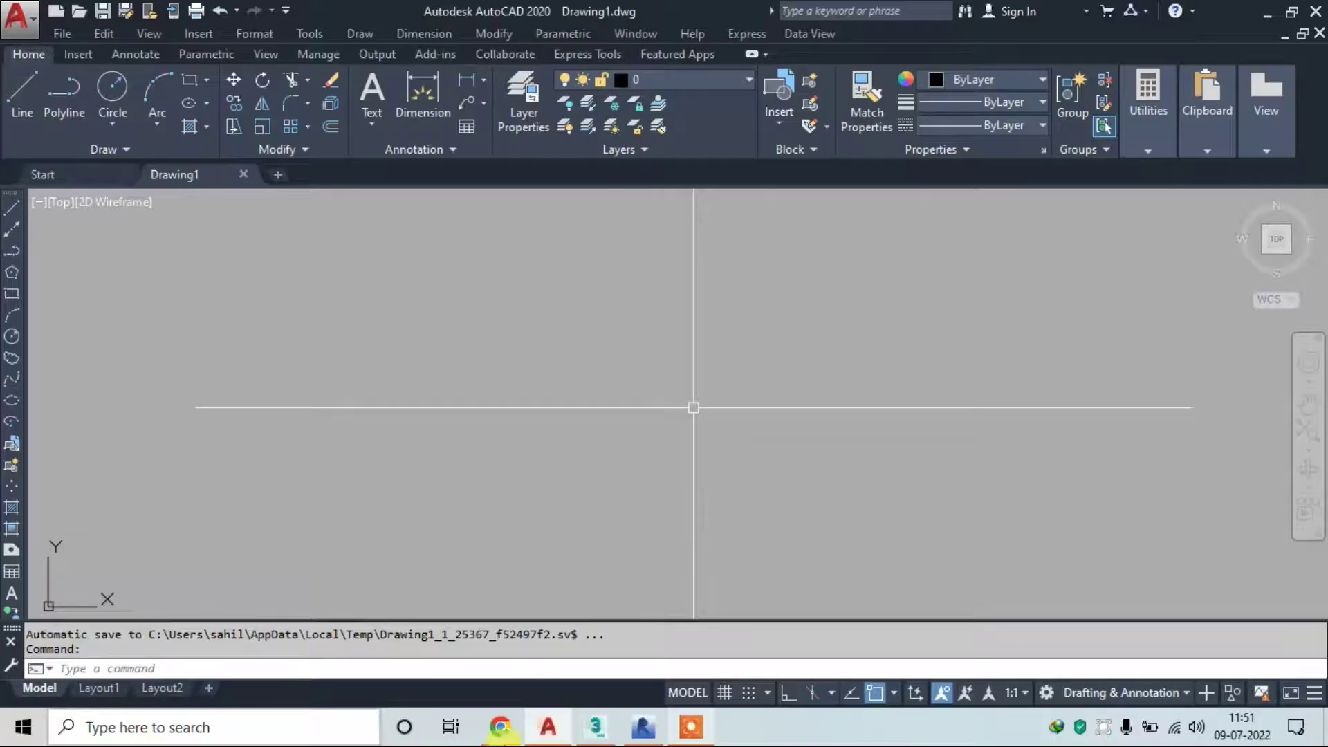
Launch a blank Notepad window from the Windows taskbar search
click(327, 726)
text(nd)
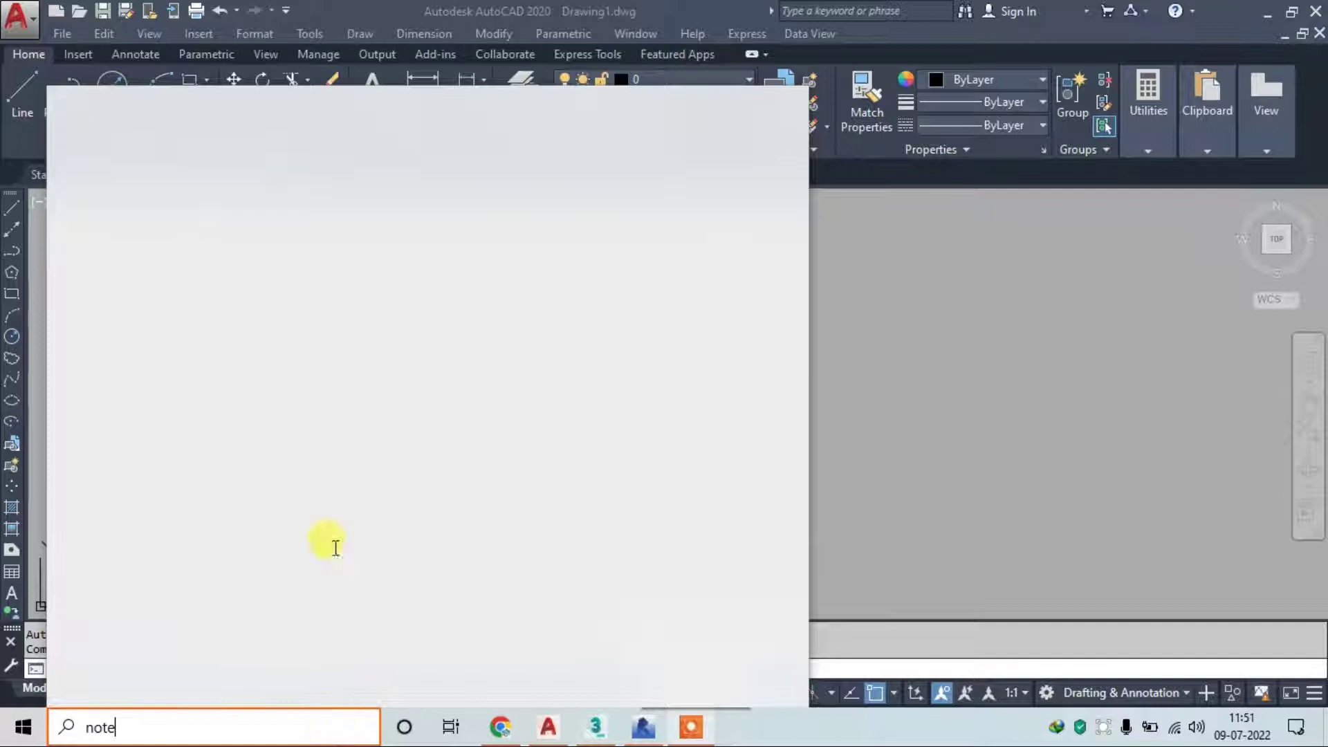
click(231, 214)
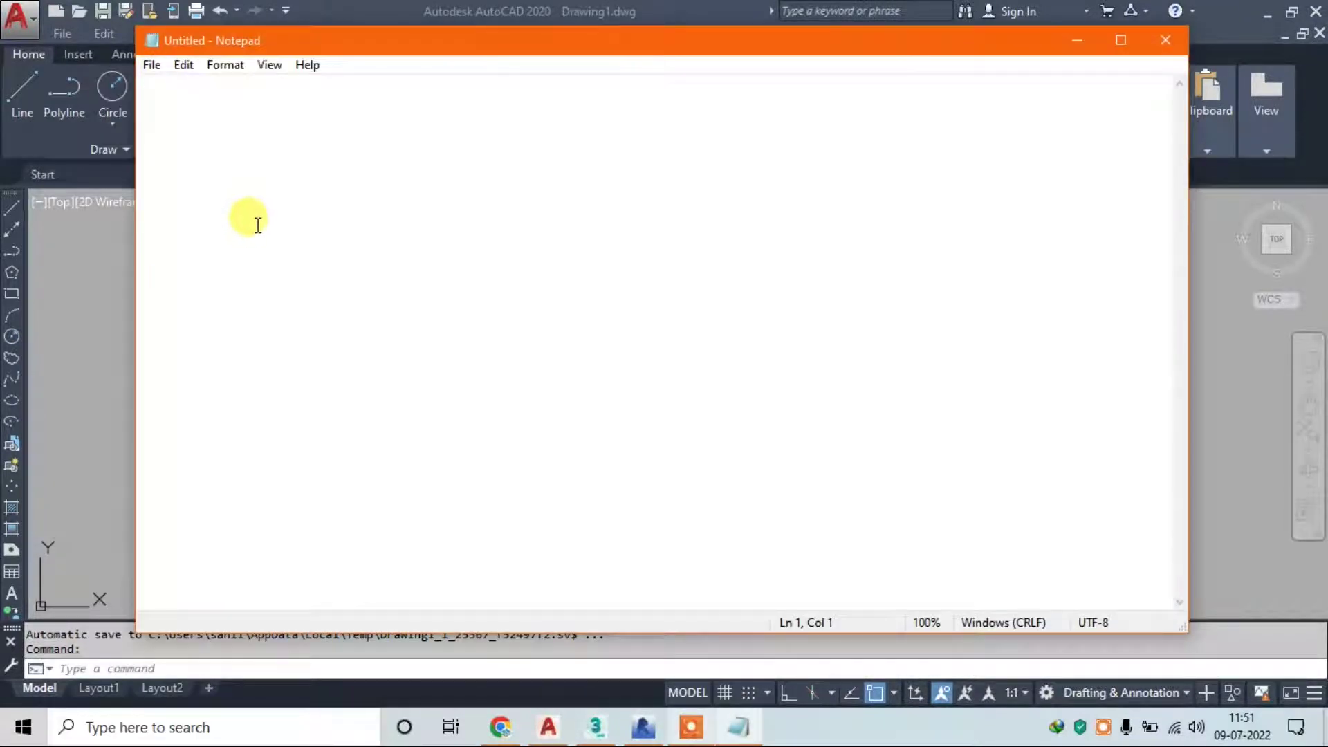
Write a DIMENSION note listing 1-FEET AND INCHES, 2-METER, 3-MM and 4-CENTIMETER
ctrl+scroll(499, 133, up, 2)
ctrl+scroll(508, 139, up, 1)
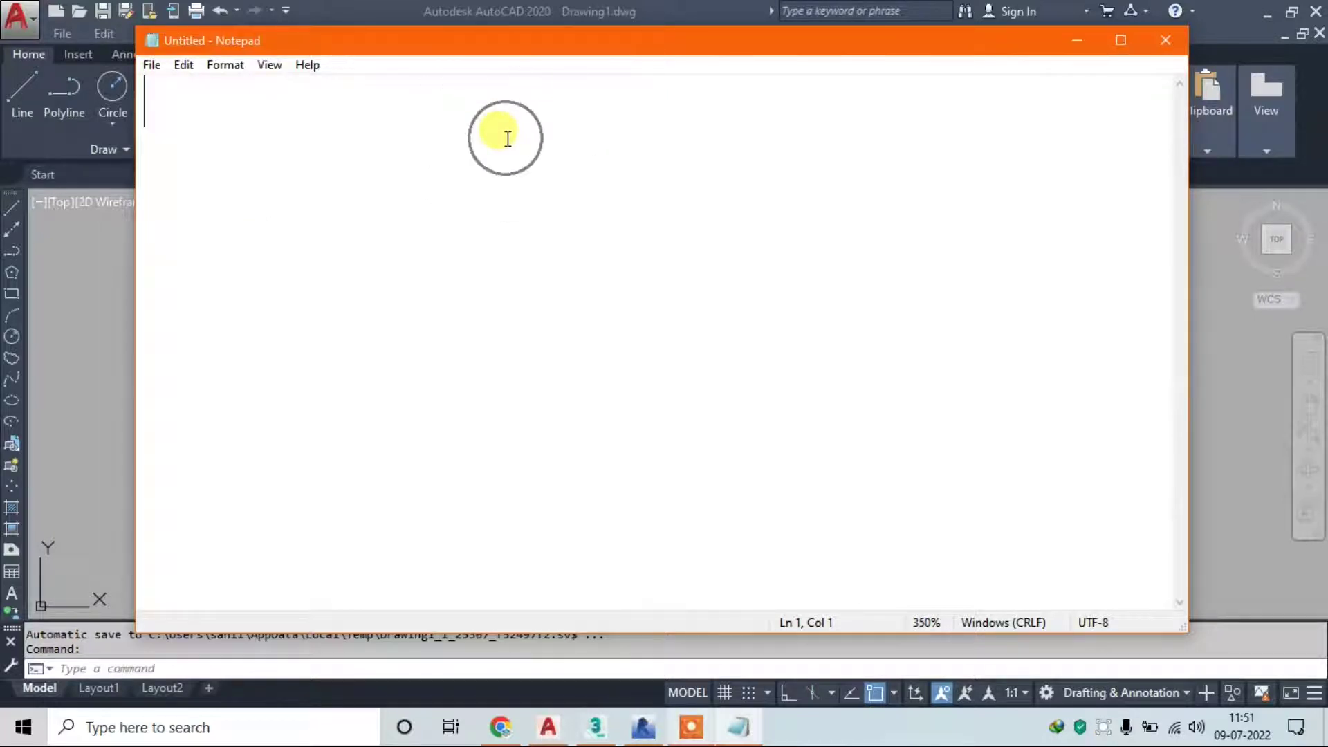
text(1-)
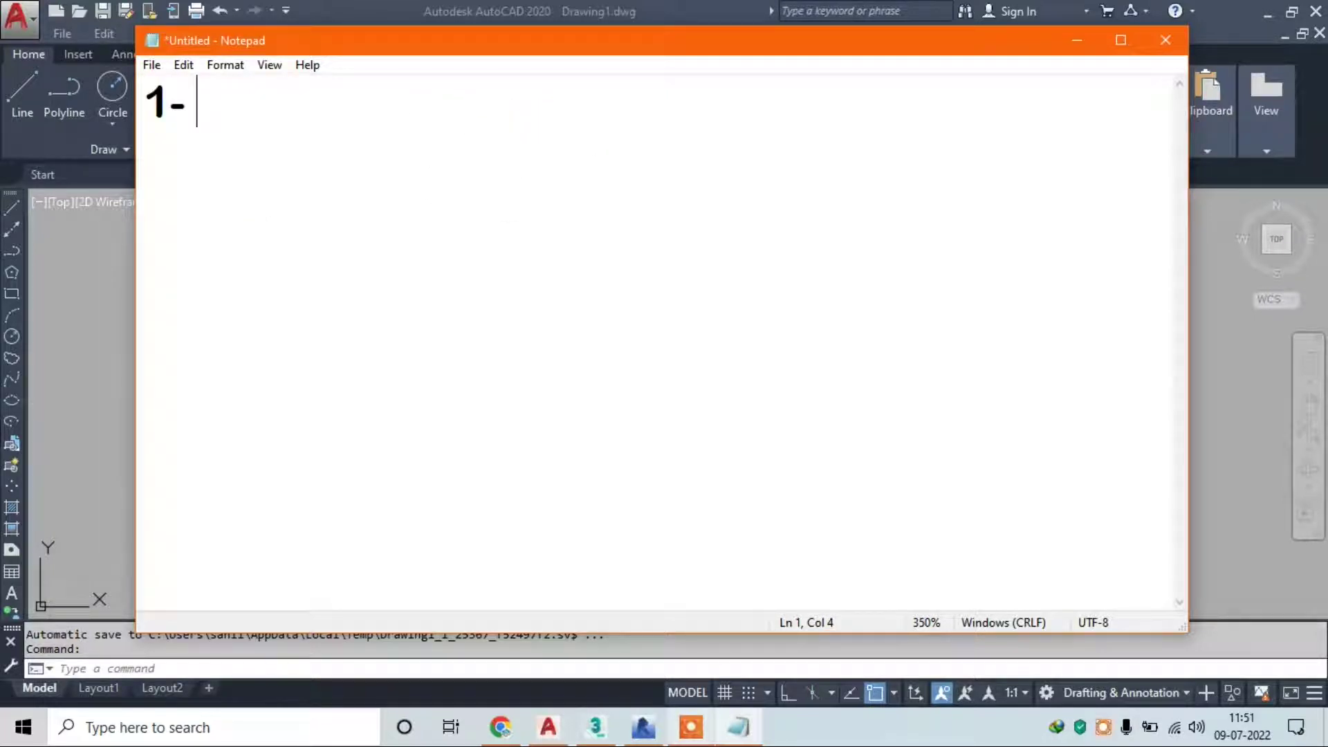
key(BackSpace)
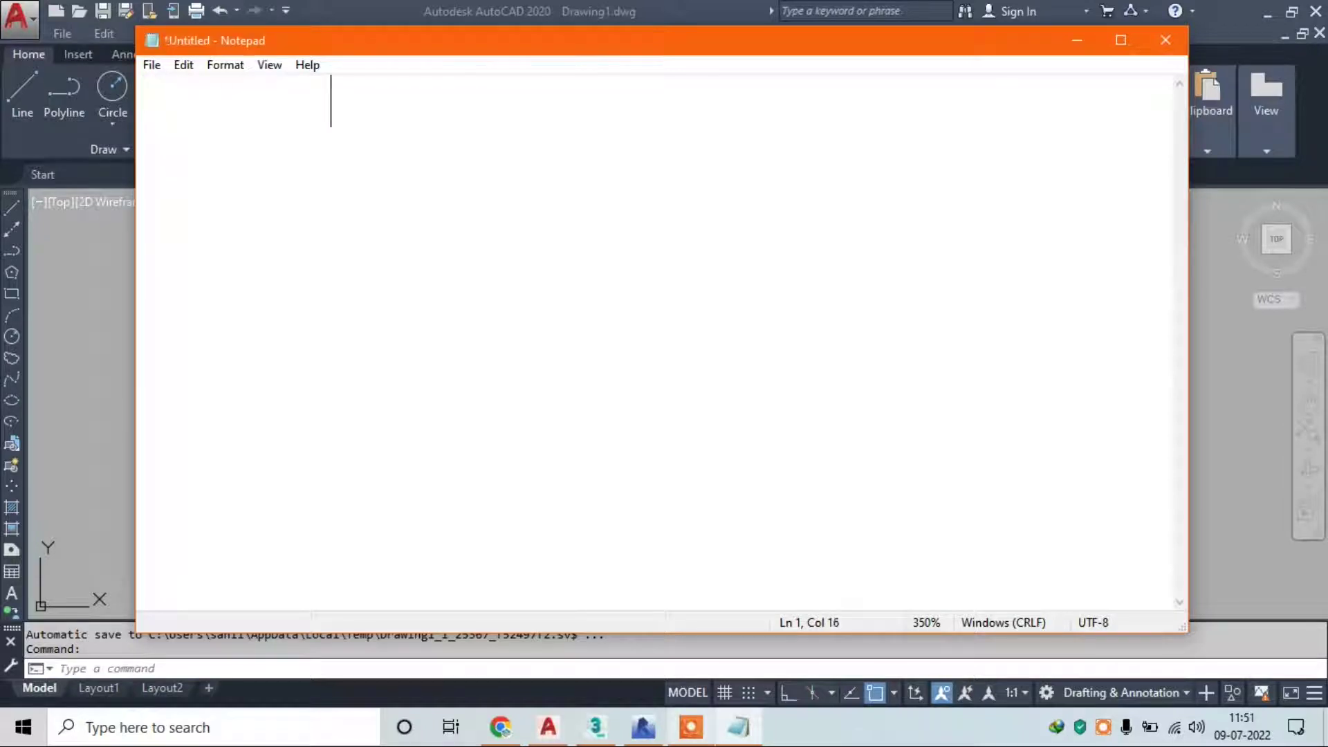
text(DI)
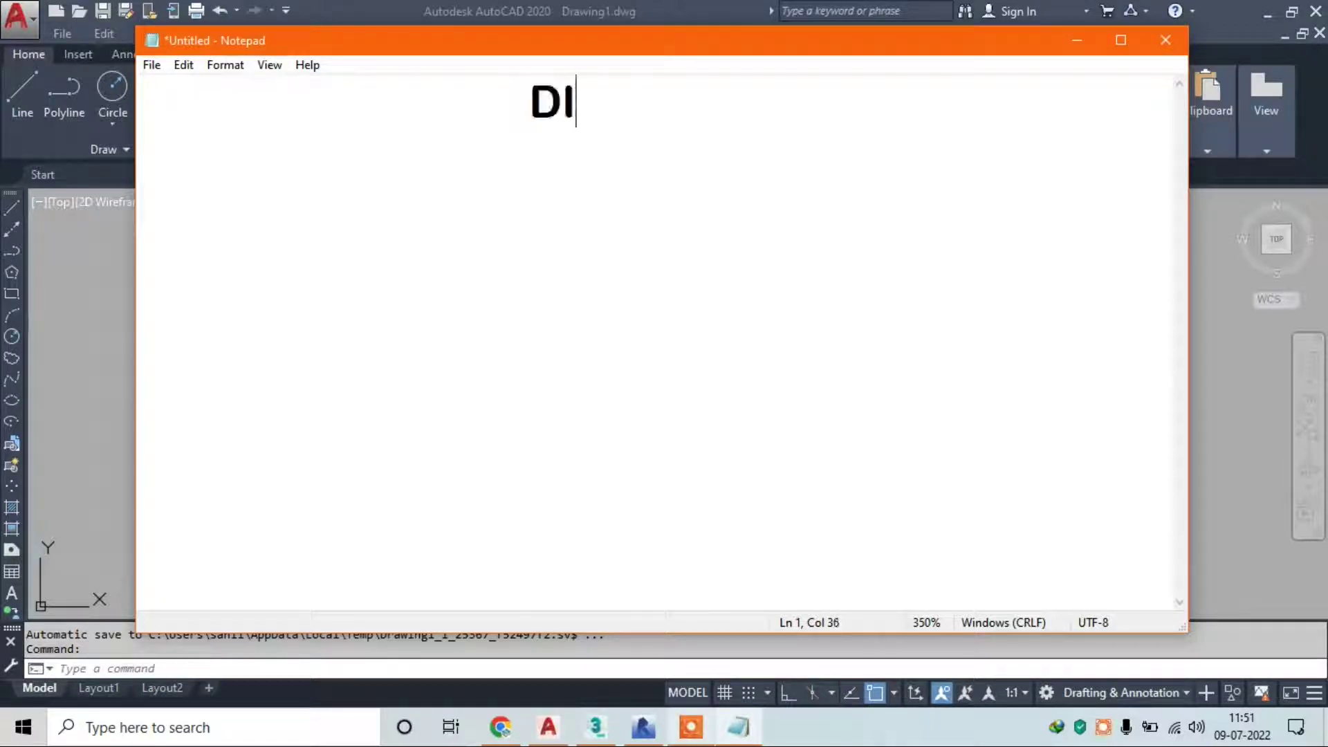
text(MEN)
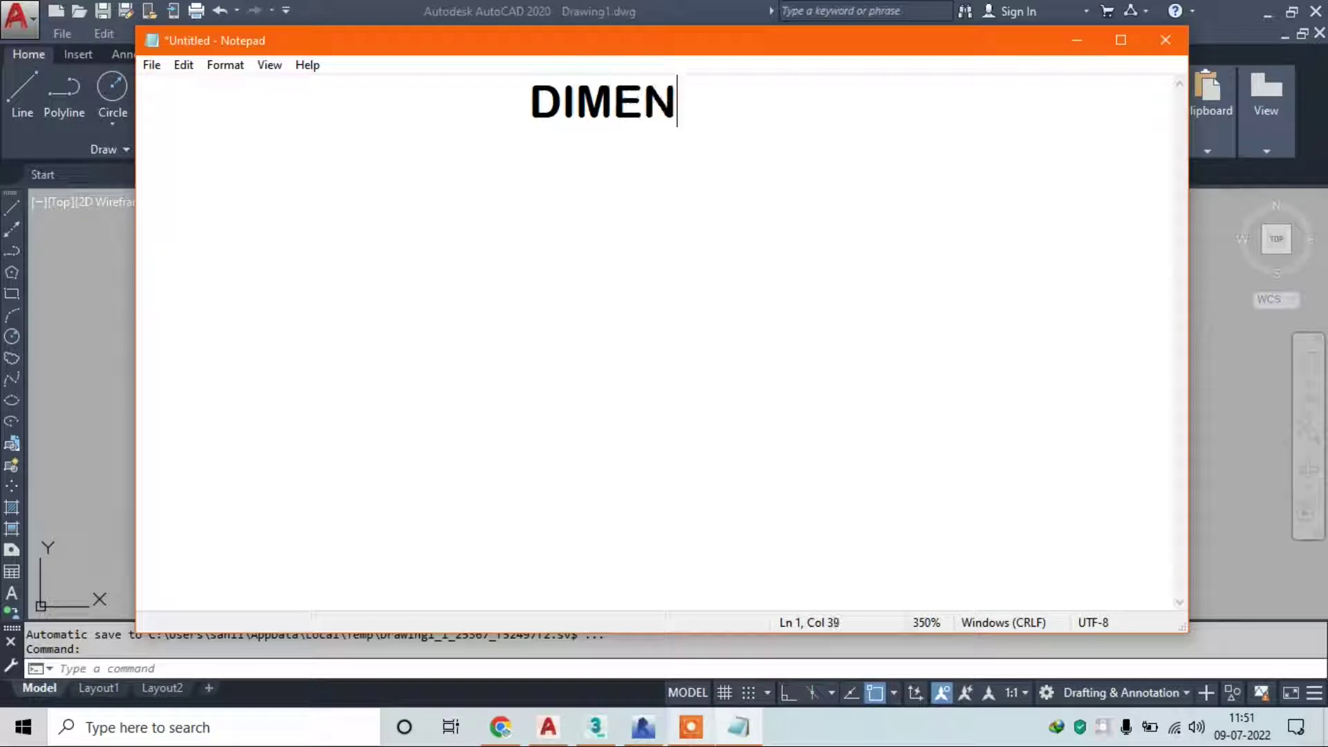
text(SION )
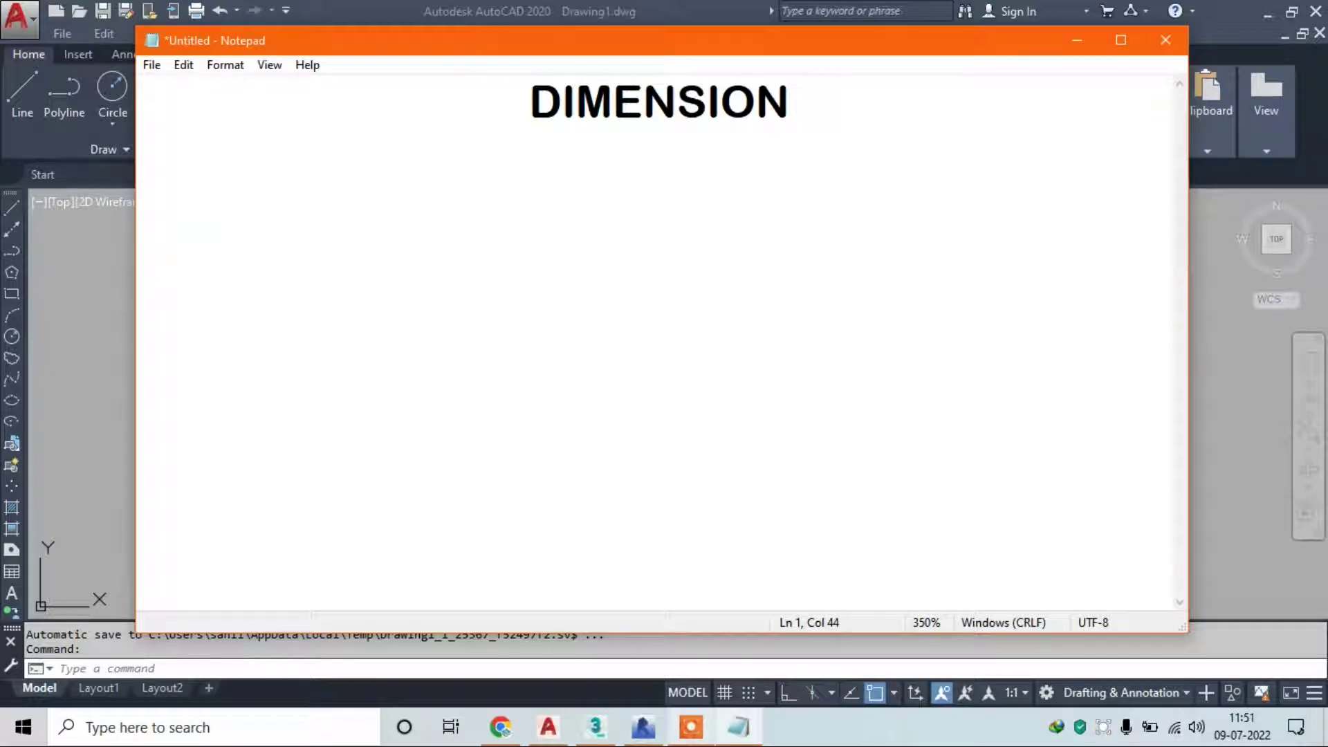
text(1-F)
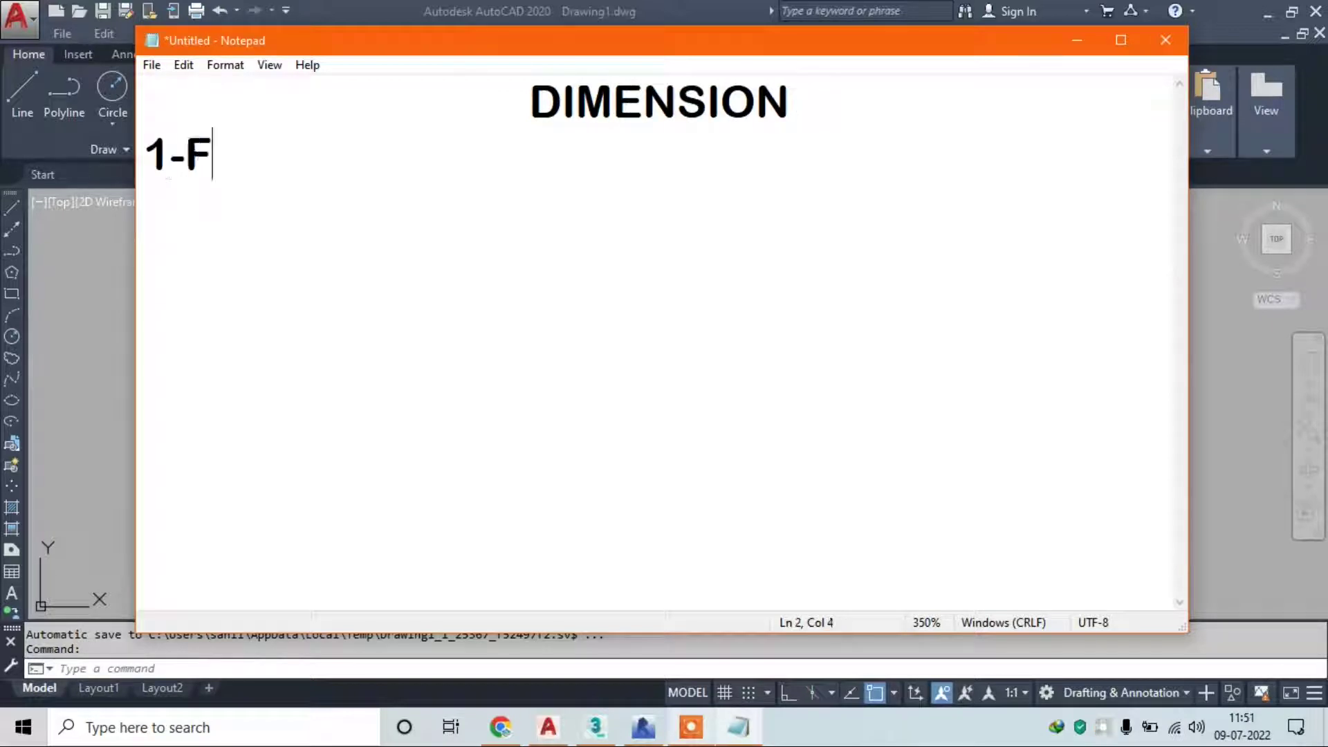
text(EET AND I)
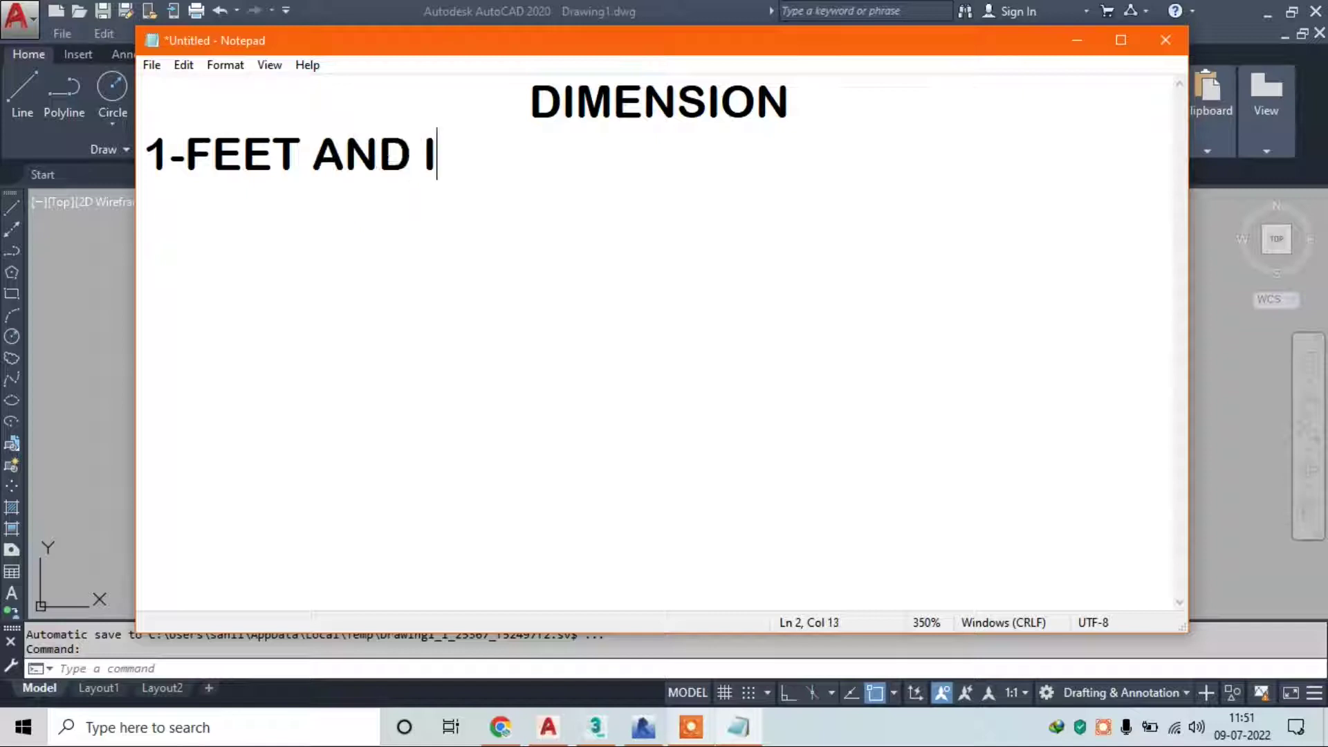
text(NCHES)
text(2-)
key(BackSpace)
text(METER )
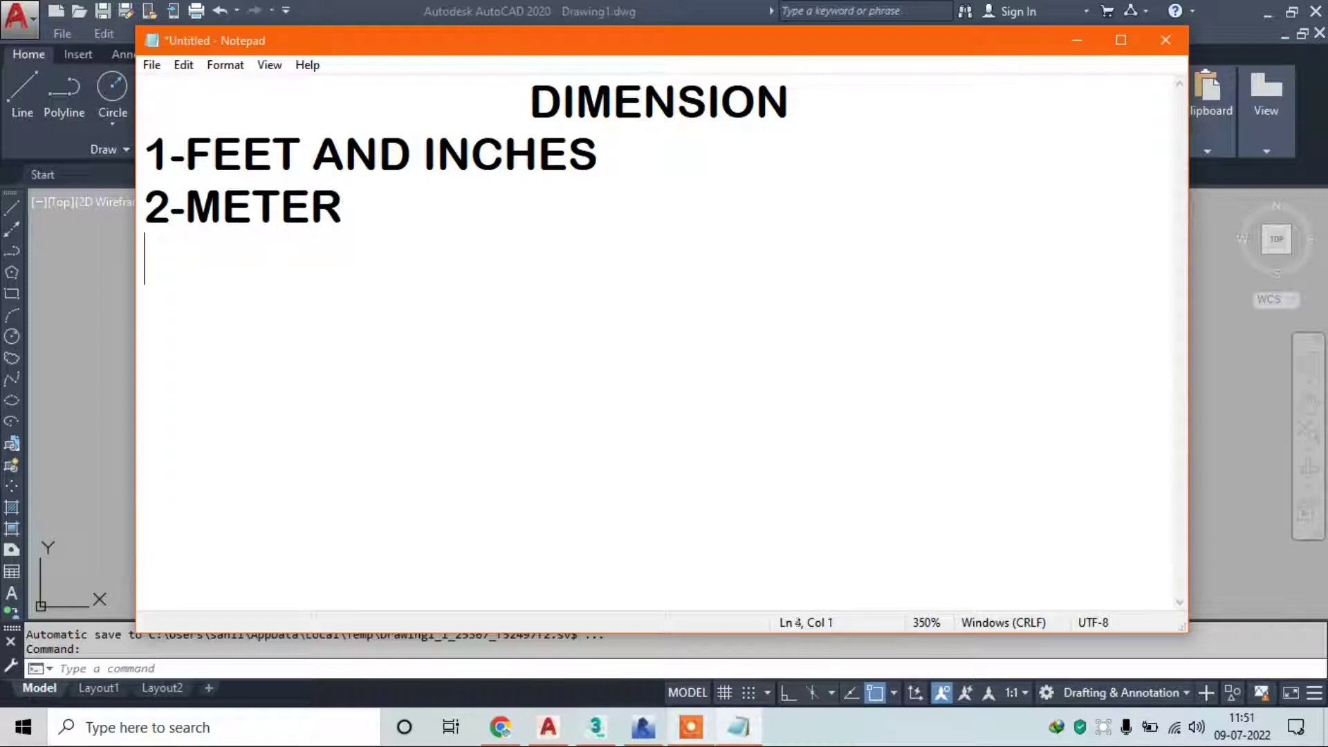
text(3-)
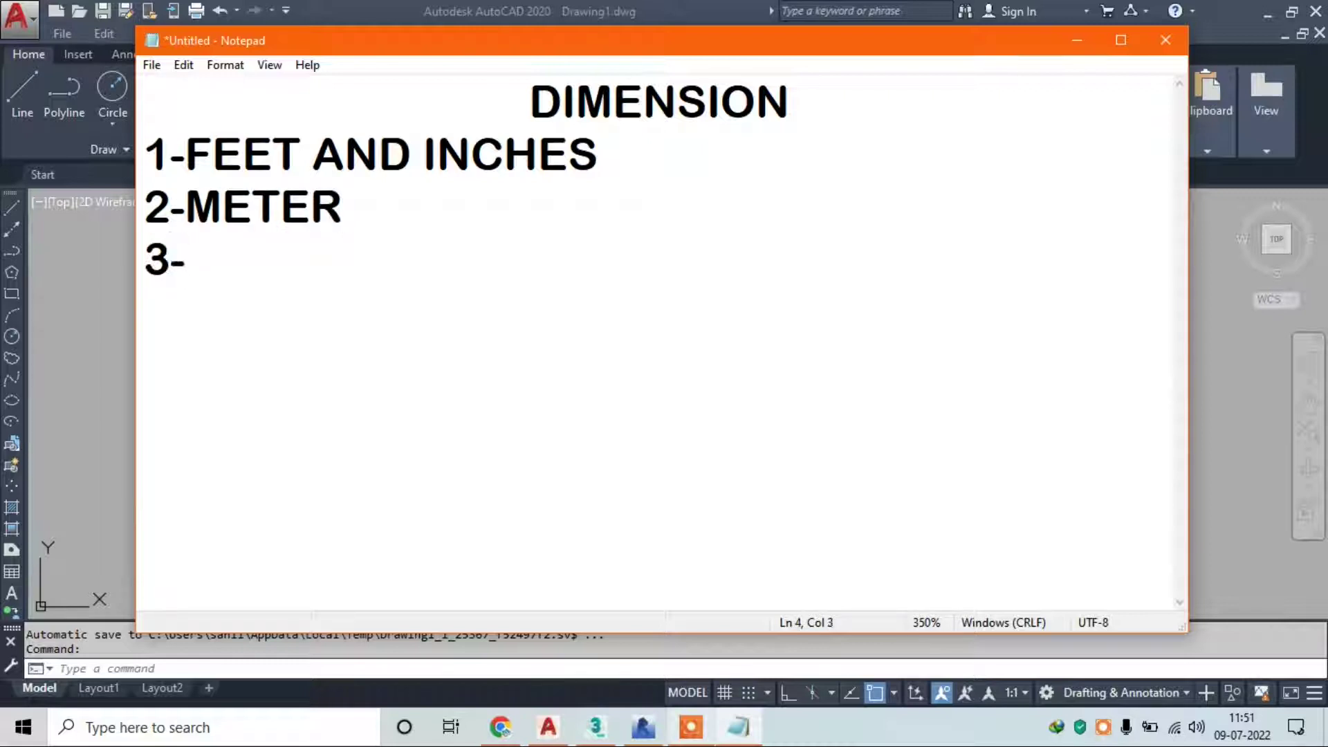
text(MM )
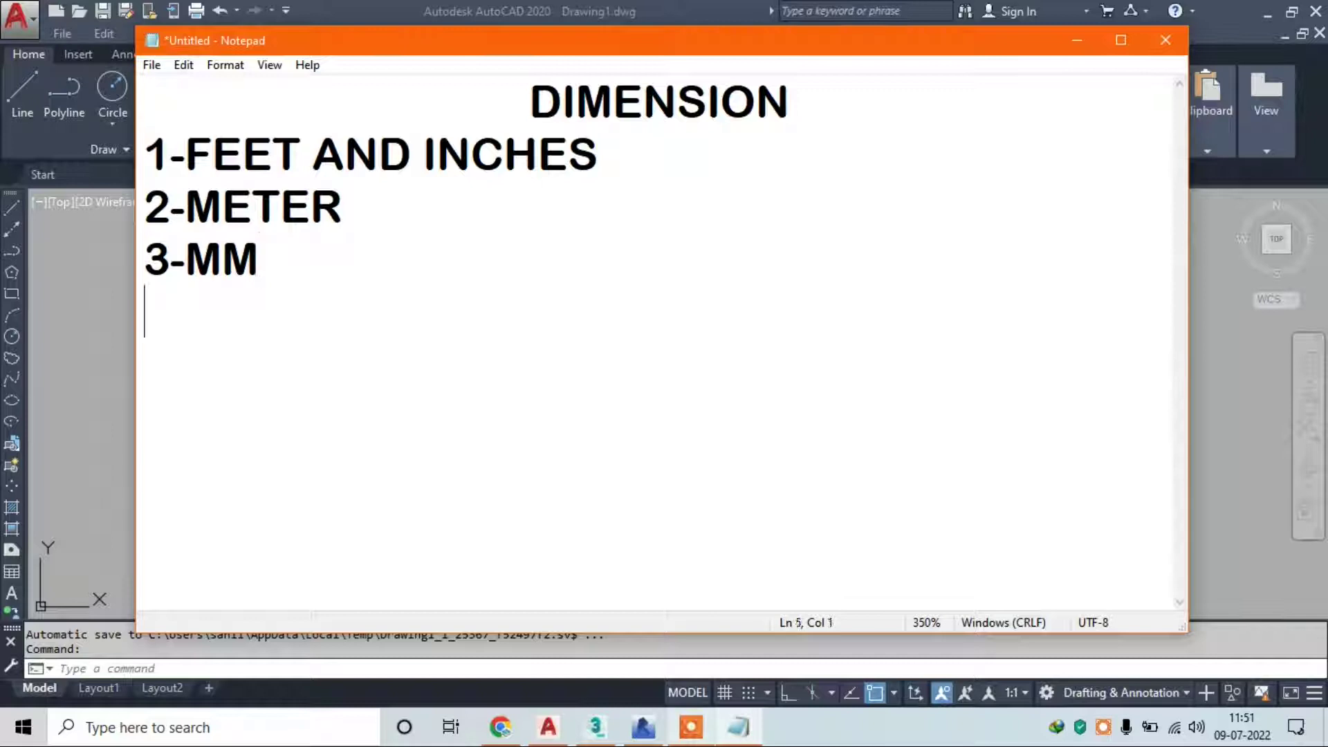
text(4-CENTIME)
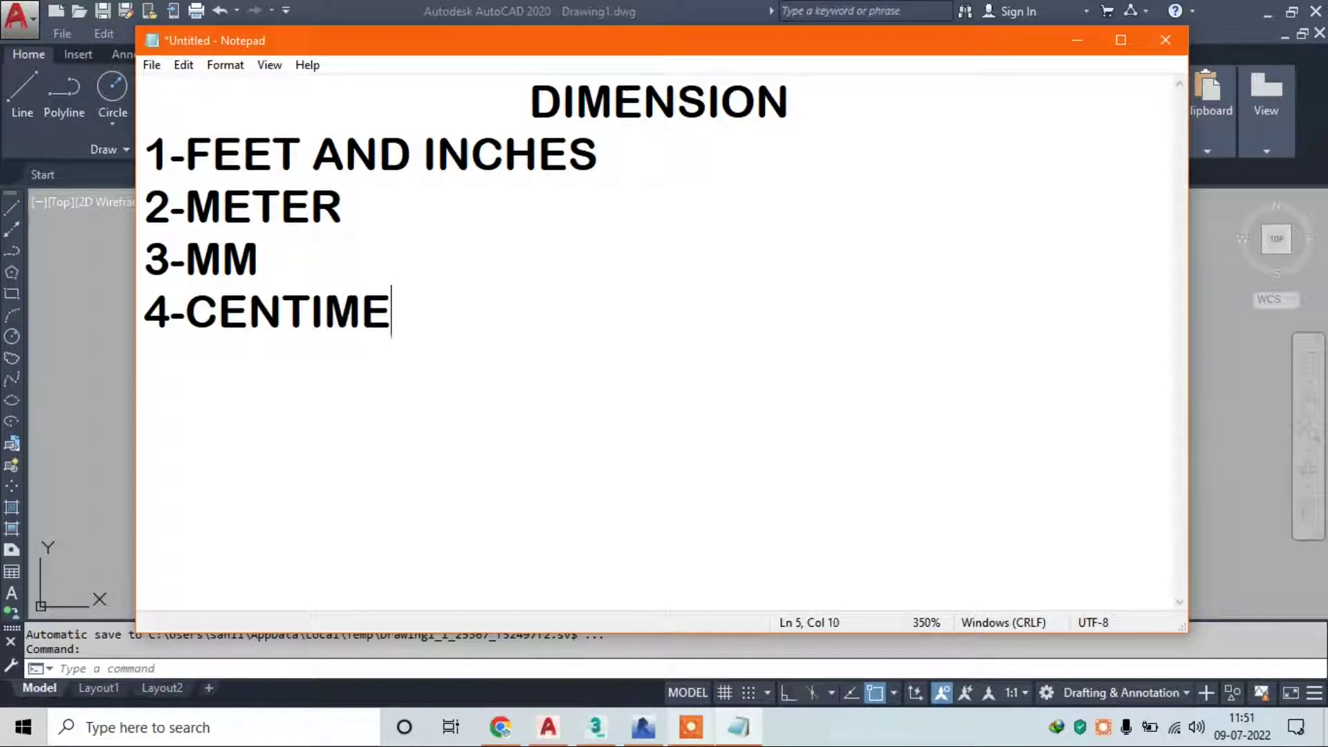
text(TER)
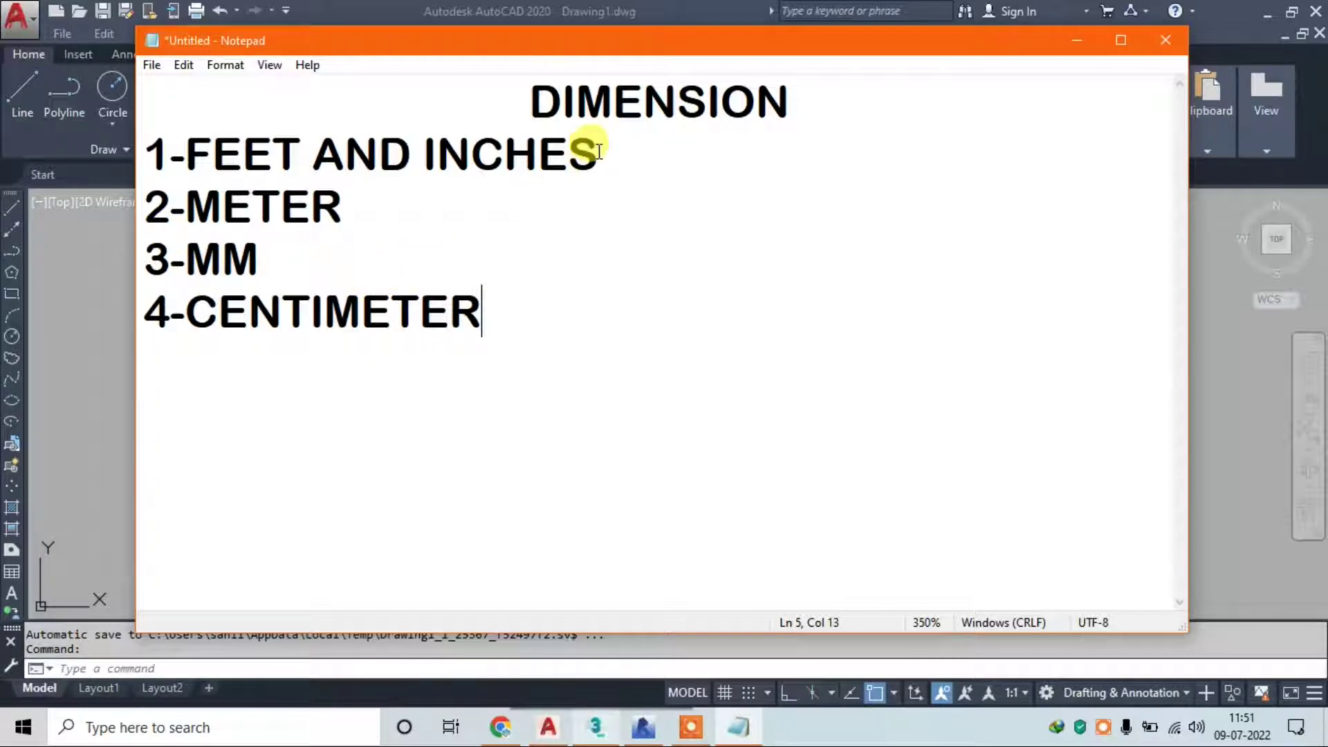
Select the first unit line and minimize Notepad to return to AutoCAD
drag(602, 152, 143, 153)
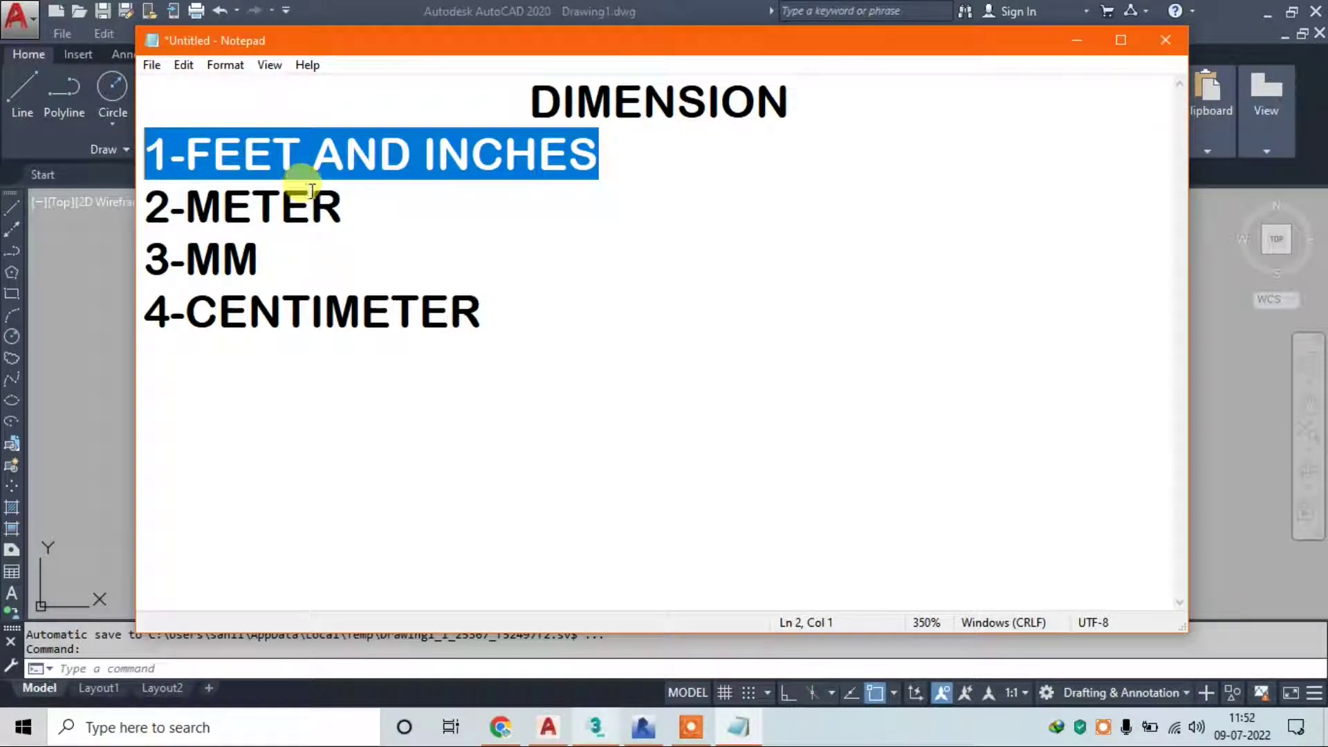
click(1076, 40)
click(546, 367)
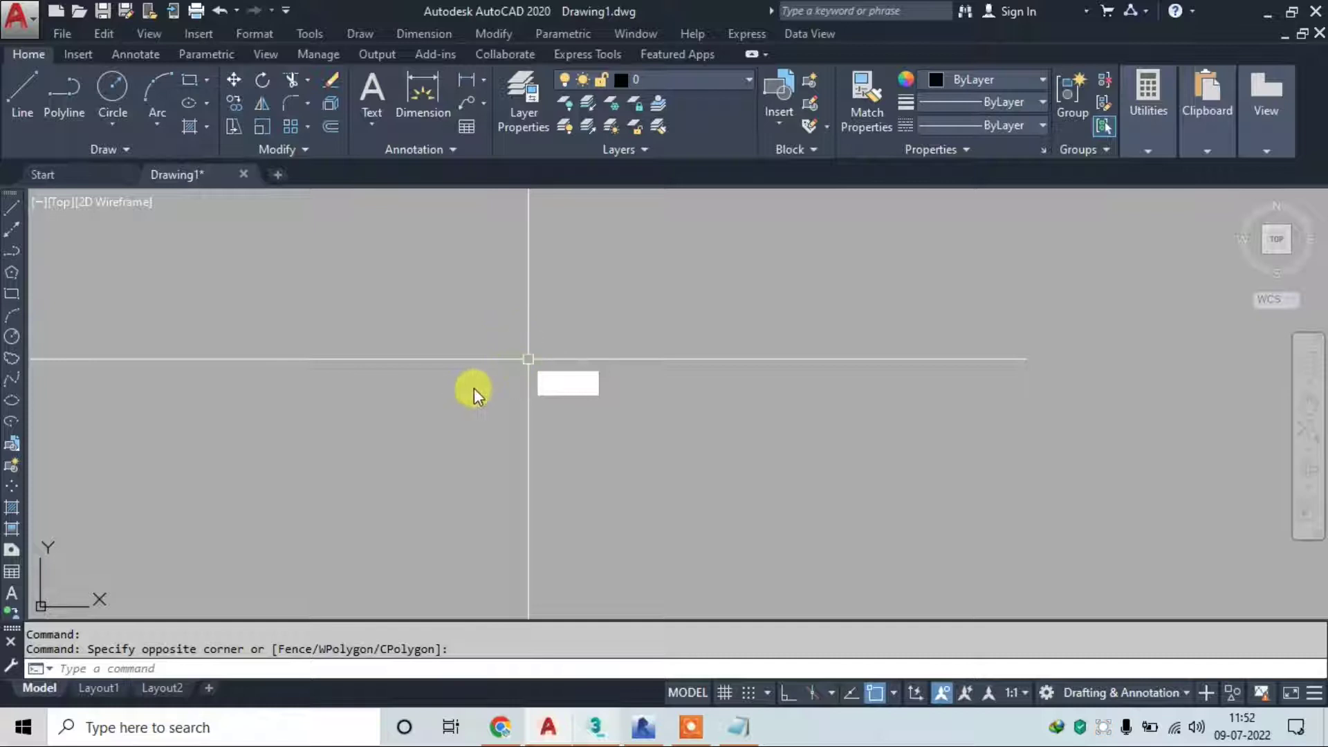
Erase the stray short polyline from the drawing
click(497, 270)
click(513, 337)
key(Escape)
click(420, 367)
key(Delete)
Turn Ortho on and try drawing a 10-unit line, then cancel it
click(22, 94)
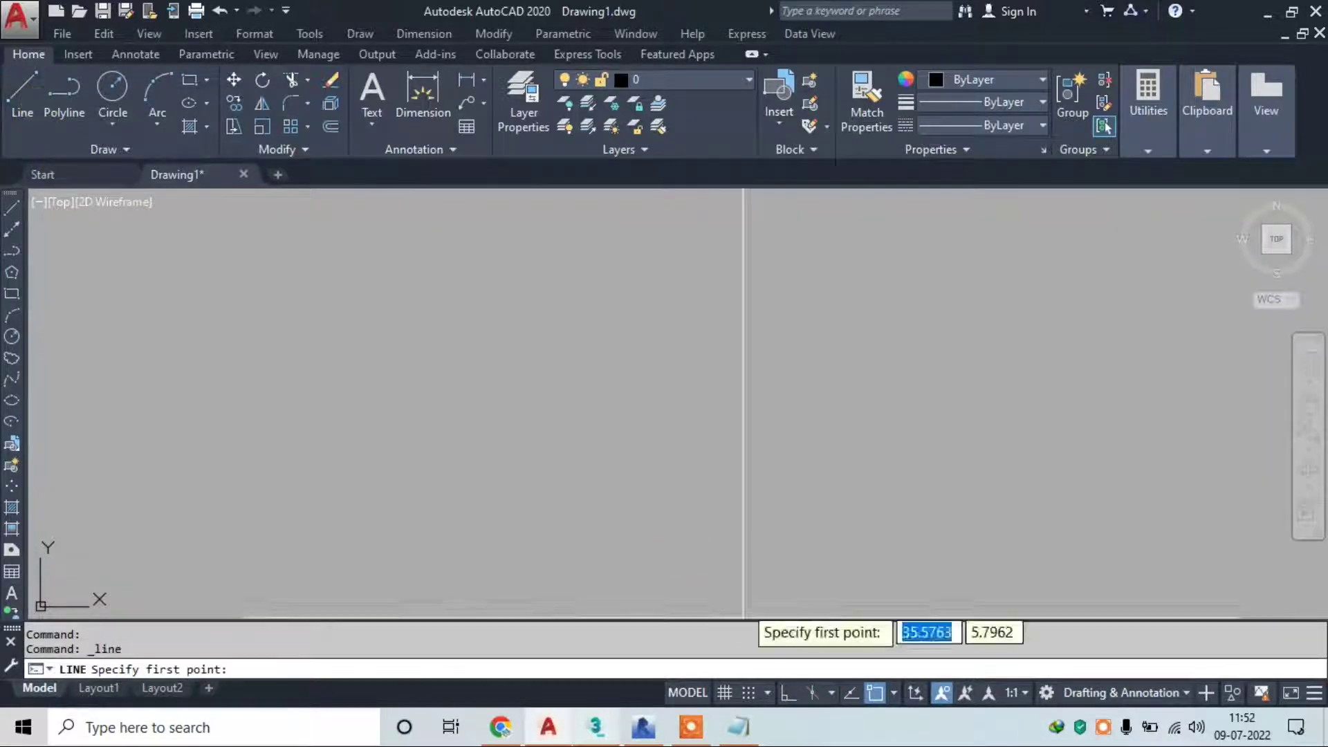
click(661, 401)
click(788, 692)
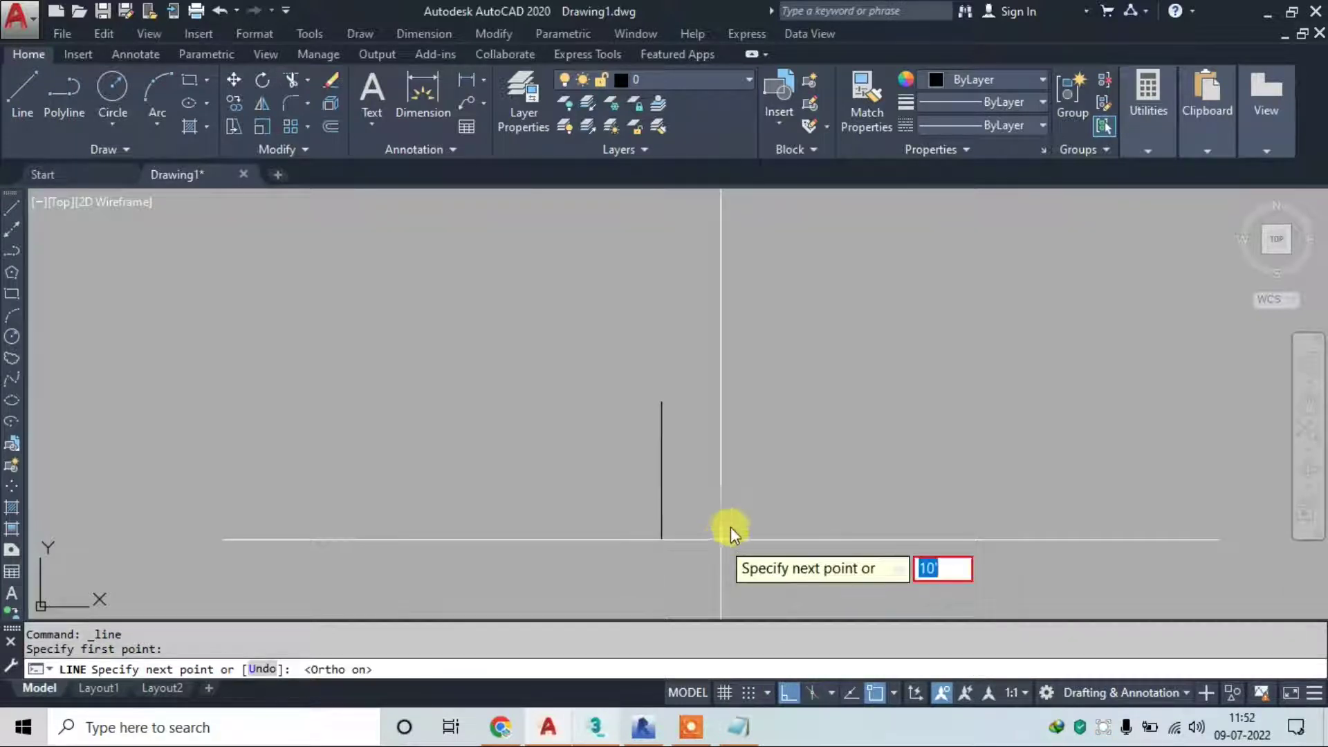
scroll(697, 433, down, 3)
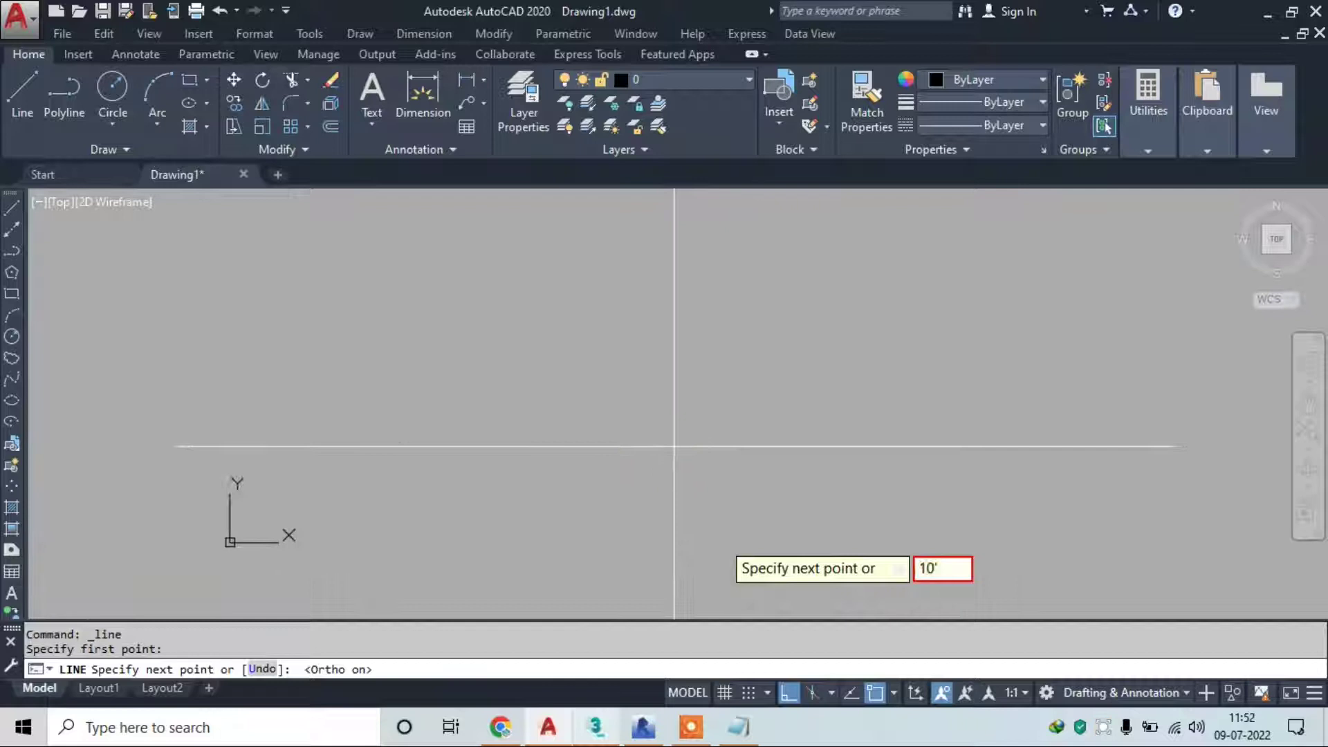
key(Escape)
key(l)
key(Return)
click(594, 312)
text(10)
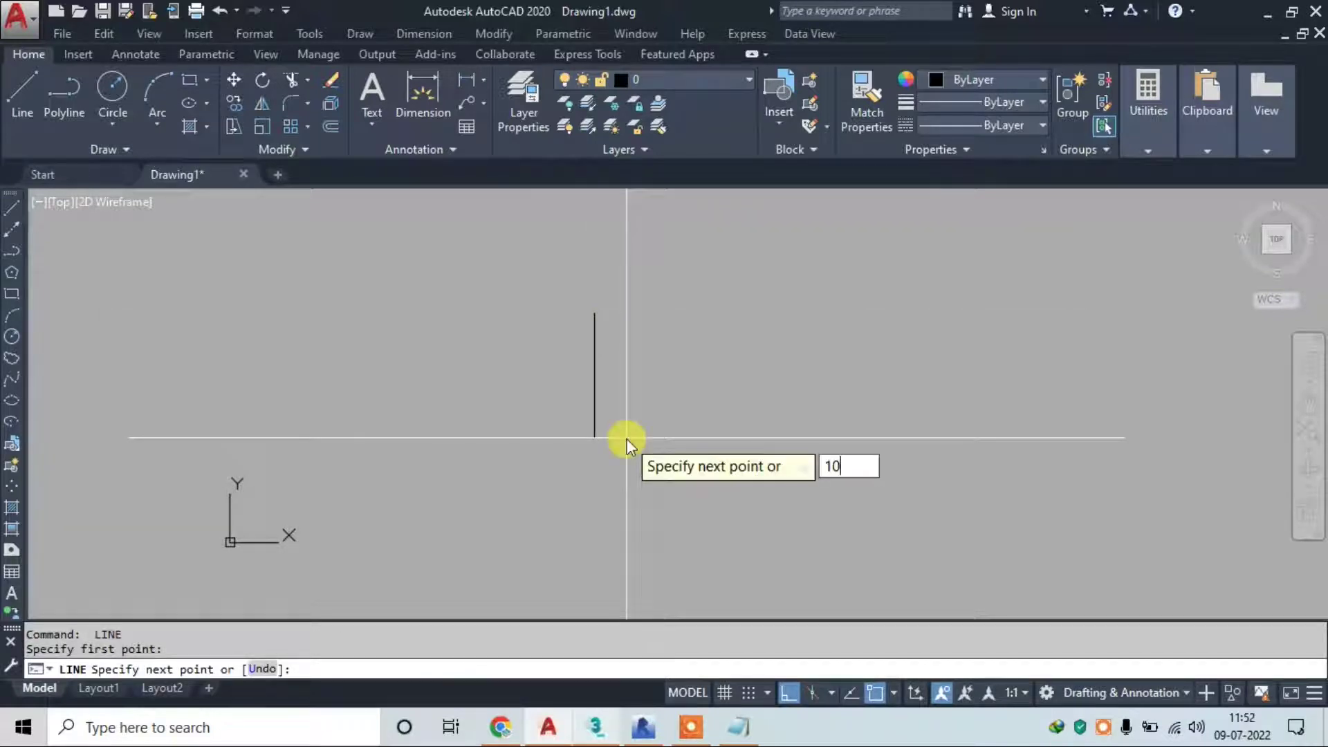
key(Return)
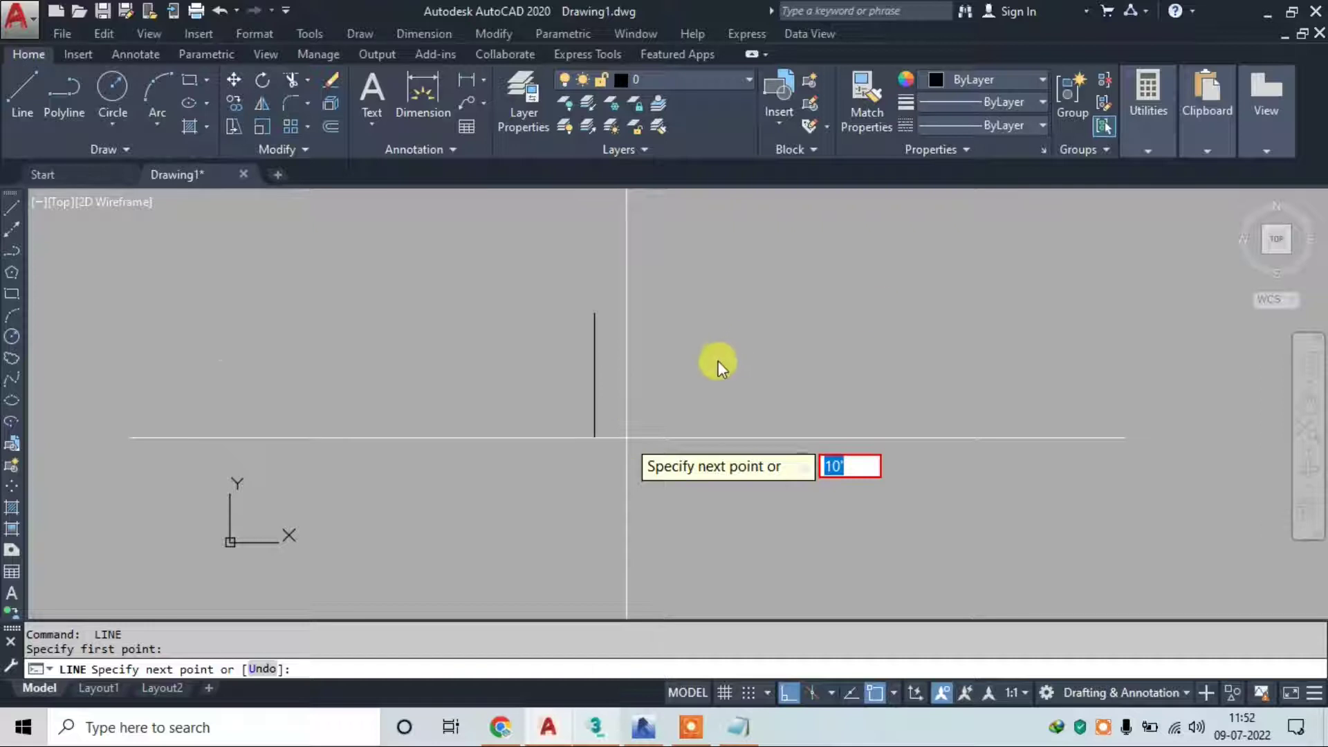
key(Escape)
key(Escape)
key(Escape)
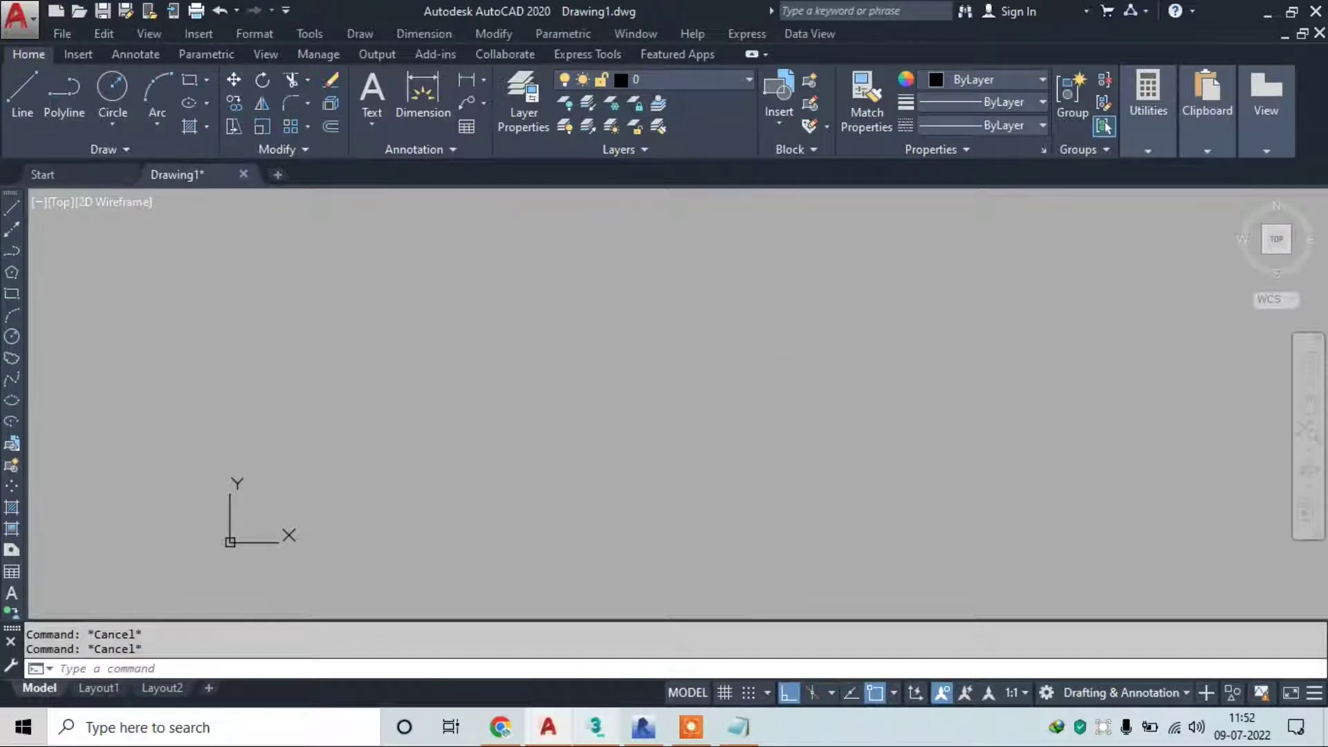
Set the drawing length units to Architectural with 0'-0 1/16" precision
text(un)
key(Return)
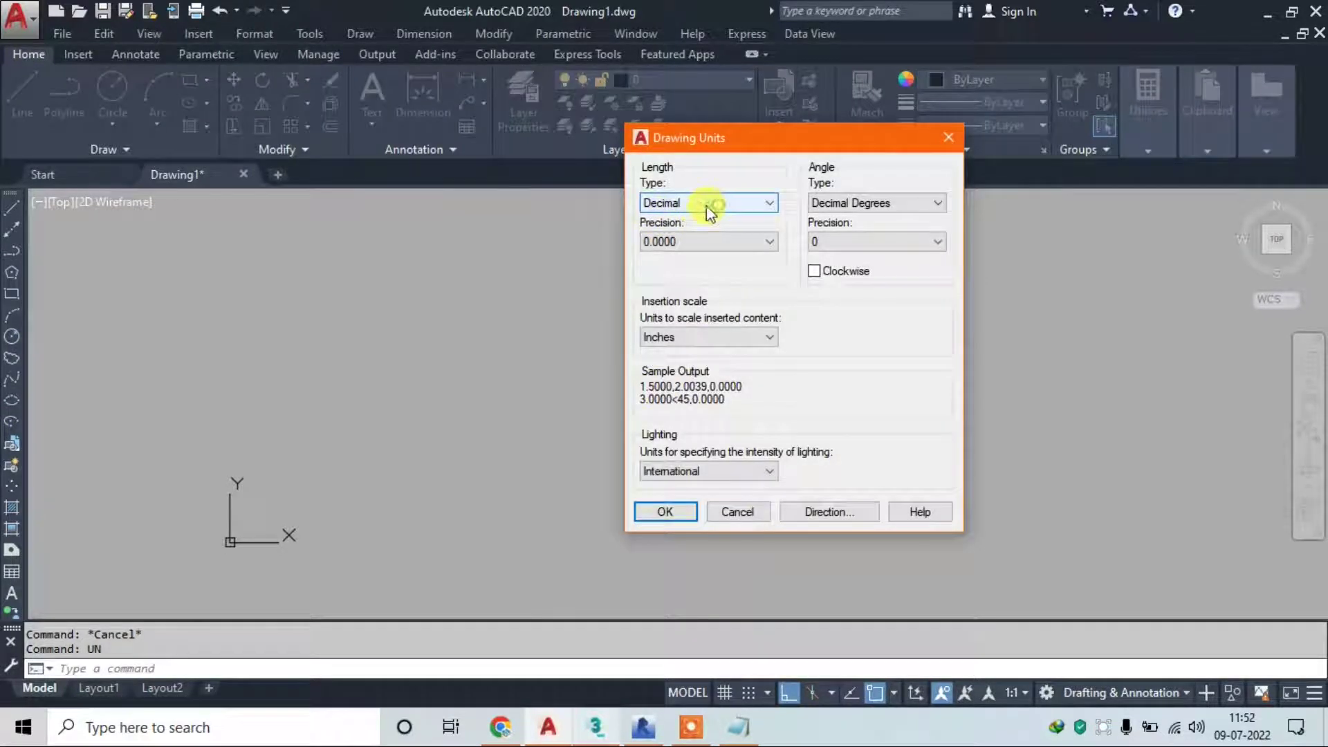
click(716, 207)
click(702, 216)
click(691, 346)
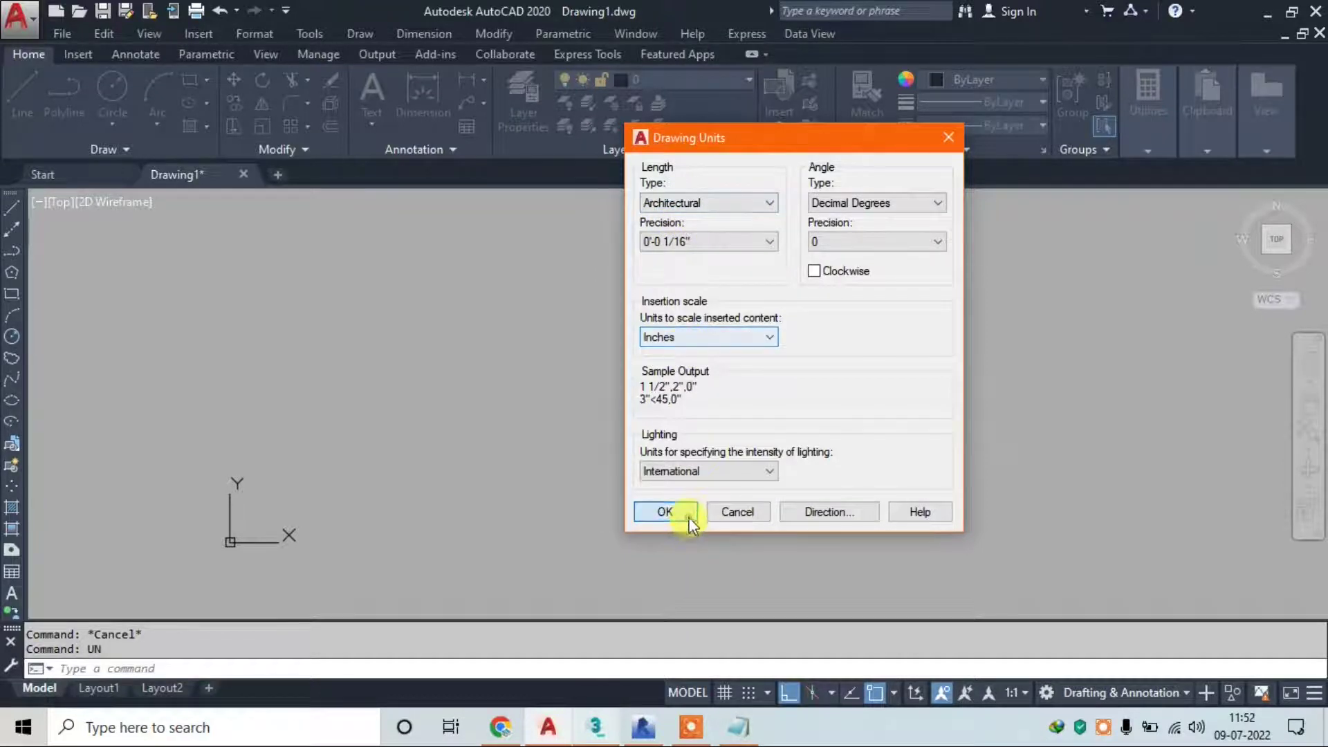
click(688, 517)
Begin a new line by picking its first point
text(l)
key(Return)
click(583, 244)
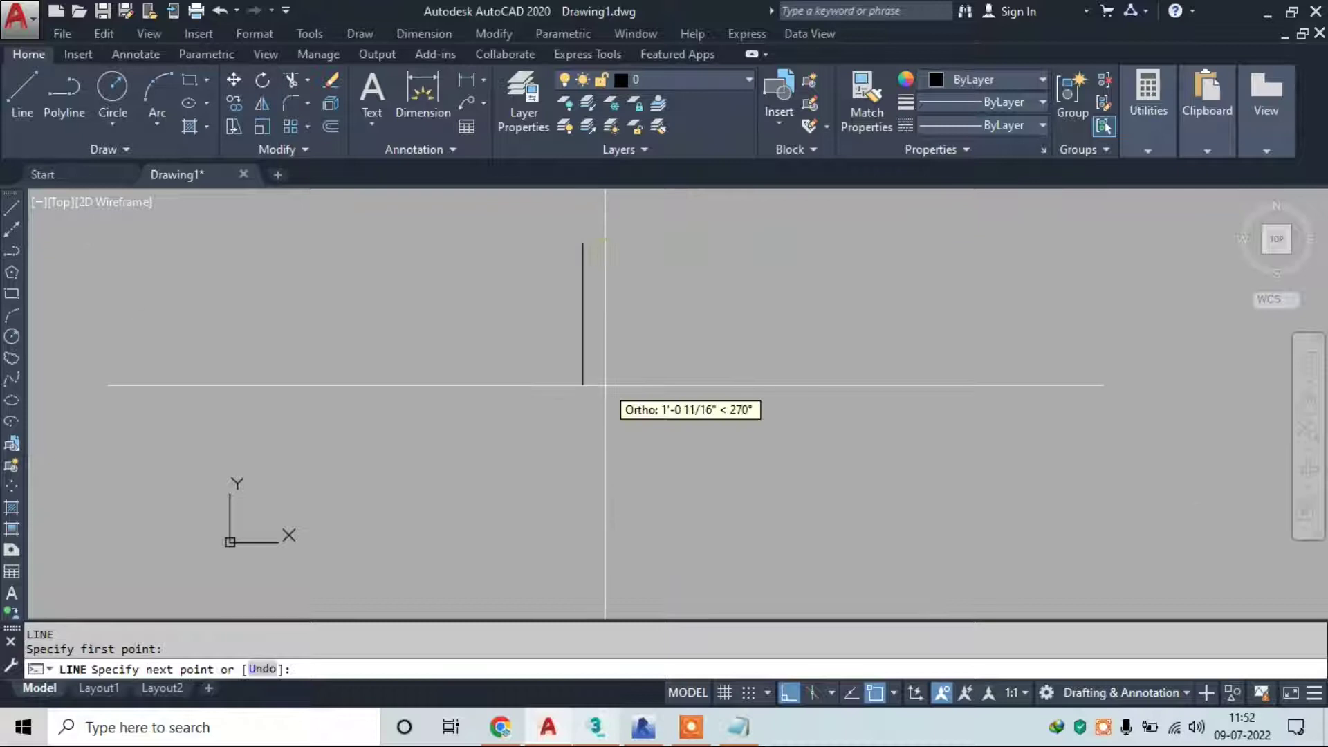
Complete a 10' vertical line
text(10')
key(Return)
scroll(604, 384, down, 2)
scroll(605, 384, down, 2)
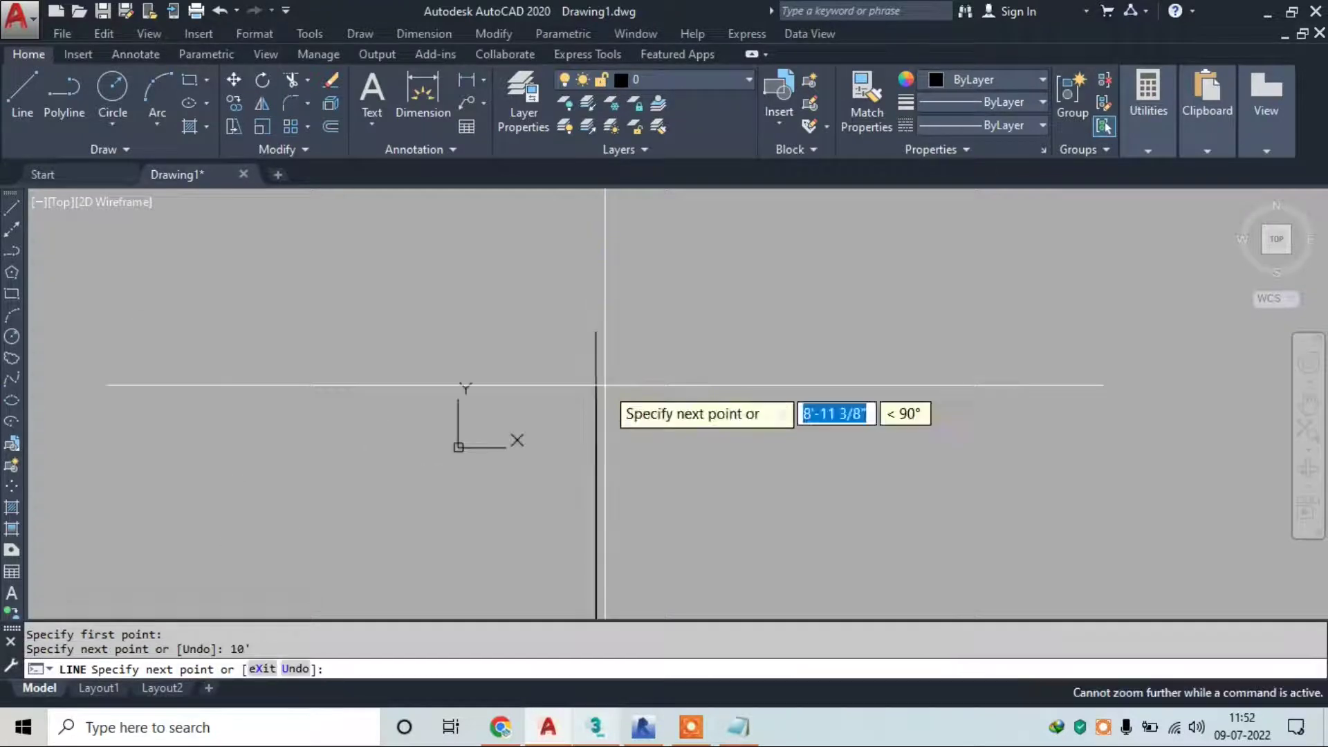
key(Escape)
scroll(687, 462, down, 1)
scroll(667, 465, down, 2)
scroll(637, 394, up, 2)
scroll(649, 412, up, 2)
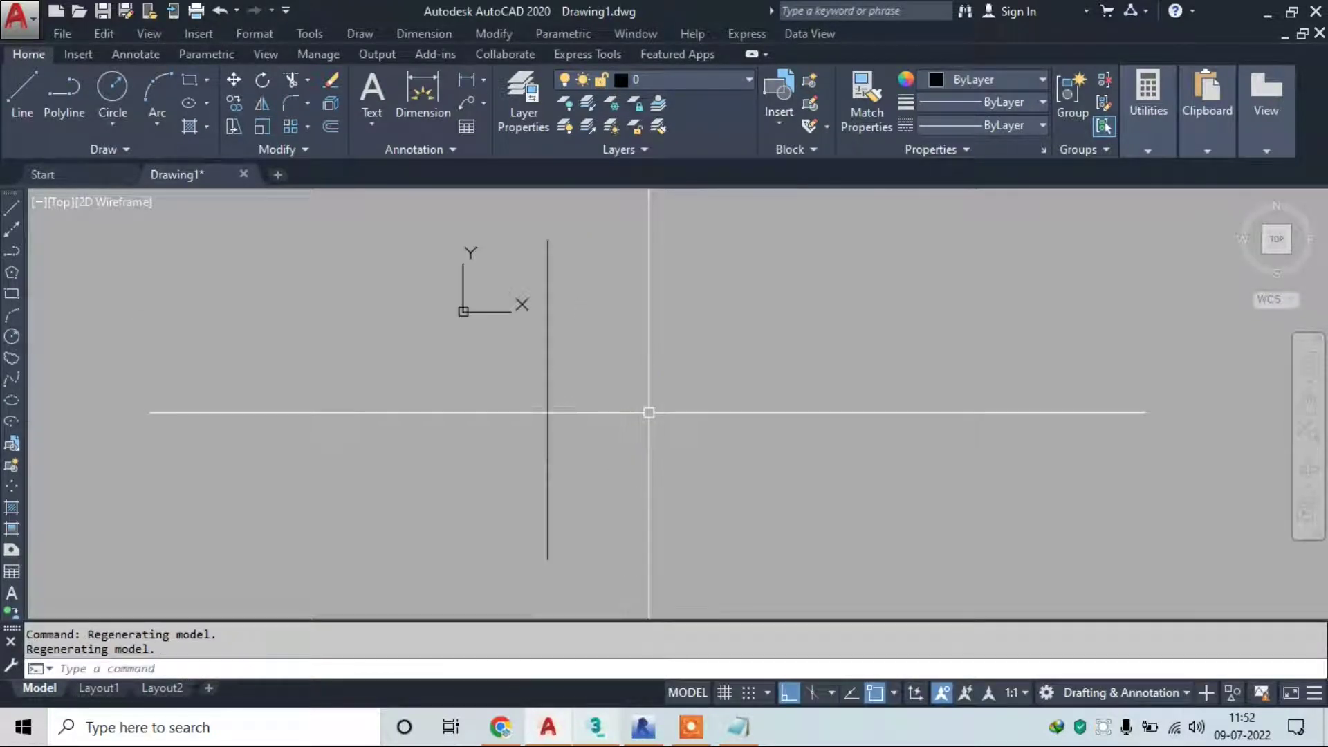
Draw a 10' horizontal line
key(Return)
scroll(676, 543, down, 2)
click(719, 538)
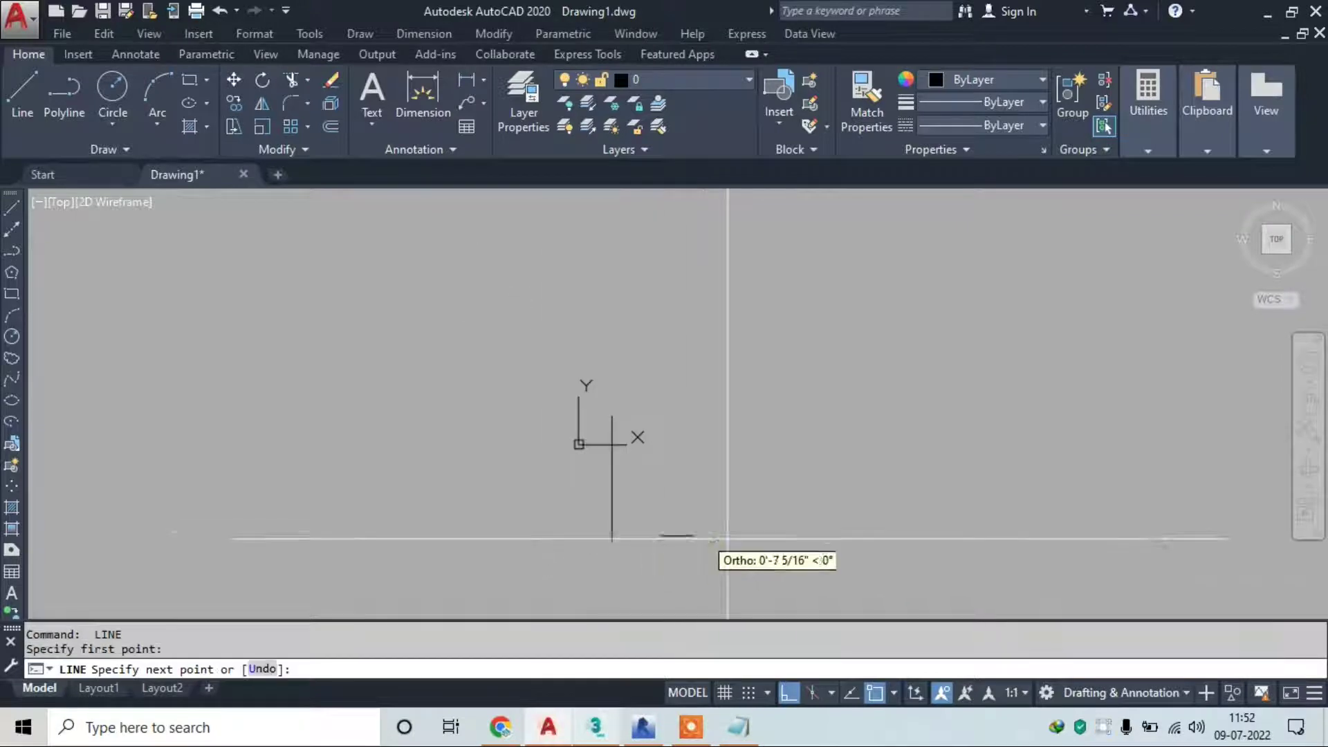
text(10')
key(Return)
key(Escape)
Draw two circles with radii 3' and 4' beside the lines
text(c)
key(Return)
click(895, 461)
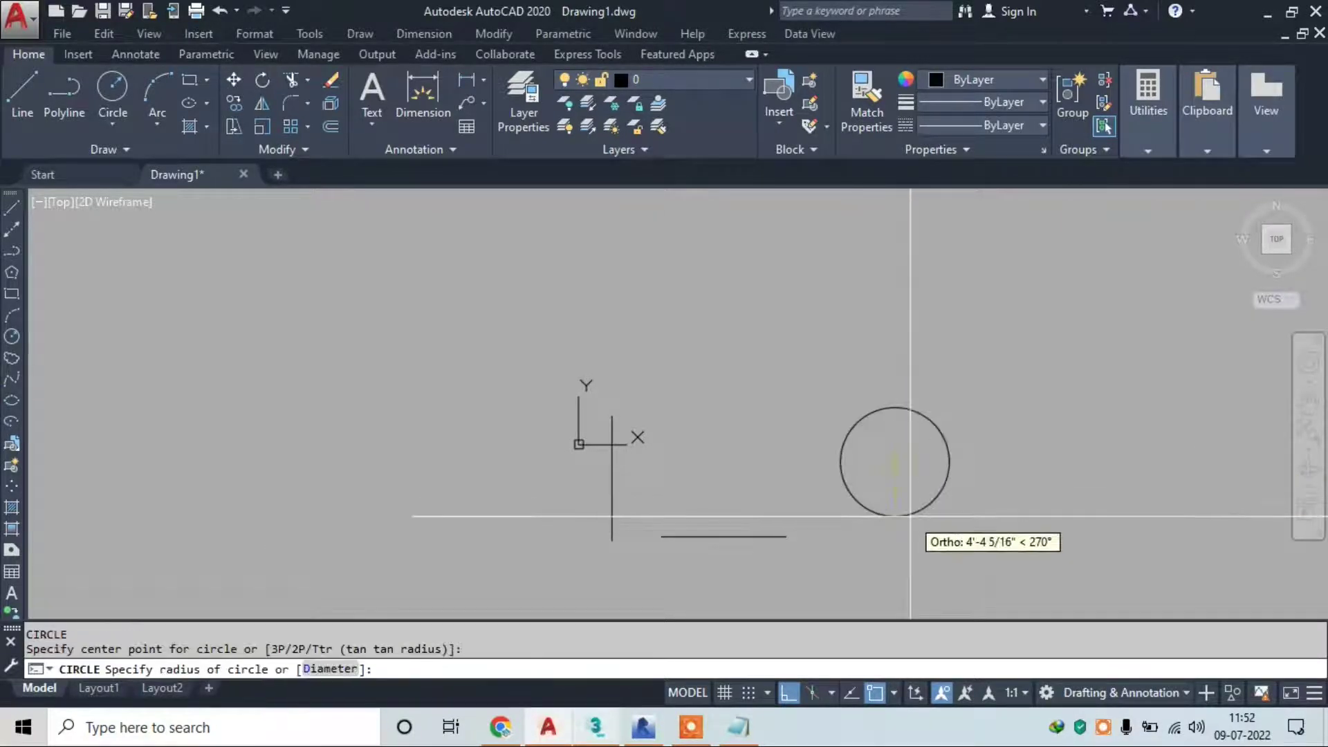
text(3')
key(Return)
text(c)
key(Return)
click(700, 318)
text(4')
key(Return)
Turn Ortho off and draw an angled 15' line, replacing an undone 5' attempt
text(l)
key(Return)
click(792, 694)
click(1166, 303)
text(5')
key(Return)
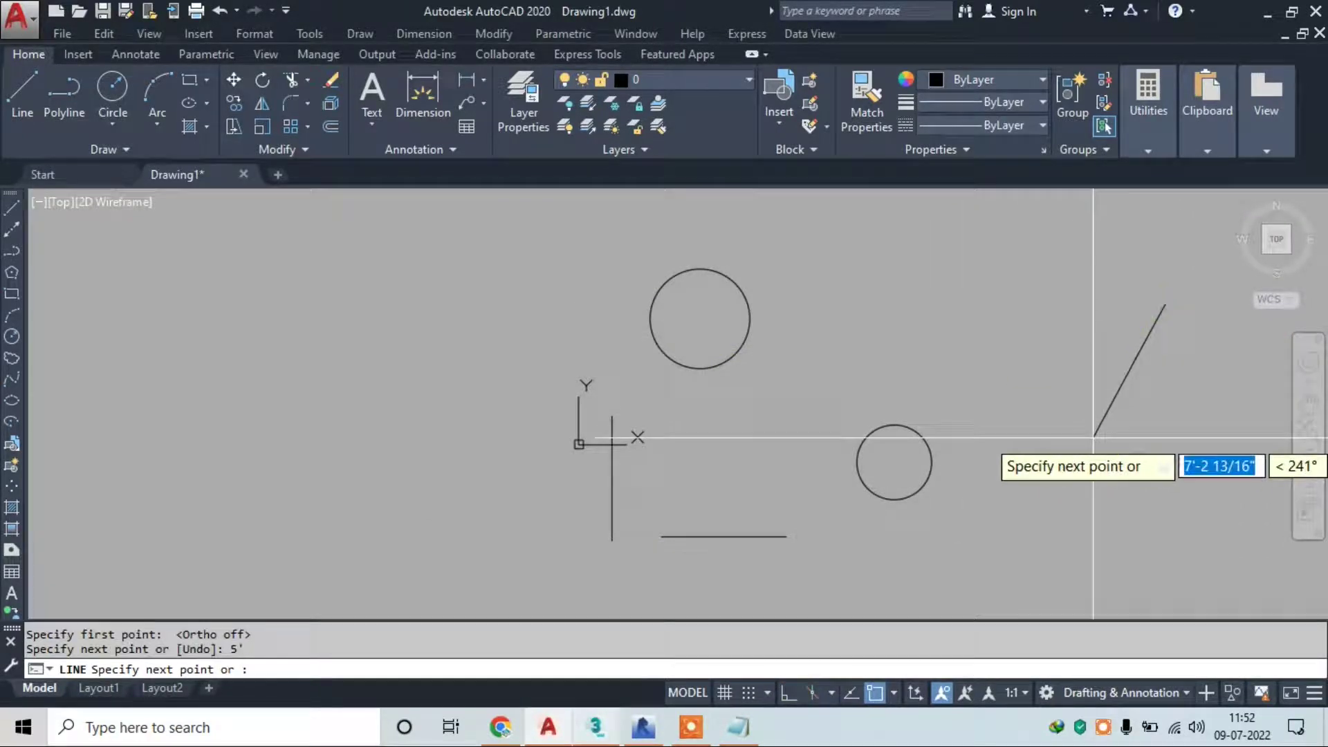
key(ctrl+z)
text(15')
key(Return)
key(Escape)
Draw a V-shaped pair of connected lines left of the origin
middle_drag(644, 446, 629, 418)
text(L)
key(Return)
click(347, 378)
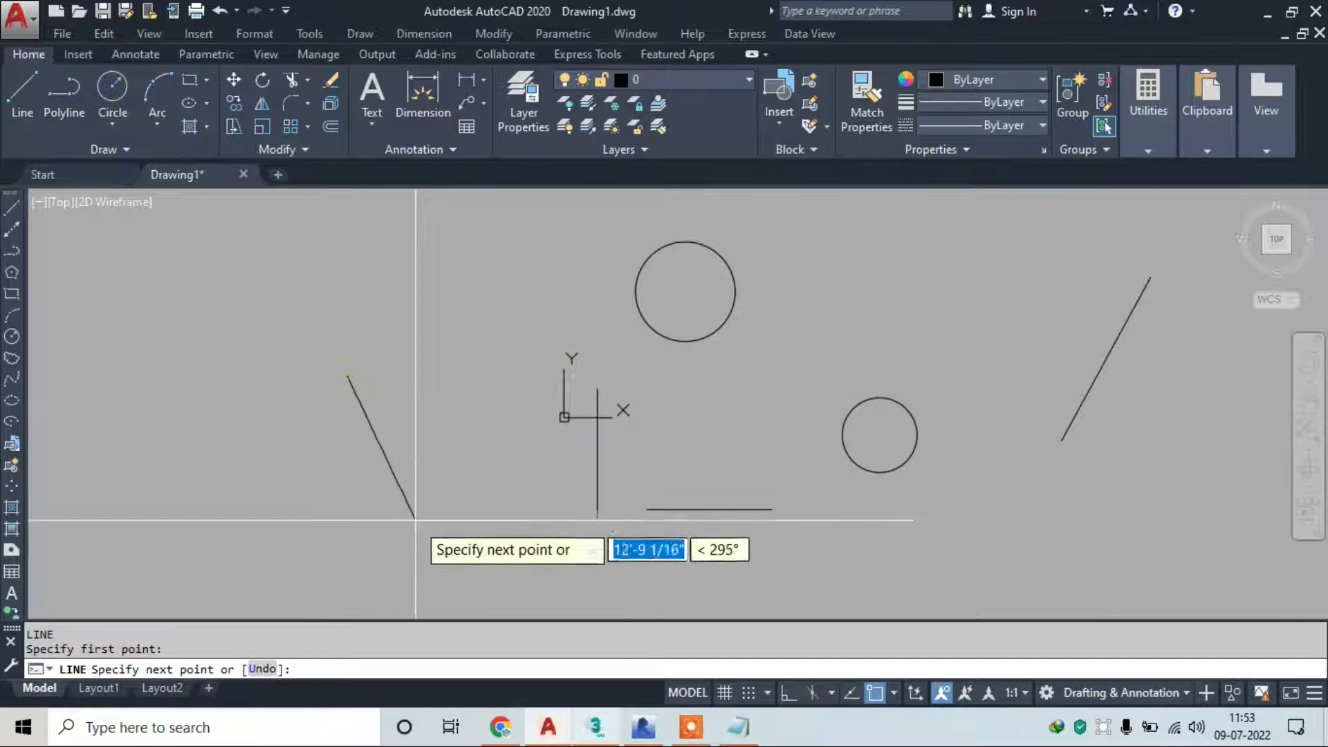
click(415, 523)
click(504, 406)
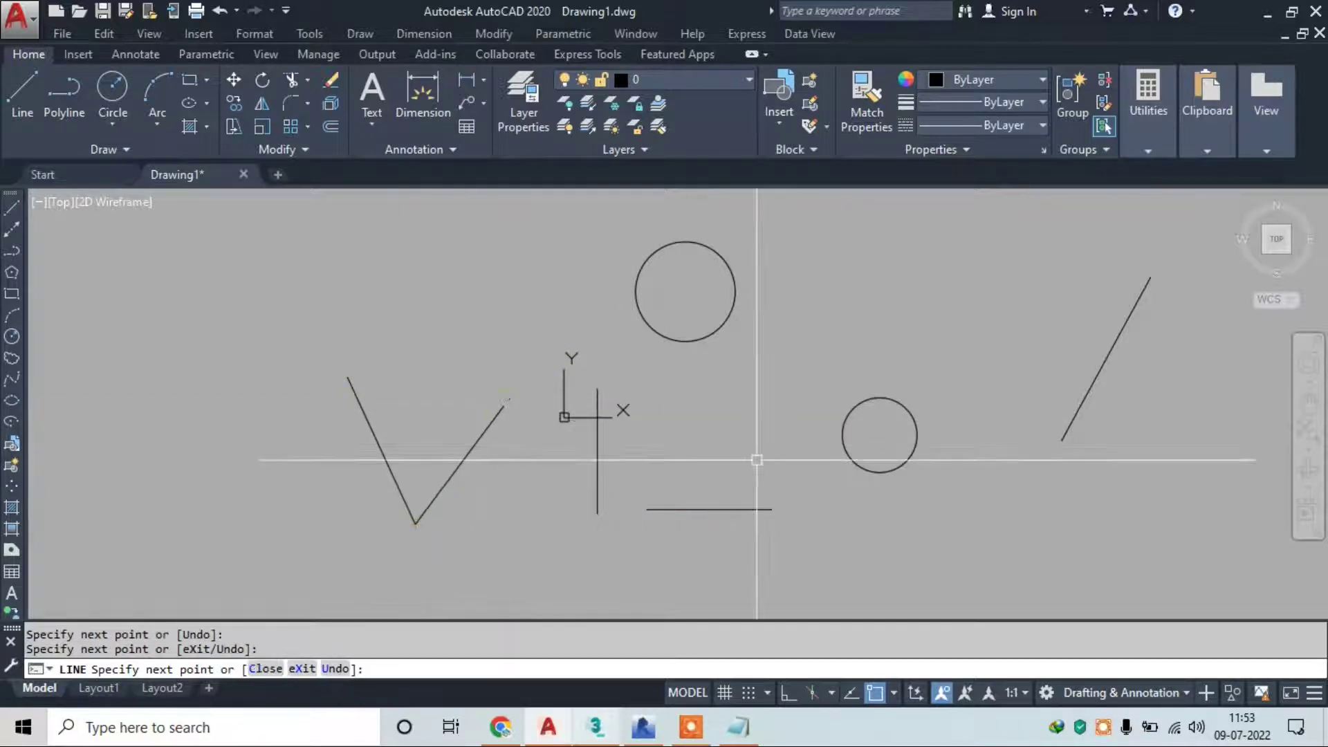
key(Escape)
key(Escape)
scroll(750, 460, up, 2)
middle_drag(658, 448, 638, 393)
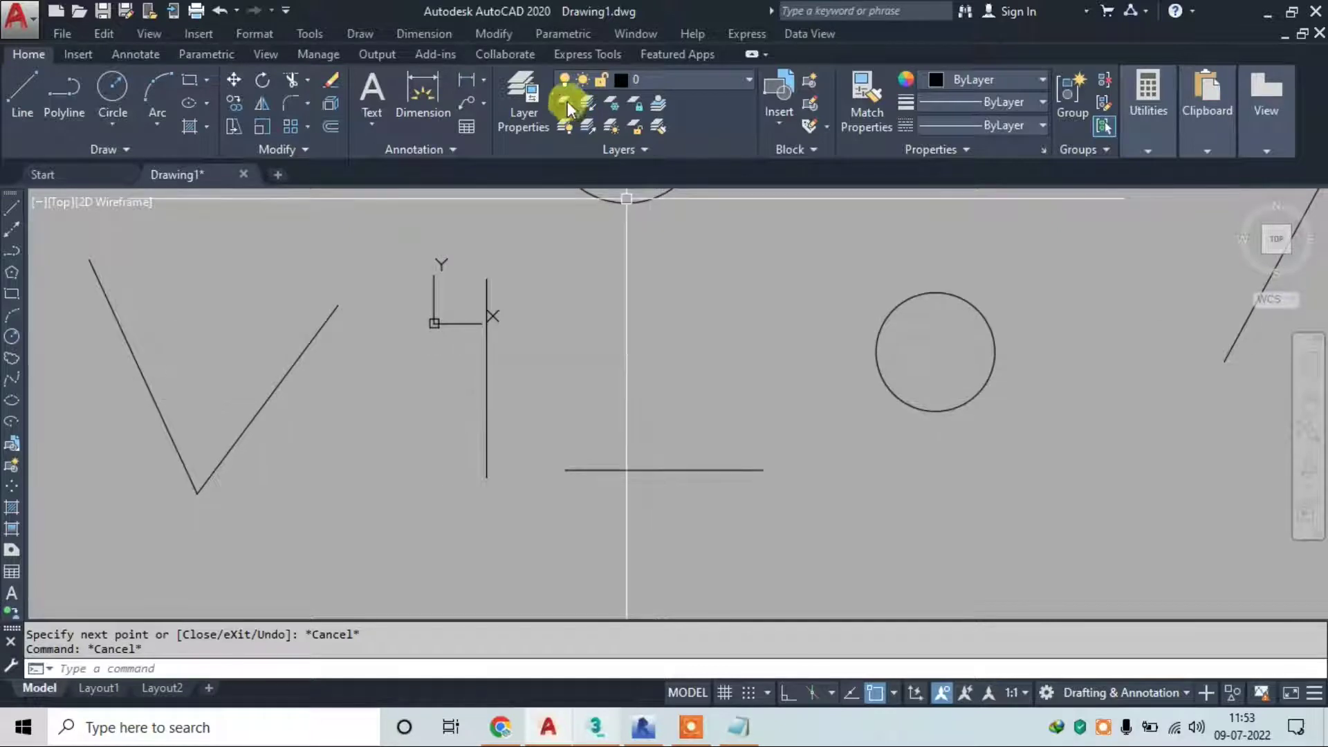
Quick-dimension the horizontal 10' line, placing a dimension reading 120.0000
click(421, 36)
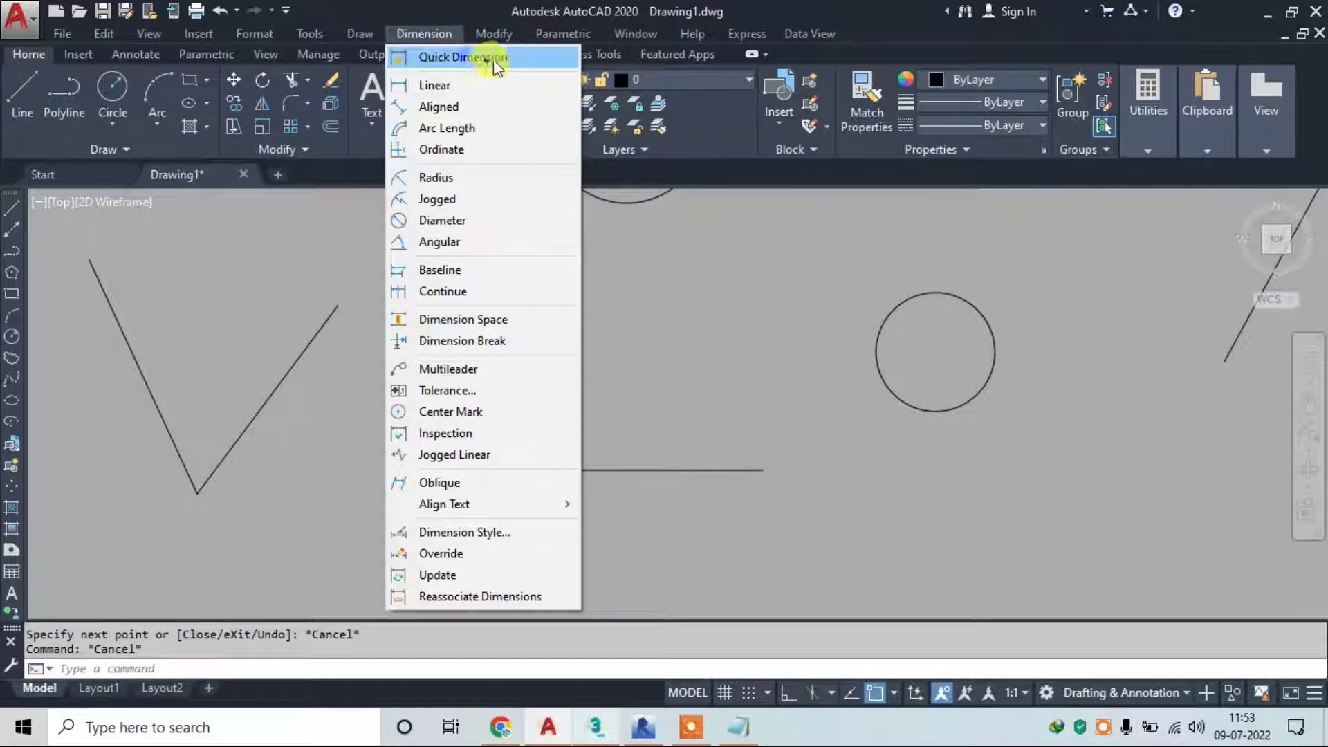
click(492, 61)
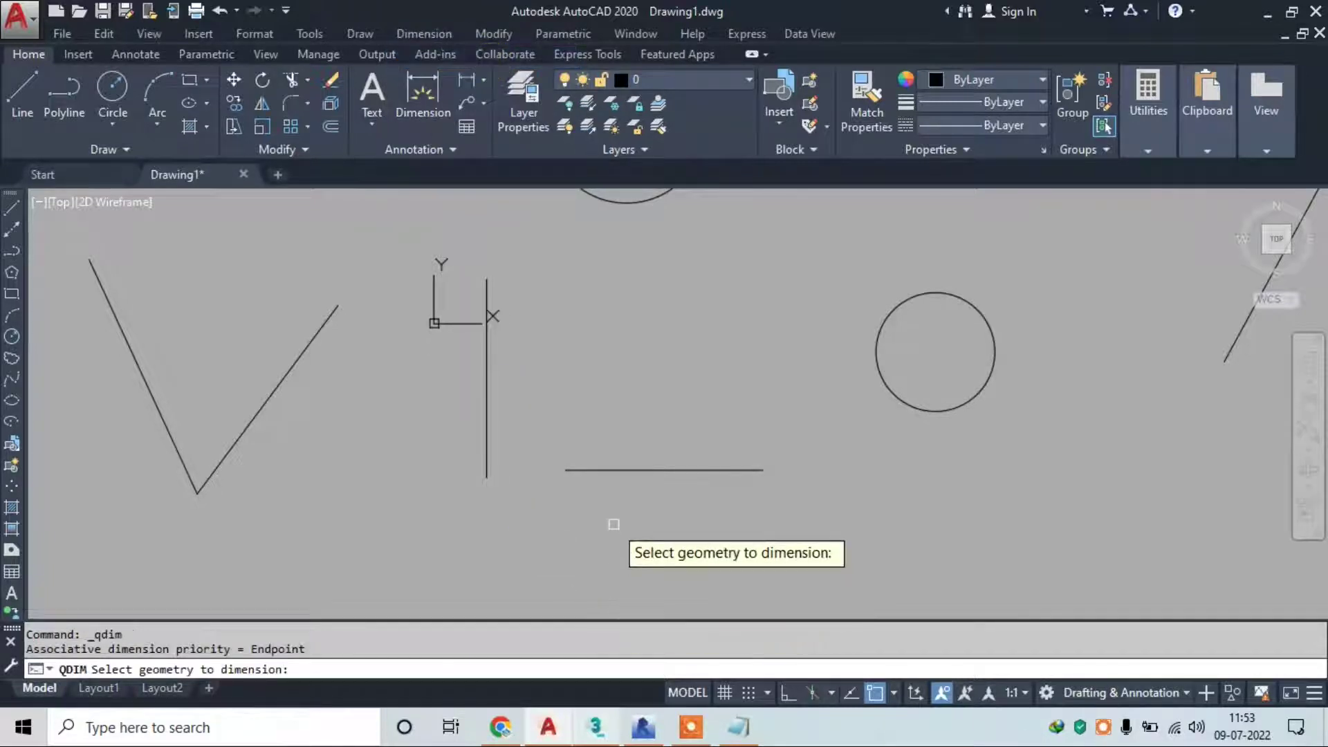
scroll(685, 446, up, 2)
scroll(683, 449, down, 4)
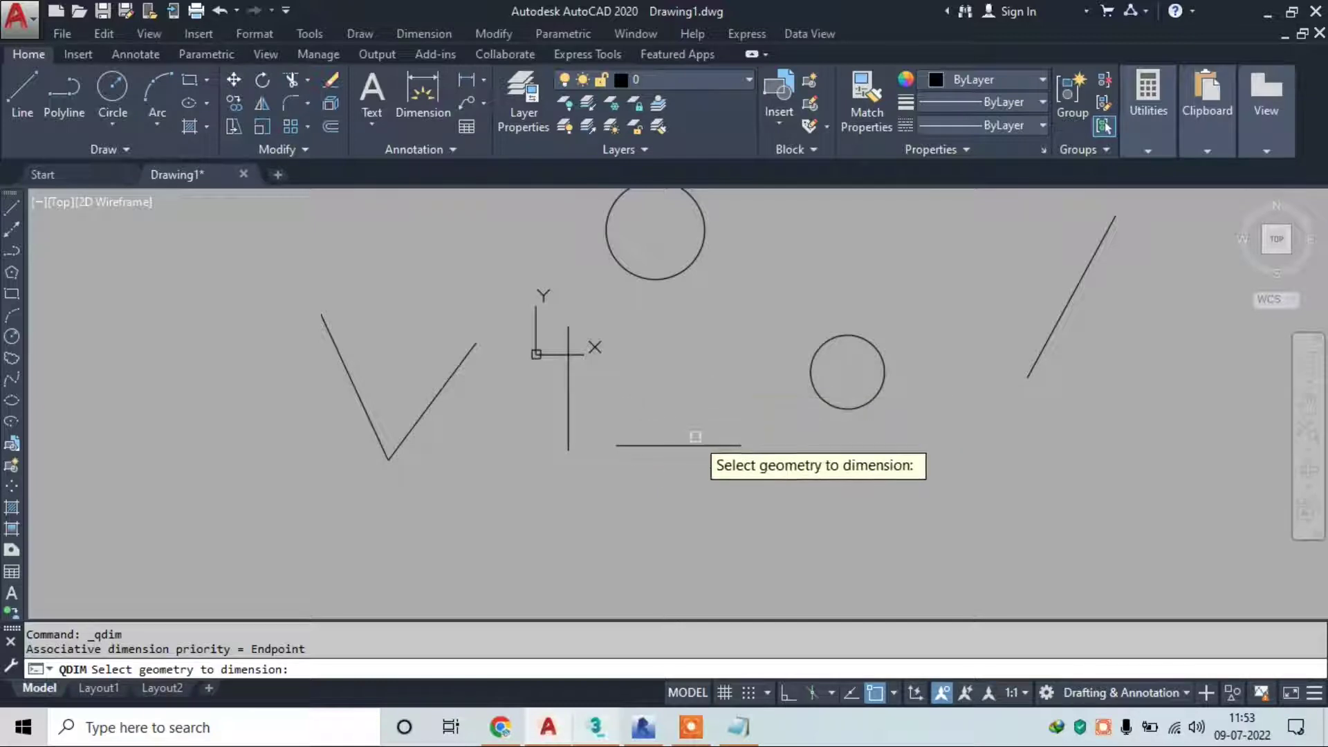
click(692, 445)
scroll(693, 446, up, 4)
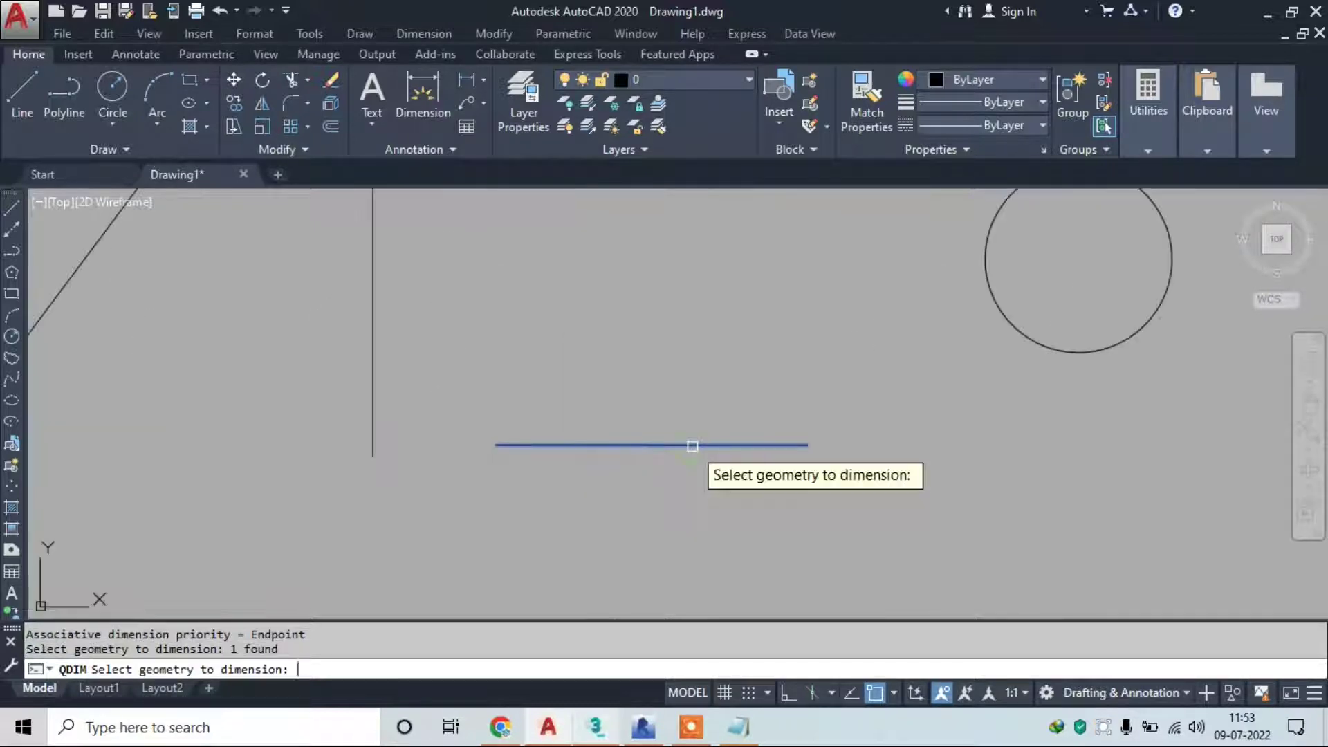
key(Return)
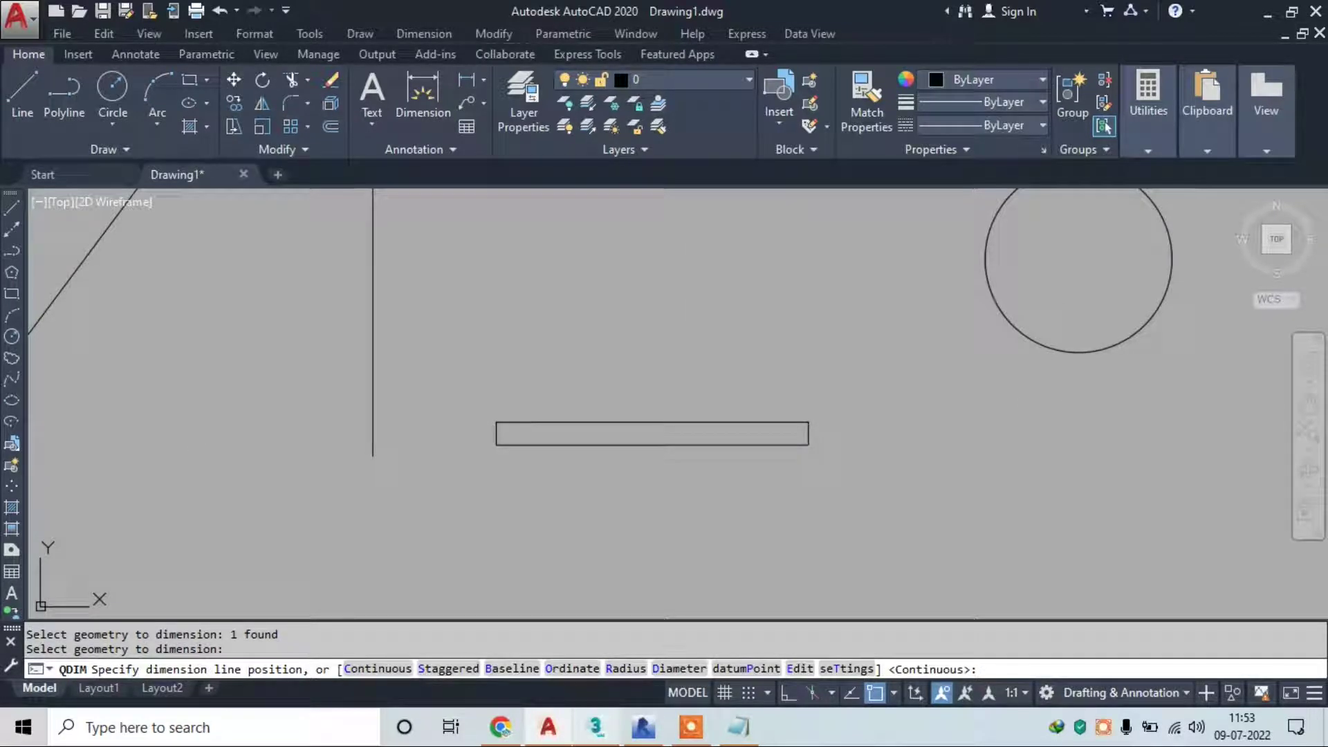
click(700, 424)
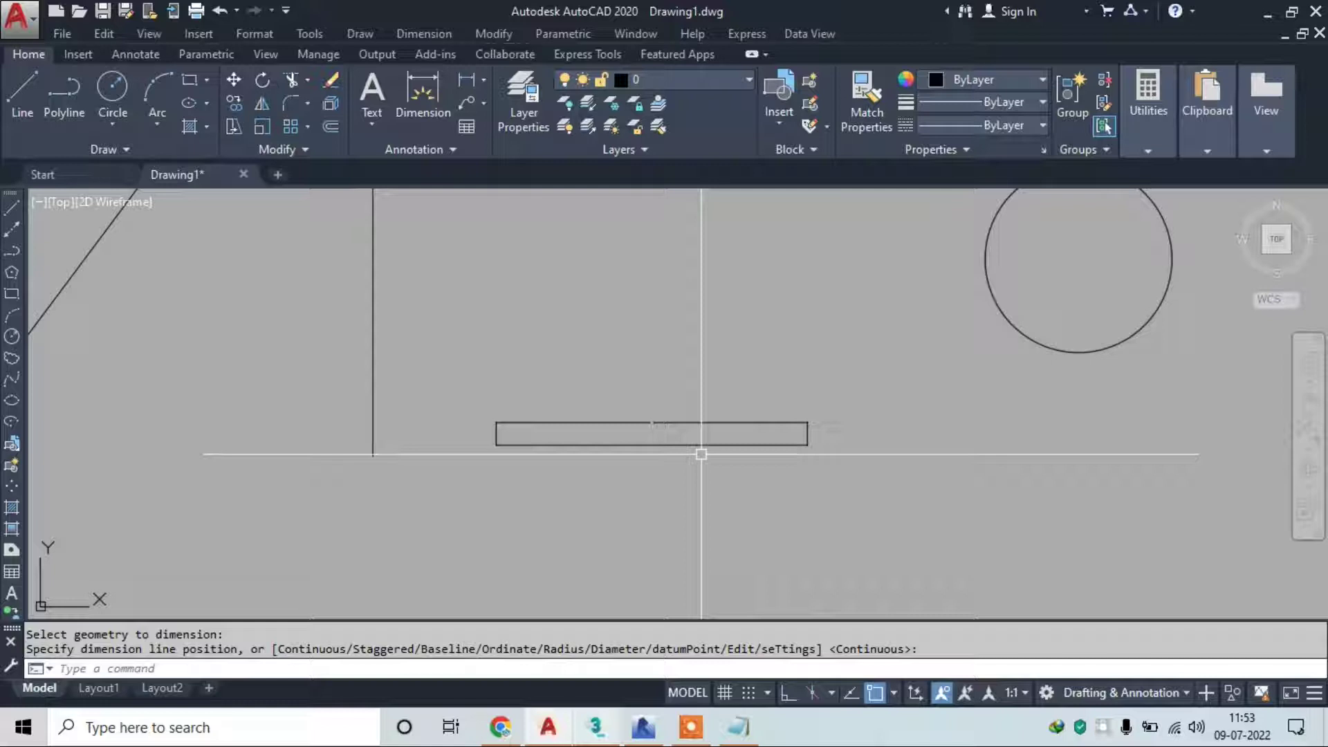
scroll(701, 454, up, 3)
scroll(640, 406, up, 2)
scroll(607, 385, up, 1)
scroll(558, 377, up, 2)
scroll(507, 326, up, 3)
middle_drag(506, 325, 639, 359)
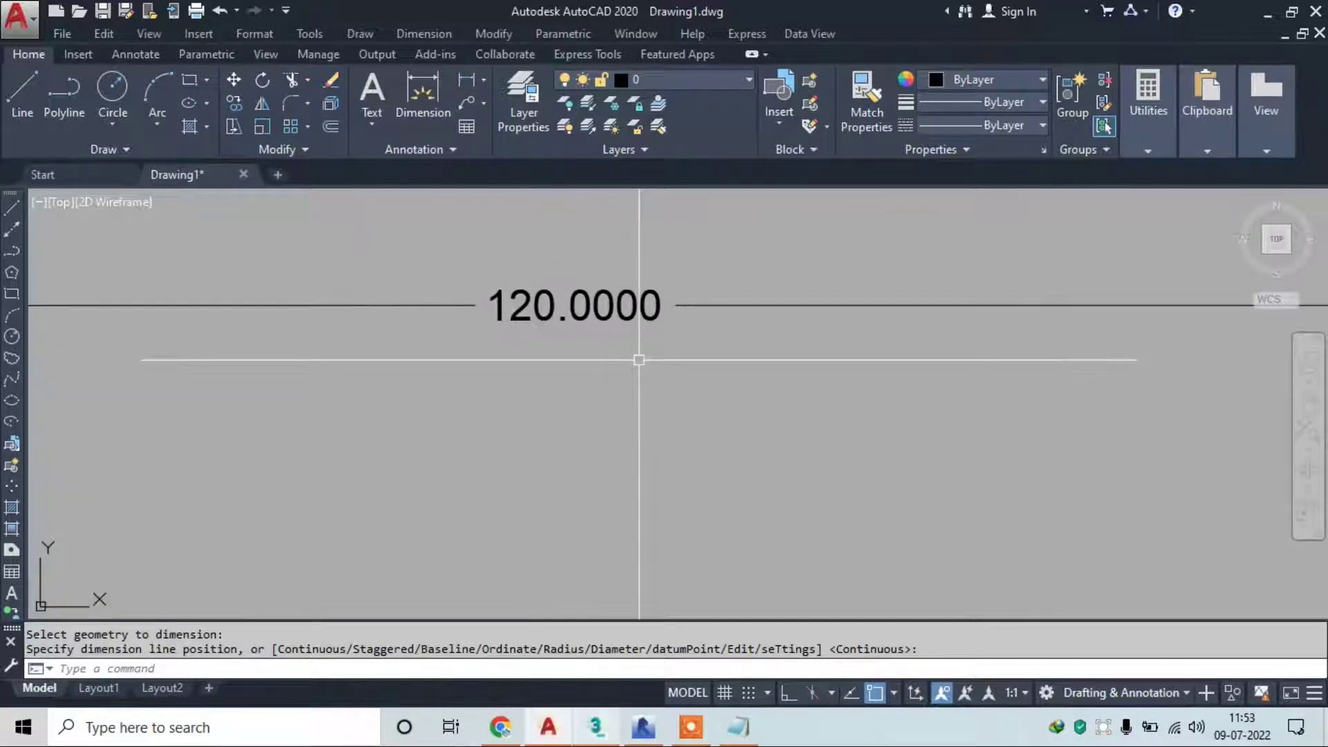
text(UN)
key(Return)
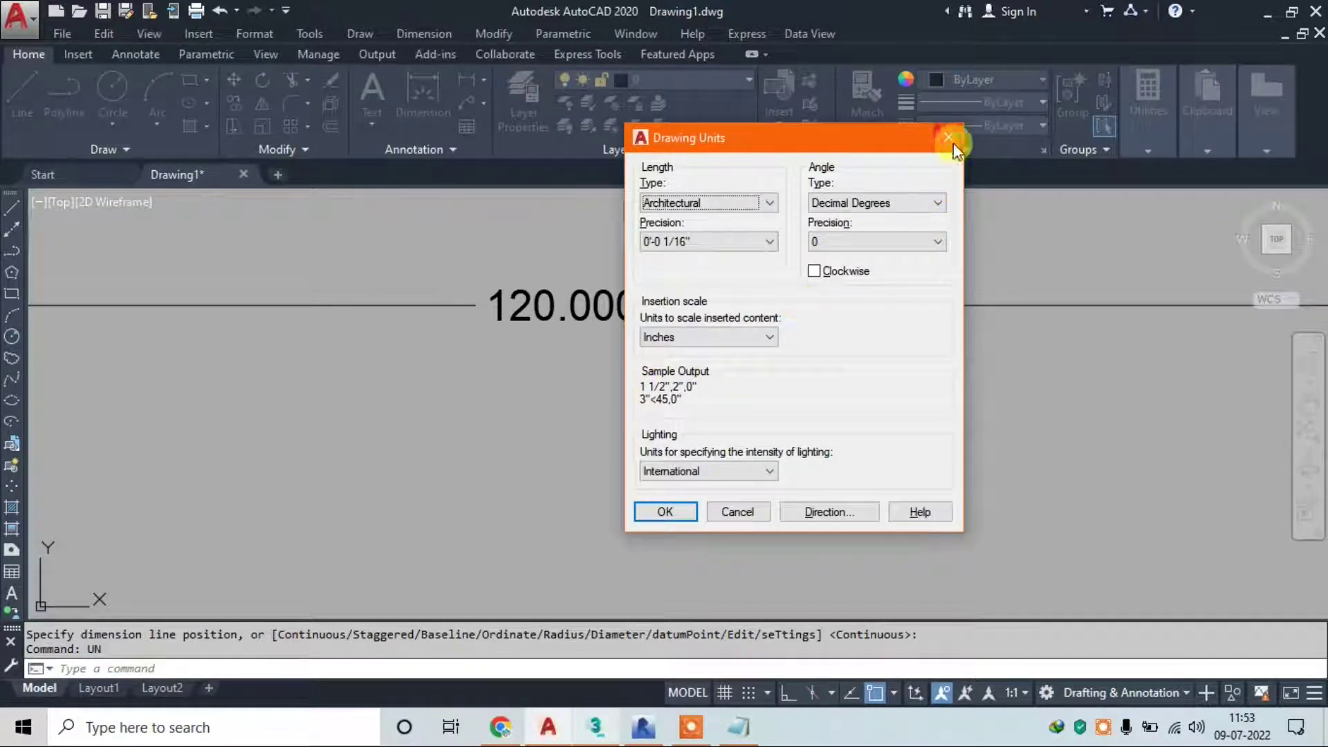
key(Return)
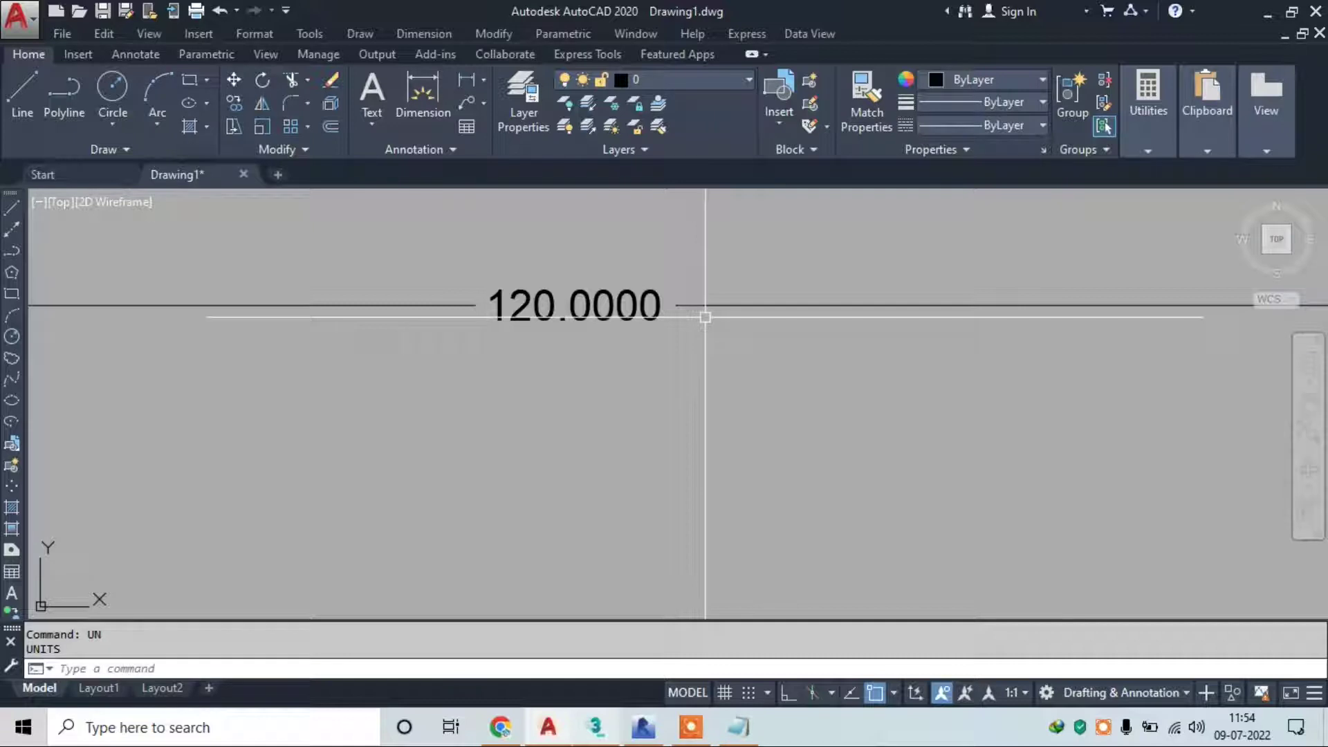
scroll(698, 319, down, 4)
scroll(689, 345, down, 5)
scroll(663, 373, down, 2)
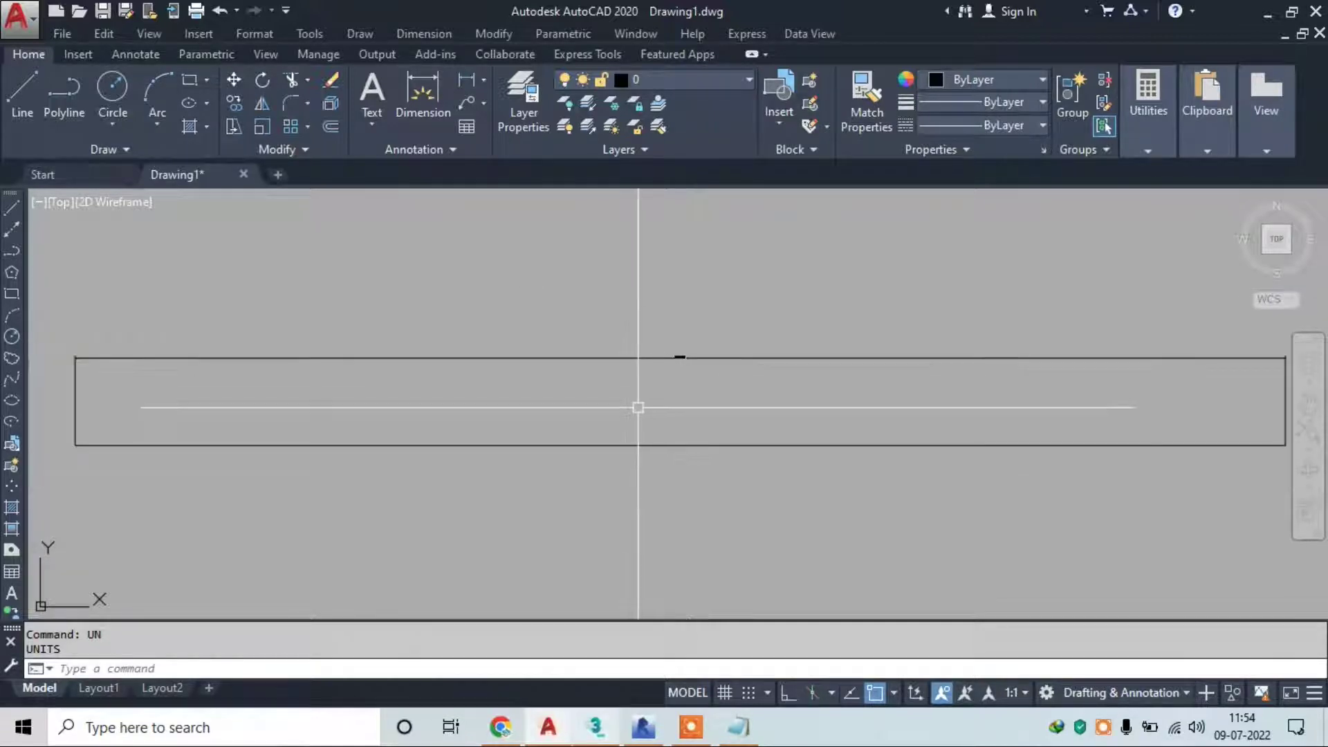
scroll(80, 373, up, 5)
scroll(89, 377, down, 3)
scroll(458, 378, down, 2)
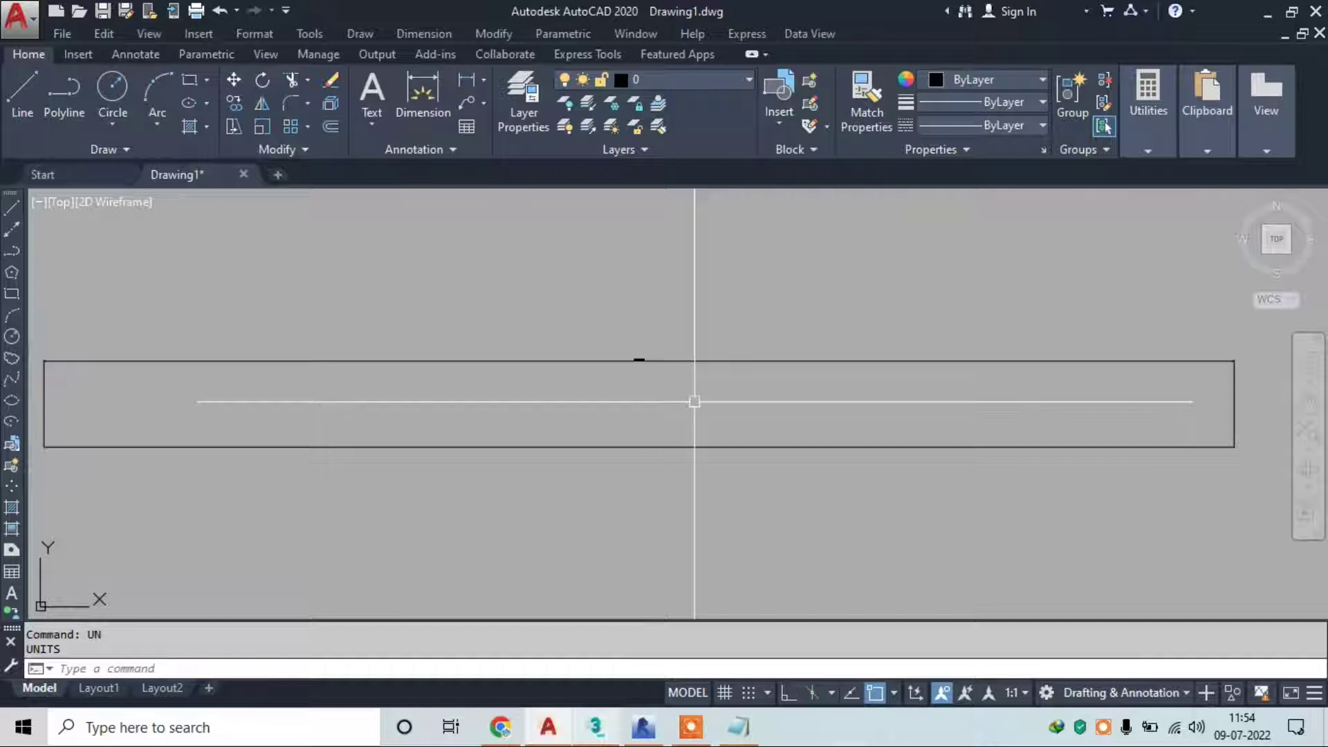
click(738, 726)
Add the note line '2-DIMENSION SETTING- (D) ENTER-' in Notepad, then return to AutoCAD and run D
click(586, 290)
key(Return)
text(2-)
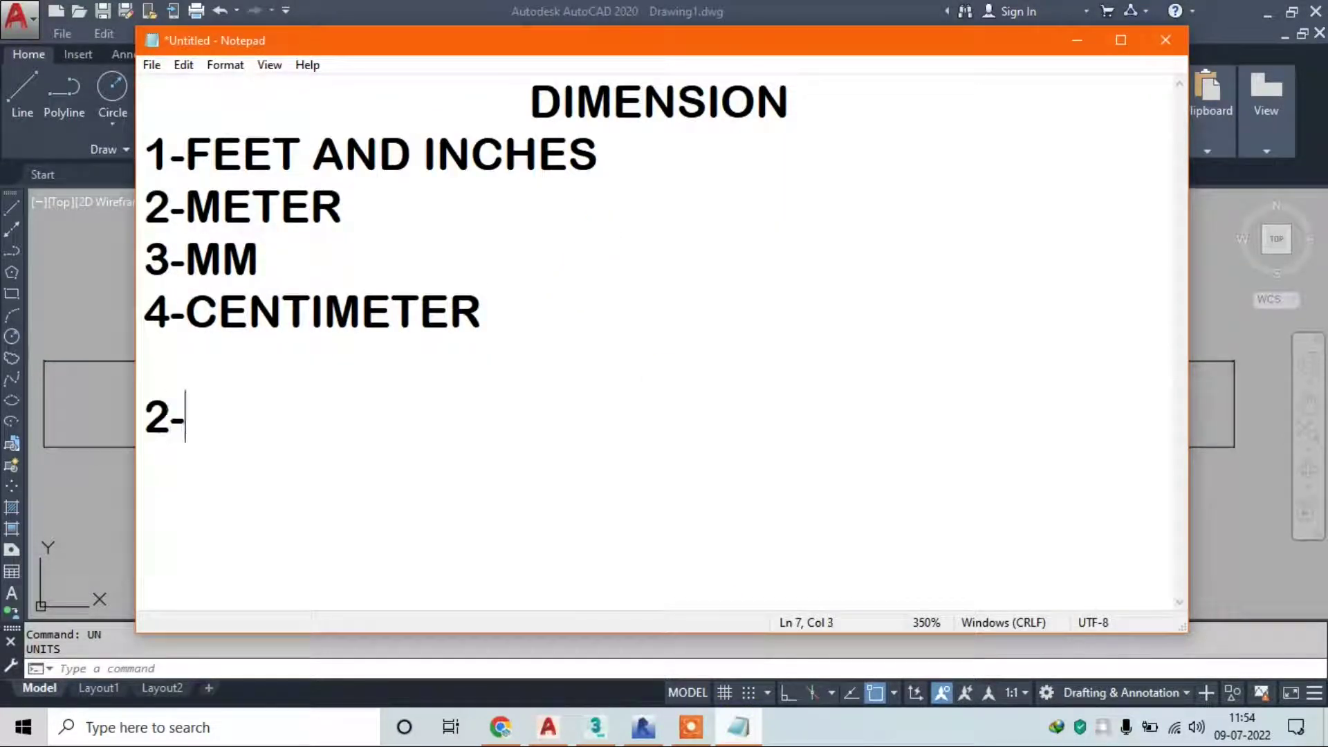
text(DI)
text(ME)
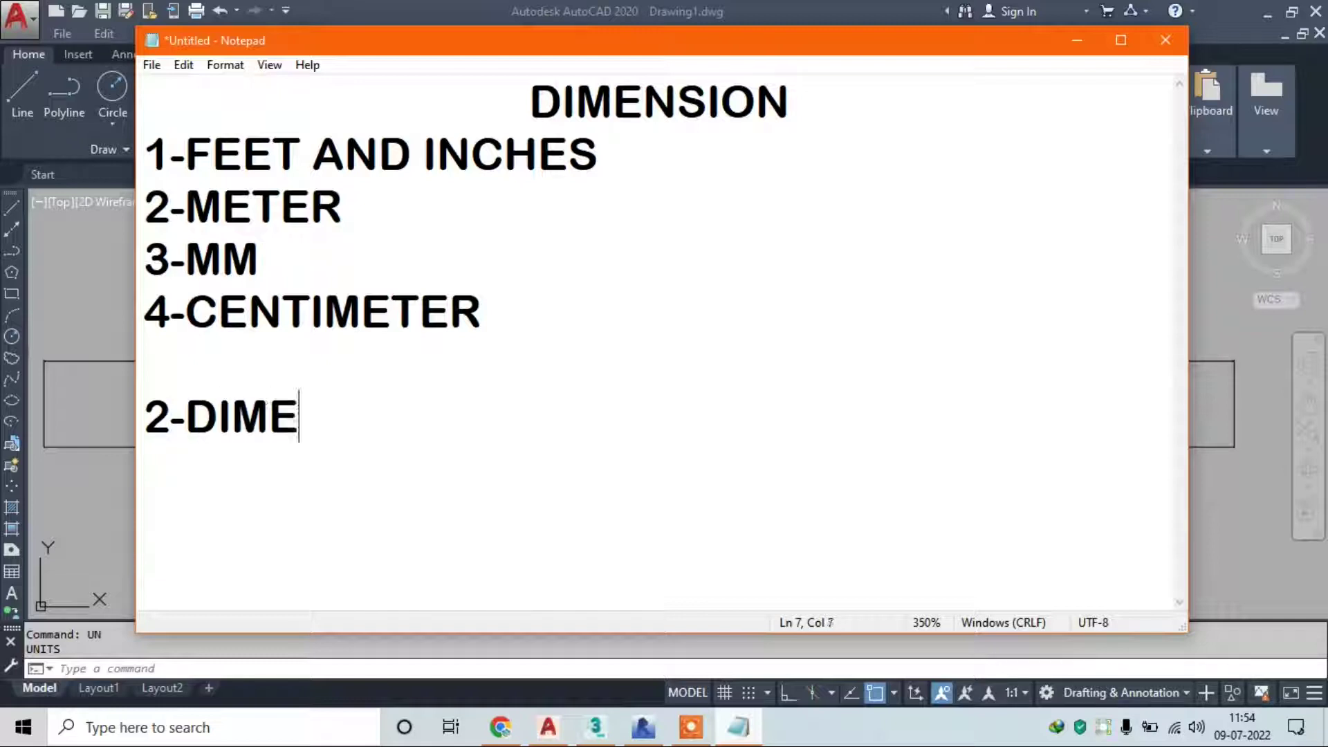
text(NSION S)
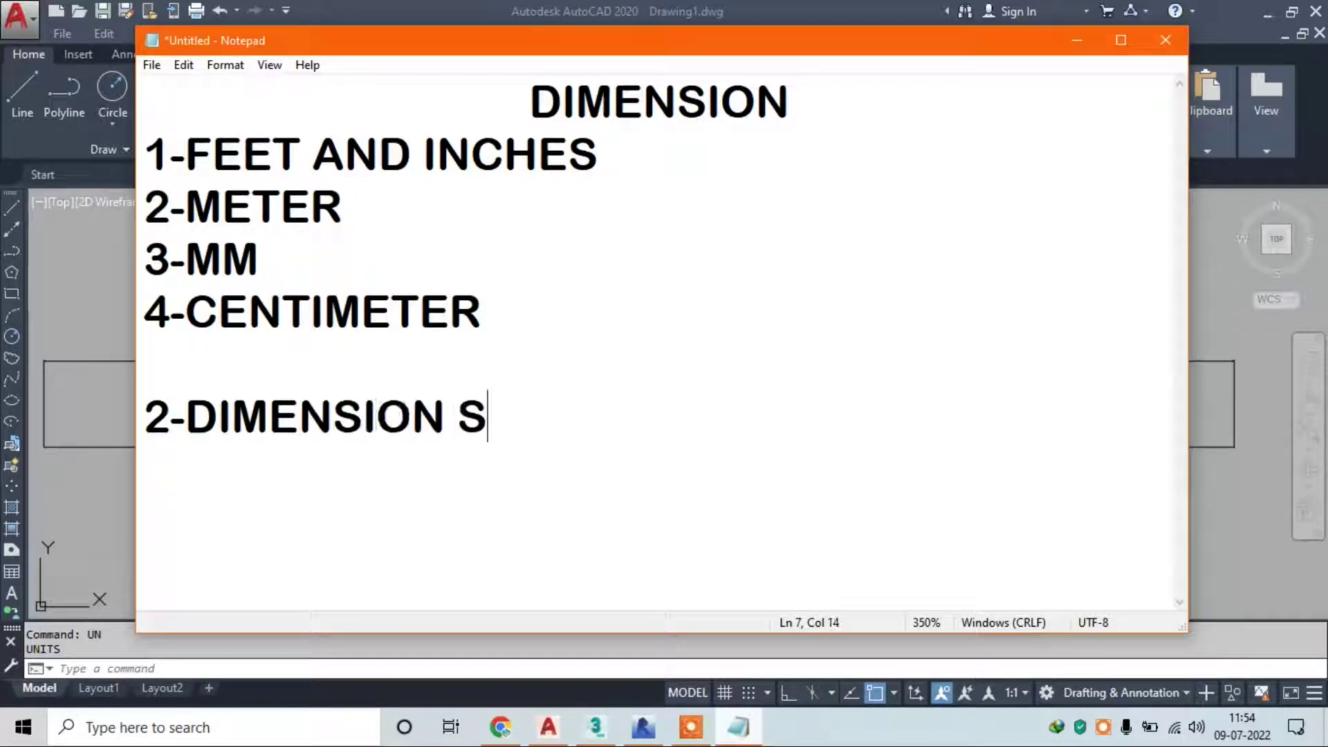
text(ETTING-)
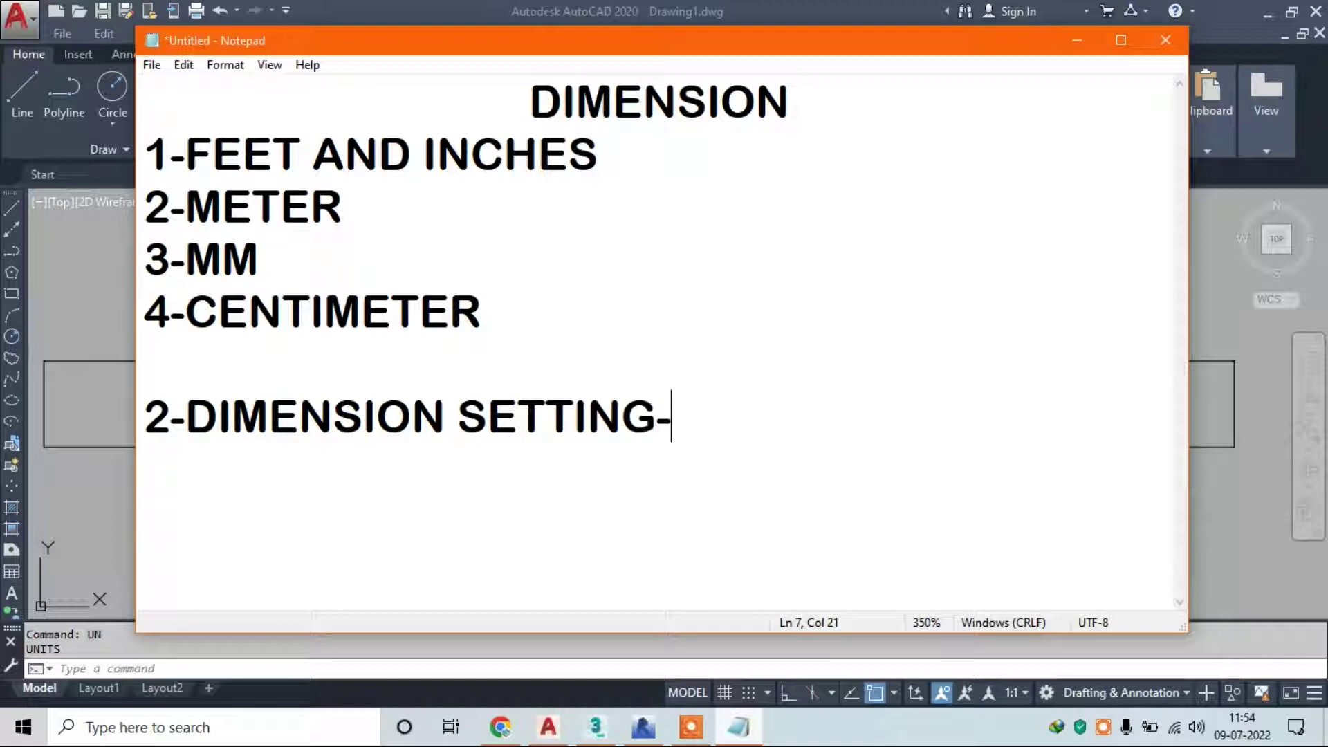
text( D ENTER-)
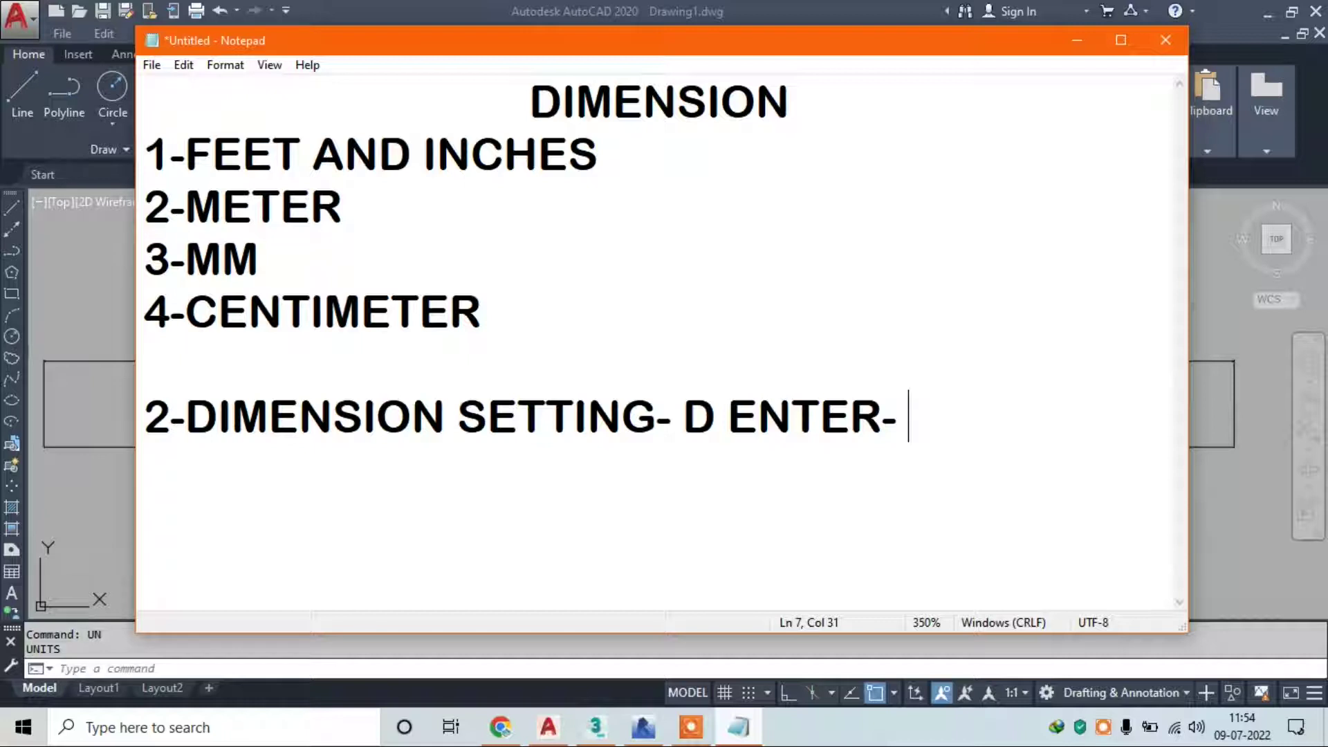
click(674, 408)
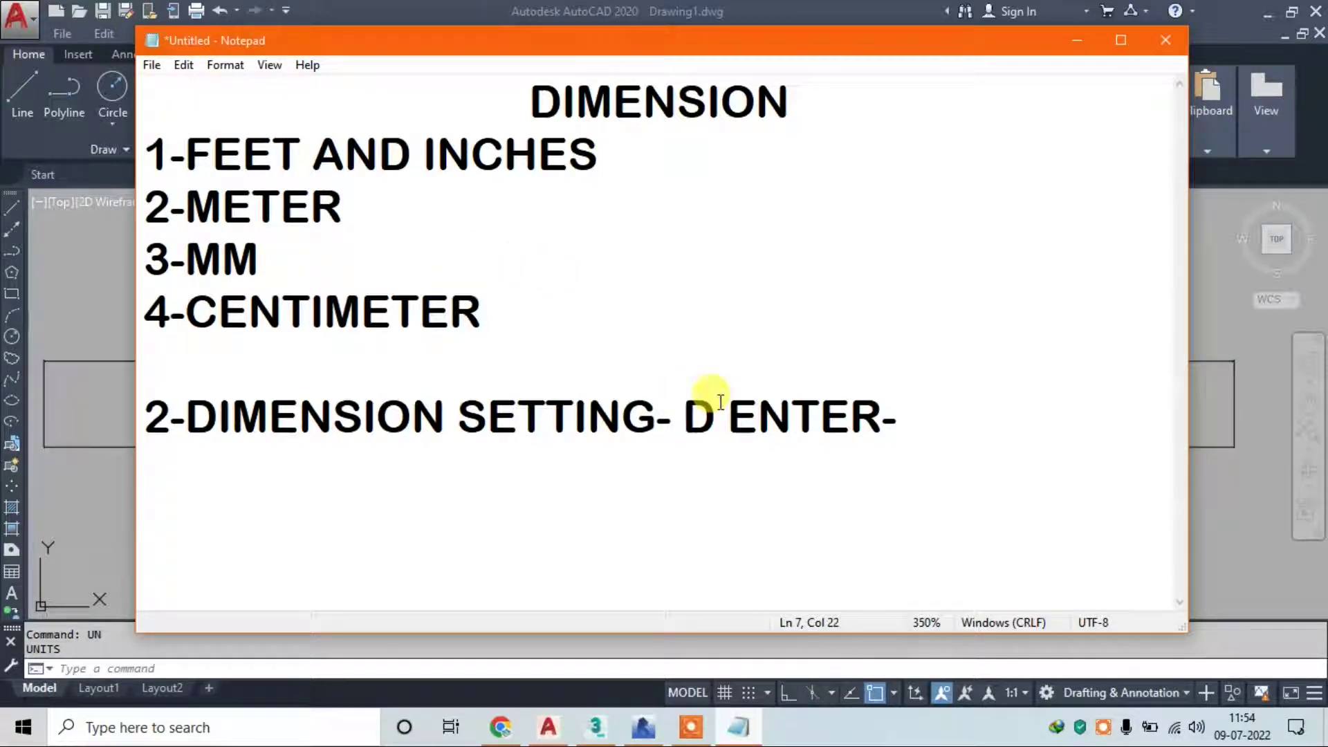
text((D)
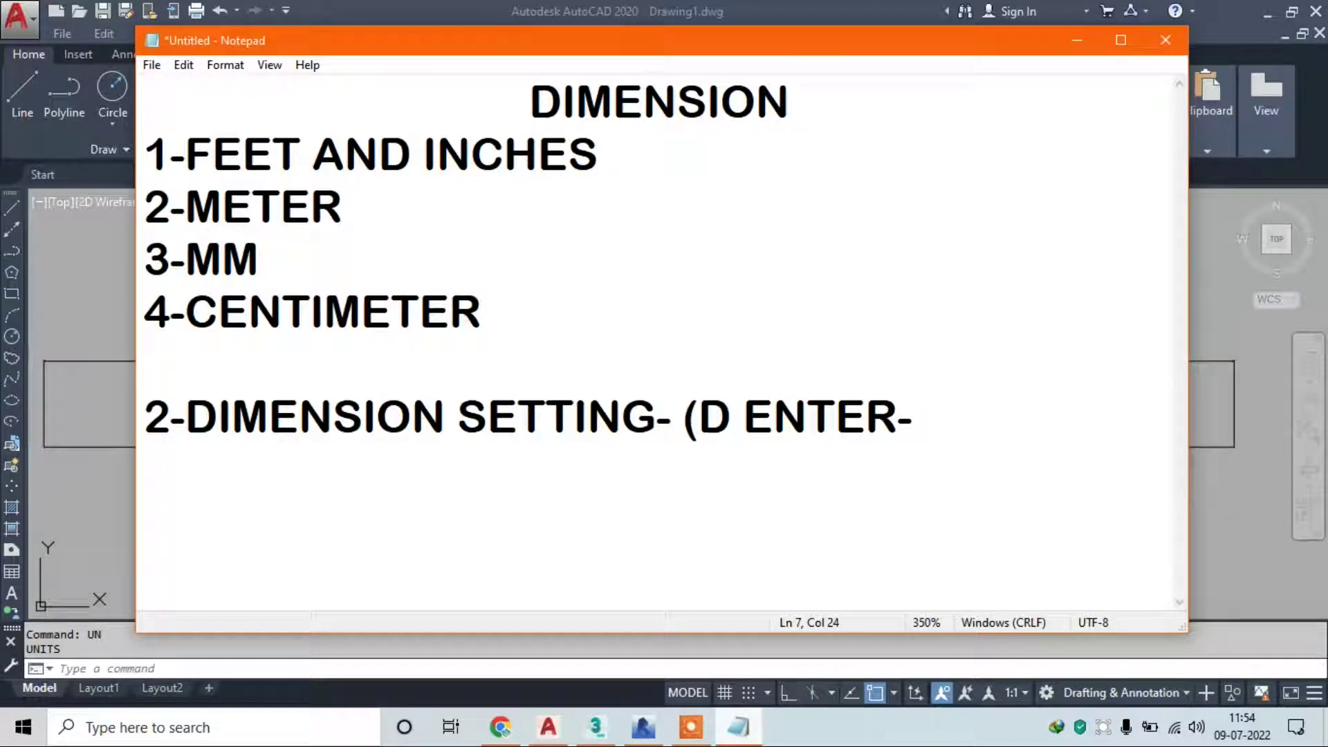
text())
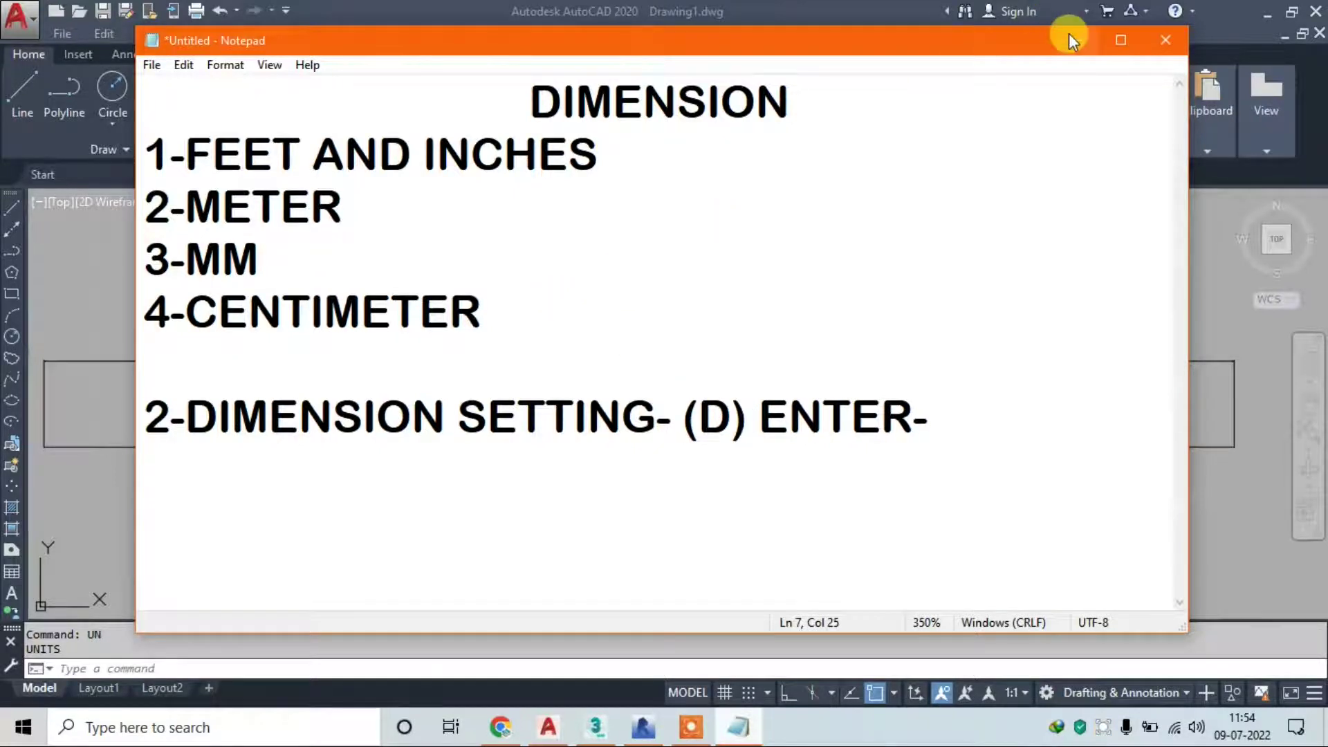
click(1068, 34)
text(d)
key(Return)
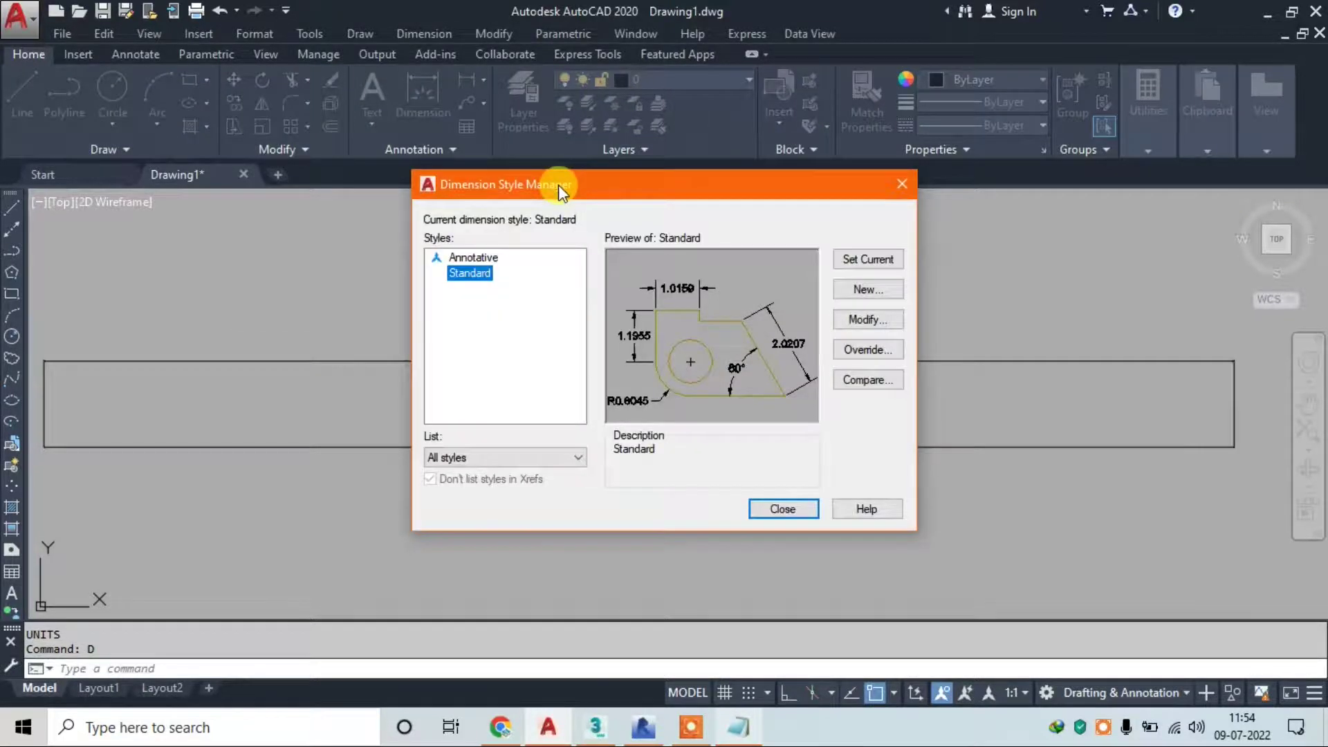
Reposition the Dimension Style Manager and open the Standard style for modification
drag(558, 184, 791, 78)
mouse_move(893, 81)
mouse_down()
mouse_move(738, 90)
mouse_move(696, 138)
mouse_up()
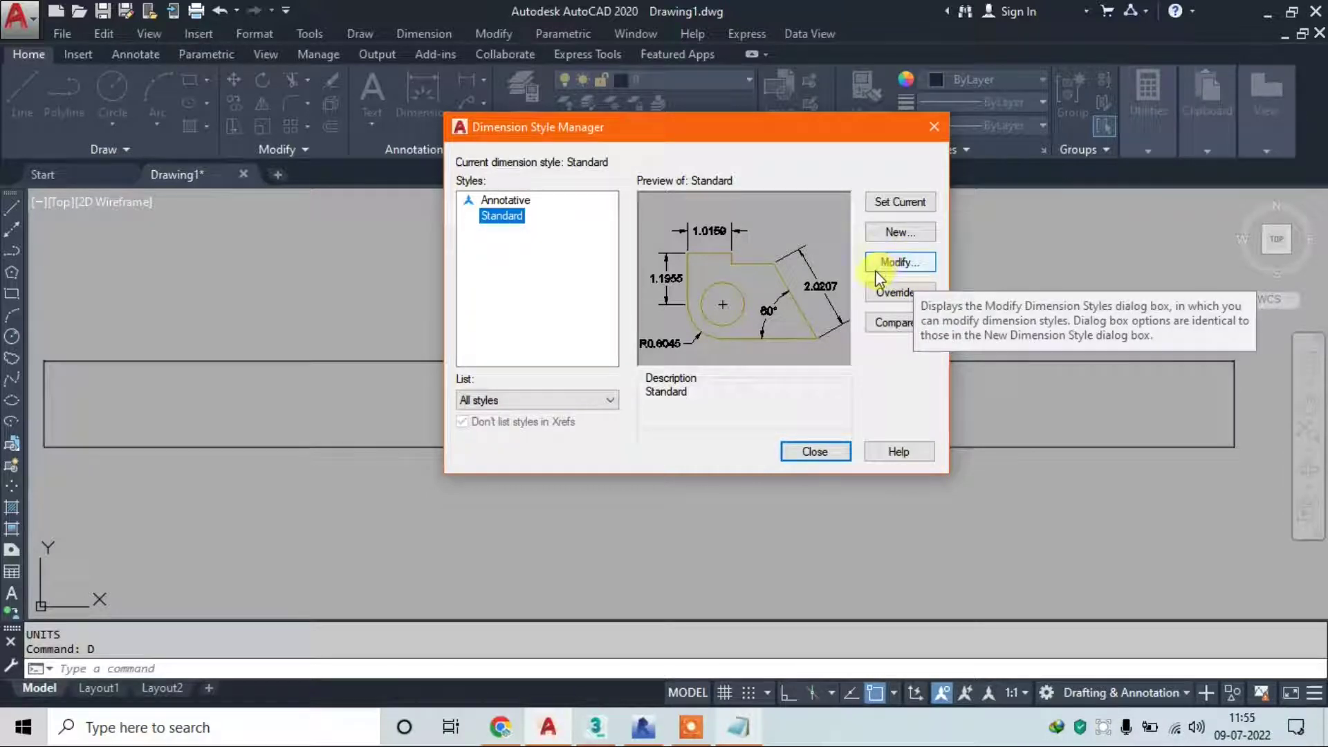
click(918, 271)
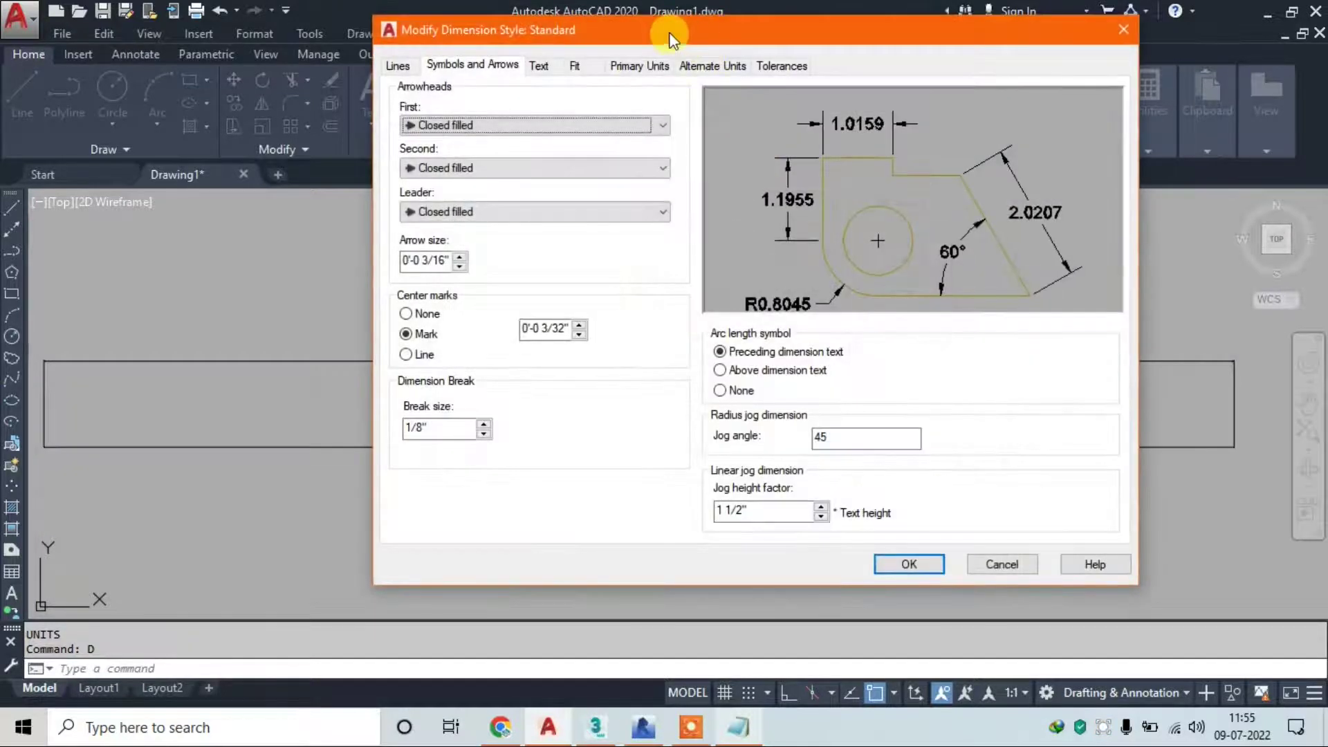
drag(670, 32, 687, 85)
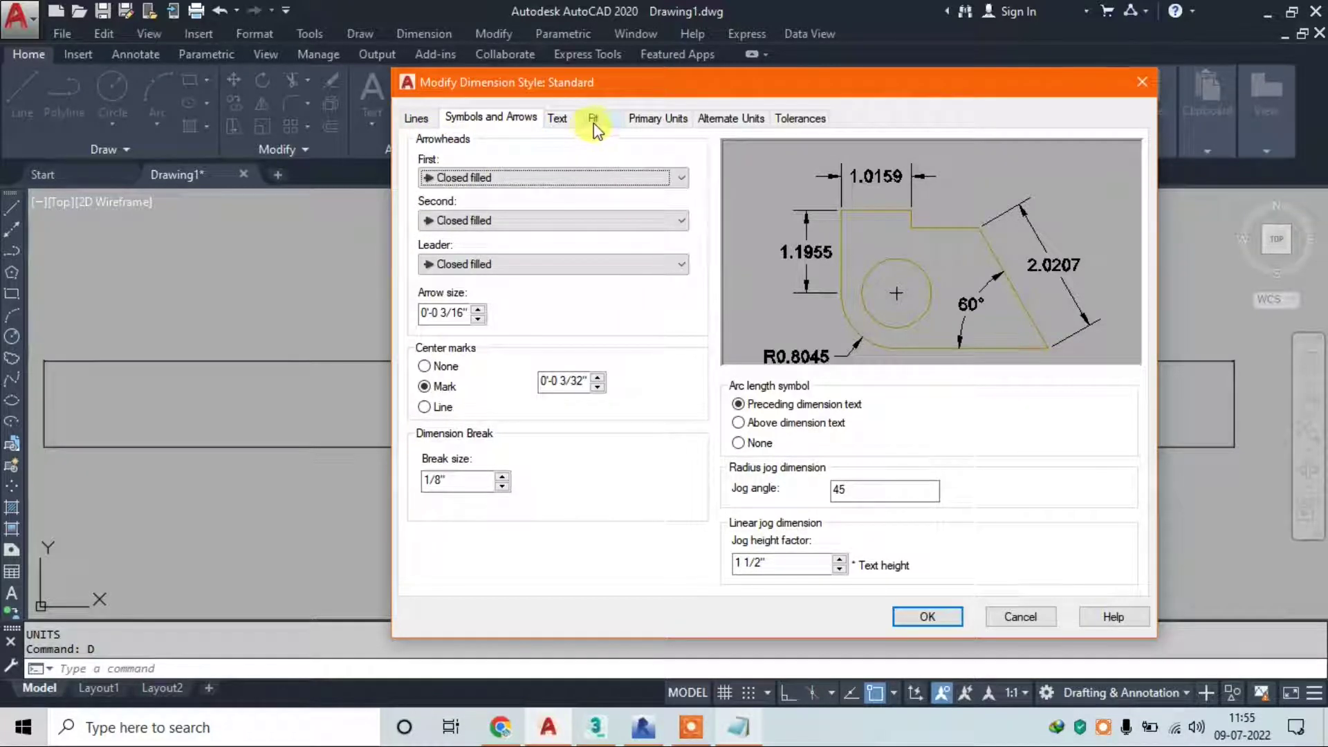
Toggle the Standard style's Primary Units format through Decimal, leave it Architectural, and close the dialog
click(695, 728)
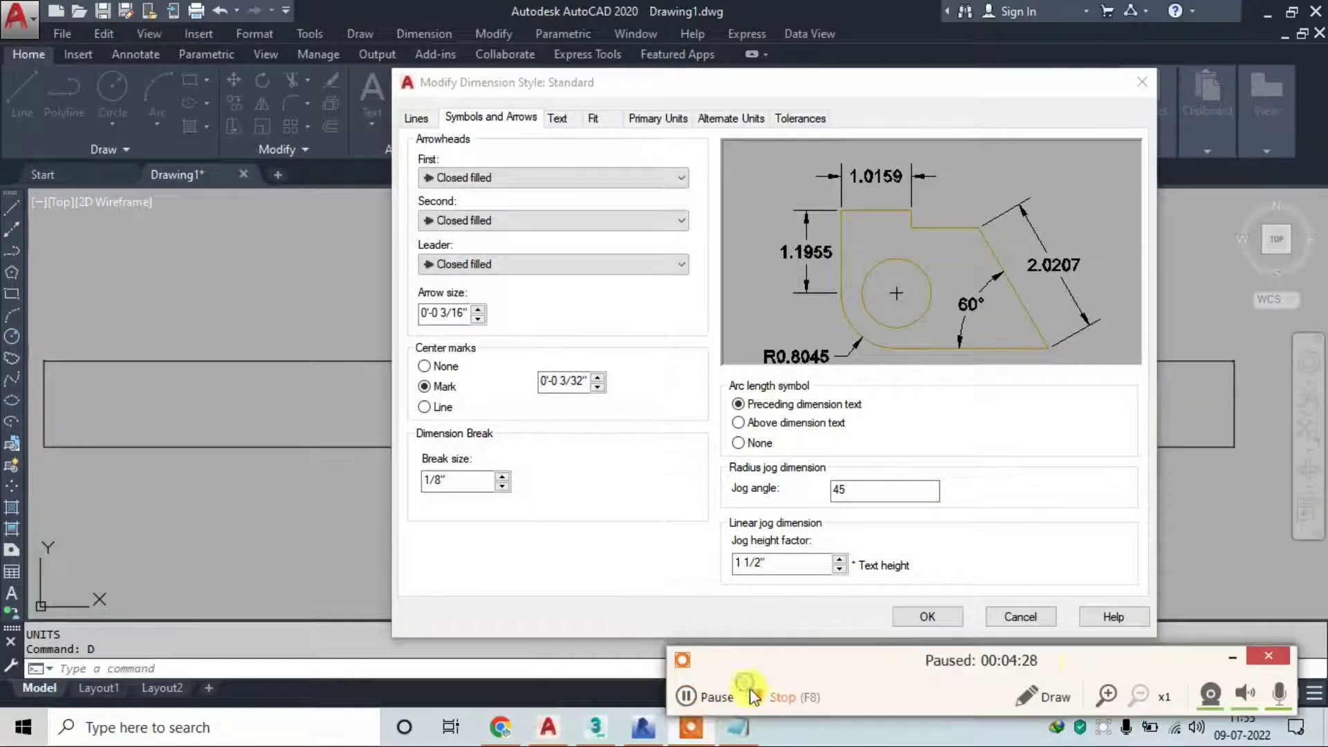
click(759, 83)
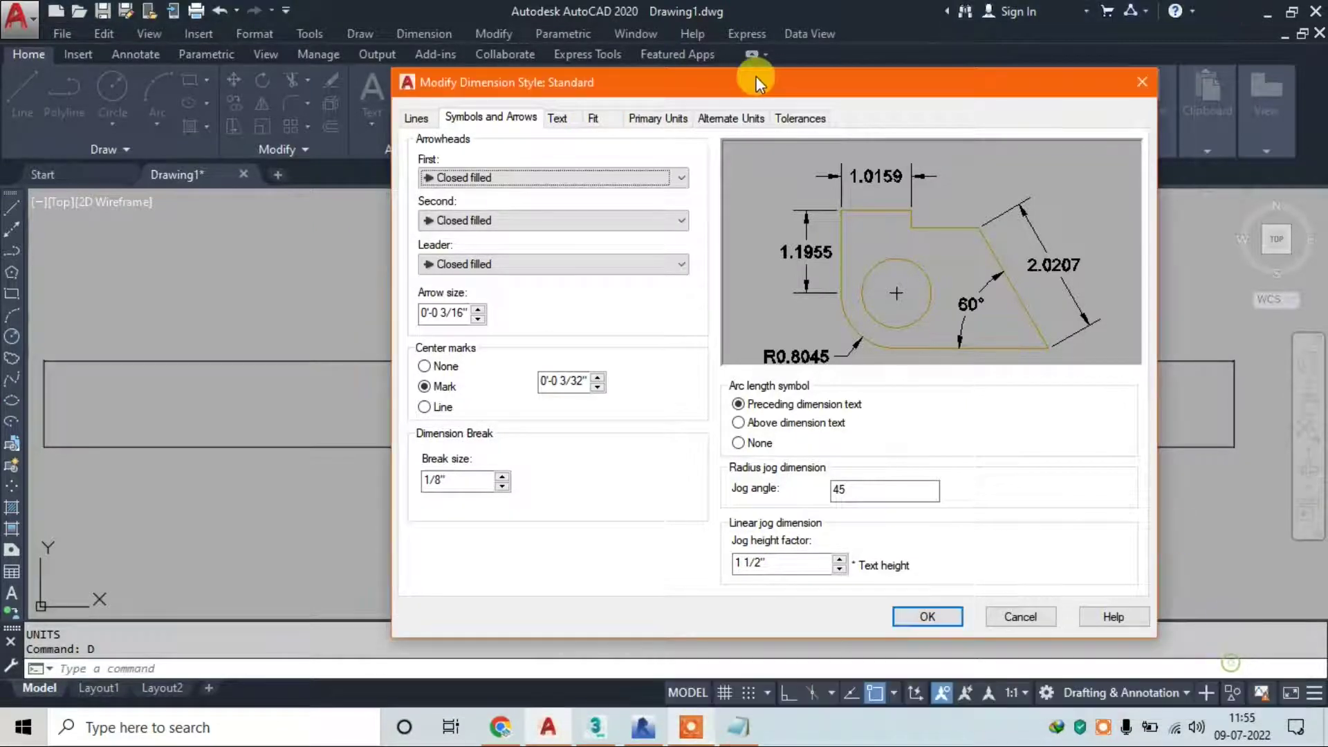
click(660, 118)
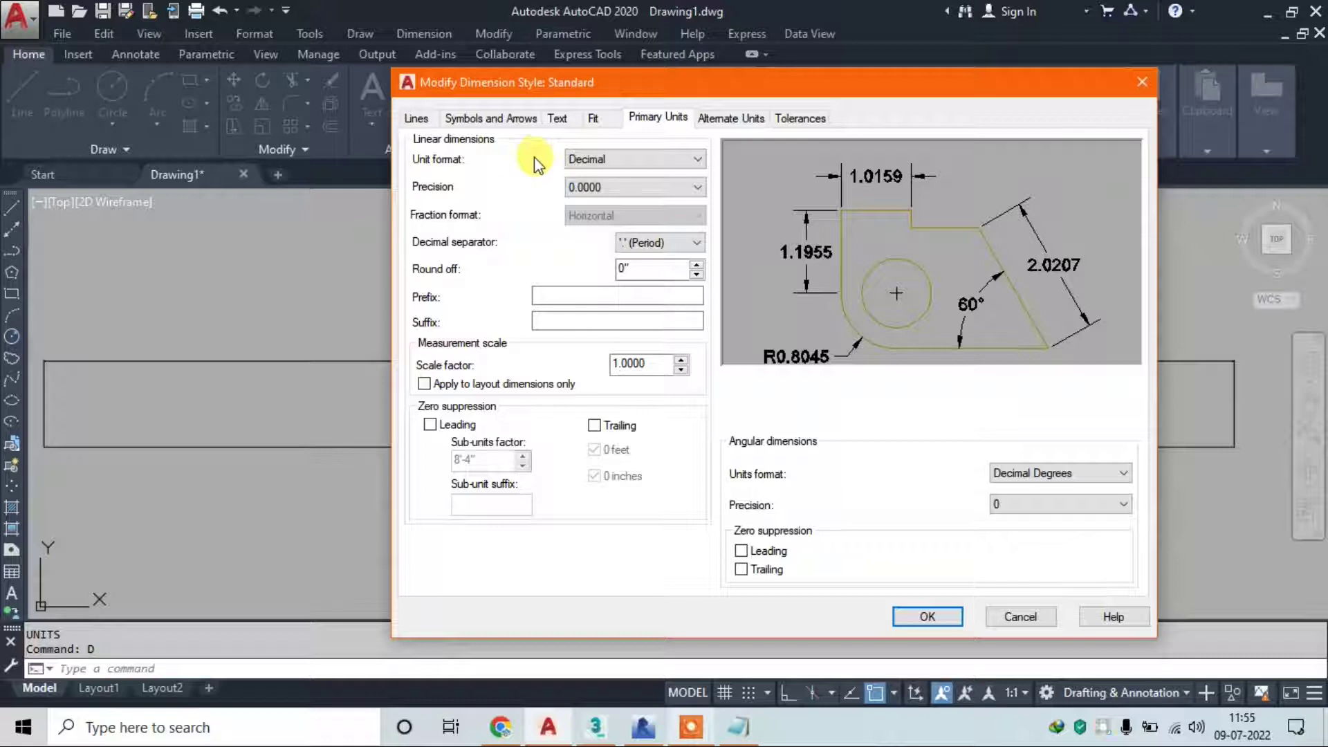
click(649, 166)
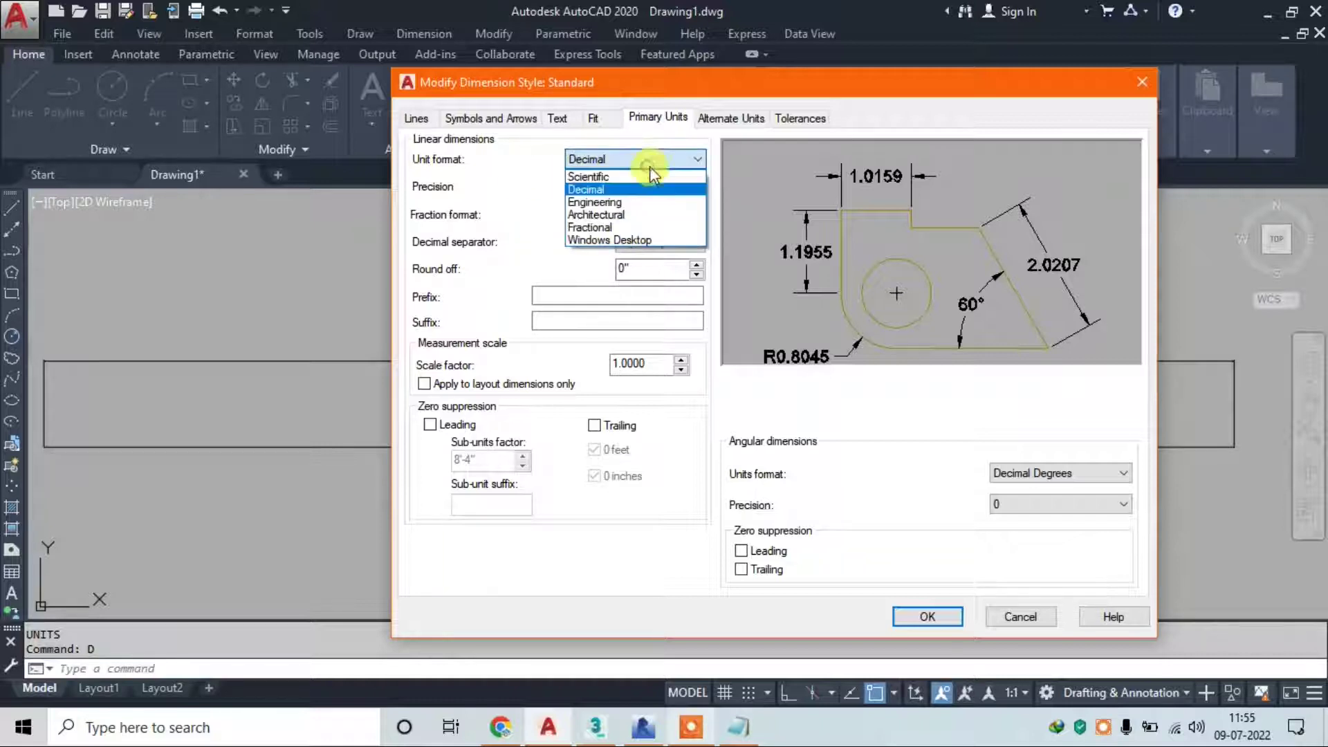
click(581, 212)
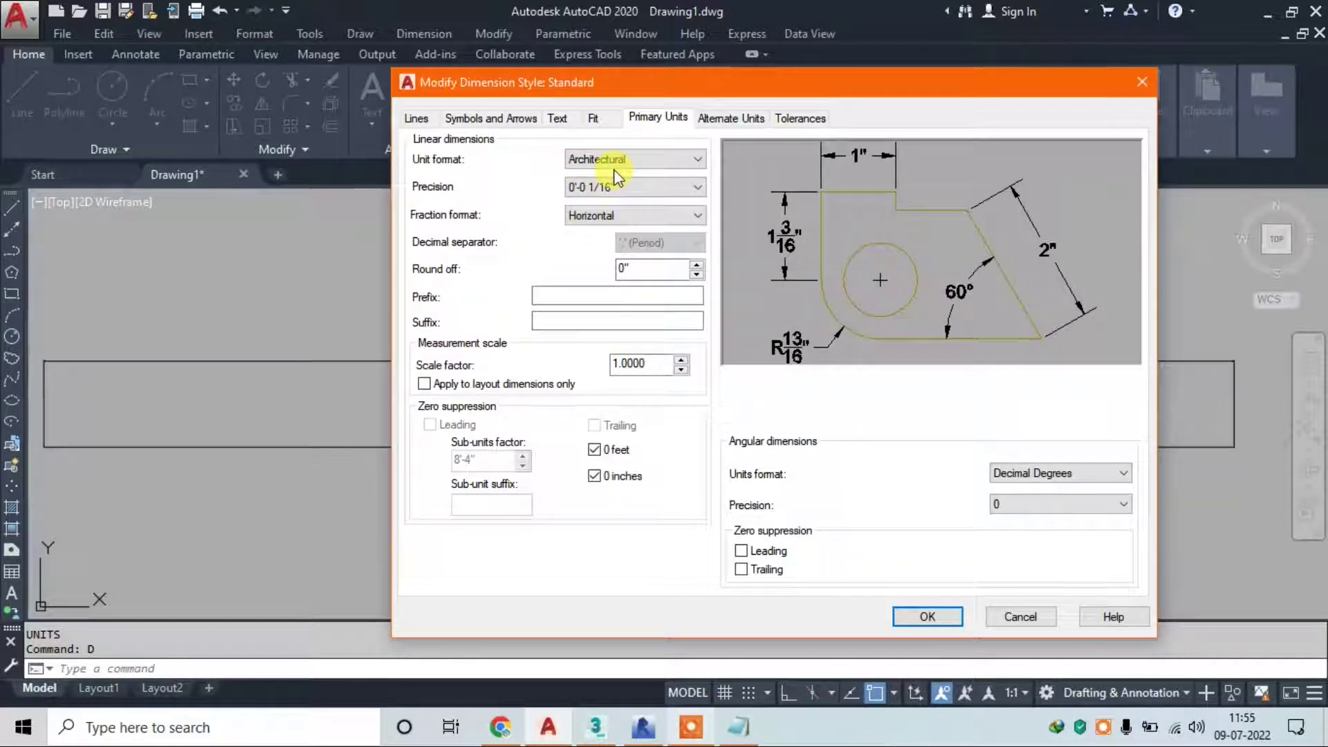
click(639, 159)
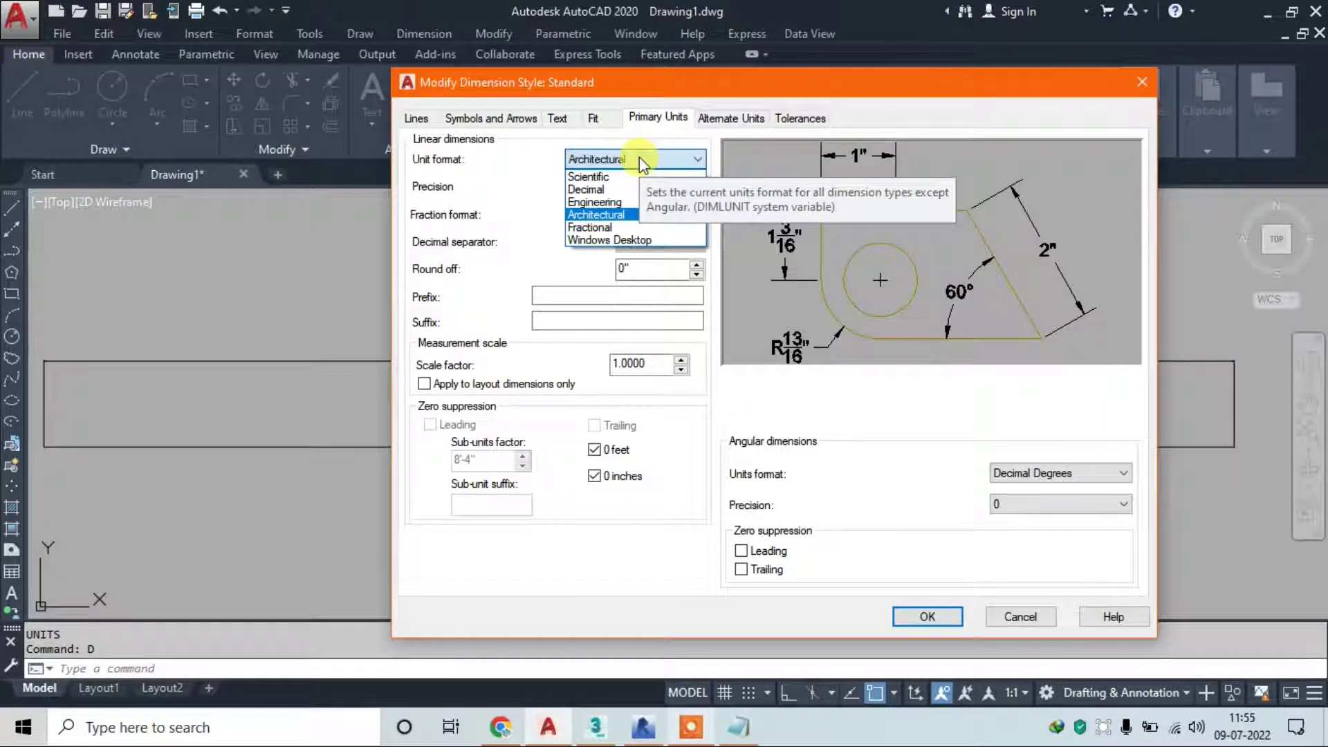
click(621, 188)
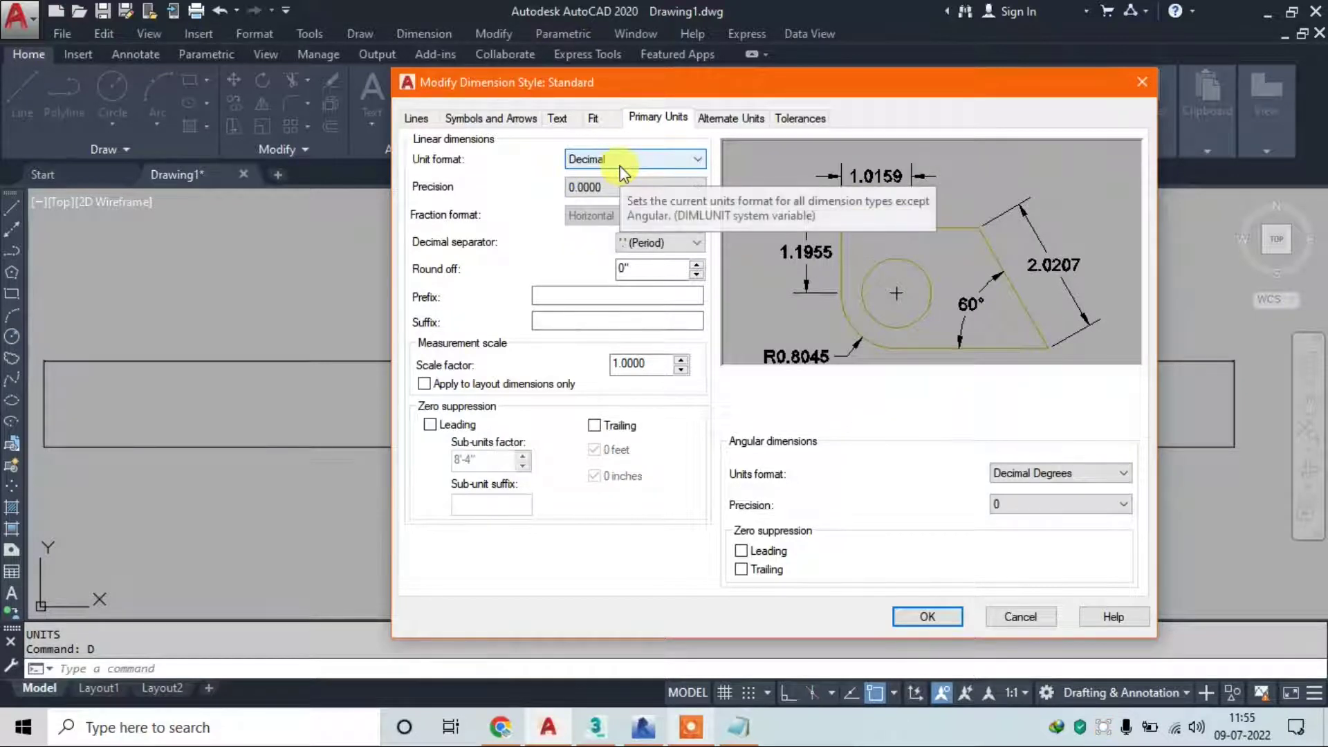
click(659, 160)
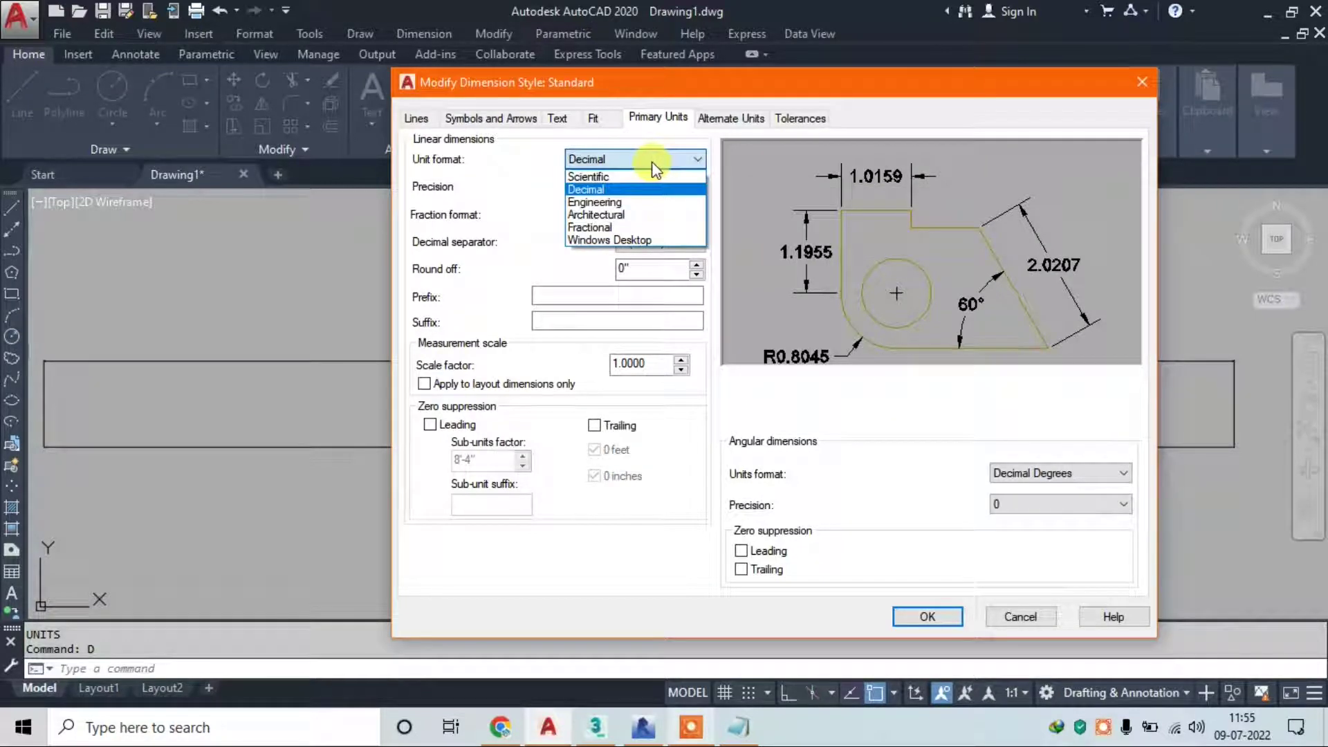
click(626, 213)
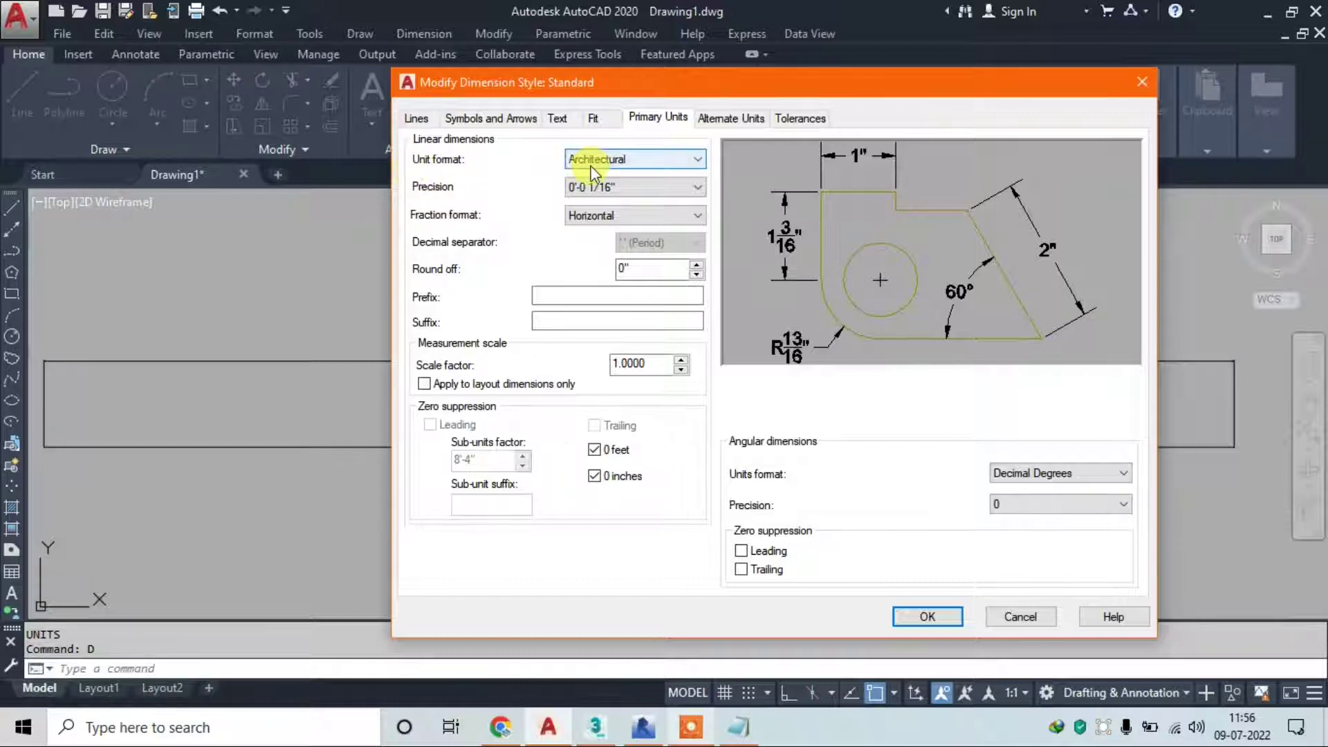
click(1142, 82)
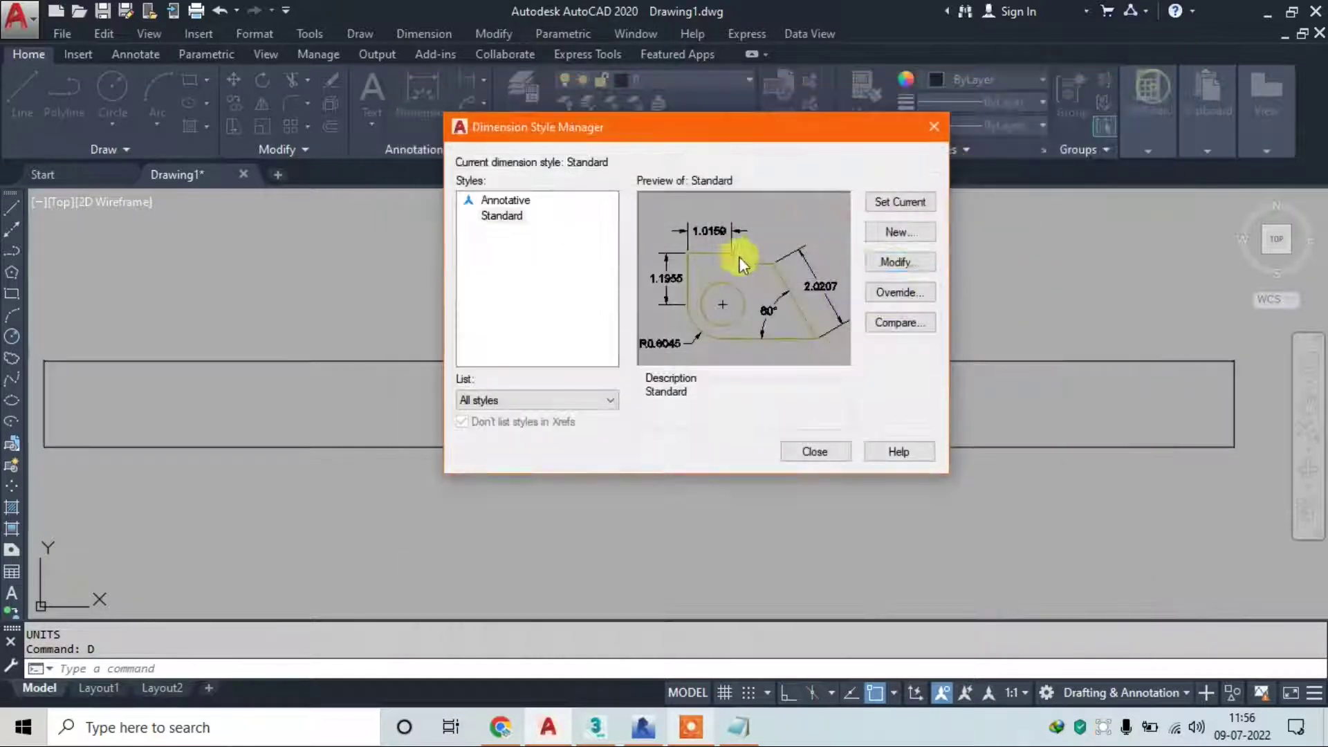
Close the Dimension Style Manager and review the drawing units via UN
click(934, 126)
text(UN)
key(Return)
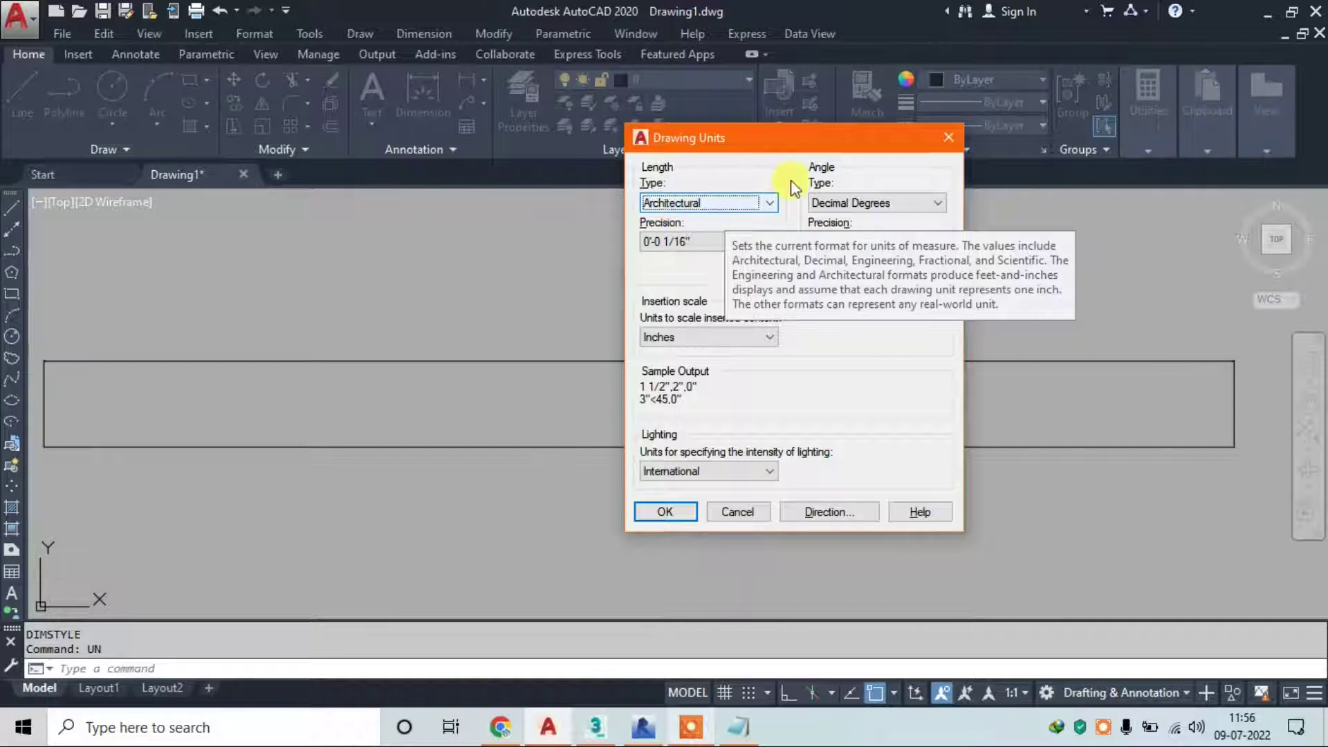
click(946, 138)
Set the Standard style's Primary Units format to Architectural and view its Text settings
text(D)
key(Return)
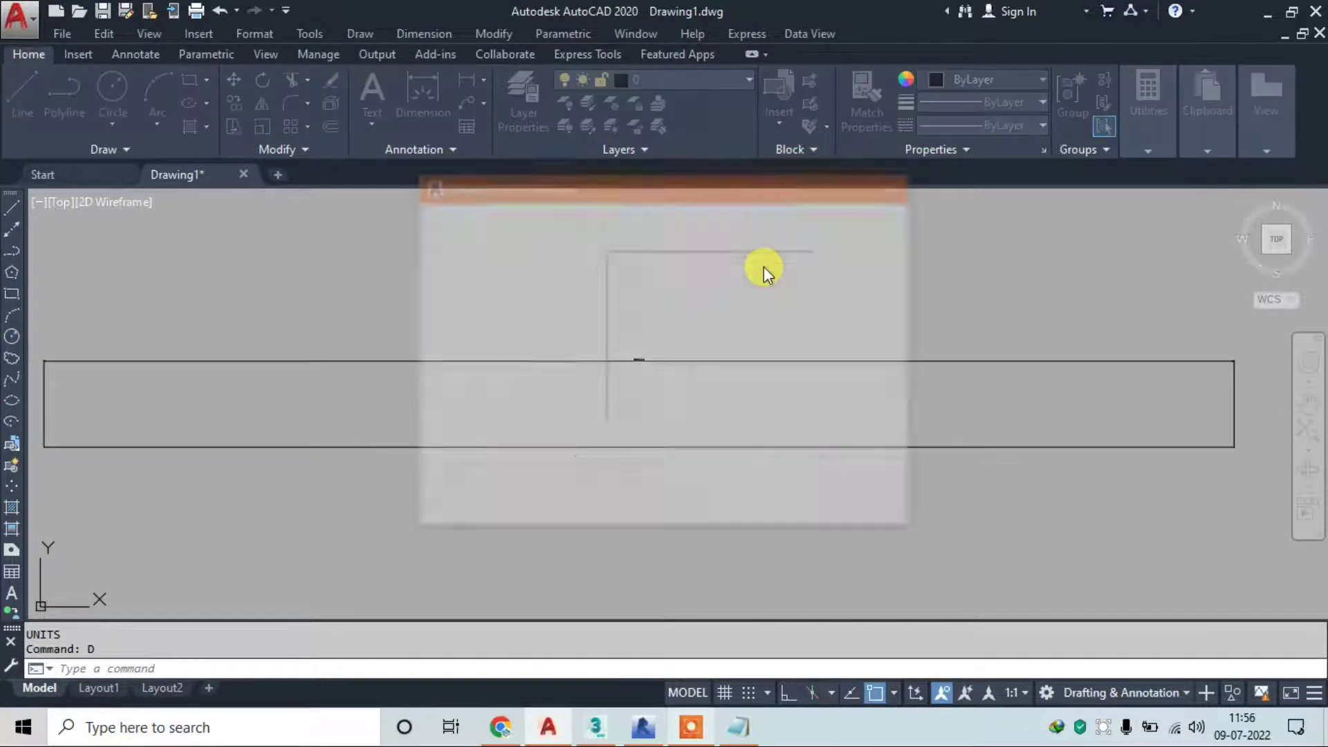
click(884, 323)
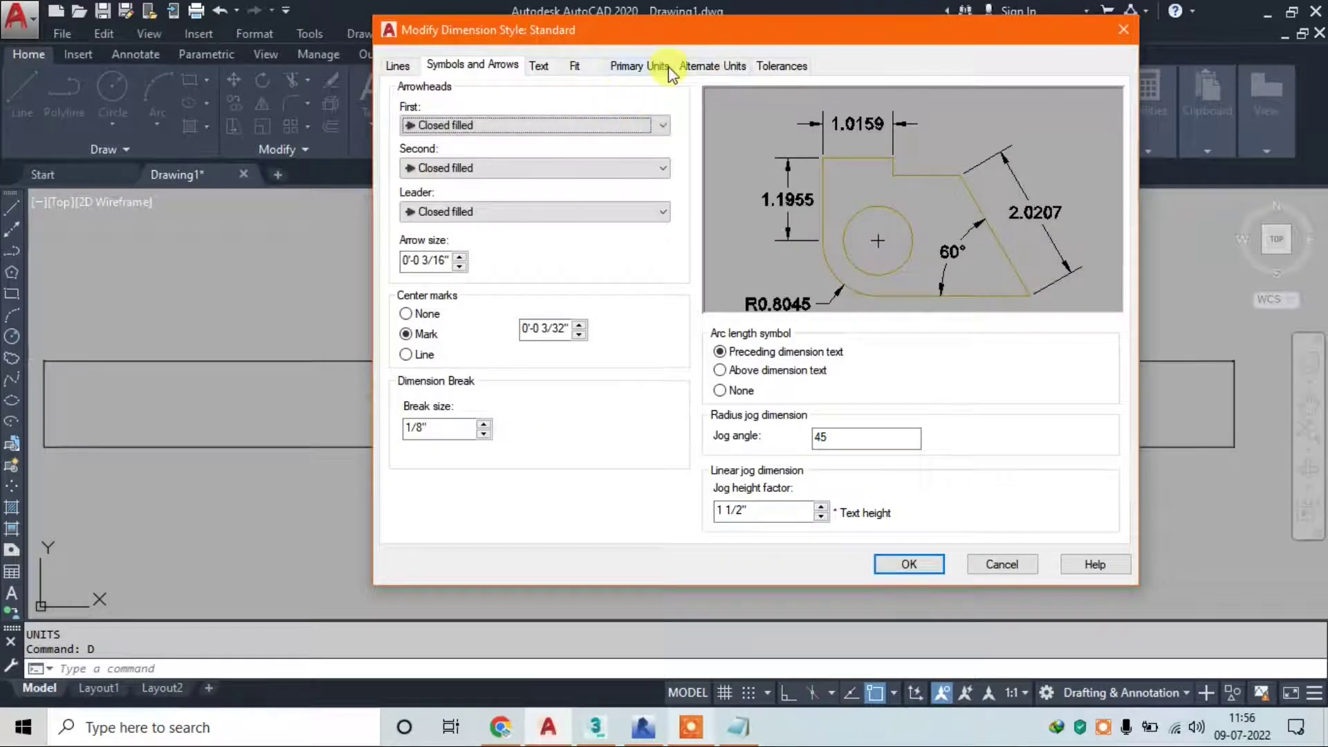
click(647, 66)
click(601, 108)
click(608, 162)
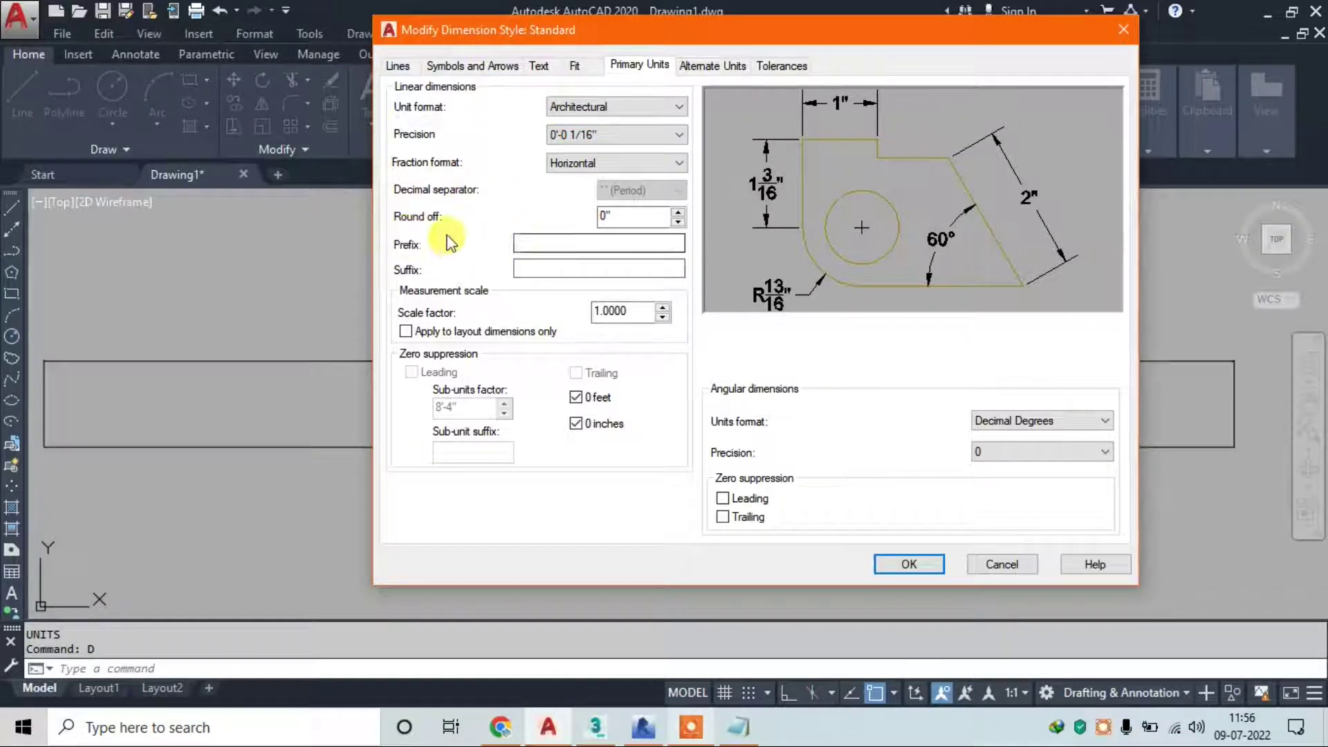
mouse_move(616, 106)
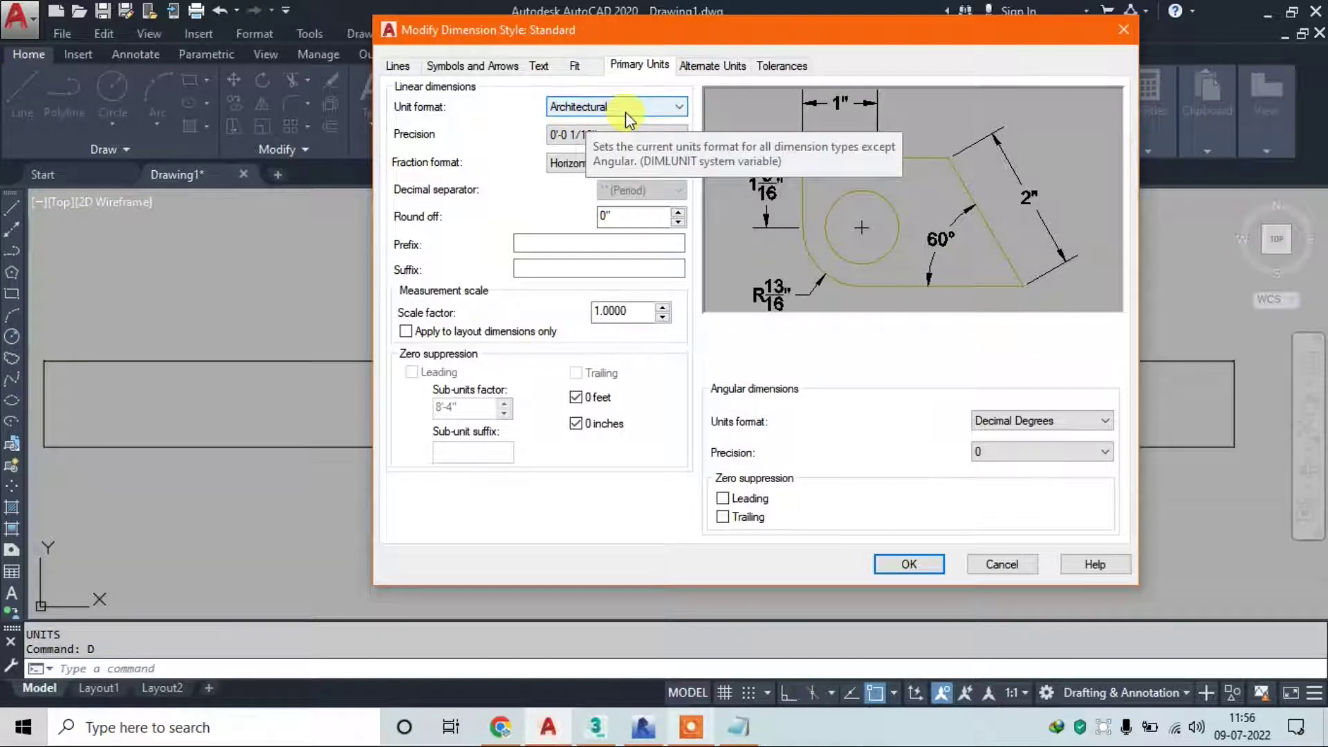
click(540, 66)
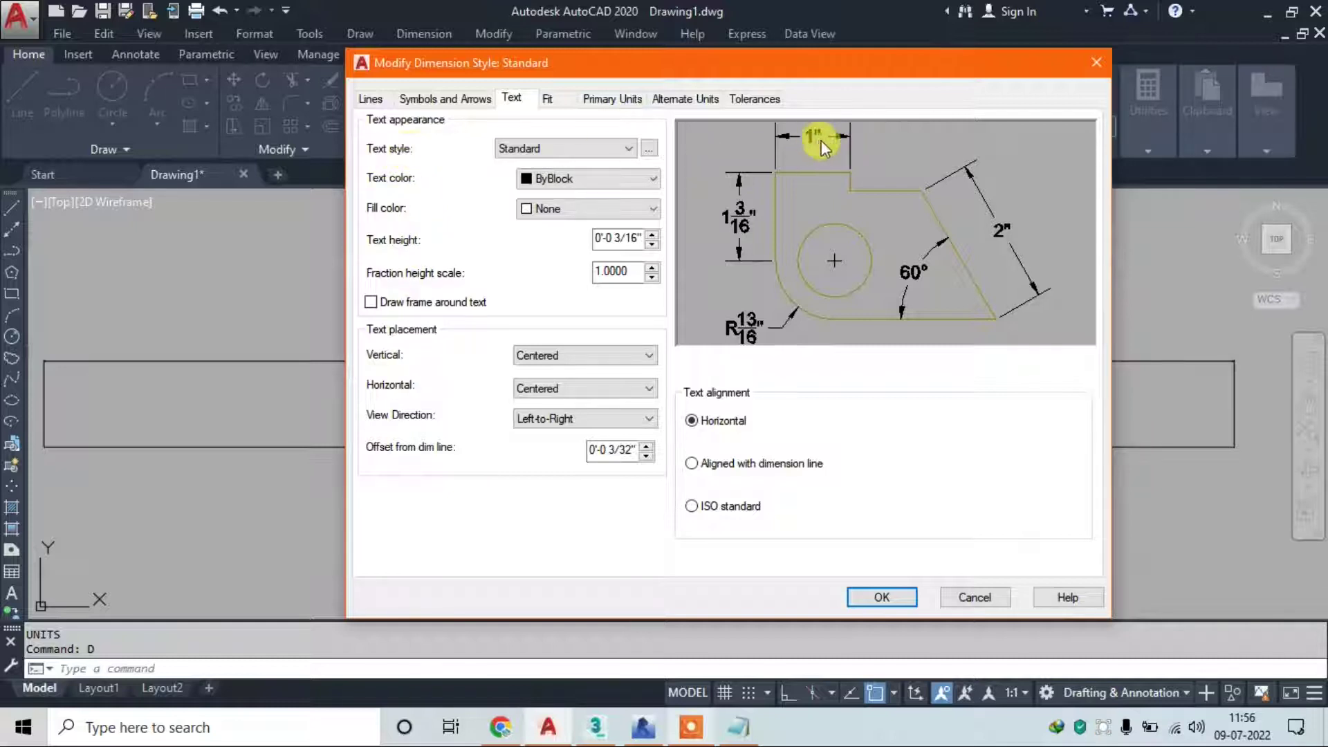
Preview the Text Style dialog, then rearrange the dimension style editor and check its tabs
click(649, 148)
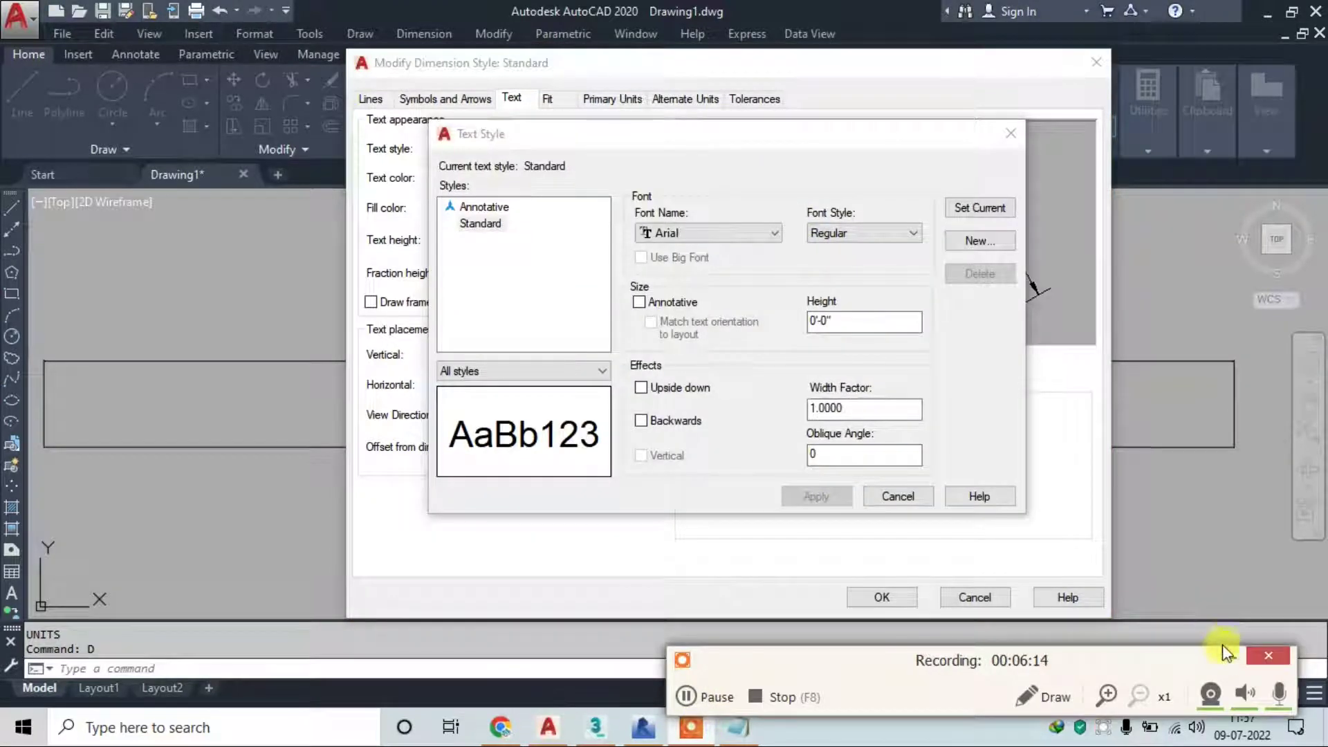
drag(587, 146, 609, 140)
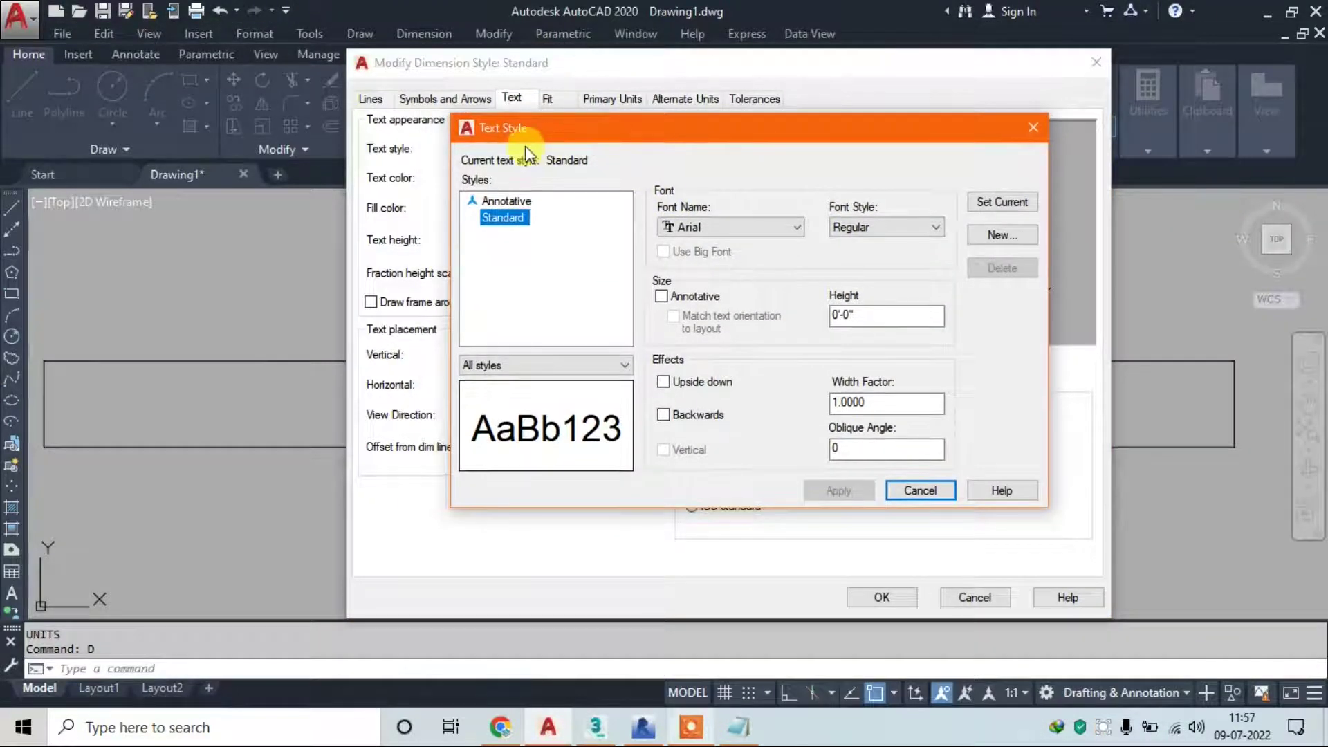
drag(529, 131, 541, 222)
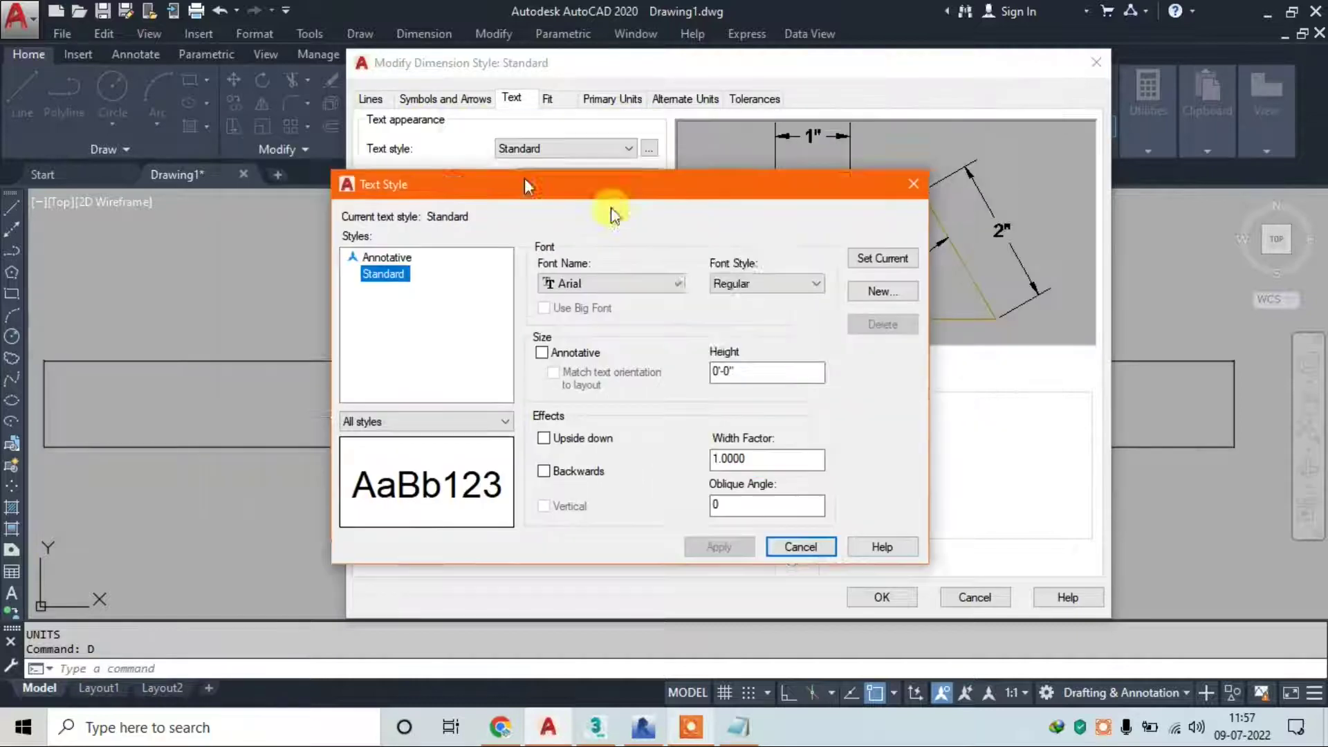
click(1056, 225)
drag(751, 63, 800, 56)
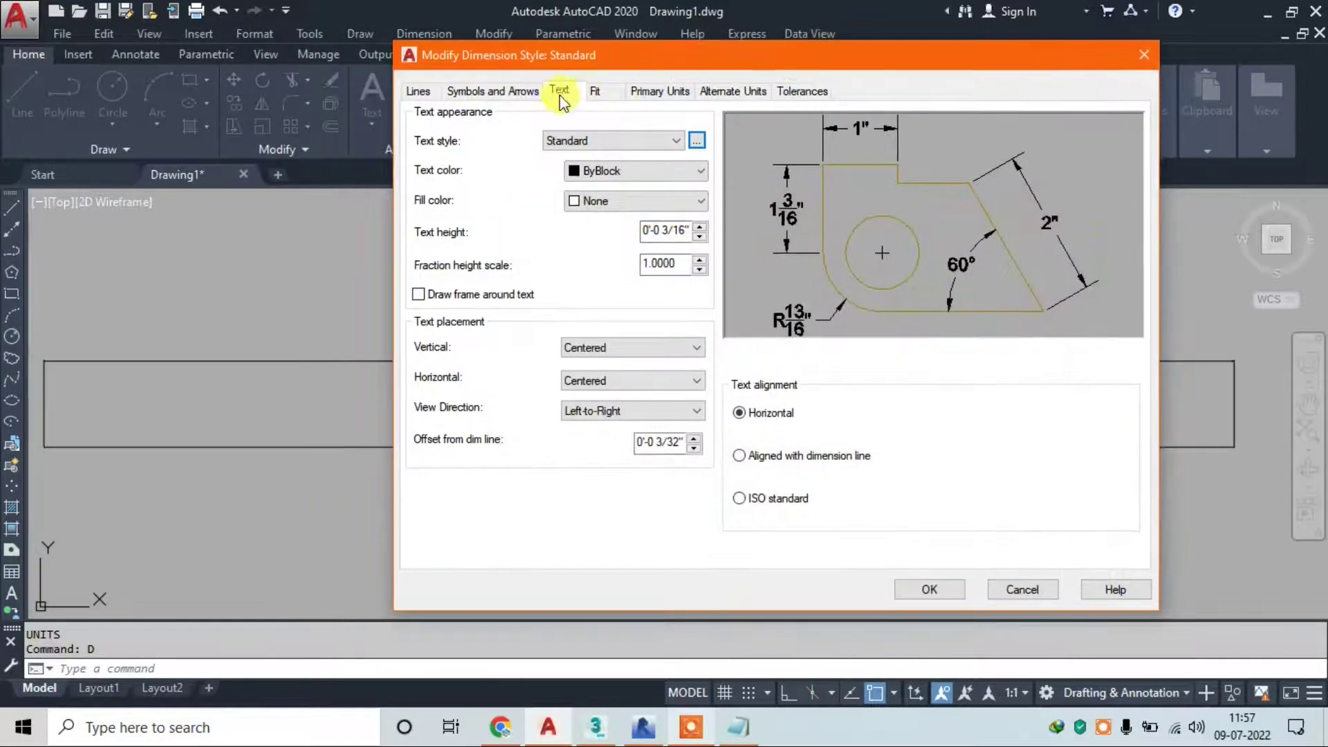
click(657, 91)
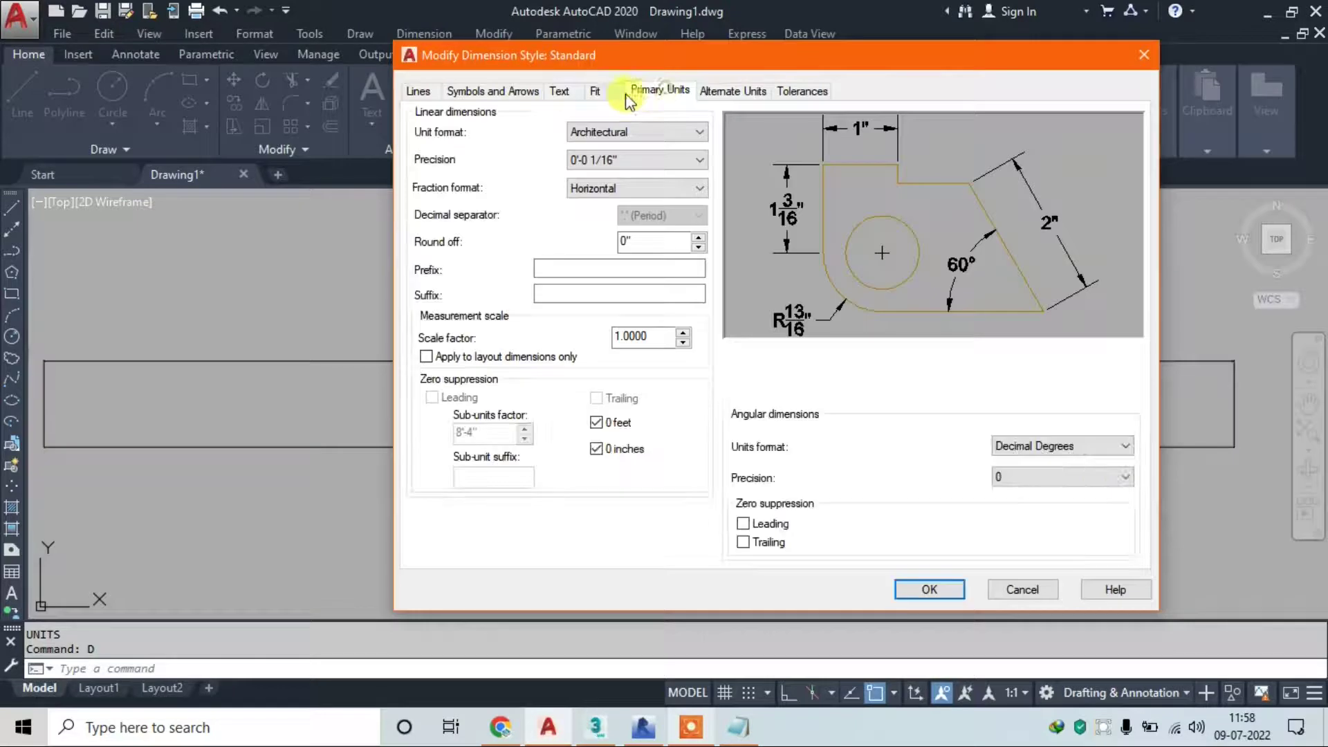
click(560, 90)
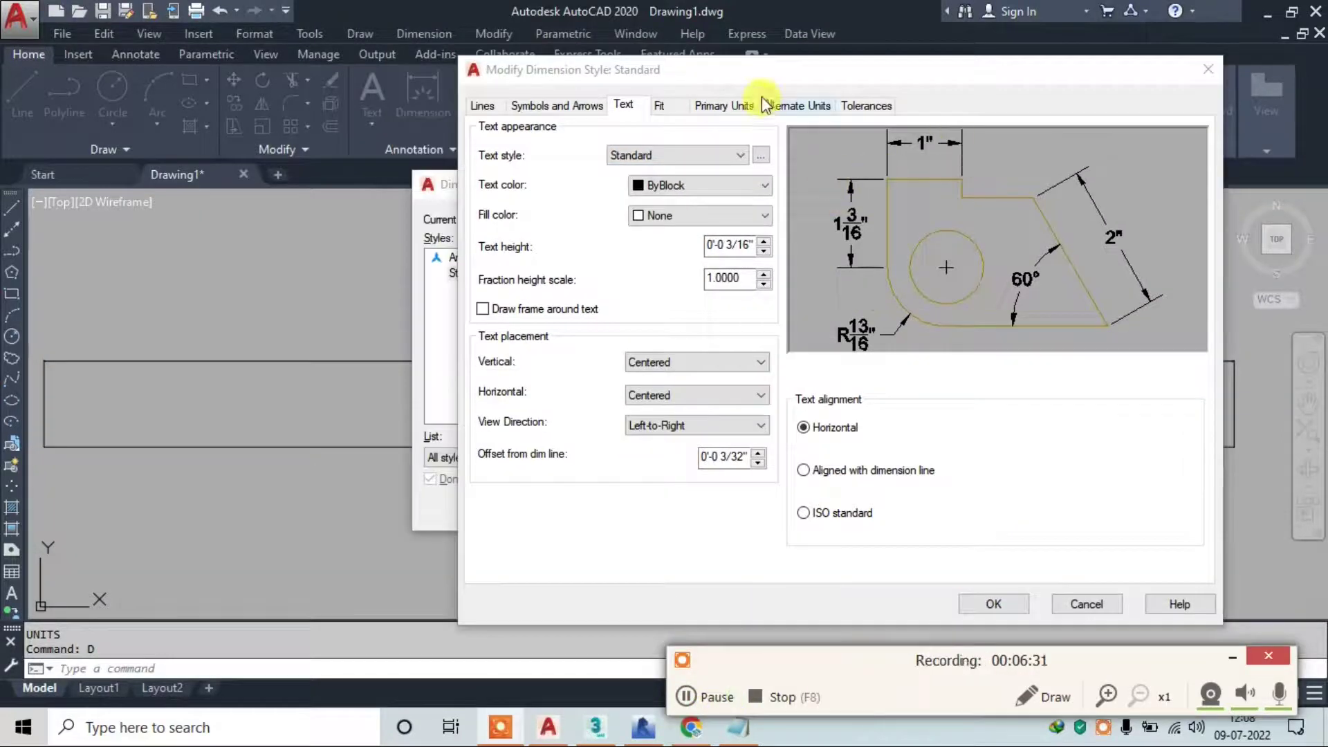
drag(751, 70, 789, 52)
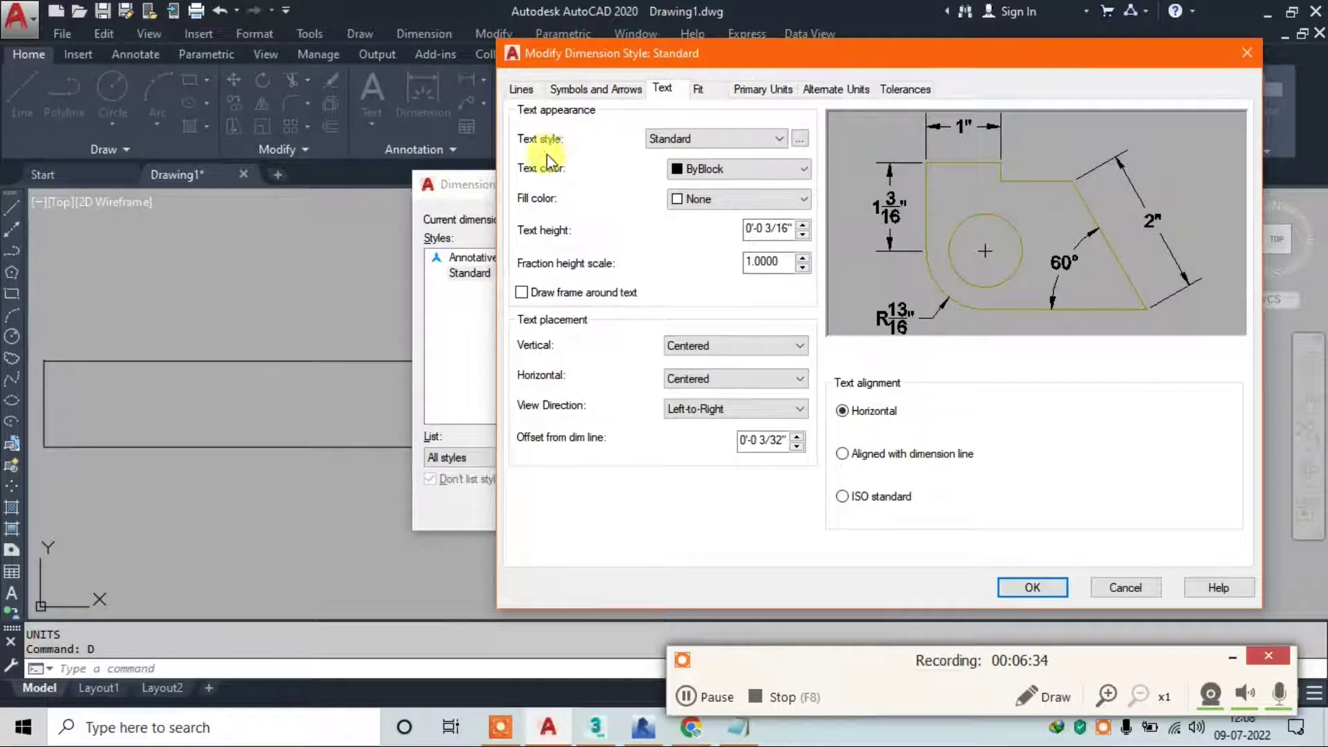
Change the Standard text style font to Baskerville Old Face and apply it
click(801, 140)
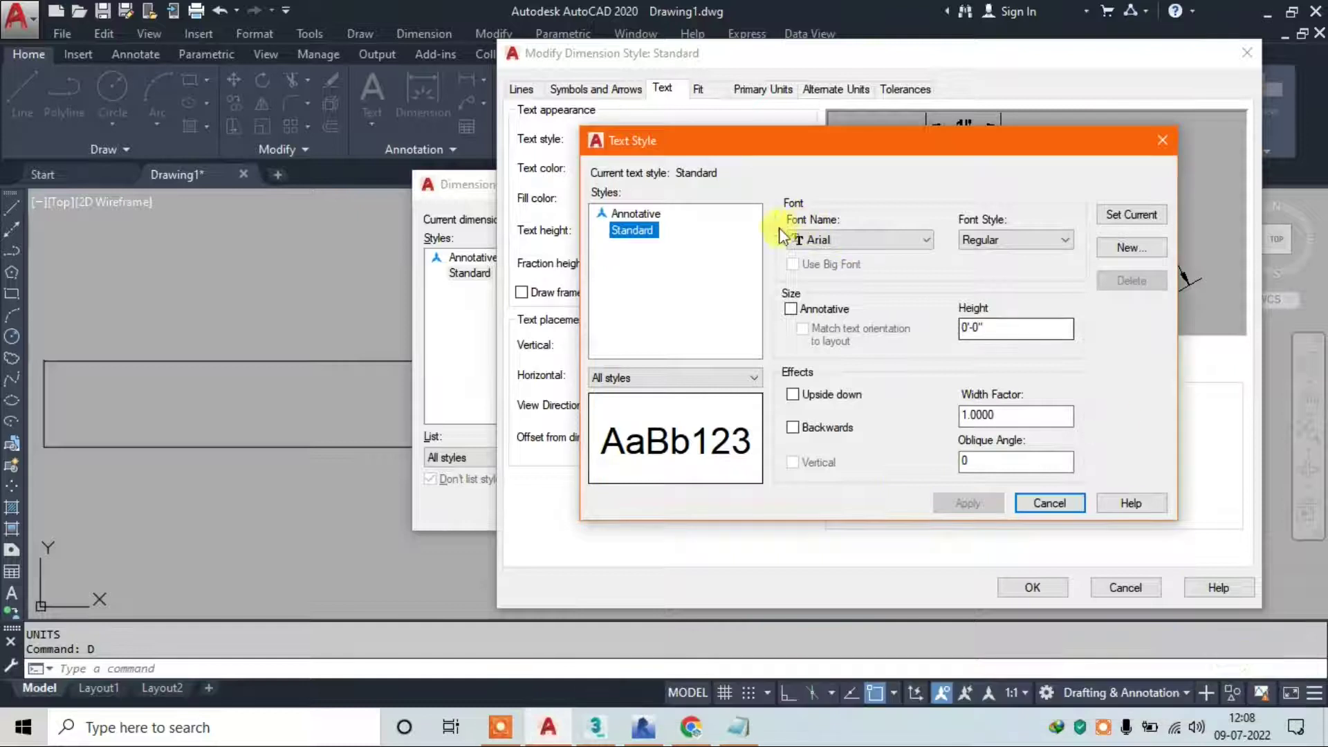
click(881, 242)
scroll(898, 442, down, 1)
scroll(899, 443, down, 2)
click(892, 418)
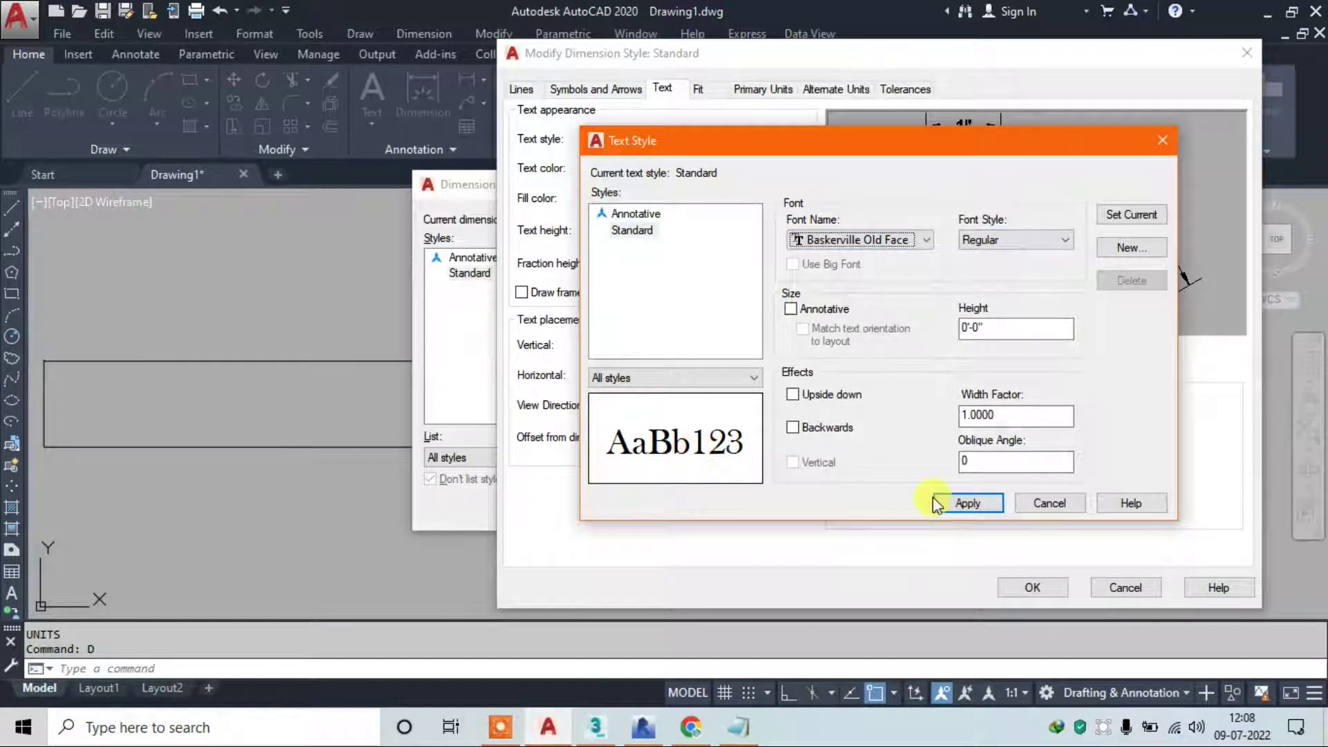
click(964, 502)
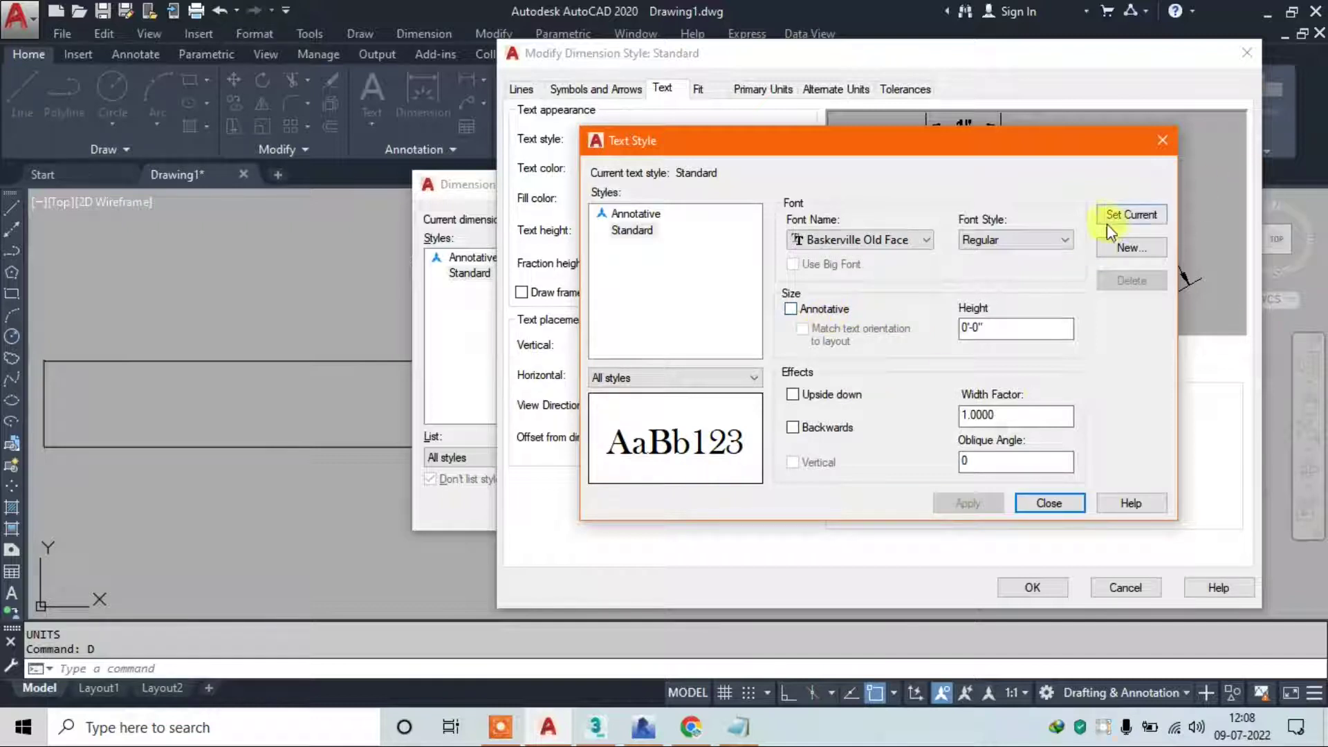
Set the dimension text colour to ByLayer and fill colour to None, after trying Red and Yellow
click(1076, 502)
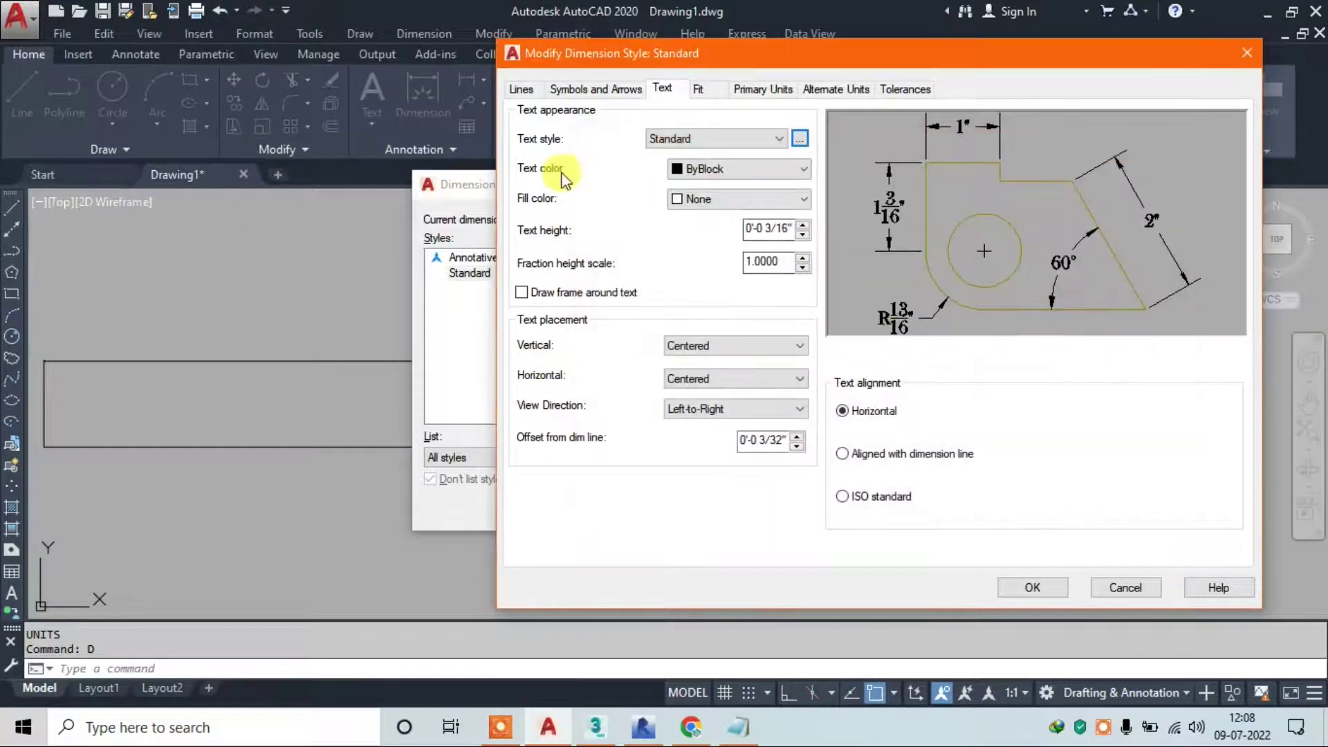
click(713, 169)
click(698, 220)
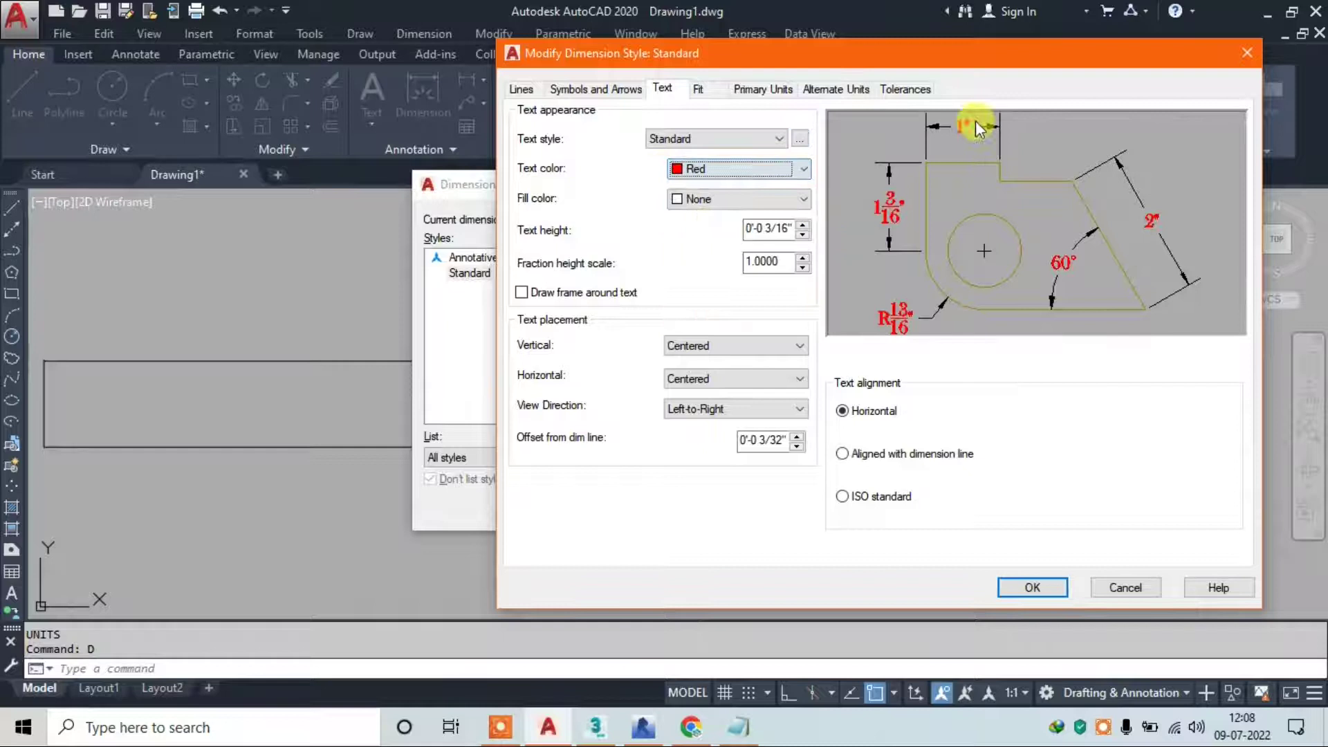
click(768, 169)
click(698, 204)
click(699, 200)
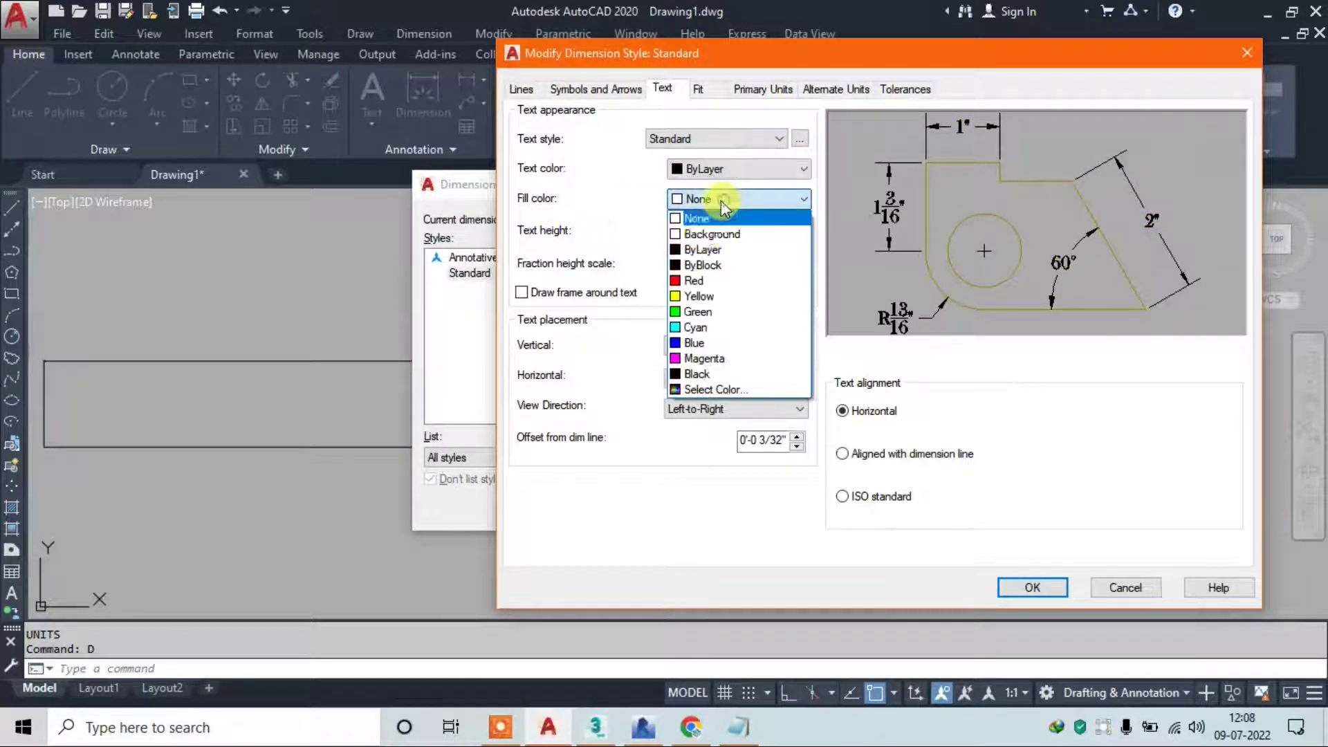
click(708, 297)
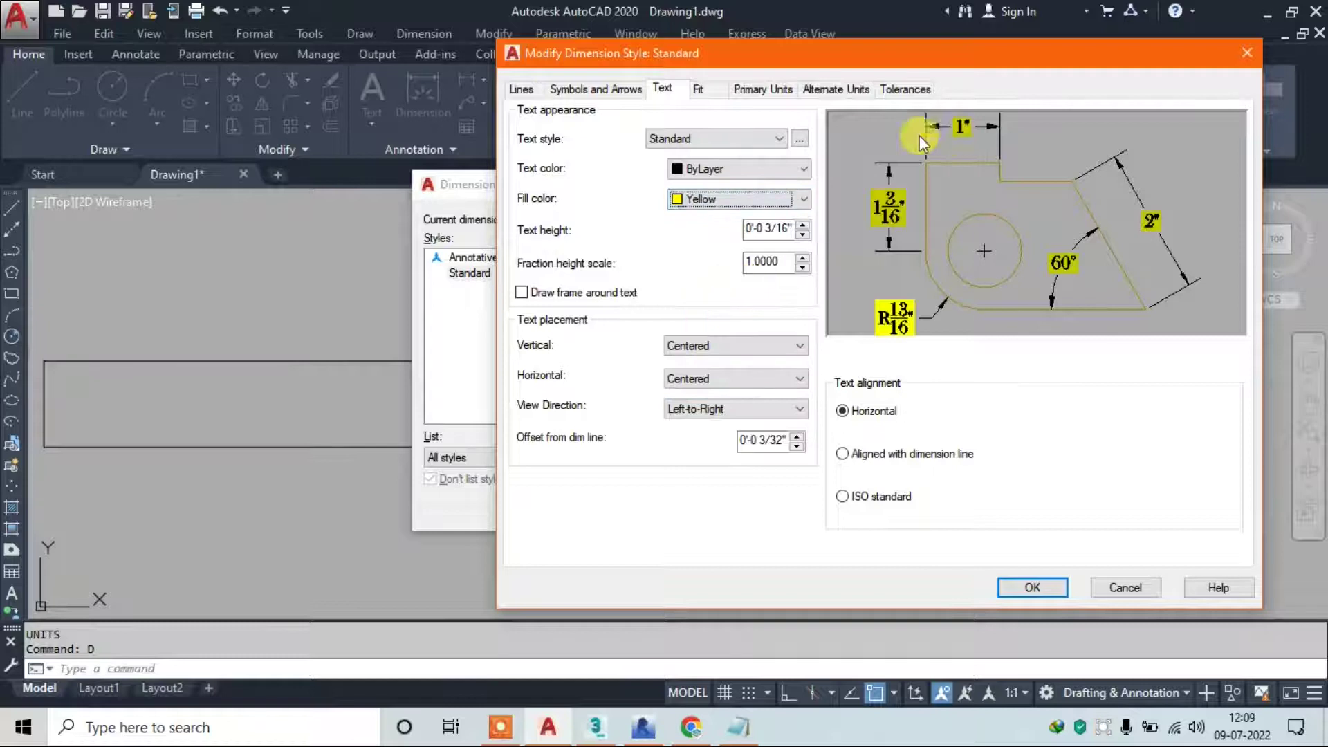
click(762, 202)
click(733, 198)
click(719, 215)
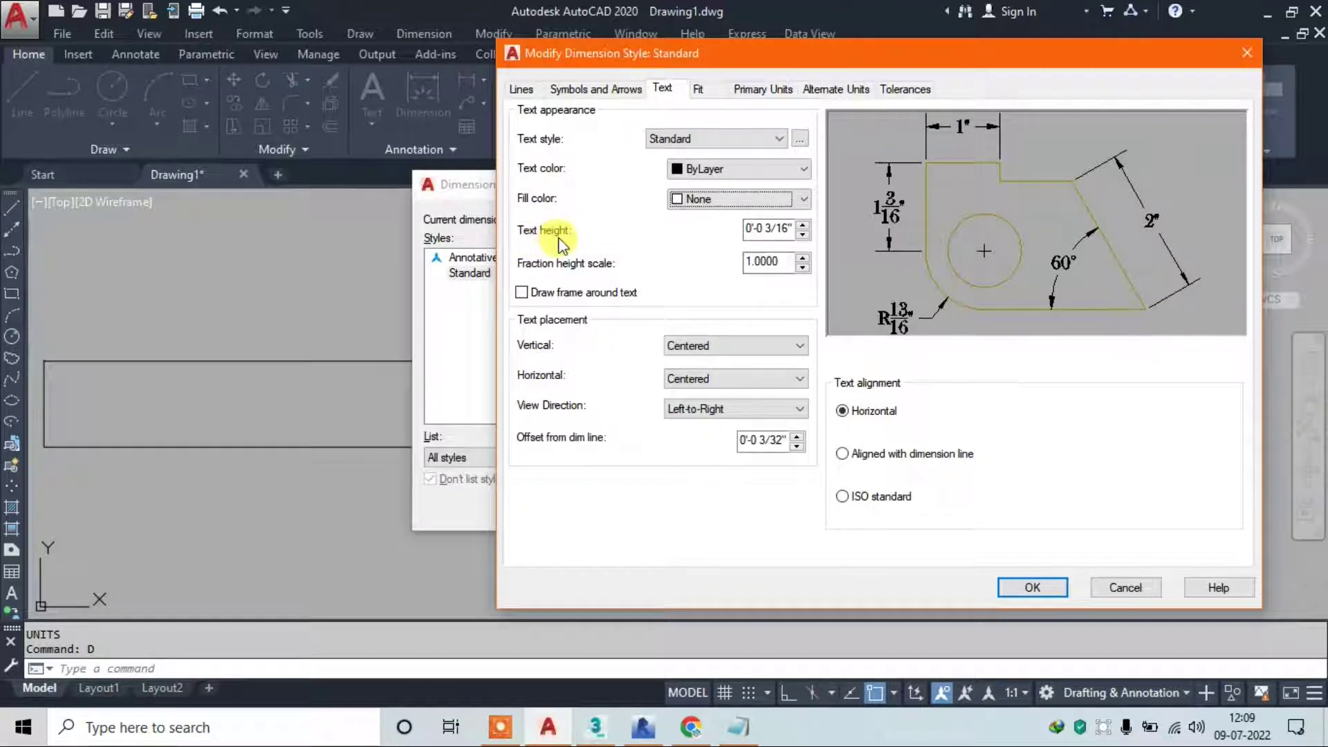
Set the dimension text height to 6"
drag(793, 227, 707, 220)
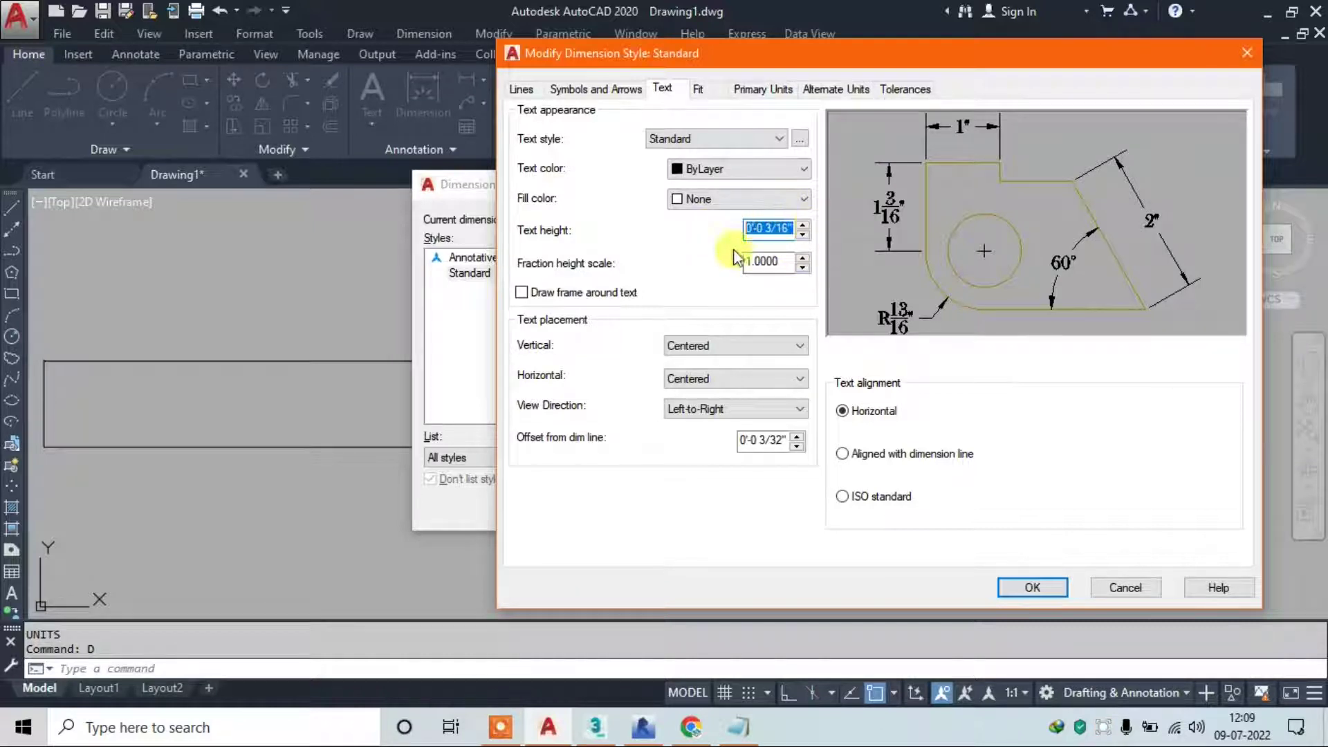
text(1)
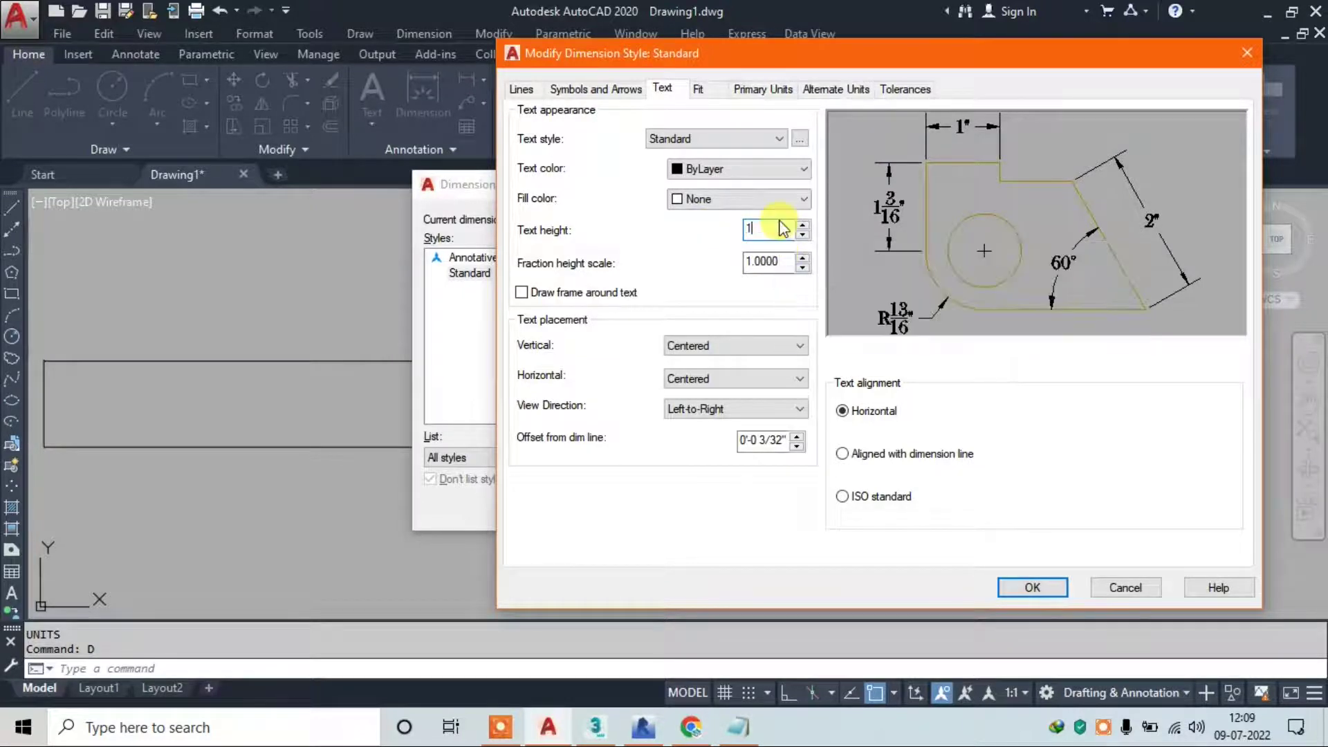
key(BackSpace)
text(6)
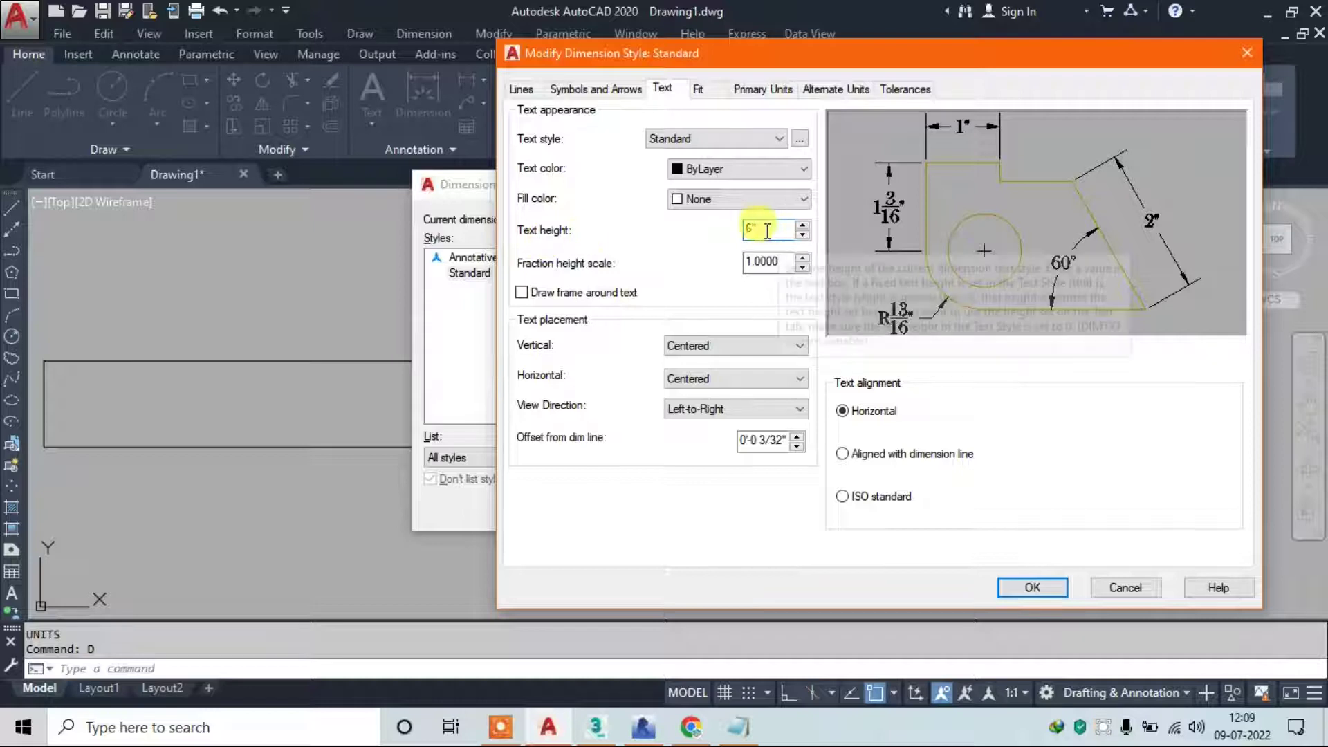
drag(775, 228, 705, 235)
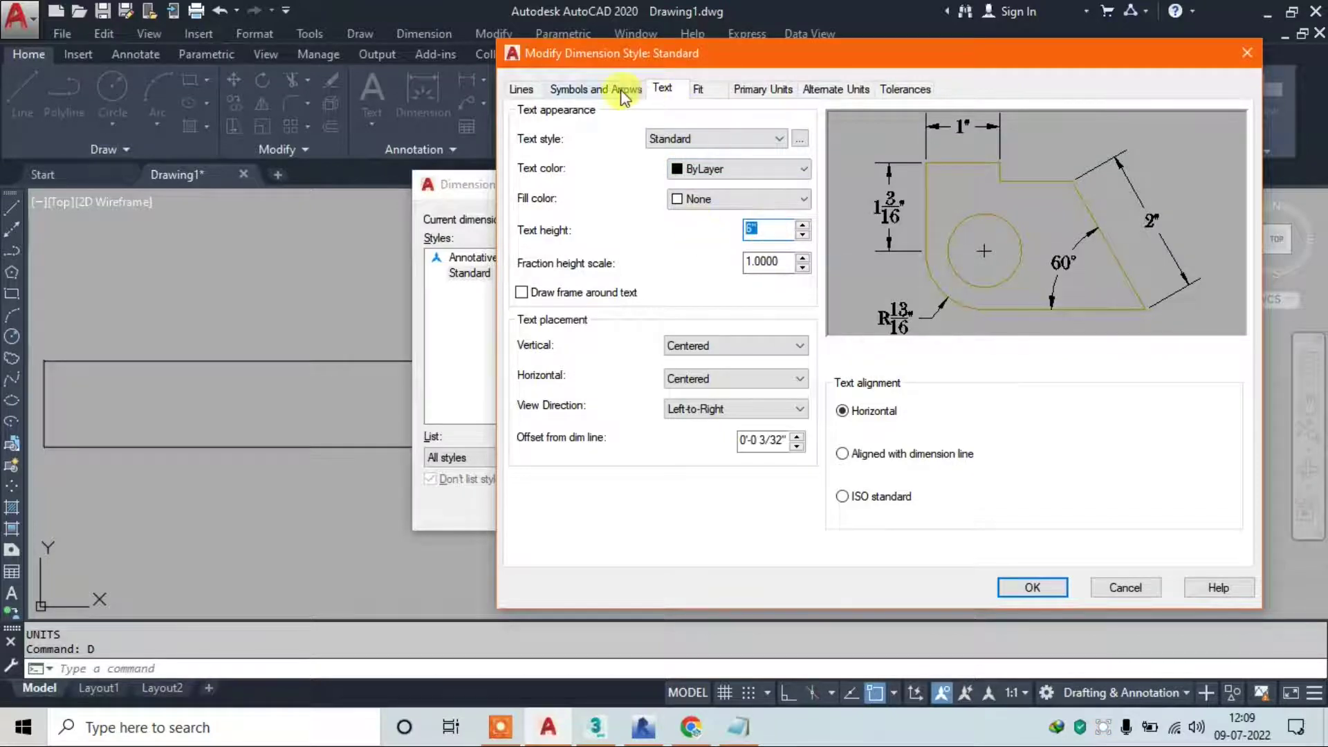
click(573, 93)
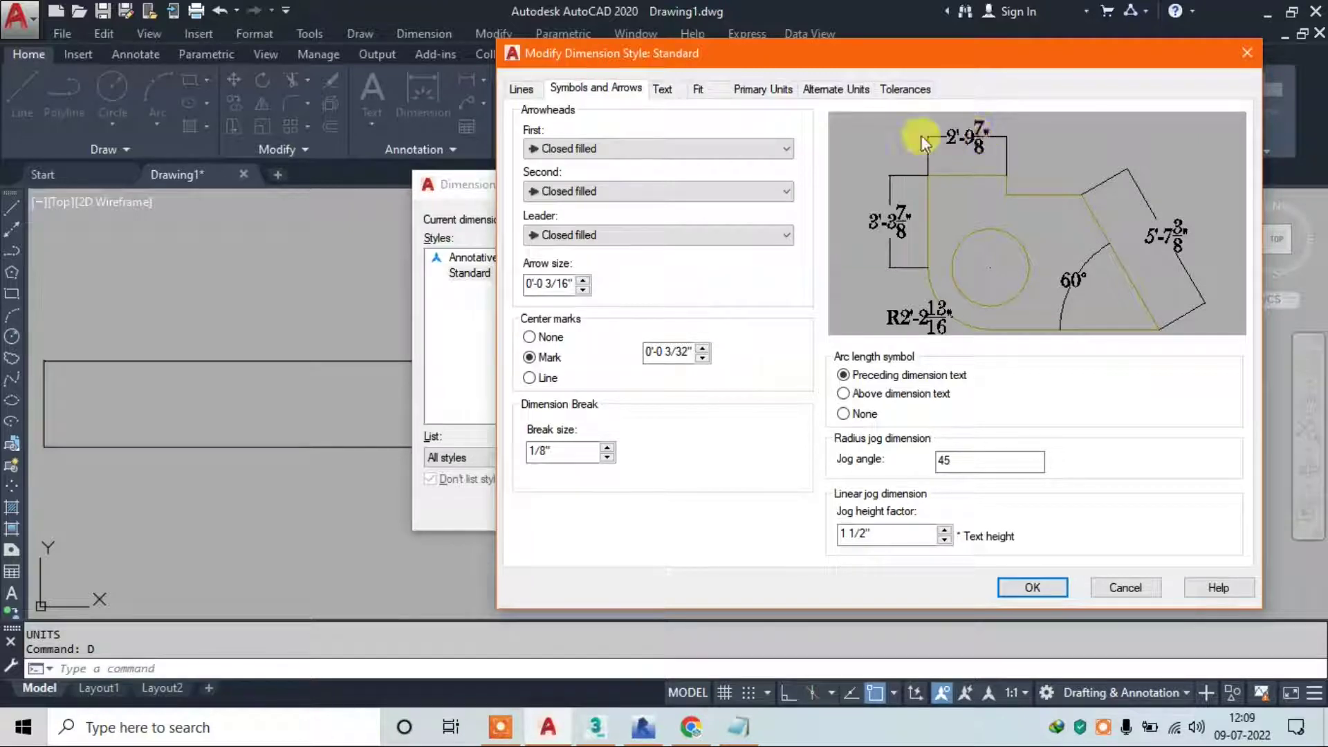
Set the arrow size to 6" after trying arrowhead options
click(631, 148)
click(632, 174)
click(657, 193)
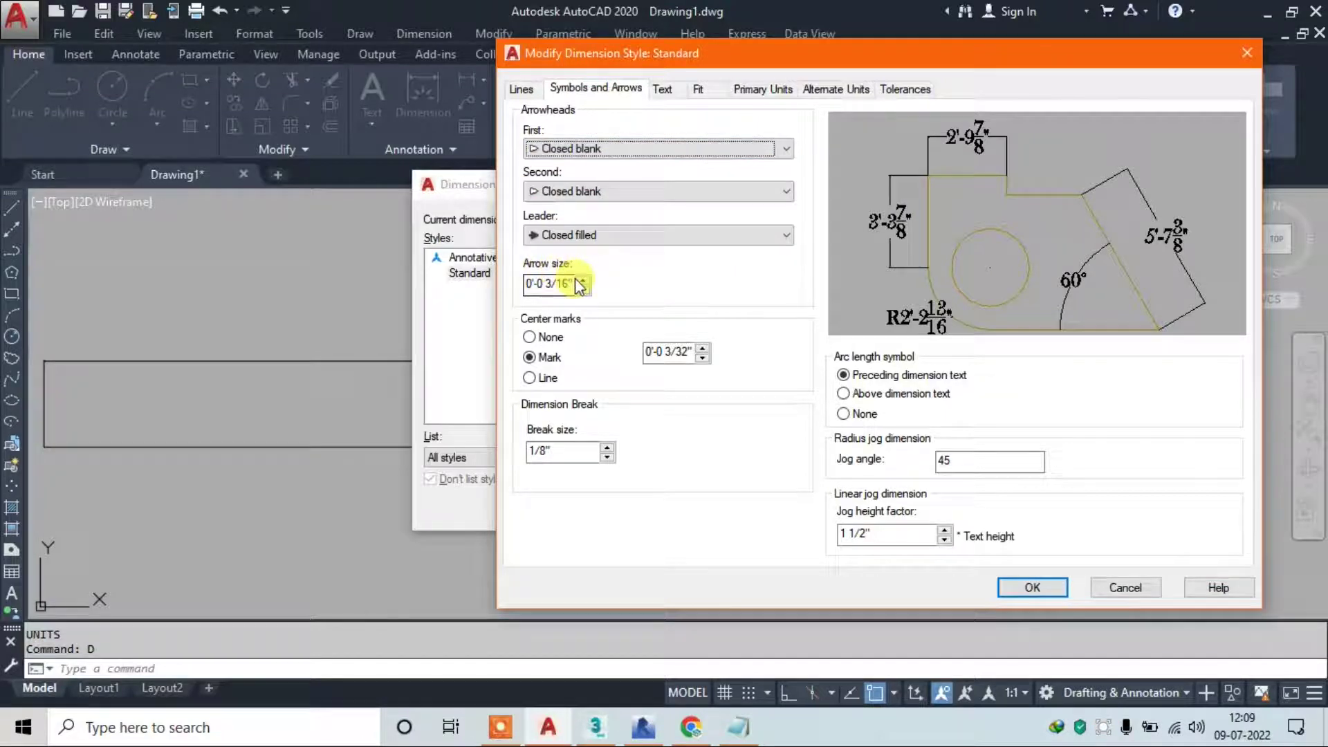
click(663, 88)
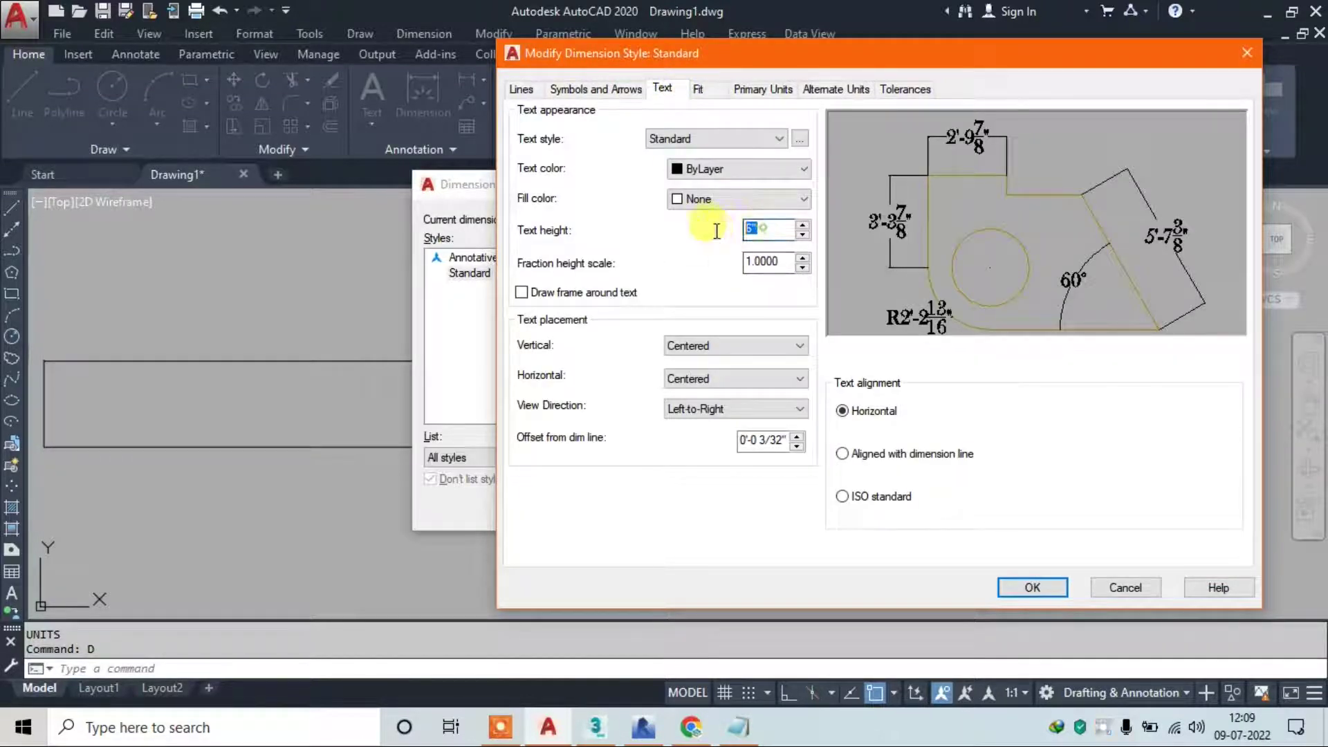
click(613, 89)
double_click(573, 284)
text(6)
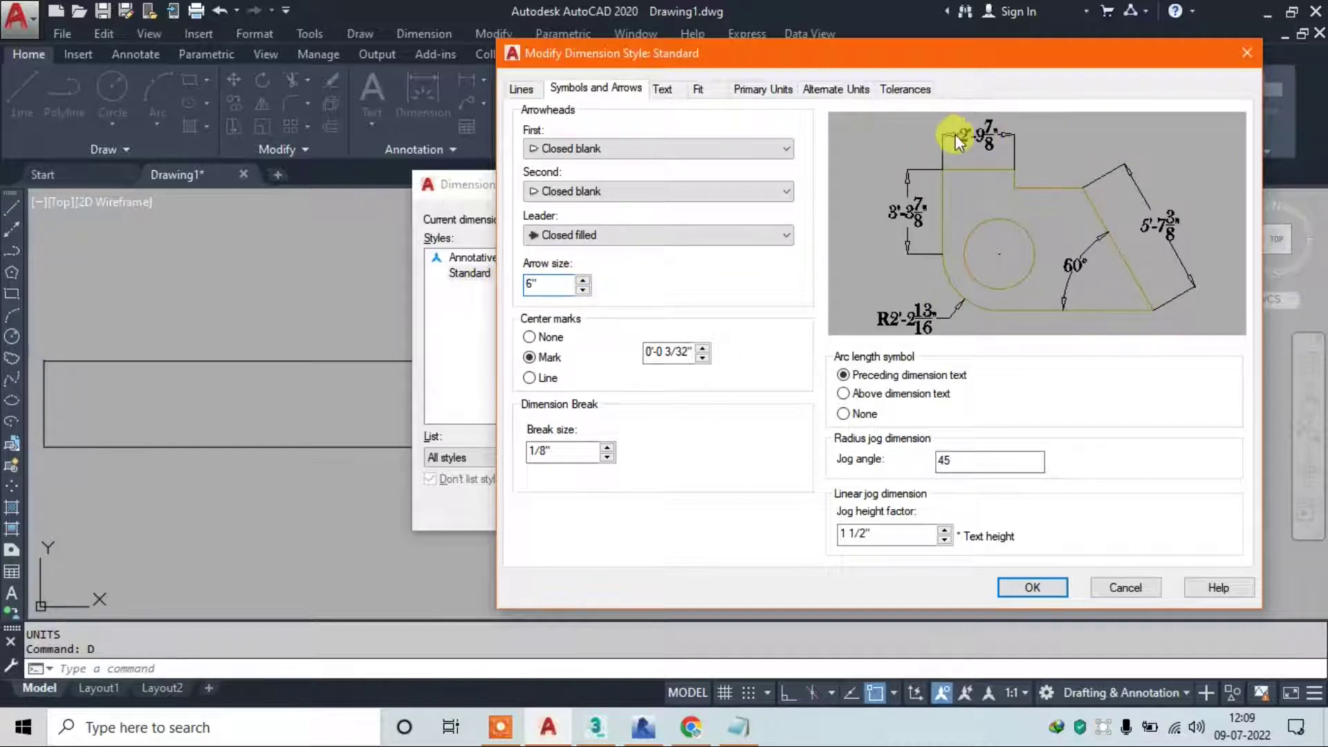
Make the arrowheads Closed filled, after trying Open and Dot shapes
click(751, 152)
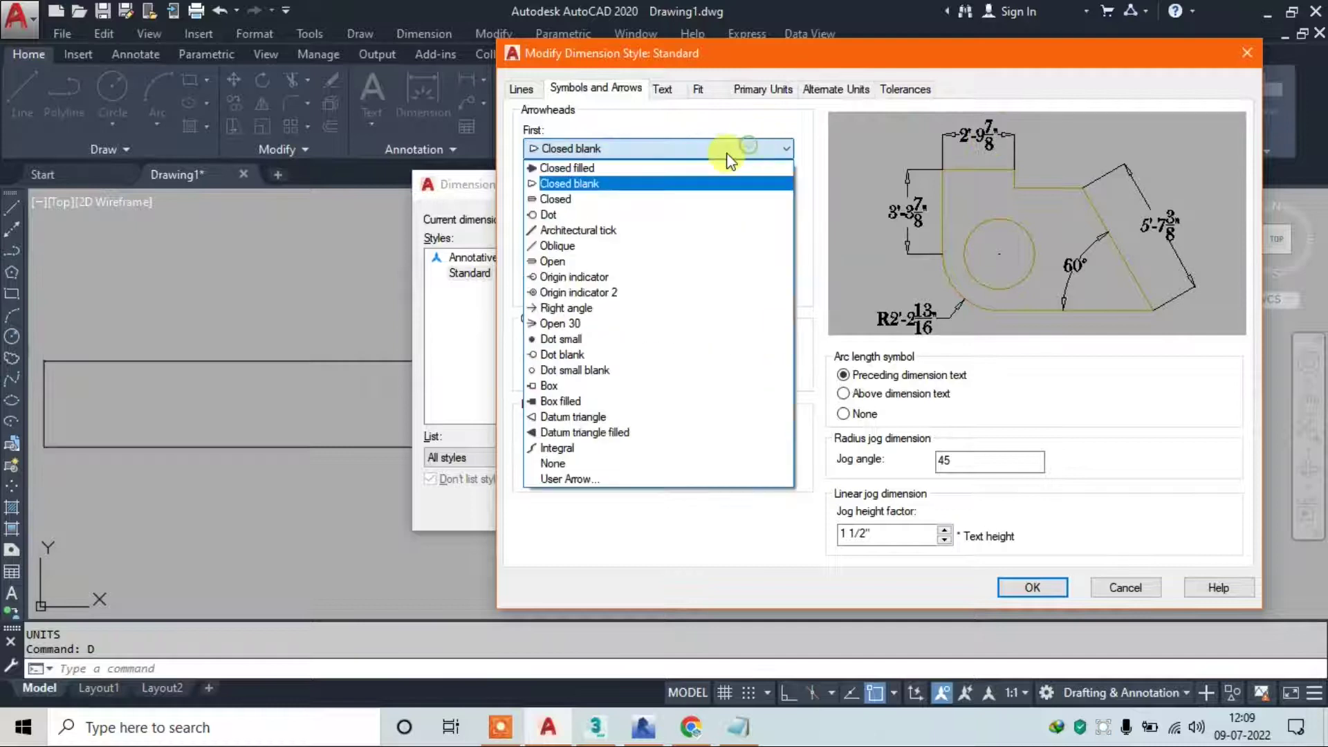
click(676, 261)
click(676, 148)
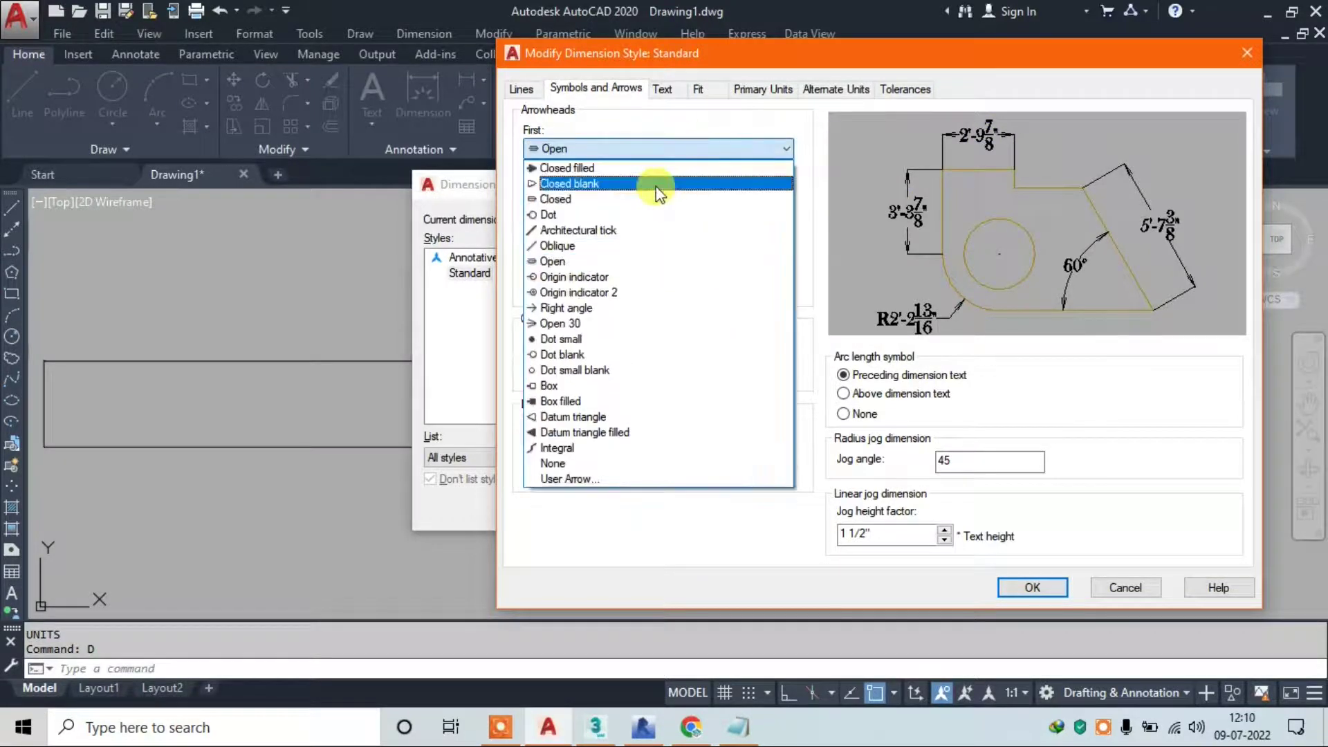
click(657, 339)
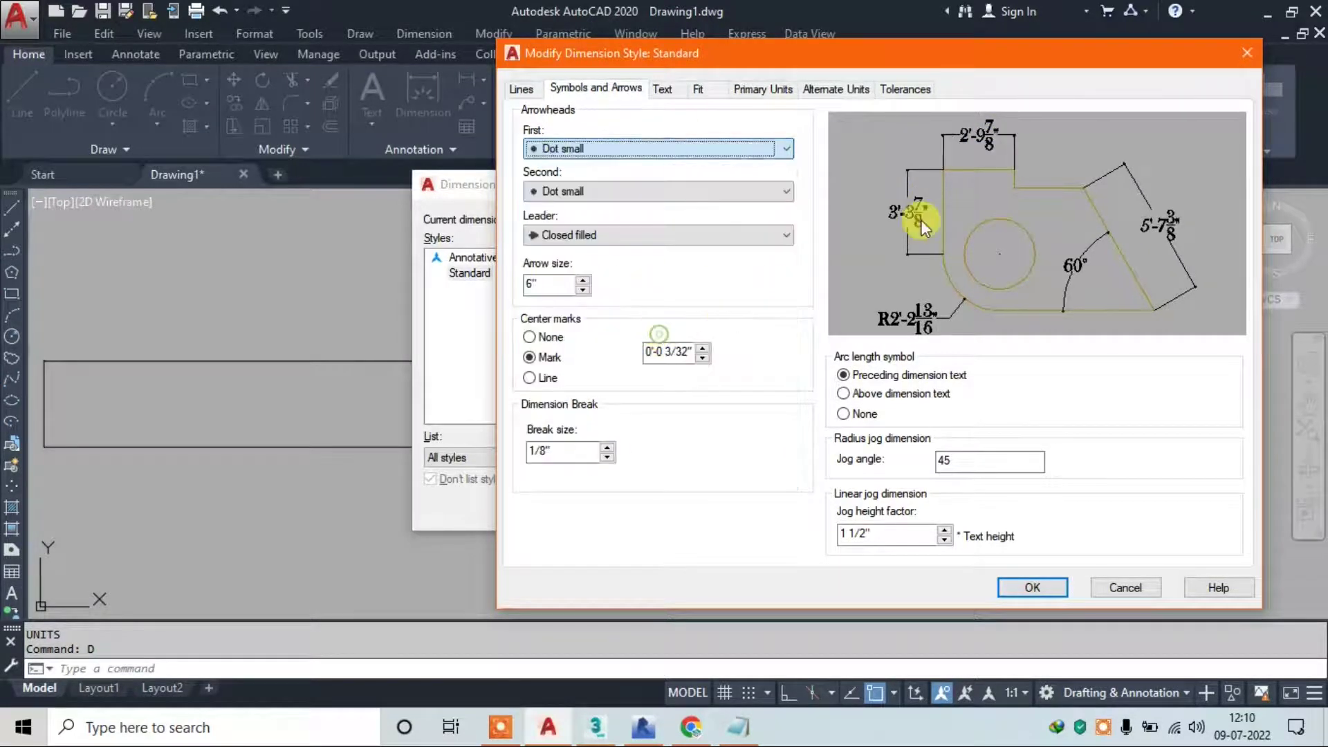
click(632, 153)
click(595, 164)
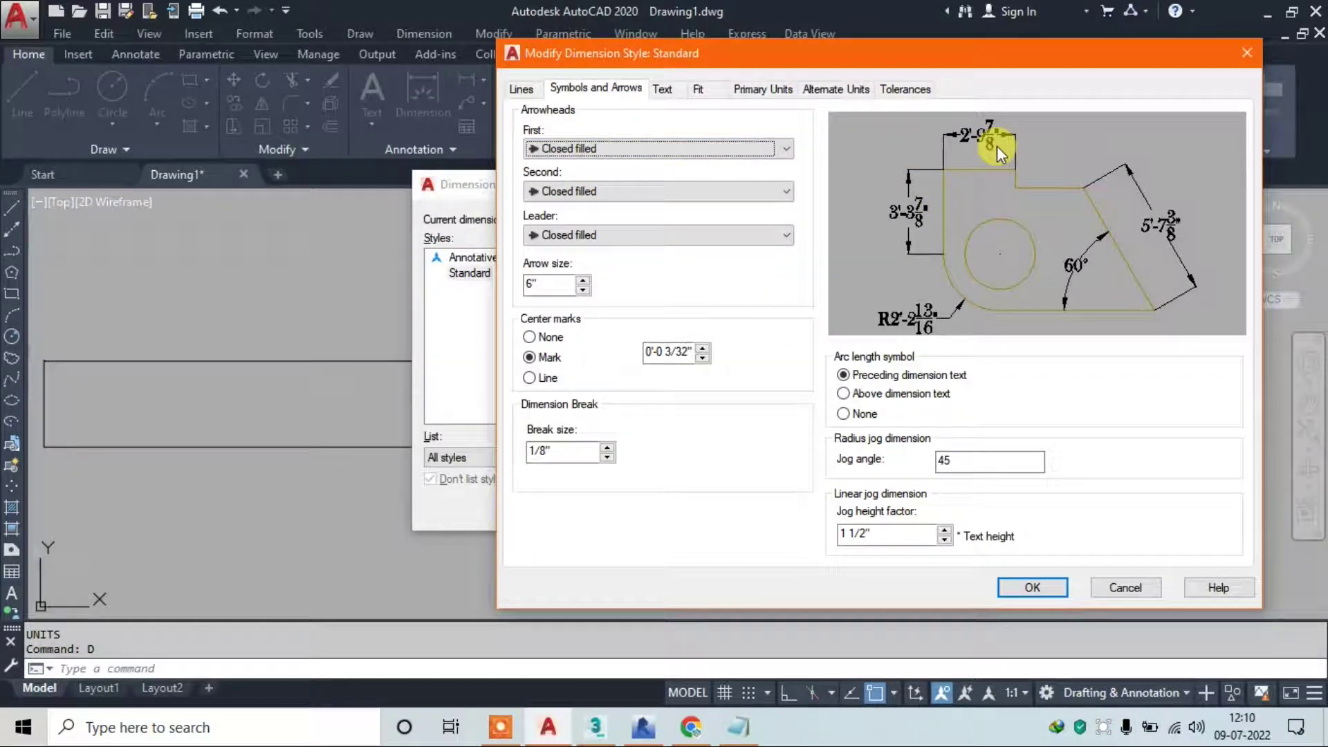
click(520, 90)
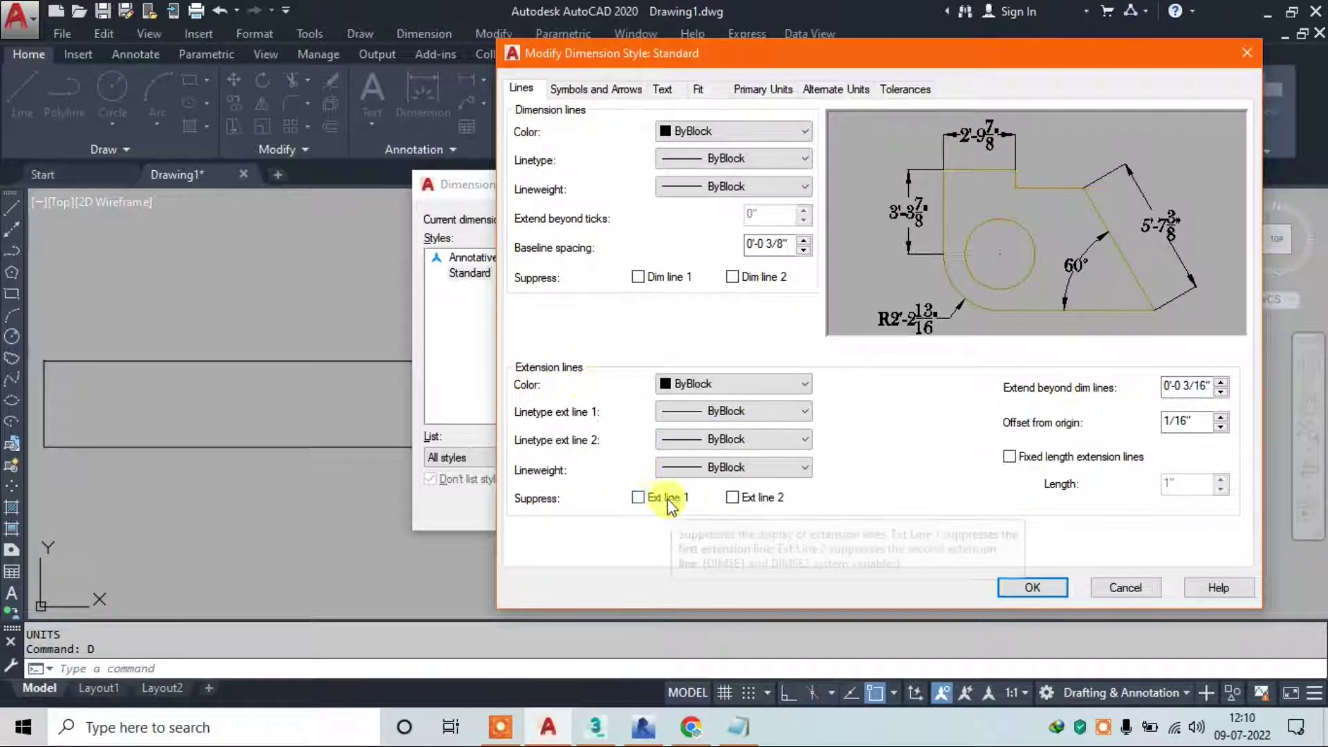
Suppress both extension lines, Ext line 1 and Ext line 2
click(639, 498)
click(732, 498)
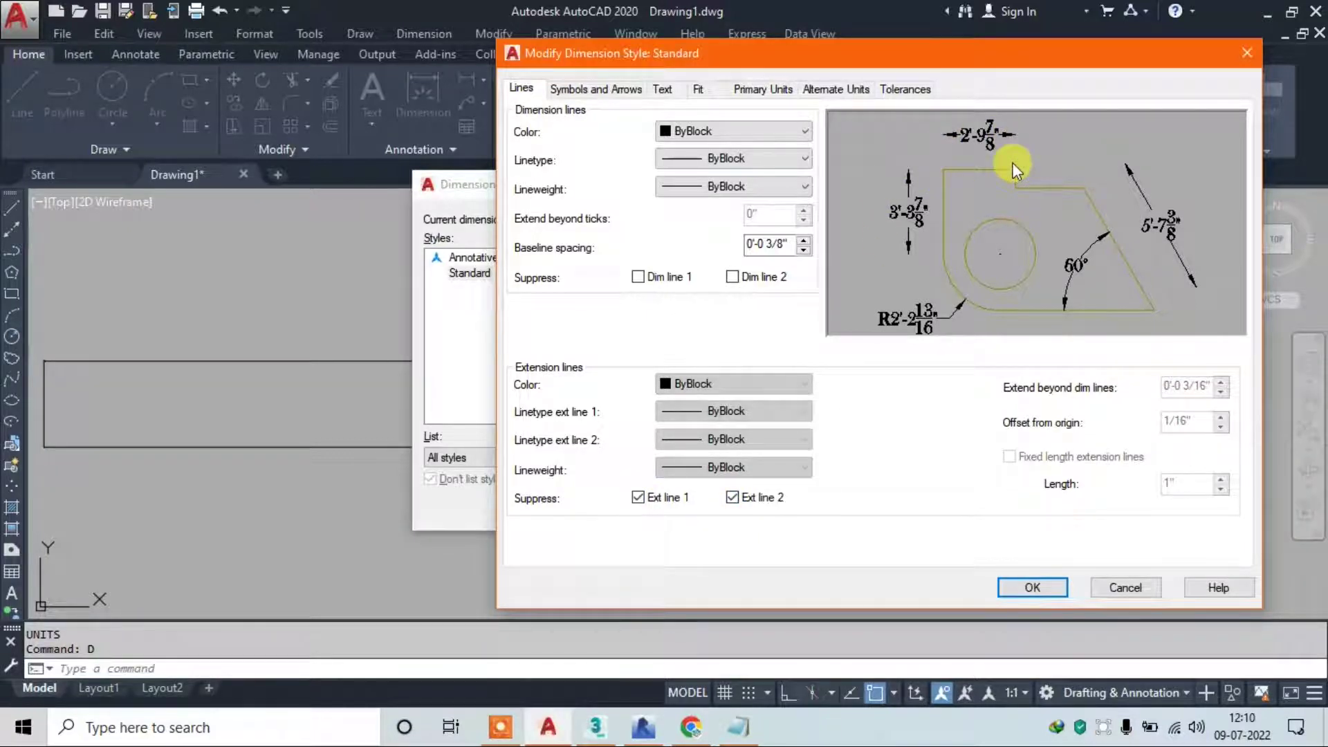
click(638, 497)
click(732, 497)
click(732, 497)
click(646, 500)
Set the dimension line colour to ByLayer, keep both dimension line halves shown, and accept with OK
click(753, 131)
click(788, 177)
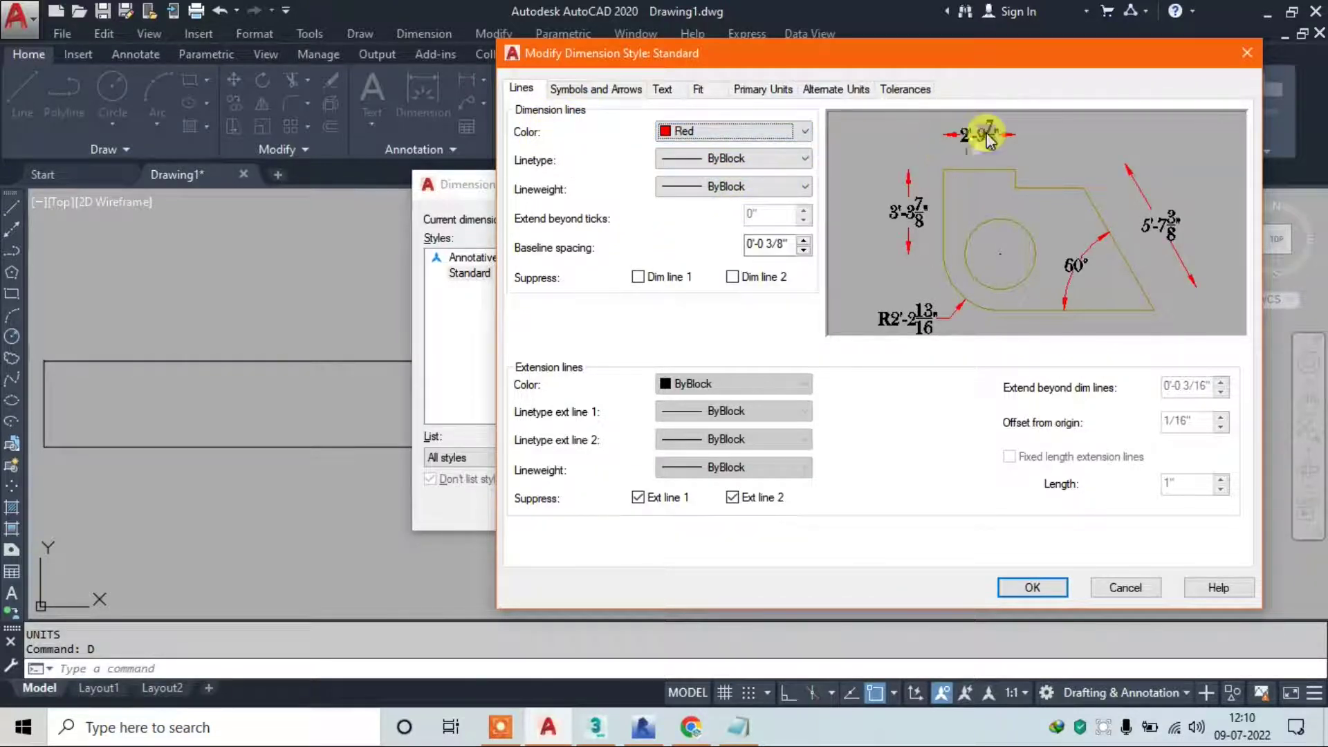
click(761, 130)
click(698, 146)
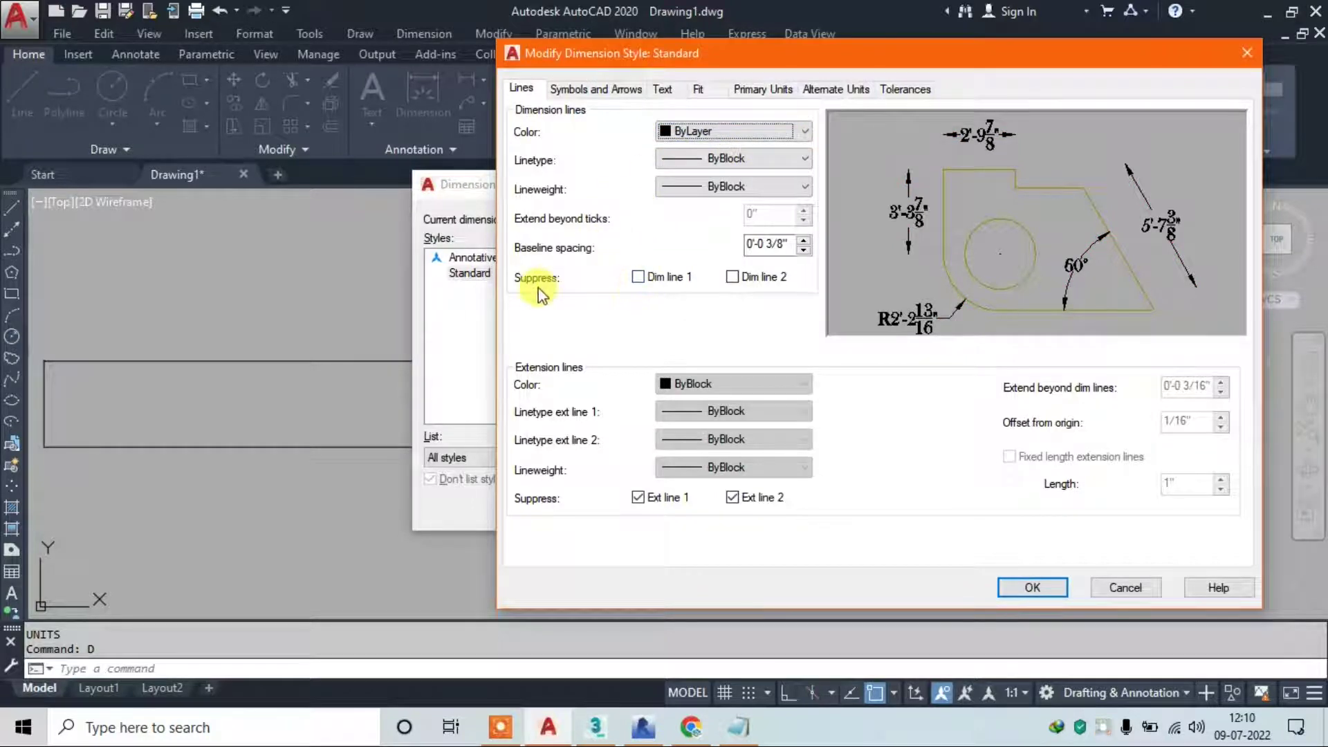
click(646, 277)
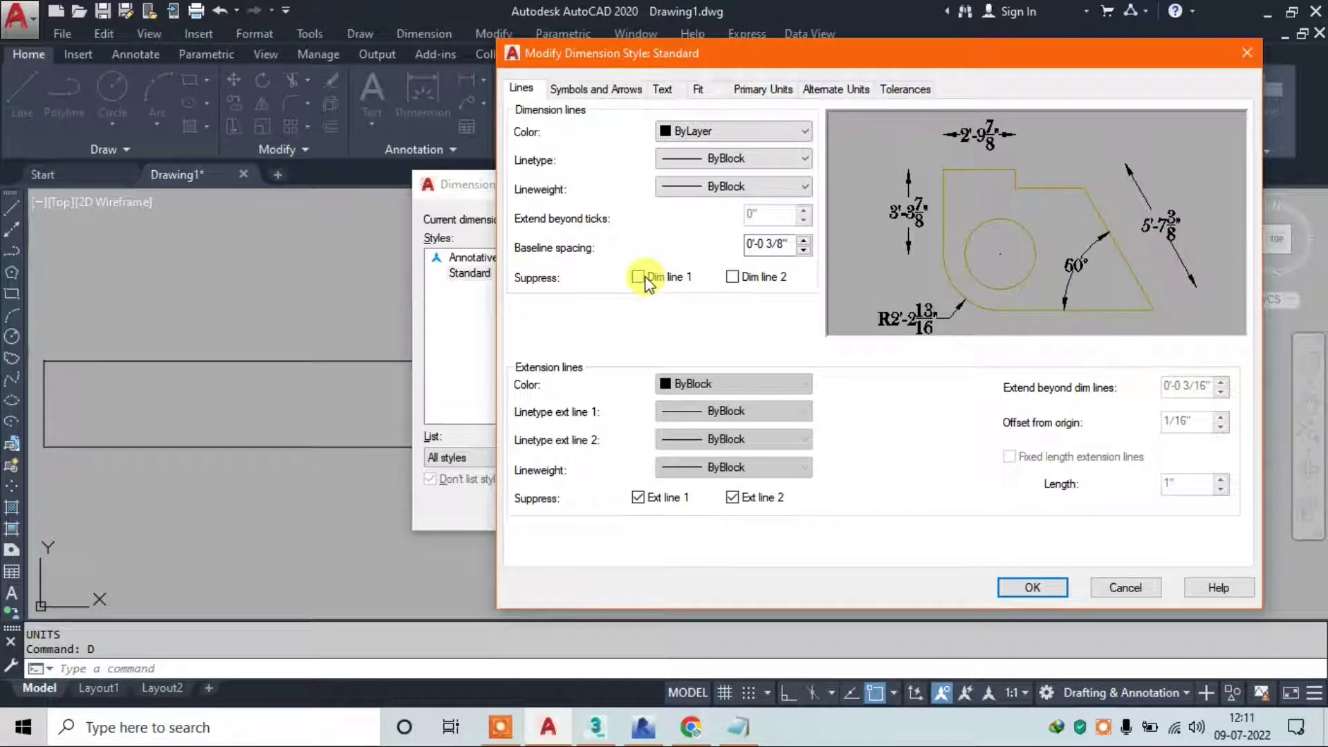
click(731, 277)
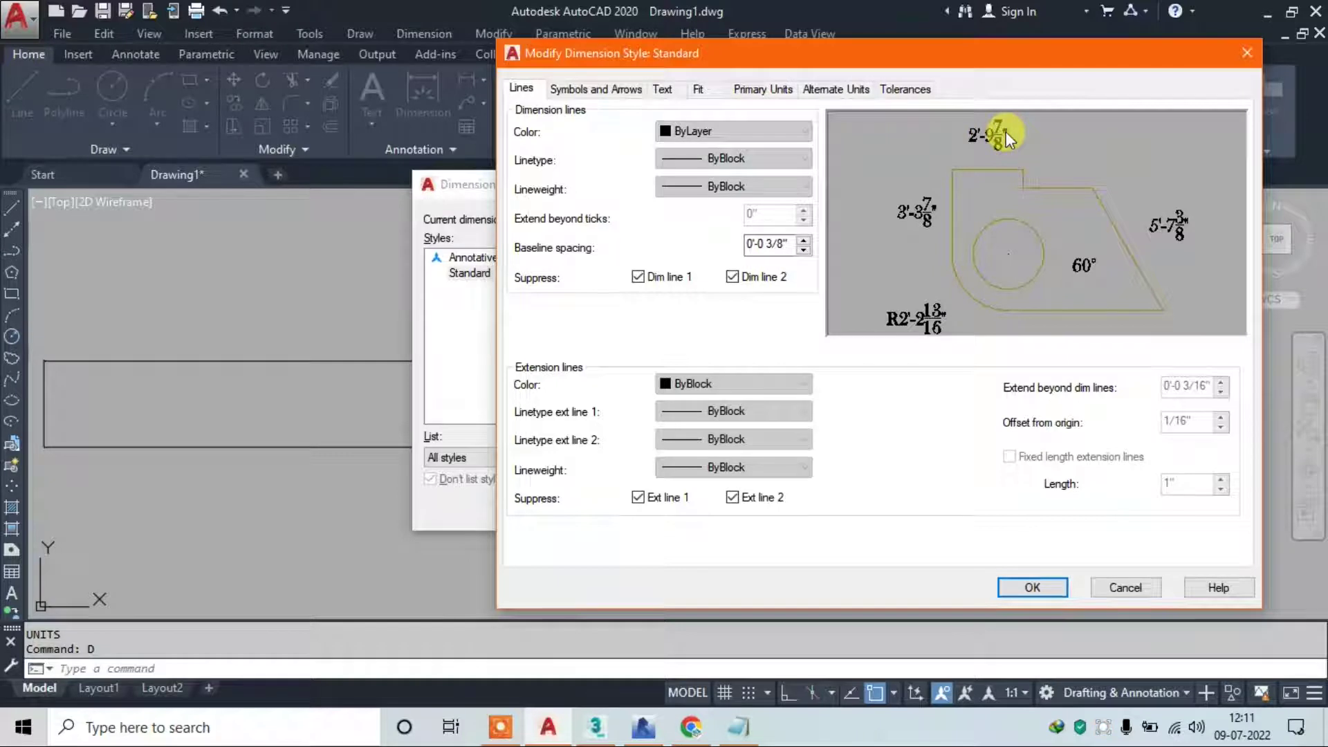
click(744, 278)
click(638, 276)
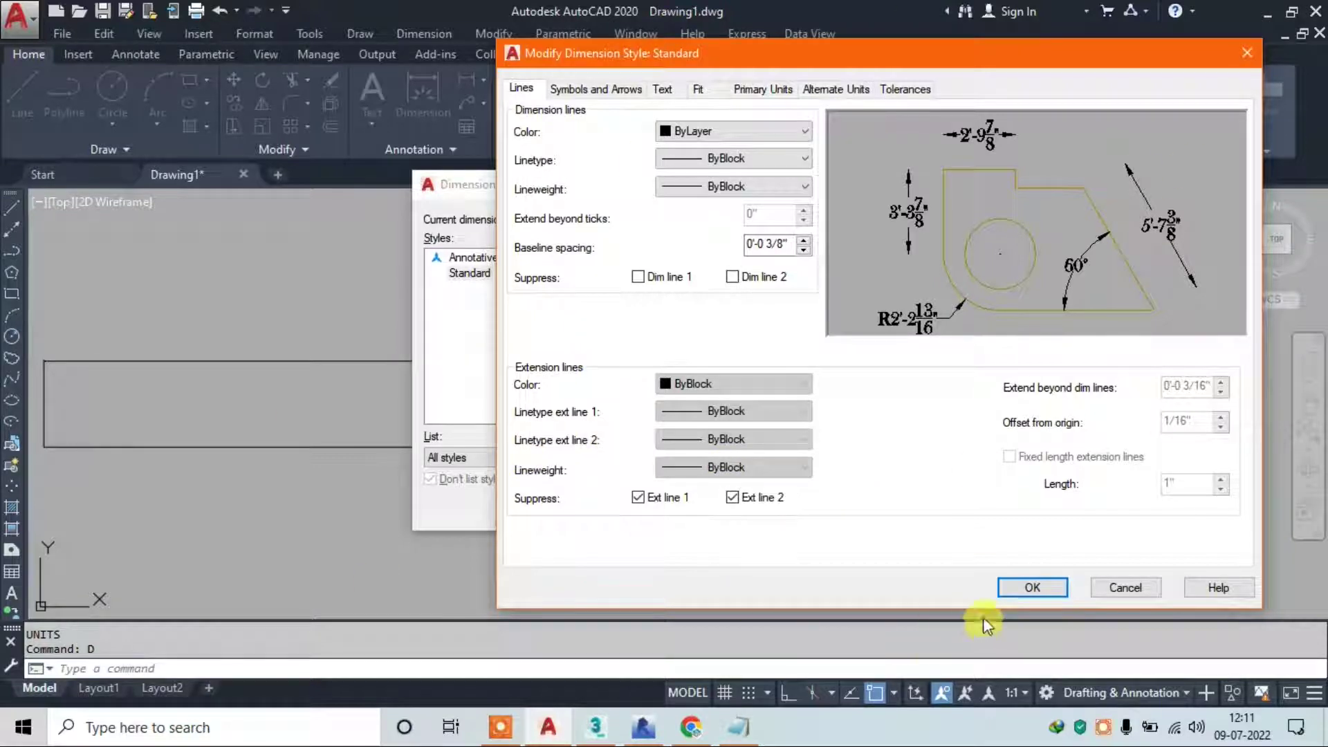
click(1022, 588)
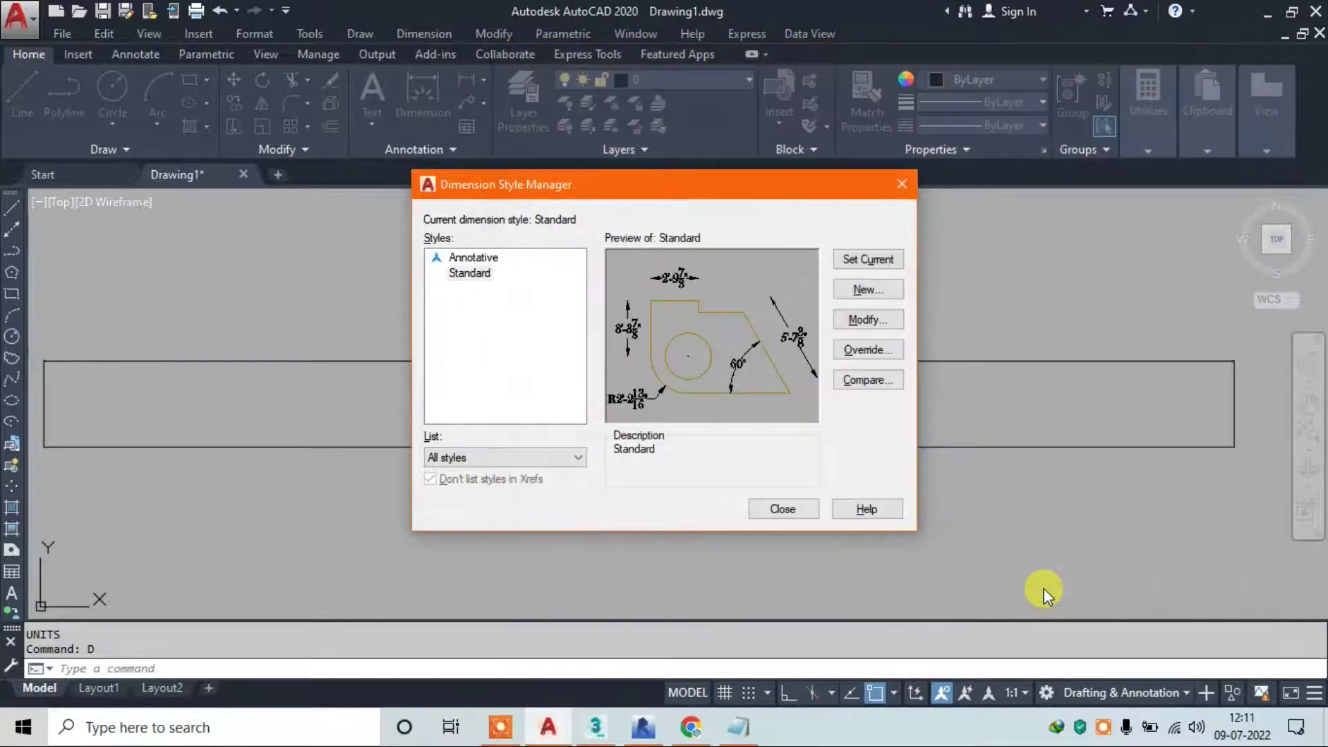
Make Standard the current dimension style, close the manager, and zoom out to the drawing
drag(654, 197, 901, 127)
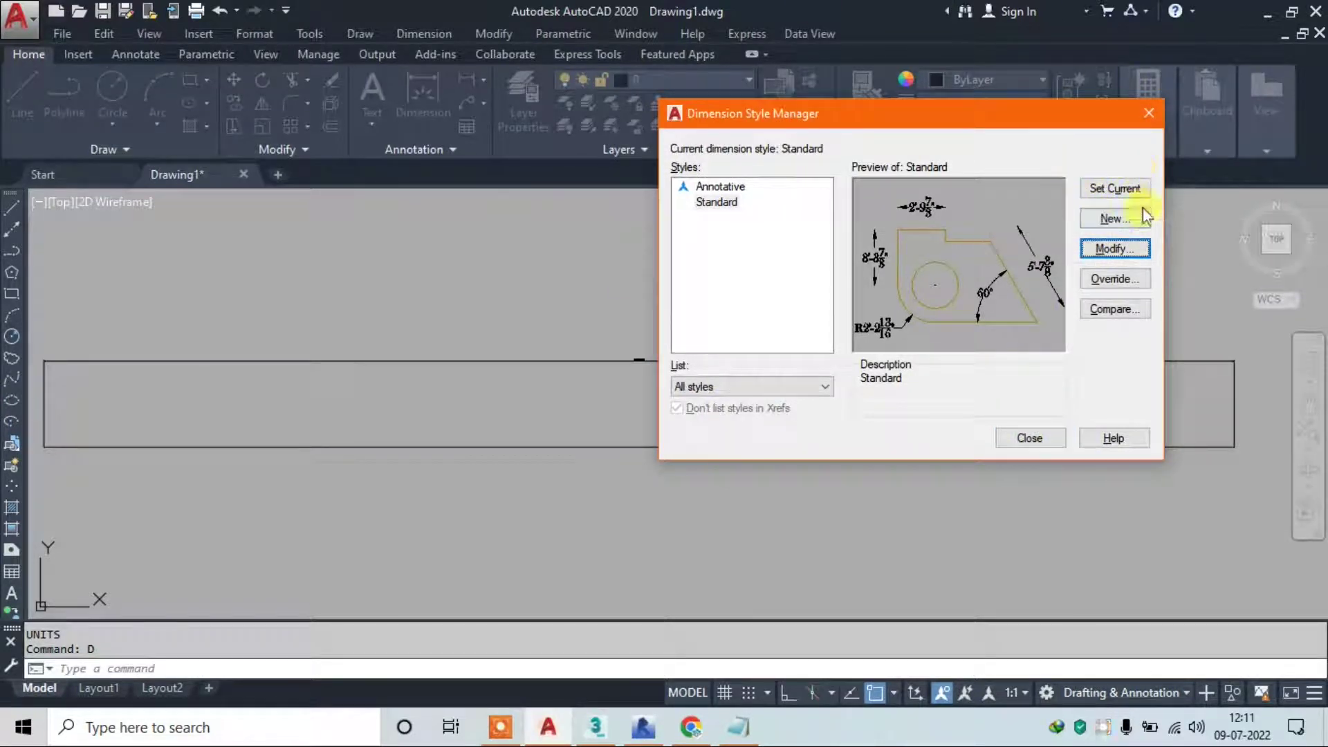
click(1117, 188)
click(1018, 447)
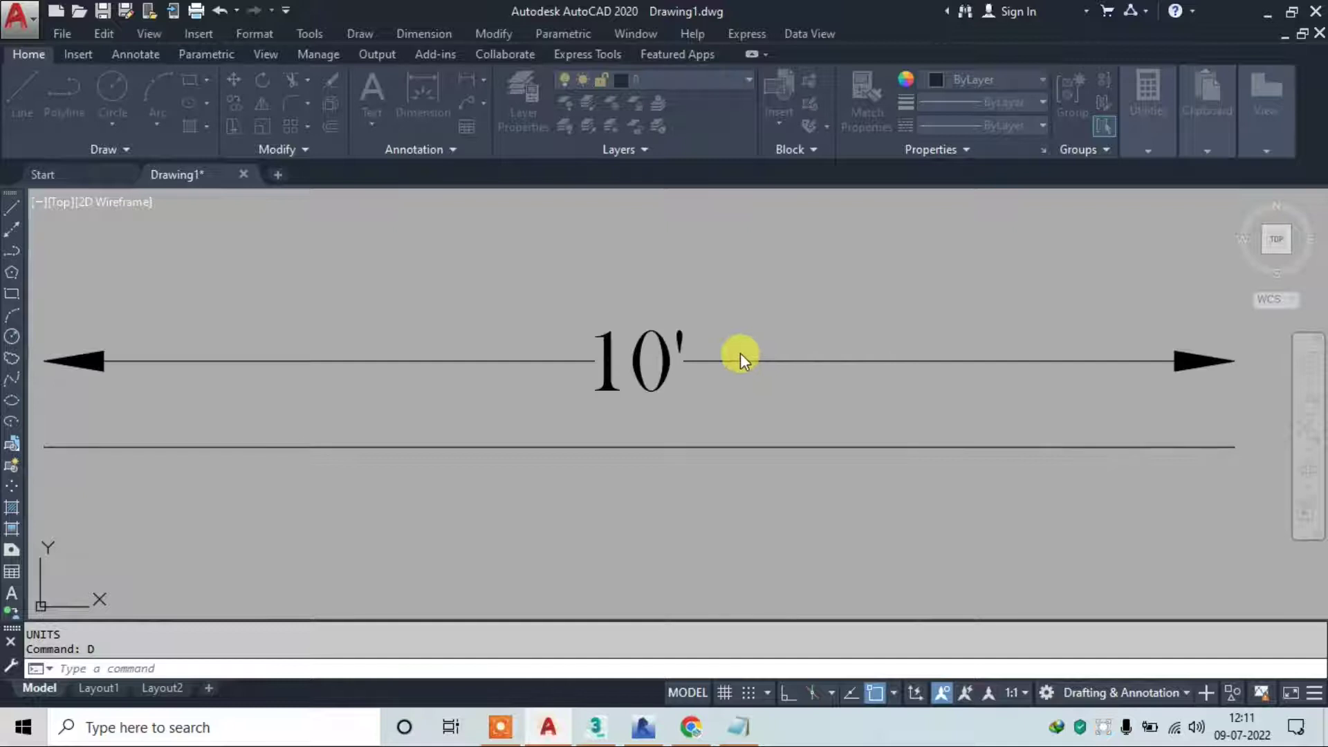
scroll(740, 352, down, 3)
scroll(740, 352, down, 2)
click(774, 287)
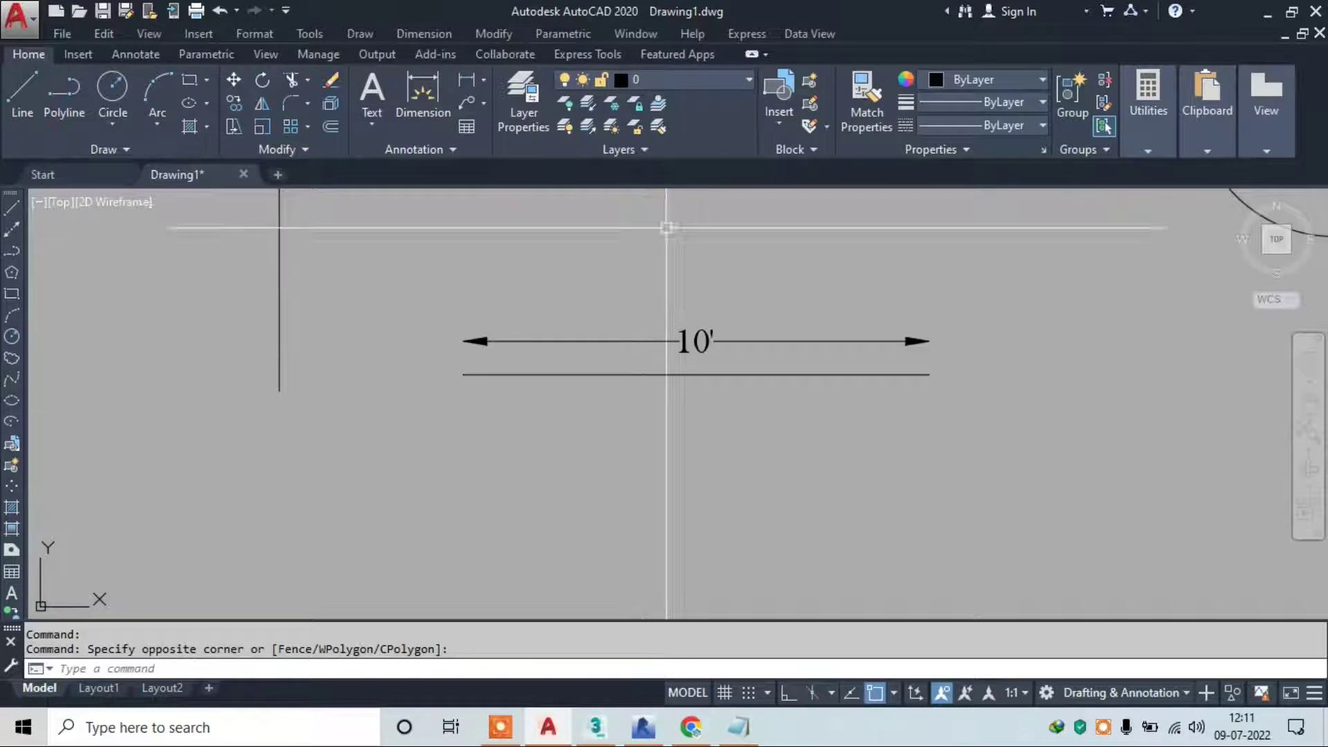
Add a quick 10' dimension below the horizontal line
click(449, 36)
click(515, 64)
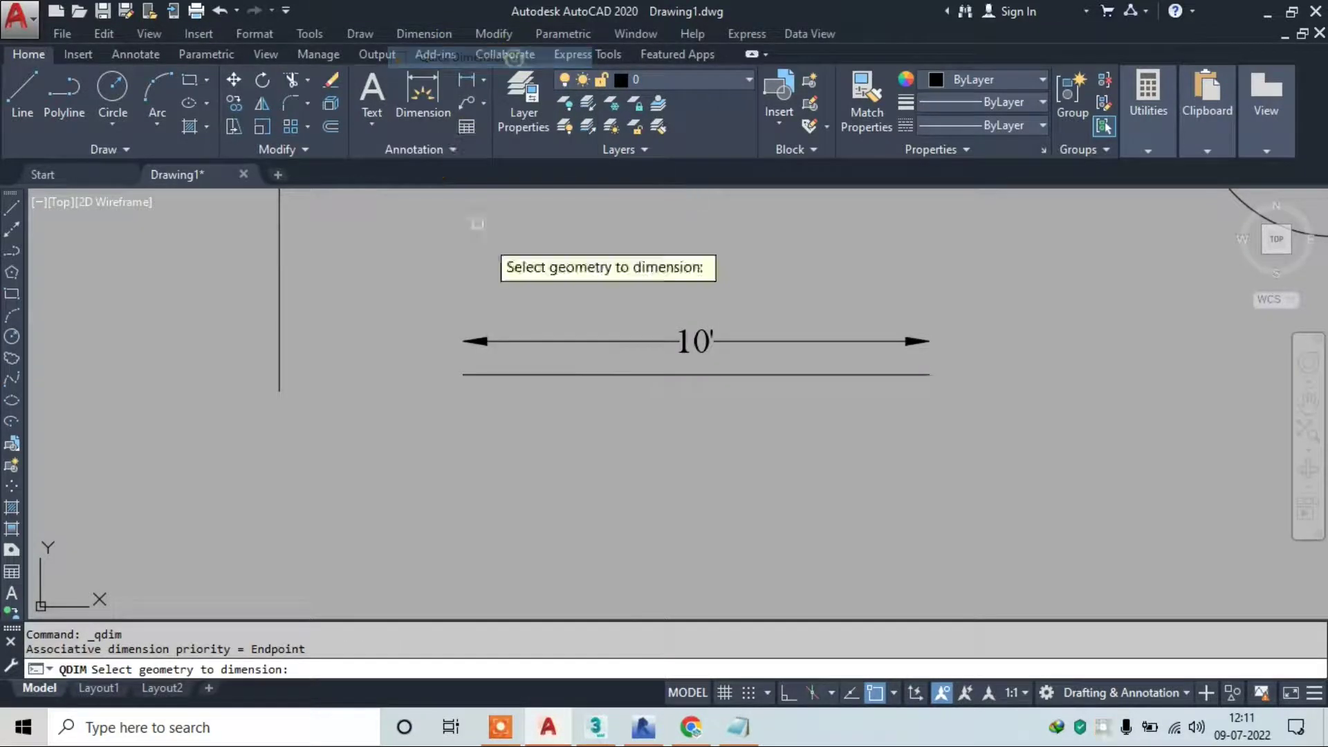
click(760, 377)
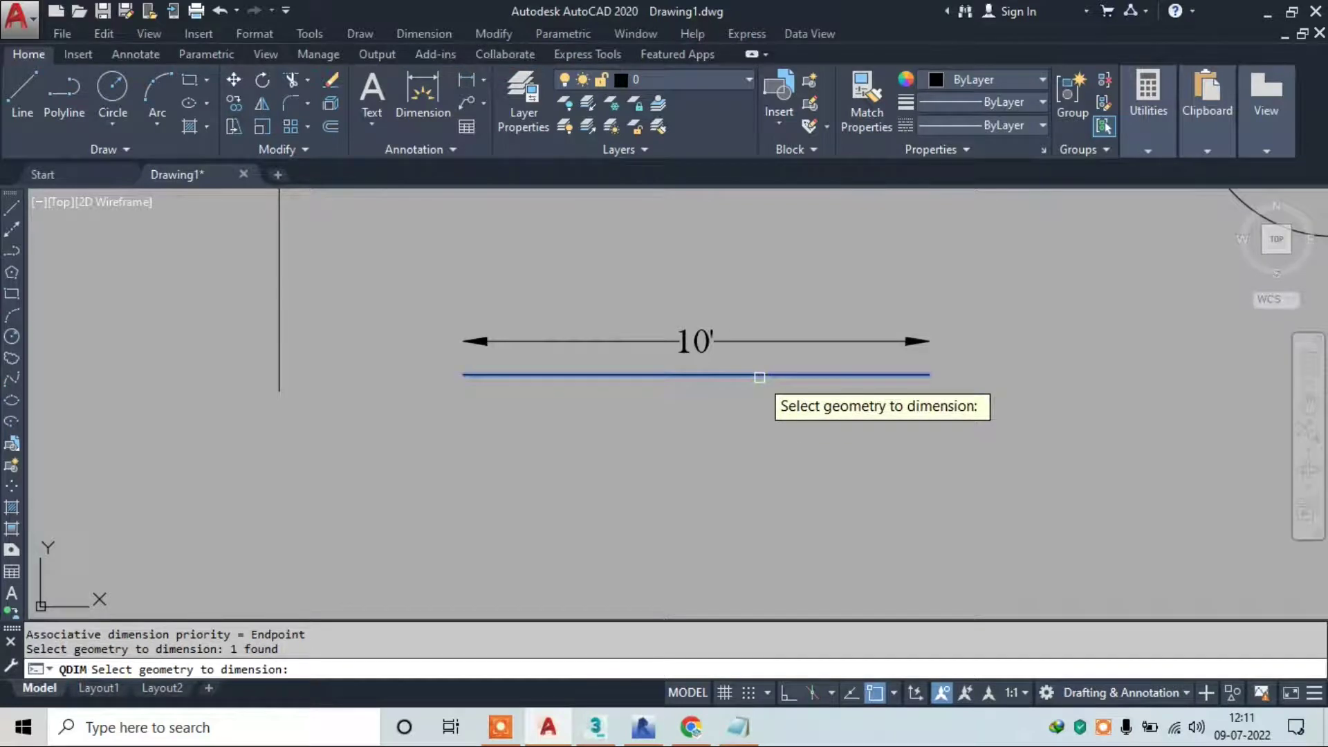
key(Return)
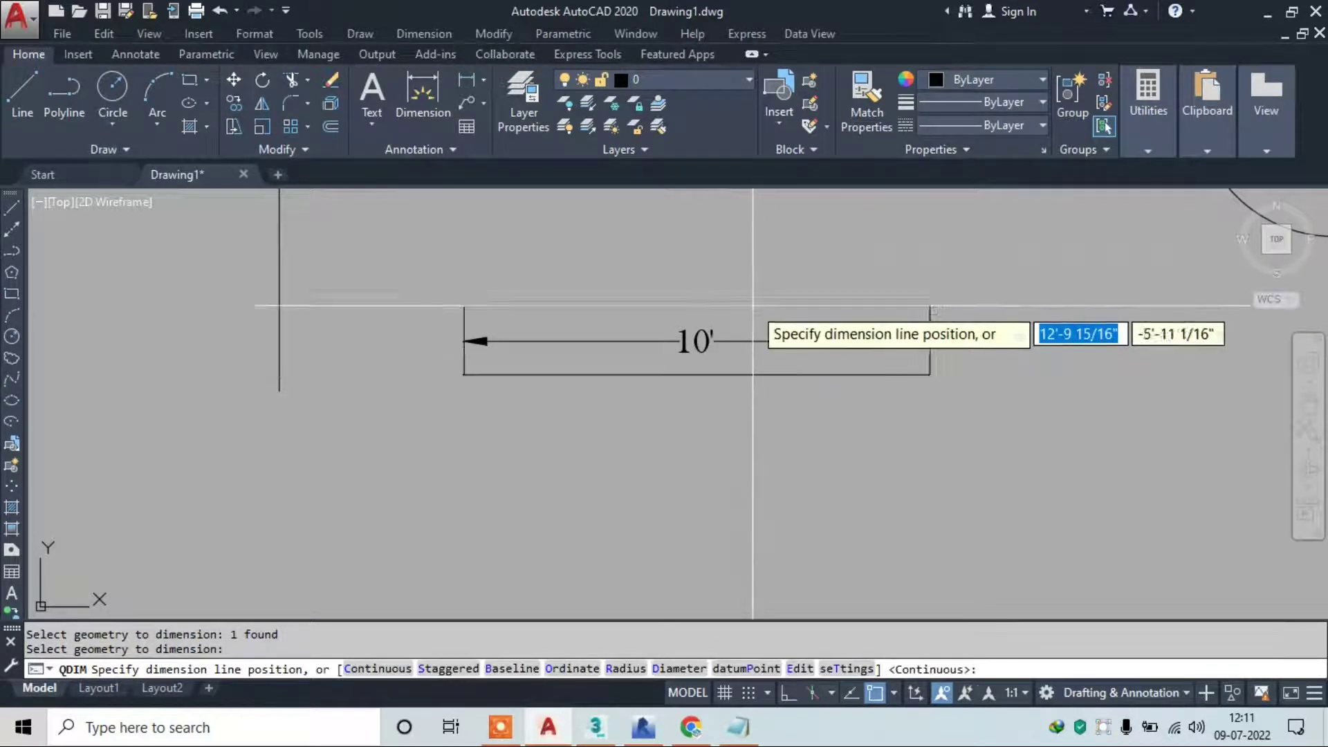
click(761, 426)
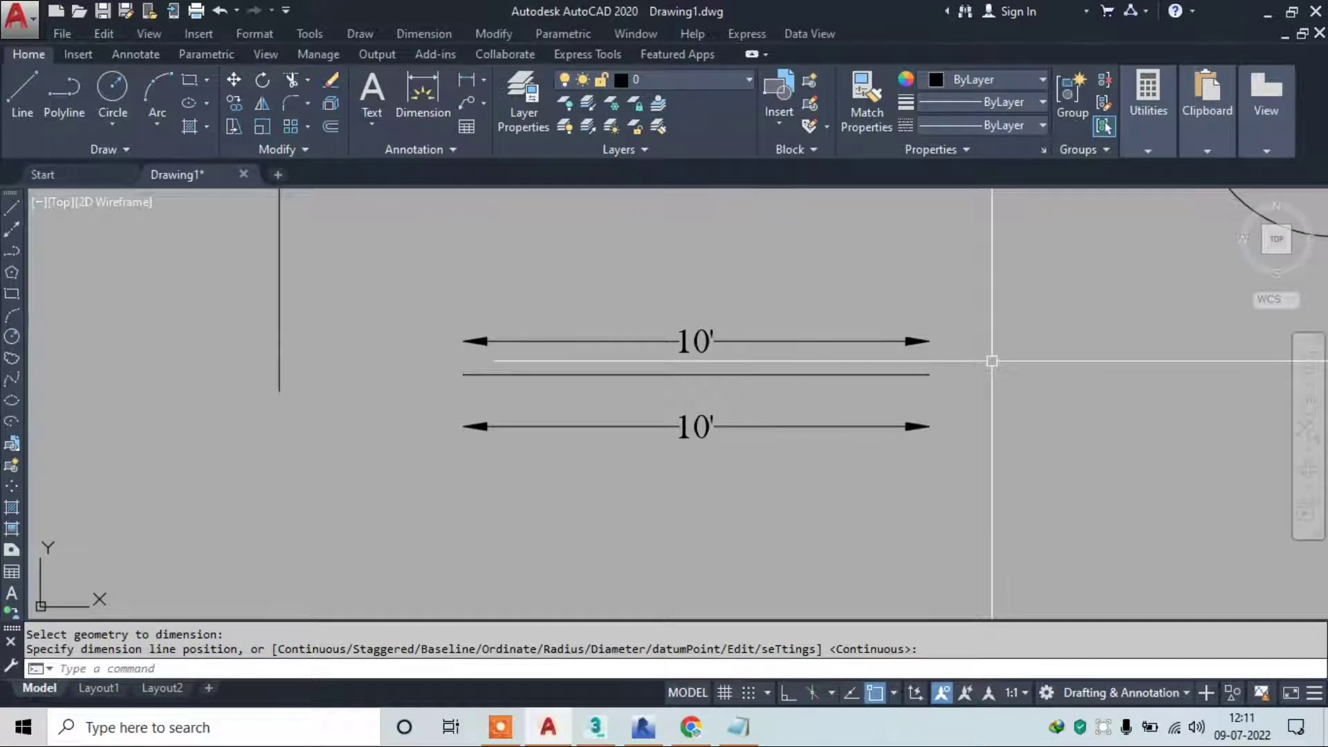
Erase both existing 10' dimensions from the horizontal line
click(446, 32)
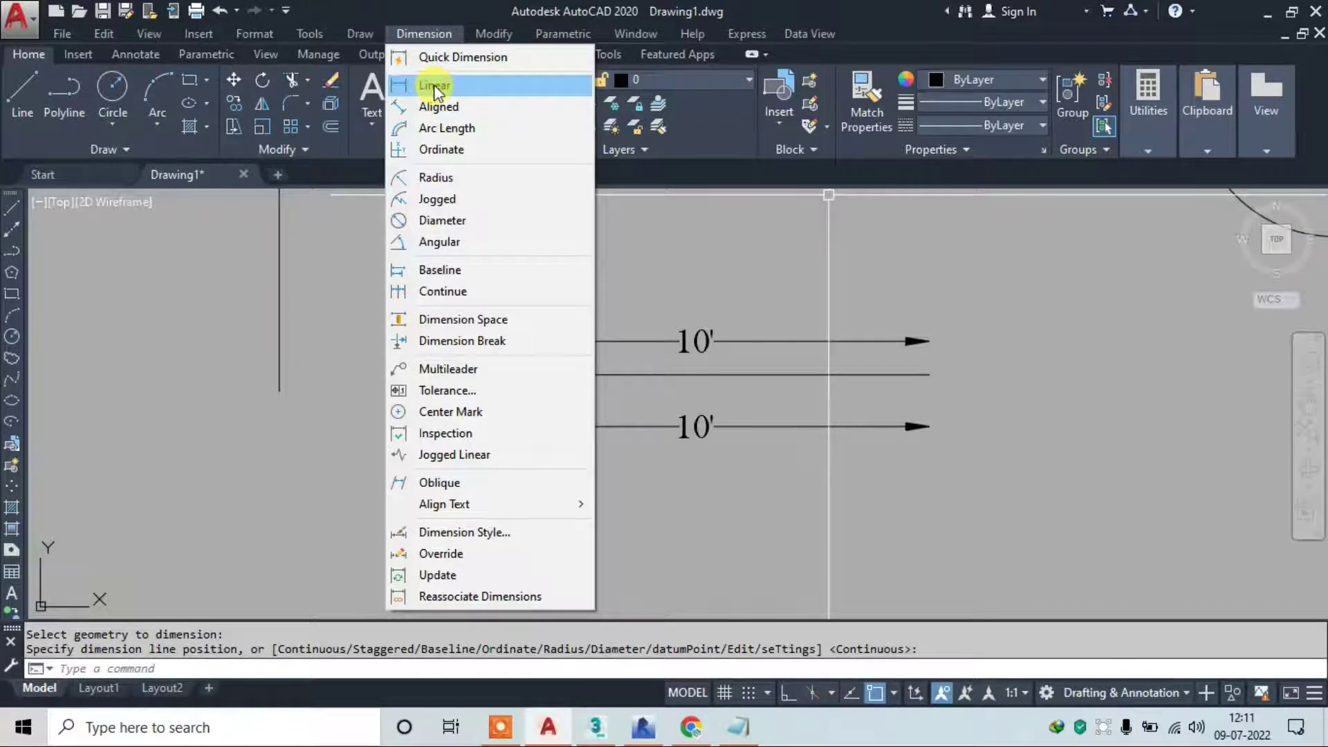
click(765, 311)
click(661, 377)
text(e)
key(Return)
click(720, 424)
text(e)
key(Return)
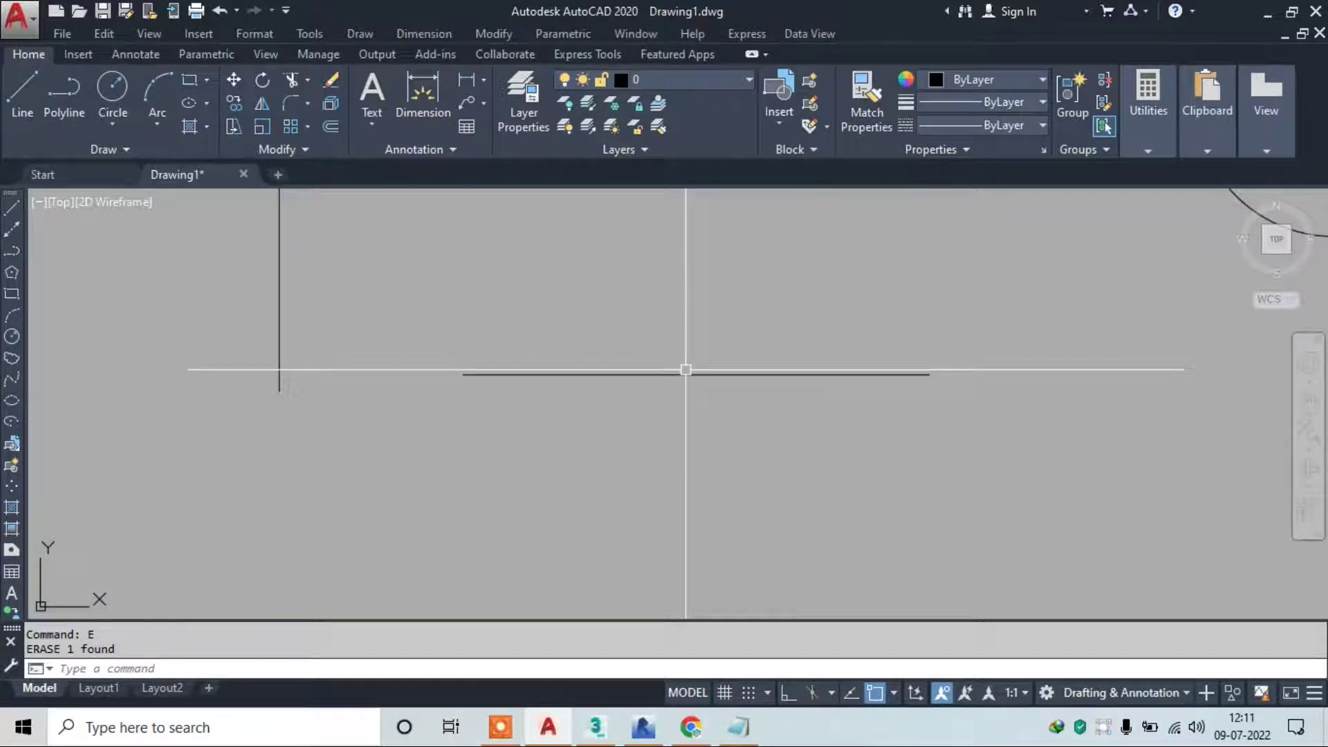
Dimension the full horizontal line with a 10' linear dimension placed above it
click(408, 32)
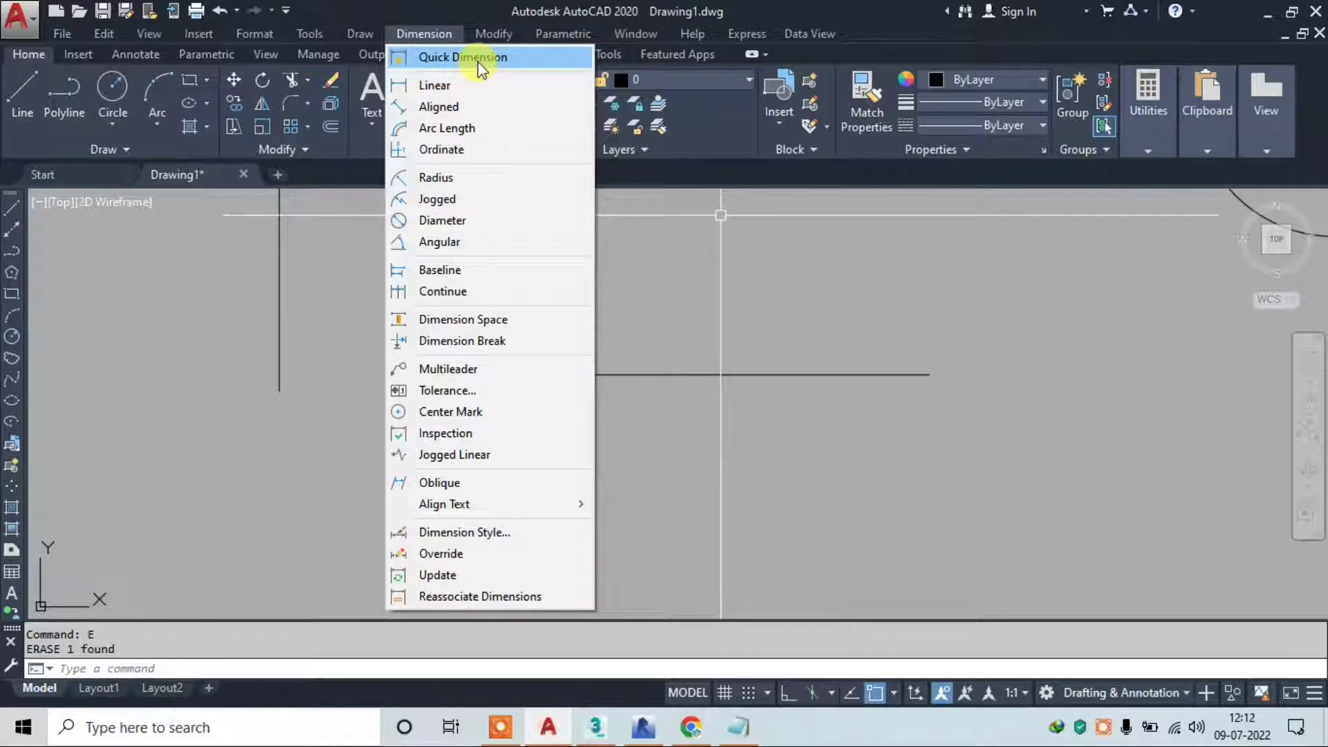
click(443, 85)
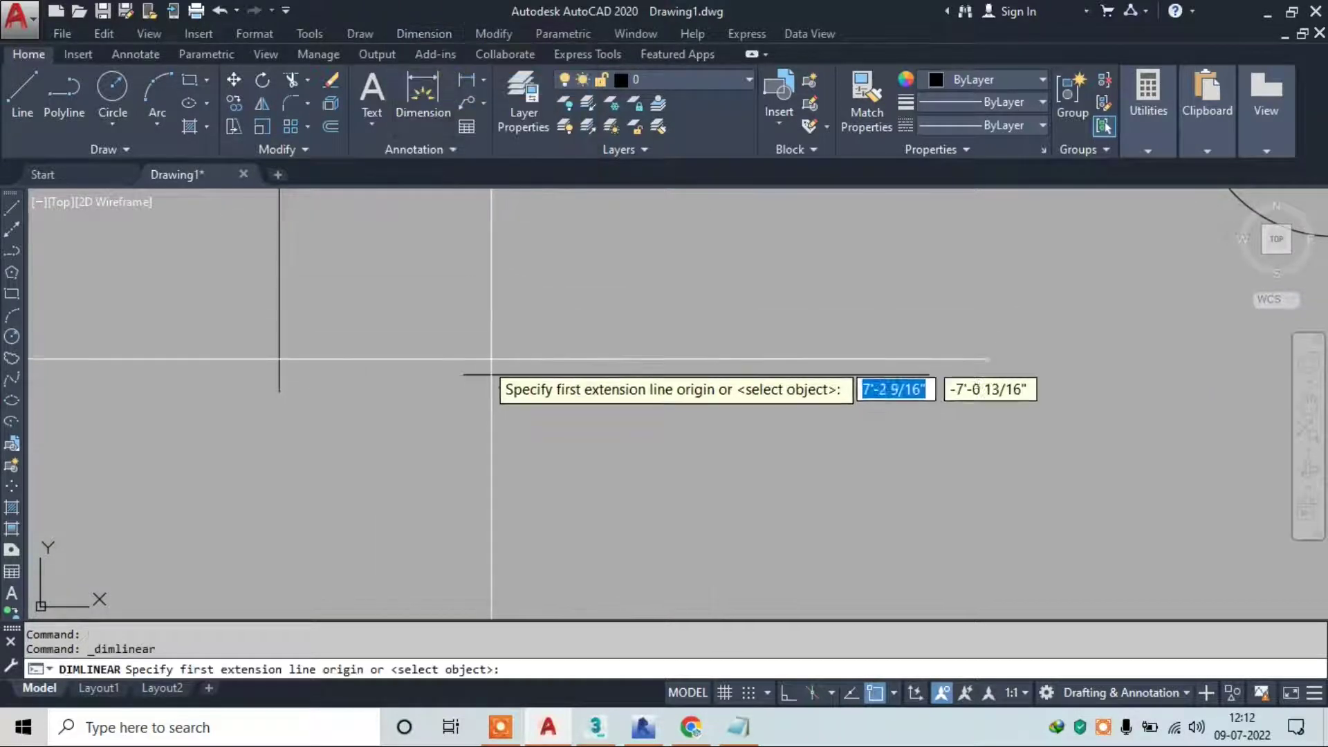
click(464, 369)
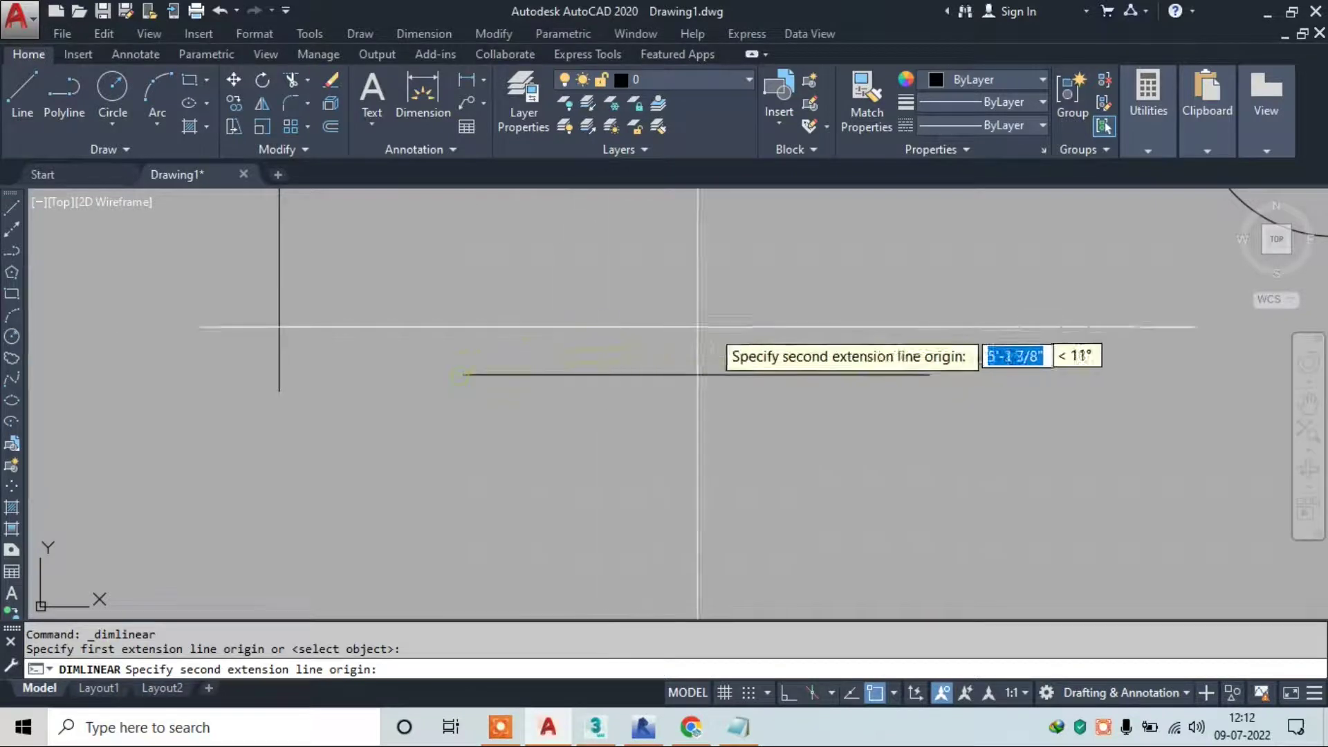
click(927, 374)
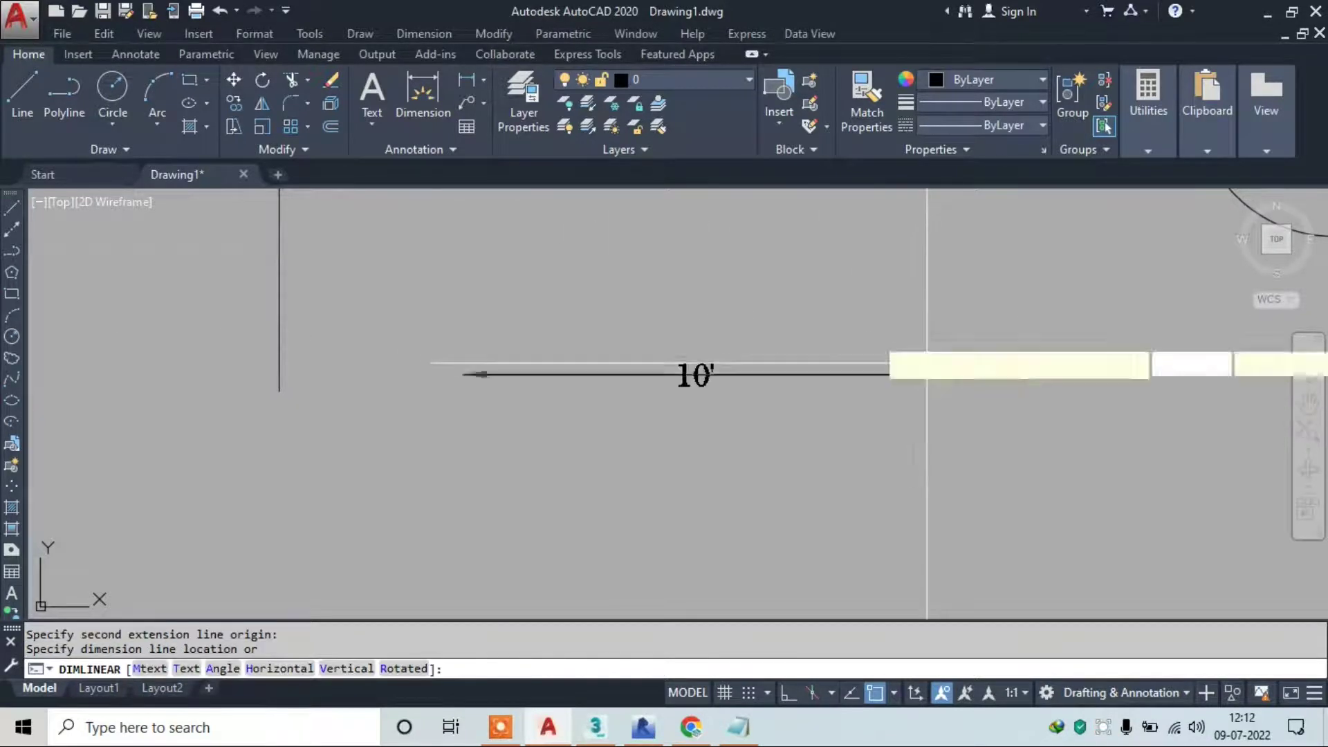
click(914, 308)
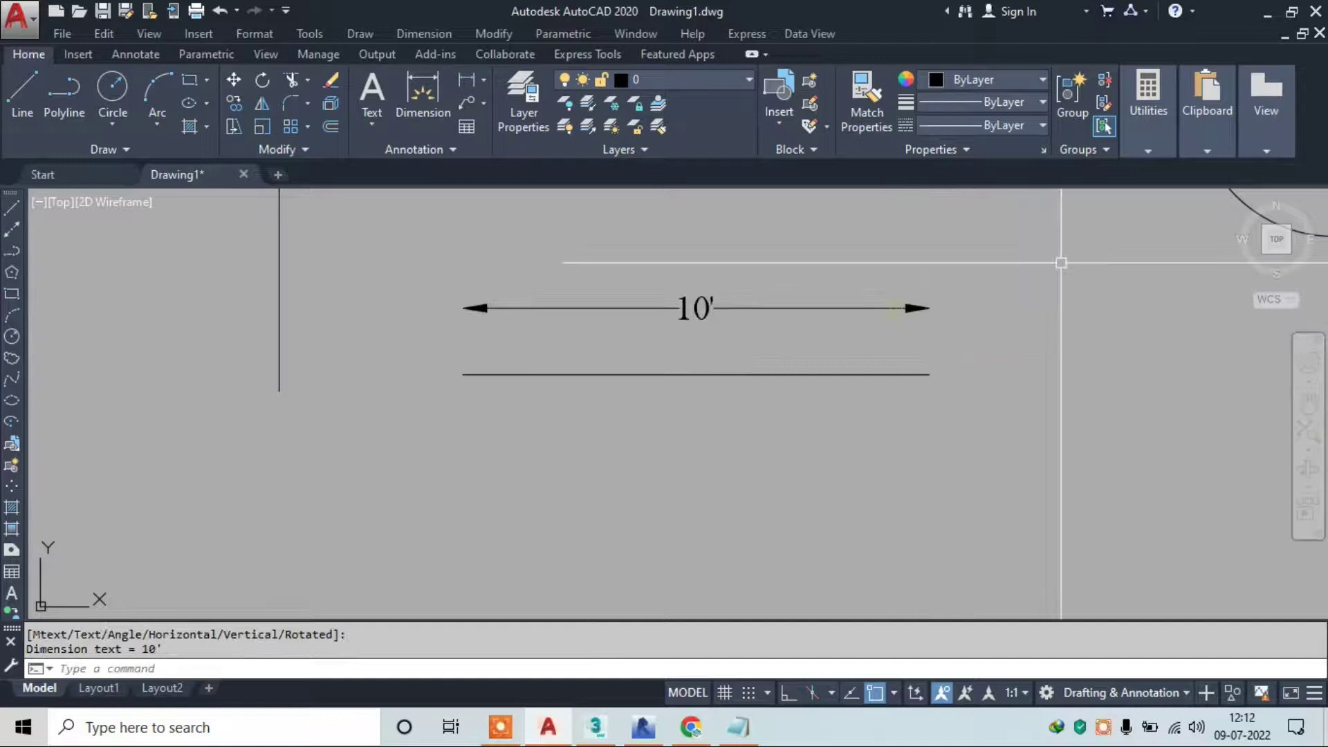
Add a 5' linear dimension from the line's left end to its midpoint
click(424, 33)
click(448, 84)
click(462, 374)
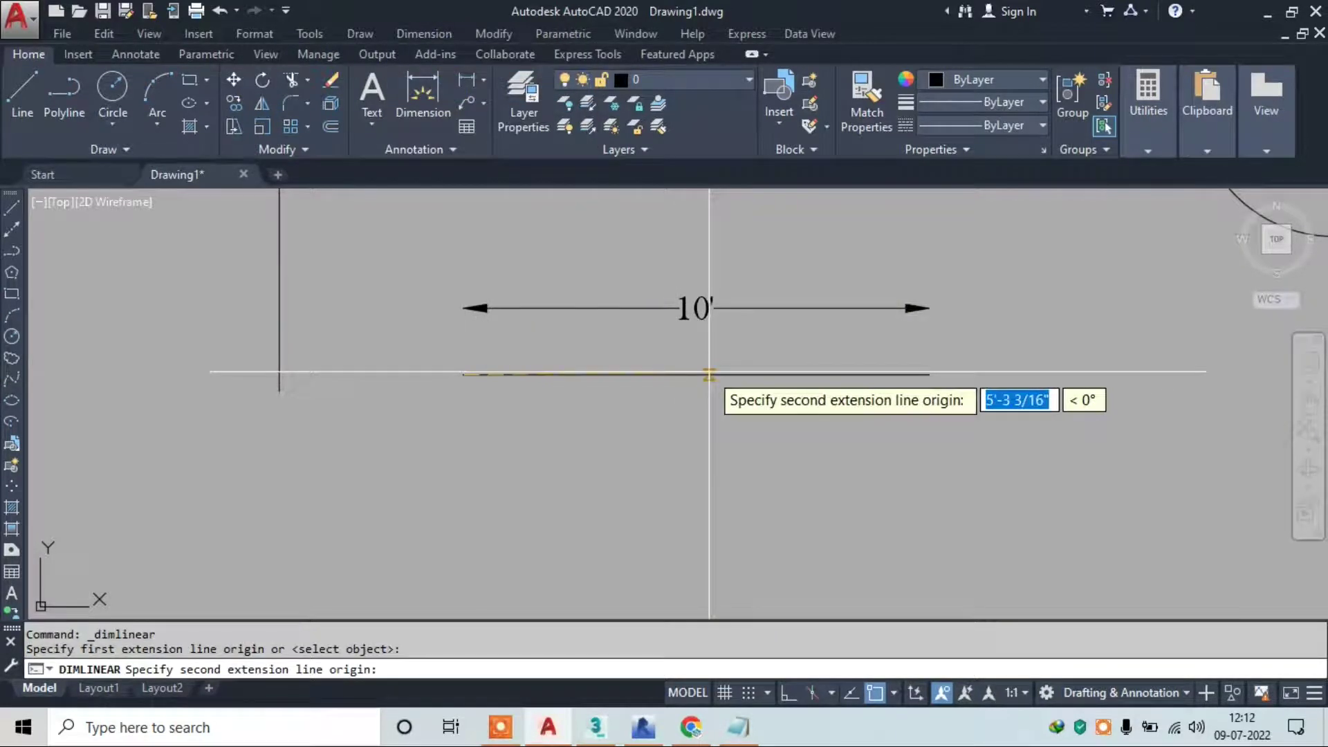
click(696, 374)
click(695, 346)
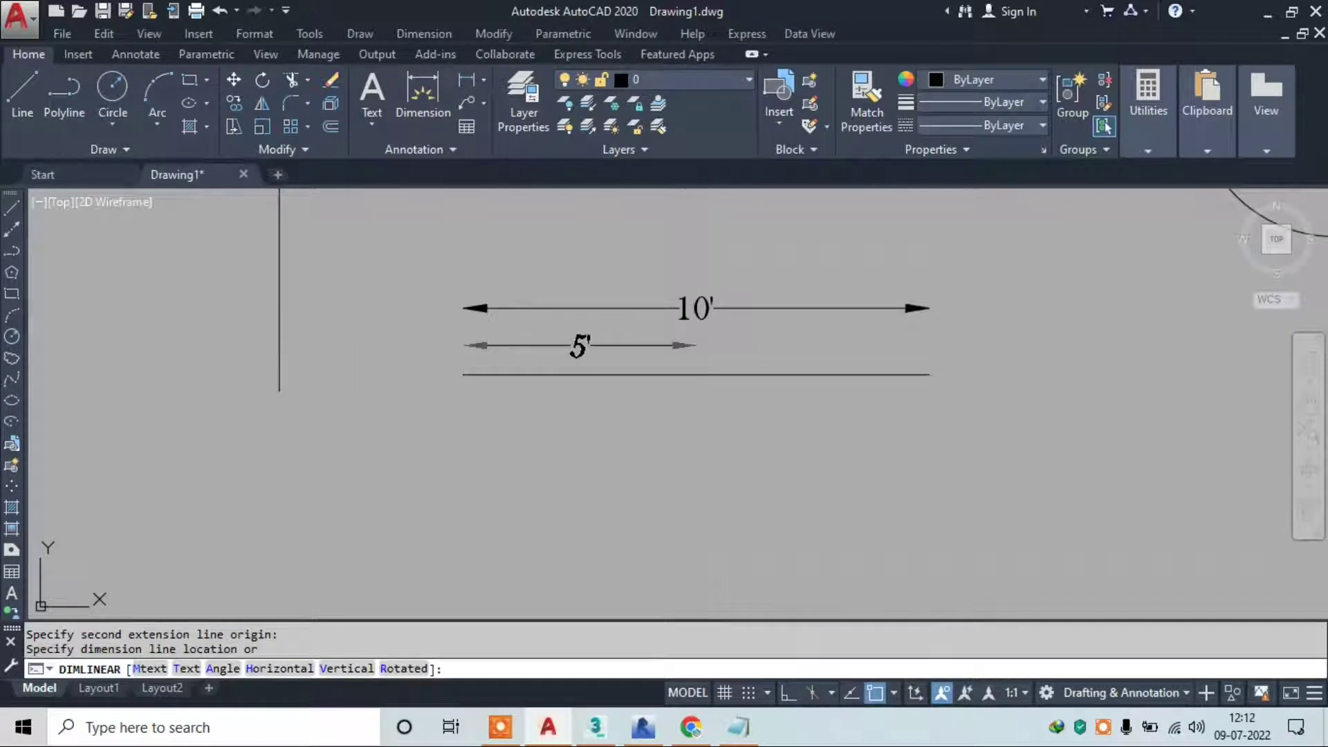
Add the second 5' linear dimension from the midpoint to the right endpoint
click(424, 33)
click(437, 84)
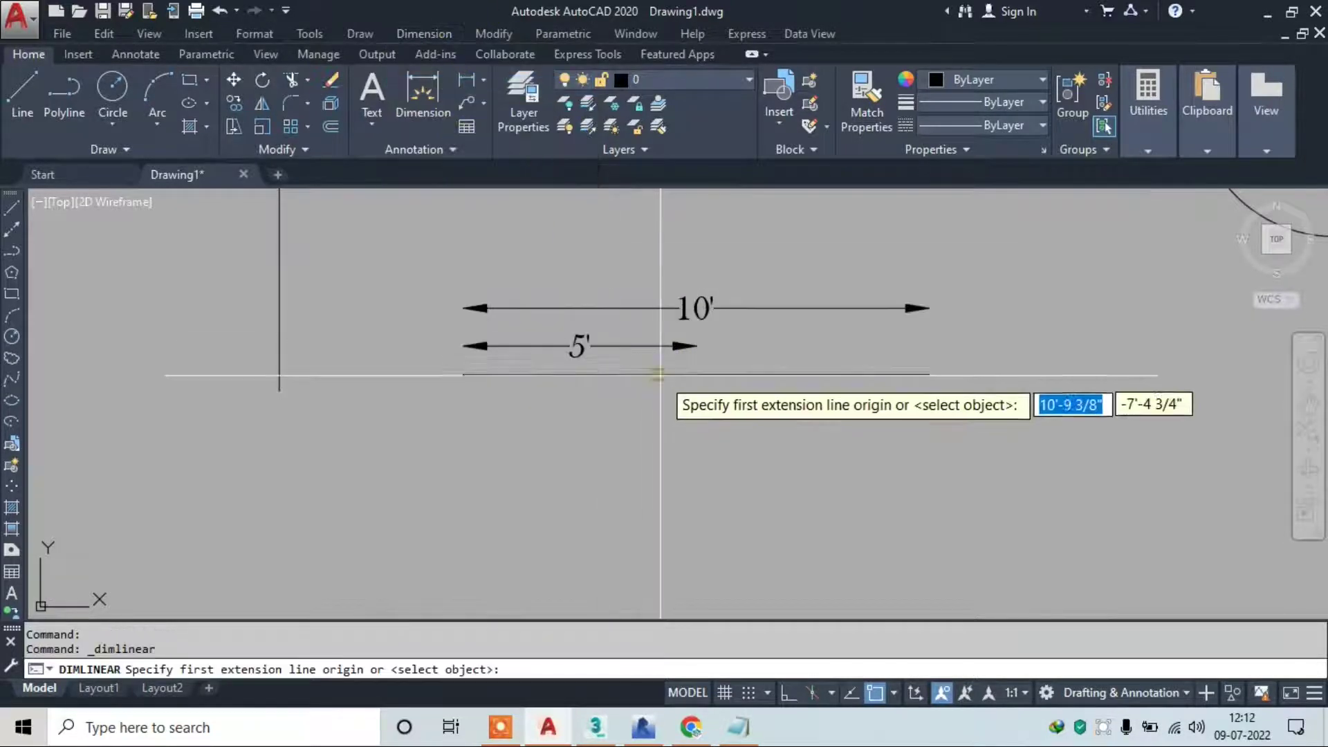
click(696, 374)
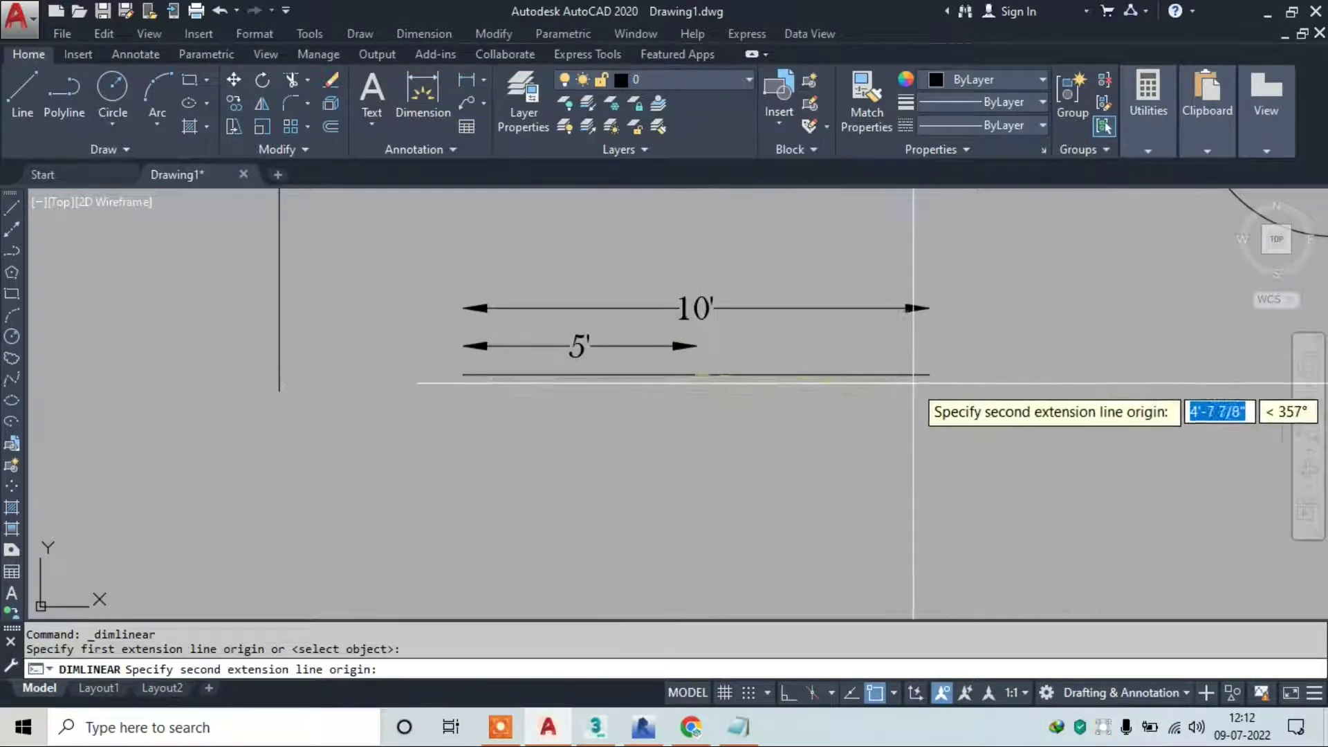
click(930, 374)
key(Escape)
key(Return)
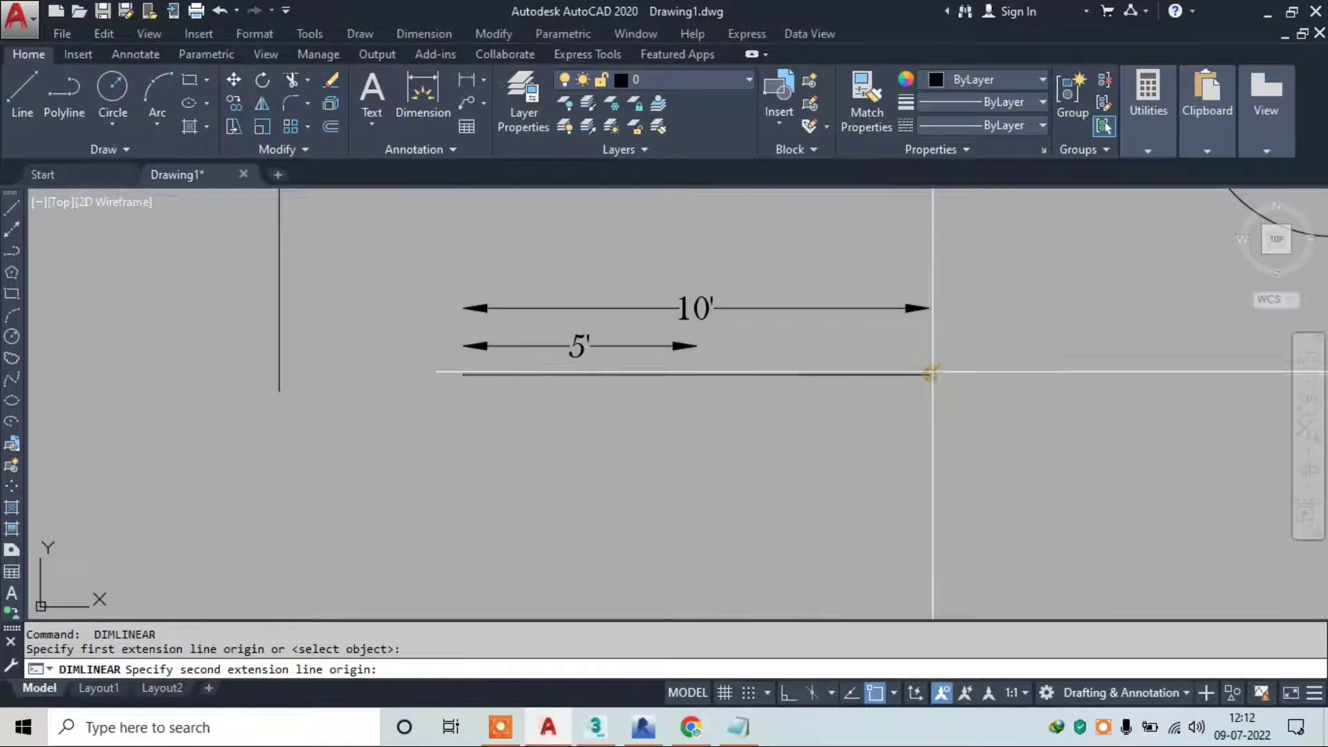
click(928, 375)
click(697, 348)
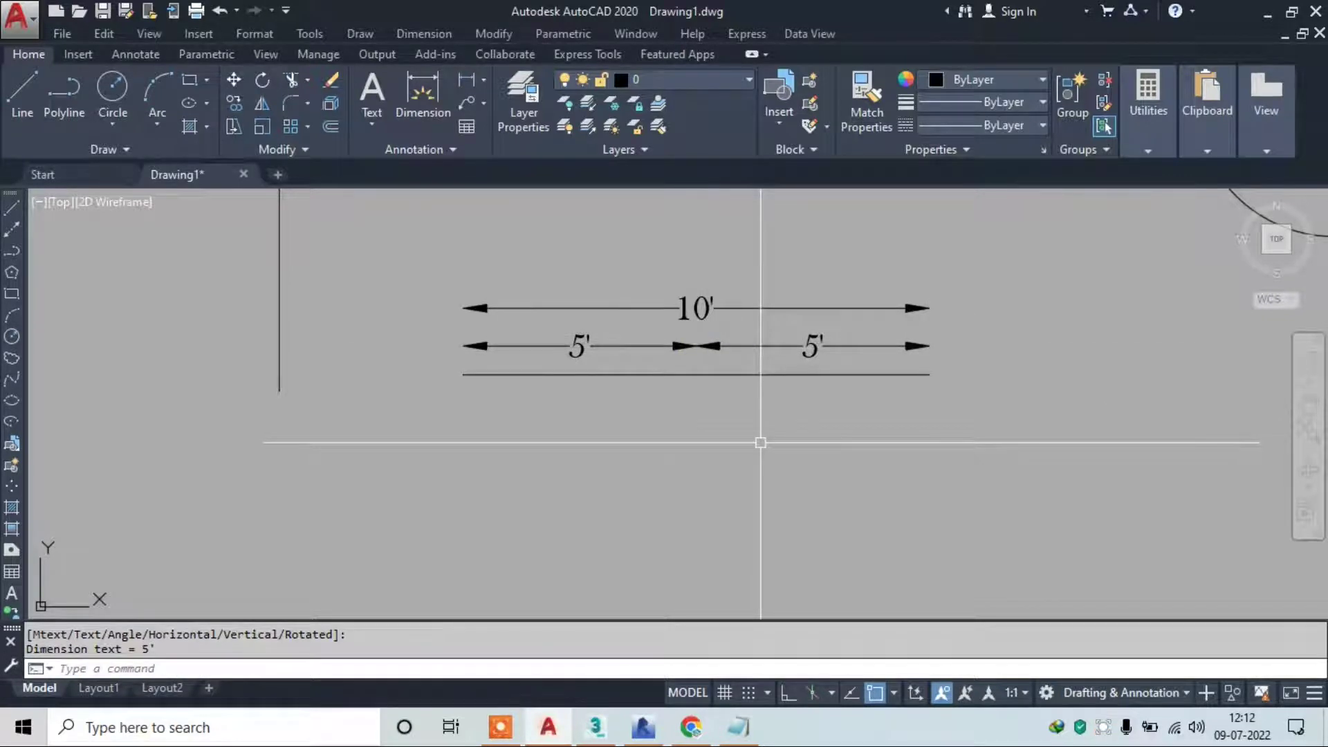
click(419, 33)
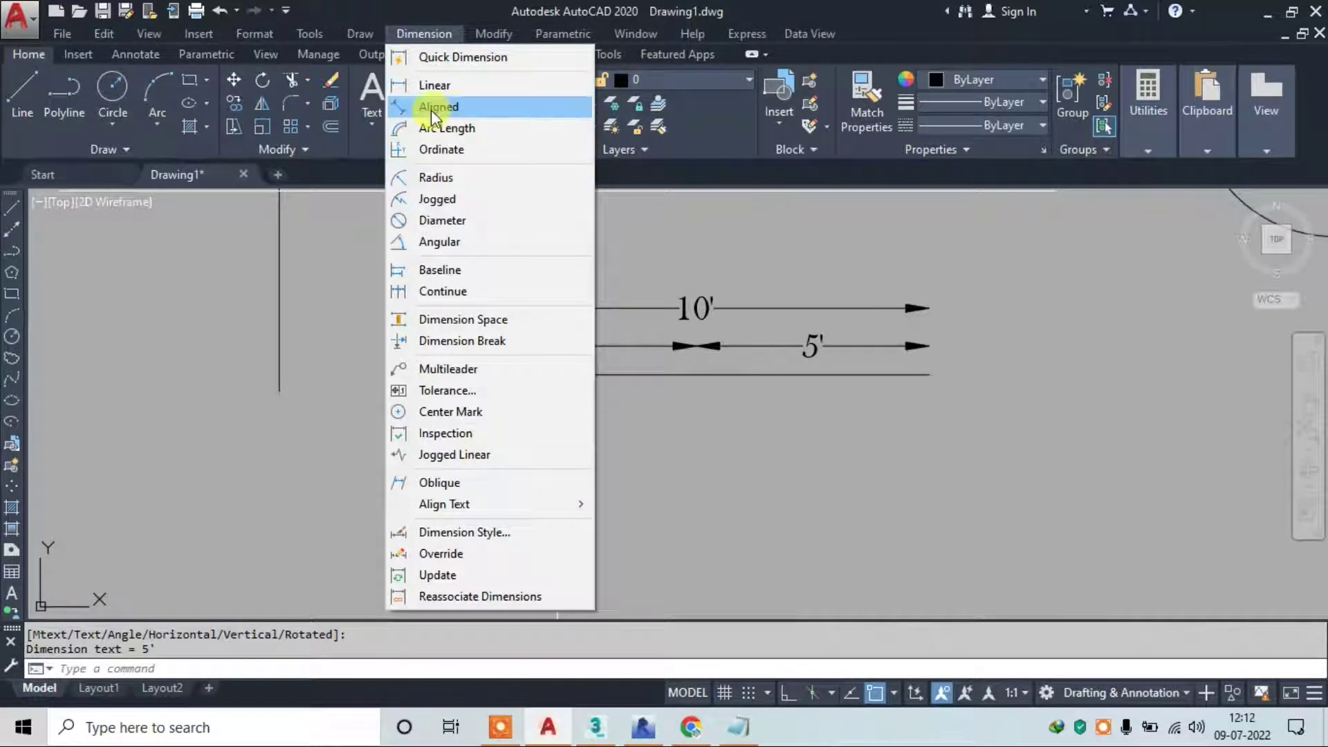
Dimension the slanted line between its top and bottom endpoints with a 15' aligned dimension
click(495, 111)
scroll(646, 267, down, 3)
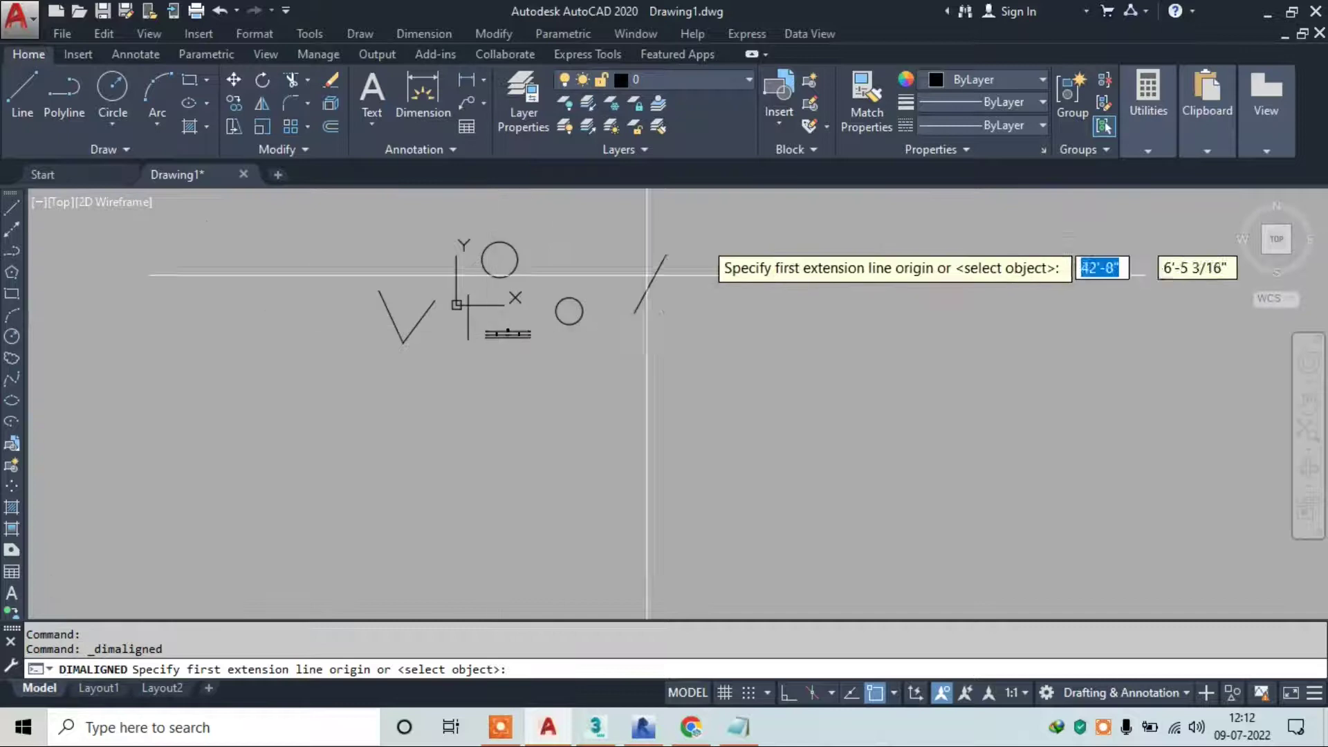
scroll(688, 266, up, 3)
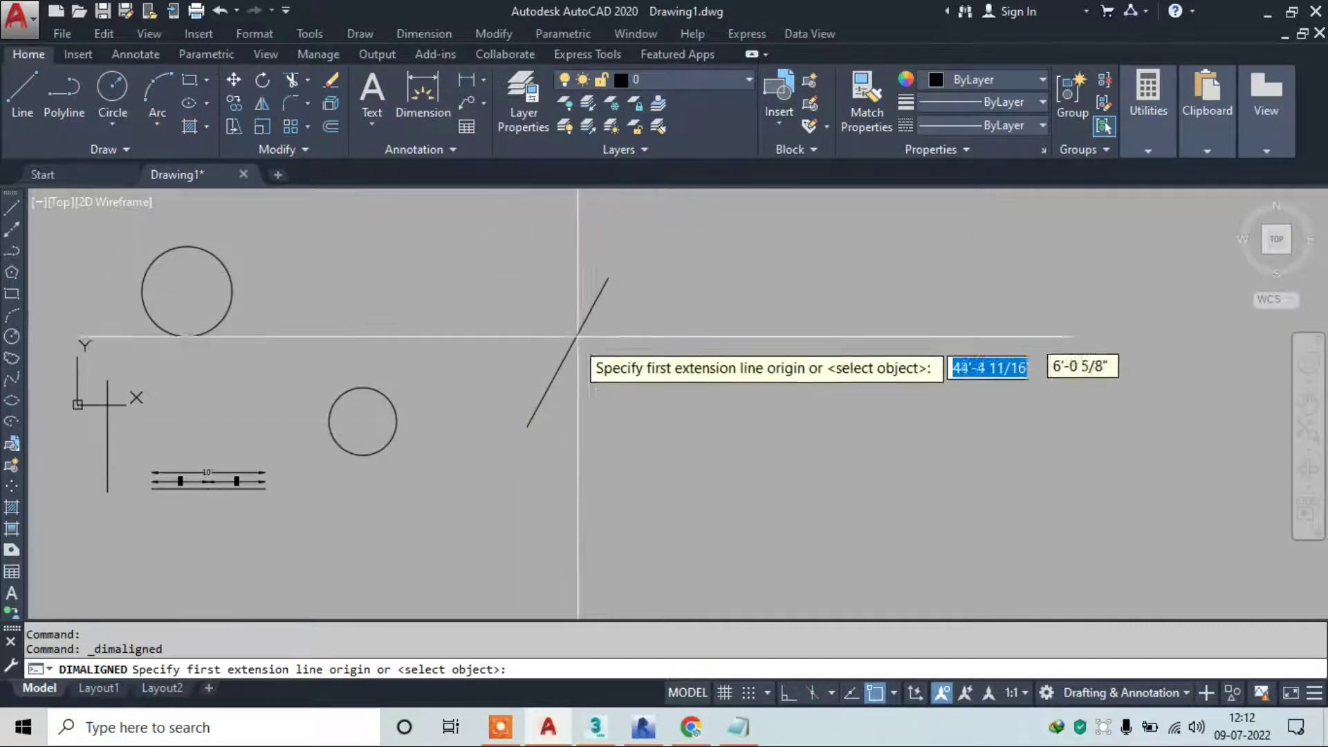
scroll(571, 324, up, 2)
click(633, 247)
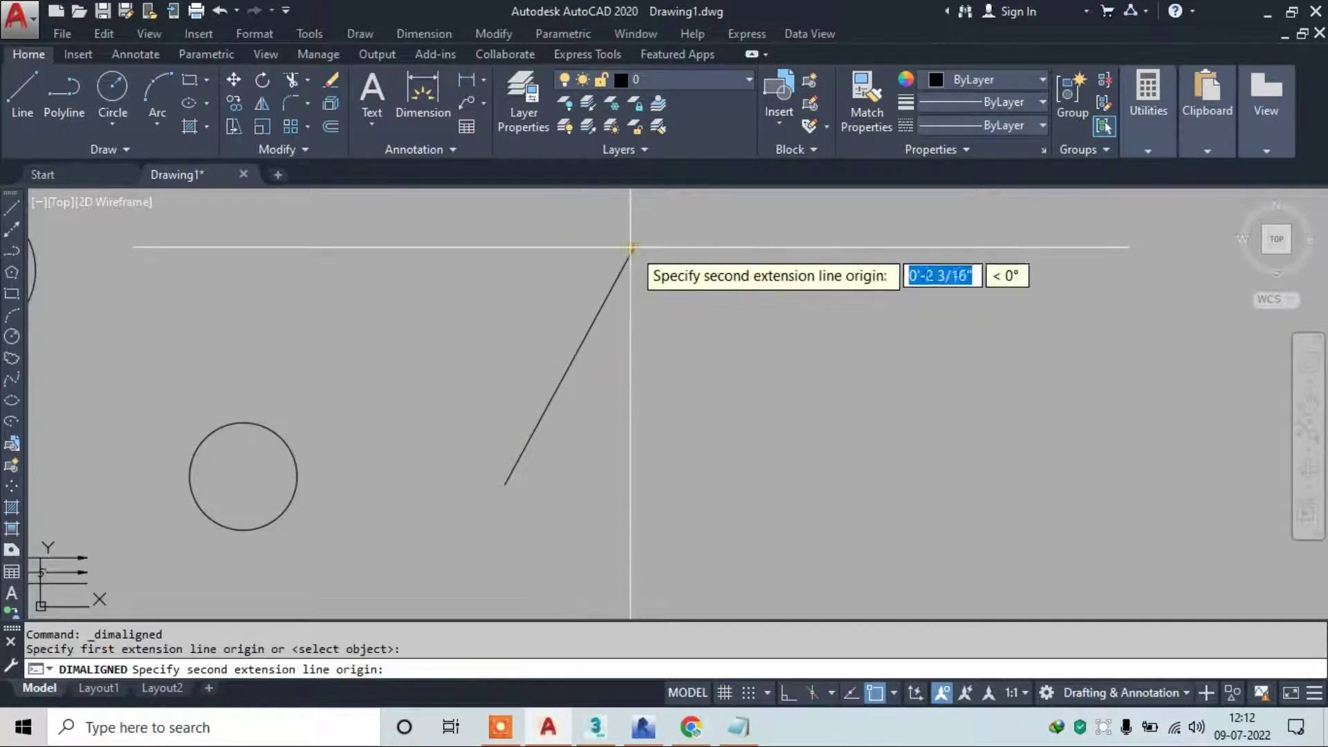
click(505, 483)
click(536, 450)
scroll(507, 393, up, 2)
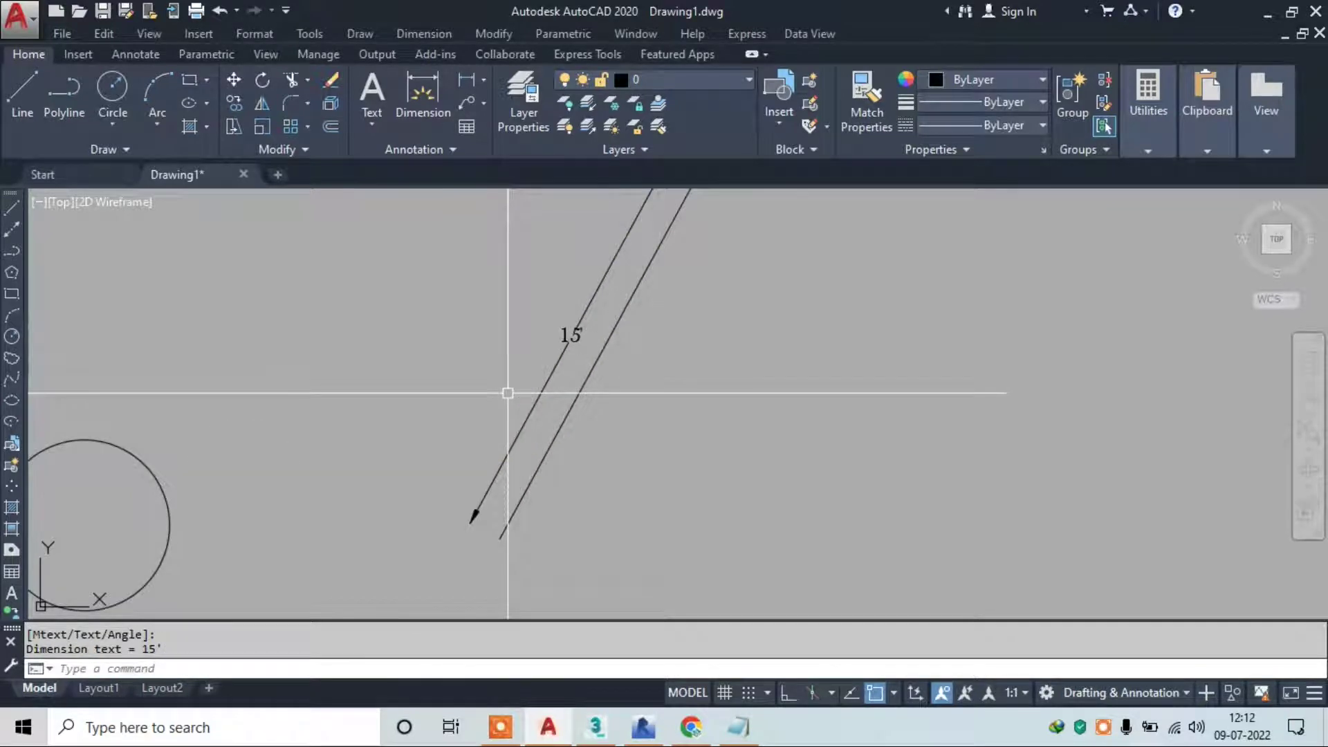
scroll(622, 373, down, 3)
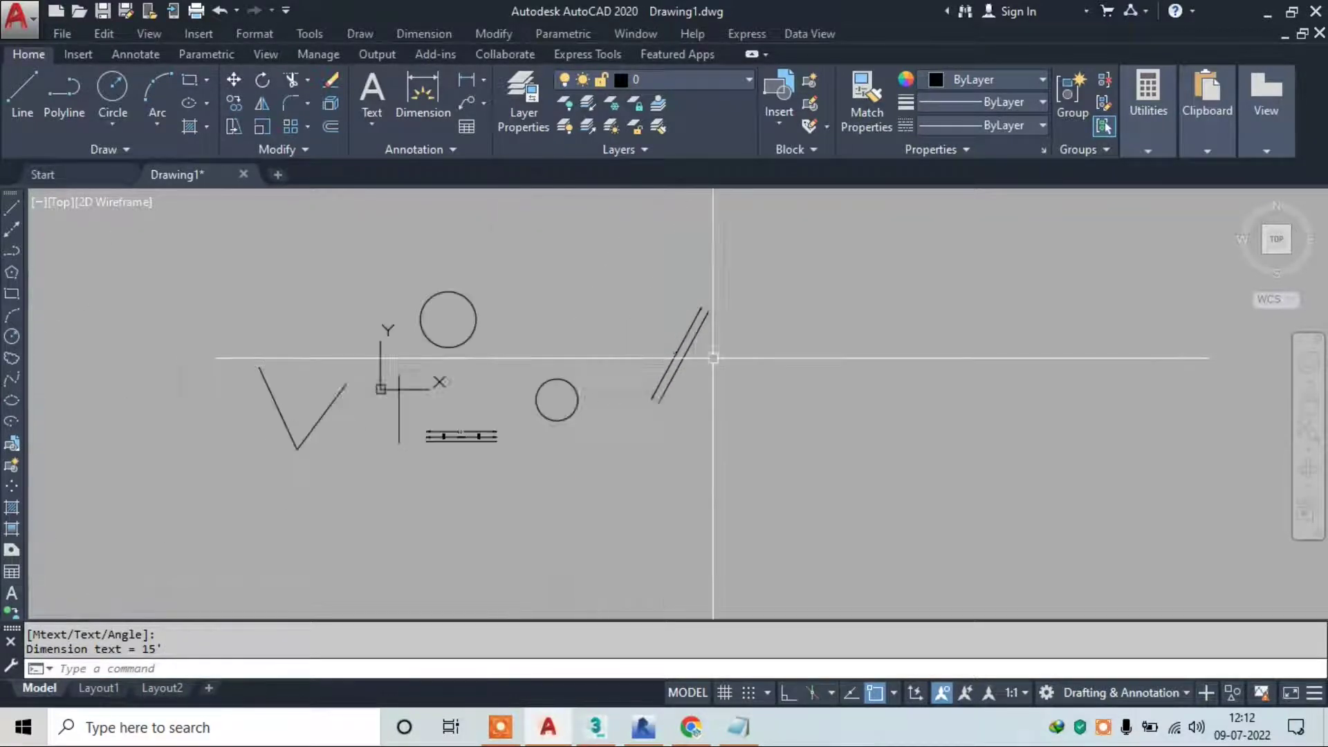
scroll(685, 311, up, 2)
scroll(697, 249, up, 2)
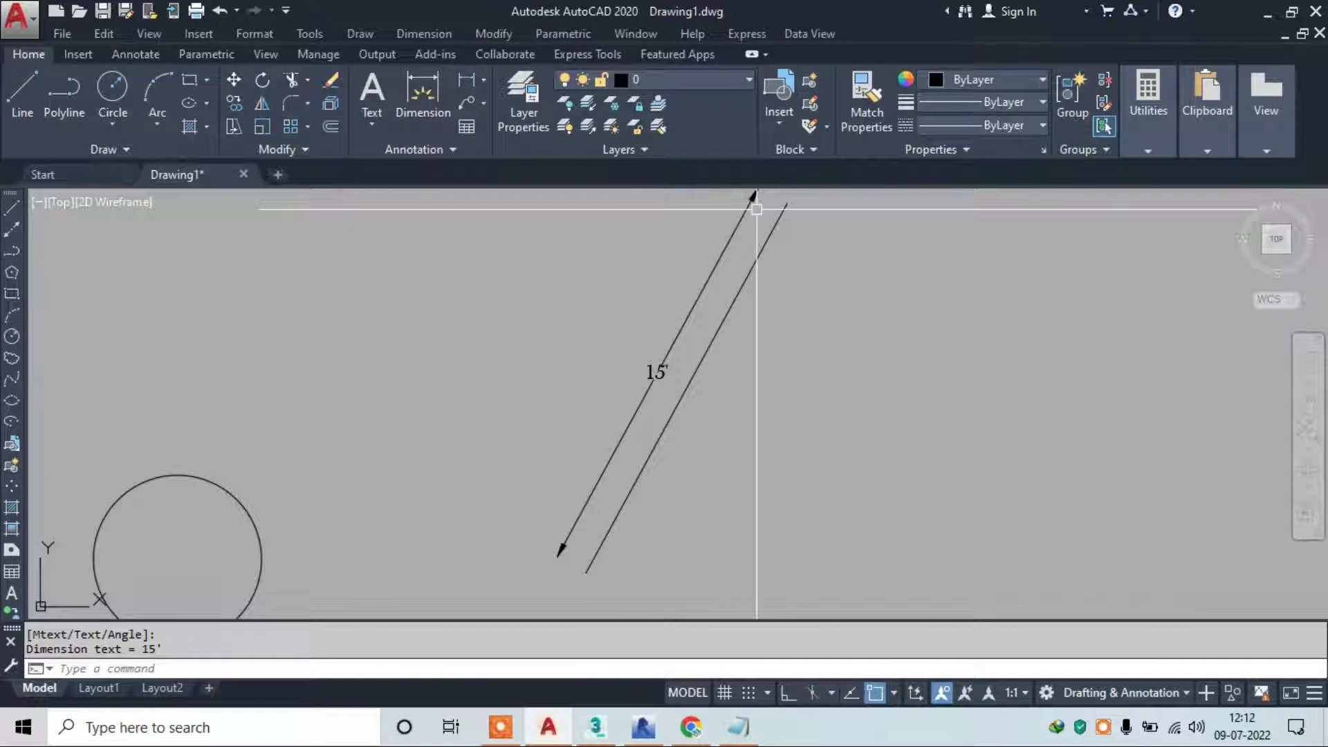
Set the Standard dimension style's text height to 8"
text(D)
key(Return)
click(876, 325)
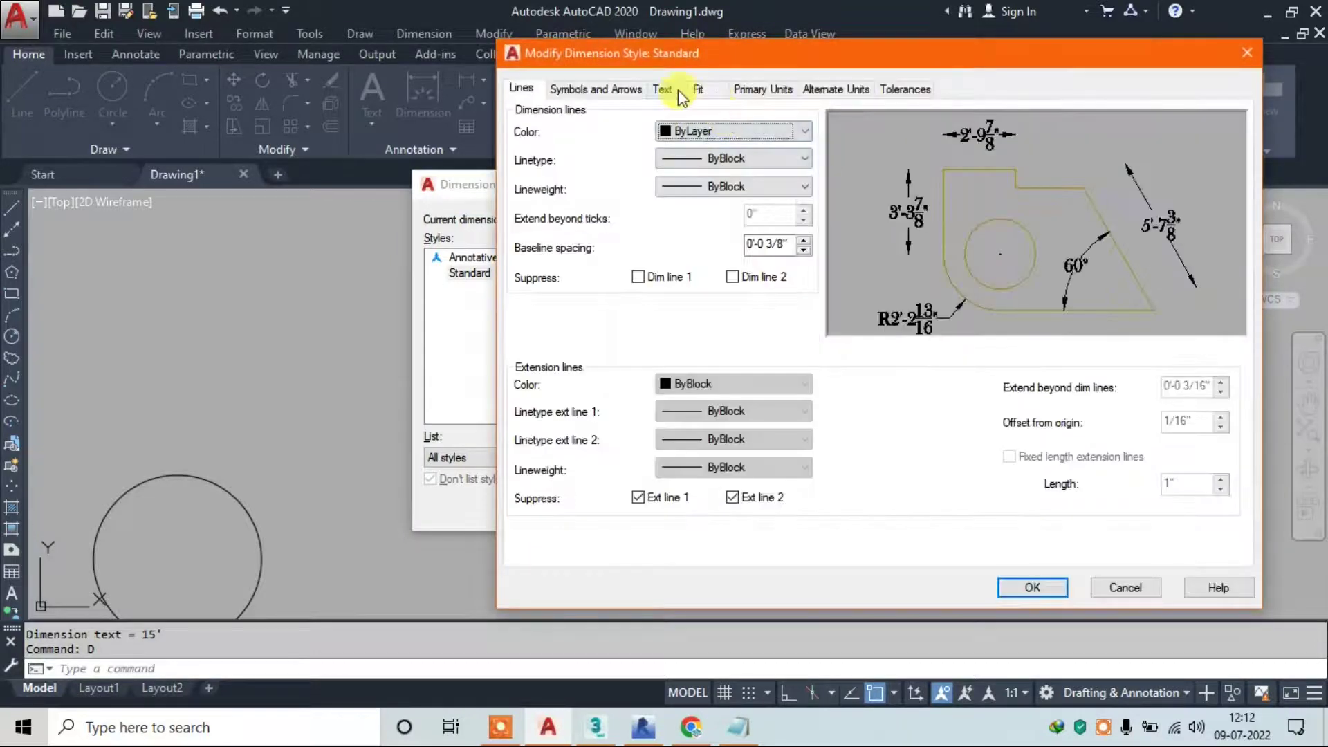
click(674, 90)
double_click(767, 229)
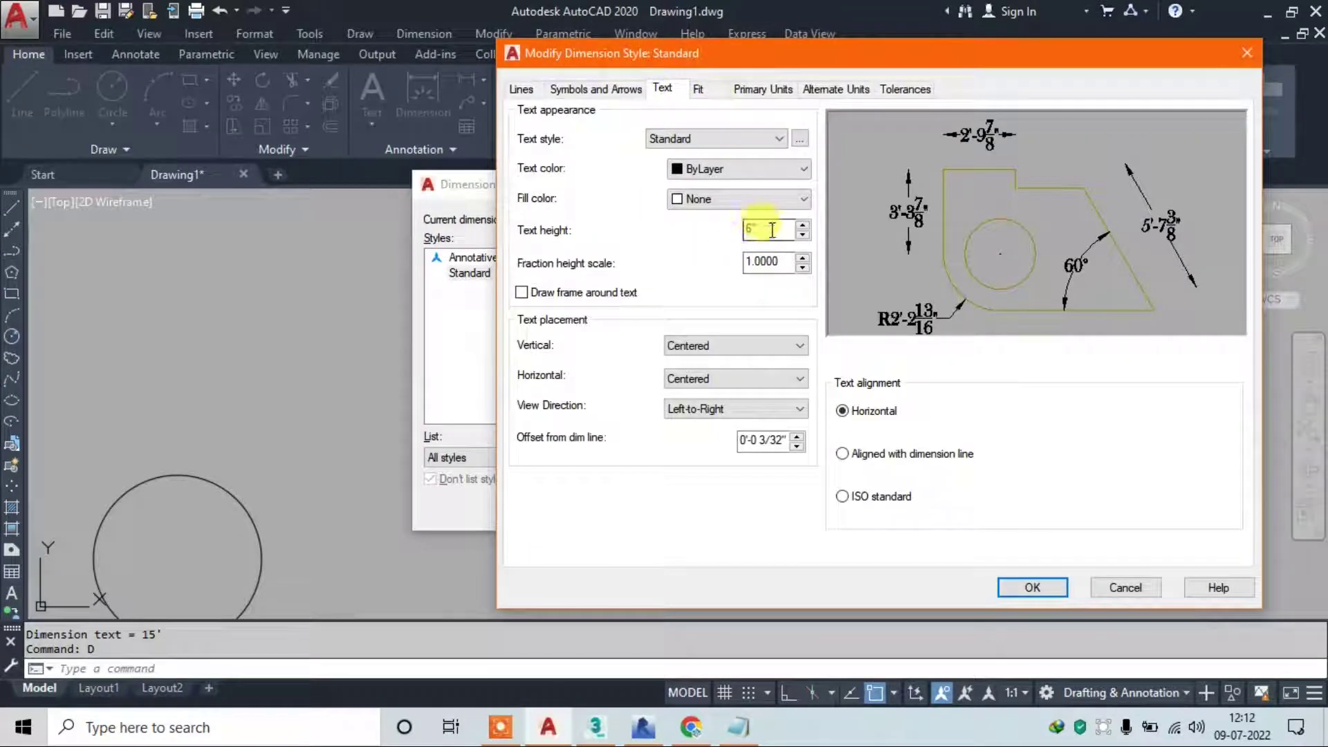
text(8)
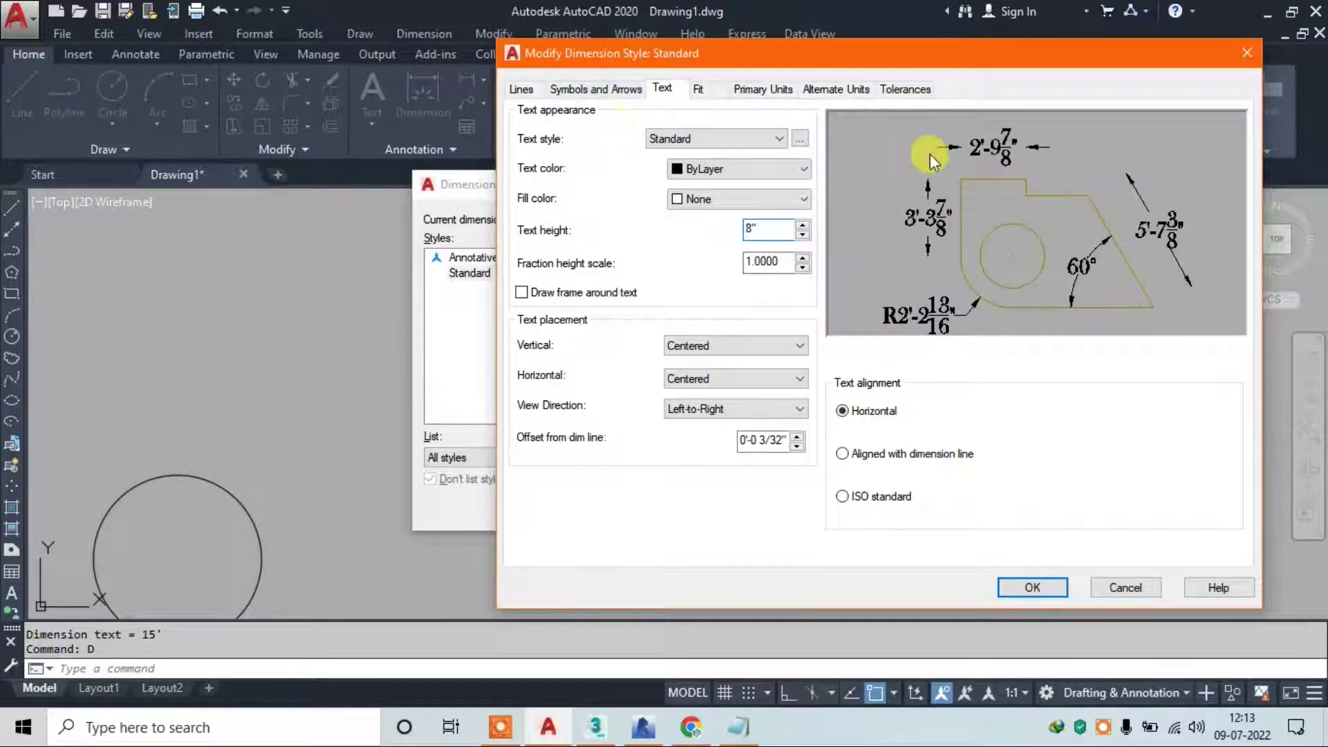
Set the arrow size to 7" and close both dimension style dialogs
click(598, 88)
double_click(532, 284)
text(")
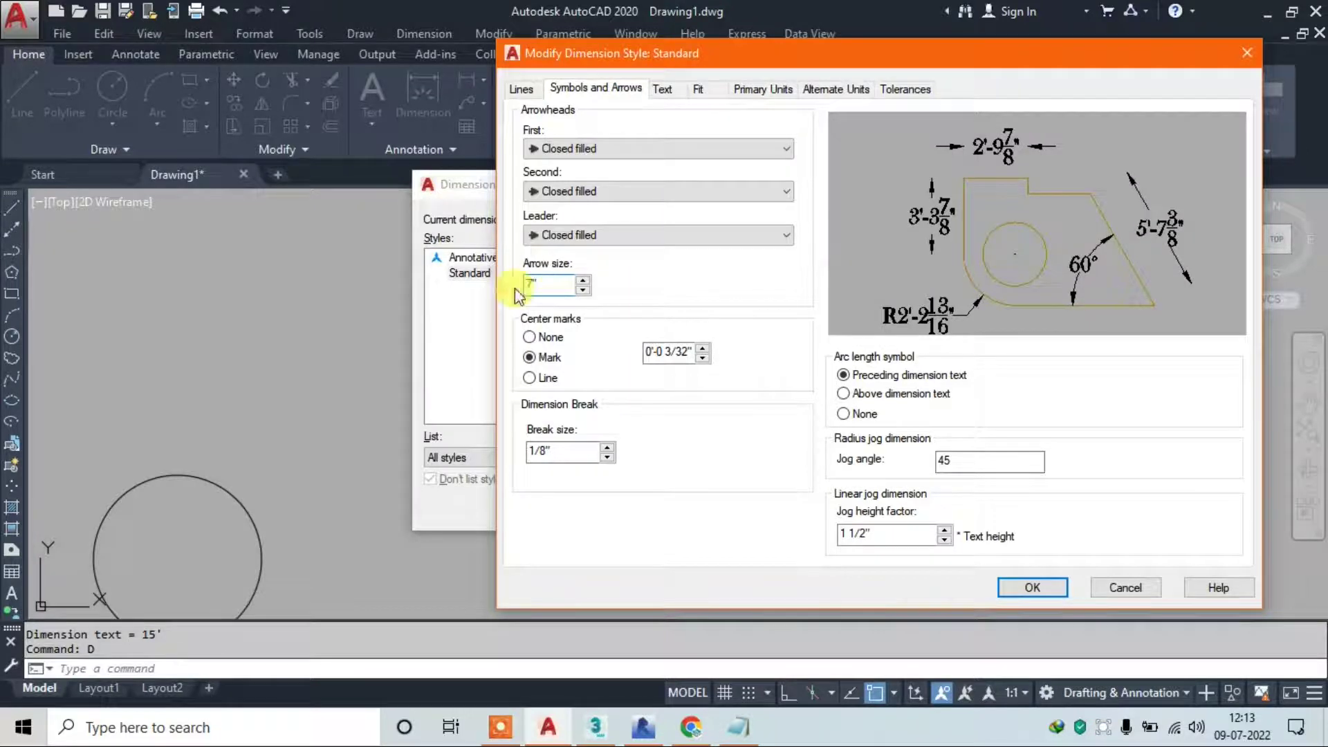
click(1035, 585)
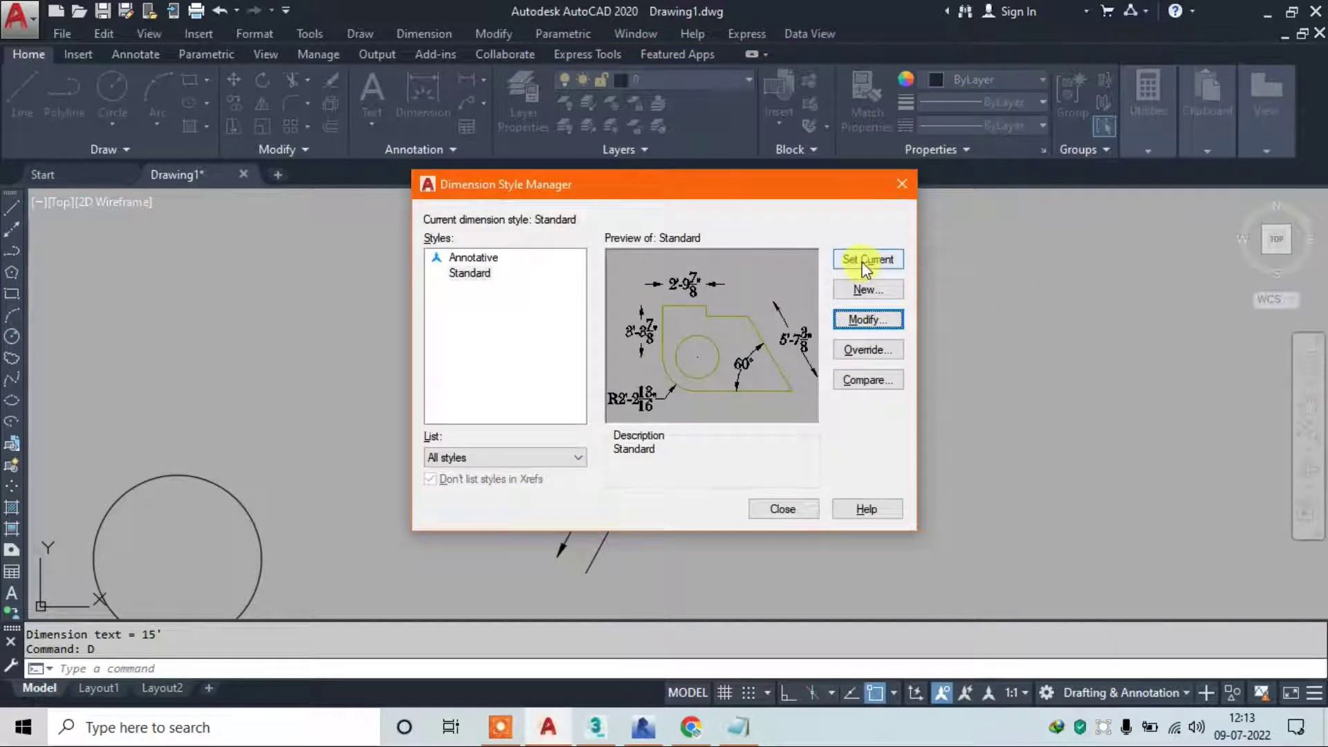
click(780, 511)
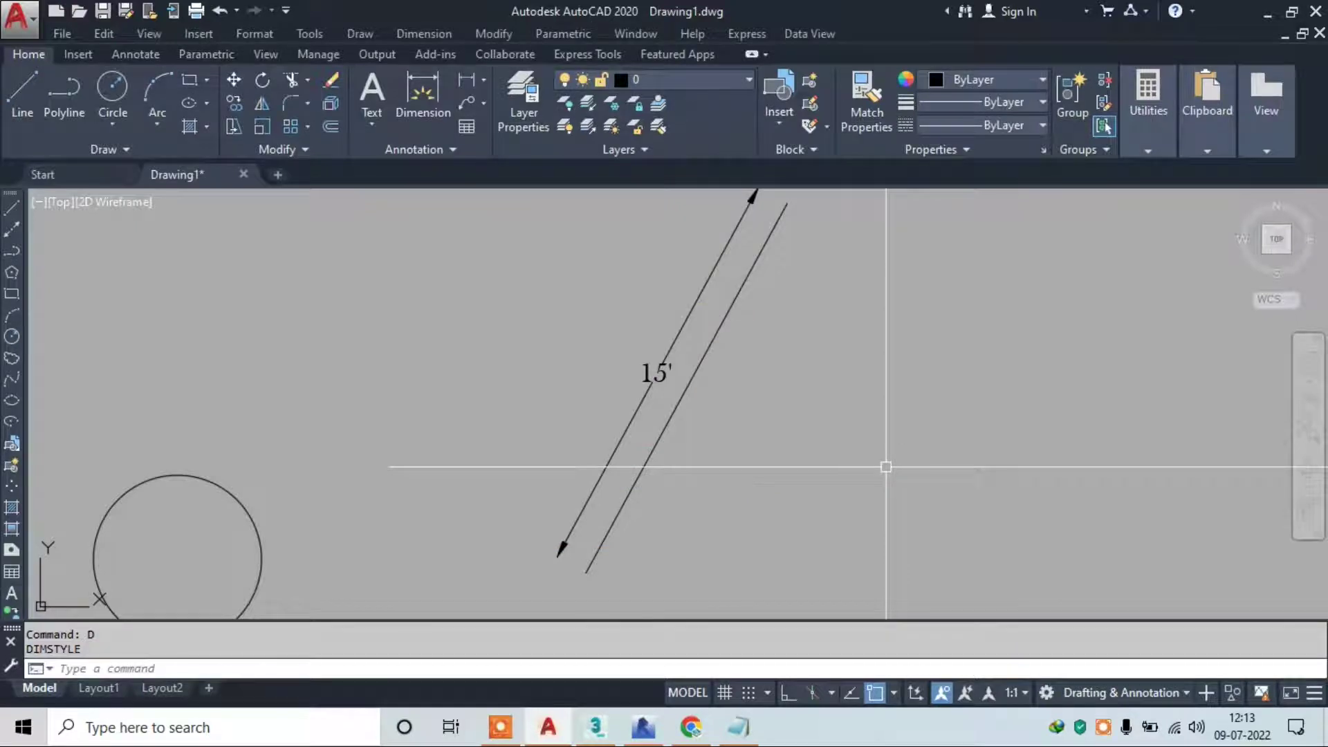
Draw a three-point arc to the right of the circle
click(424, 33)
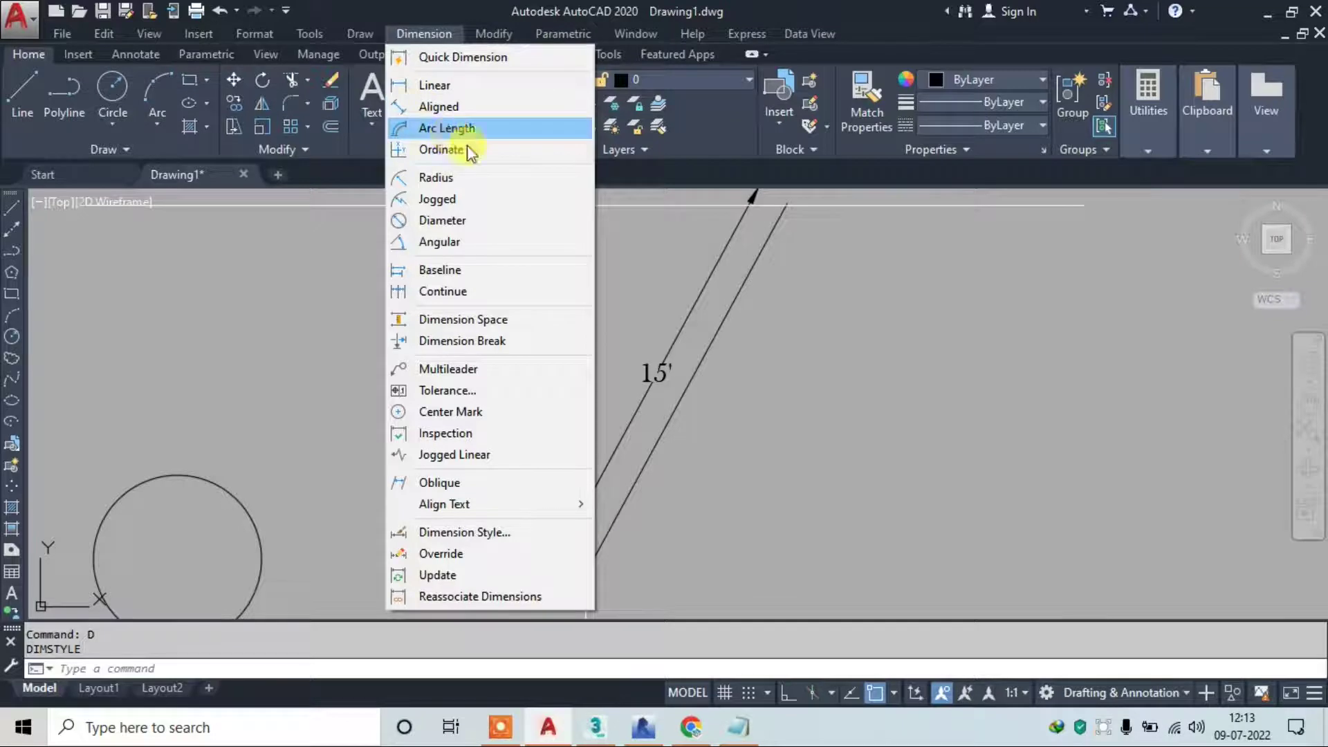
click(812, 356)
text(a)
key(Return)
click(797, 355)
click(942, 319)
click(1038, 361)
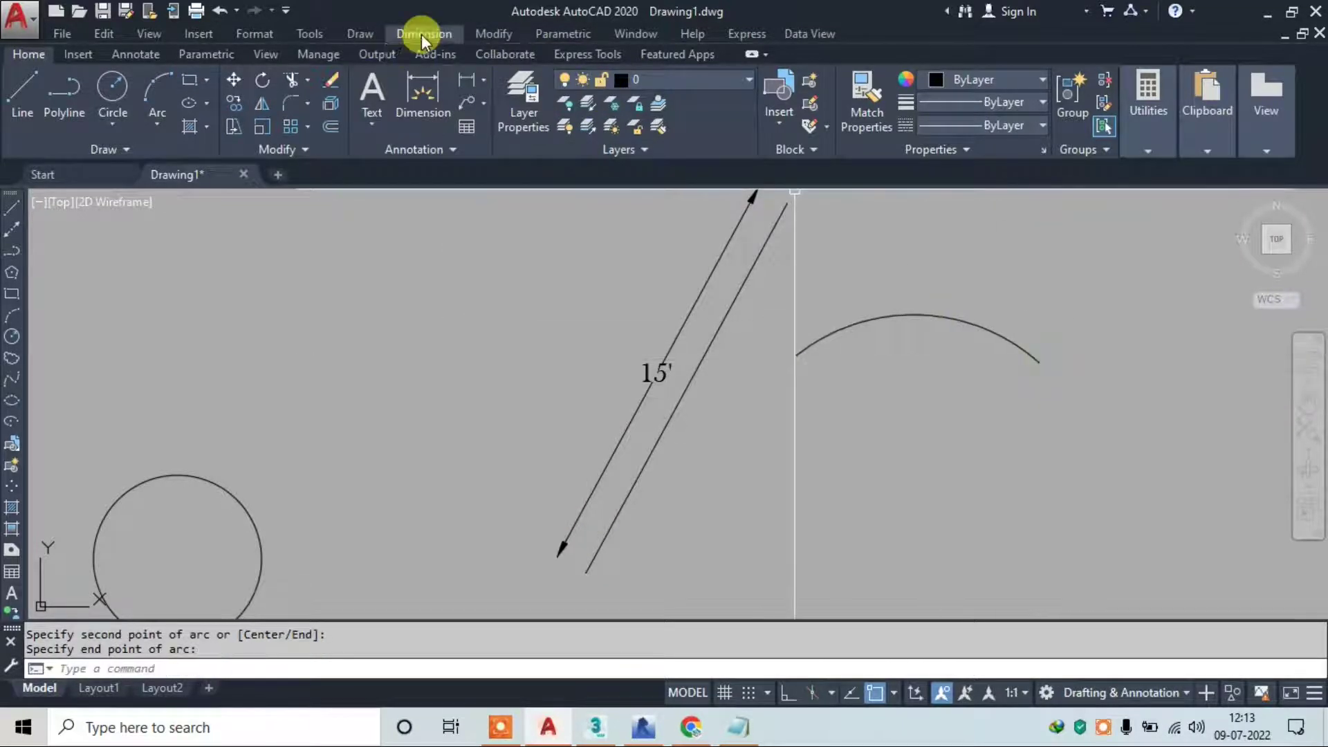
Add a 9'-5 1/16" arc-length dimension above the new arc
click(424, 33)
click(503, 128)
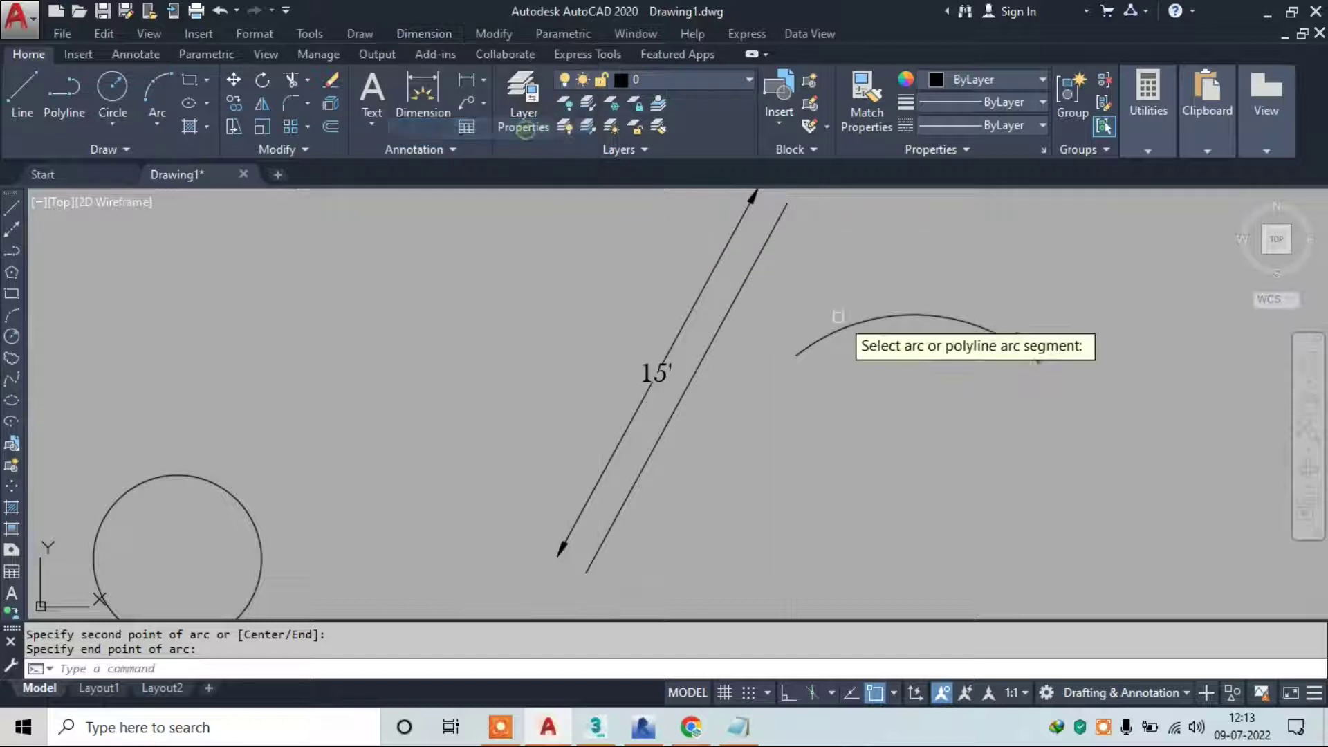
click(847, 331)
click(846, 294)
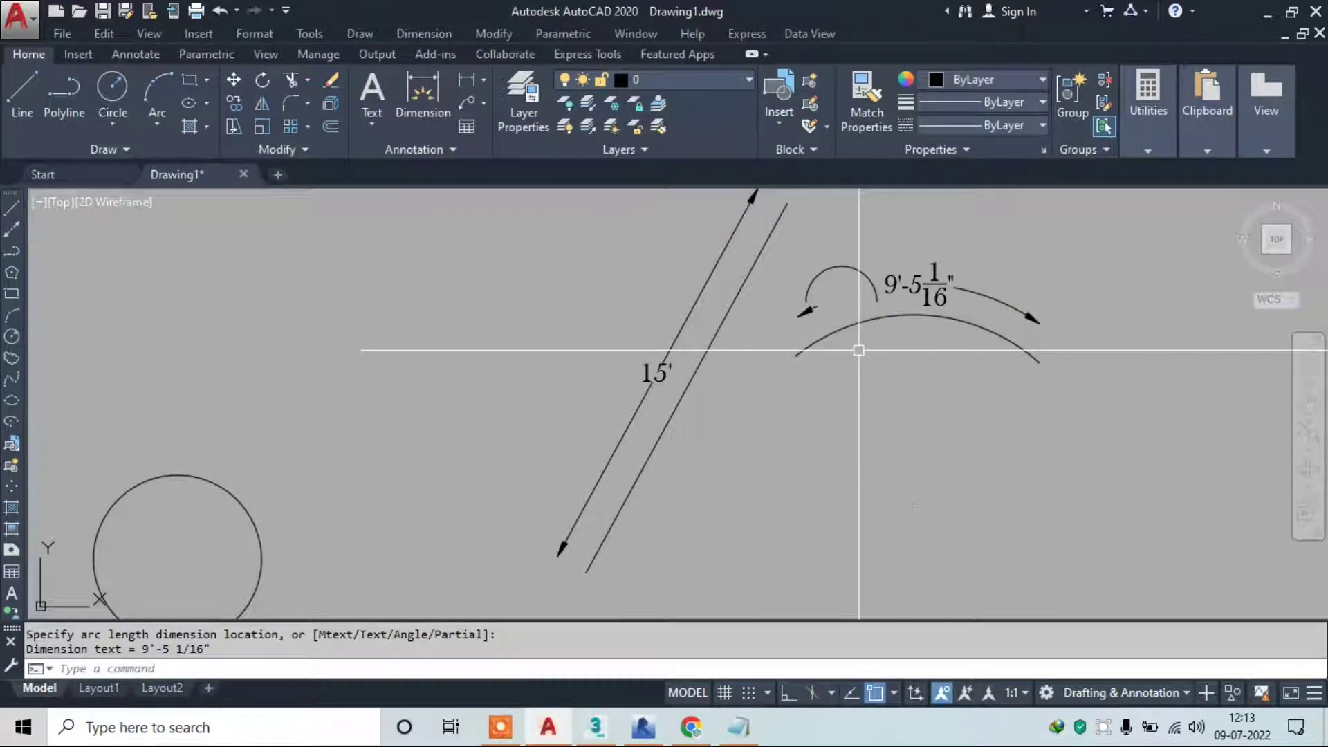
Dimension the circle's radius as R4', with the label outside to the right
click(421, 33)
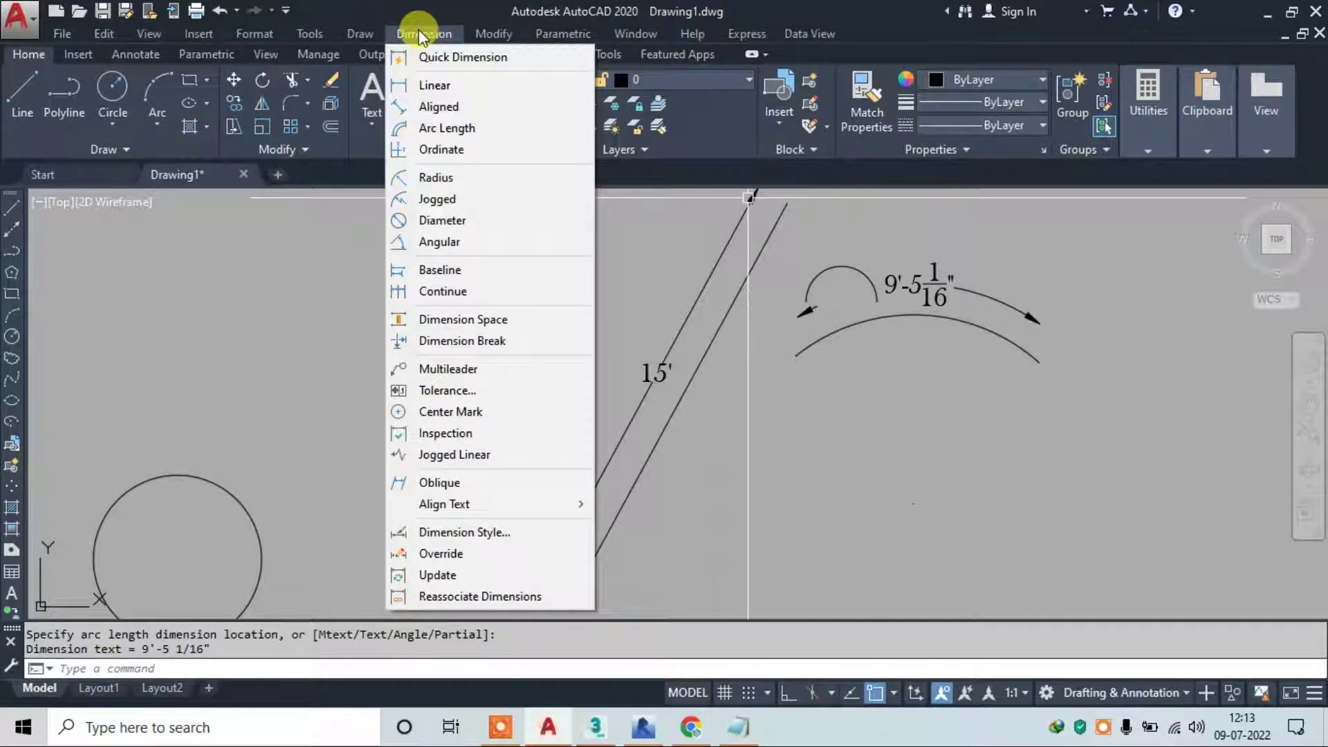
click(490, 181)
scroll(785, 305, down, 3)
scroll(778, 304, down, 5)
scroll(592, 309, up, 6)
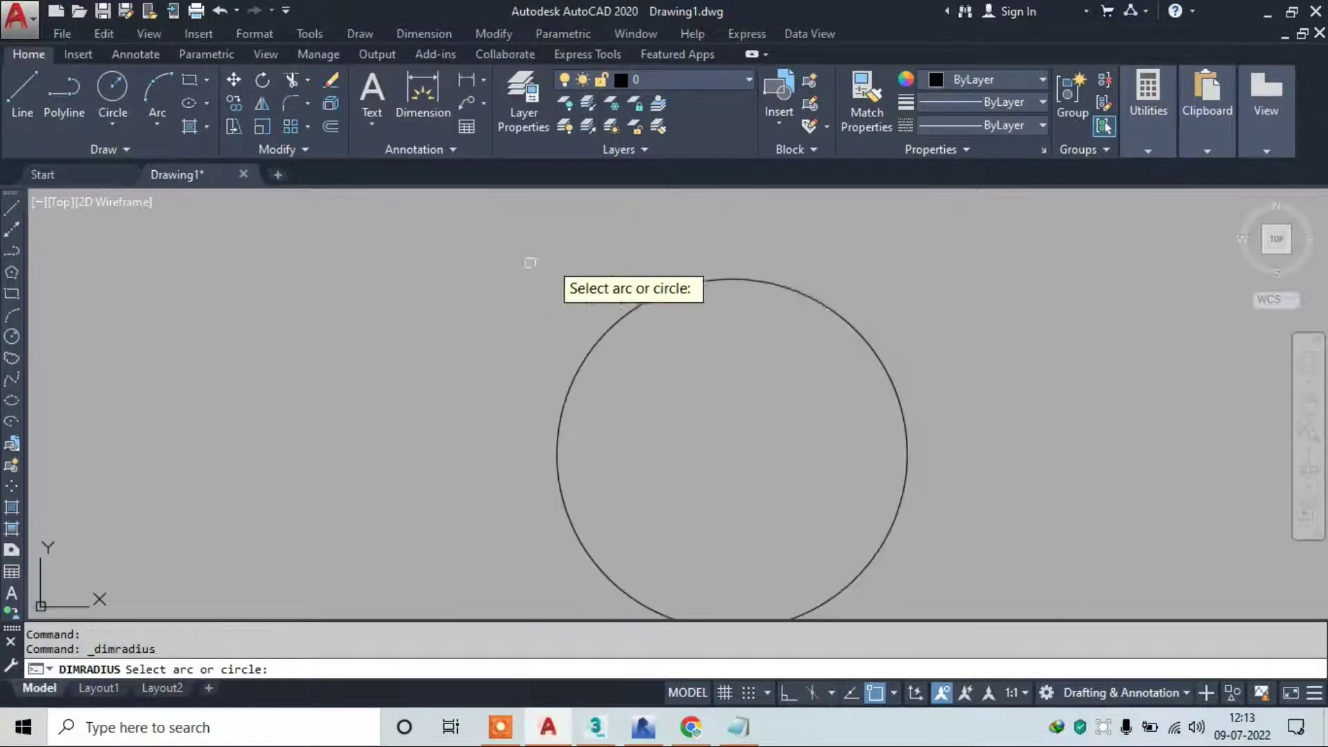
click(750, 280)
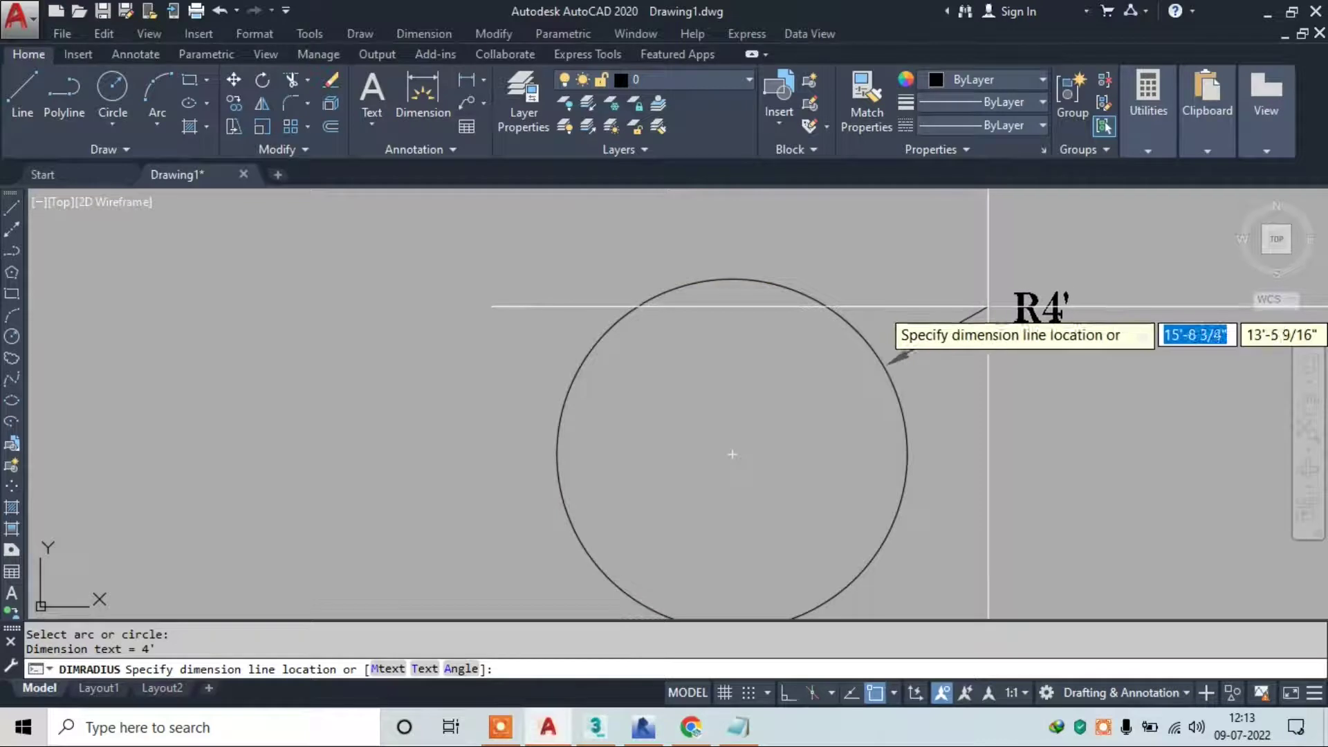
click(988, 305)
Add the circle's Ø8' diameter dimension, placed above the radius label
click(423, 33)
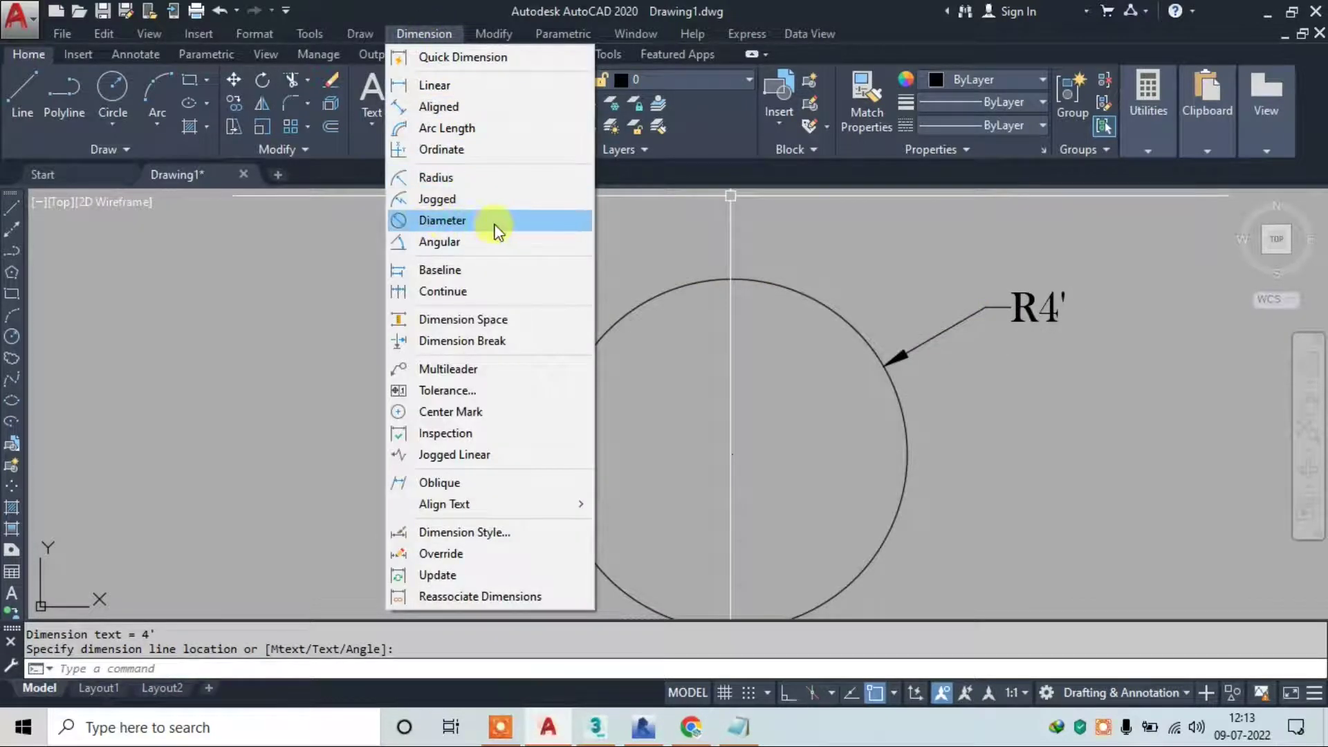
click(515, 222)
click(682, 286)
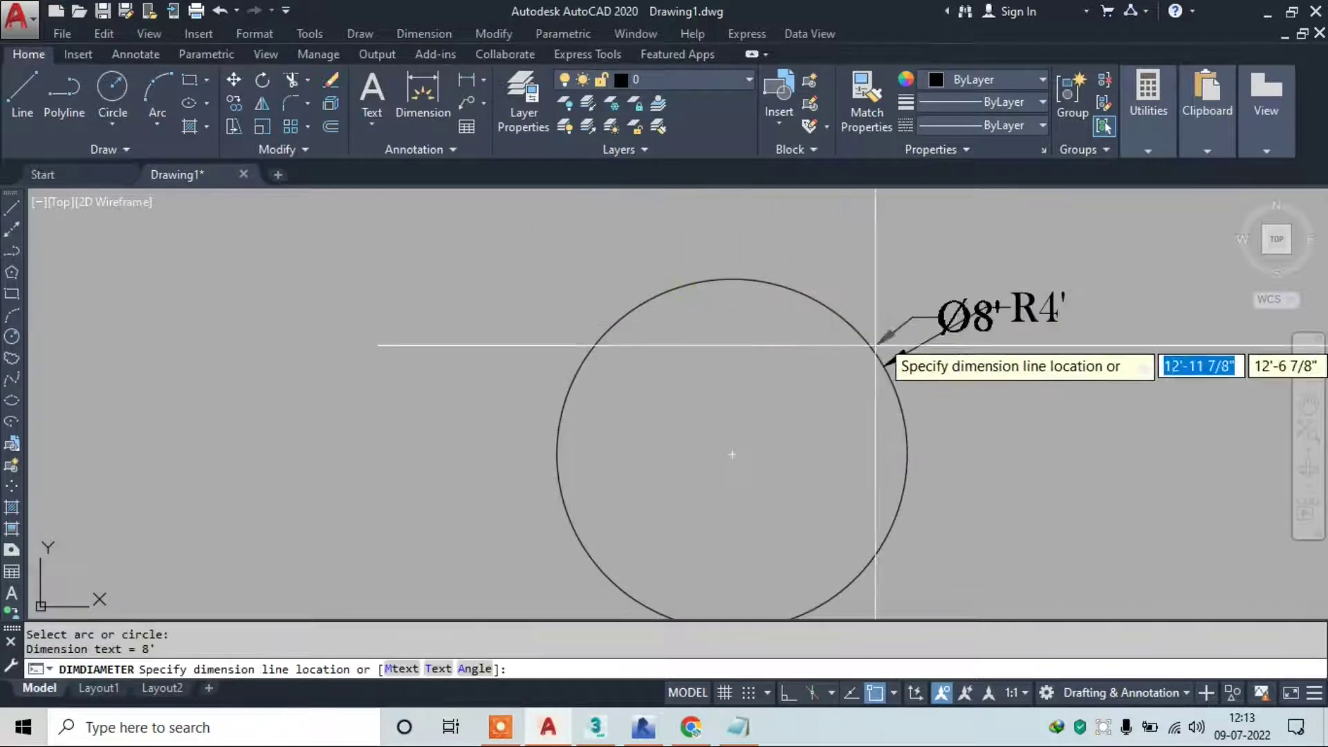
click(982, 245)
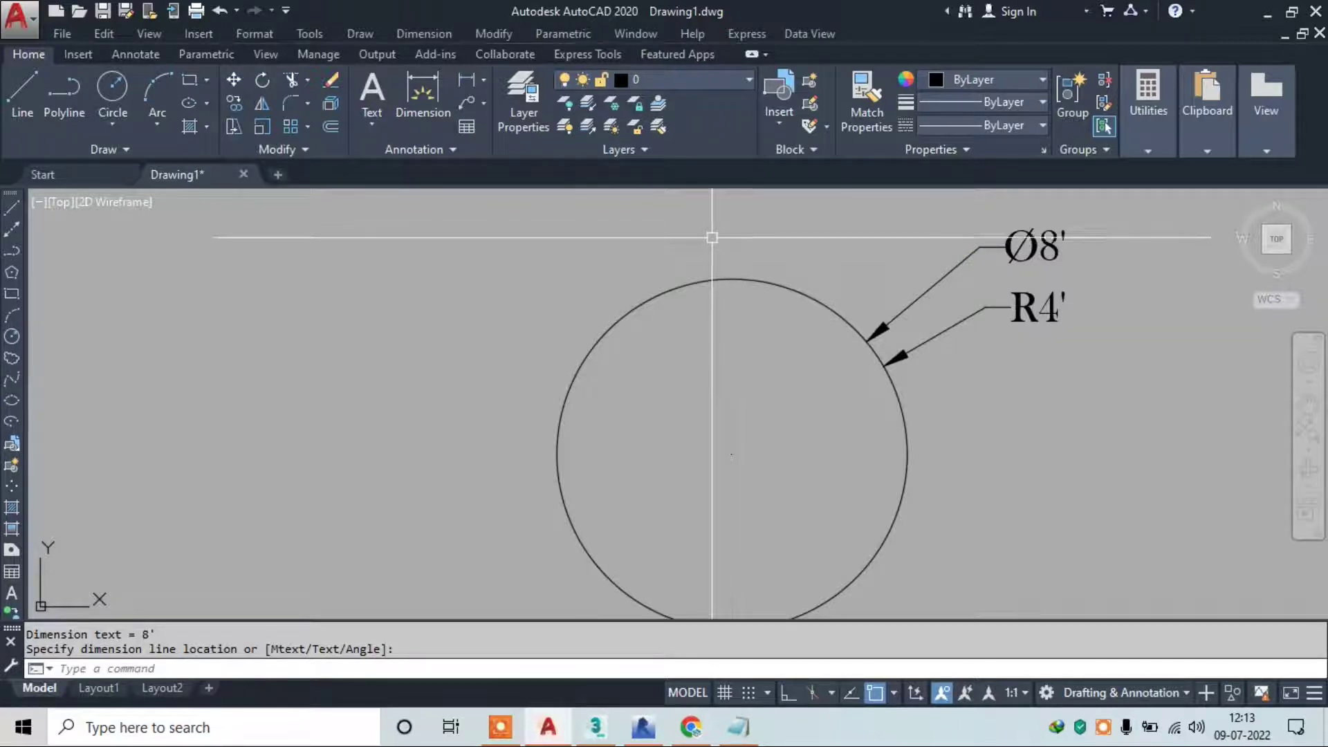
click(433, 32)
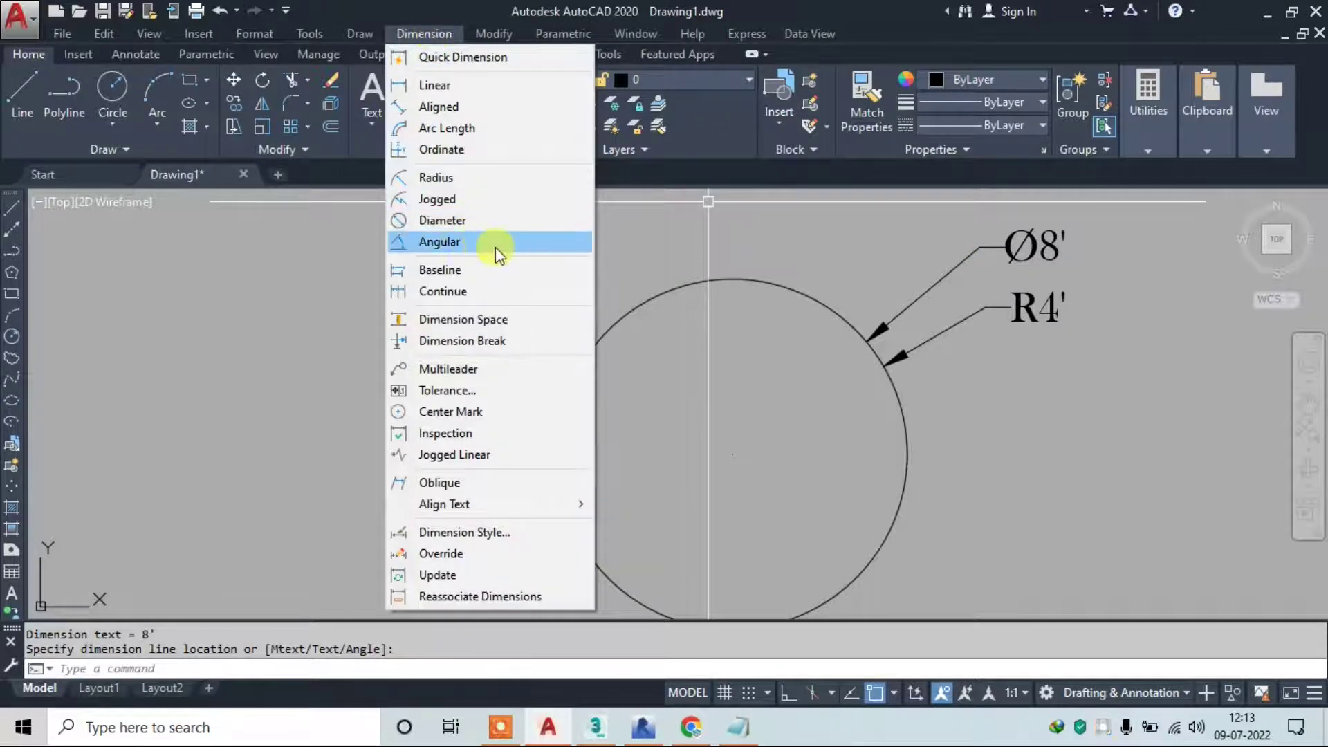
Dimension the 62° angle between the two lines of the V, labelled inside it
click(482, 243)
scroll(429, 364, up, 4)
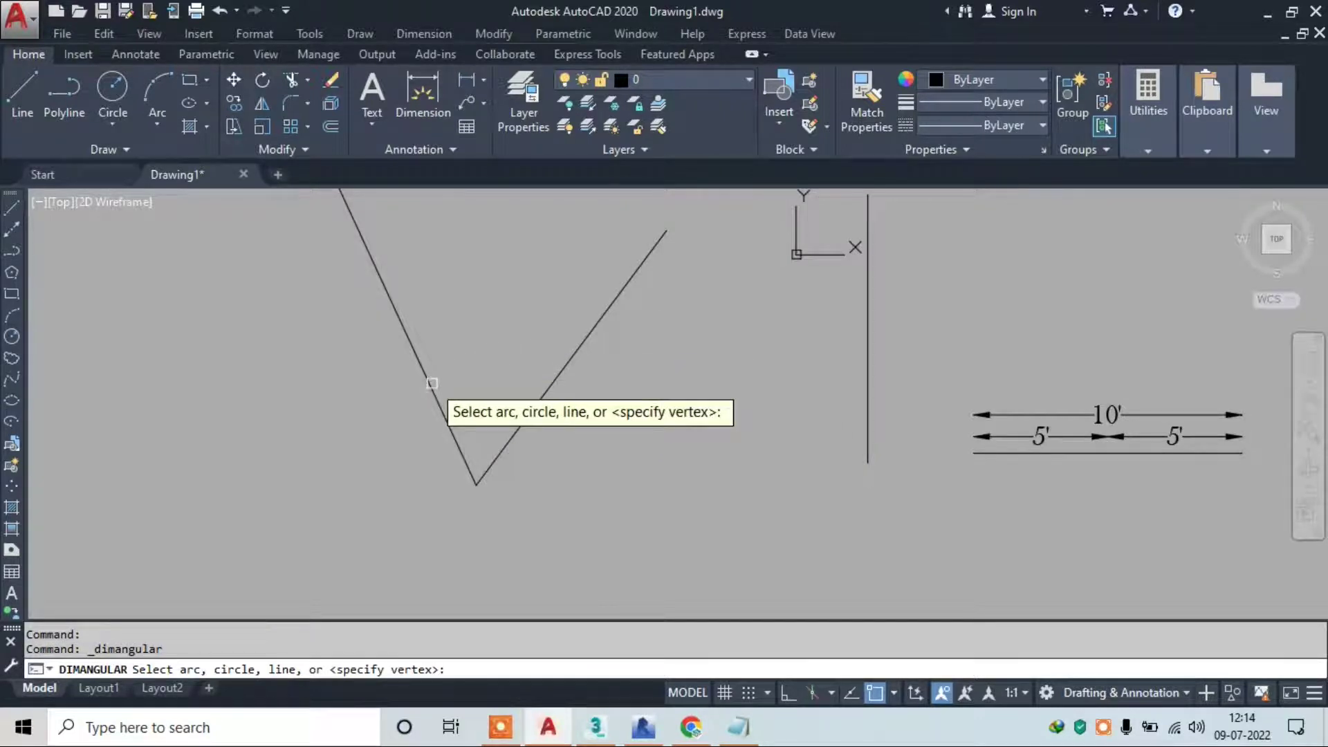
click(429, 379)
click(551, 379)
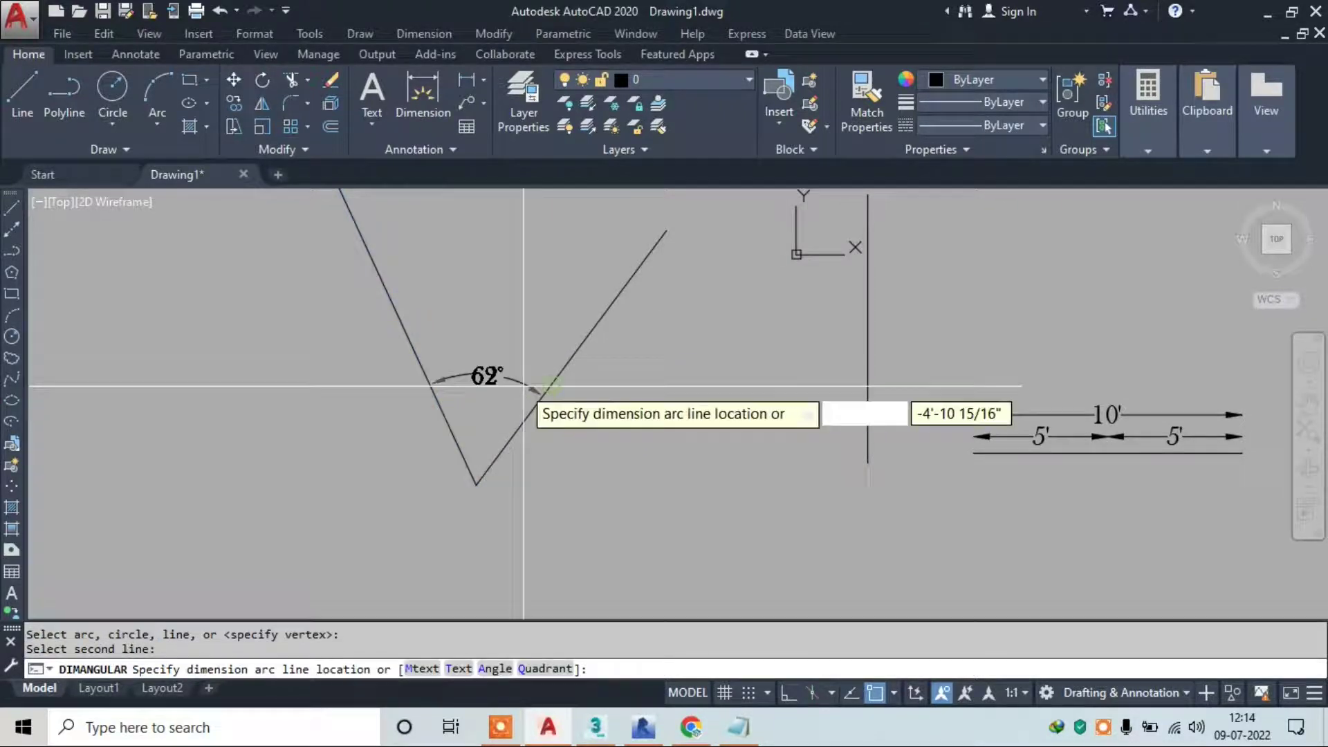
click(507, 344)
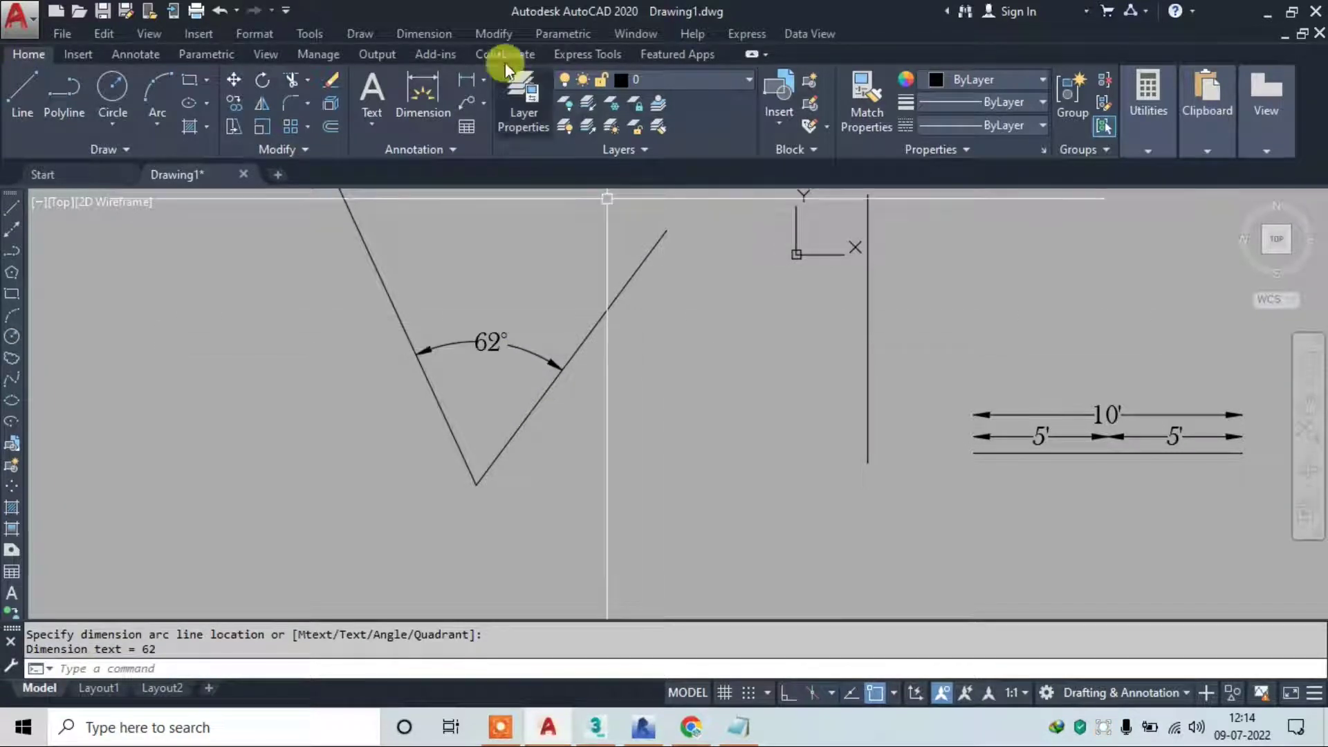
click(448, 36)
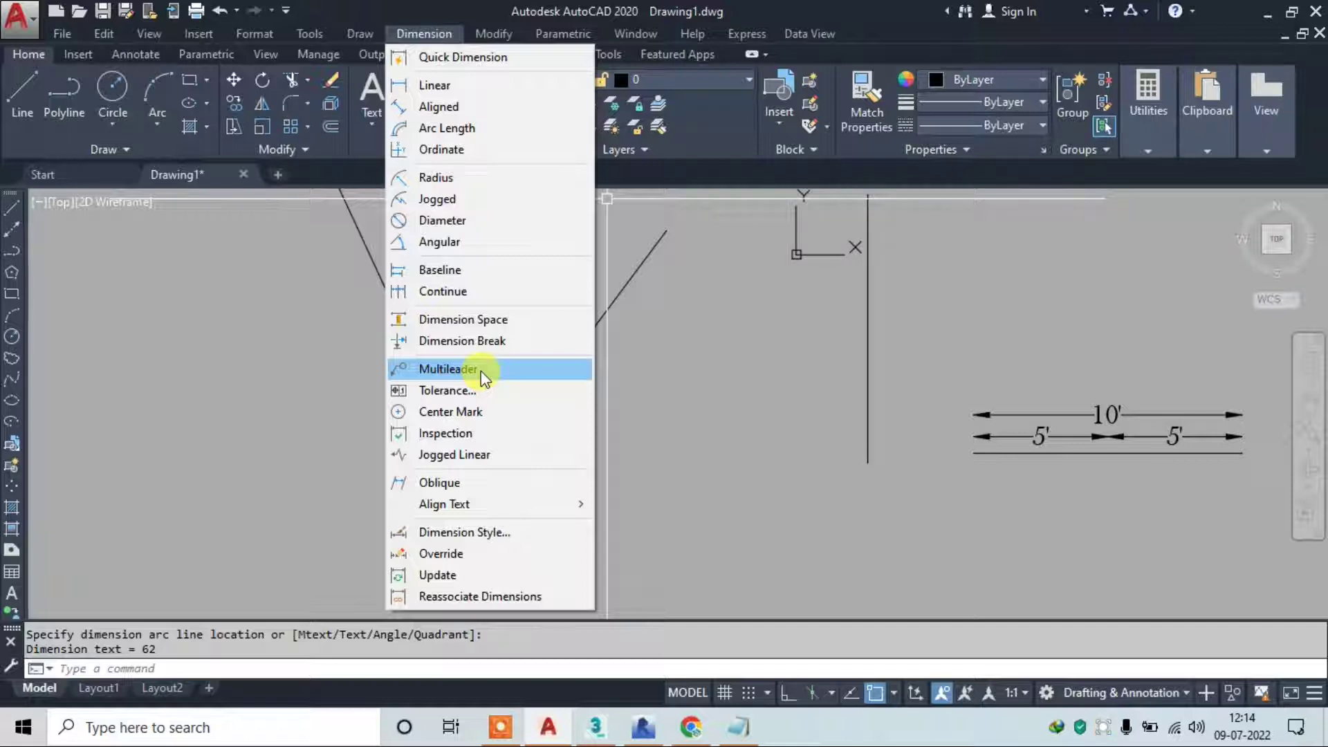
Start a multileader with its arrow at the top of the circle
click(481, 373)
scroll(564, 449, down, 3)
scroll(809, 376, up, 2)
scroll(731, 460, up, 4)
click(704, 444)
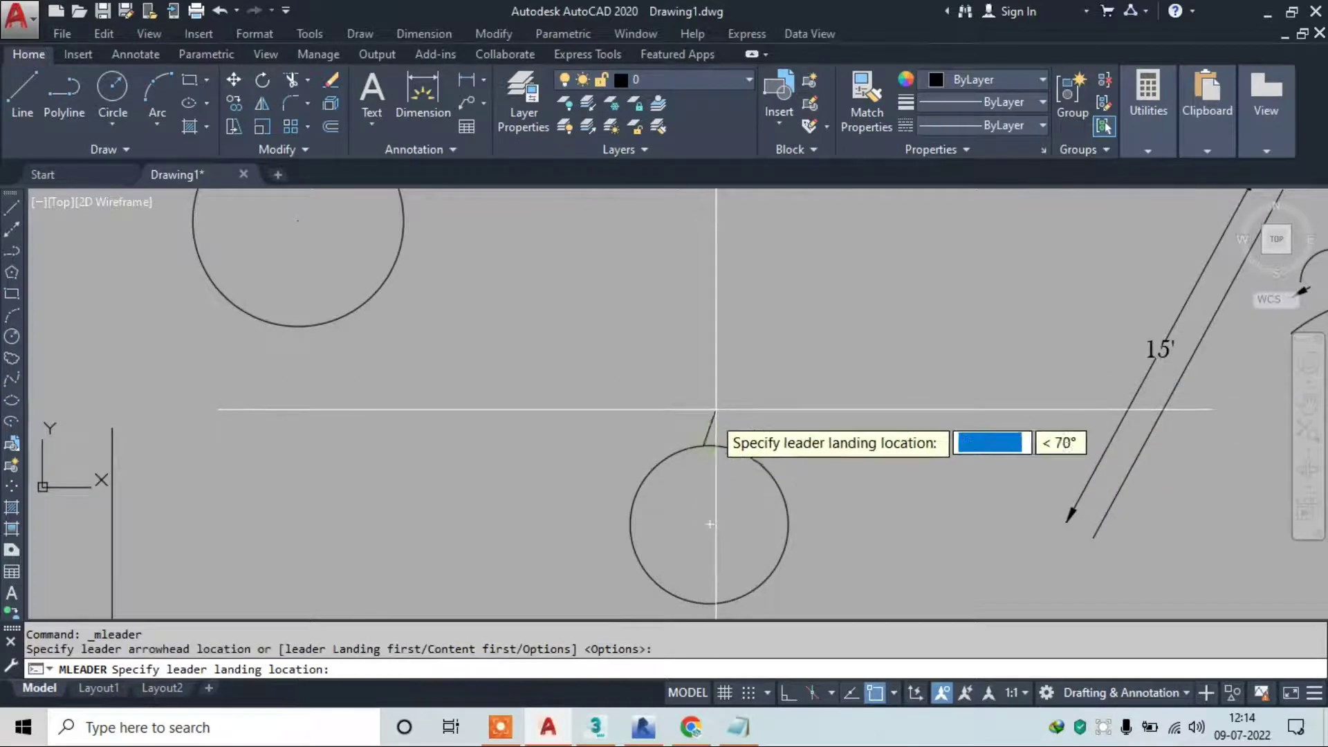
scroll(712, 415, up, 3)
click(704, 440)
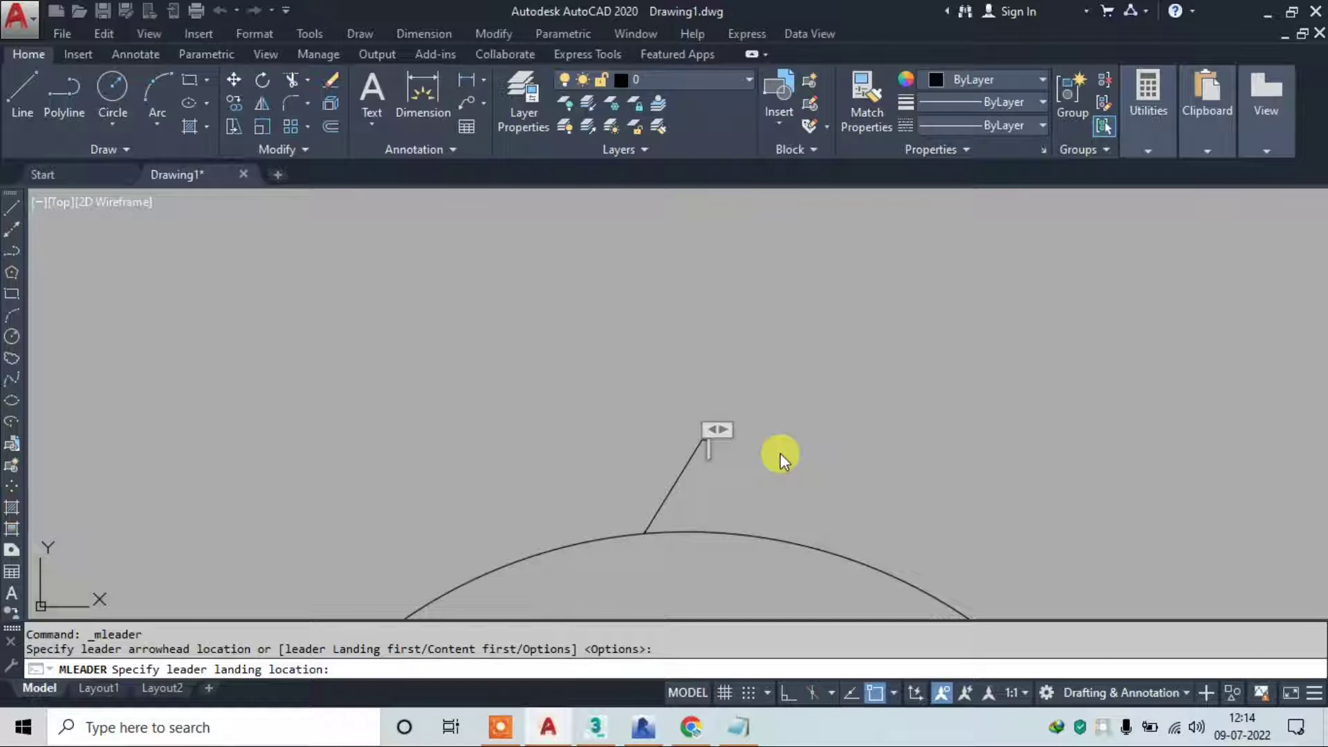
Enter the note 'BLOCK C WITH CONCRETE / GRADE M-30' at text height 4
text(BLOC)
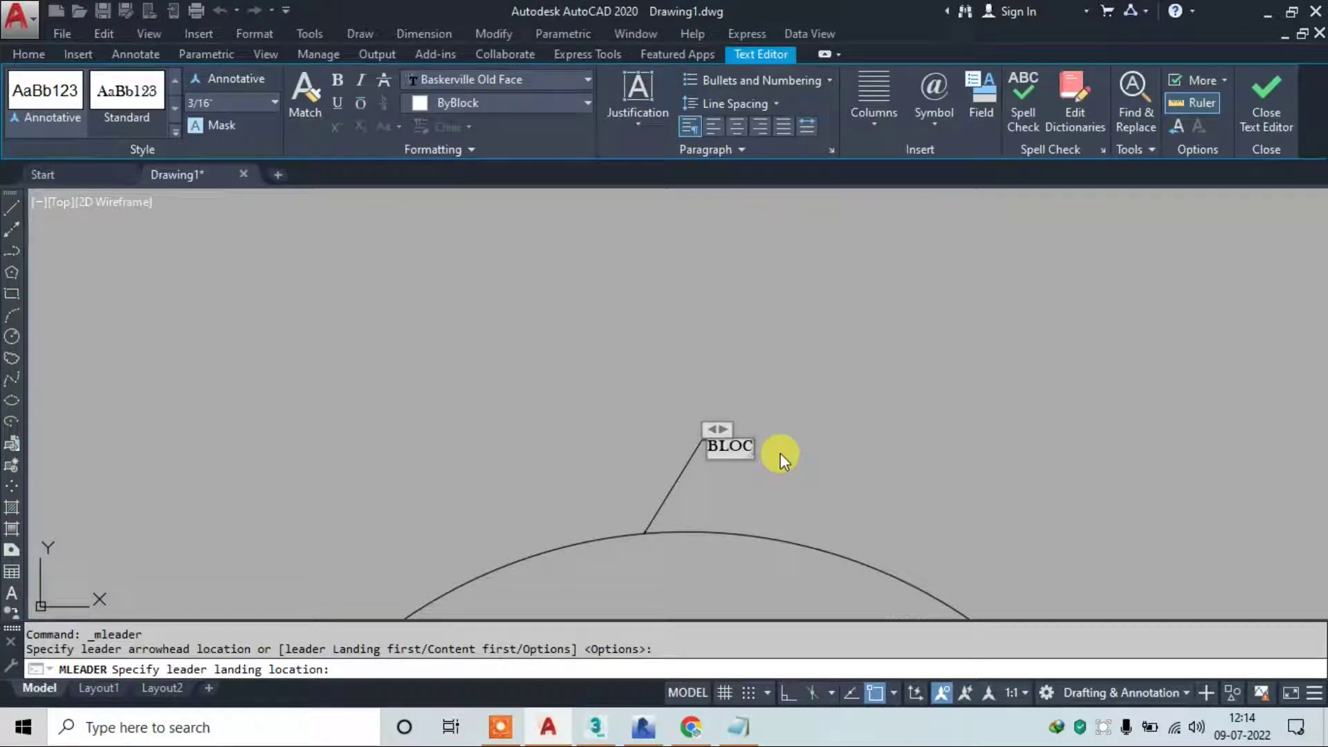
text(K C WITH CONCRETE)
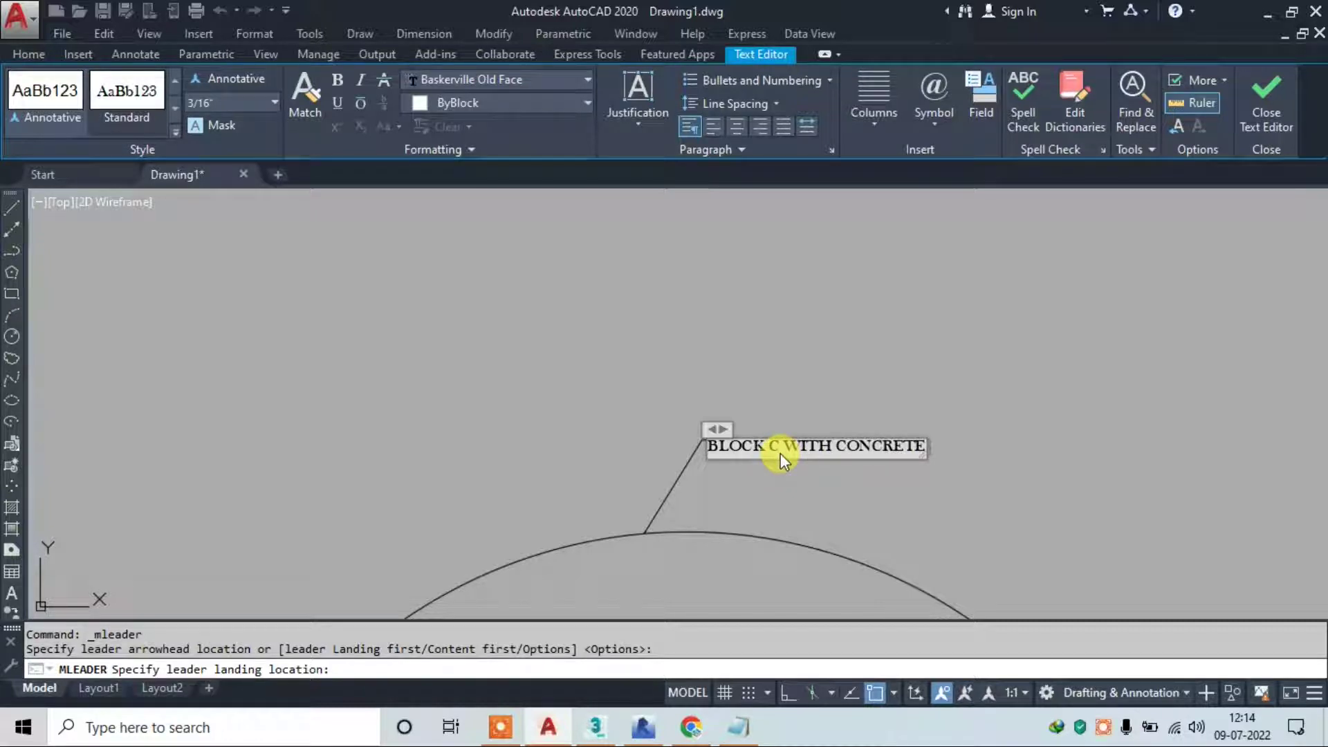
key(Return)
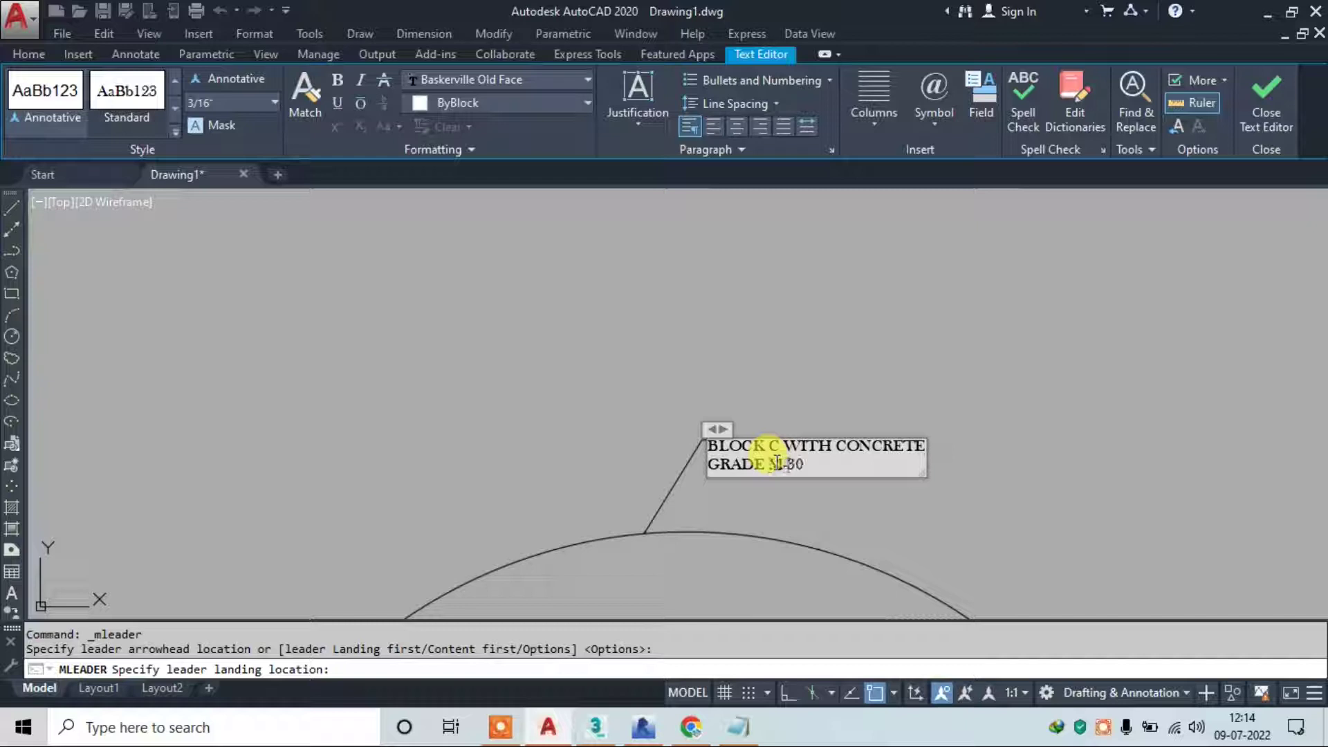
key(ctrl+a)
scroll(777, 462, up, 4)
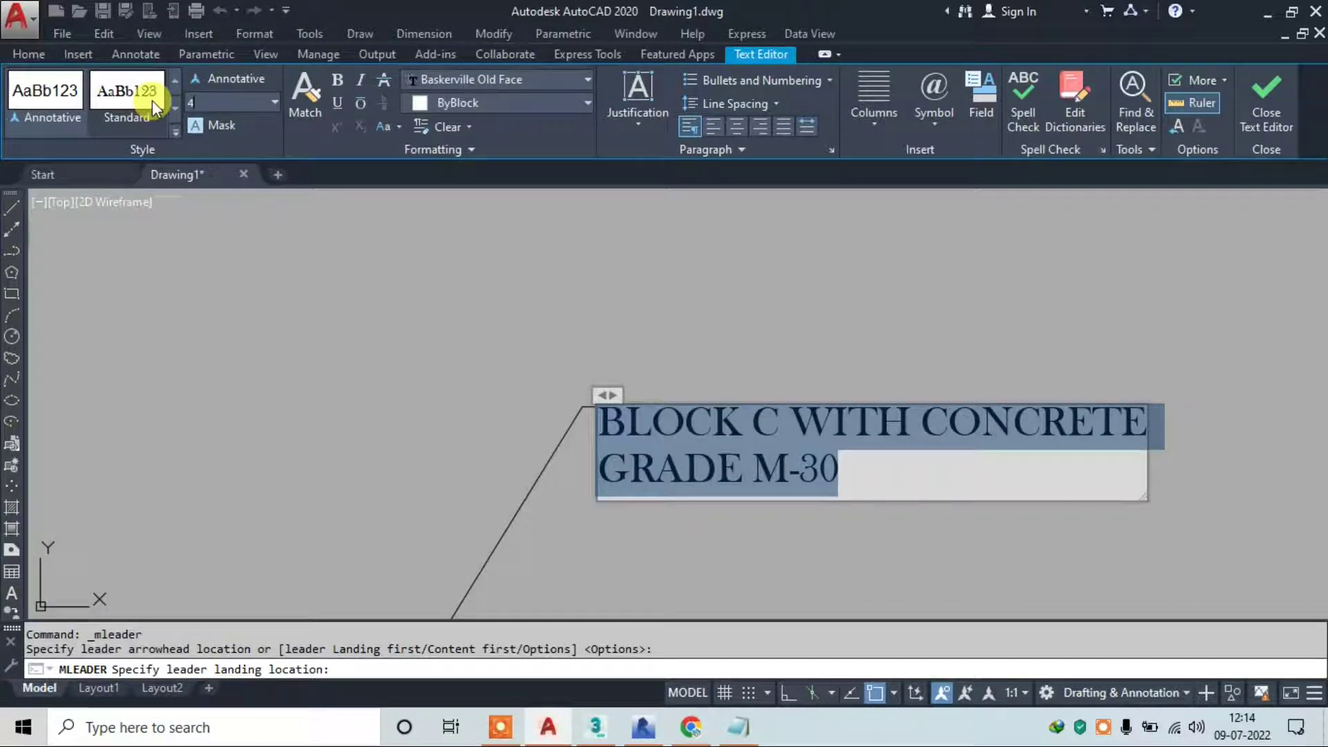
key(Return)
click(1267, 97)
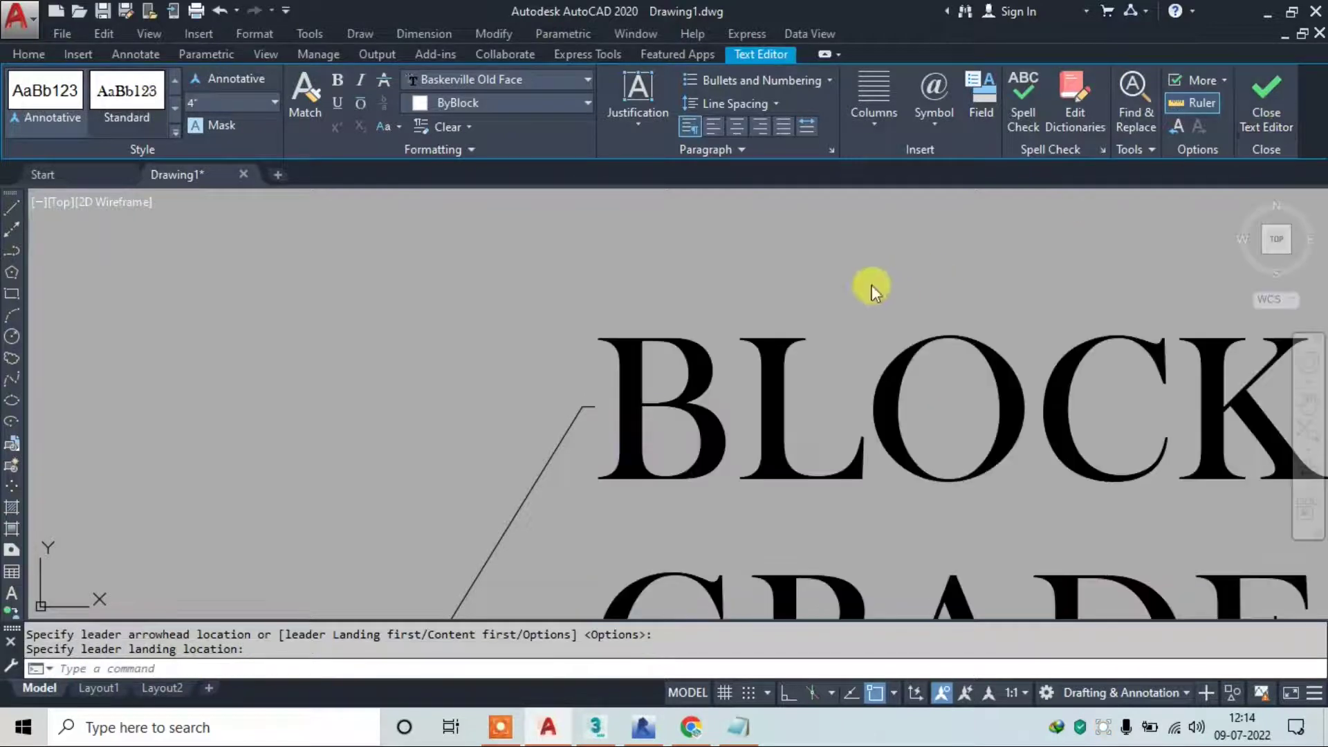
Try moving the note up and right of the circle, then cancel the move
scroll(865, 289, down, 2)
scroll(802, 308, down, 1)
scroll(593, 380, down, 1)
click(496, 377)
click(611, 290)
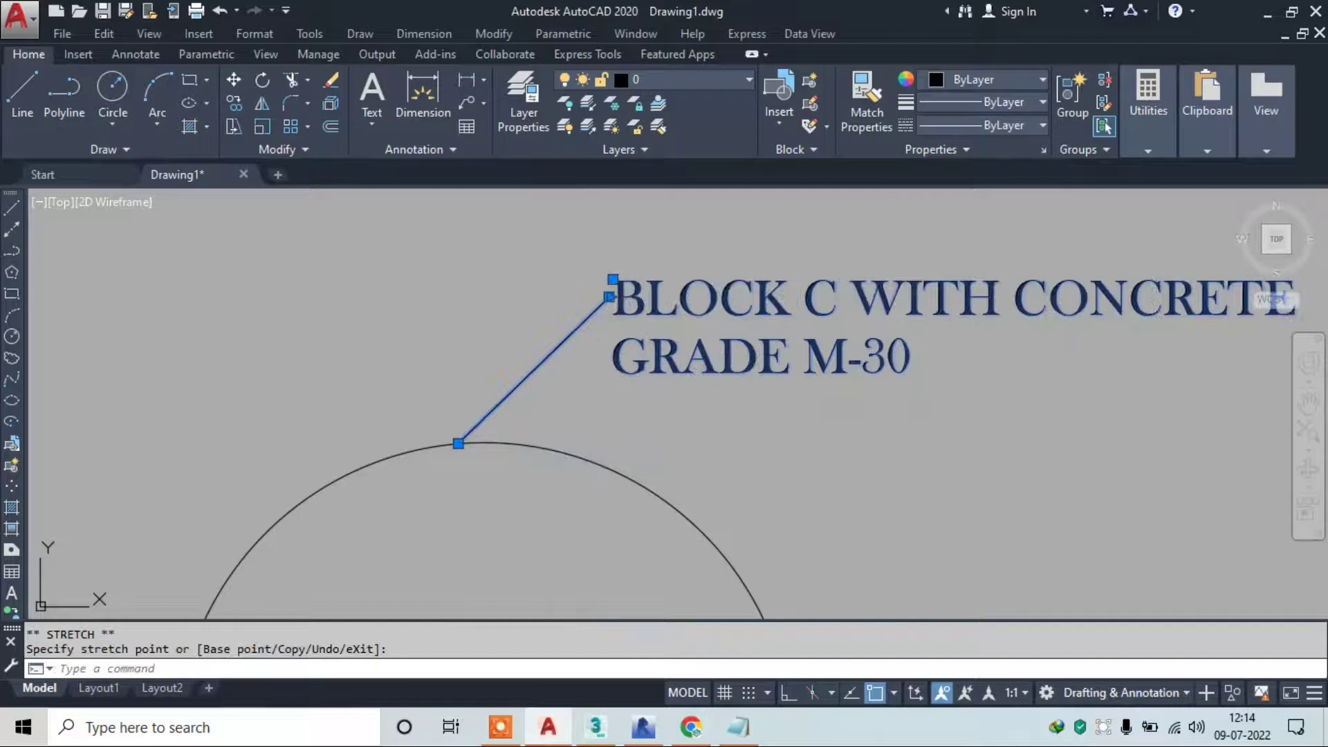
scroll(753, 289, down, 1)
scroll(702, 299, down, 3)
scroll(647, 307, down, 2)
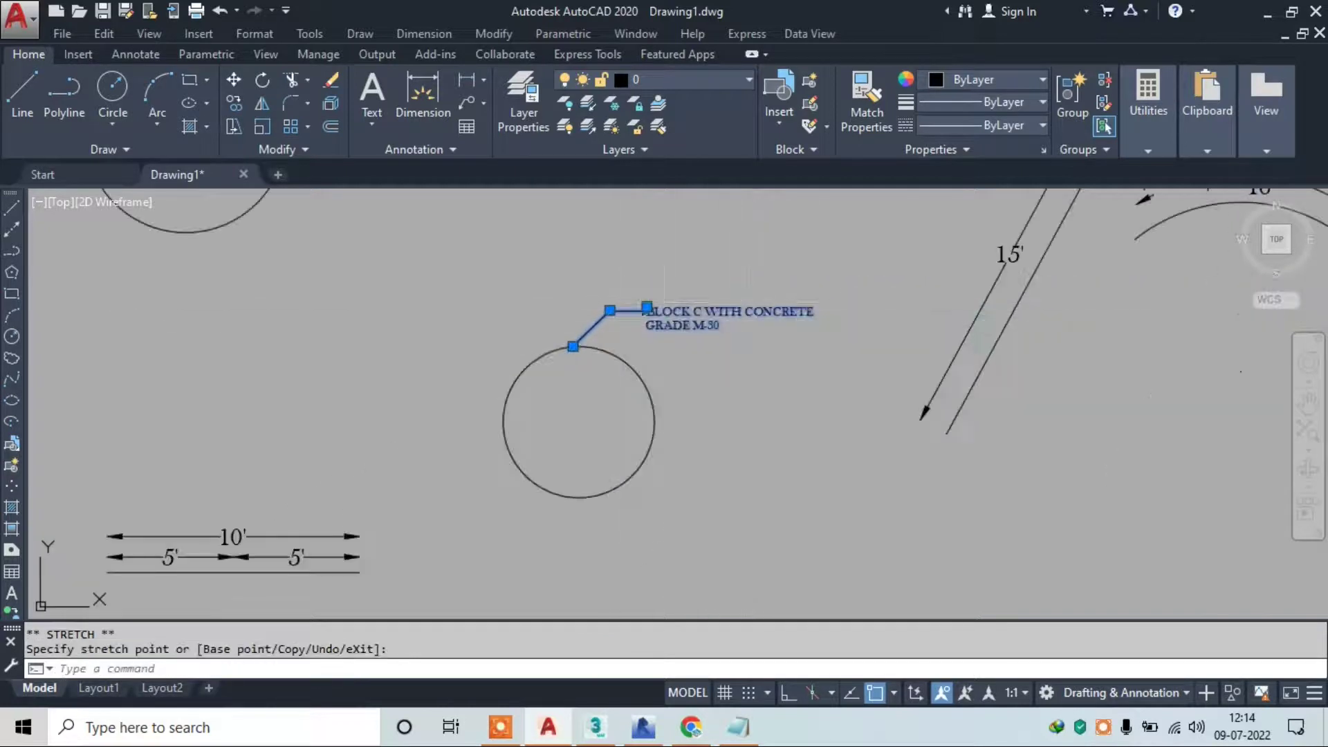
key(Escape)
scroll(623, 314, up, 1)
scroll(683, 303, up, 1)
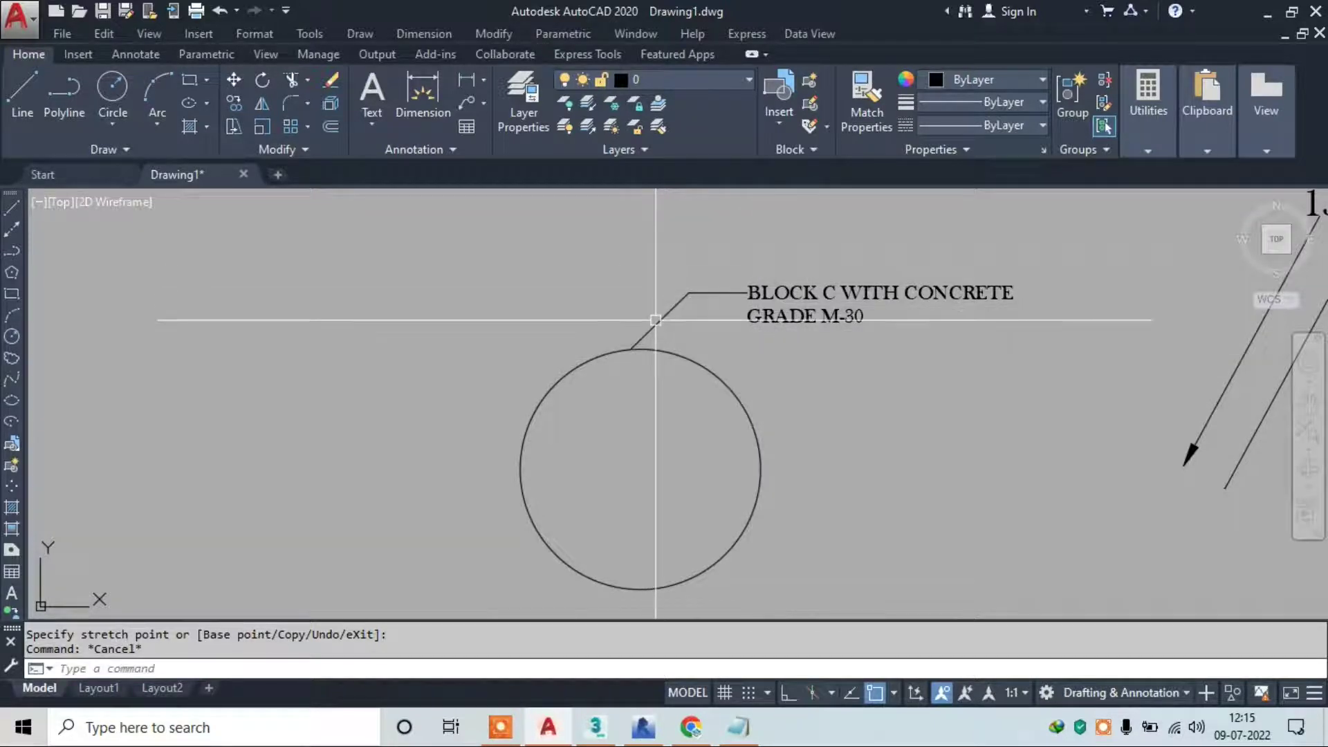
scroll(650, 311, up, 2)
scroll(549, 406, up, 3)
scroll(587, 371, up, 3)
scroll(739, 303, down, 3)
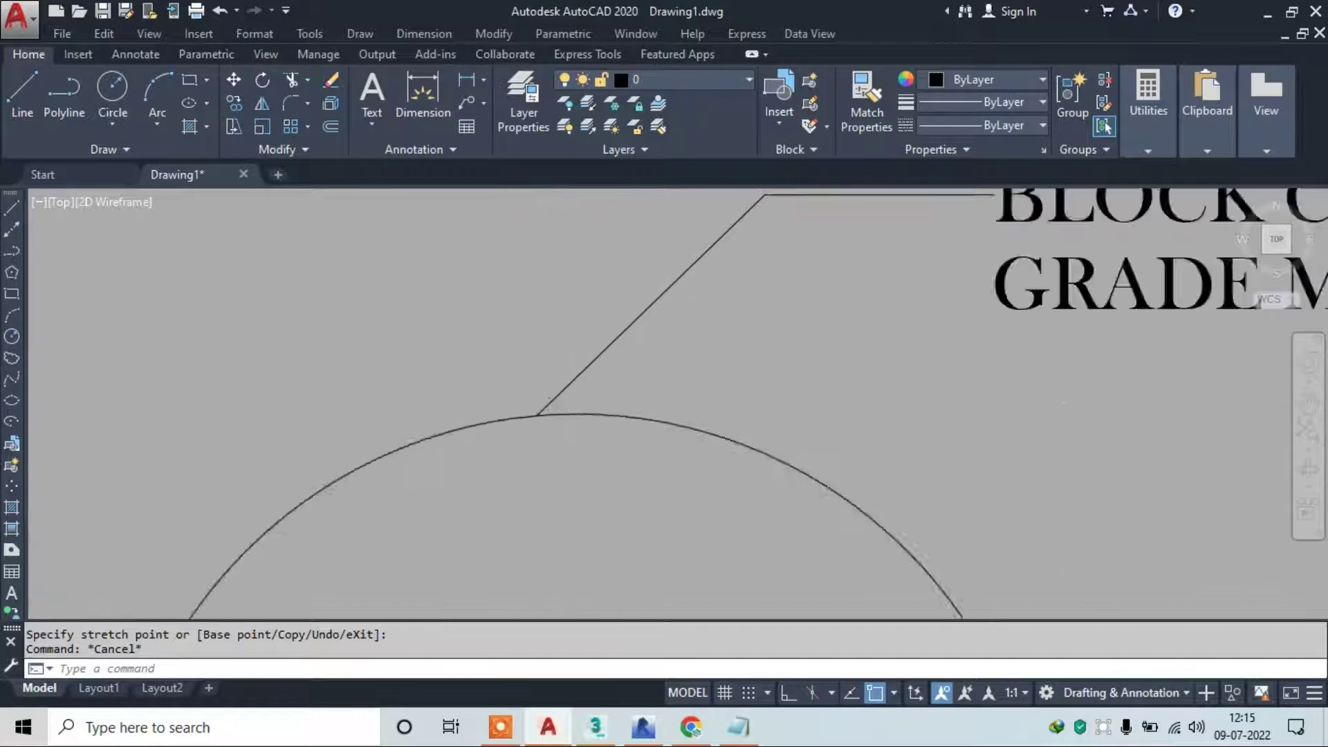
scroll(564, 395, down, 2)
mouse_move(586, 383)
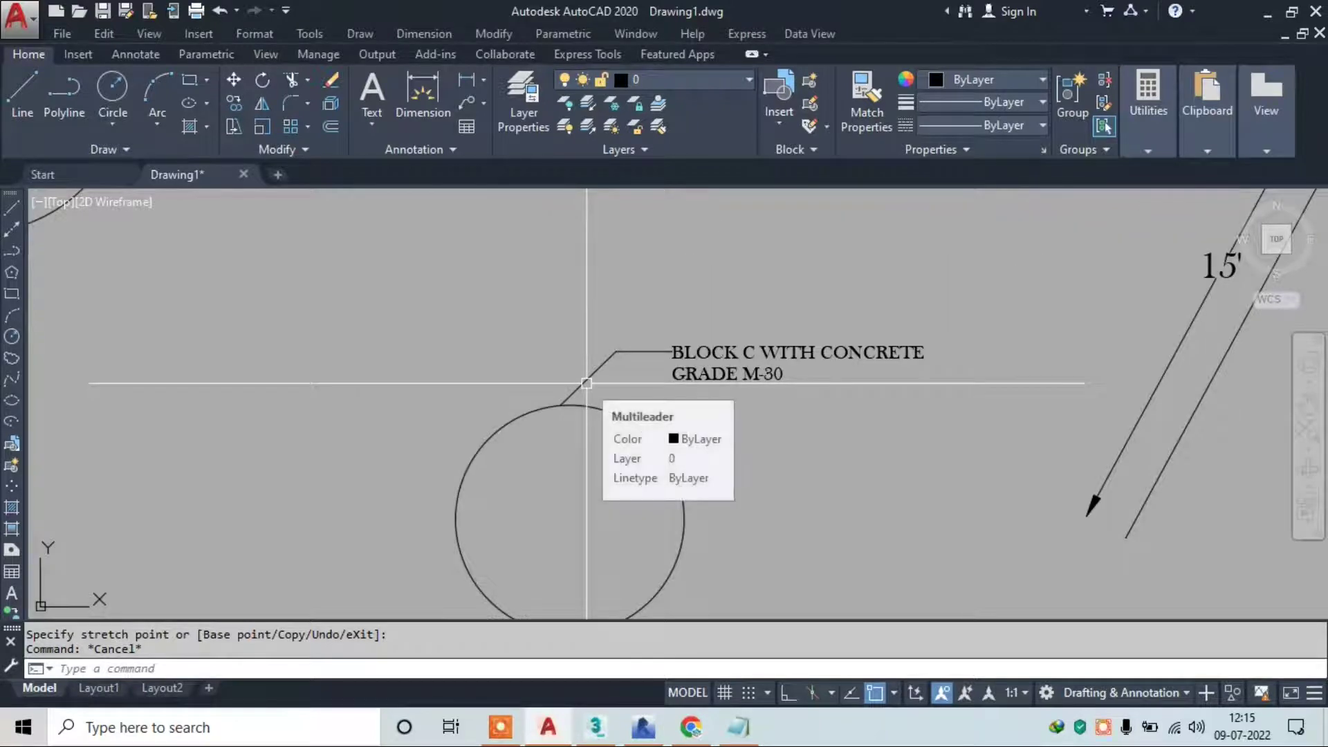
scroll(586, 383, up, 2)
scroll(480, 475, up, 3)
scroll(524, 438, down, 3)
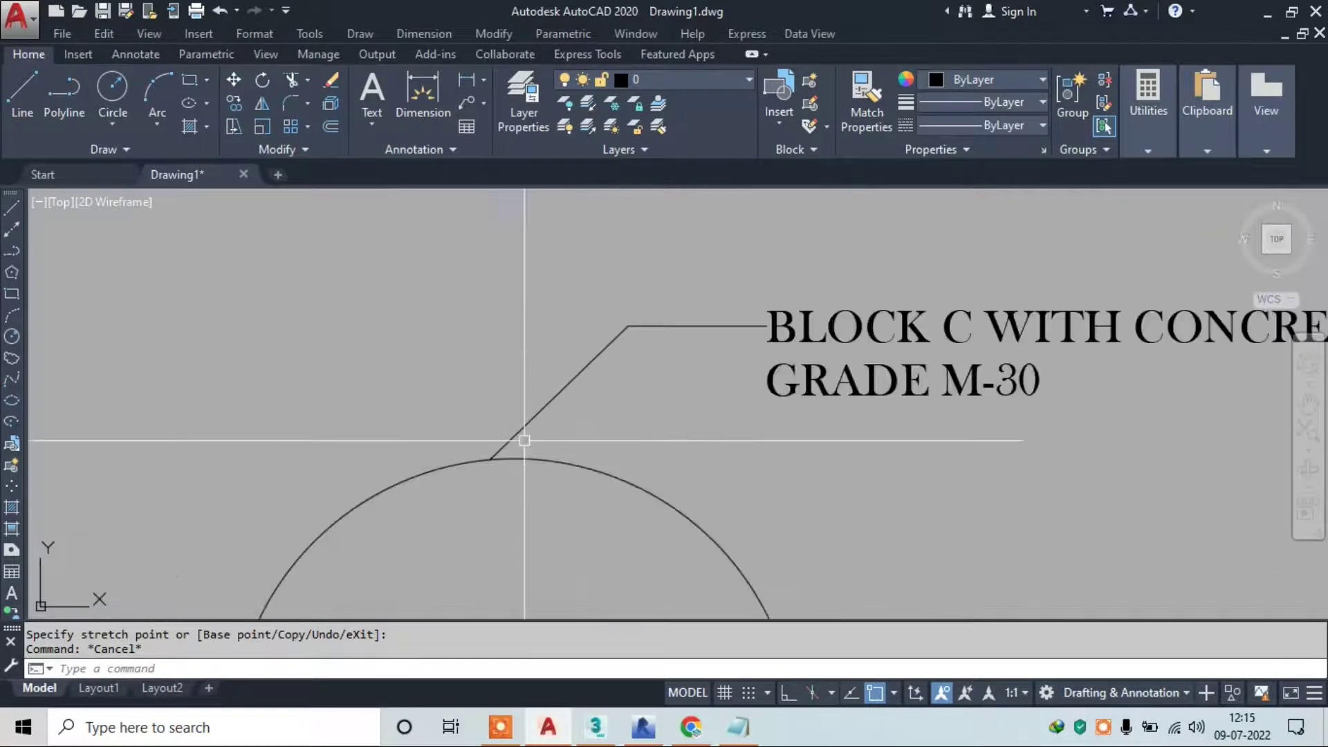
Open the multileader's properties with CH and set its arrowhead size to 2
click(598, 353)
text(CH)
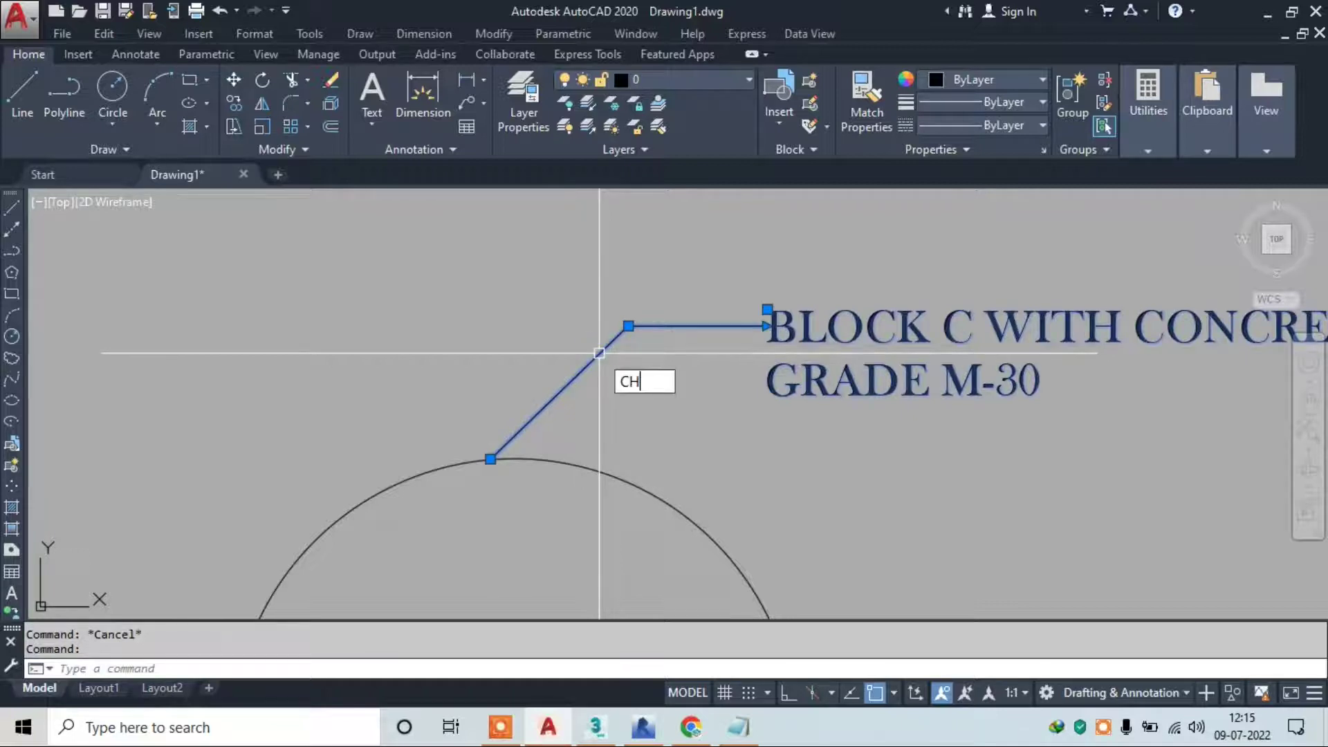
key(Return)
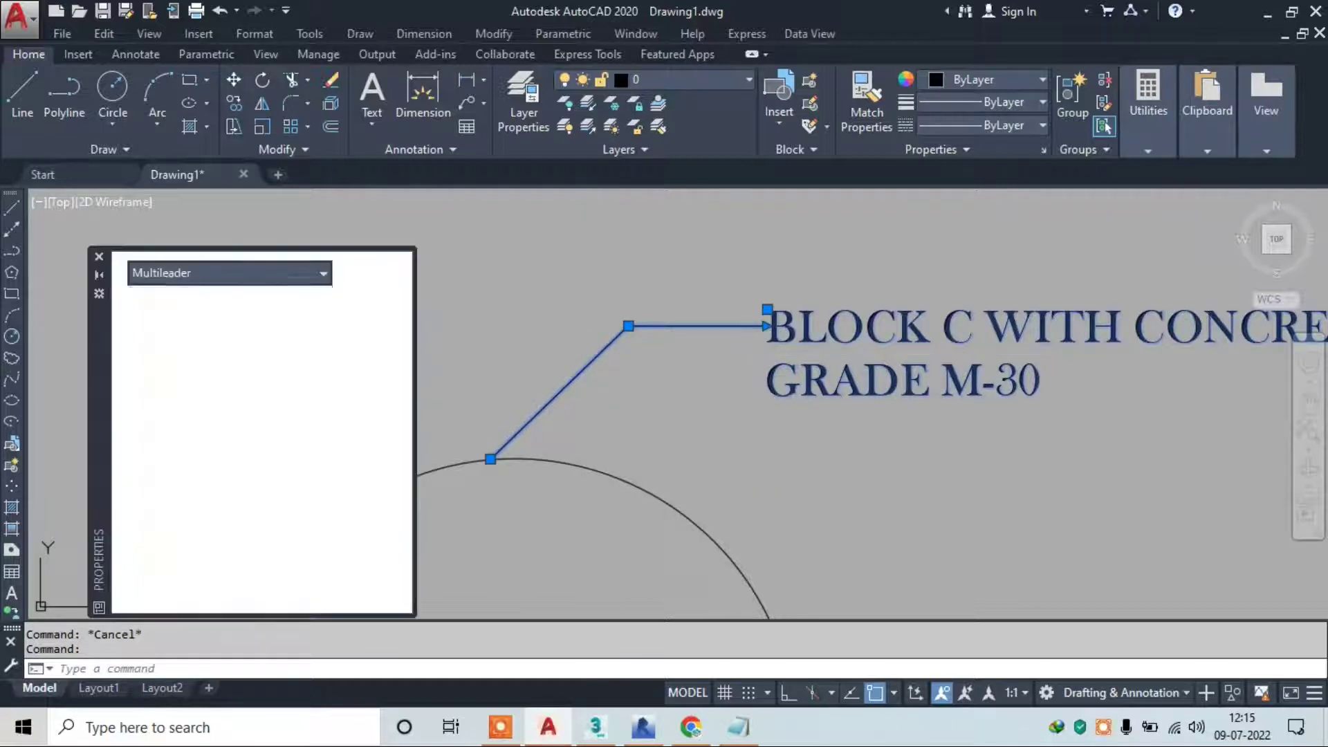
drag(92, 413, 236, 309)
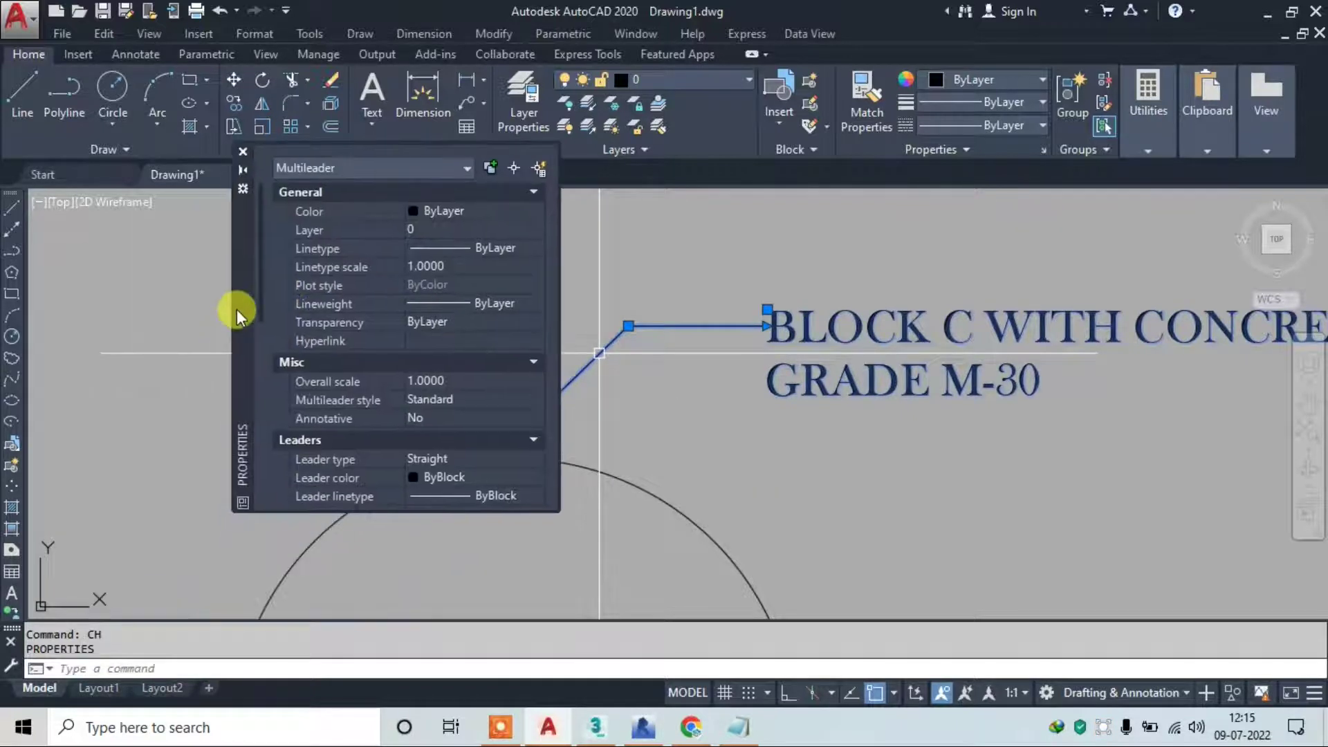
scroll(345, 388, down, 4)
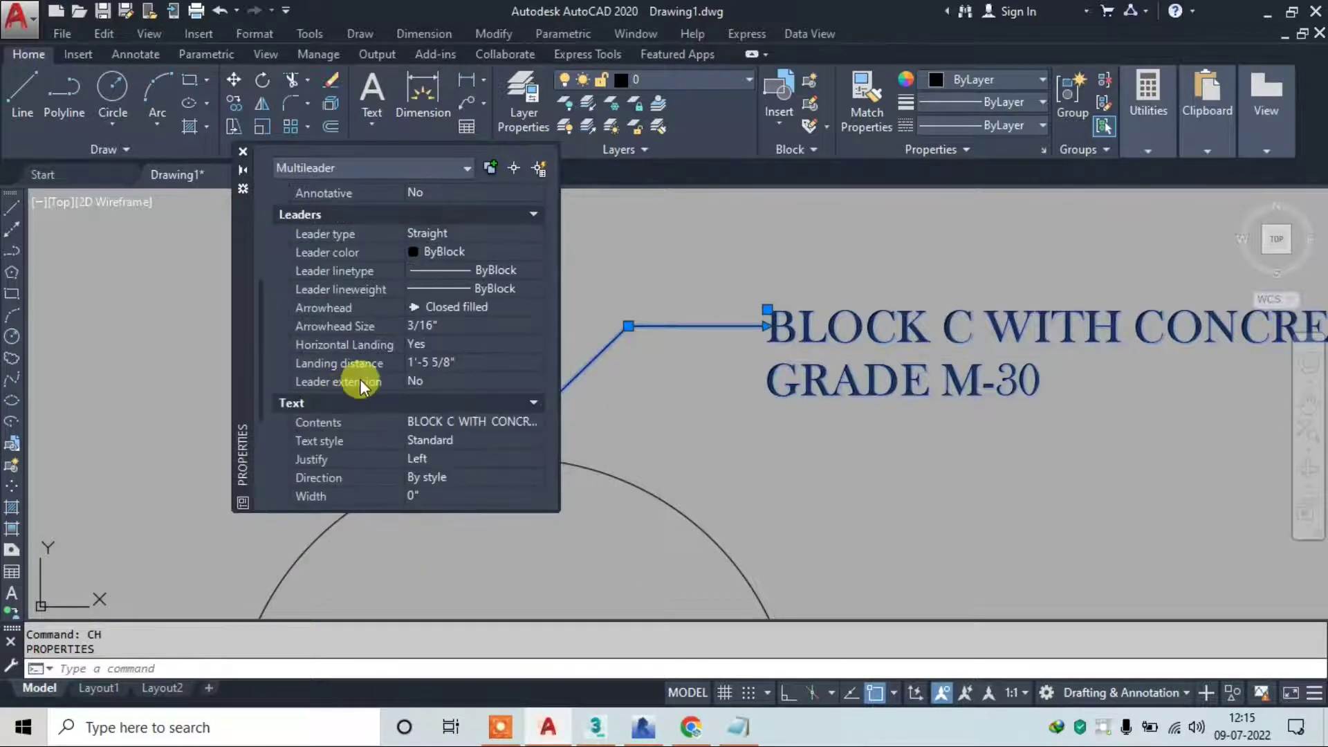
click(439, 325)
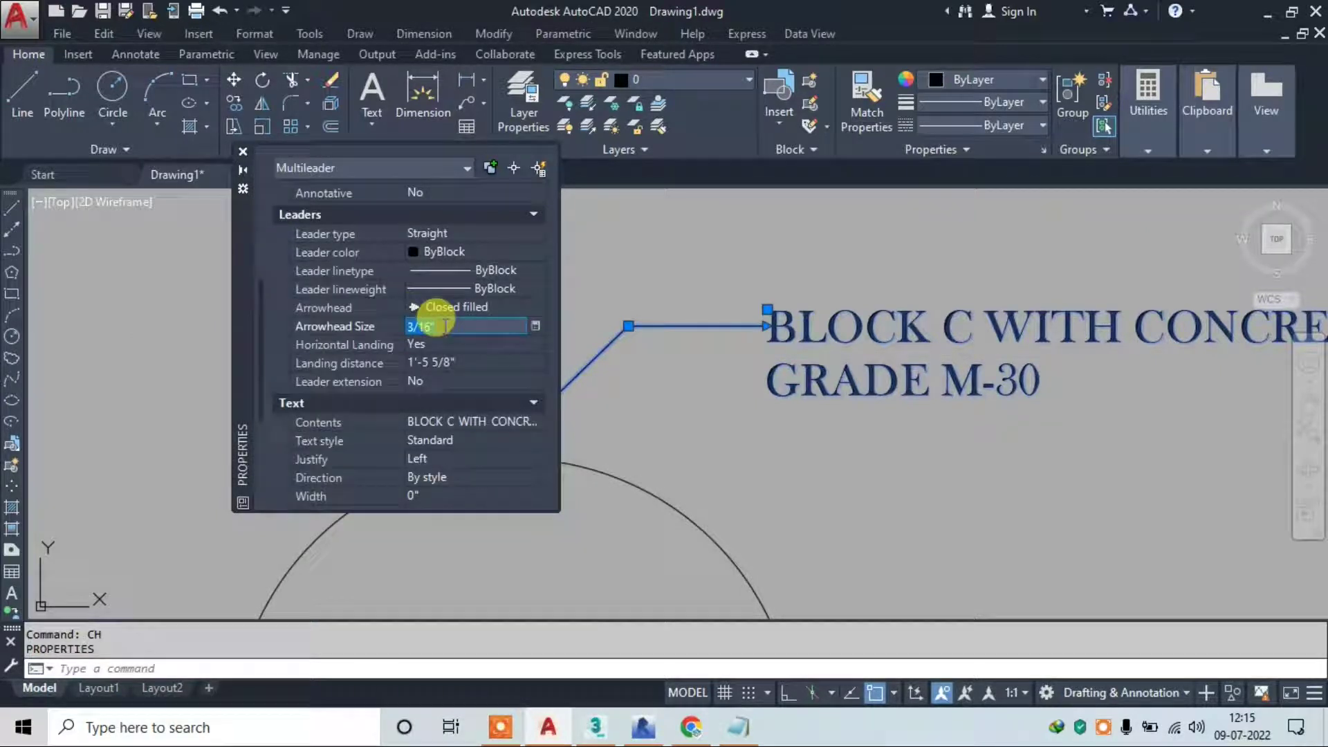
text(2)
click(438, 344)
Raise the arrowhead size through 4 and 6 to a final 7, then close Properties
scroll(1038, 311, down, 2)
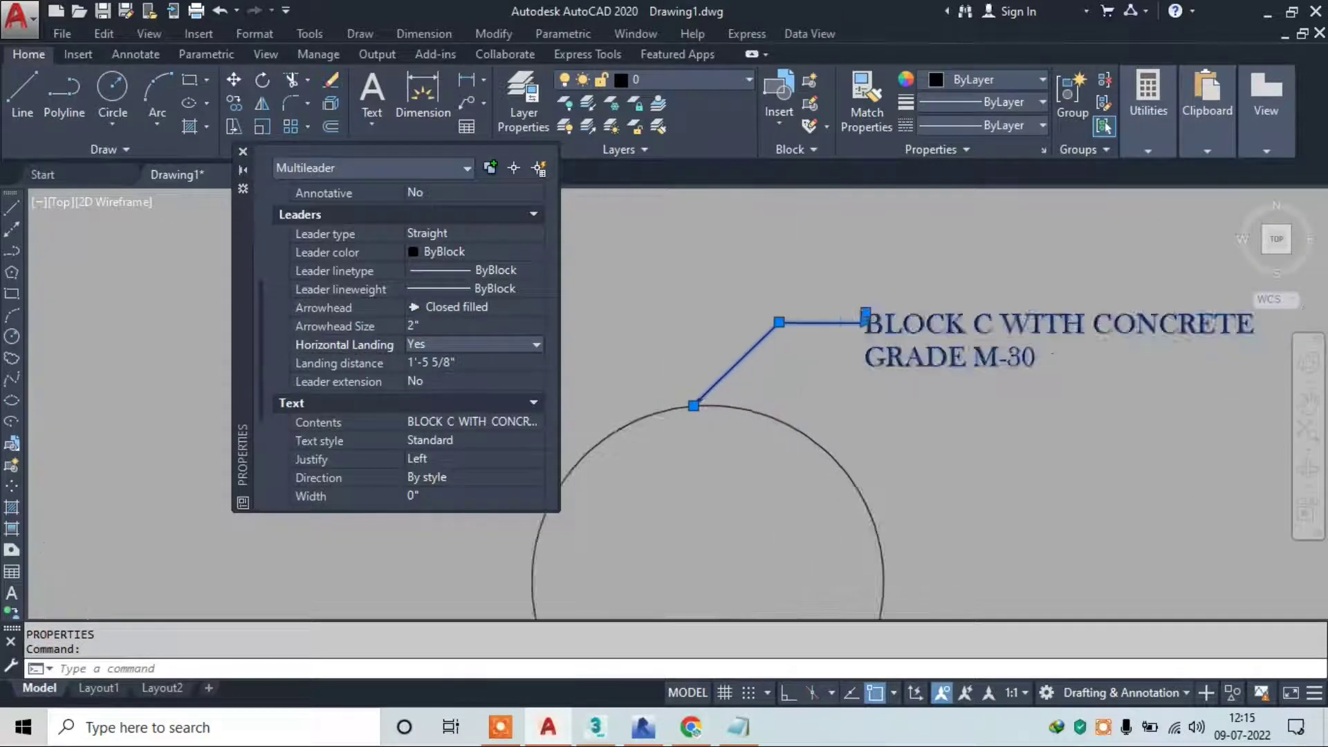
scroll(683, 384, up, 3)
click(436, 325)
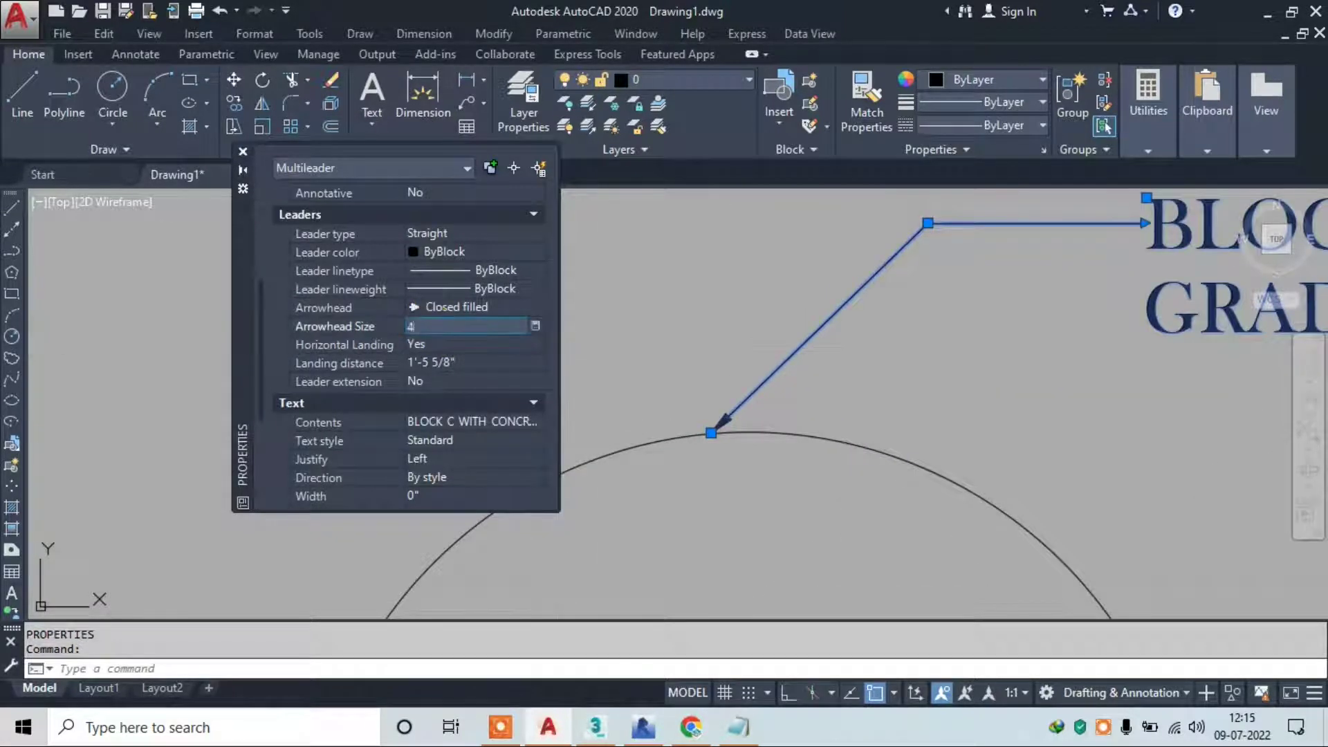
text(4)
key(Return)
click(434, 326)
text(6)
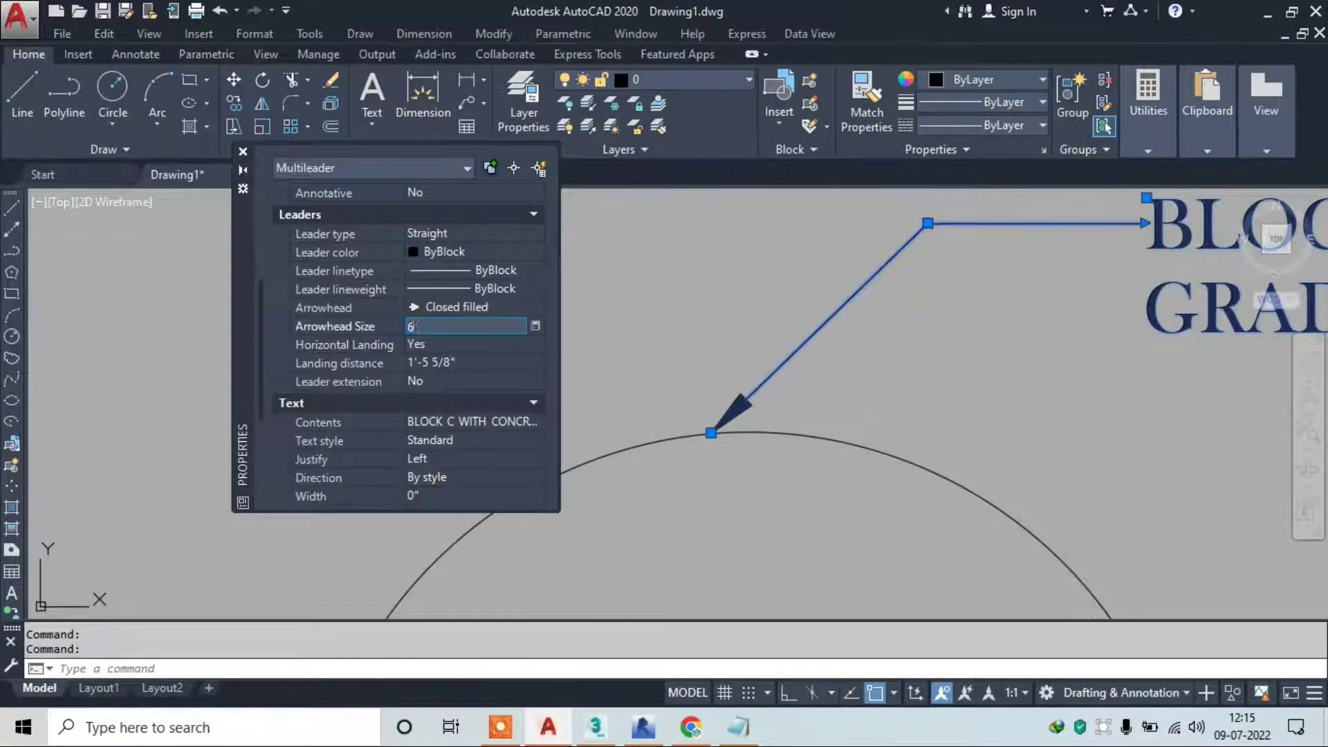
key(Return)
click(434, 325)
key(BackSpace)
text(7)
key(Return)
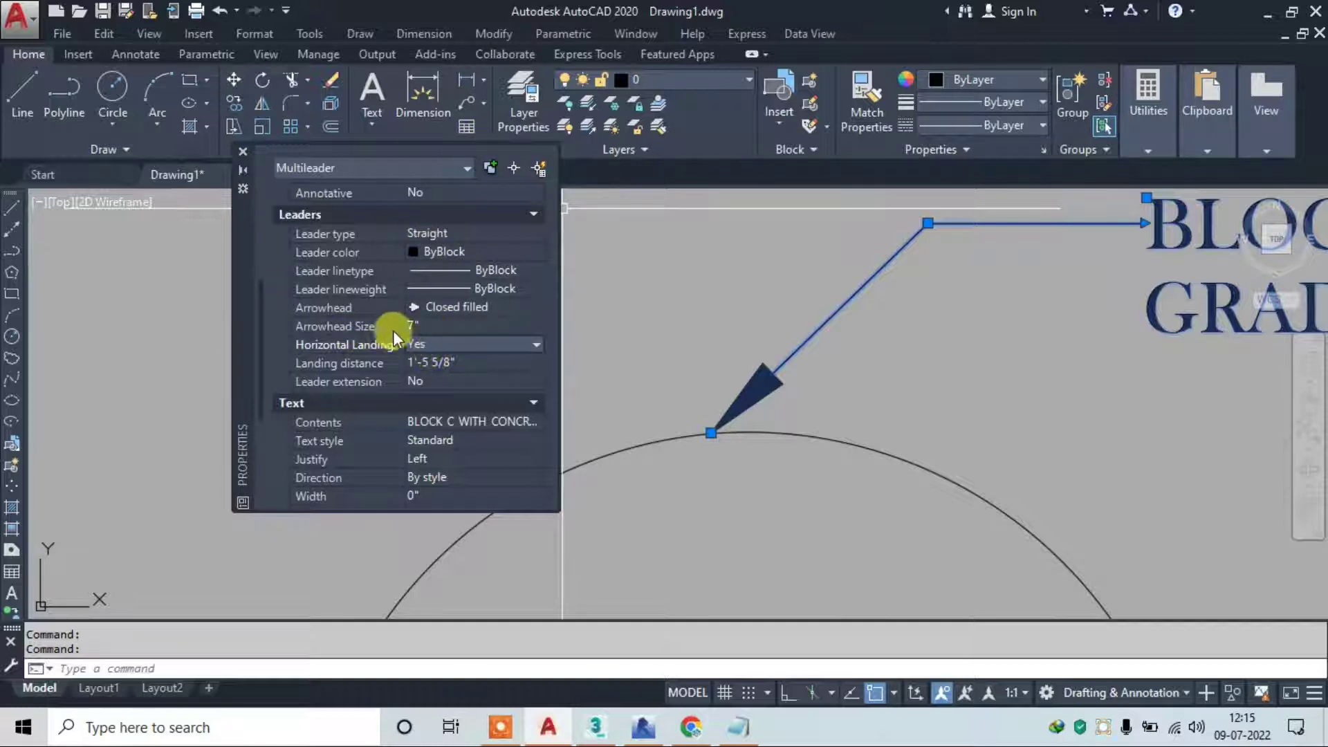
click(243, 151)
key(Escape)
scroll(816, 424, down, 5)
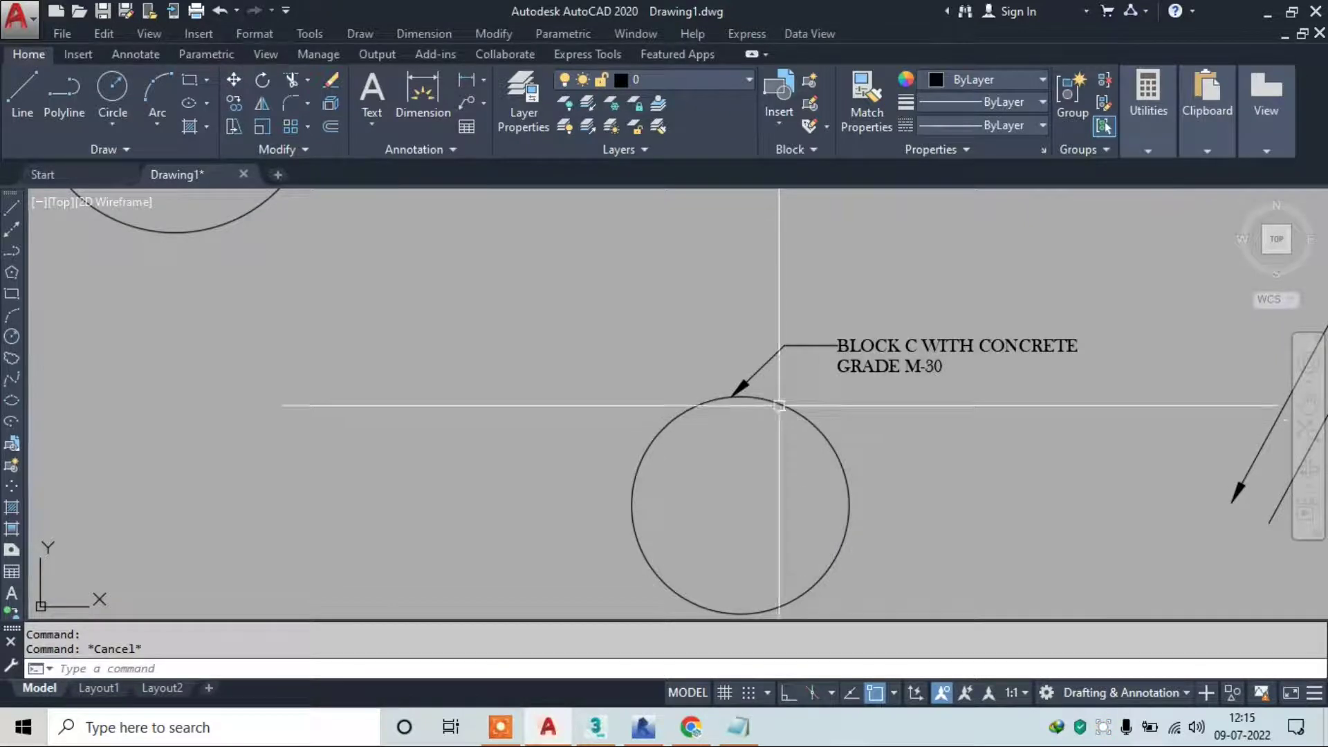
Draw a new circle to the left of the labelled circle
click(422, 34)
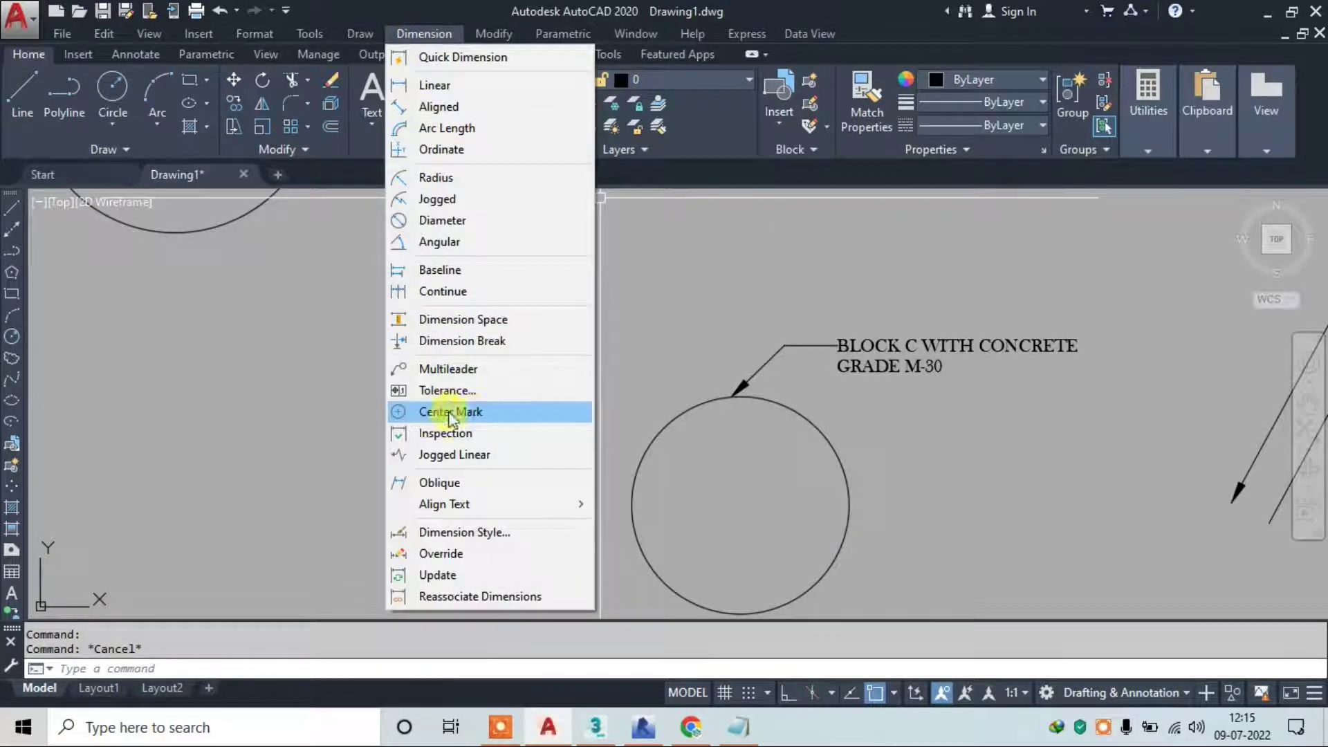
click(526, 408)
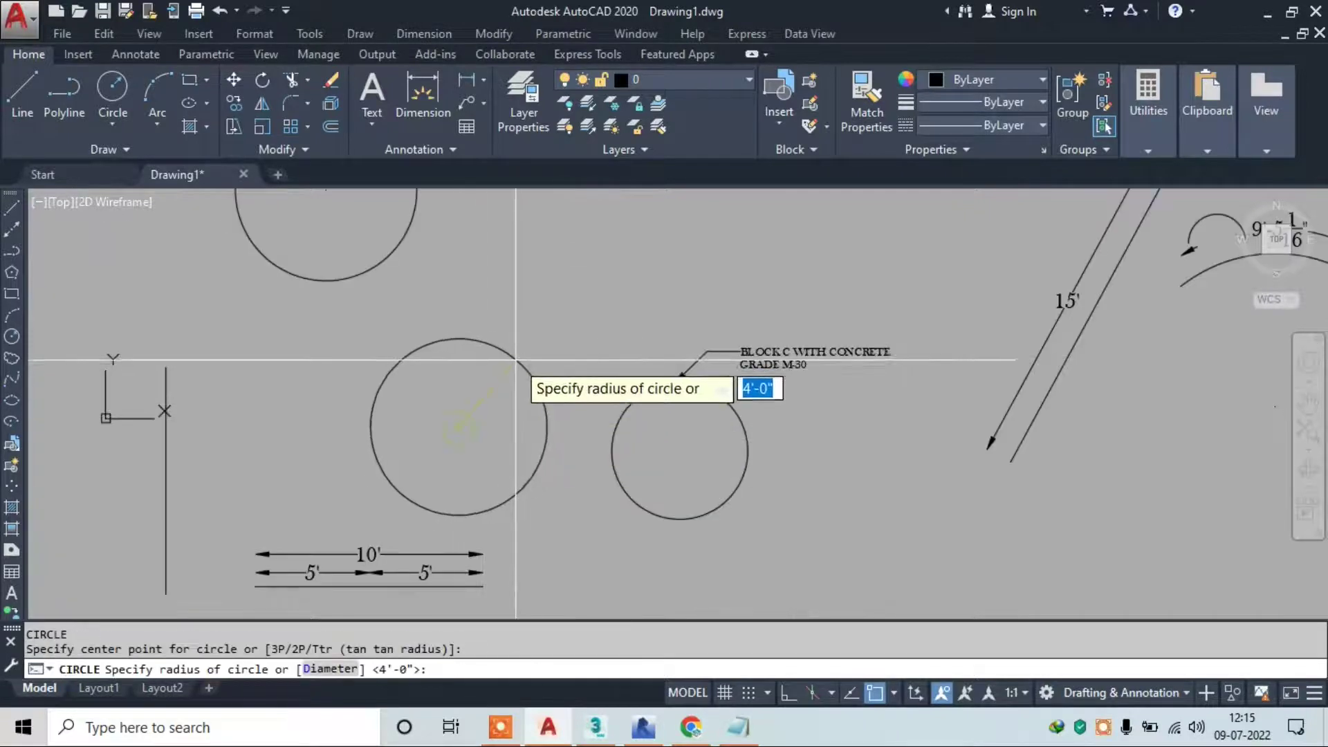
click(520, 365)
Try adding a center mark to a circle, then cancel the selection
click(453, 36)
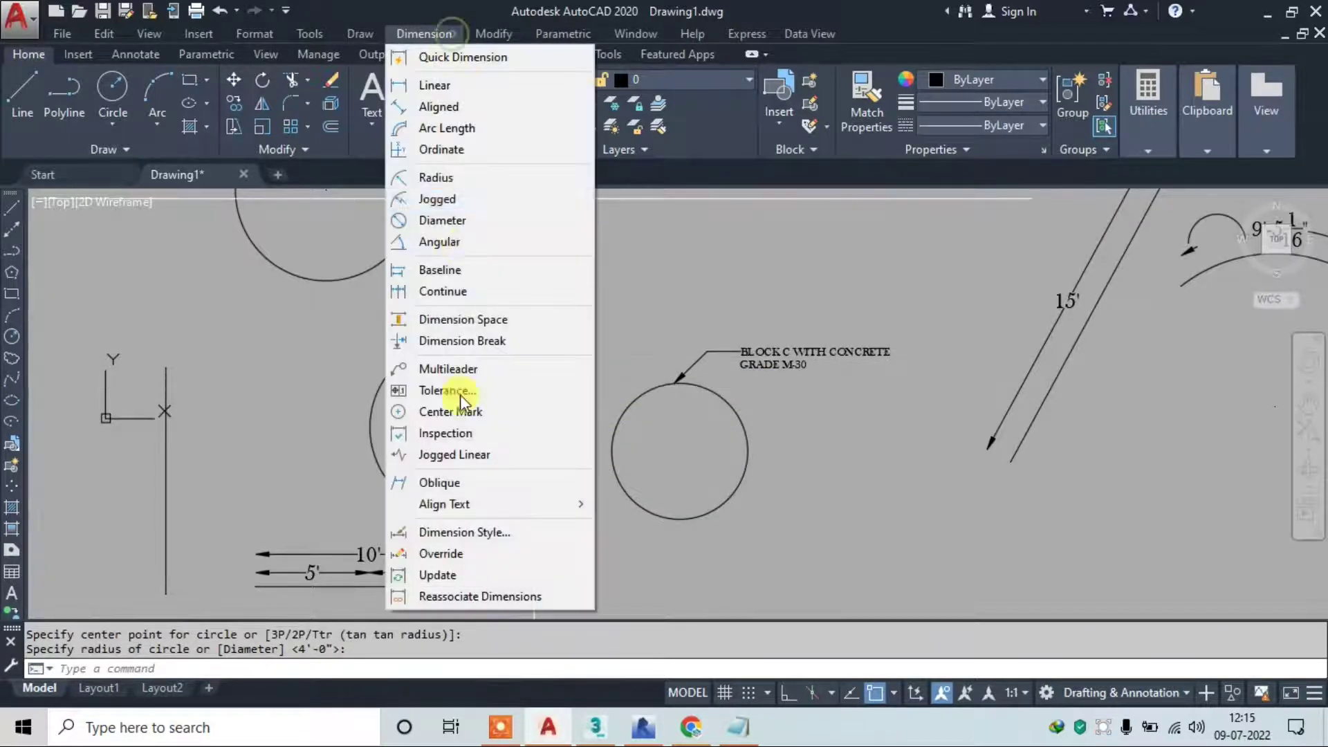
click(480, 413)
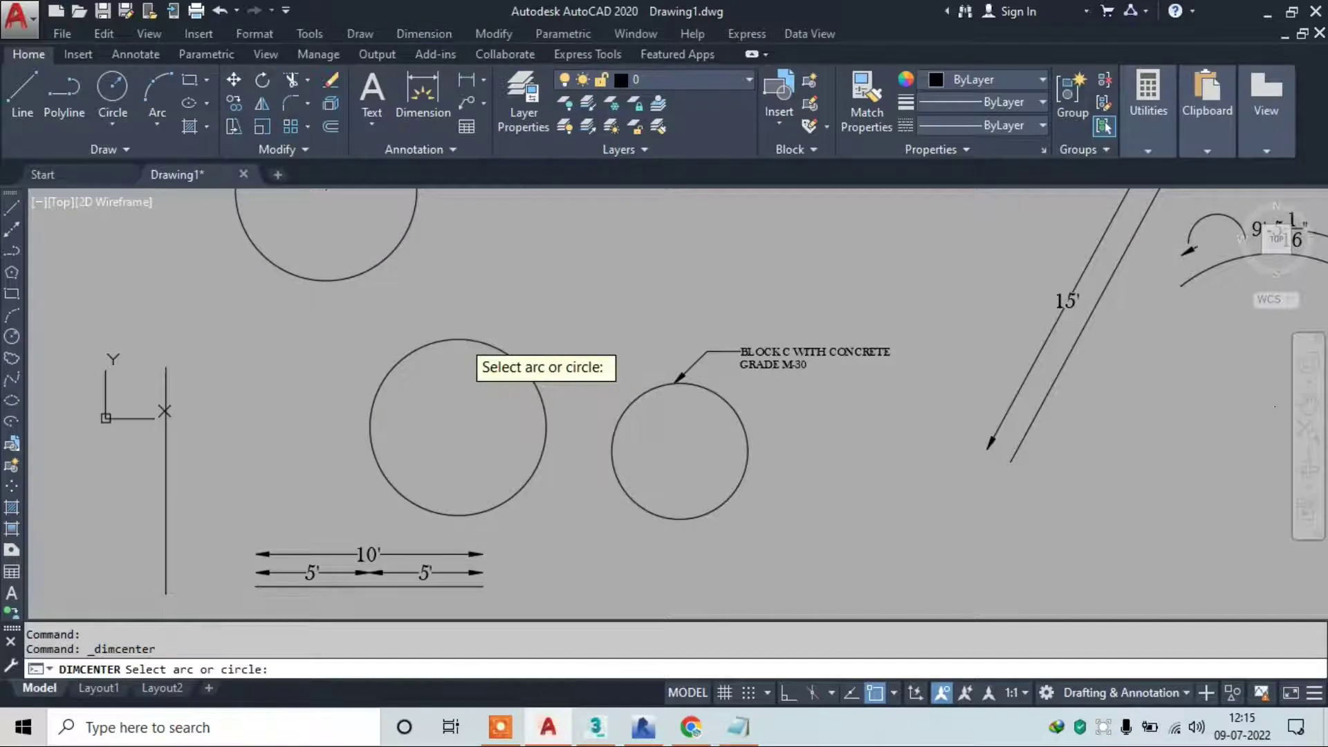
scroll(448, 428, up, 5)
scroll(457, 425, up, 2)
scroll(609, 367, down, 5)
scroll(623, 374, down, 2)
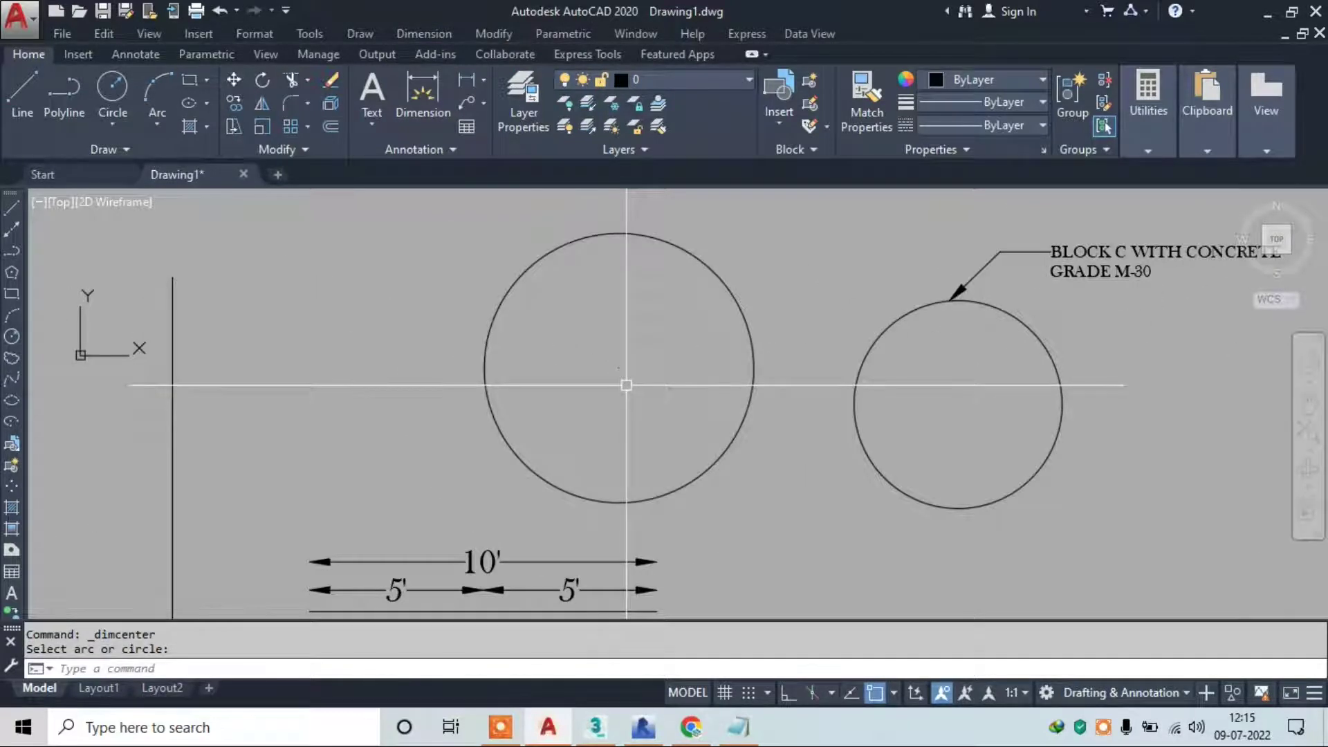
scroll(625, 385, up, 2)
click(643, 360)
key(Escape)
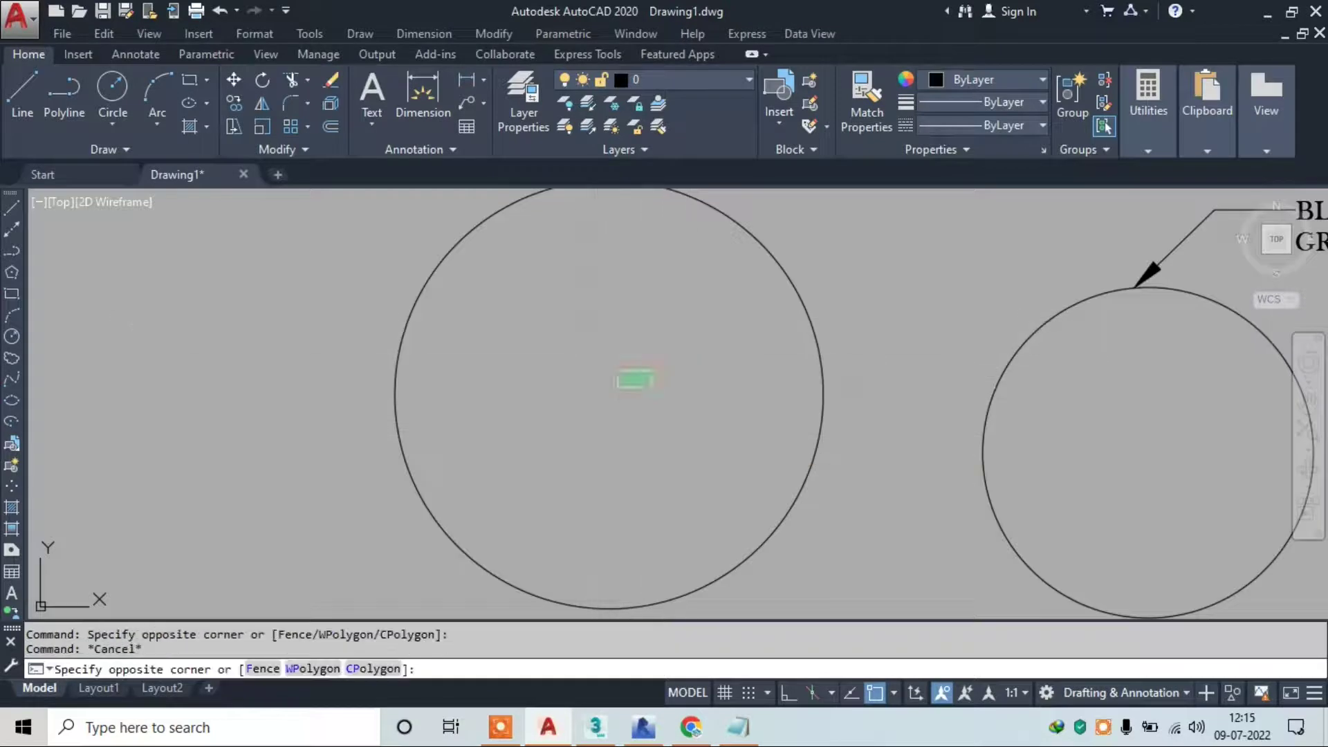
key(Escape)
key(Return)
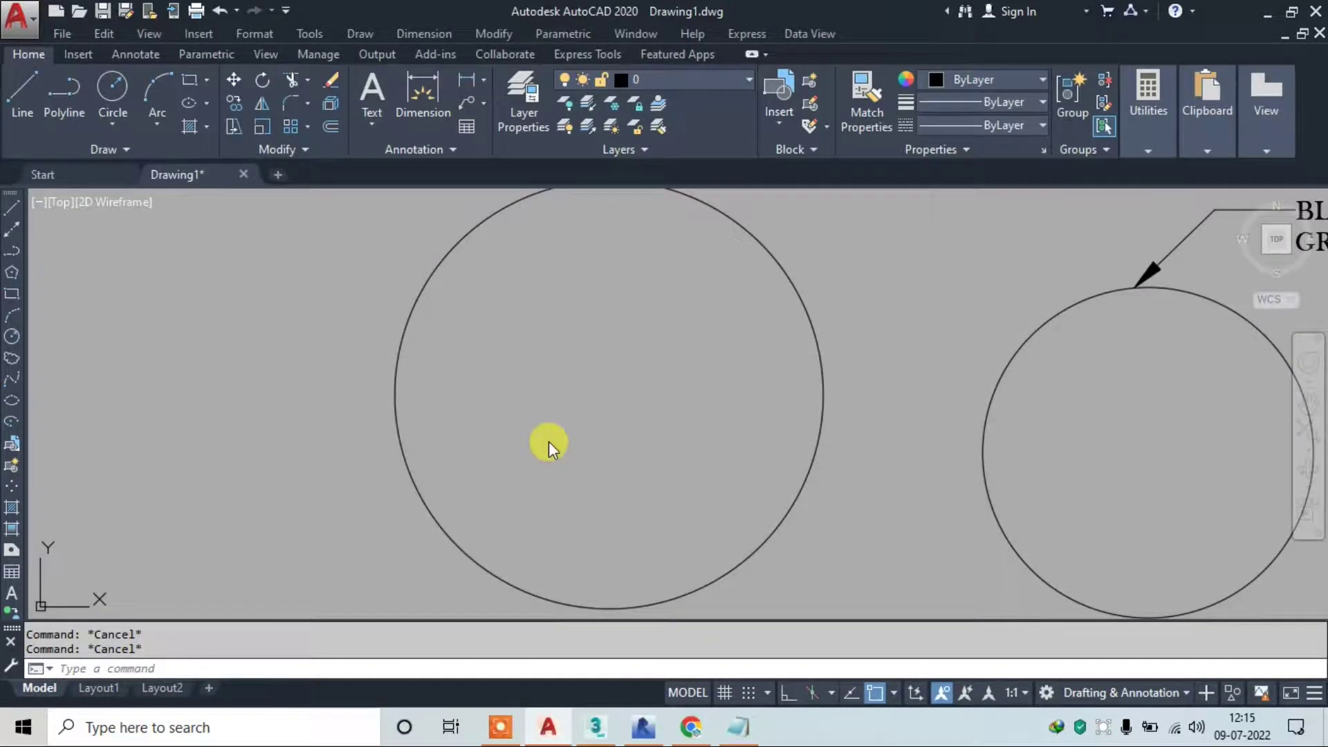
text(D)
Set the Standard dimension style's center mark size to 6"
click(861, 320)
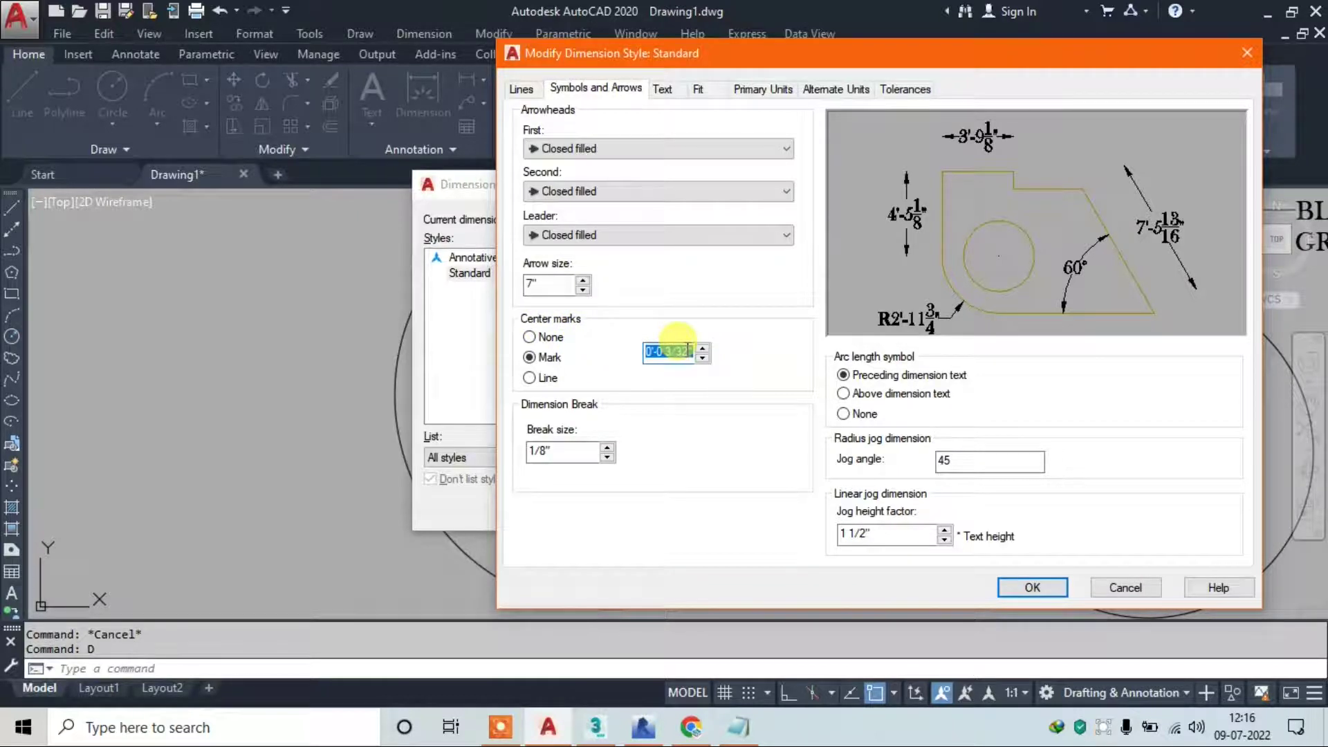
text(6")
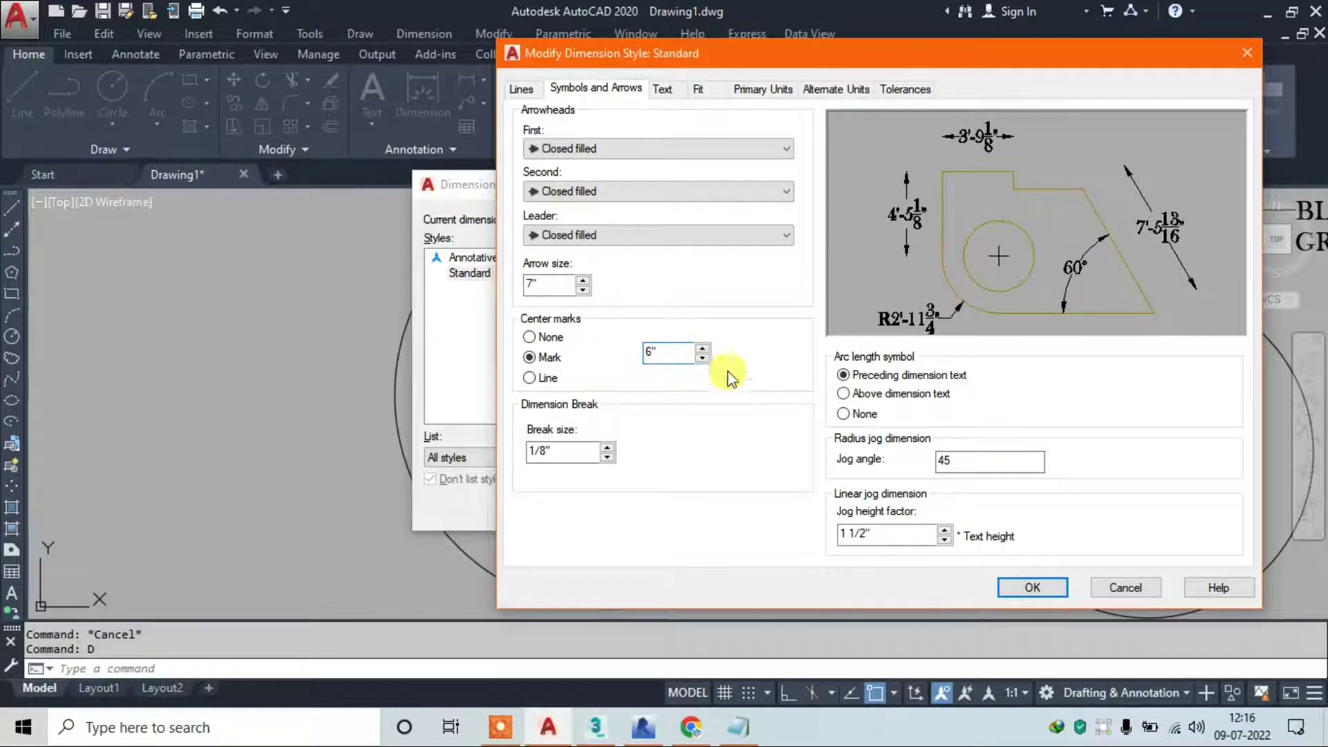
click(1034, 588)
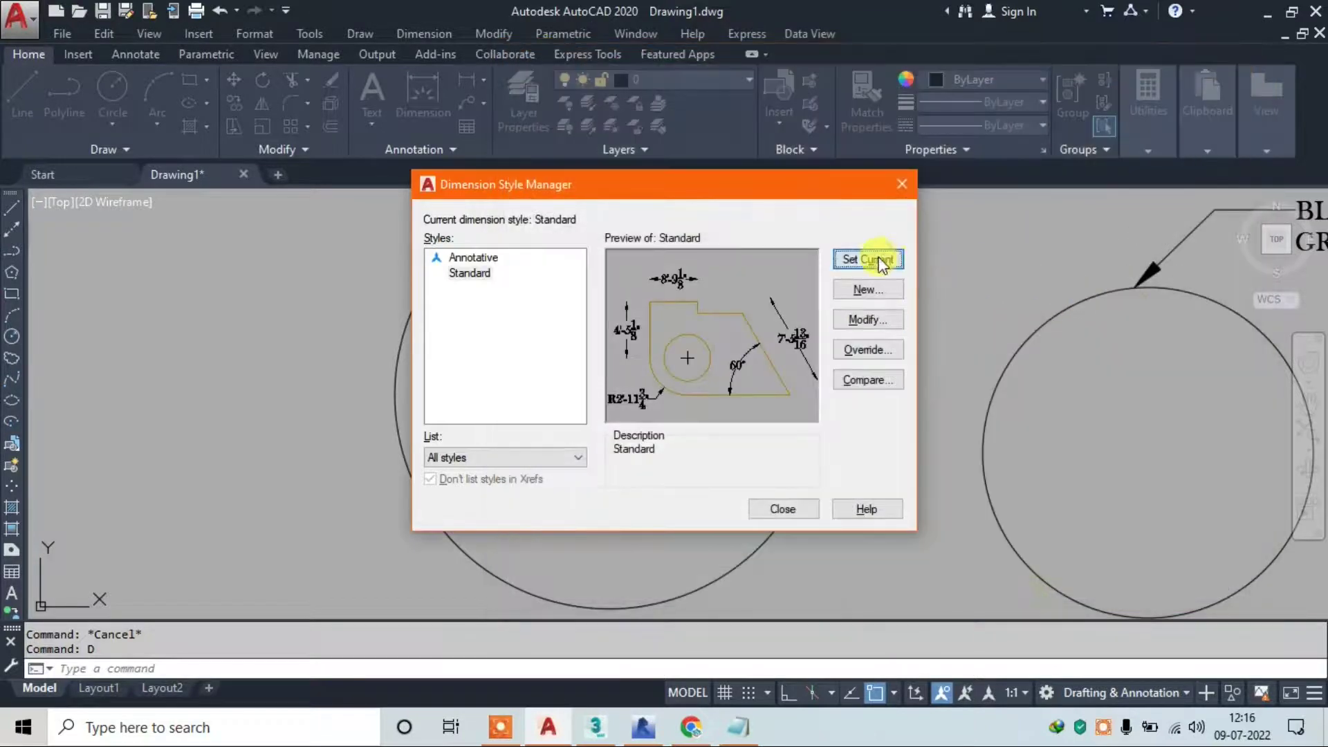
click(788, 517)
Place a center mark at the middle of the large circle
click(423, 33)
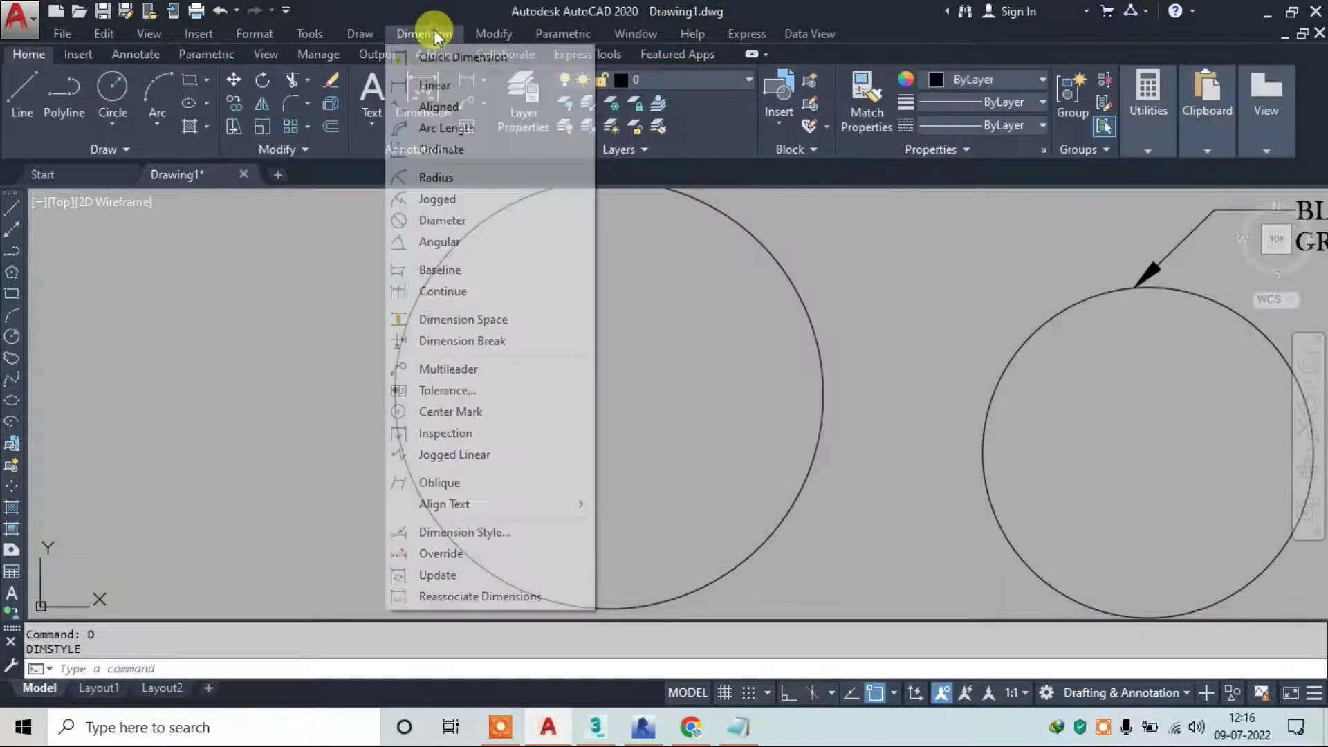
click(444, 413)
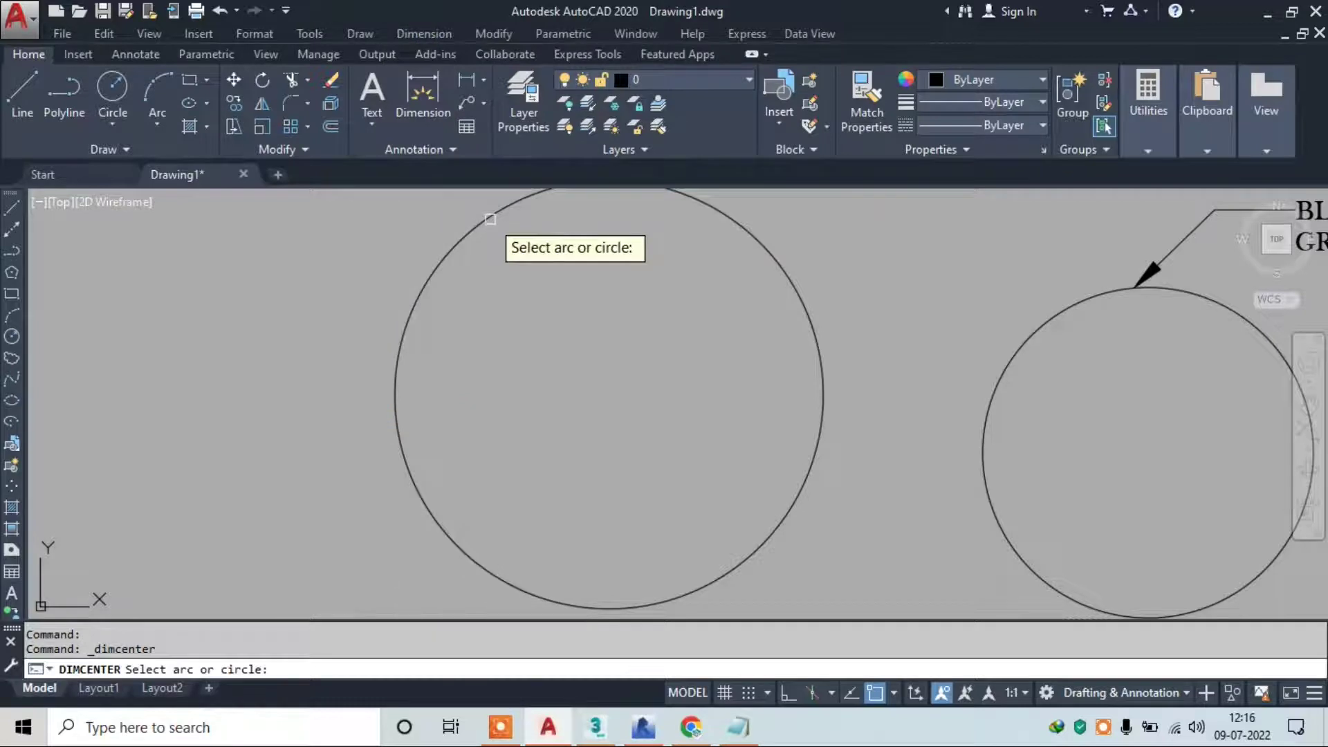
click(609, 395)
click(498, 535)
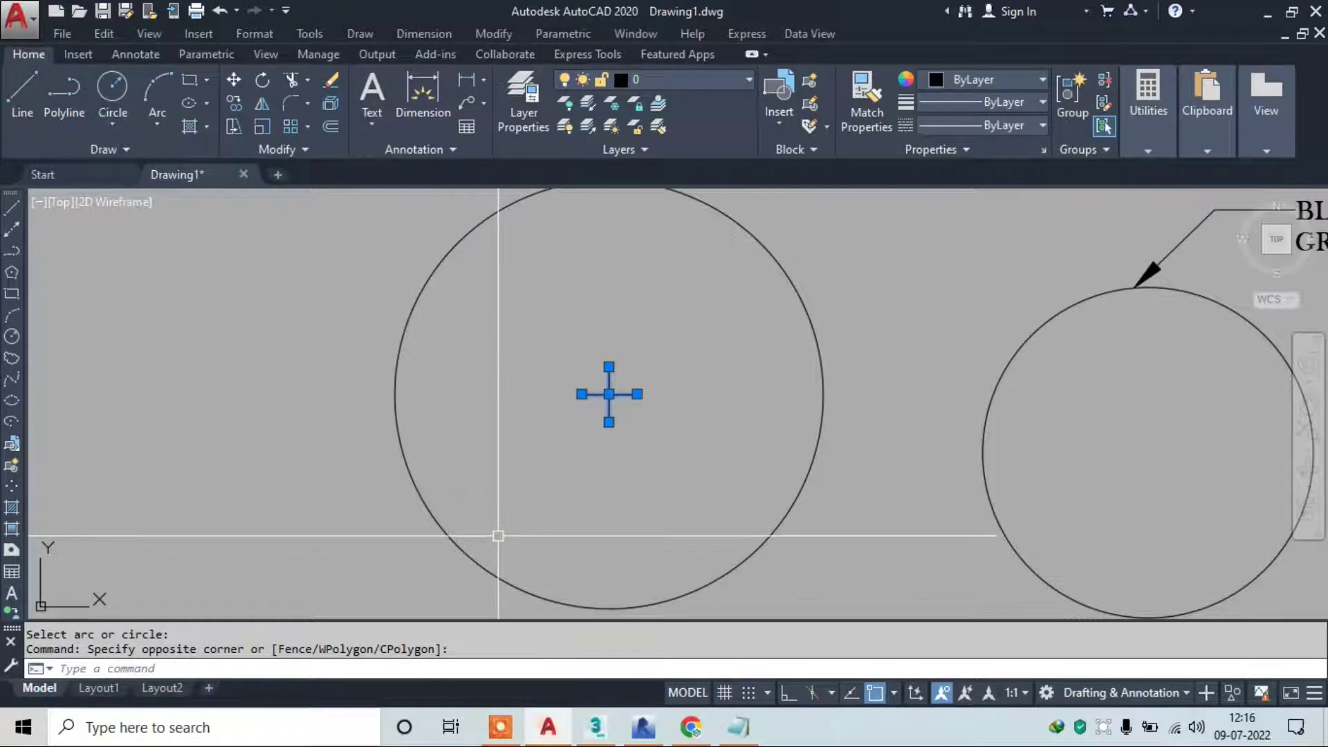
click(423, 33)
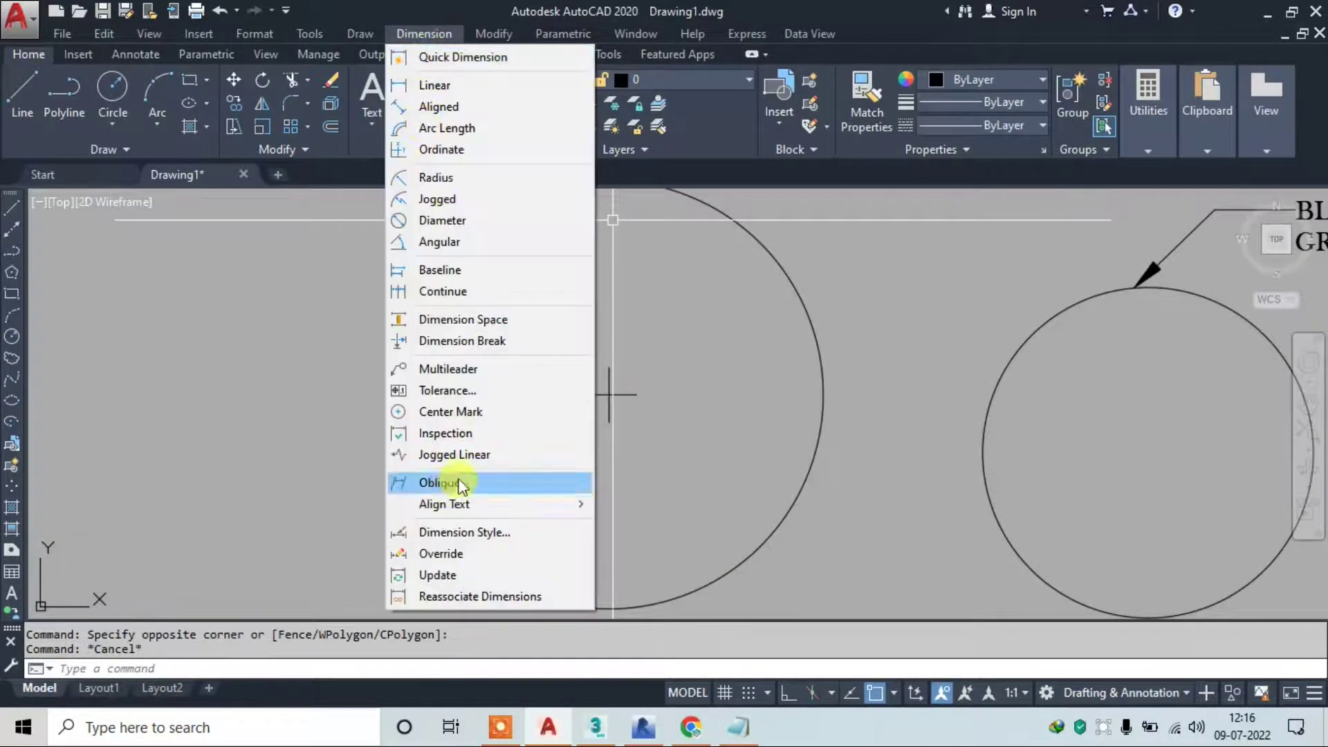
Add a zigzag jog to the 10' overall dimension
click(478, 456)
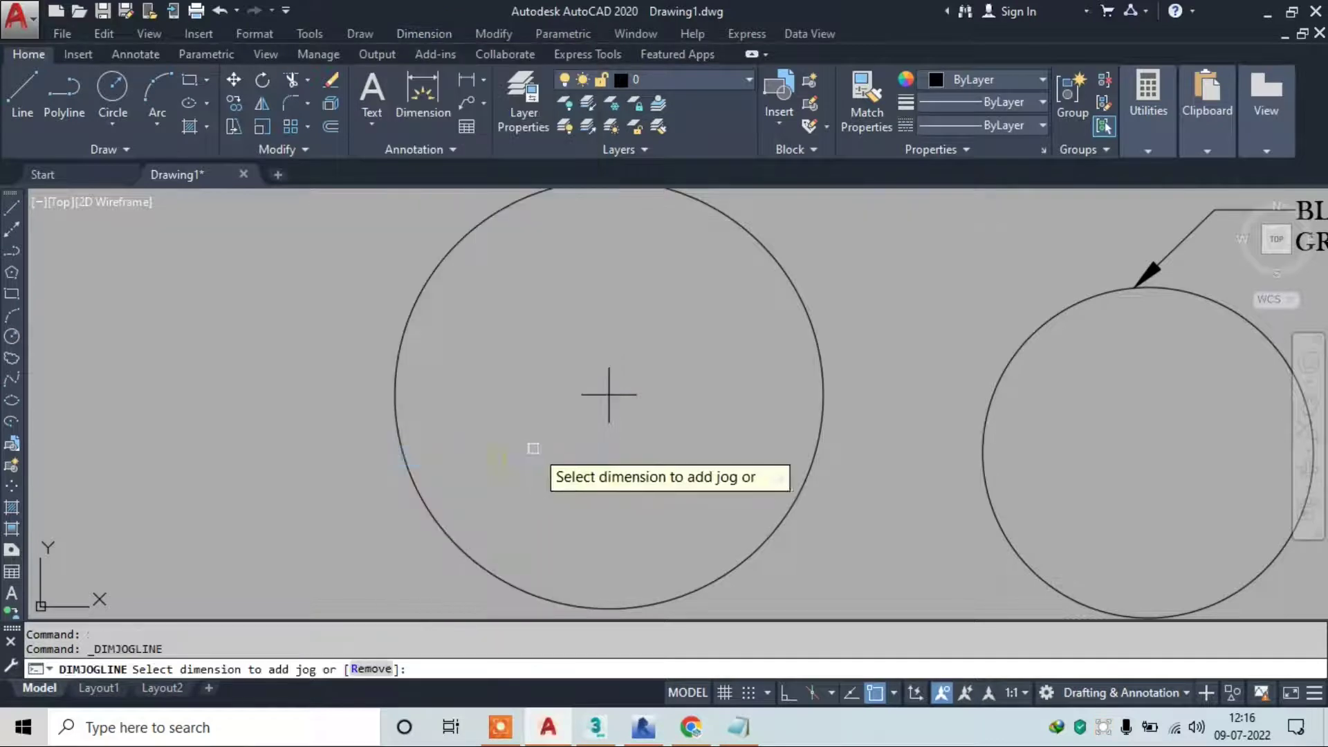
scroll(617, 446, down, 10)
scroll(764, 417, up, 2)
scroll(512, 565, up, 6)
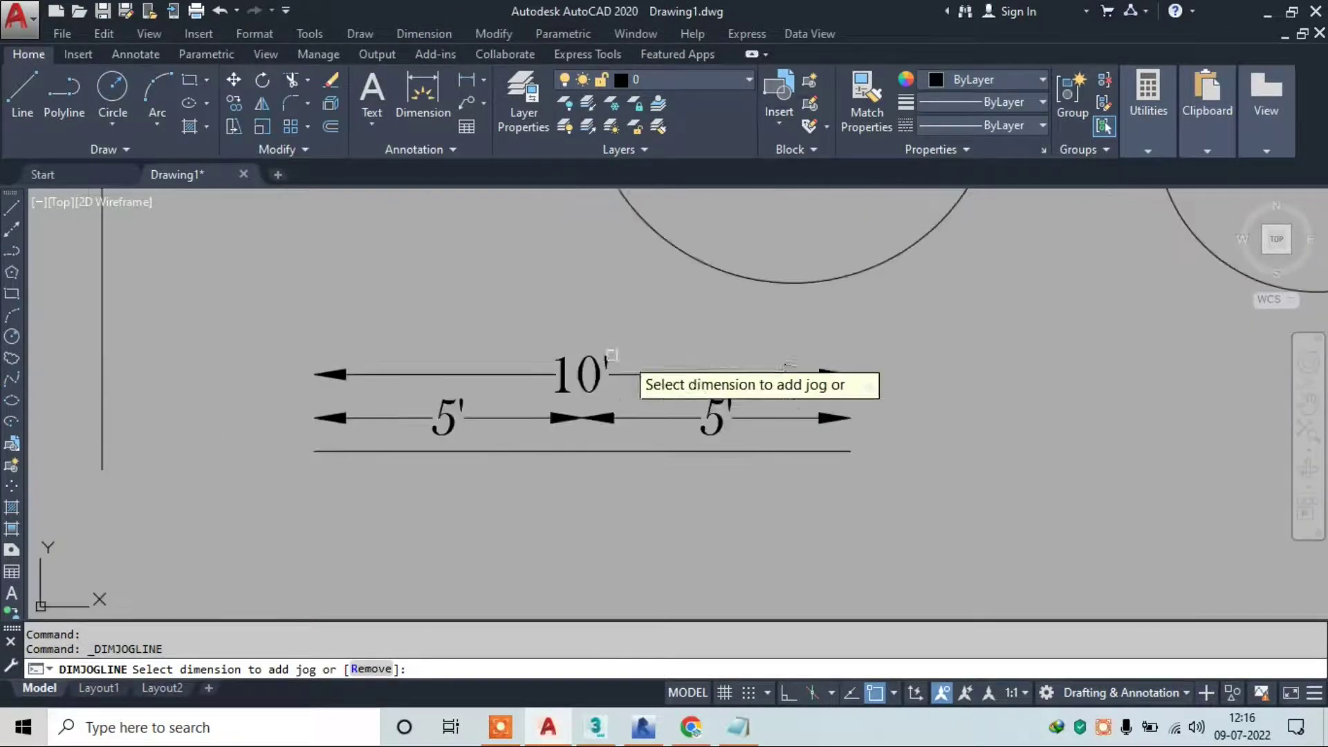
scroll(607, 370, up, 2)
click(683, 377)
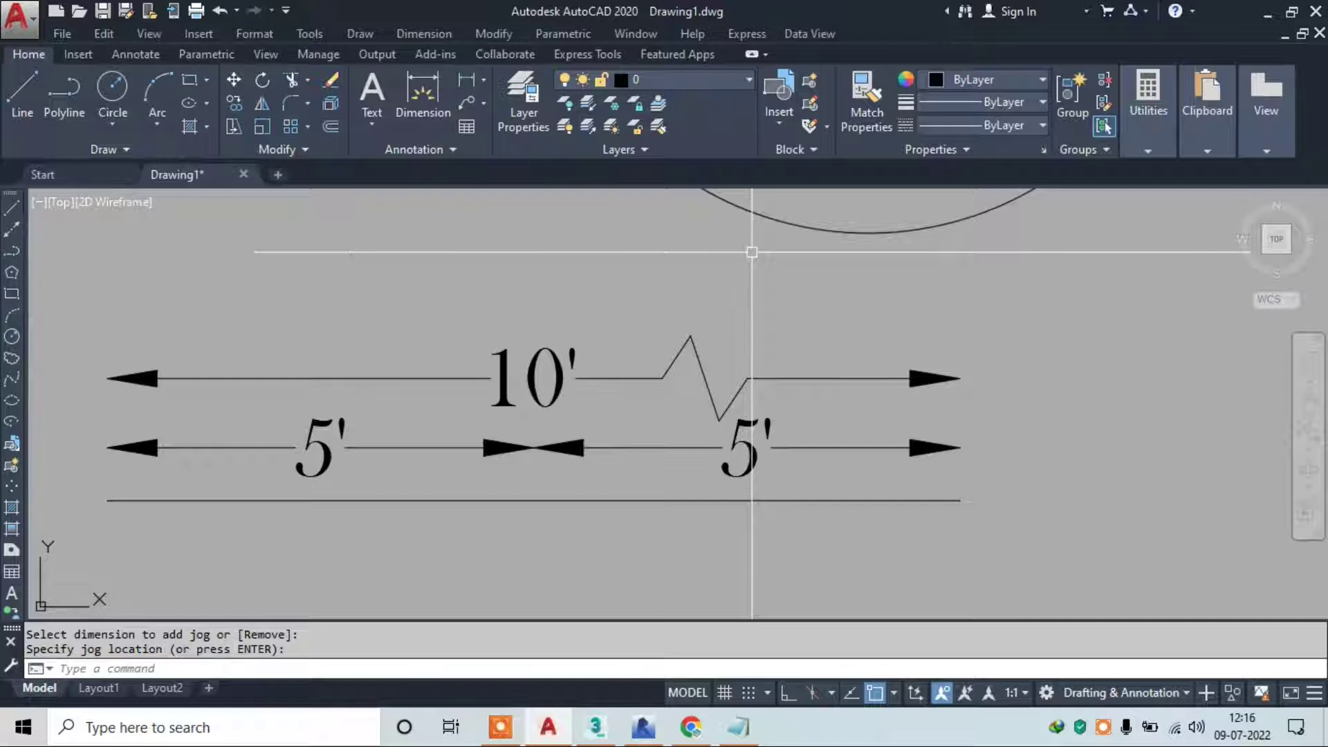
Reapply Jogged Linear on the 10' dimension to reposition the jog, then zoom out
click(424, 33)
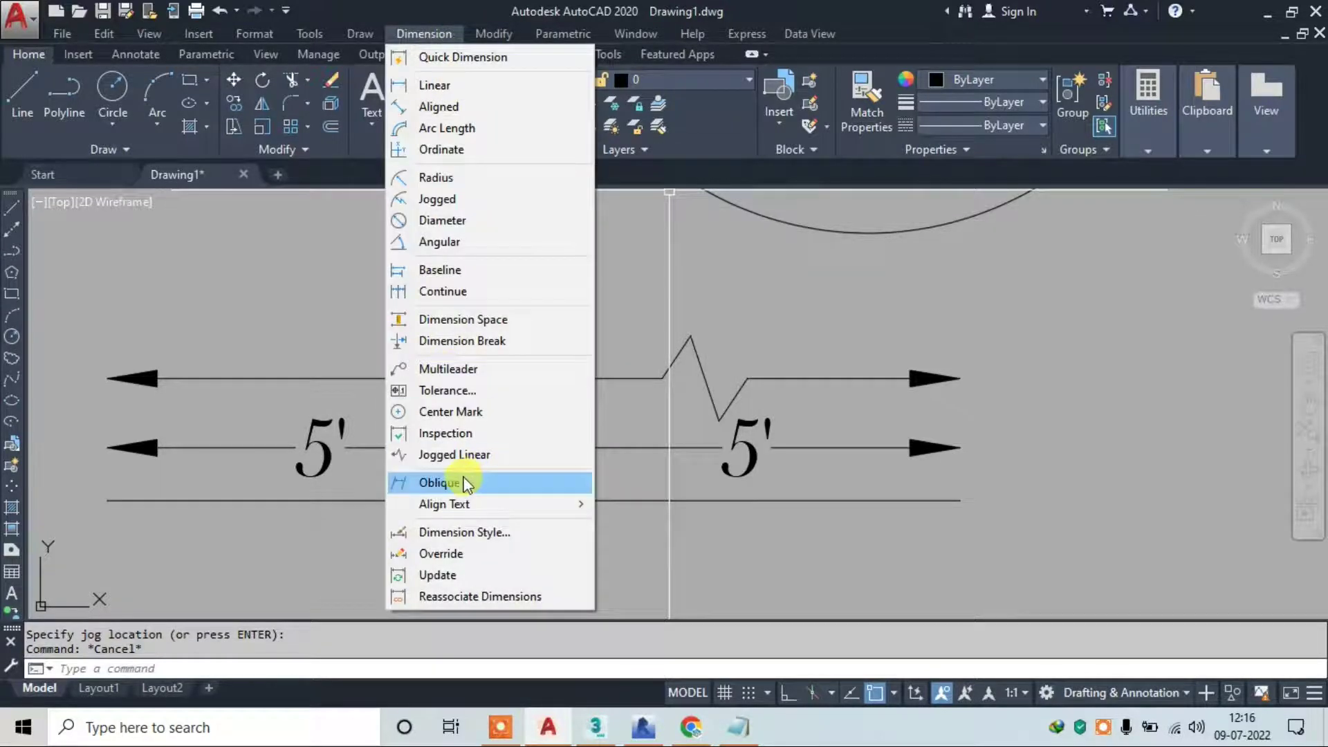
click(469, 457)
click(273, 377)
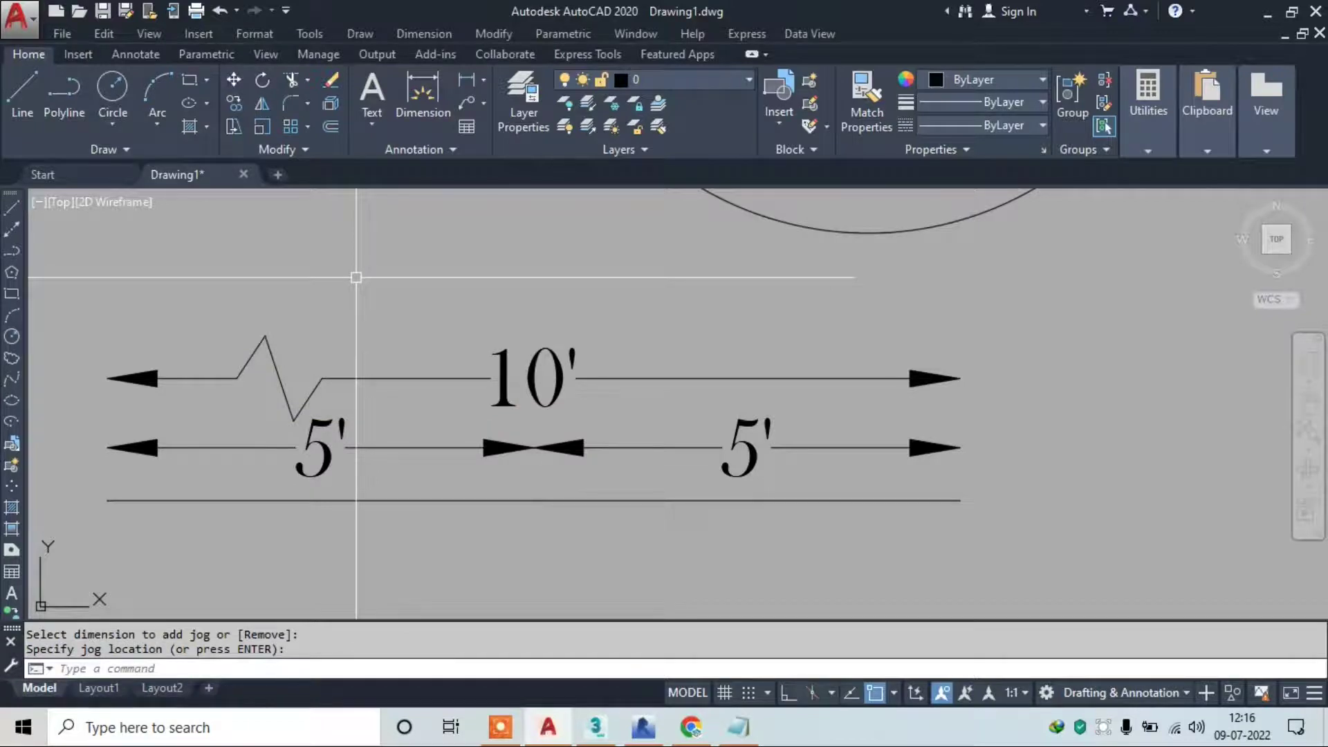
scroll(429, 366, down, 1)
scroll(702, 394, down, 3)
scroll(498, 217, down, 1)
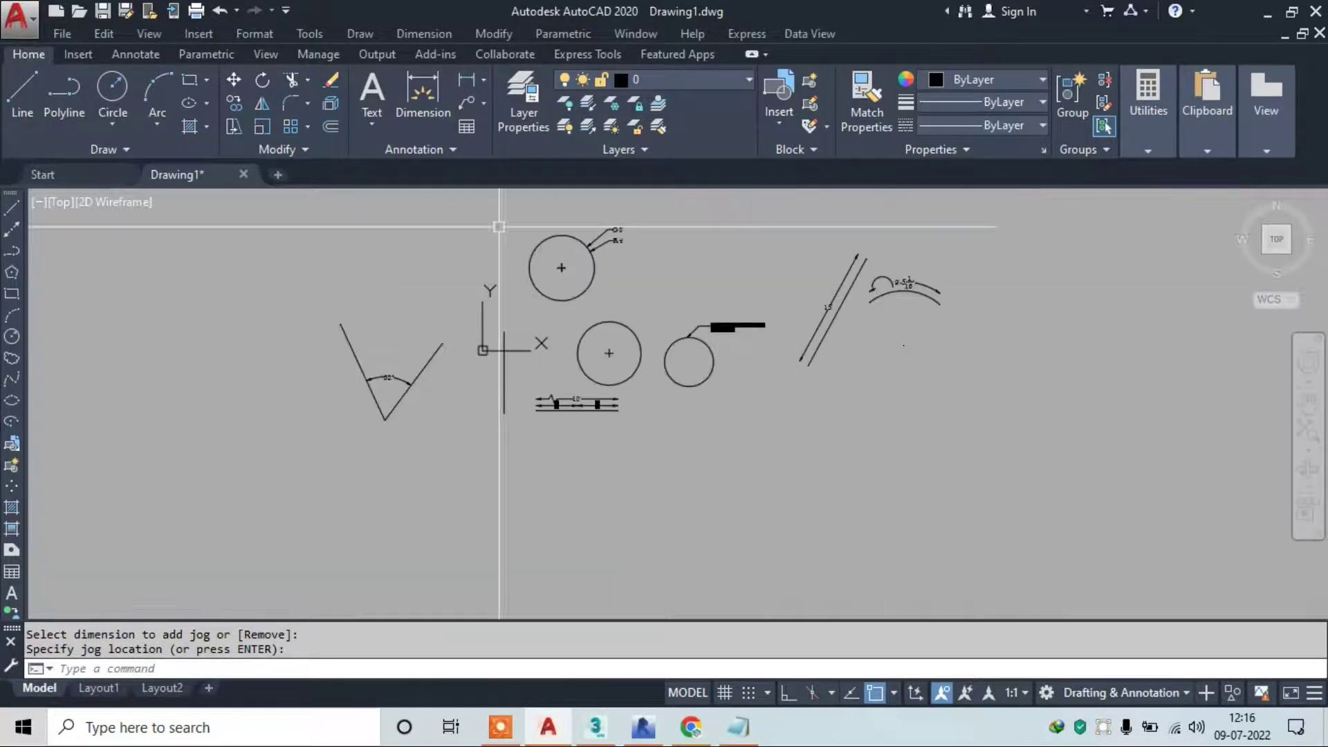
scroll(728, 274, up, 1)
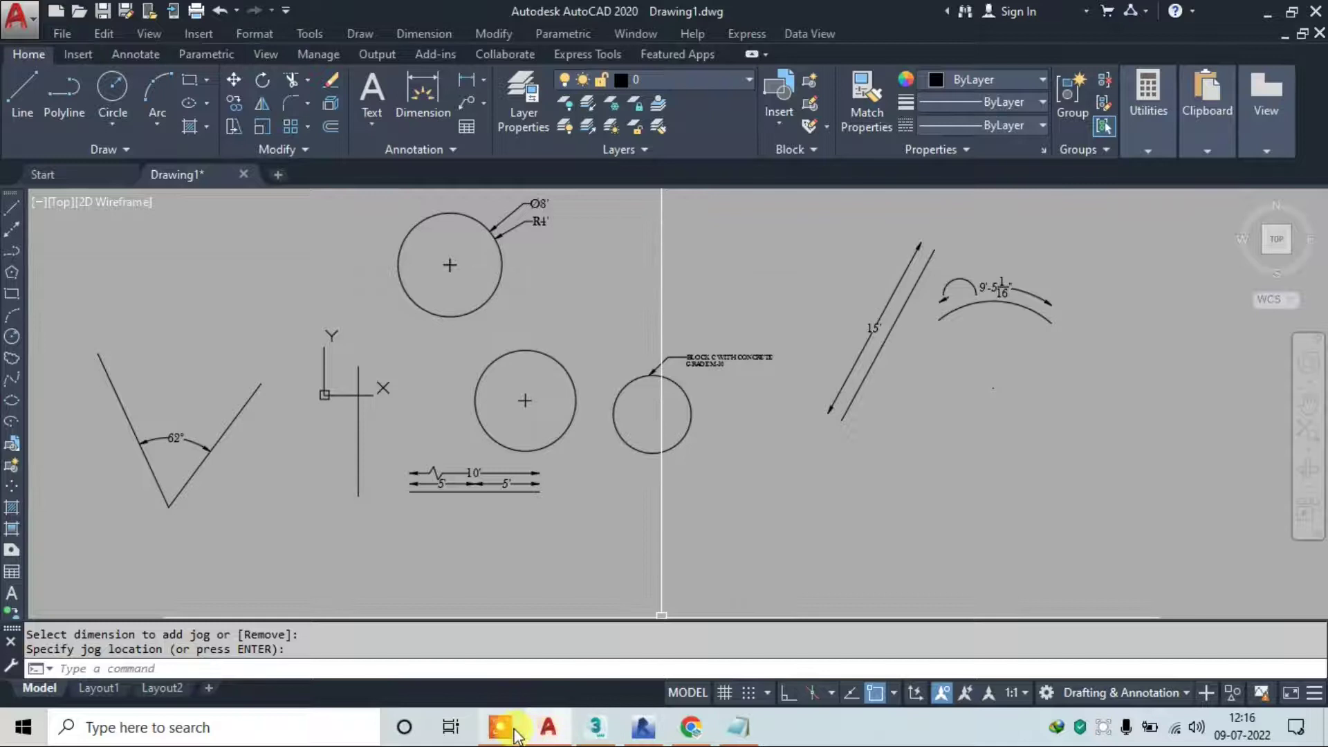
click(500, 726)
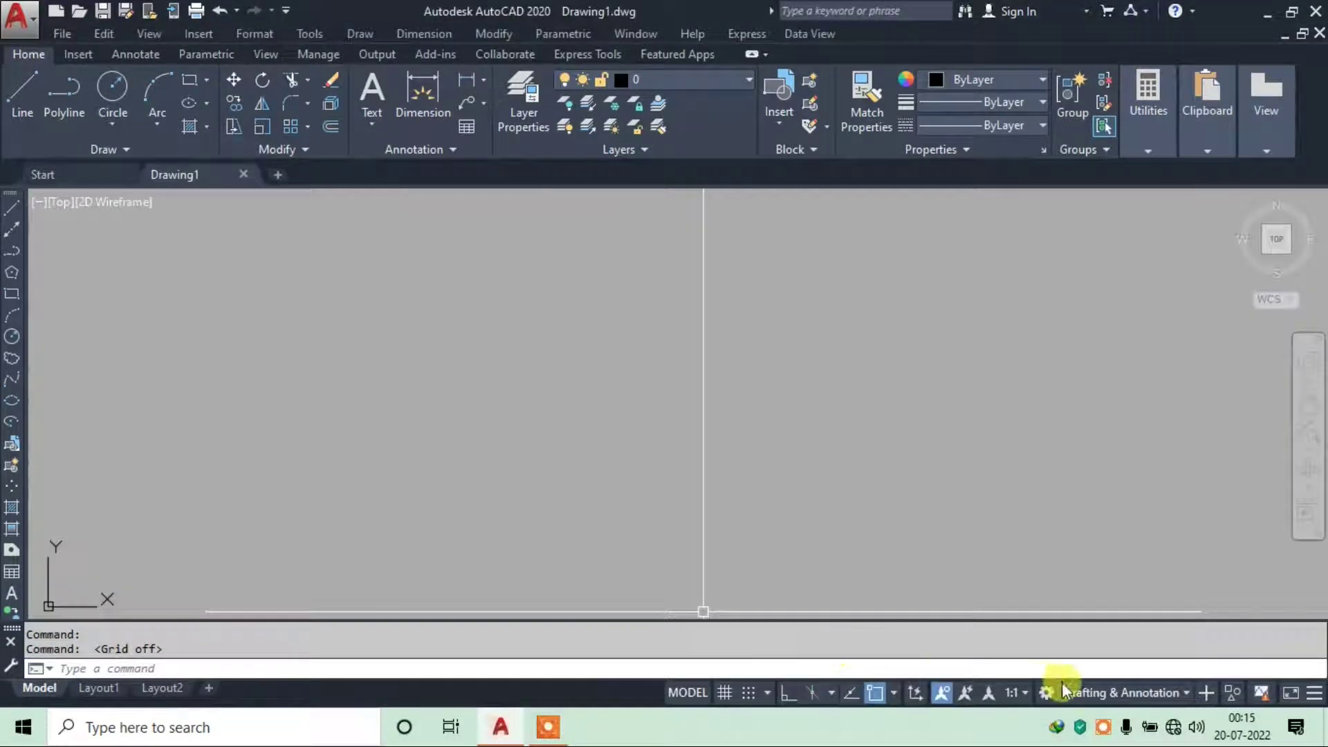
Launch Notepad from the Windows taskbar search
click(556, 732)
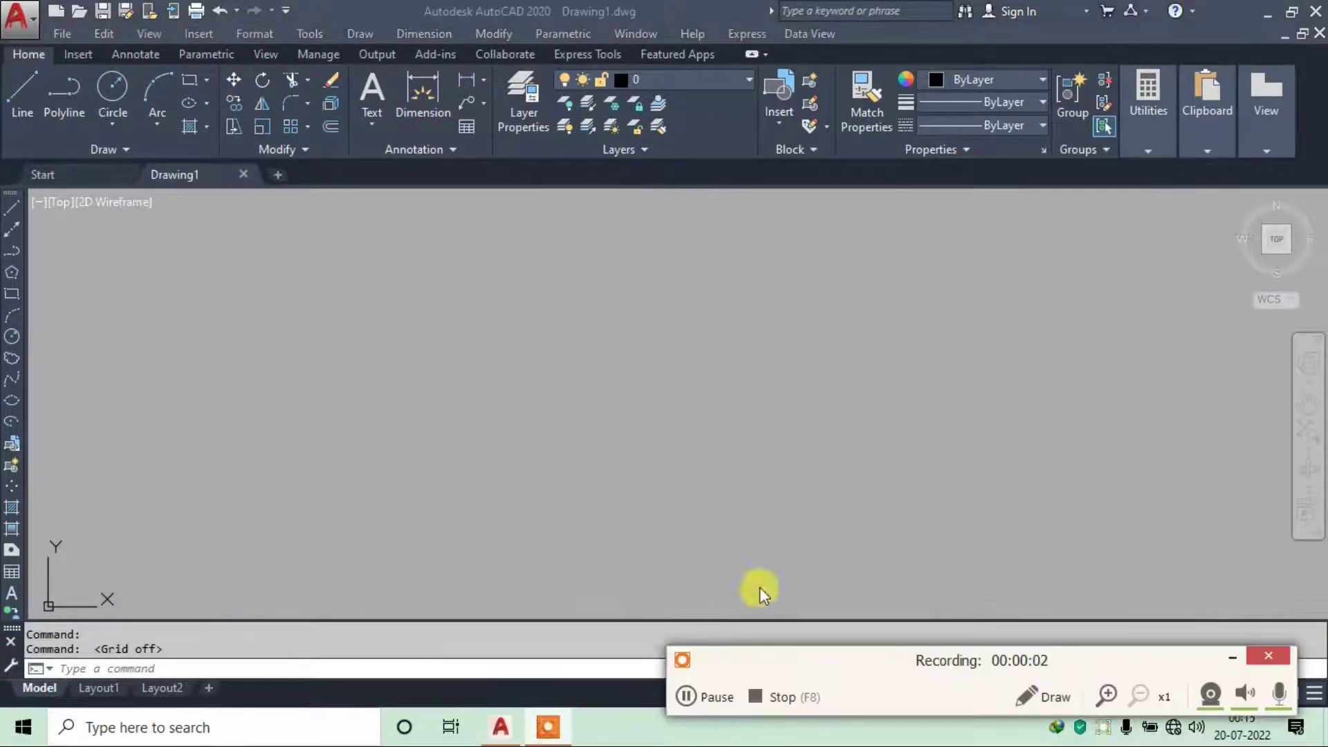
click(1233, 661)
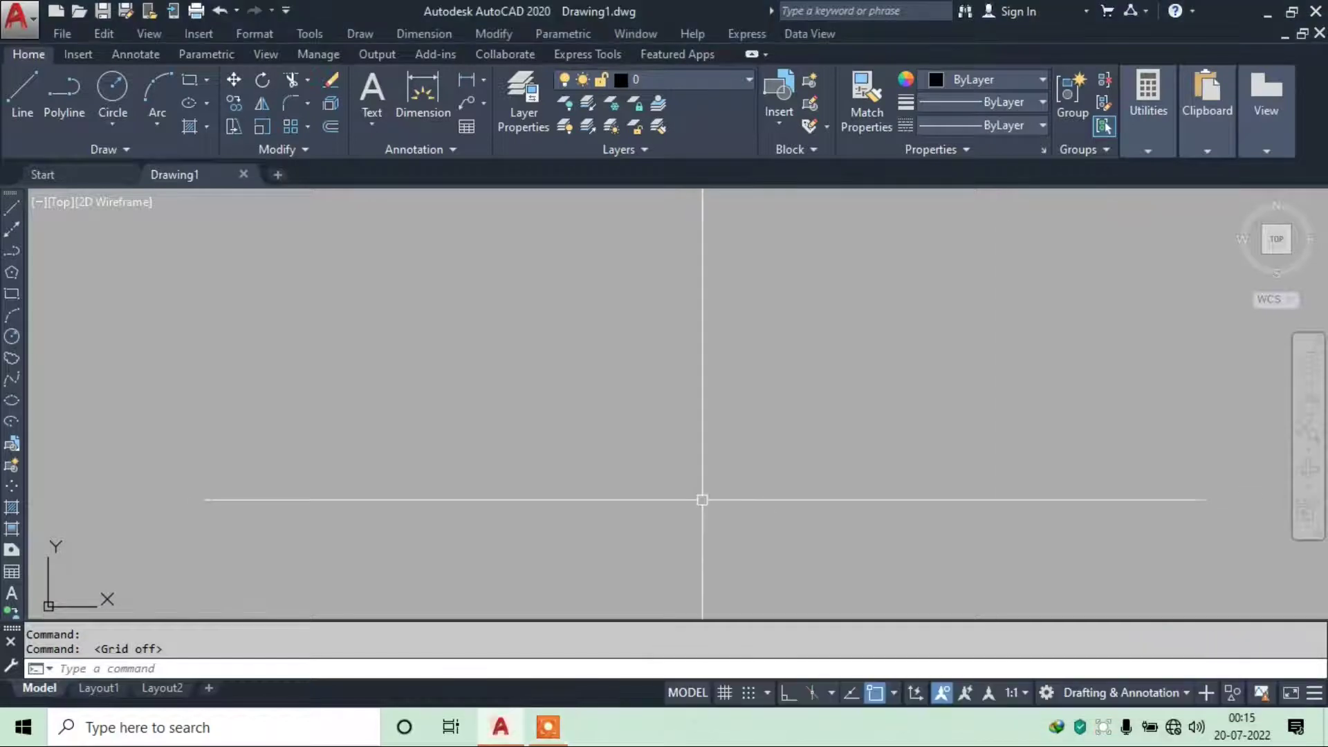
click(771, 11)
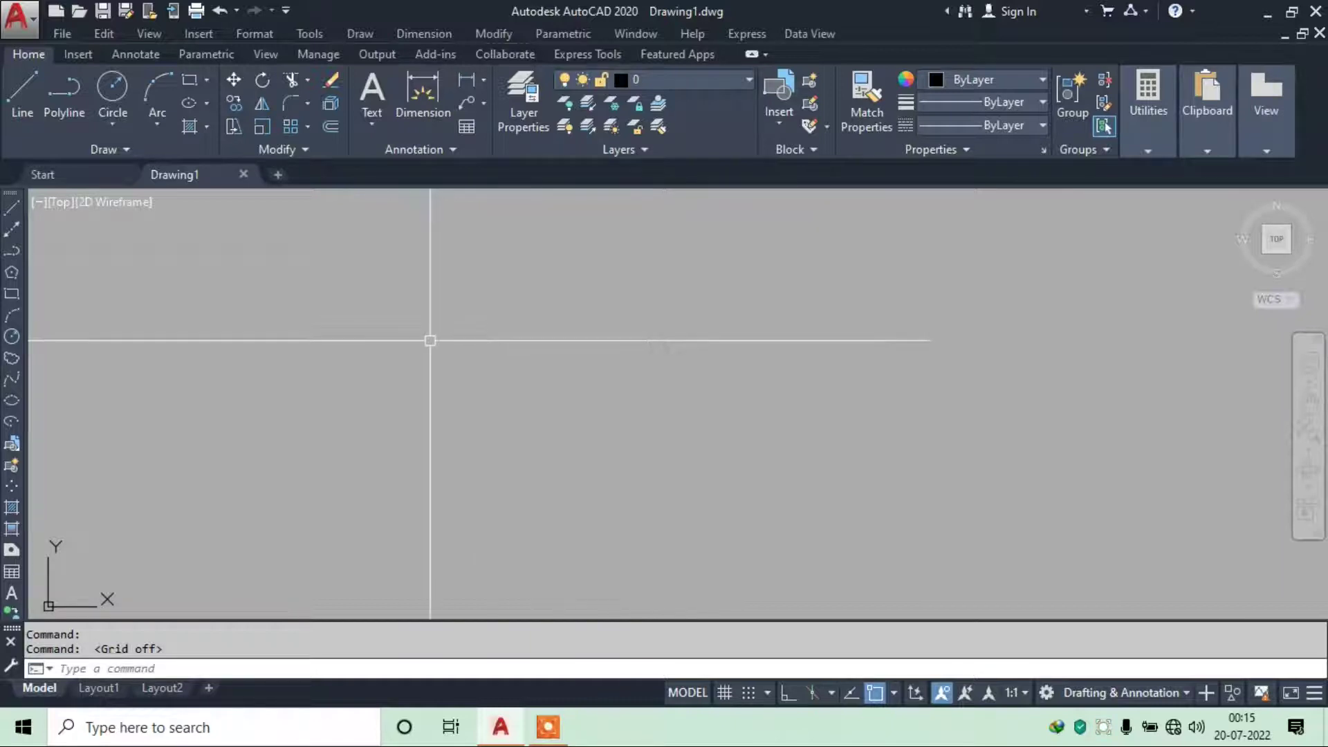
click(218, 728)
text(note)
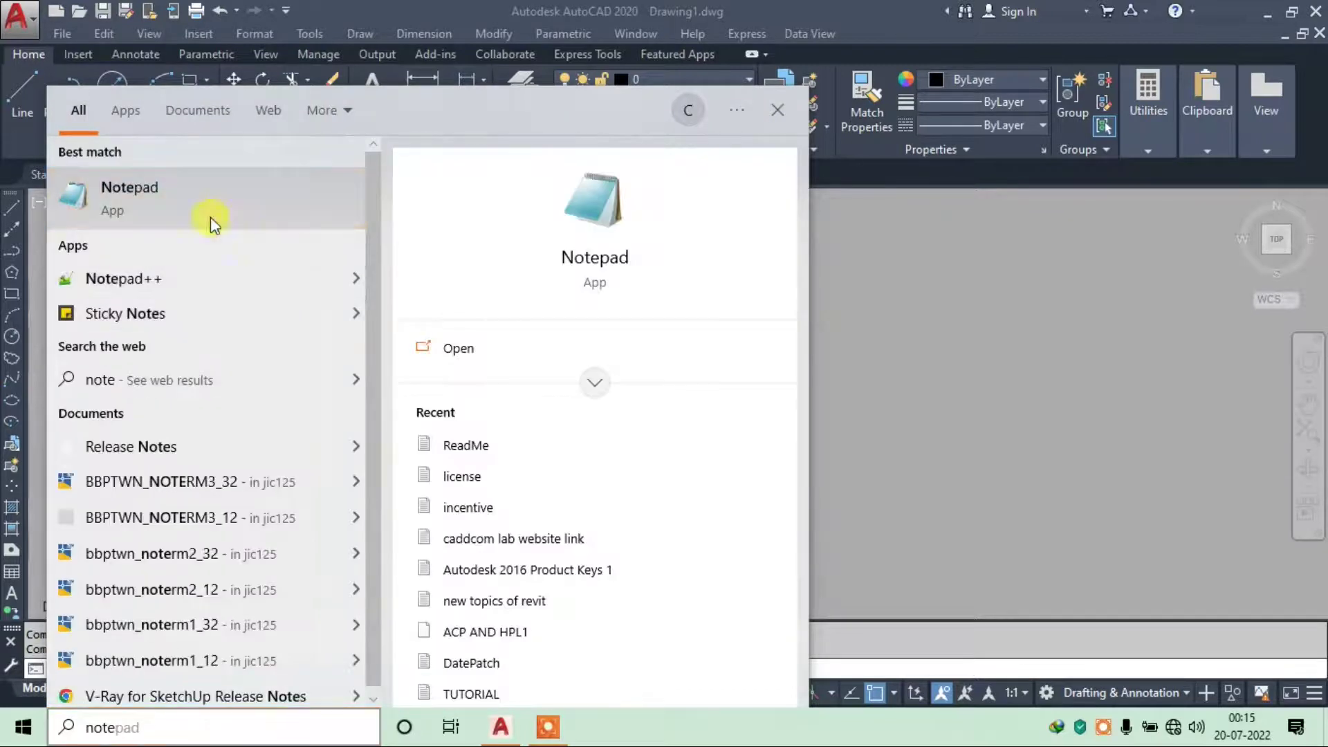
click(210, 217)
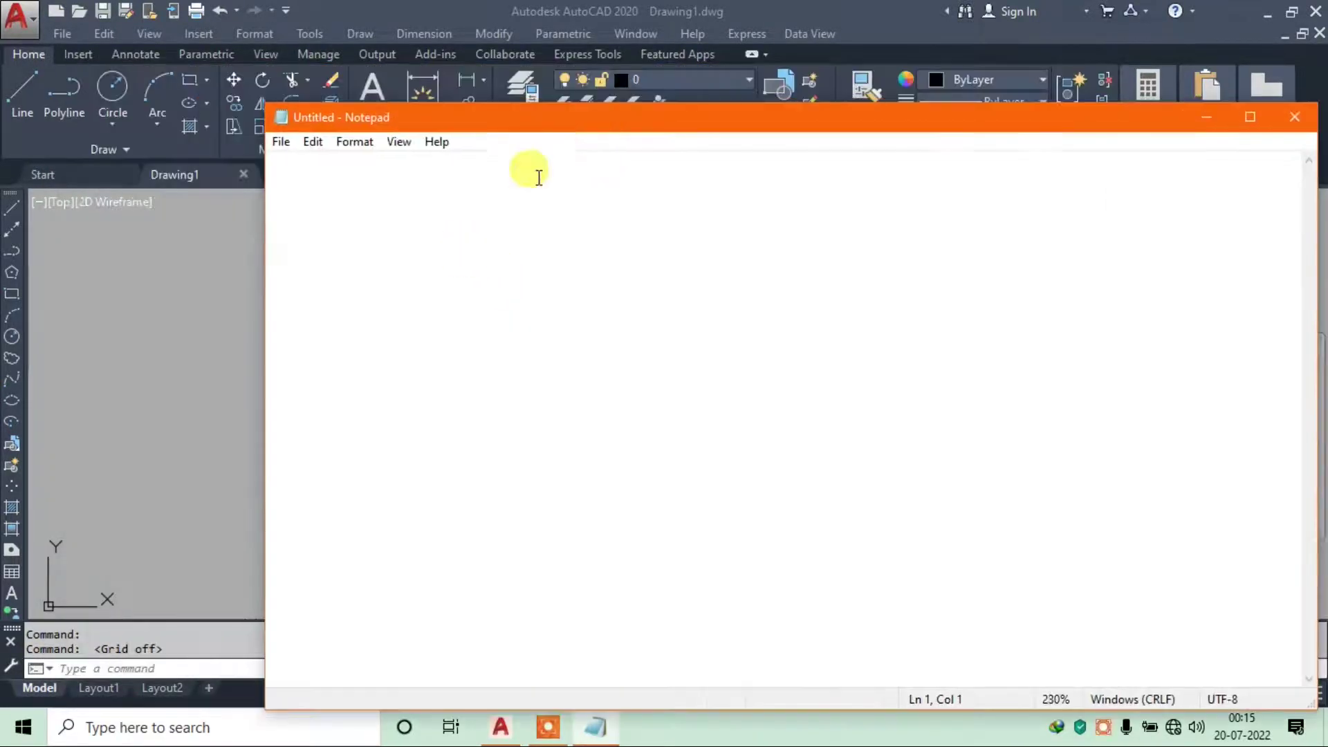
Write a Notepad note listing 1- meter, 2-centimeter, 3- mm, then minimize it over AutoCAD
click(489, 216)
text(3- mm)
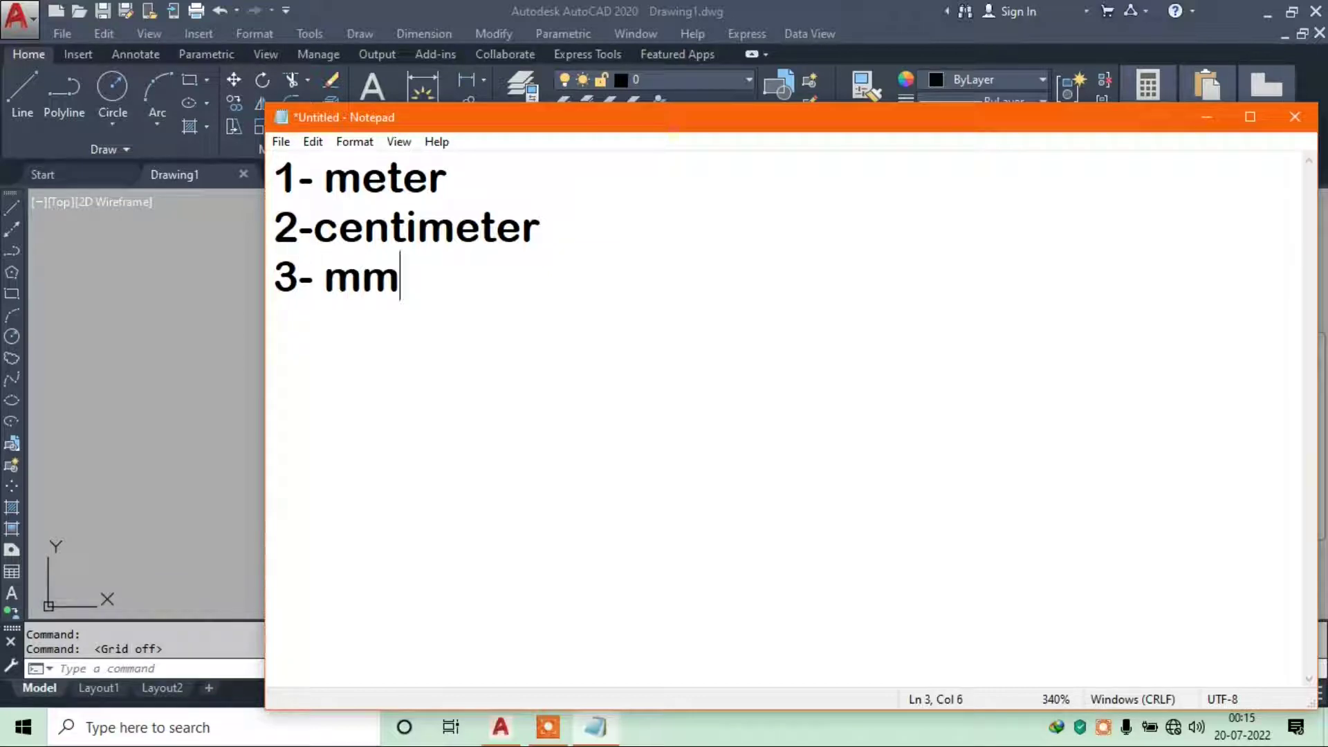
drag(930, 132, 736, 64)
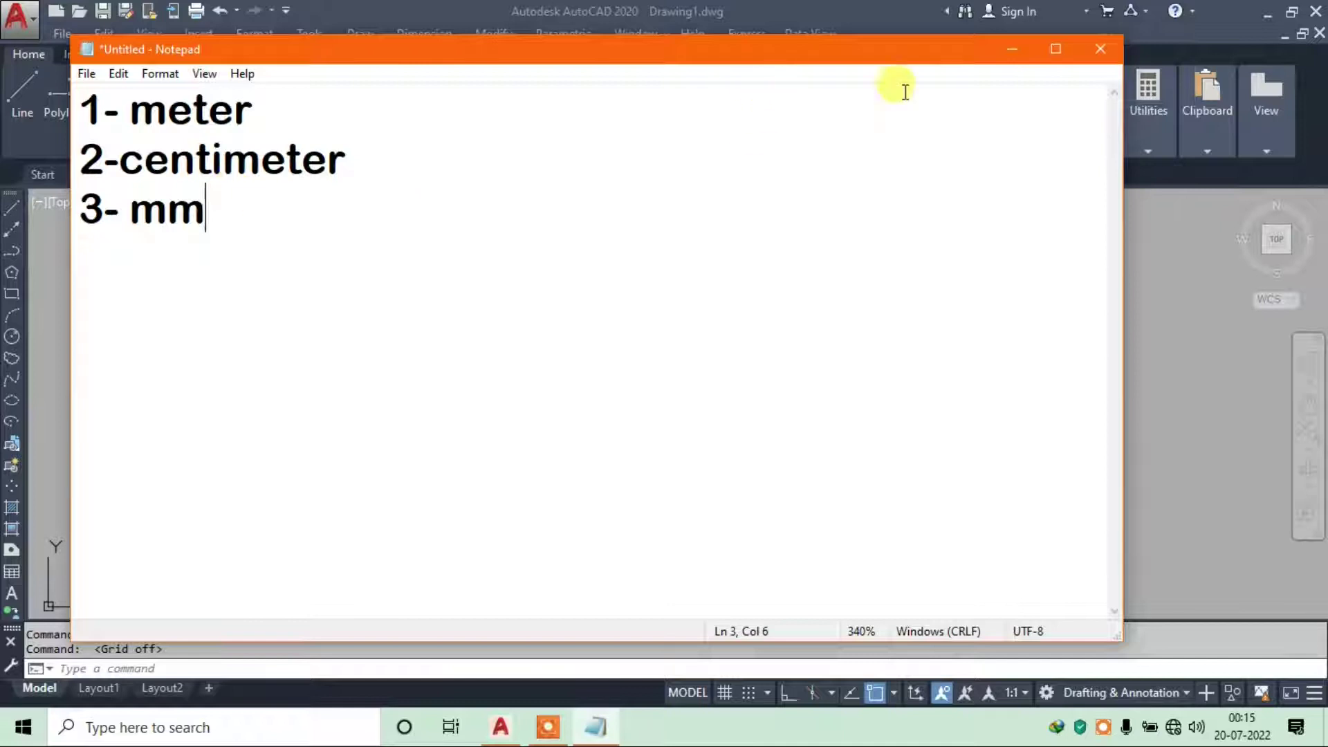
click(1011, 49)
click(596, 726)
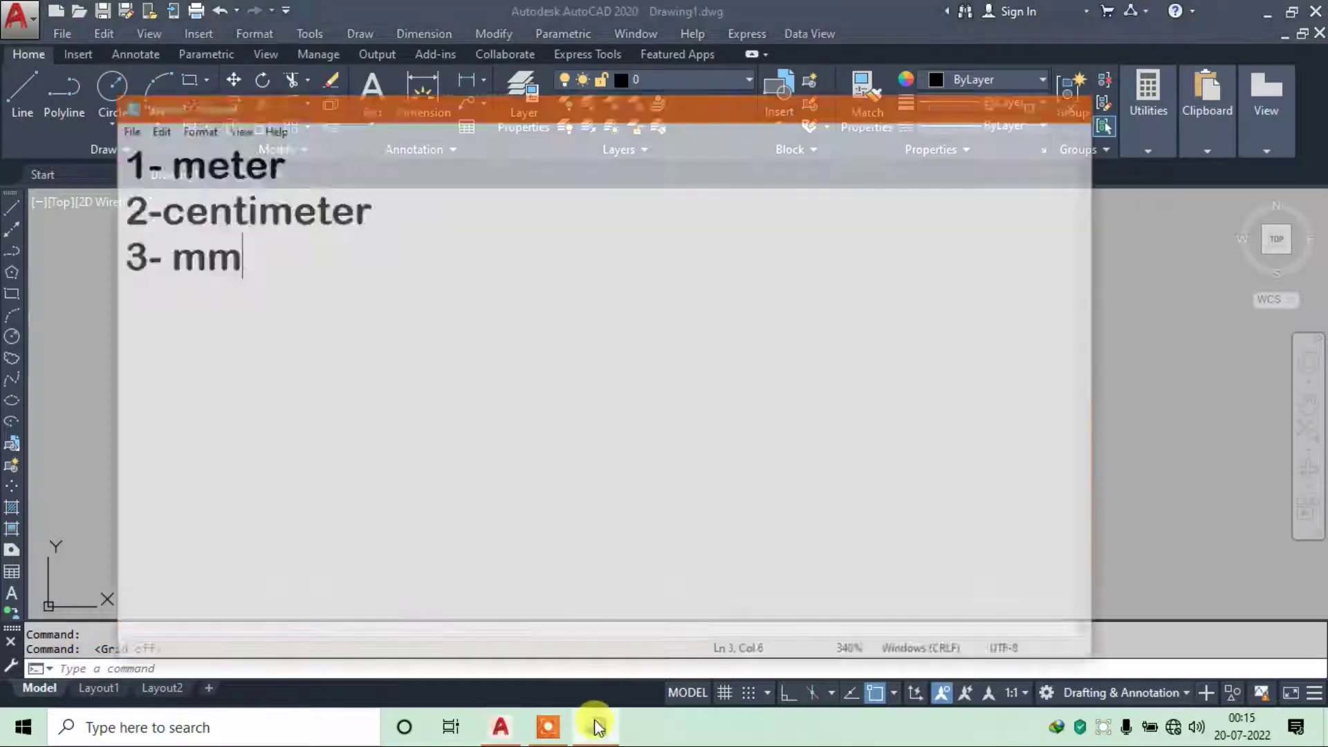
click(597, 726)
Set drawing units to Decimal length with Meters as the insertion scale
key(Escape)
text(un)
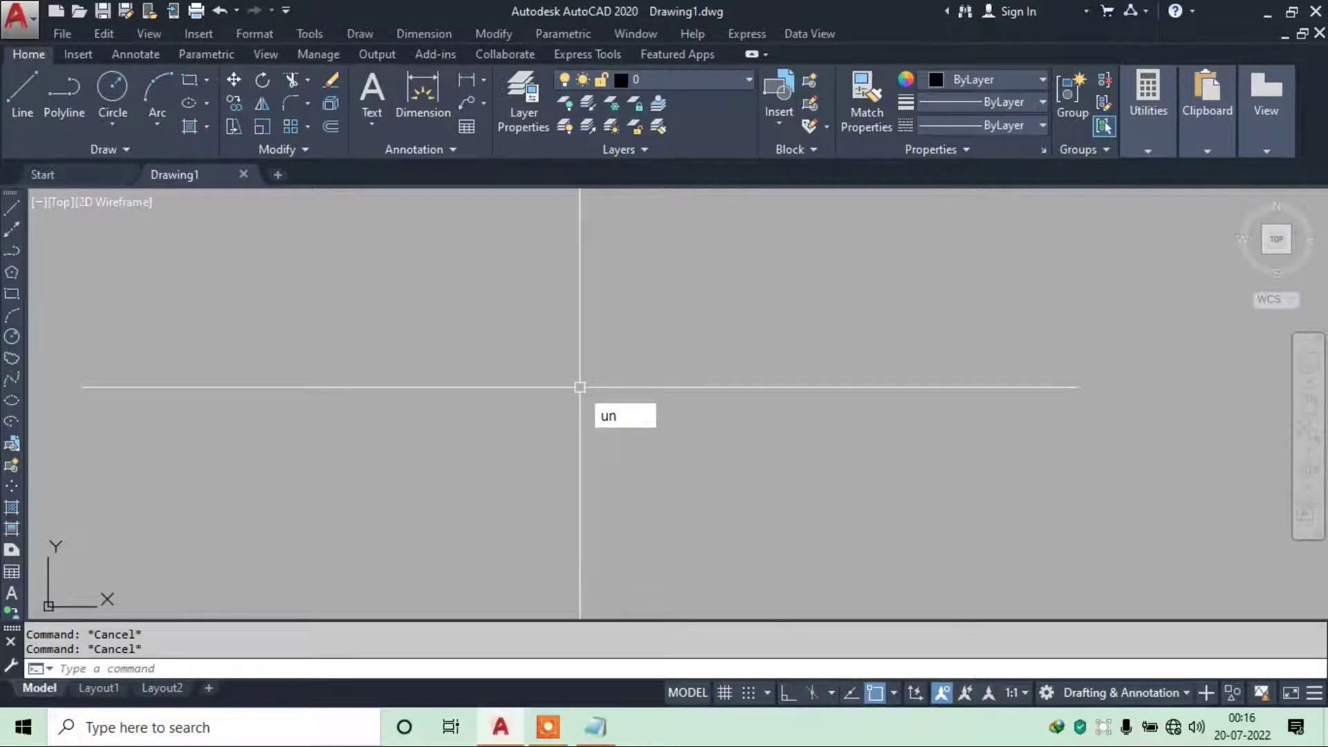
key(Return)
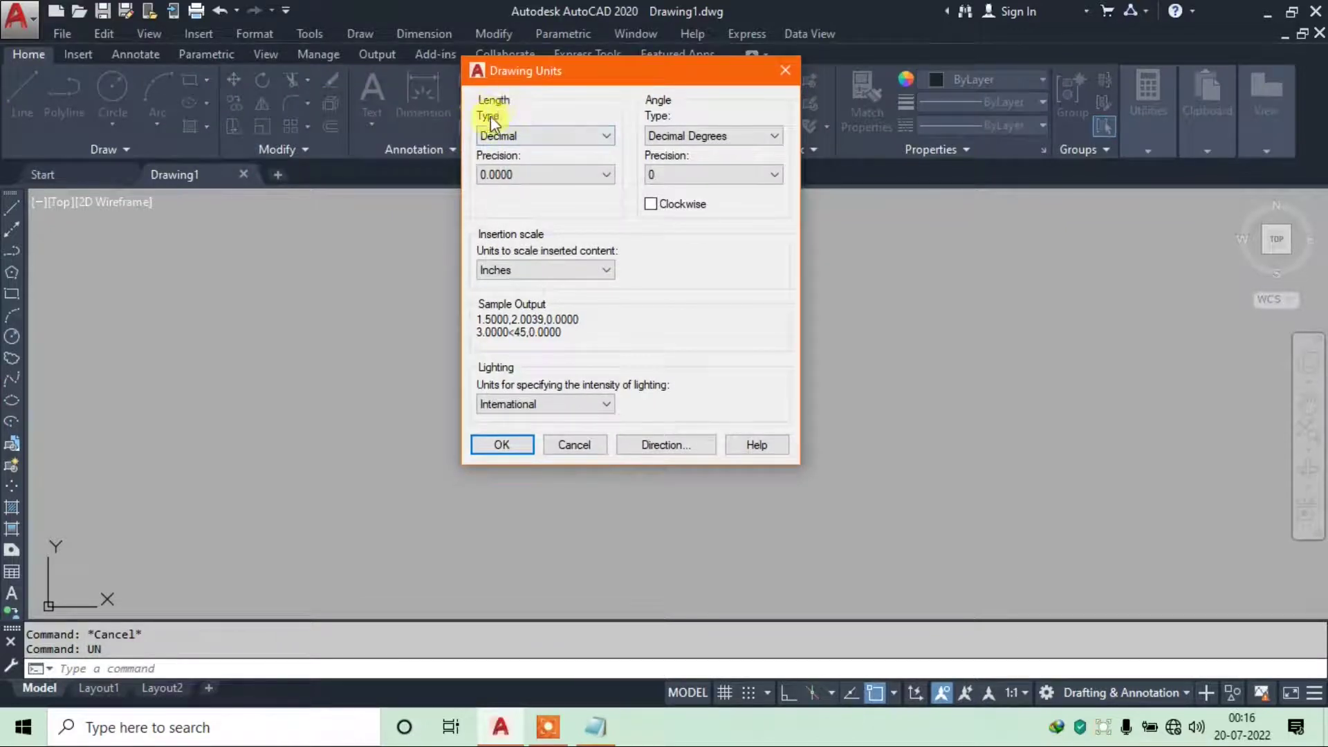
click(526, 135)
click(515, 153)
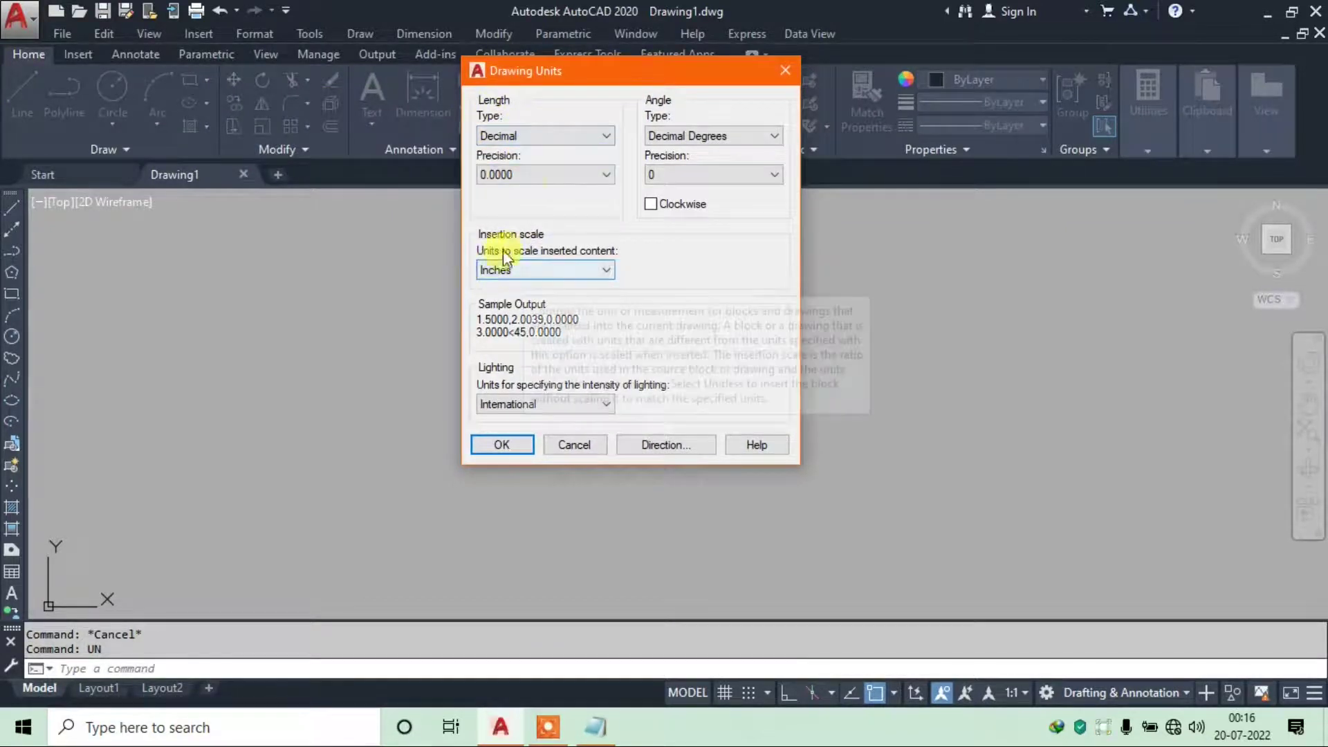
click(538, 270)
click(509, 367)
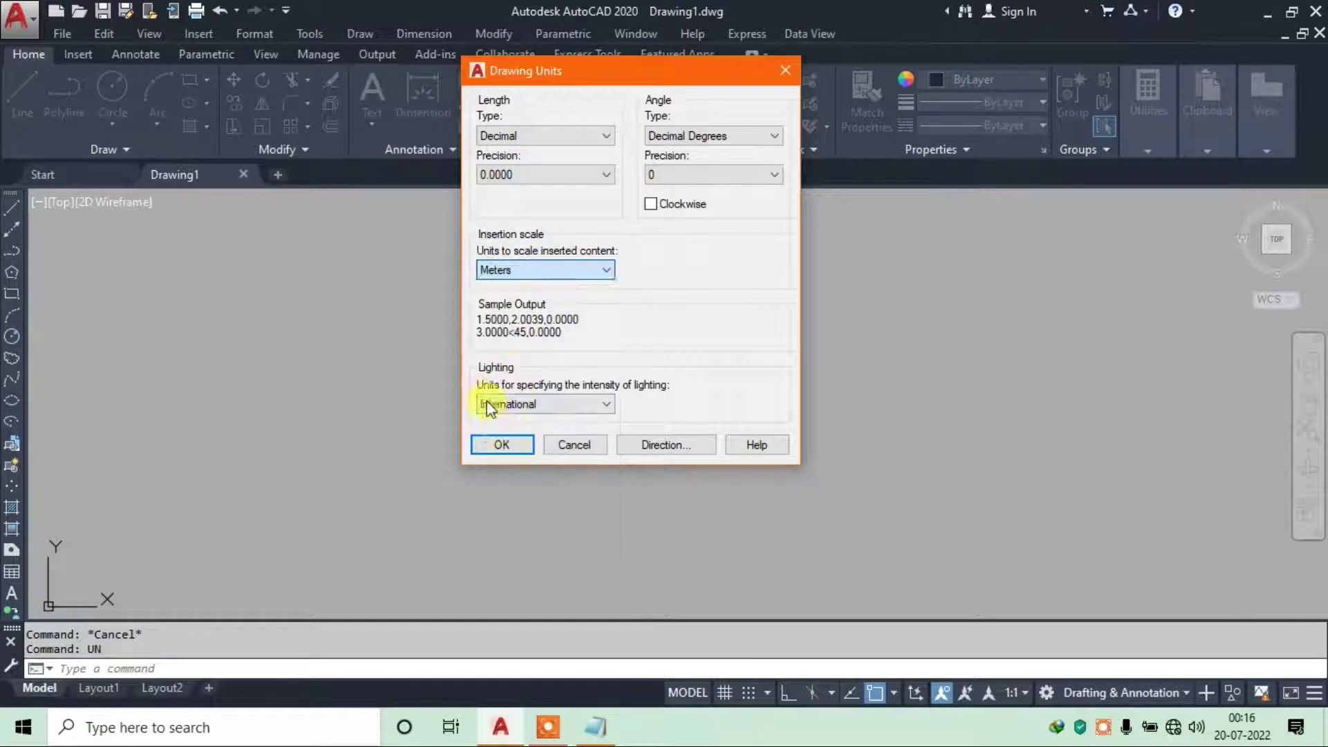
click(500, 444)
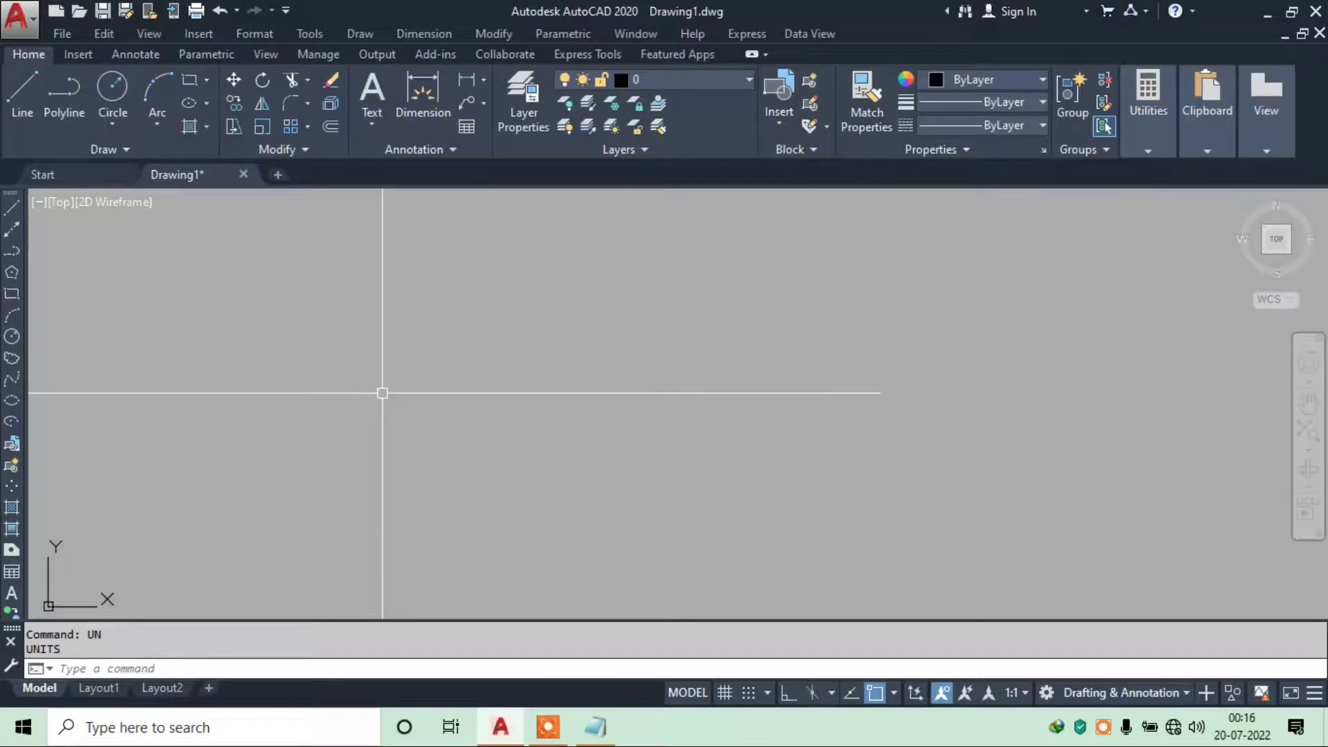
Draw the square outline as a rectangle by dimensions, 8.4 long and 8 wide
text(l)
key(Return)
key(Escape)
key(Escape)
key(Return)
click(459, 282)
text(d)
key(Return)
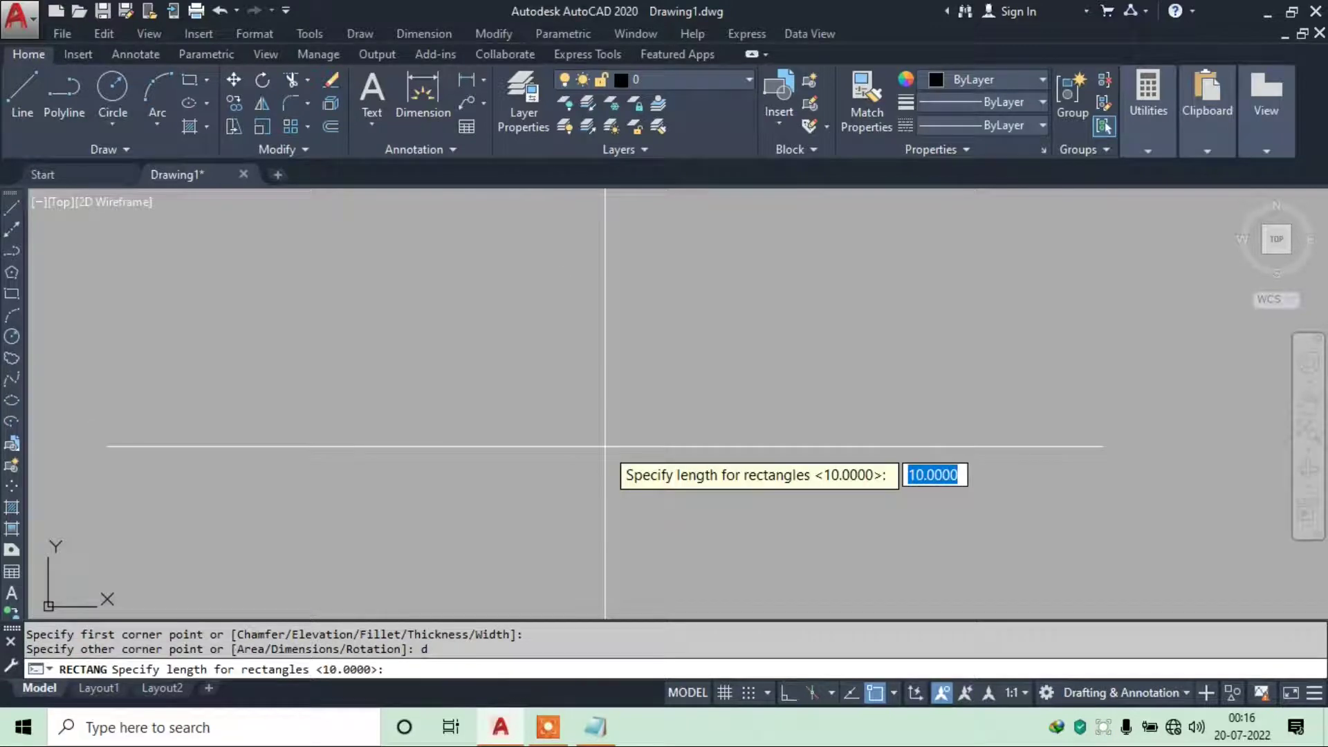
text(8.4)
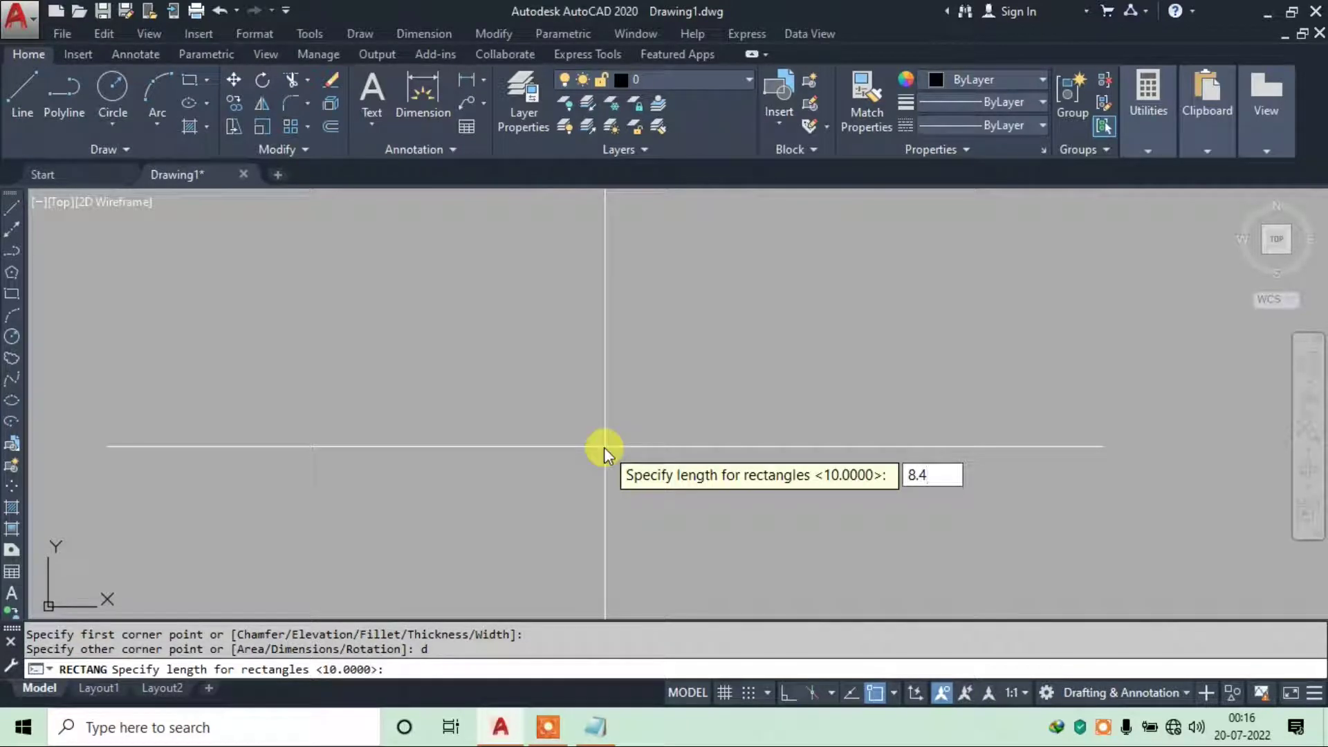
key(Return)
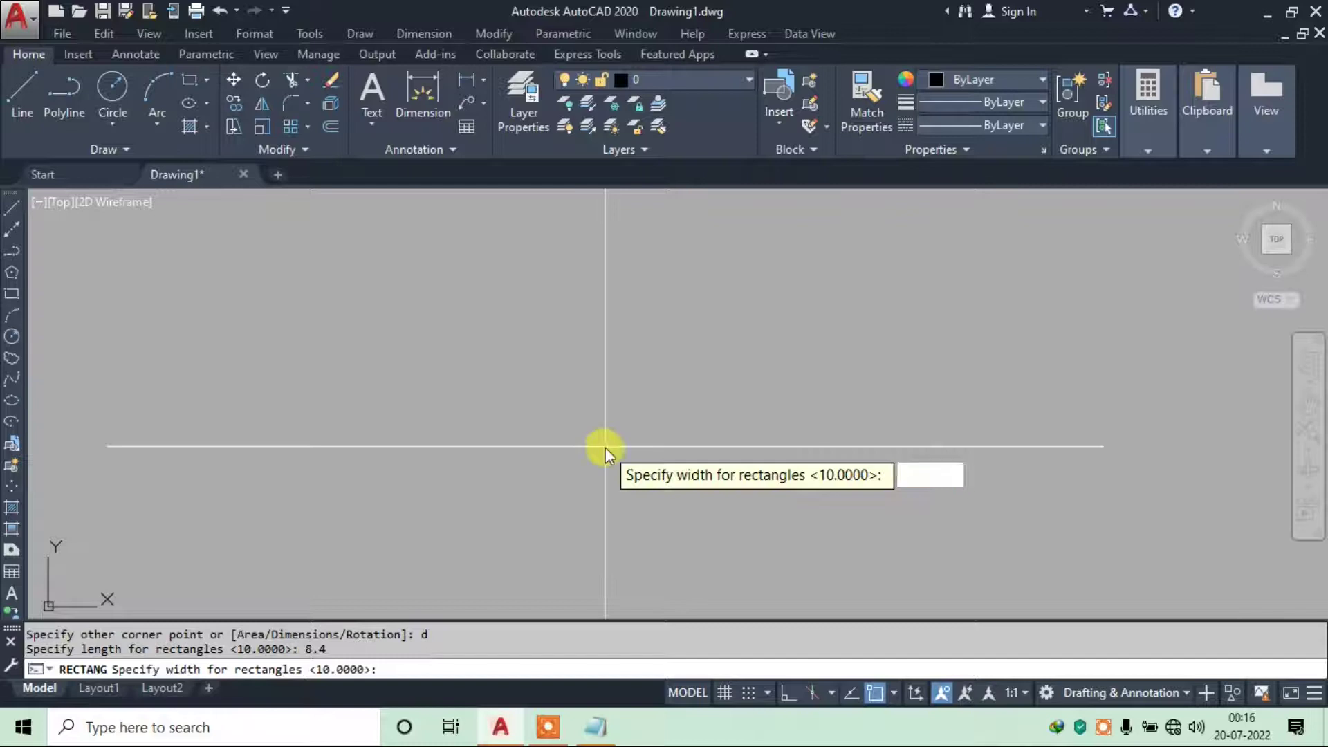
text(7.8)
key(Return)
click(601, 451)
key(Escape)
key(Escape)
Offset the square 0.30 inward to form the inner wall line
text(o)
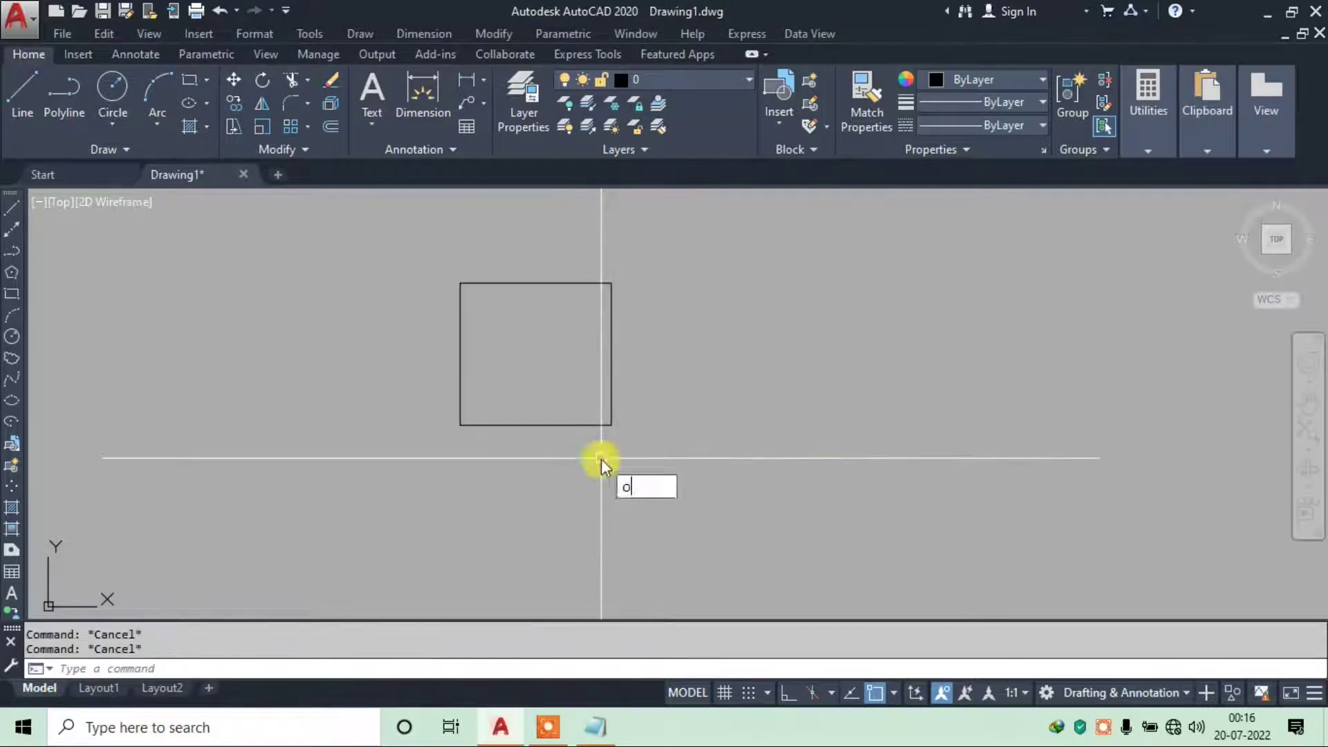
key(Return)
text(30)
key(Return)
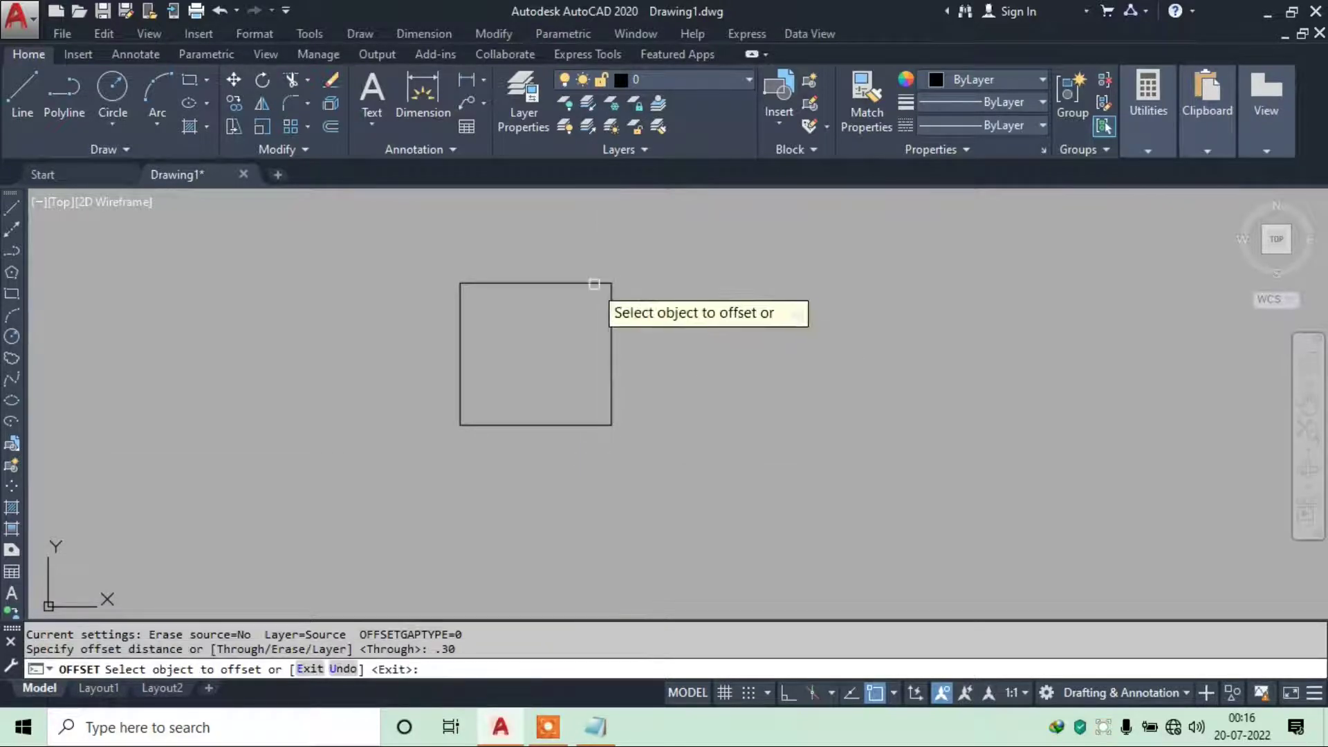
click(558, 284)
click(558, 373)
key(Escape)
Explode the square into separate lines with X
key(c)
key(Return)
key(Escape)
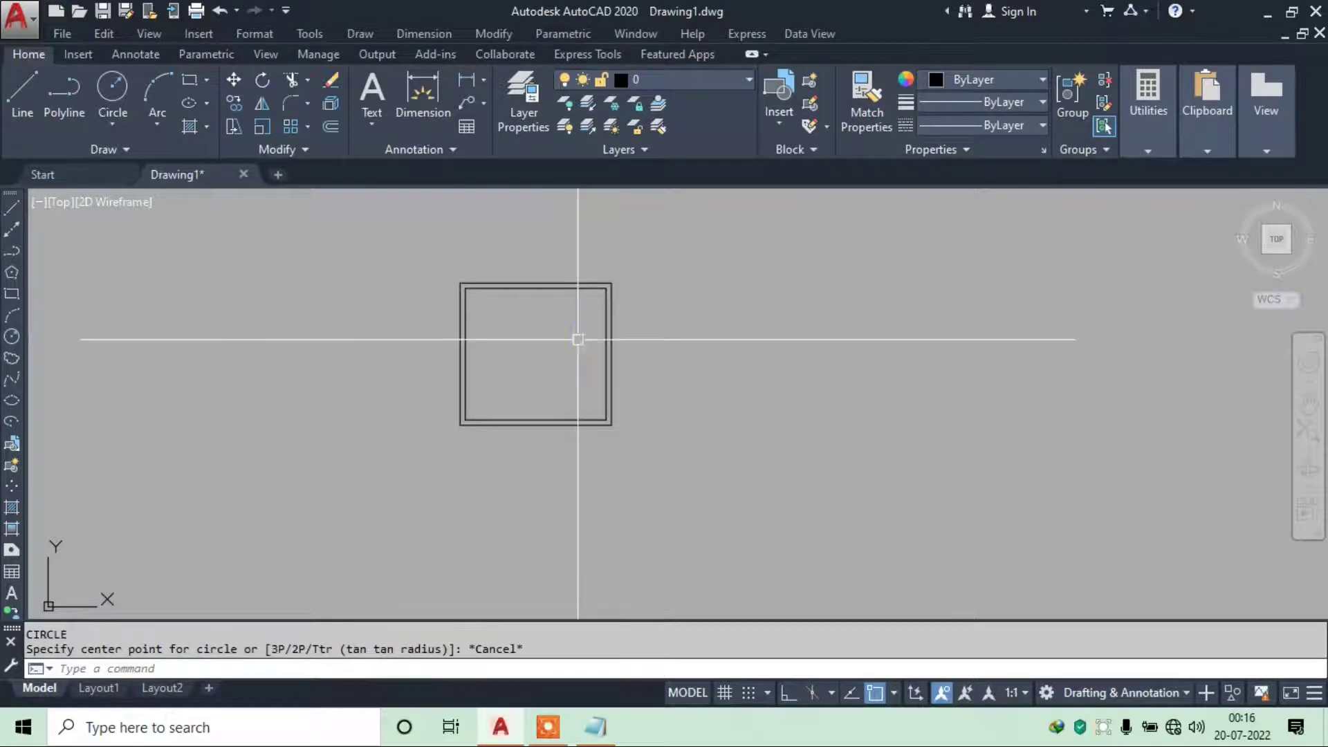
key(x)
key(Return)
click(460, 431)
click(619, 275)
scroll(510, 330, up, 4)
key(Escape)
Offset the inner left and bottom wall edges by 3 to create vertical and horizontal dividers
key(l)
key(Return)
key(Escape)
key(Escape)
key(o)
key(Return)
text(3)
key(Return)
click(389, 396)
click(473, 406)
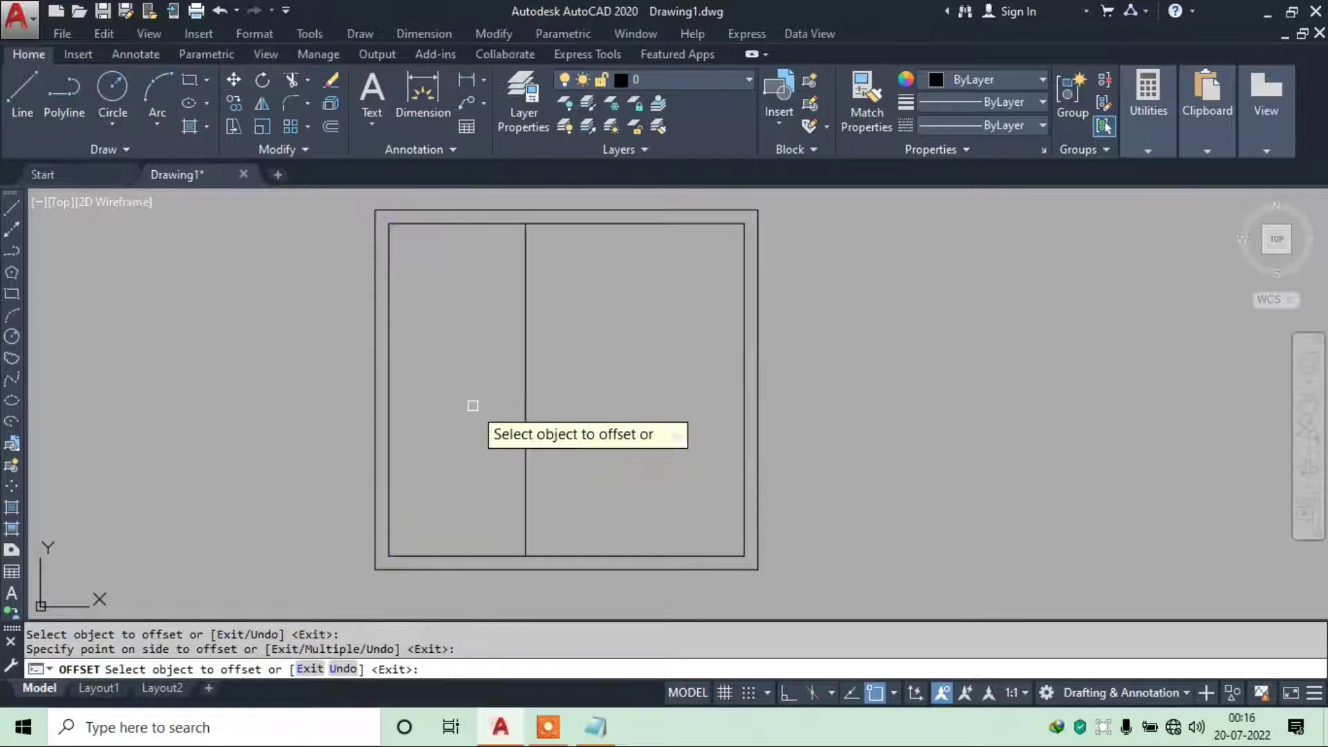
key(Return)
key(Return)
key(Return)
click(471, 406)
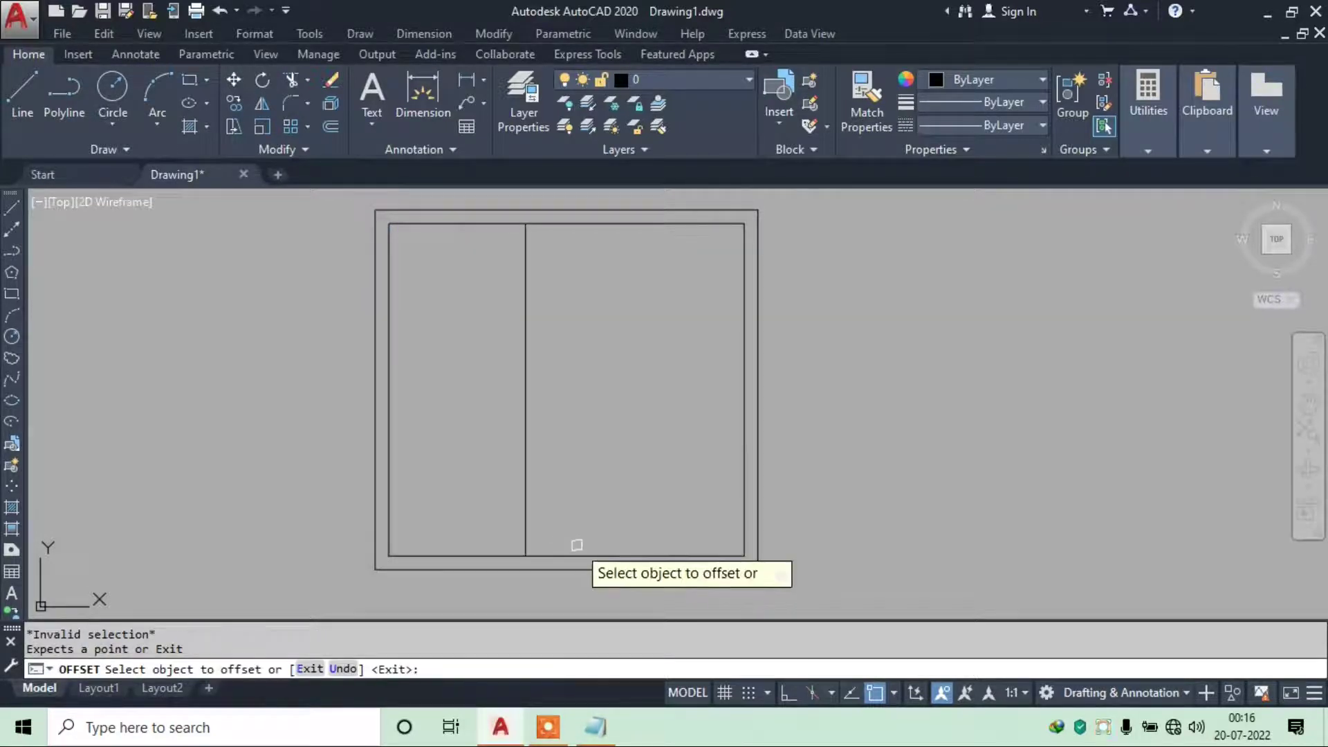
click(576, 547)
click(577, 495)
Offset the horizontal divider by 0.30 to double it into a wall
key(Return)
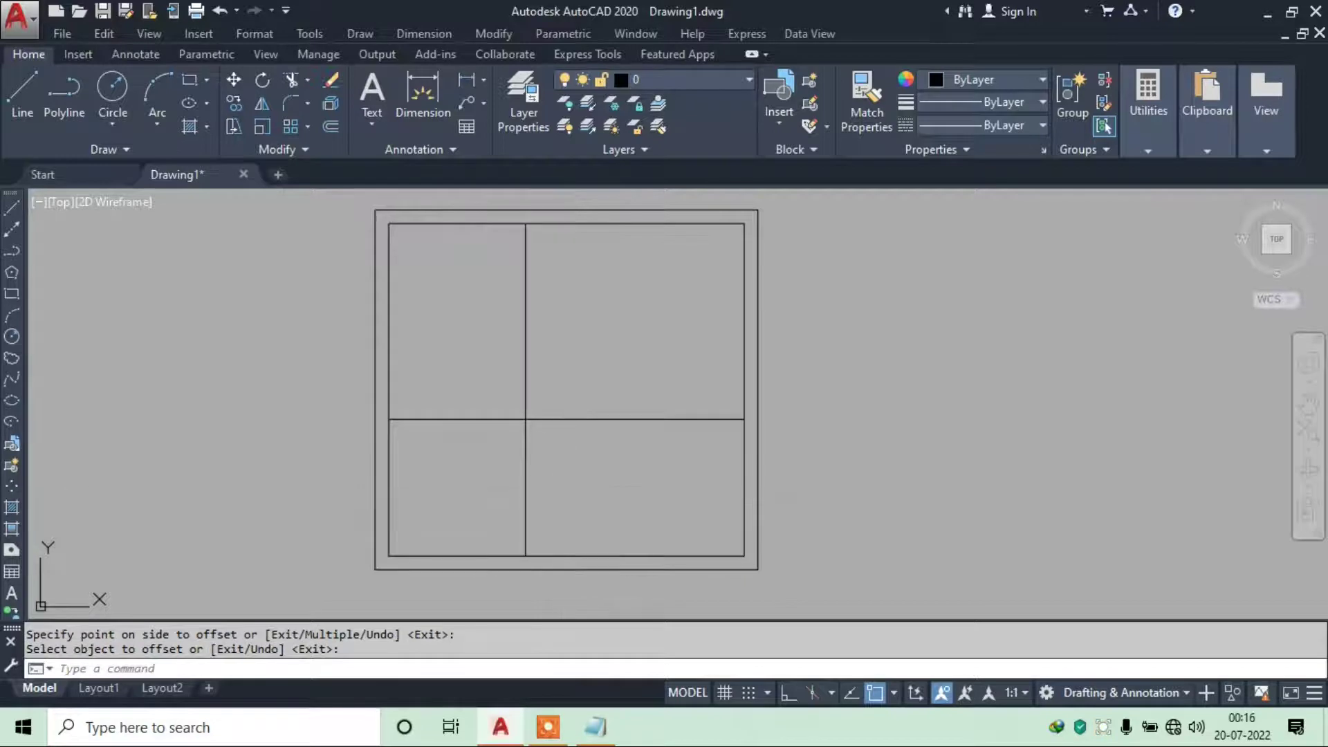
text(30)
key(Return)
key(Escape)
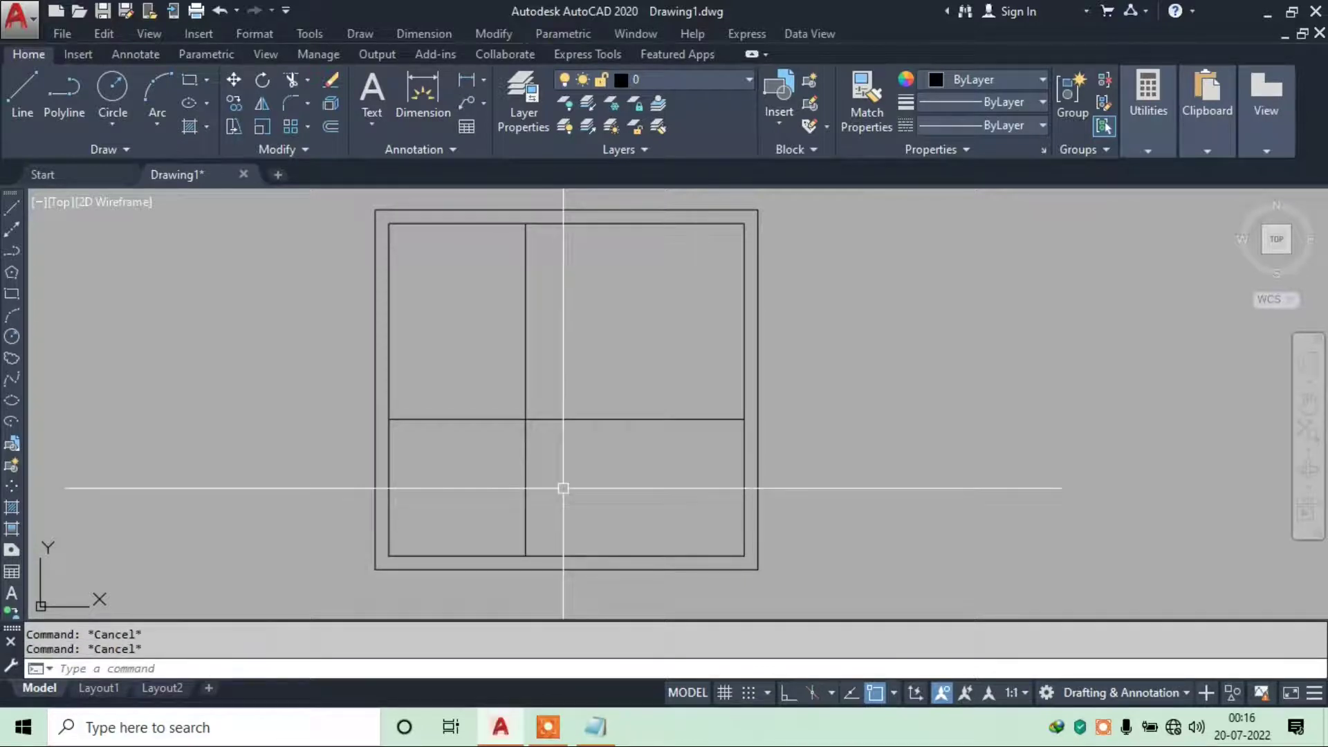
key(Delete)
key(Escape)
text(o)
key(Return)
text(.30)
key(Return)
click(589, 418)
click(543, 367)
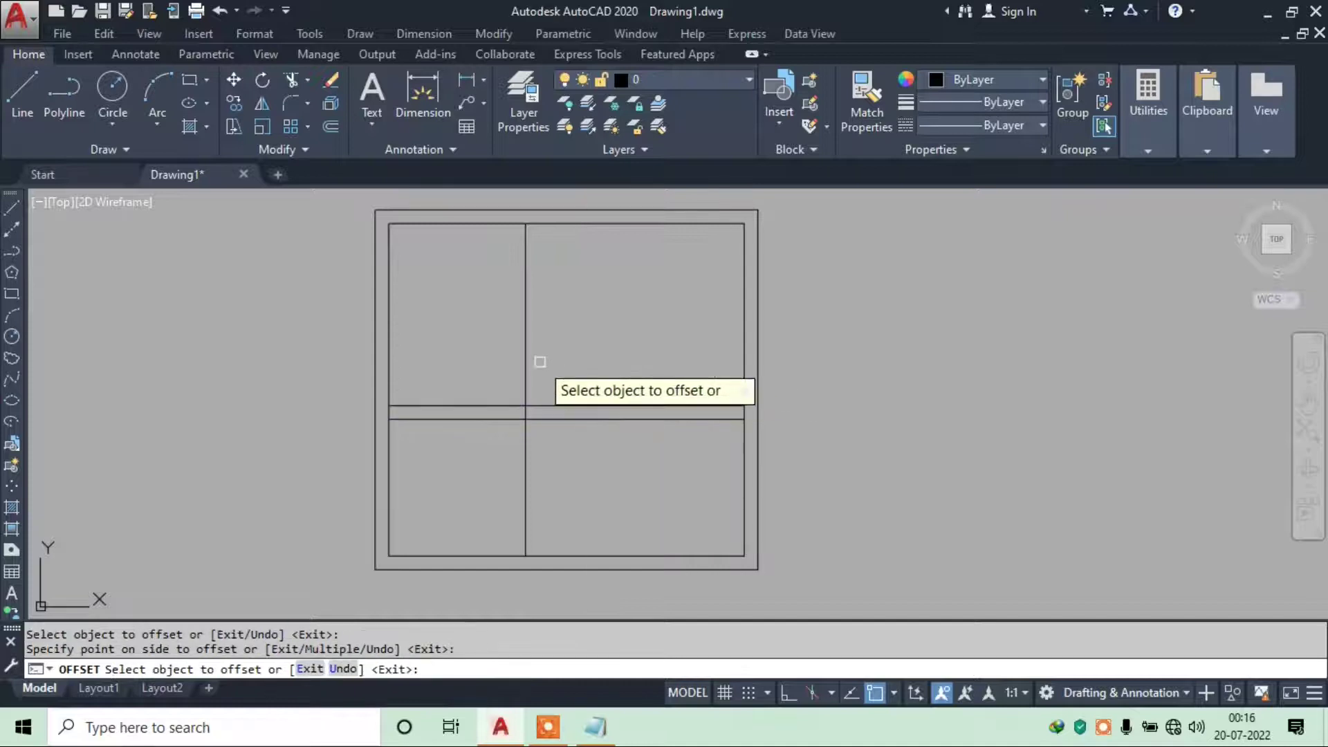
Double the vertical divider into a wall and trim away its upper lines
click(580, 372)
key(Escape)
text(tr)
key(Return)
click(569, 359)
click(513, 385)
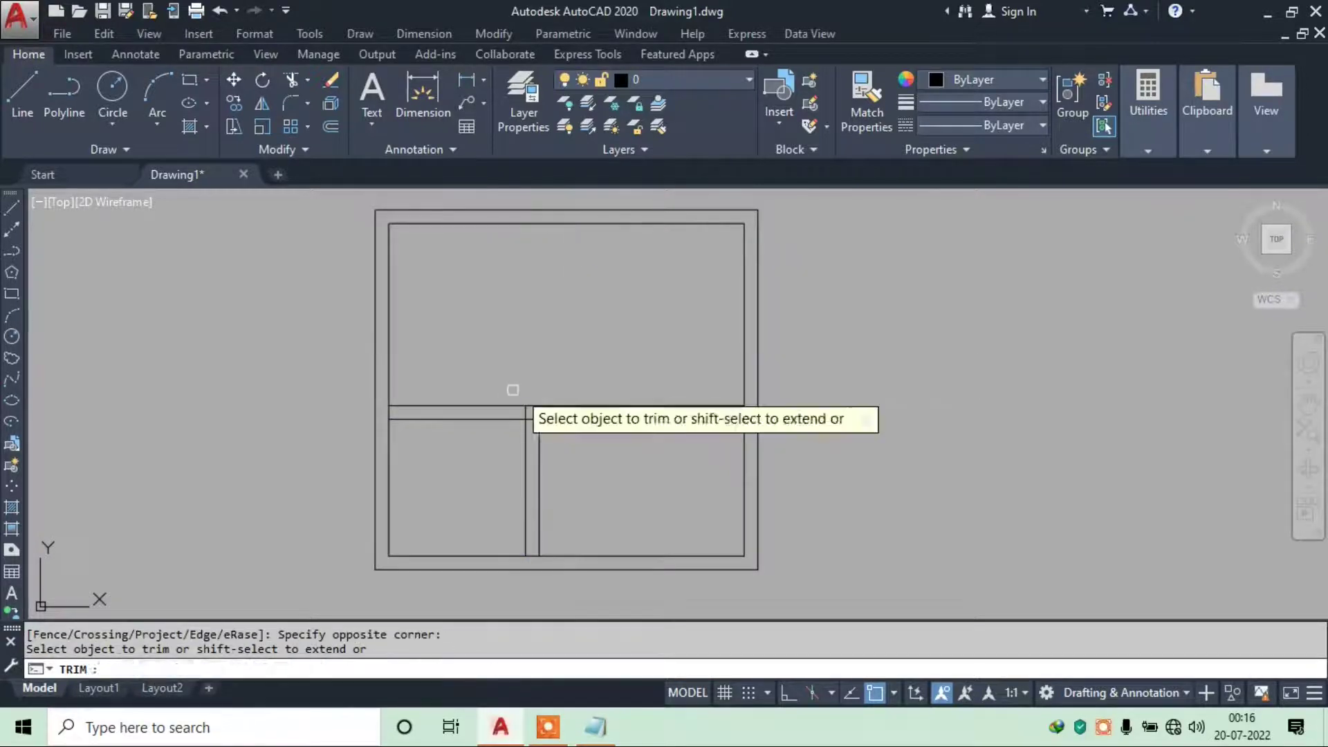
key(Escape)
Offset the right inner wall 3 leftward and double the new line into a wall
text(o)
key(Return)
text(3)
key(Return)
click(741, 354)
click(631, 356)
key(Escape)
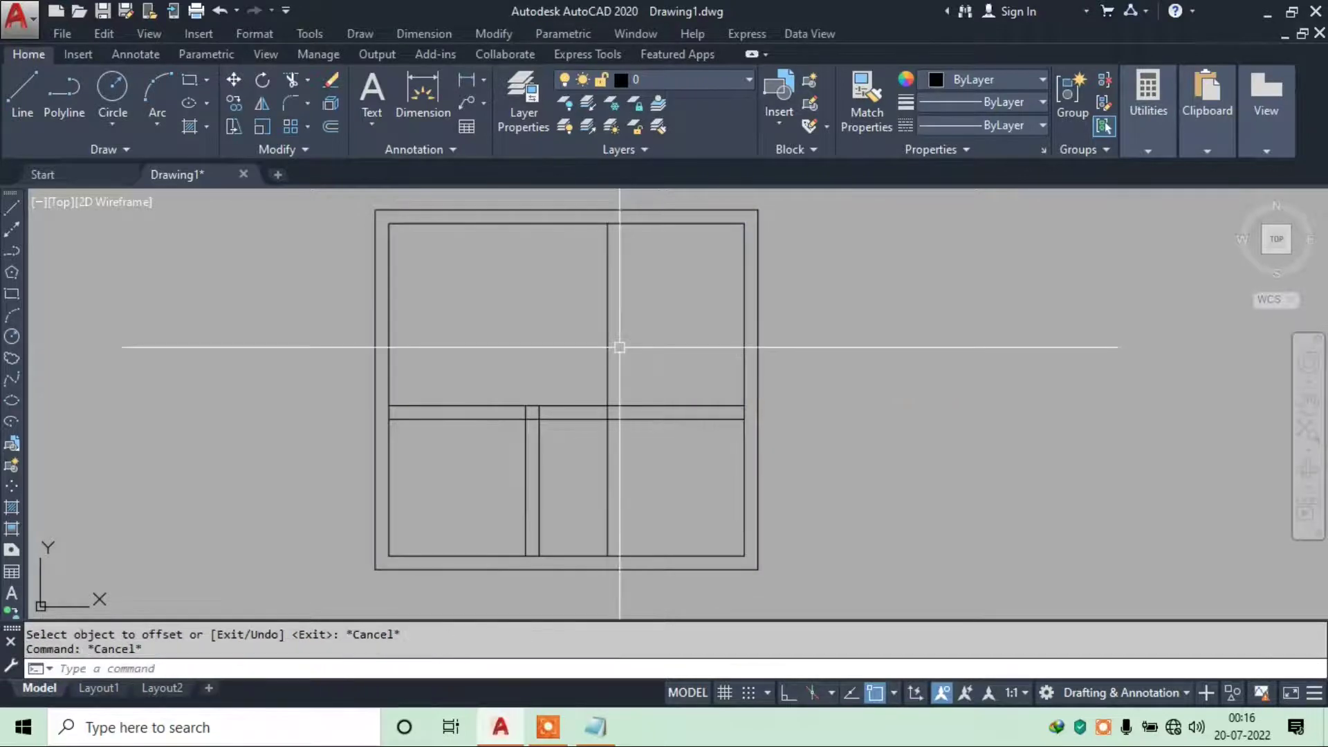
key(Return)
Trim the new wall lines and the horizontal wall segments to clean junctions
key(Return)
click(607, 359)
key(Escape)
text(t)
Offset an inner wall line to mark a doorway edge
key(Return)
key(Return)
drag(623, 460, 594, 475)
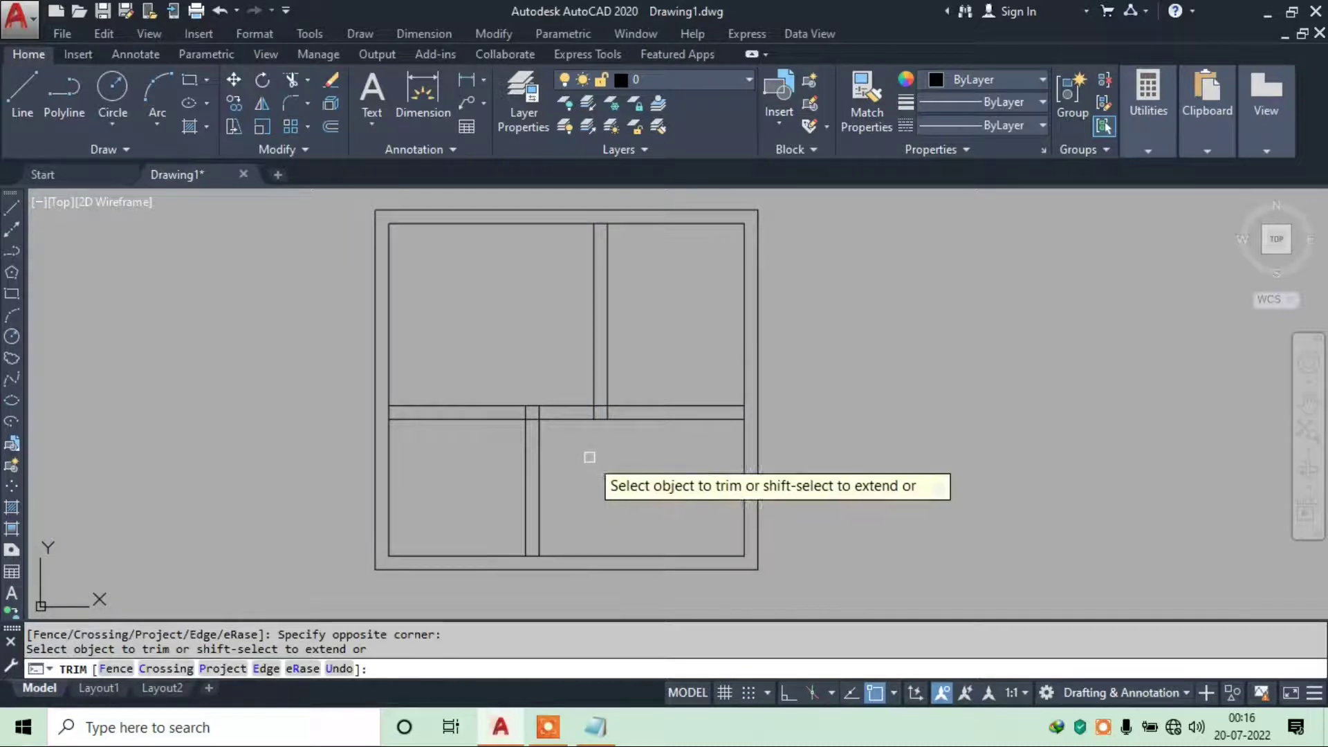
scroll(639, 388, up, 2)
click(552, 389)
click(539, 442)
key(Escape)
key(Escape)
text(o)
key(Return)
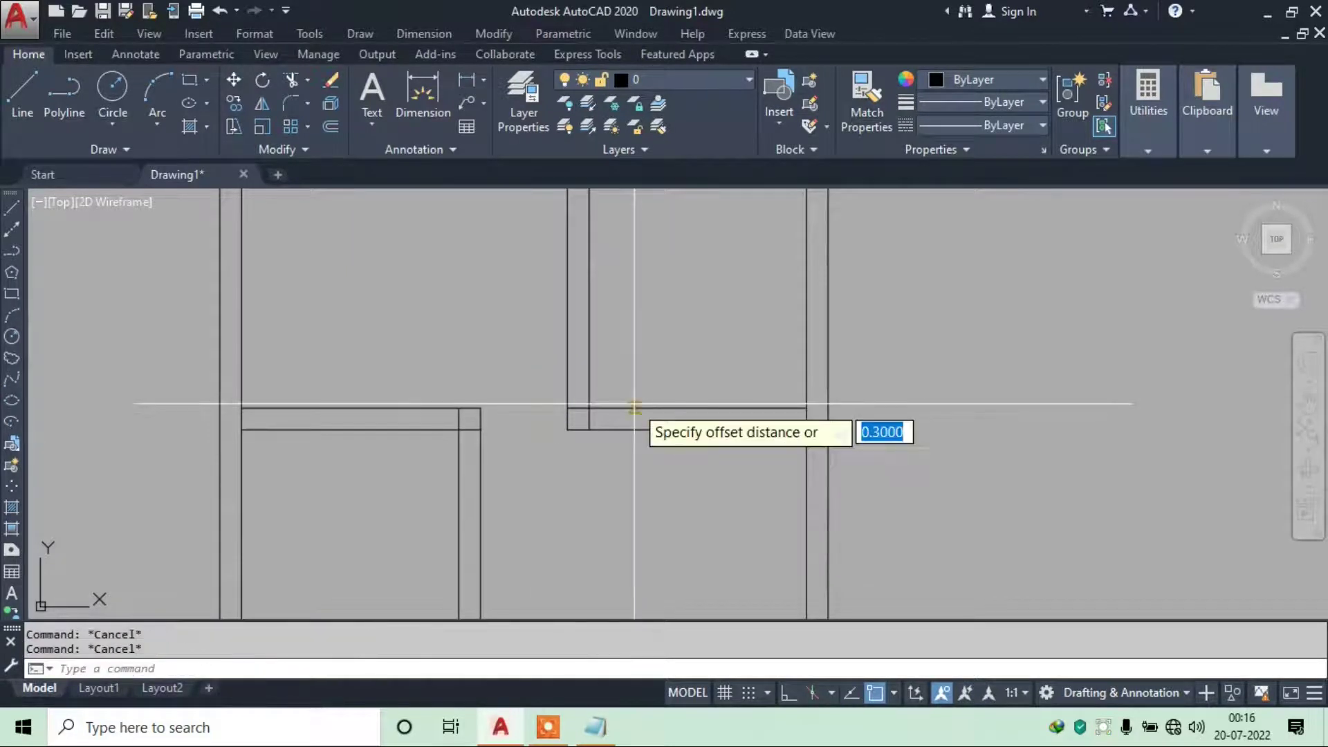
text(1)
key(Return)
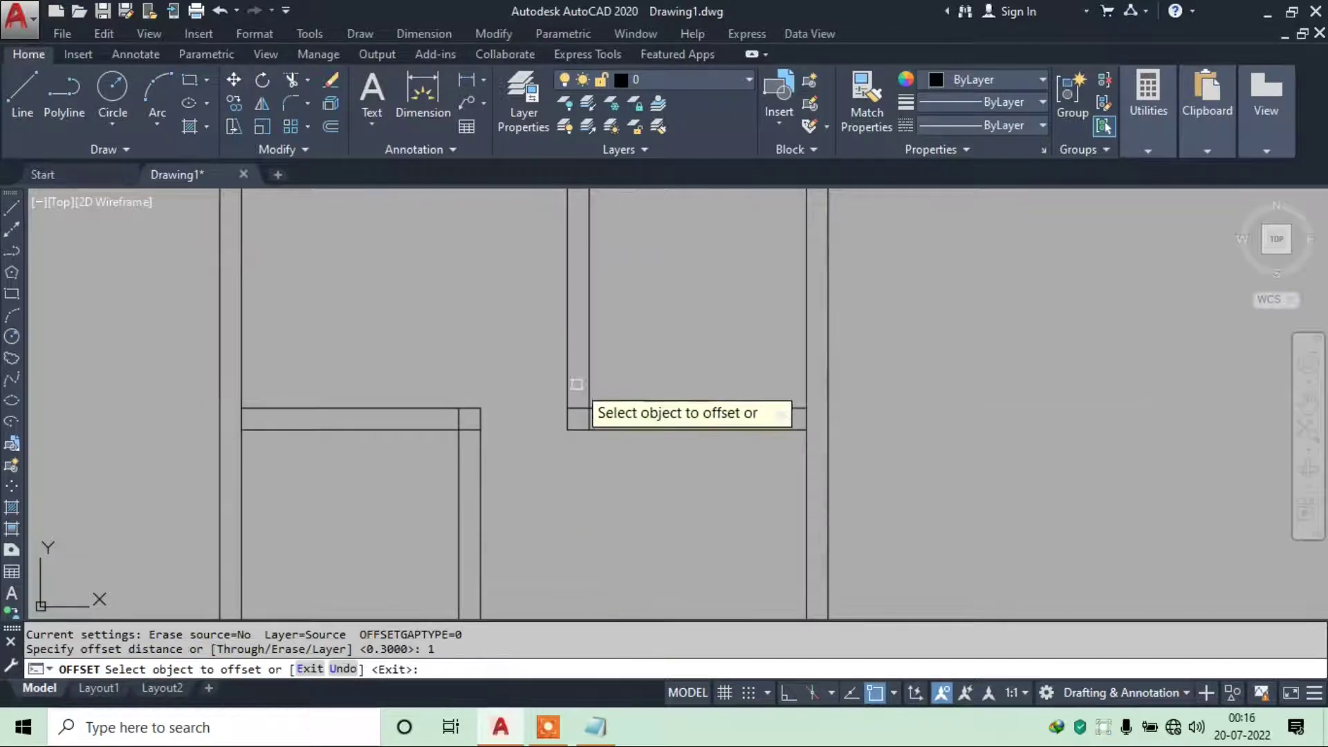
click(589, 400)
click(641, 391)
key(Escape)
Trim the wall lines to open the doorway gap between rooms
text(tr)
key(Return)
drag(643, 377, 647, 387)
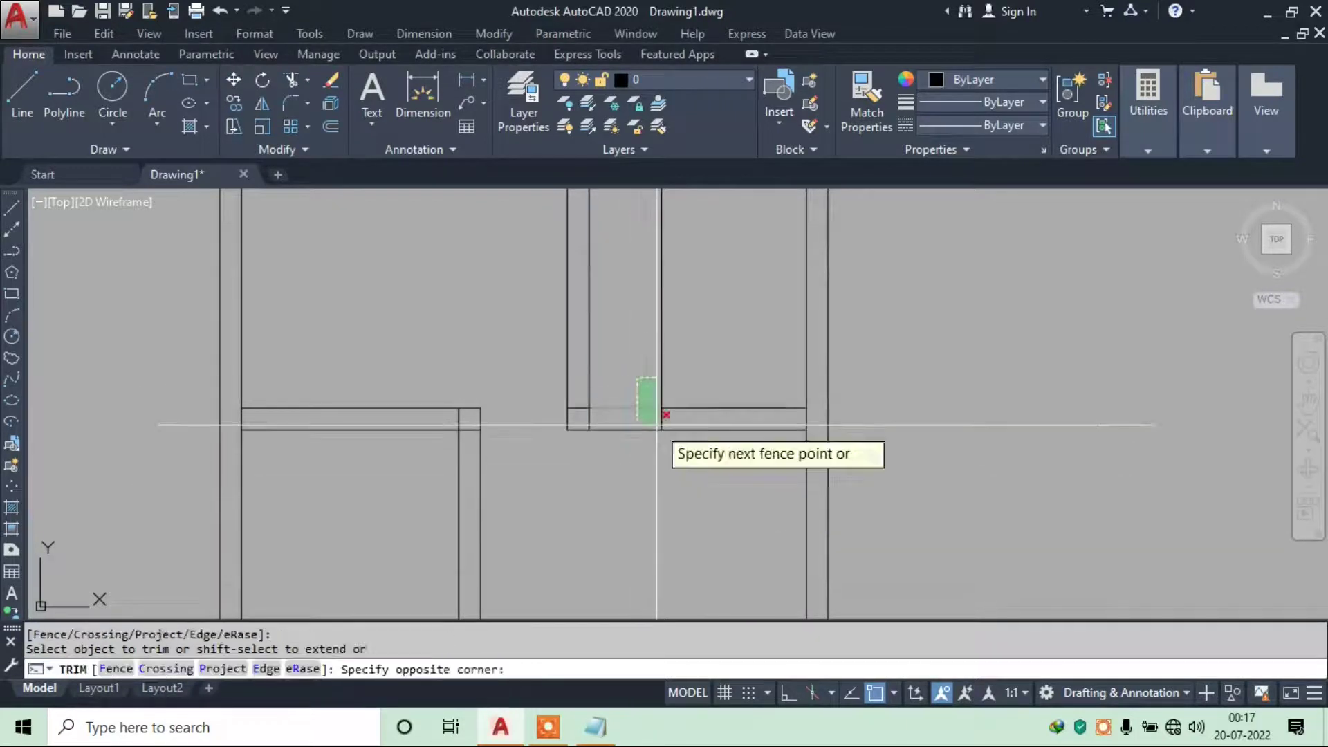
scroll(647, 387, up, 2)
scroll(468, 412, down, 3)
scroll(554, 406, down, 3)
scroll(676, 412, up, 3)
scroll(623, 397, down, 2)
key(Escape)
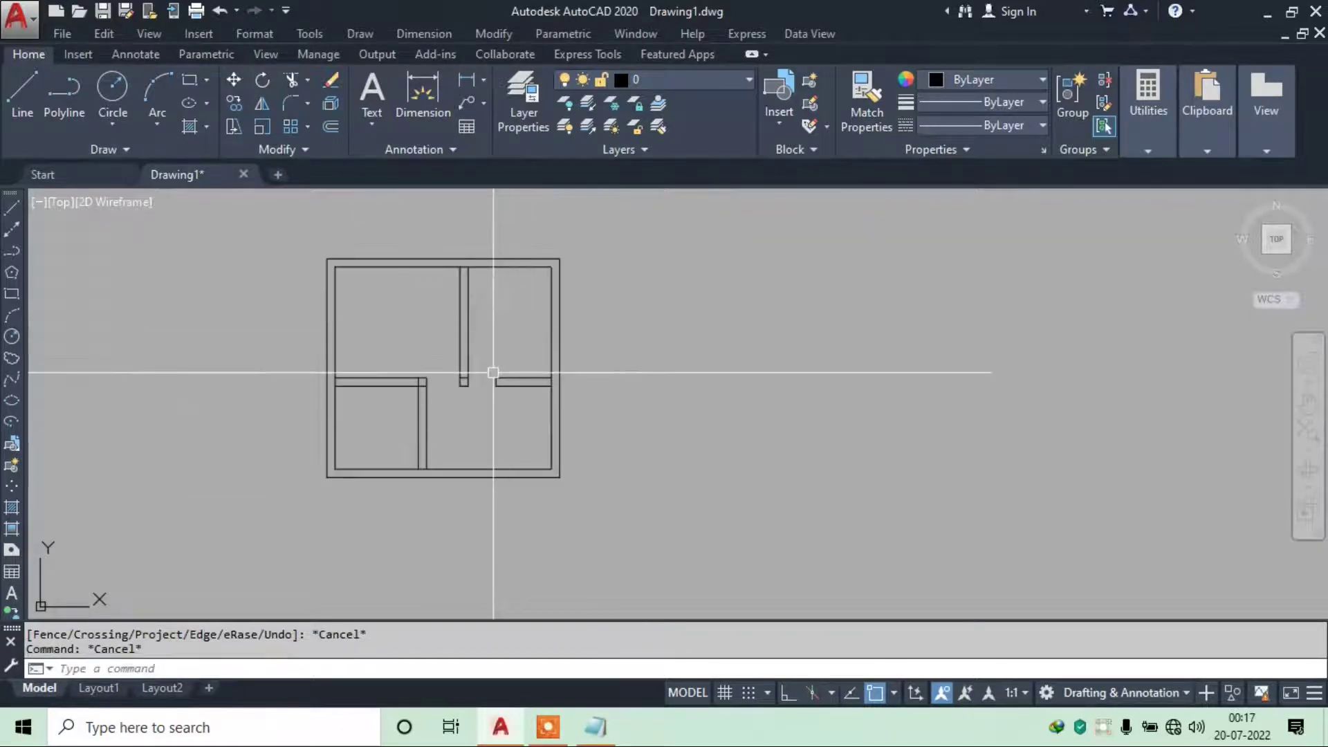
text(l)
key(Return)
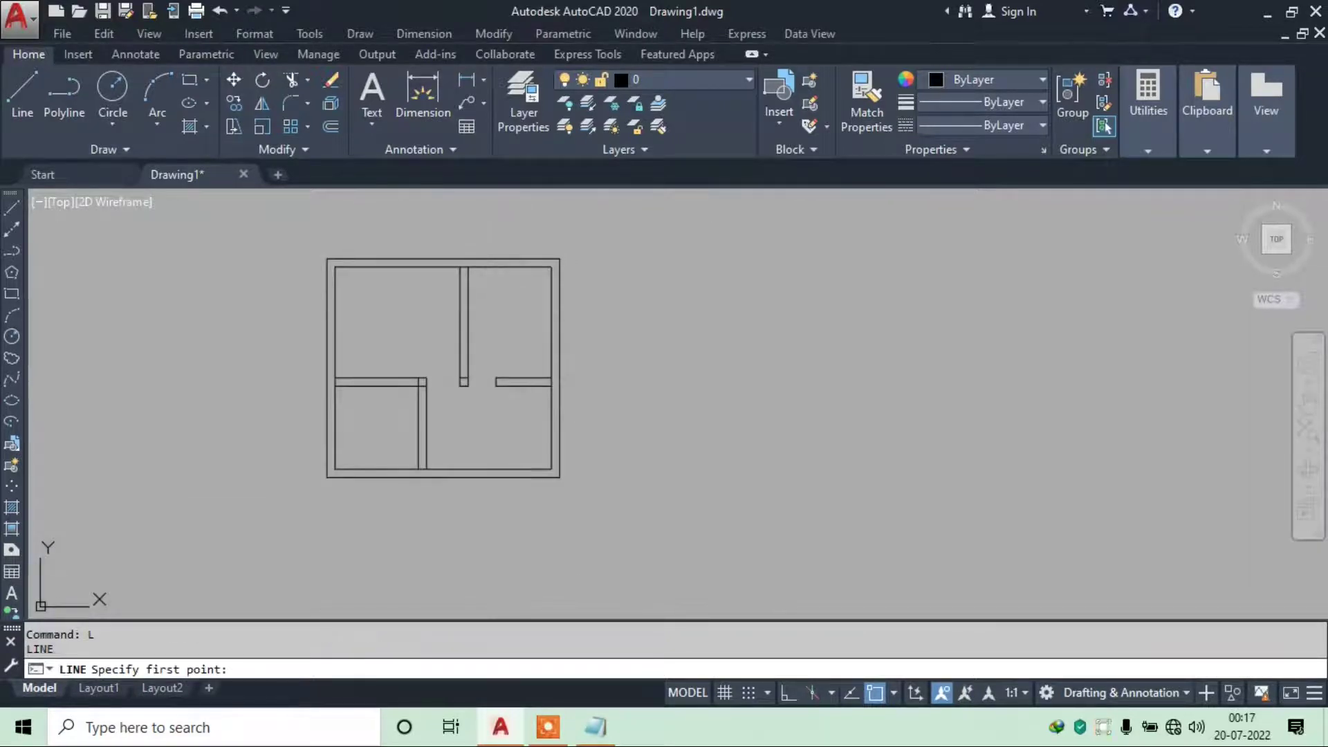
With Ortho on, draw a 10-unit vertical line beside the floor plan
click(649, 302)
click(780, 693)
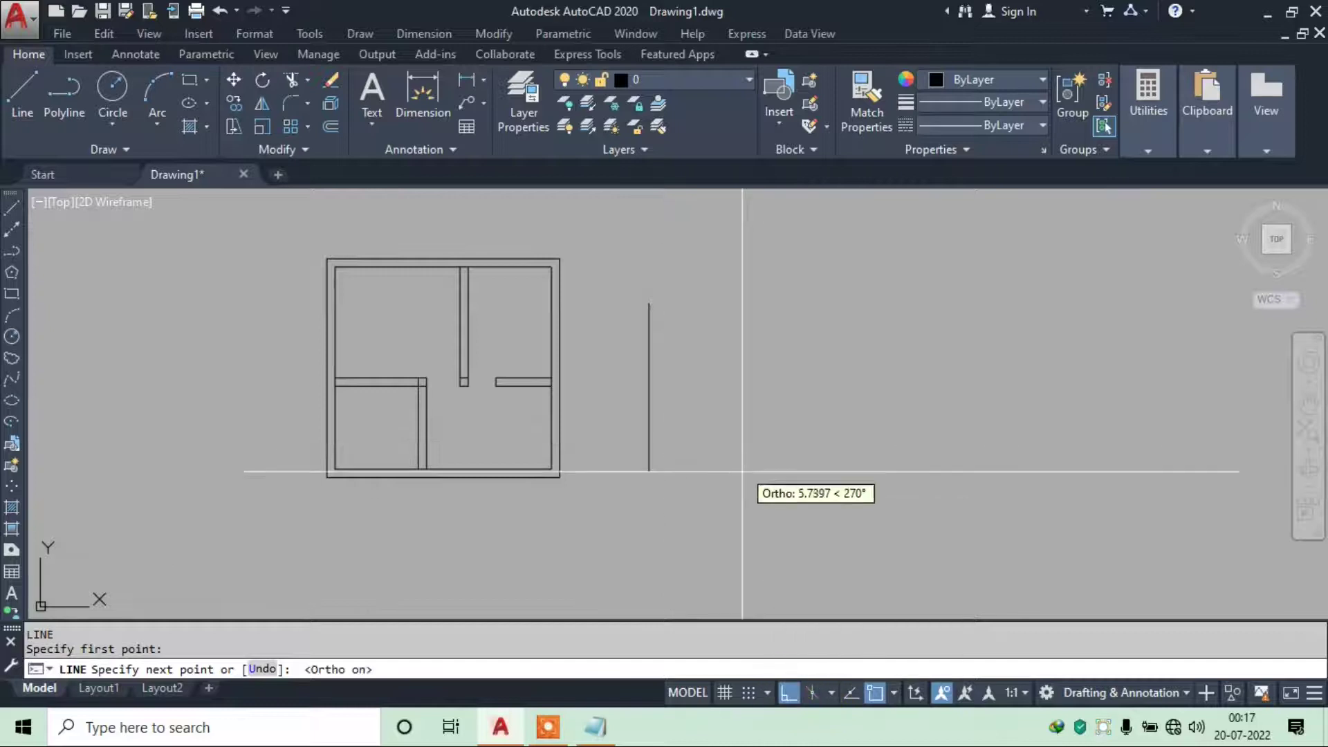
text(10)
key(Return)
key(Escape)
scroll(738, 474, down, 1)
middle_drag(762, 477, 596, 419)
Draw an L-shaped corner of two 10-unit lines, horizontal and vertical
key(Return)
click(644, 466)
text(10)
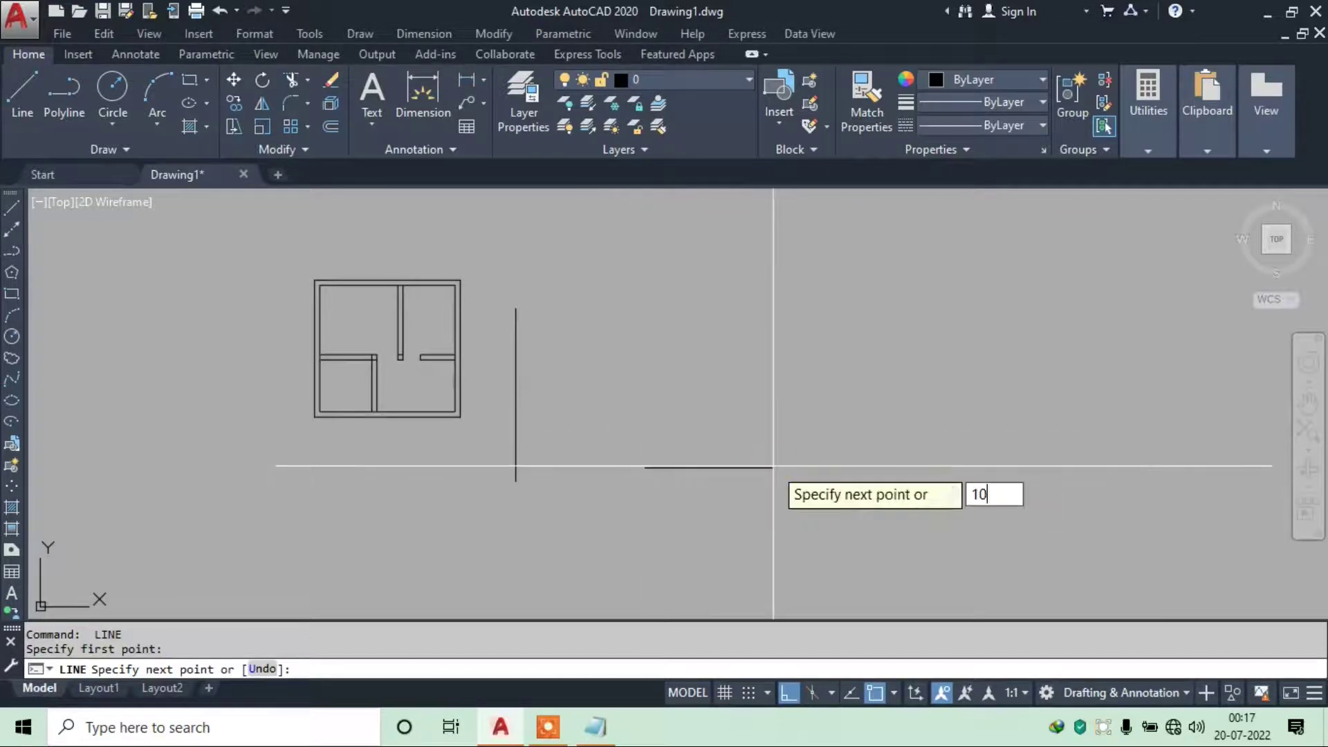
key(Return)
key(Escape)
key(Return)
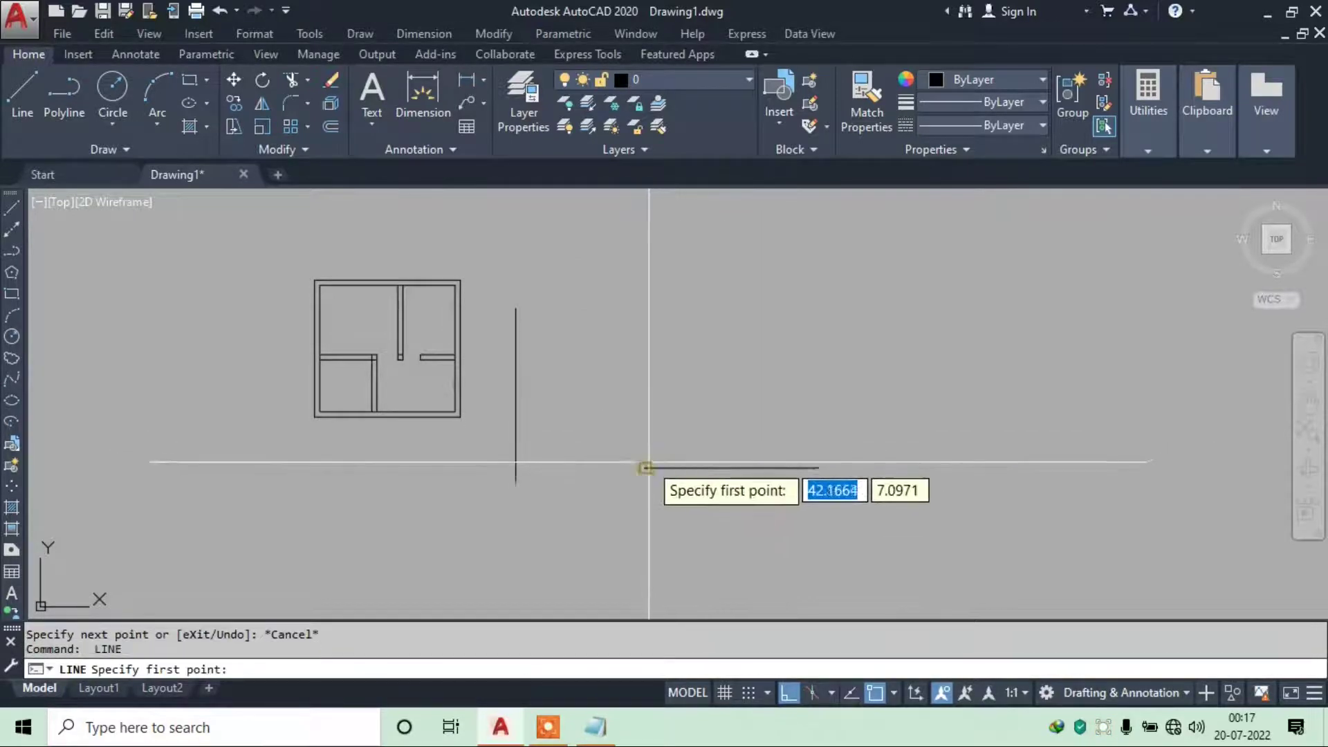
click(649, 462)
text(10)
key(Return)
key(Escape)
Draw a circle of radius 3 to the right of the lines
text(c)
key(Return)
click(940, 400)
text(3)
key(Return)
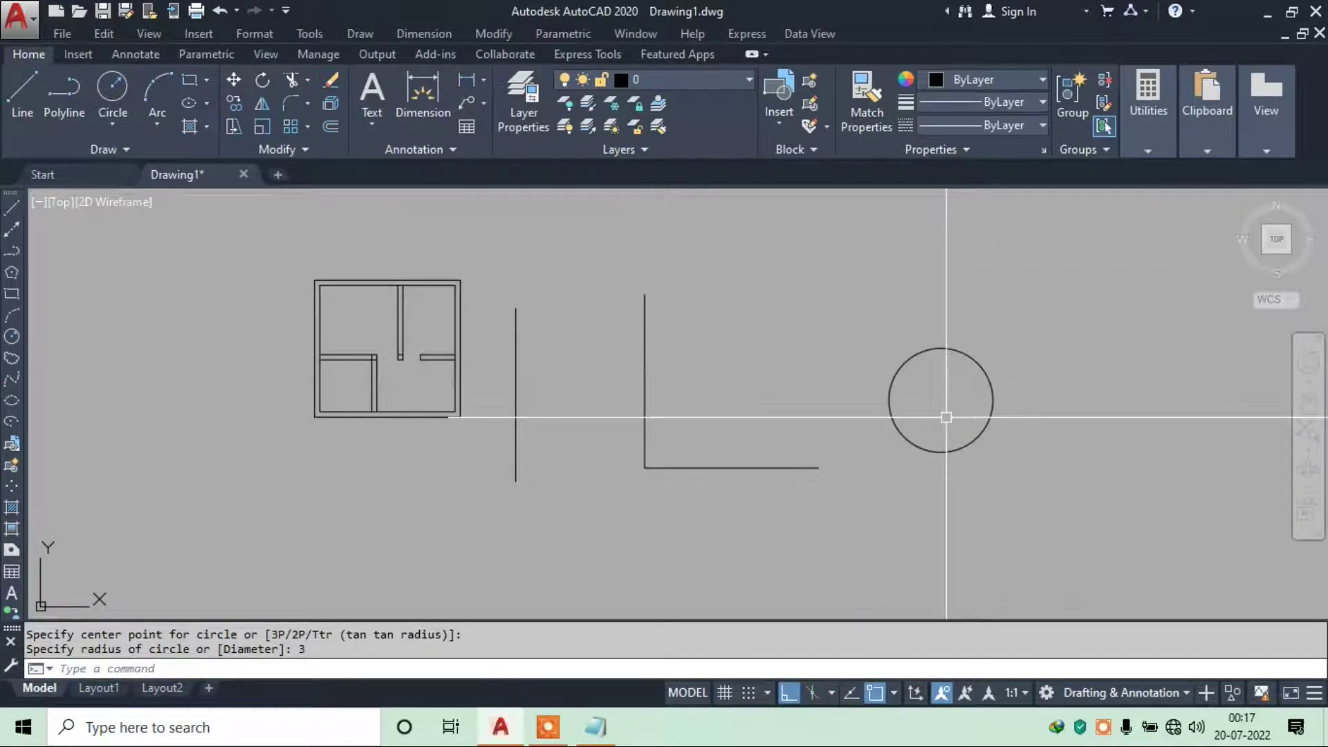
key(Return)
middle_drag(711, 350, 686, 294)
key(Escape)
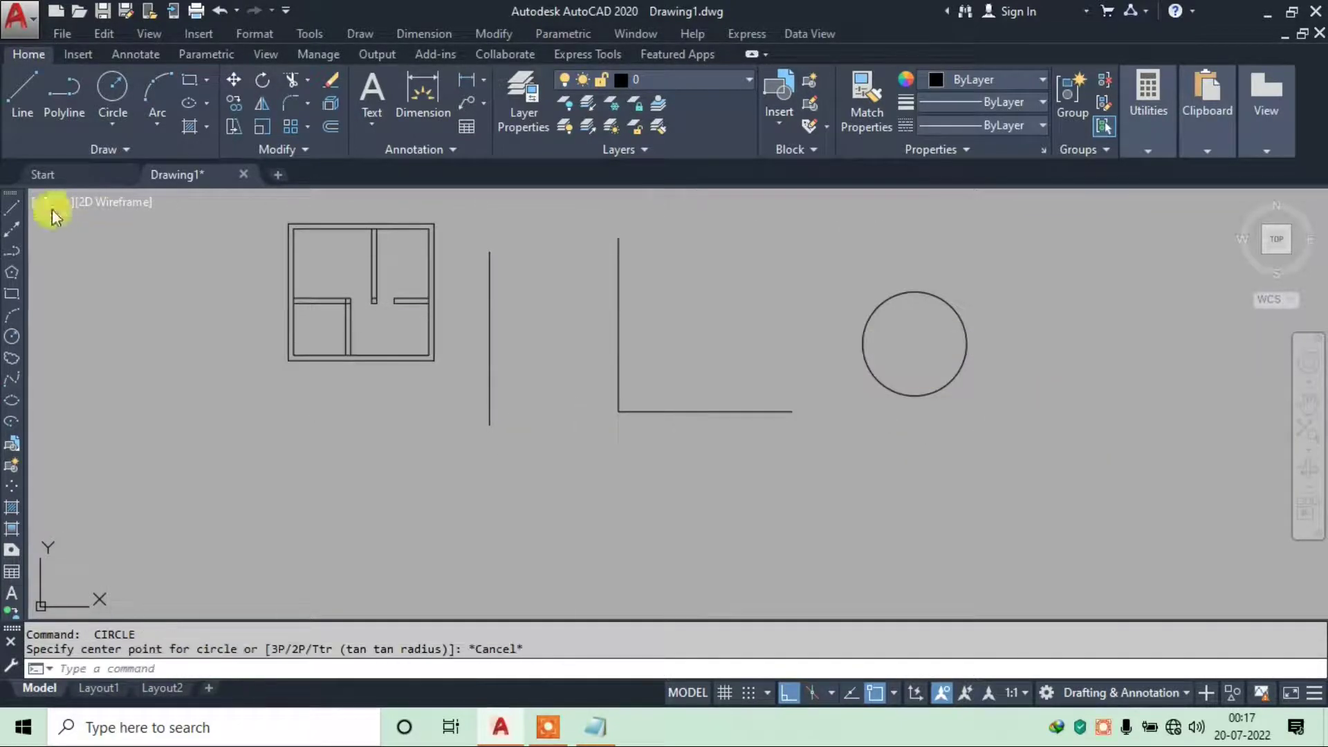
Turn Ortho off and draw a 10-unit diagonal line
click(23, 93)
middle_drag(964, 465, 801, 513)
click(1011, 341)
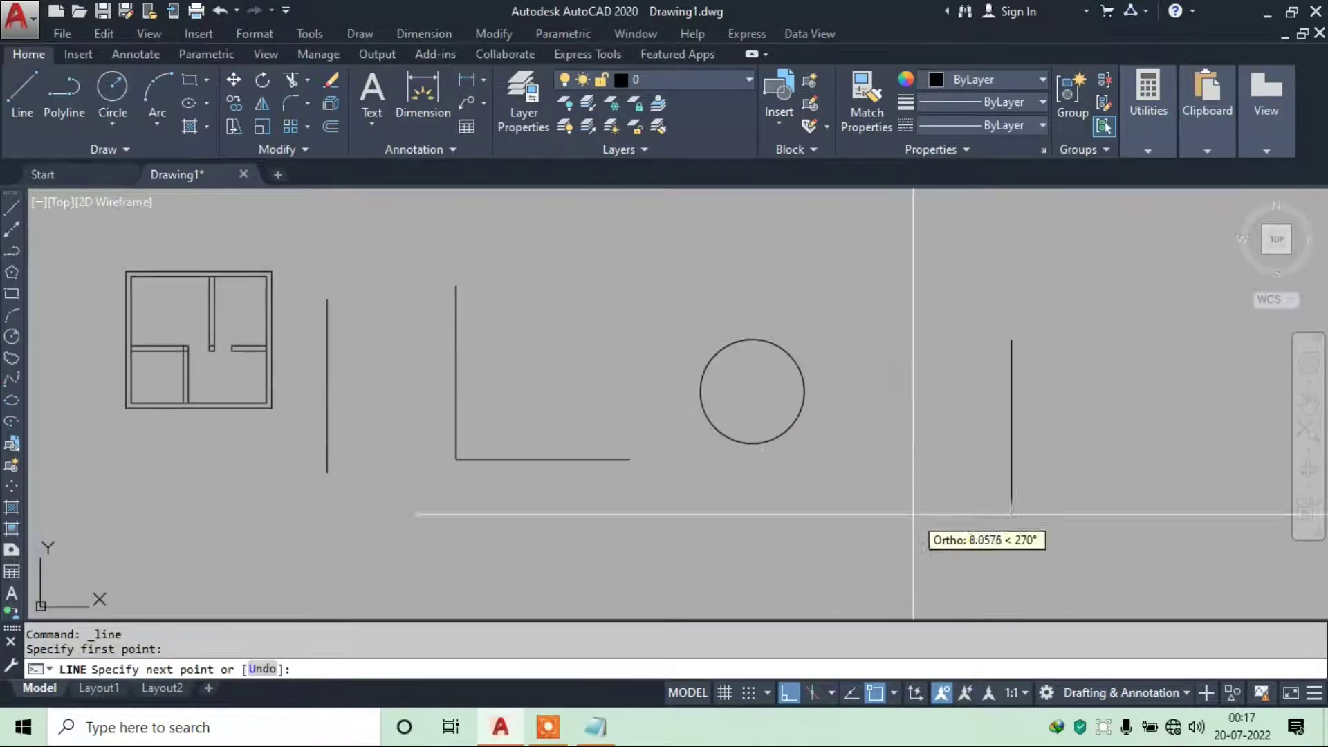
key(F8)
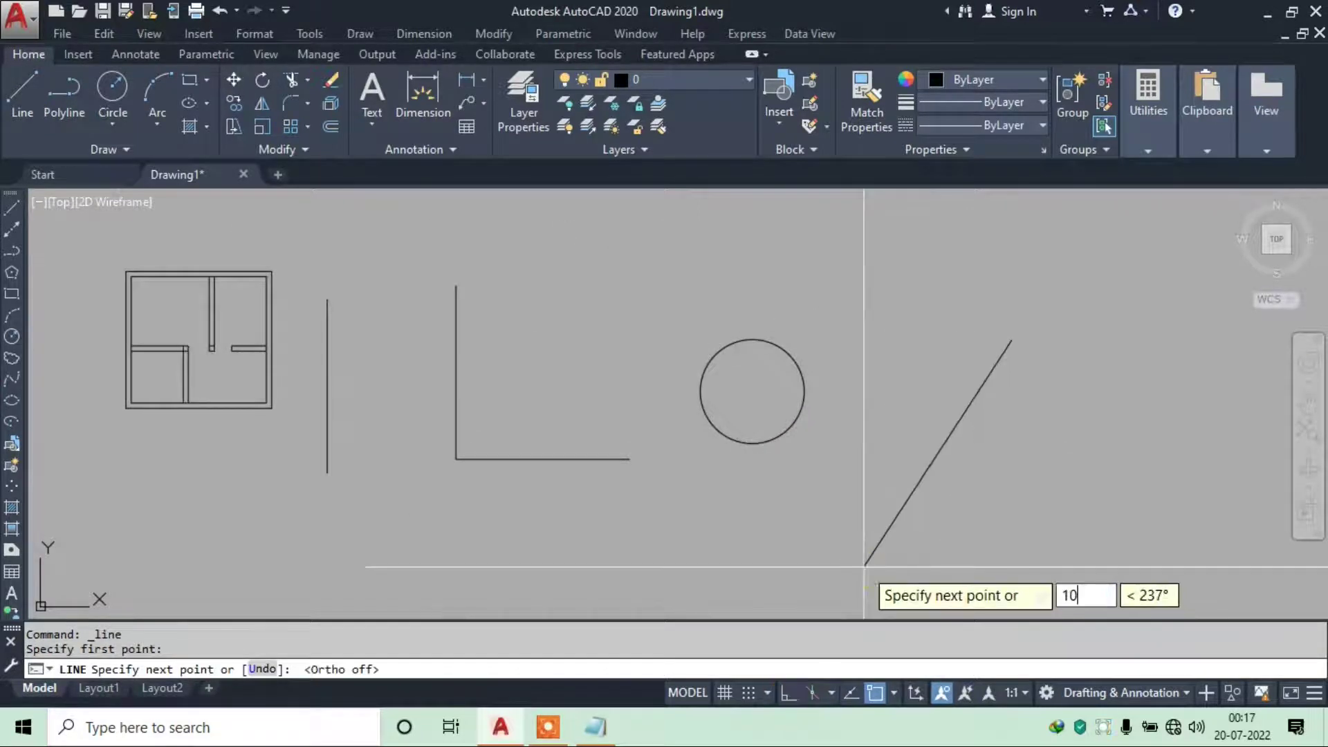
key(Return)
key(Escape)
scroll(692, 370, down, 2)
scroll(691, 371, up, 2)
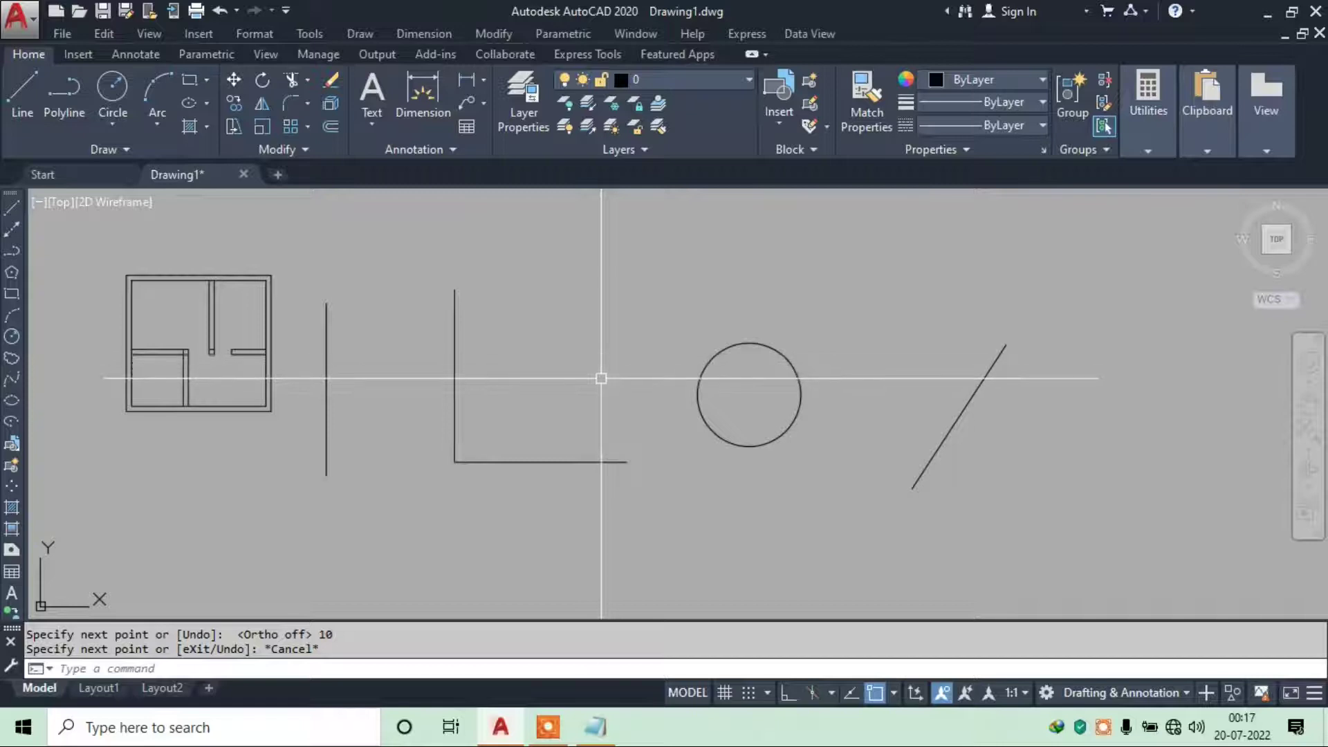
middle_drag(602, 376, 605, 406)
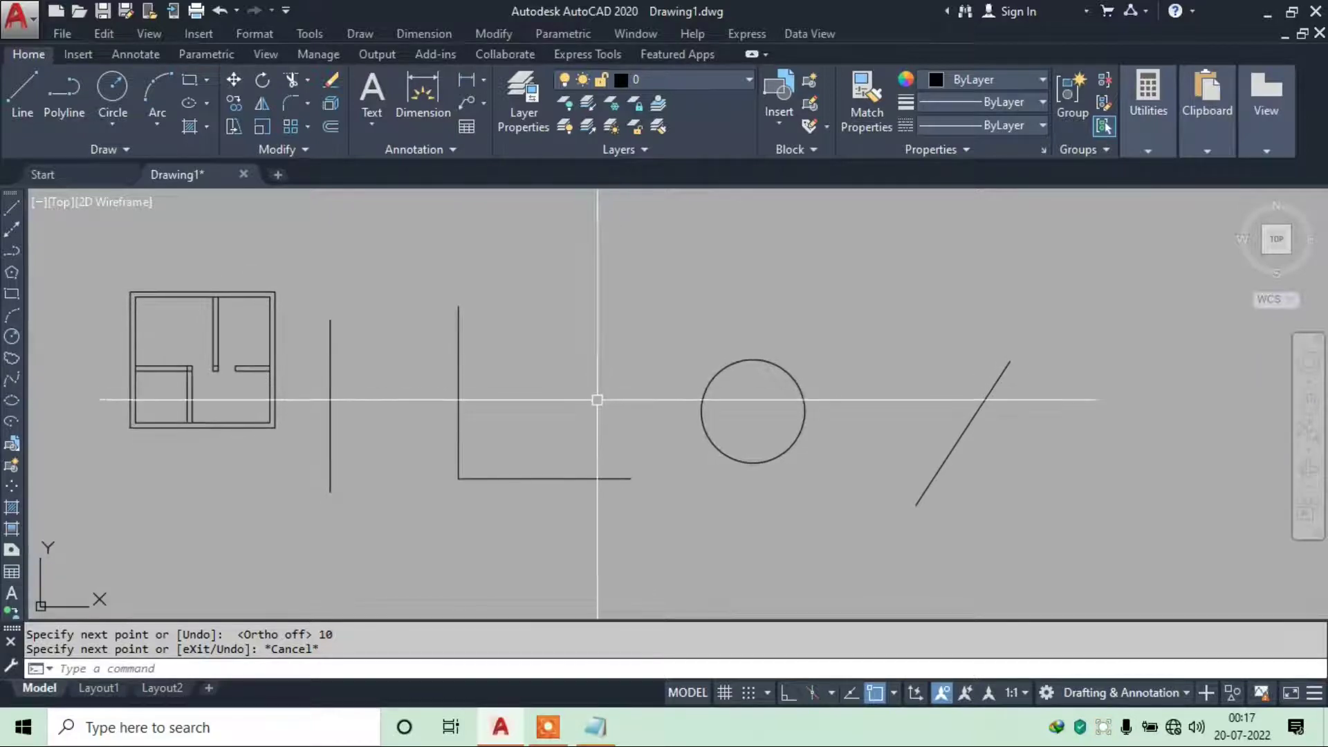
click(596, 726)
Confirm Meters as the insertion scale in Drawing Units, then open the Dimension menu
click(603, 726)
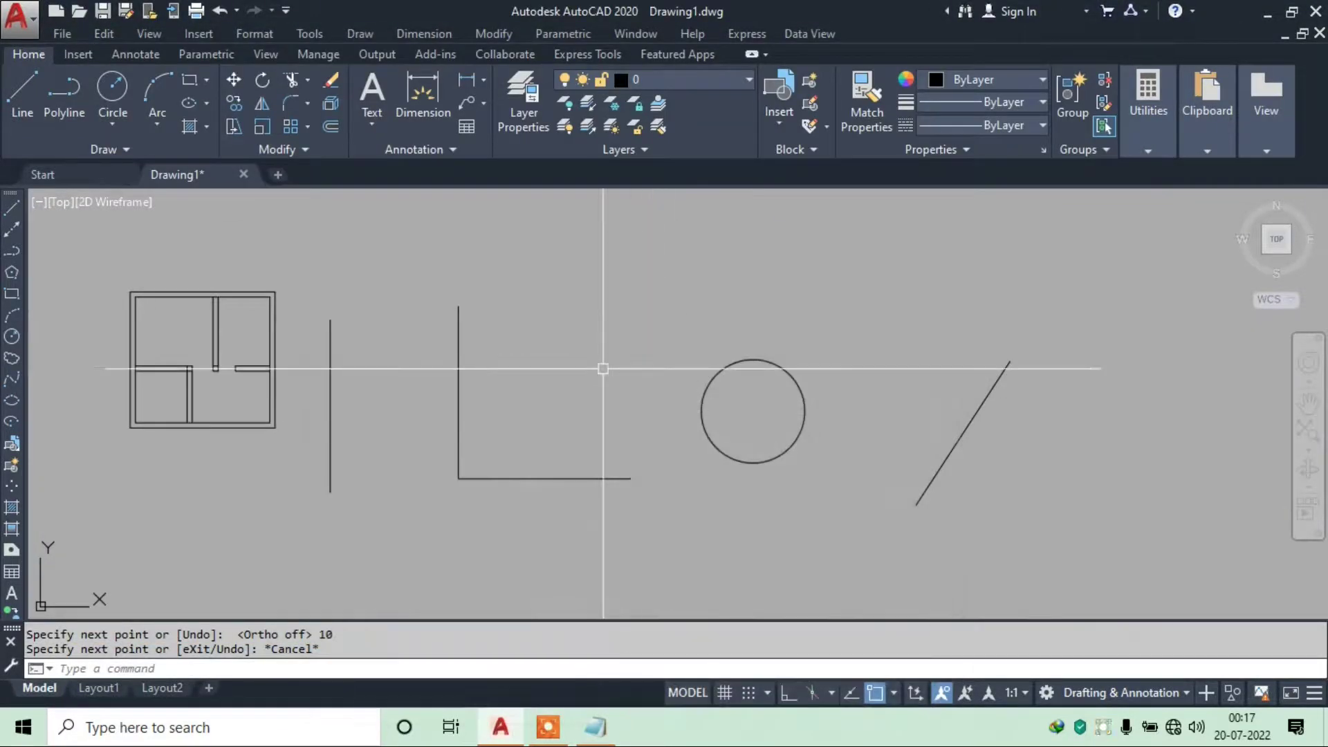
text(un)
key(Return)
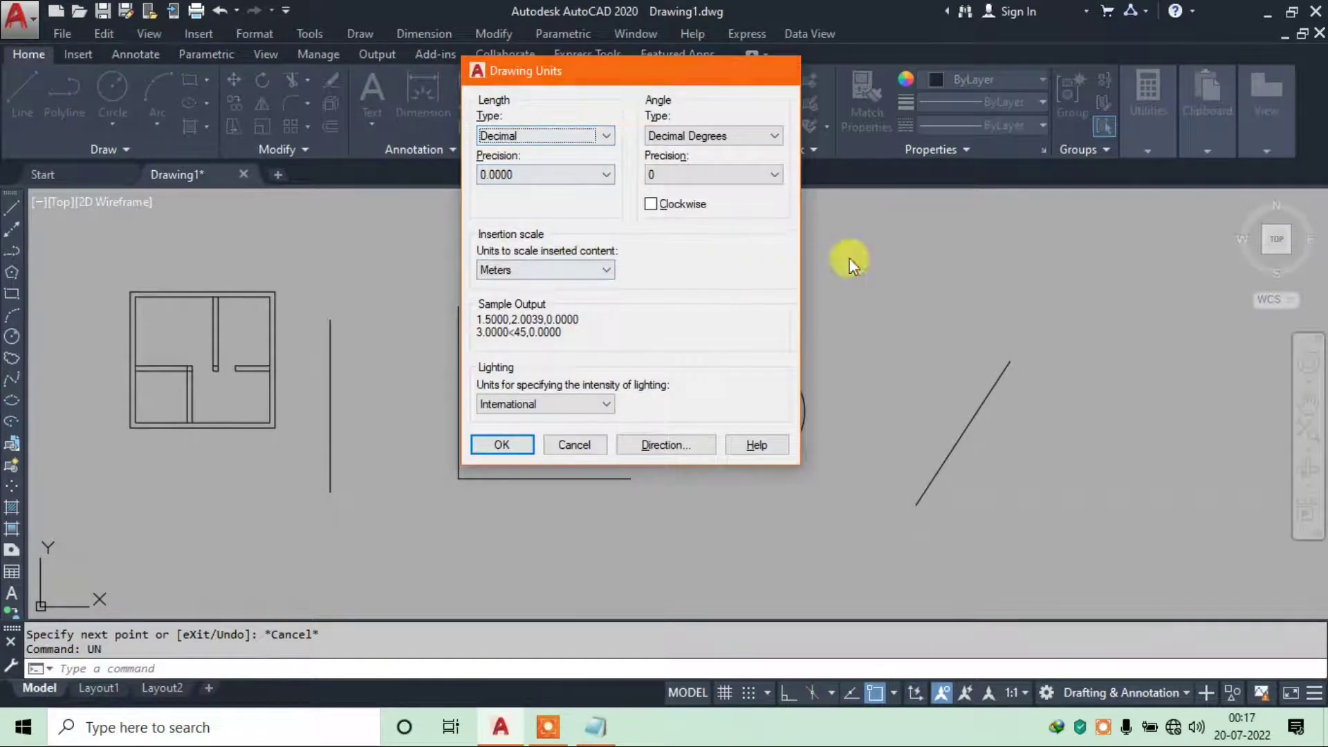
key(Escape)
click(740, 264)
key(Escape)
key(Escape)
click(424, 33)
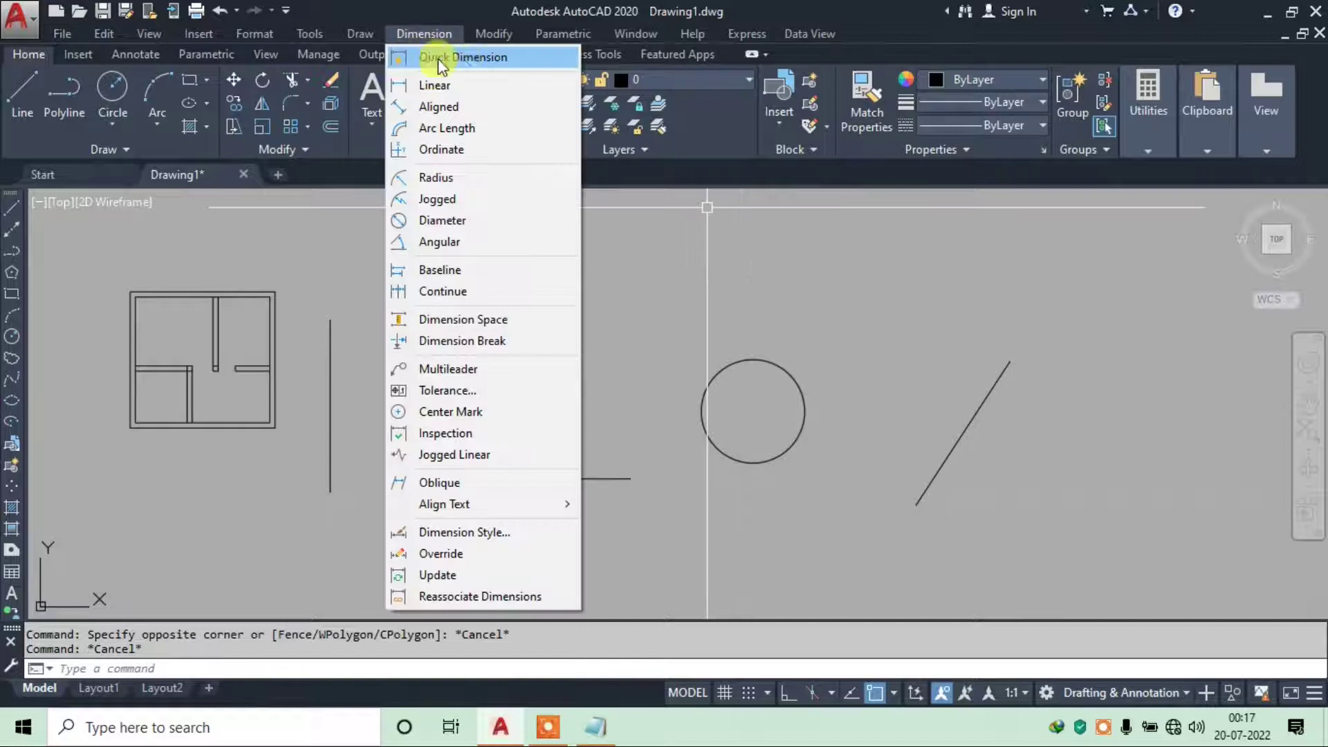
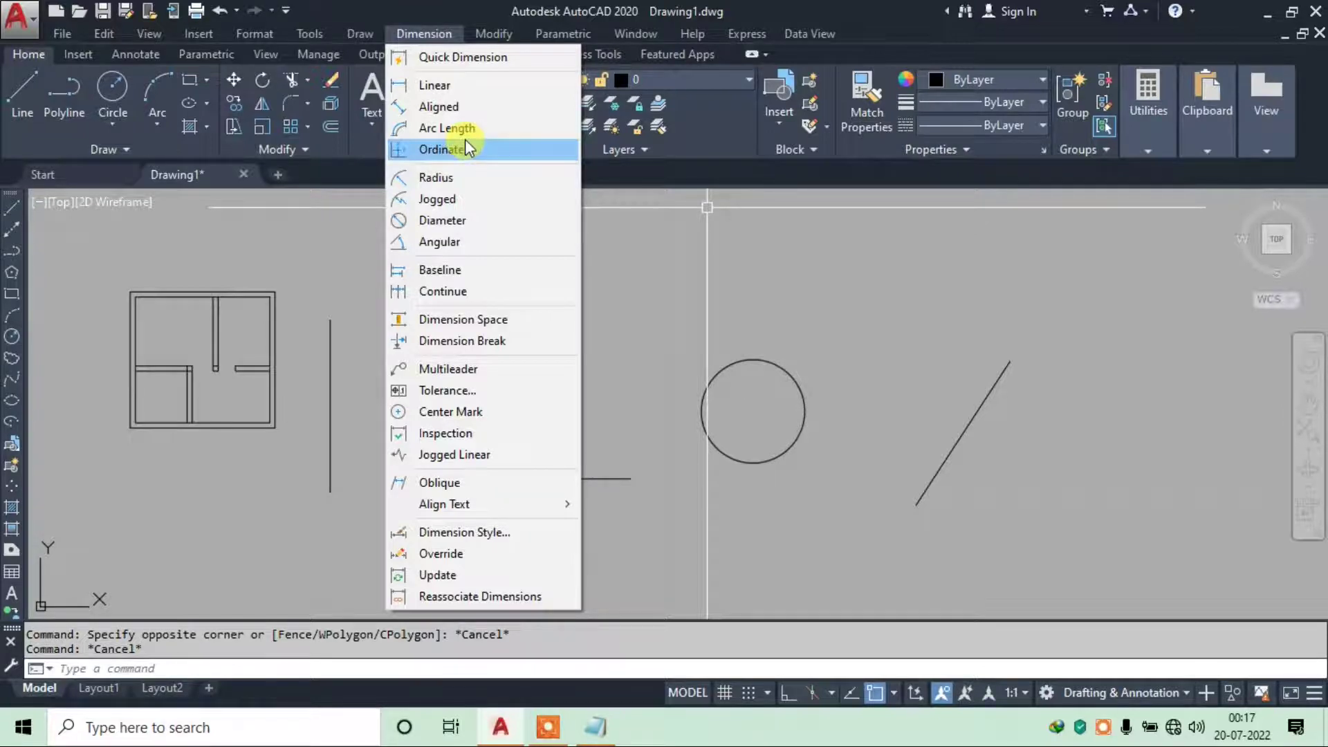
Add a 10.0000 linear dimension beside the lone vertical line
click(462, 90)
scroll(415, 290, up, 2)
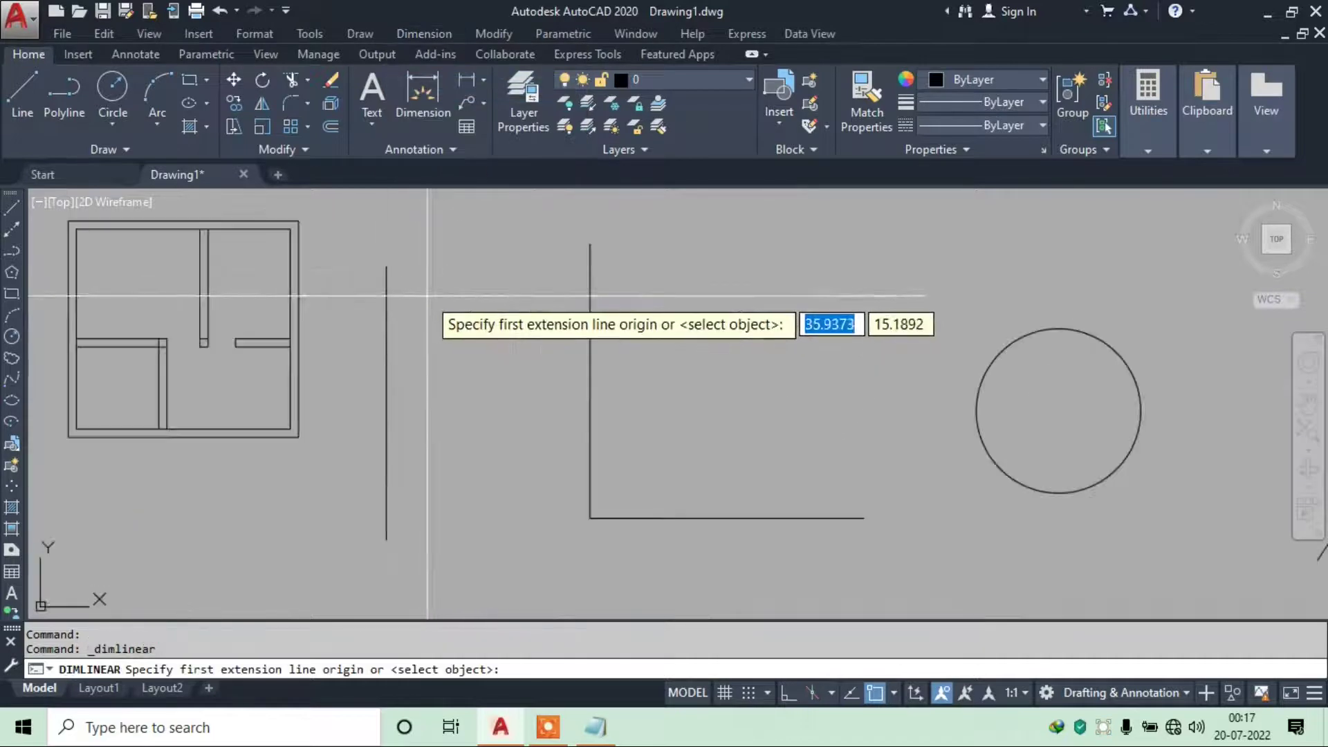
click(386, 267)
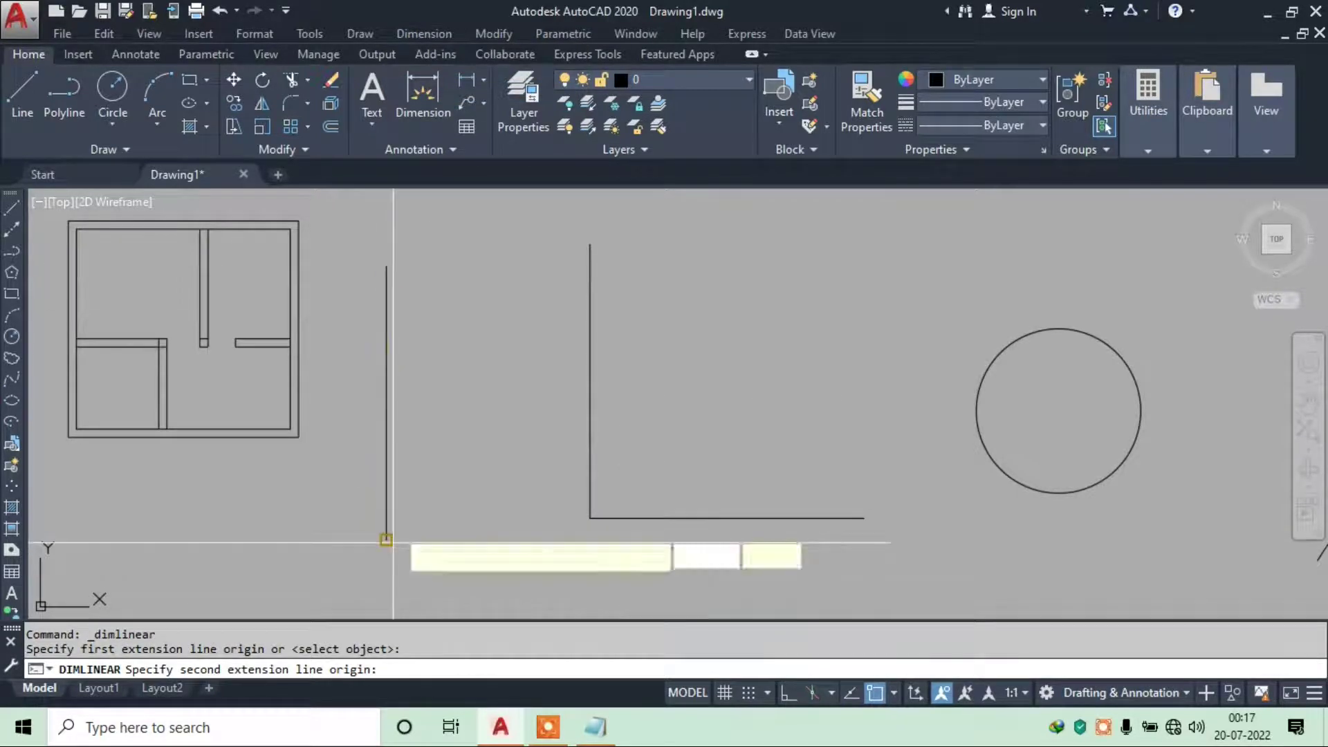
click(386, 540)
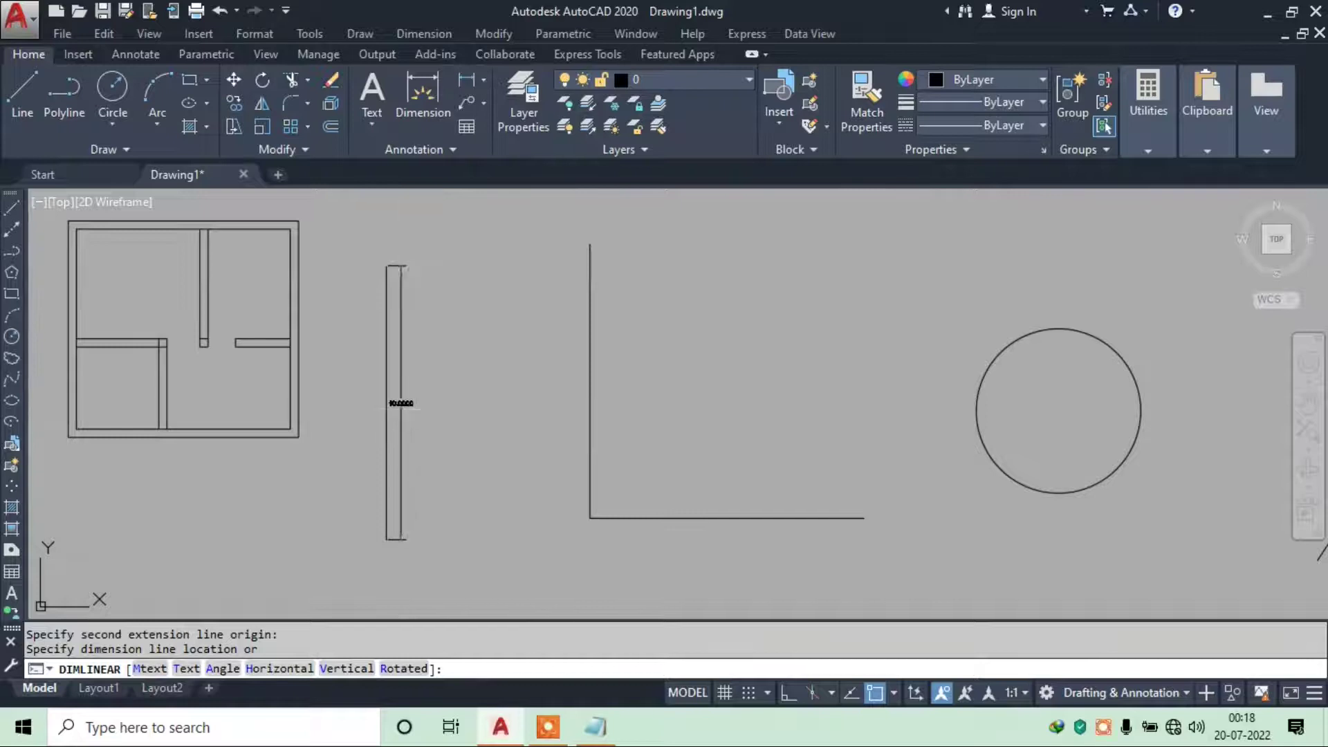
click(401, 403)
scroll(401, 394, up, 2)
scroll(401, 394, up, 3)
scroll(484, 377, down, 1)
mouse_move(485, 308)
middle_down()
mouse_move(477, 492)
mouse_move(474, 362)
middle_up()
scroll(475, 374, up, 4)
scroll(545, 396, up, 1)
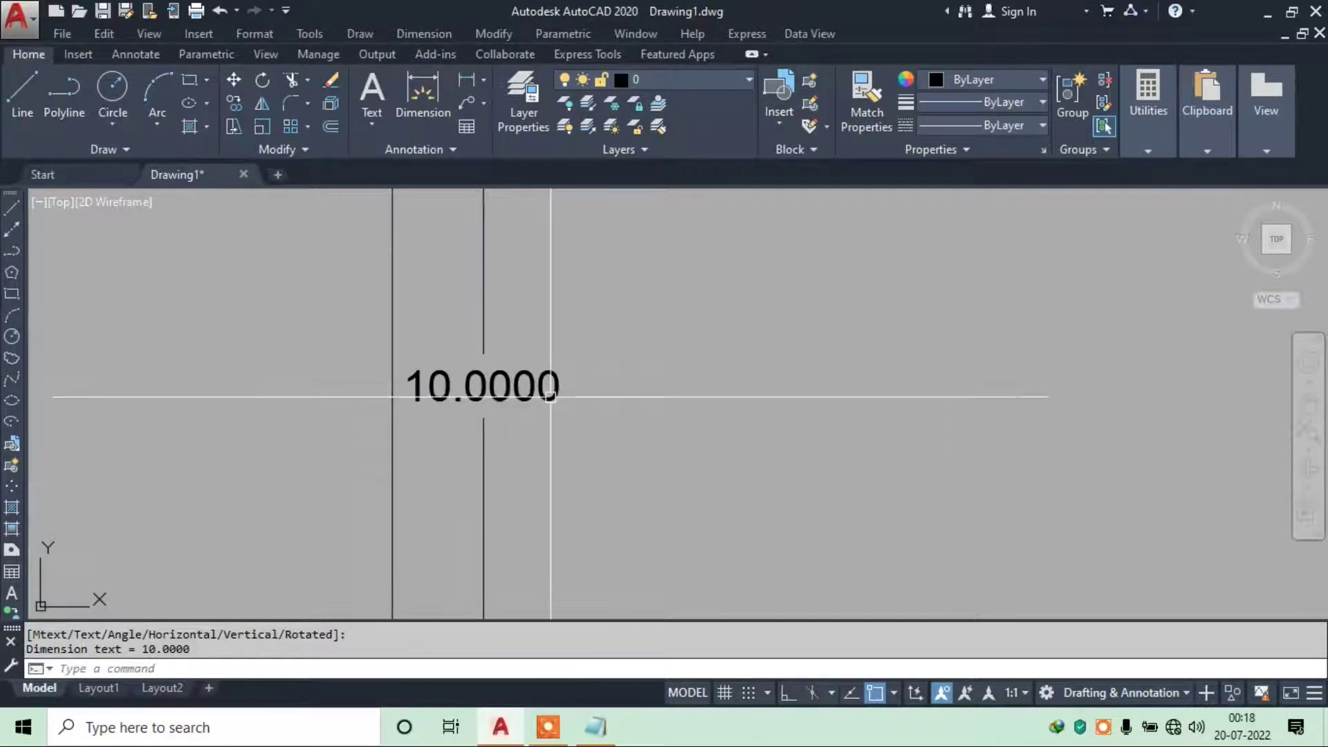
scroll(549, 402, down, 4)
scroll(551, 403, down, 2)
scroll(514, 518, down, 2)
scroll(531, 294, up, 2)
scroll(521, 260, up, 2)
mouse_move(510, 326)
middle_down()
mouse_move(512, 348)
mouse_move(484, 325)
middle_up()
scroll(484, 344, up, 2)
scroll(483, 343, down, 1)
scroll(483, 344, down, 1)
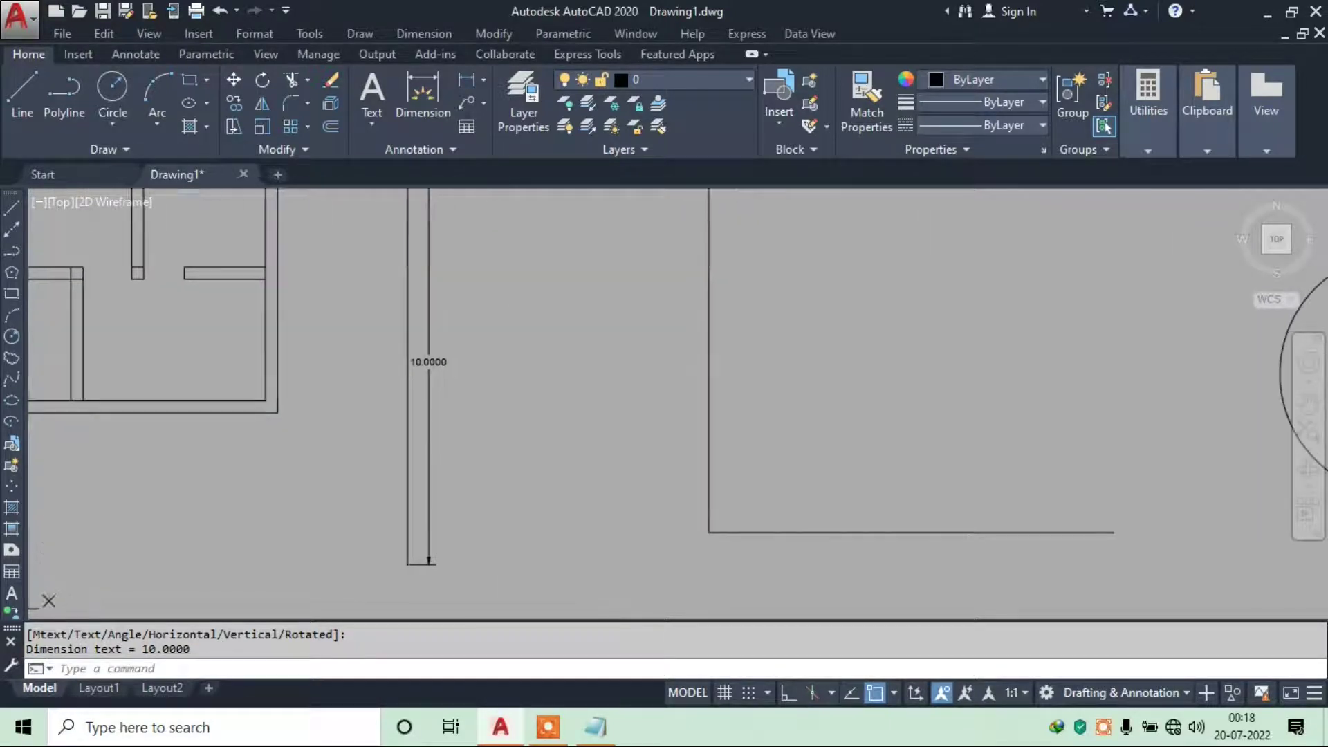
Dimension the L-shape's horizontal line at 10.0000, placing the dimension just above it
key(Escape)
click(424, 33)
click(426, 83)
scroll(427, 341, down, 2)
scroll(446, 410, up, 2)
click(447, 409)
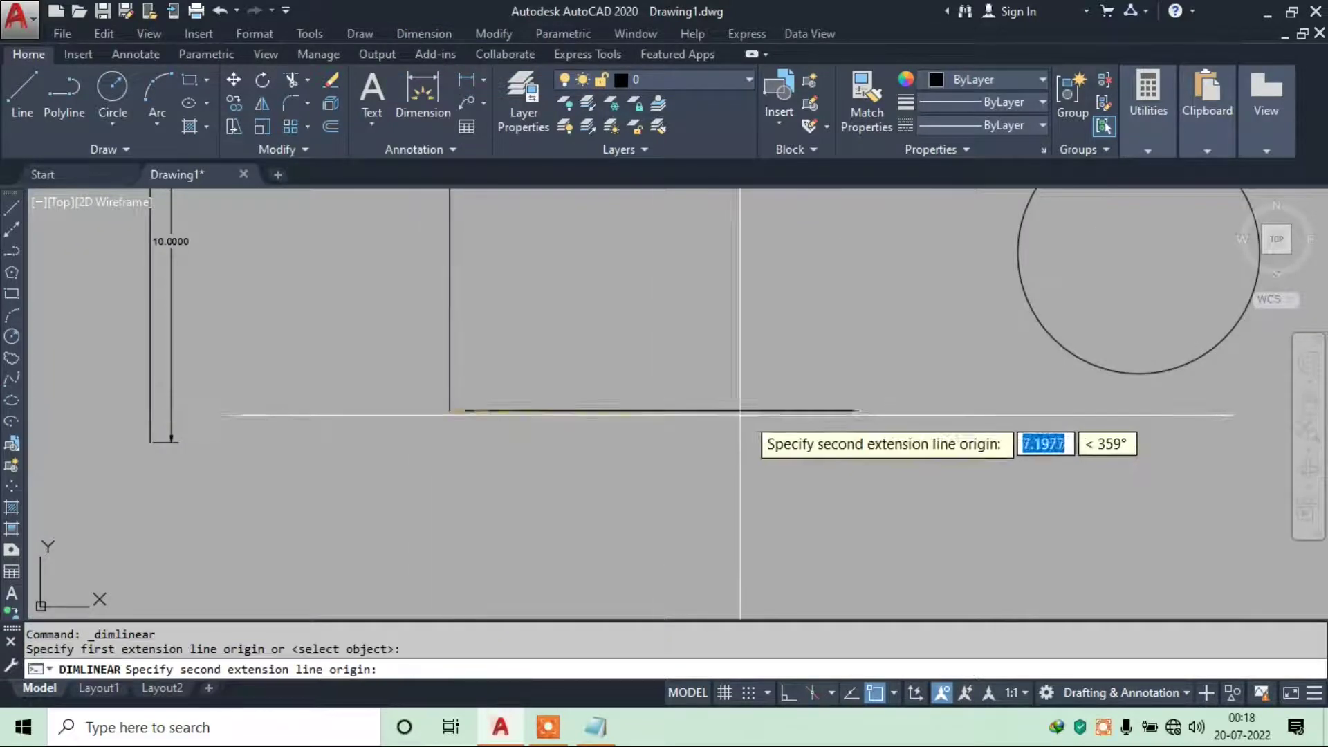
click(852, 410)
click(806, 387)
scroll(676, 387, up, 3)
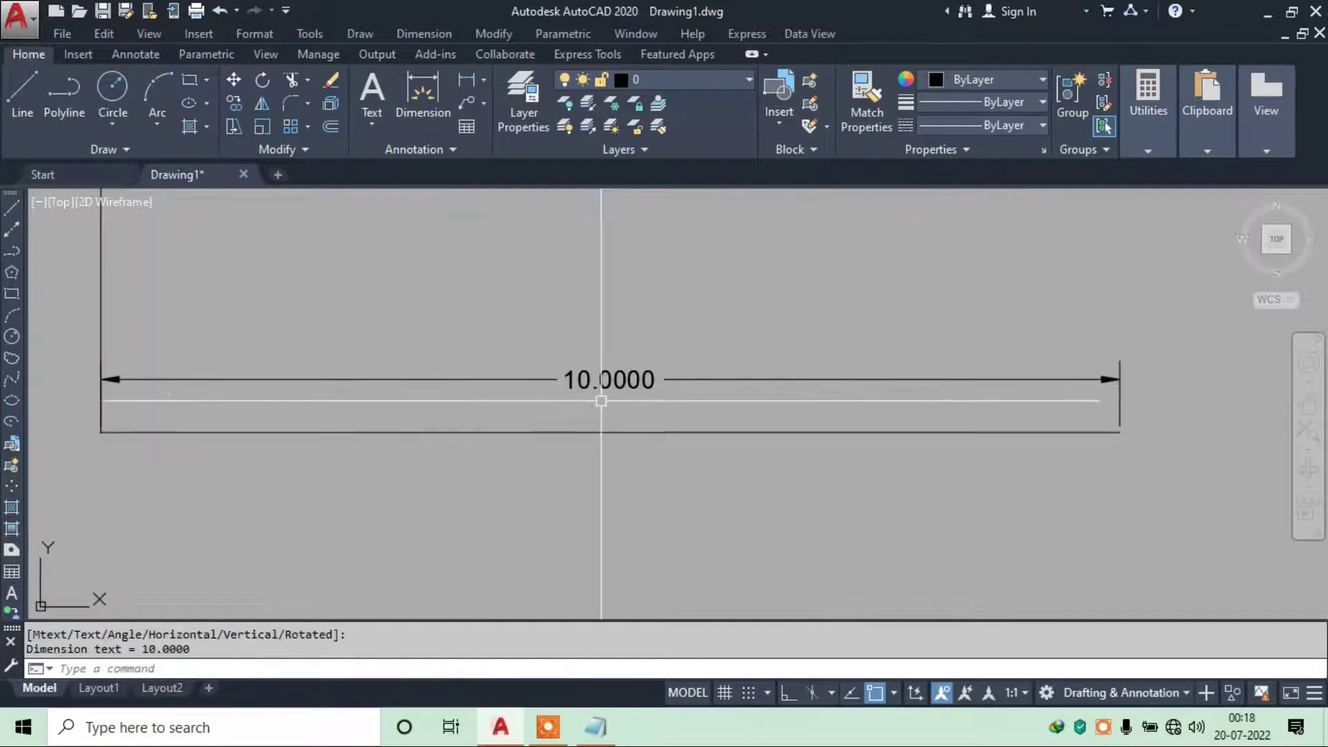
scroll(601, 400, down, 2)
scroll(601, 436, down, 2)
scroll(599, 439, up, 4)
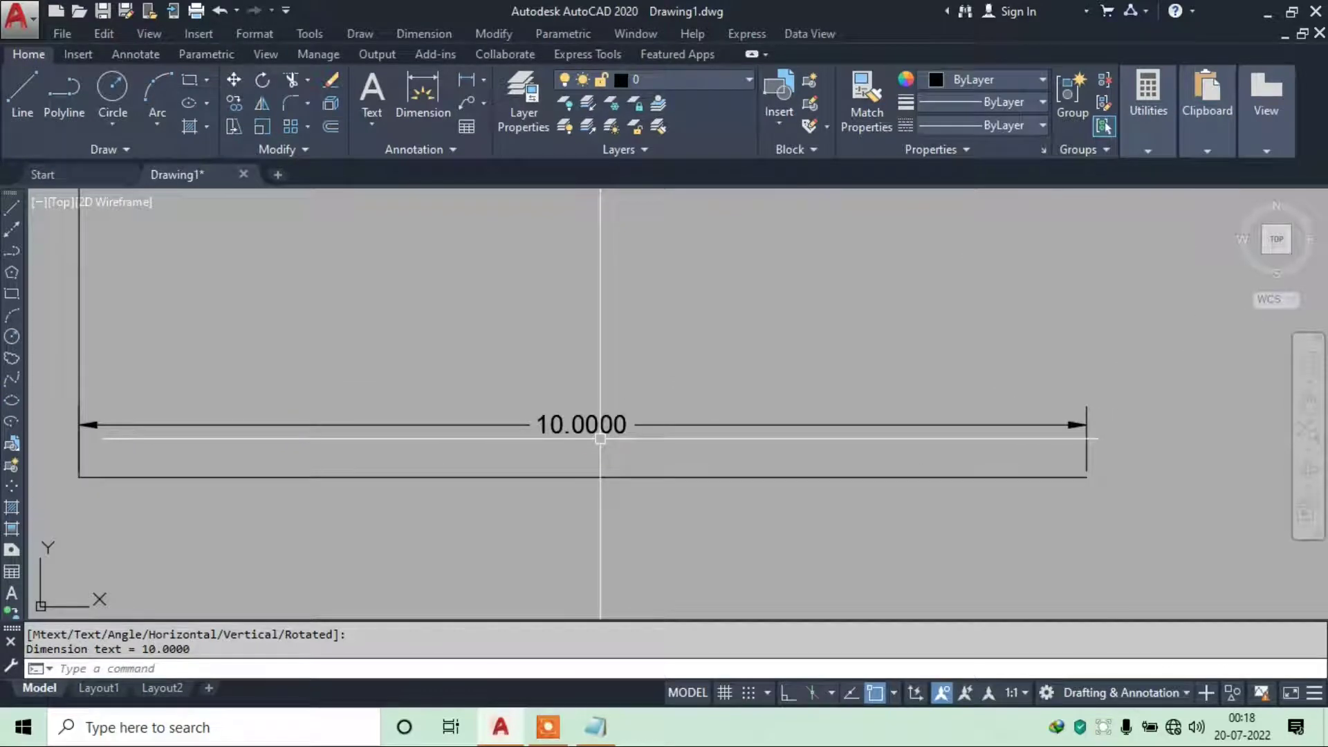
text(d)
key(Return)
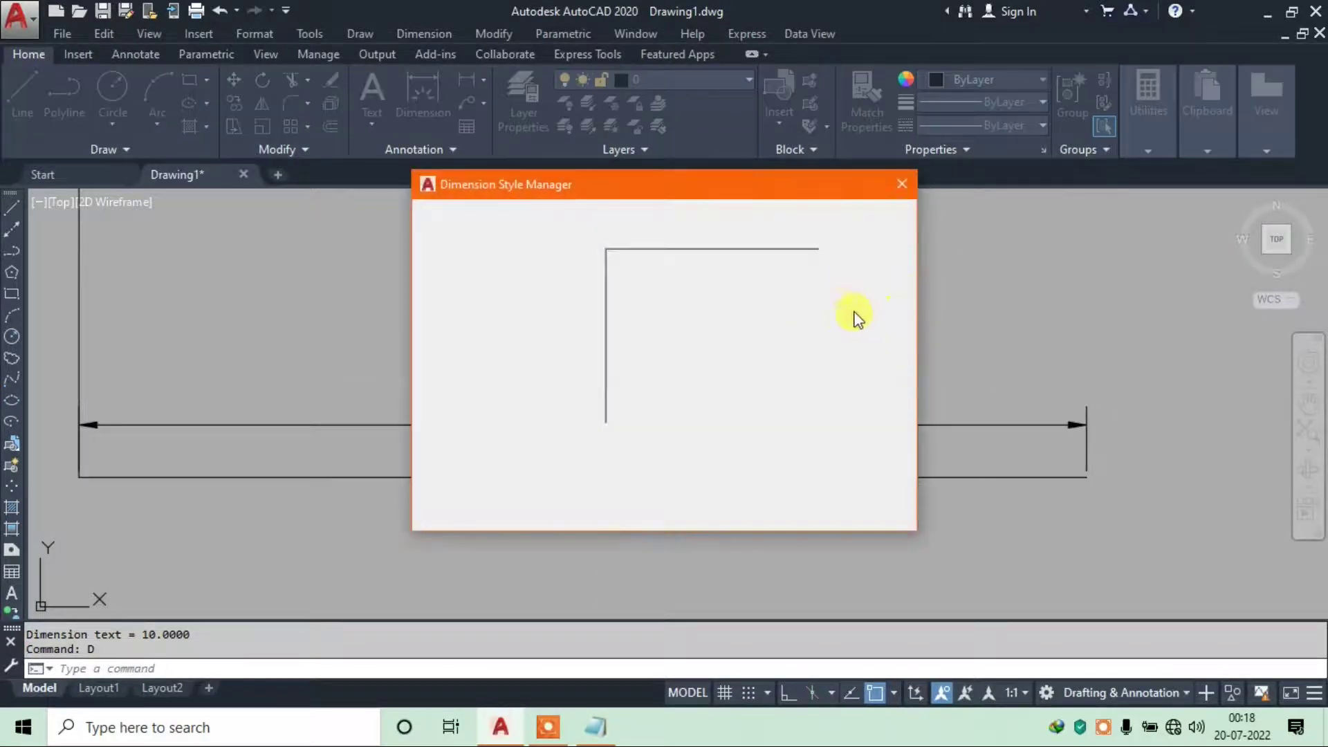
Close and reopen the Dimension Style Manager
drag(685, 188, 932, 67)
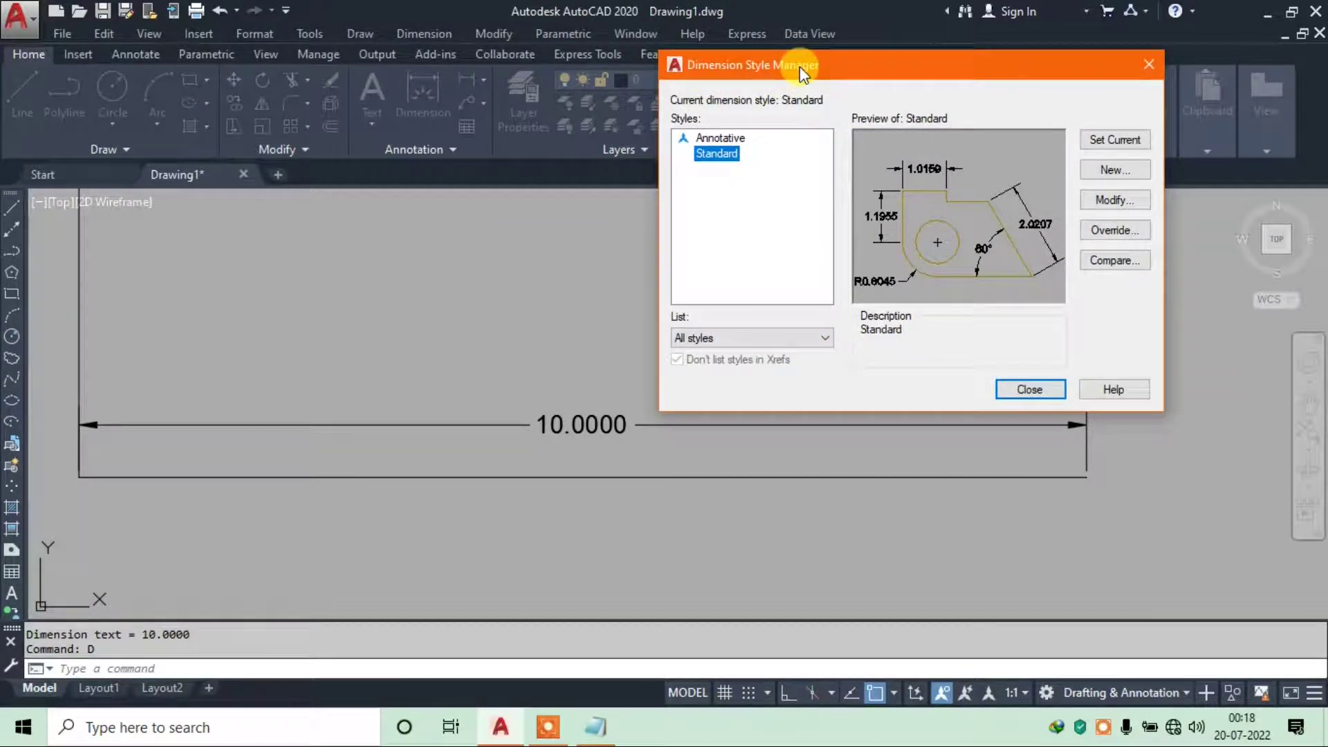
key(Escape)
text(D)
key(Return)
Modify the Standard style, reviewing the Lines, Symbols and Arrows, Text and Primary Units settings
click(848, 324)
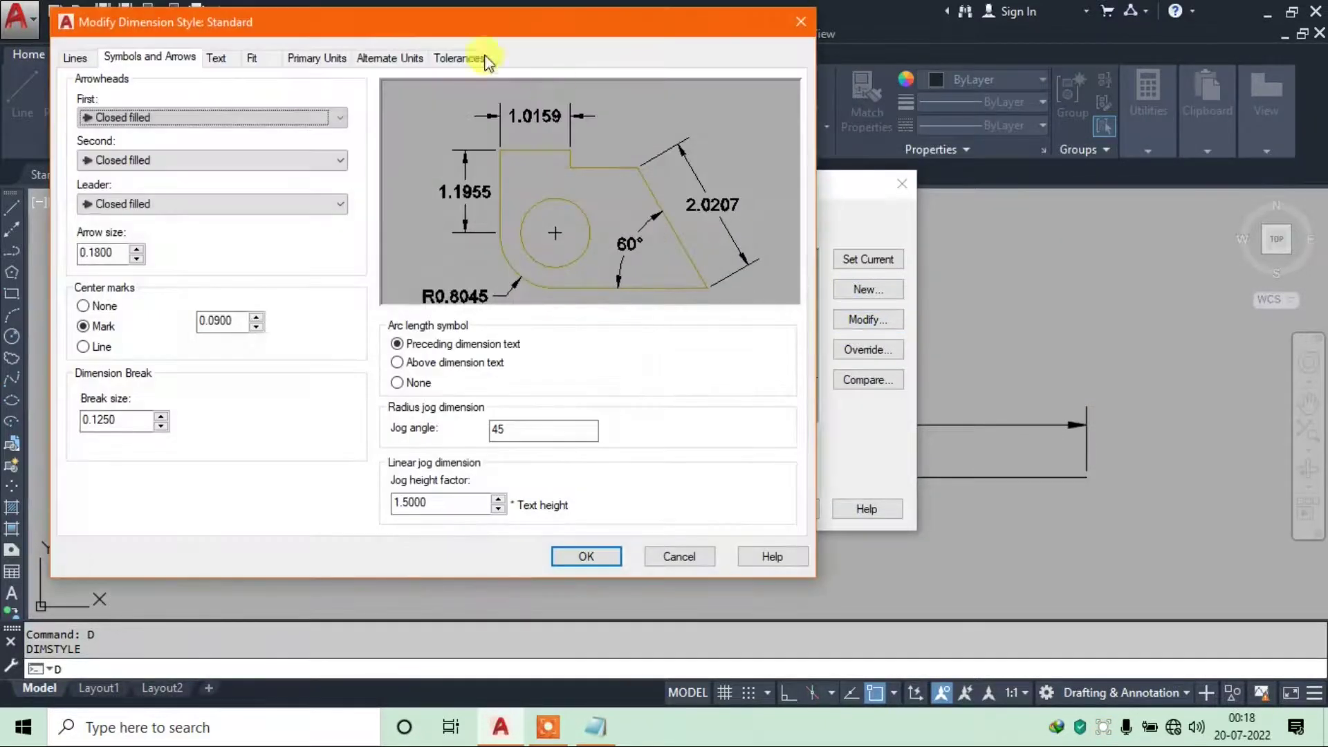
drag(329, 17, 494, 46)
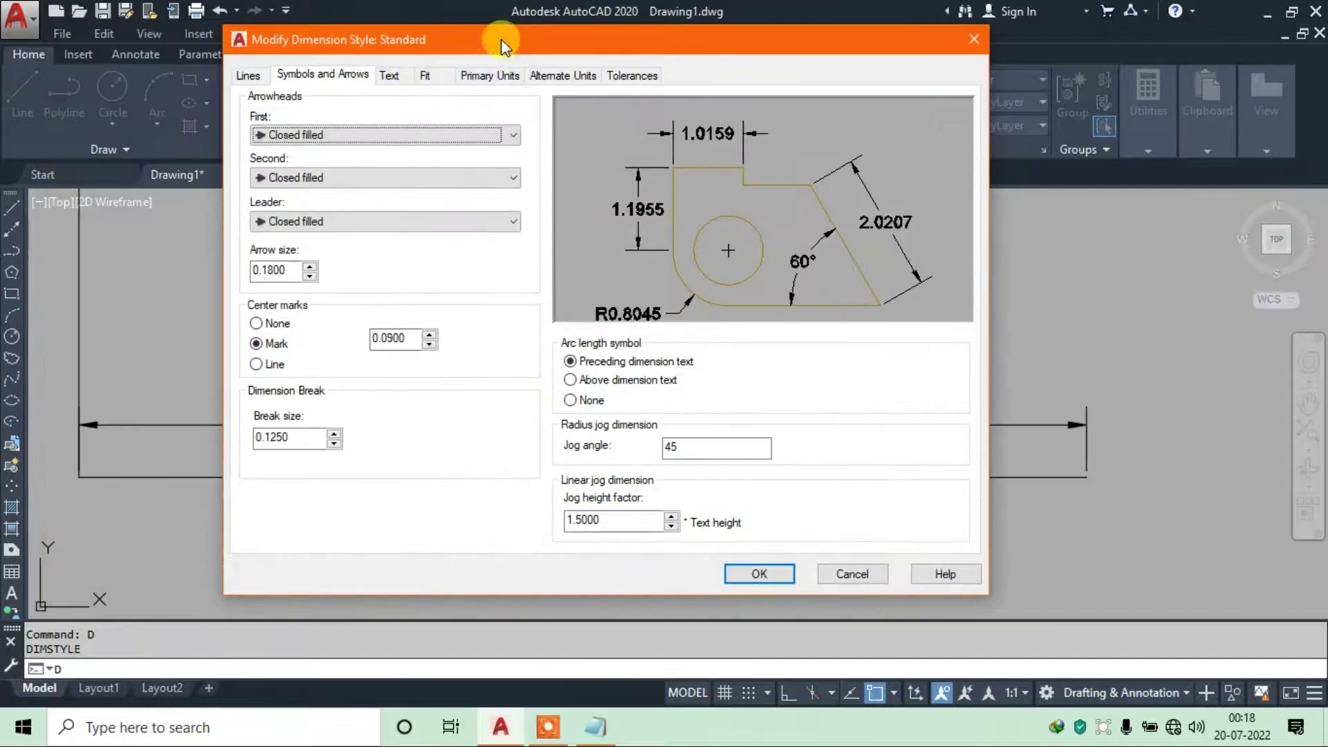
click(719, 696)
mouse_move(1141, 578)
mouse_down()
mouse_move(1156, 691)
mouse_move(1164, 682)
mouse_up()
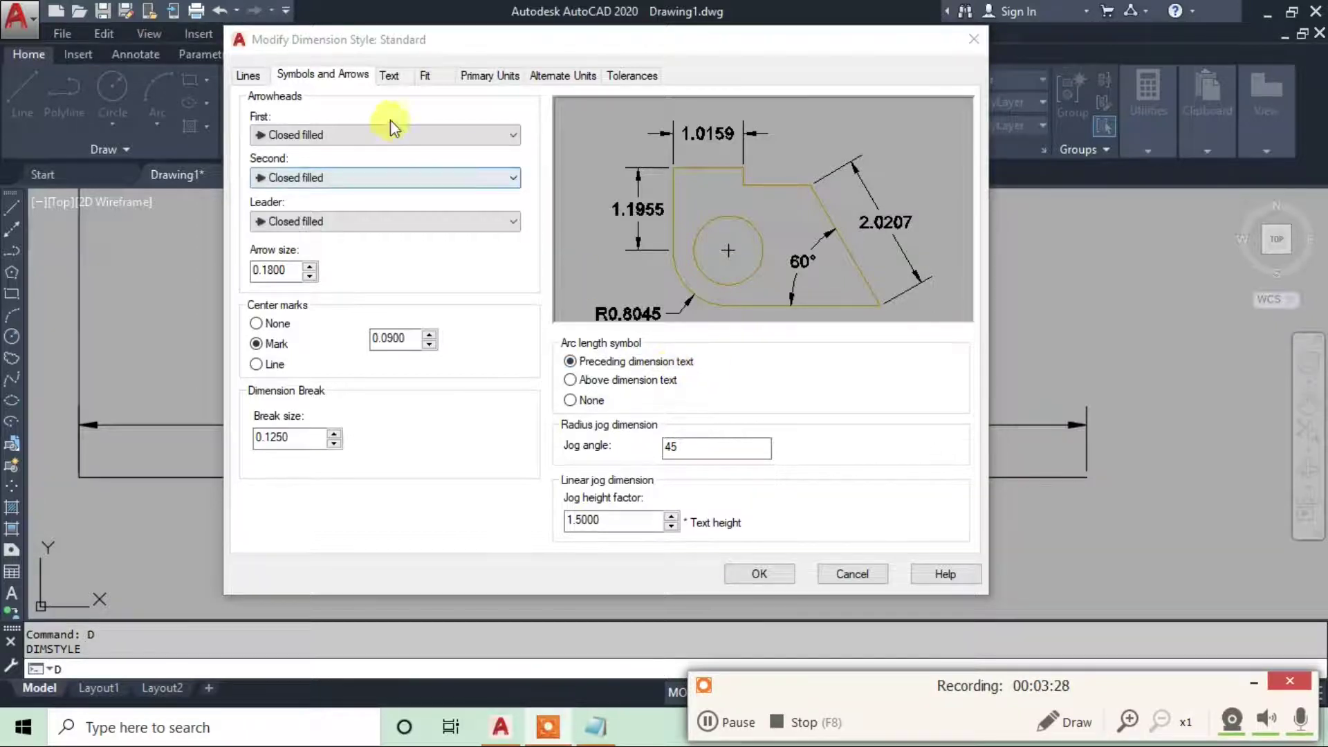
click(249, 75)
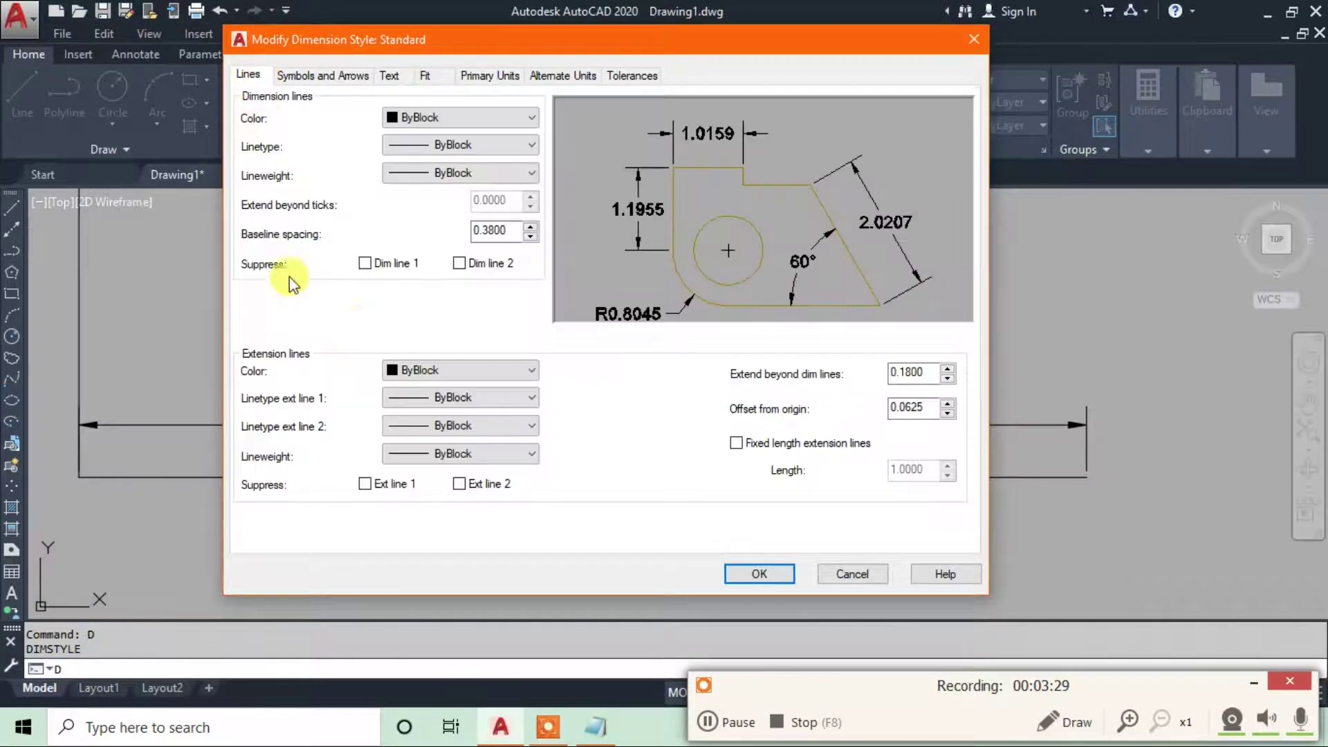
click(327, 74)
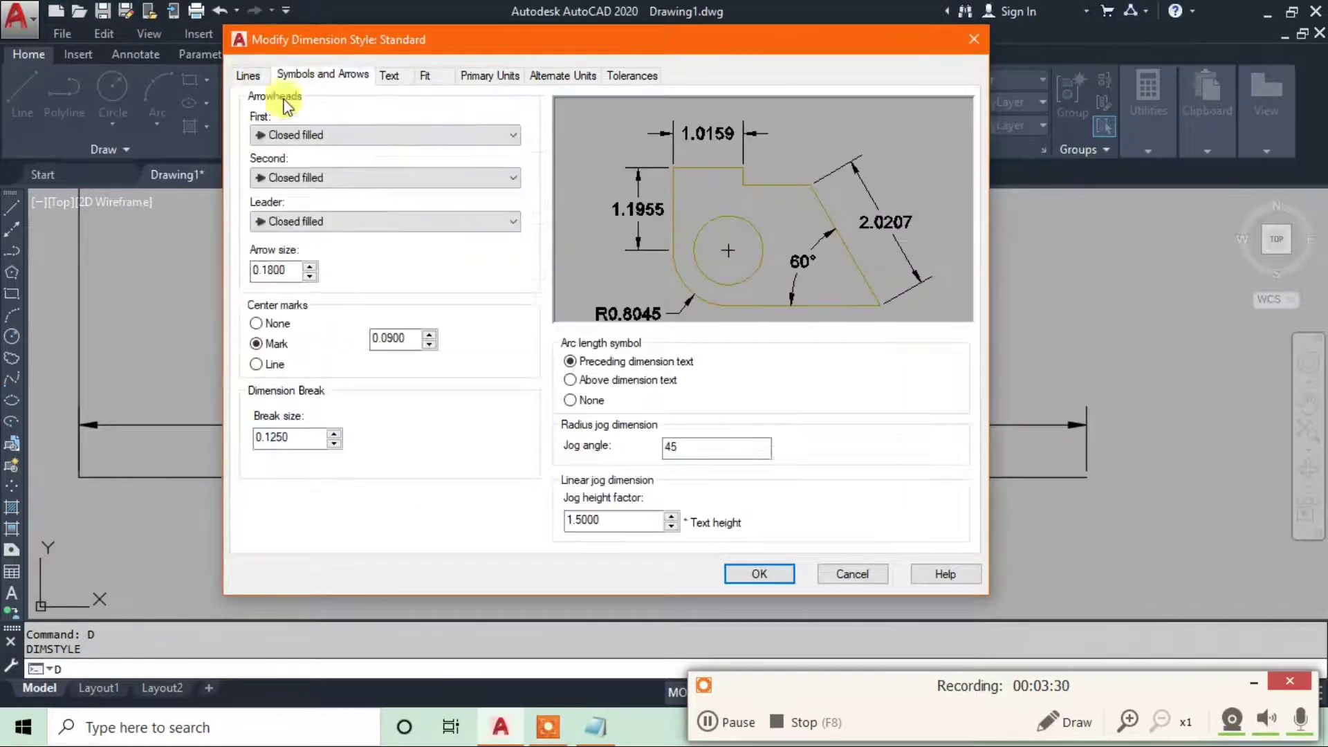
click(391, 73)
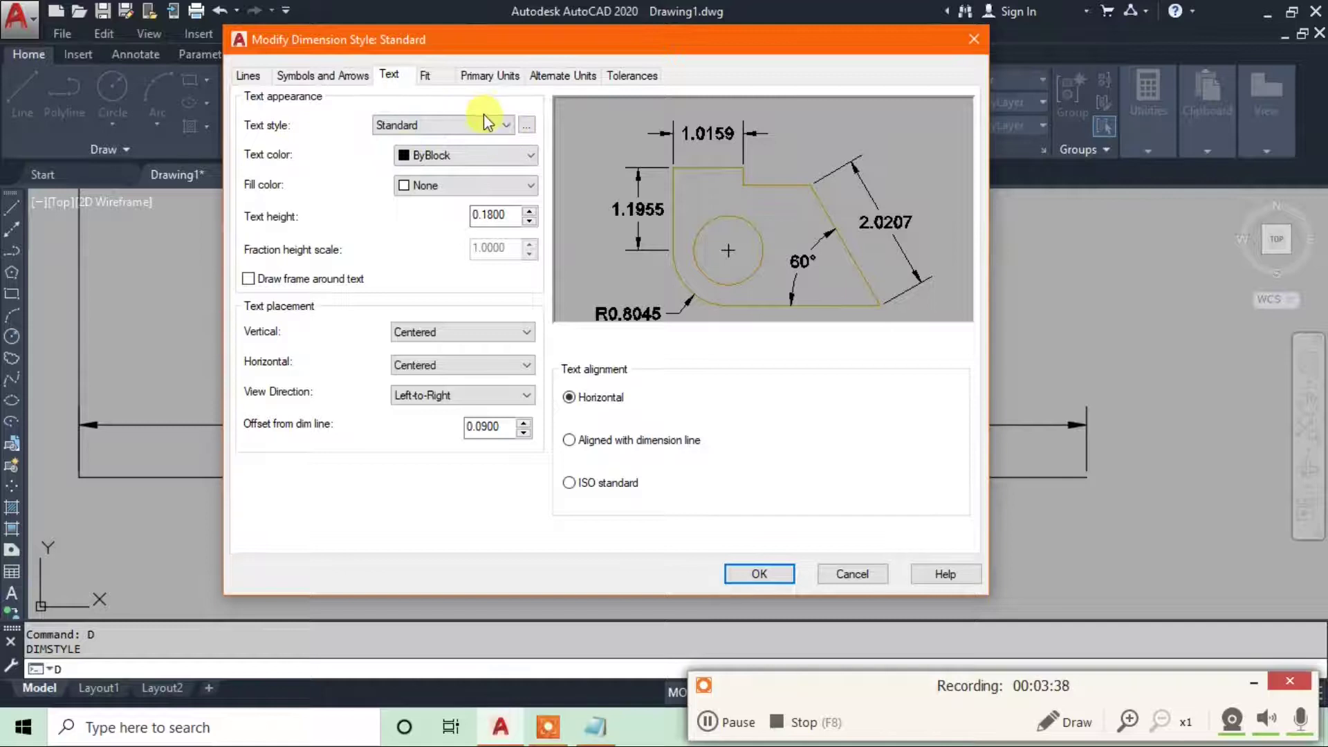
drag(465, 52, 500, 56)
click(512, 79)
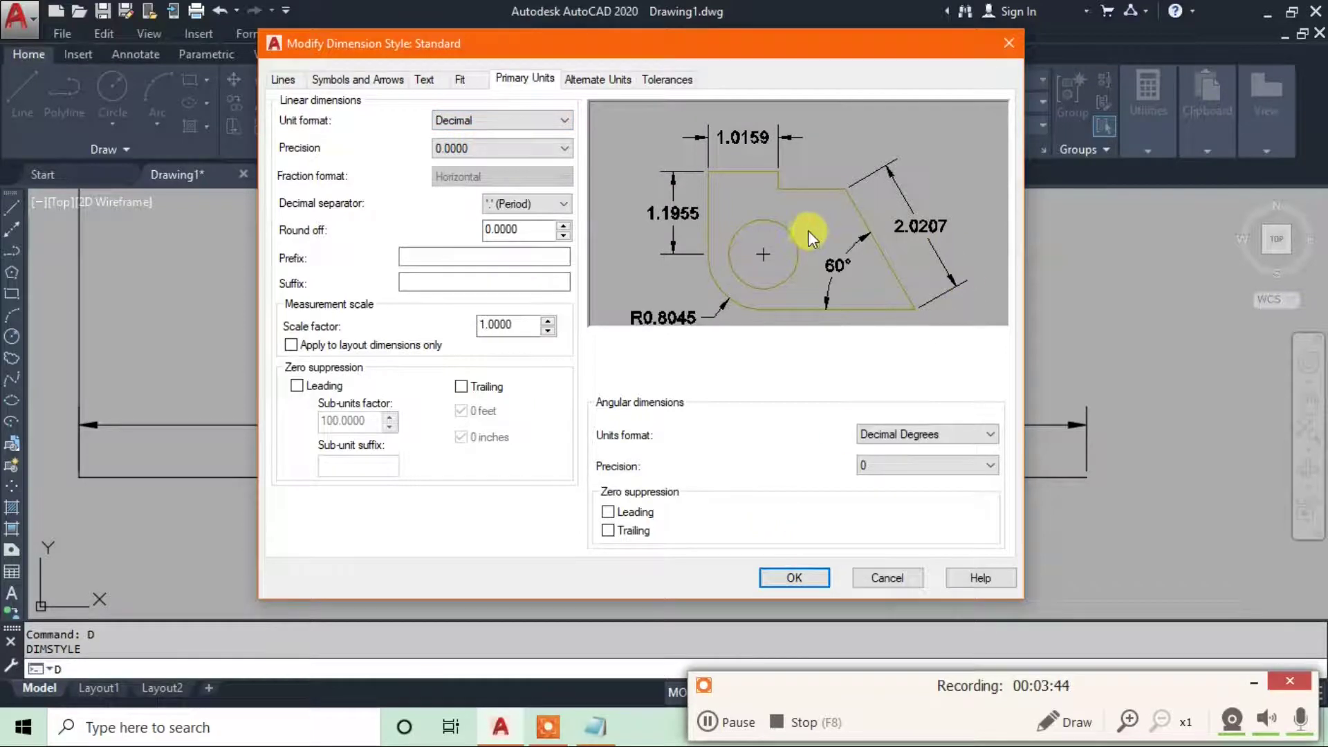
Change the Standard style's linear precision from 0.0000 to 0.0 on Primary Units
drag(516, 48, 504, 49)
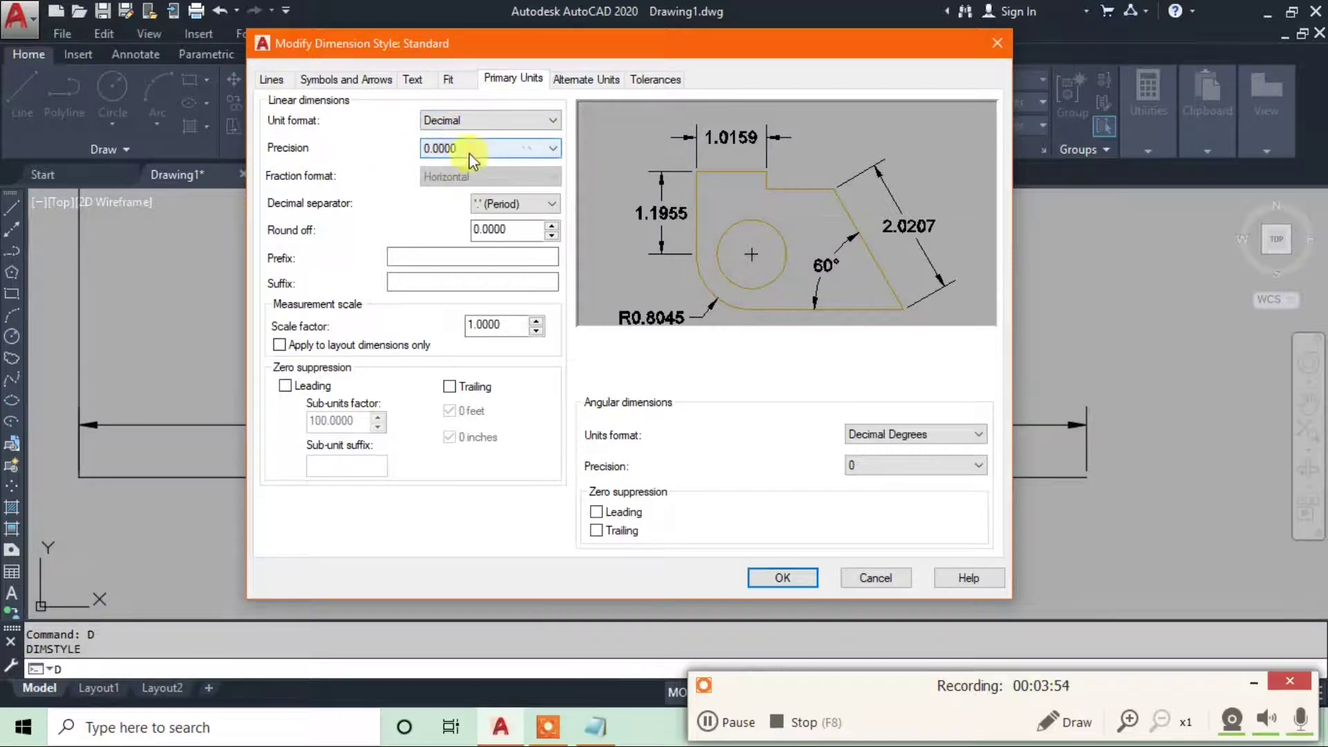
drag(719, 43, 813, 16)
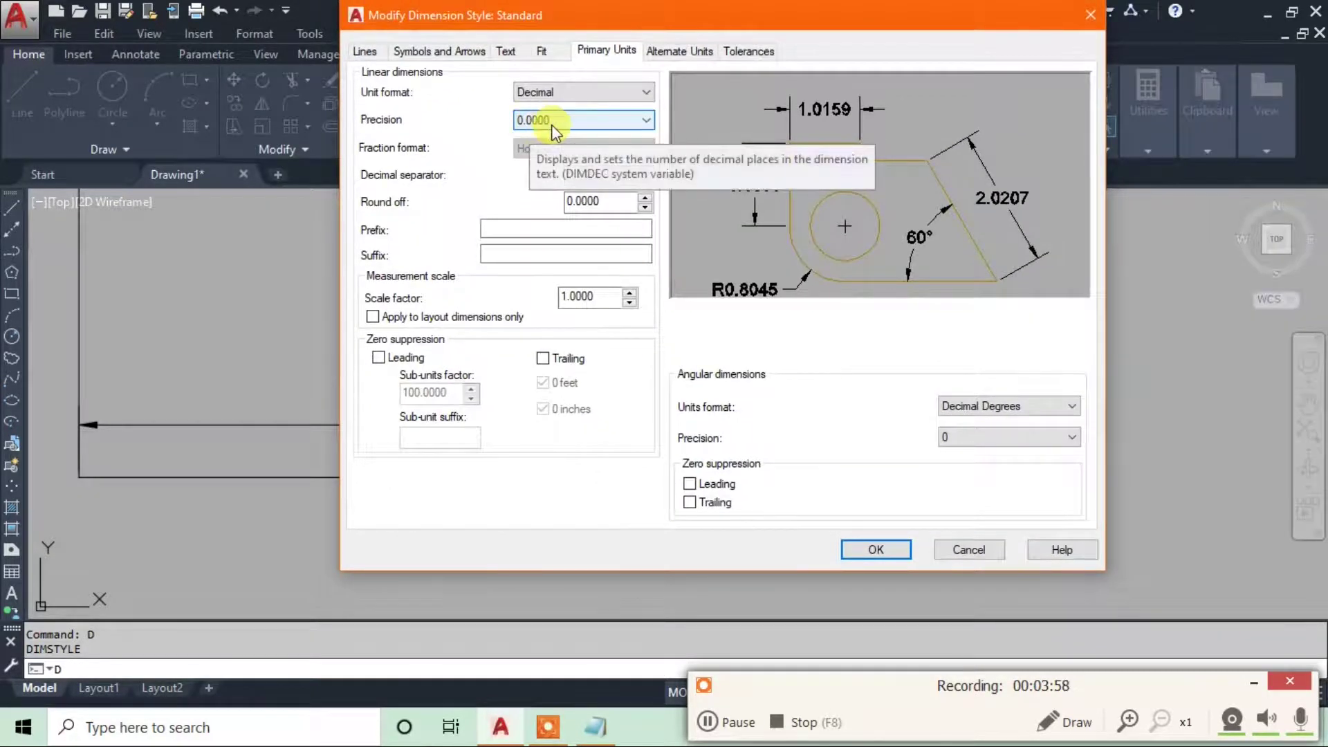
click(569, 119)
click(563, 150)
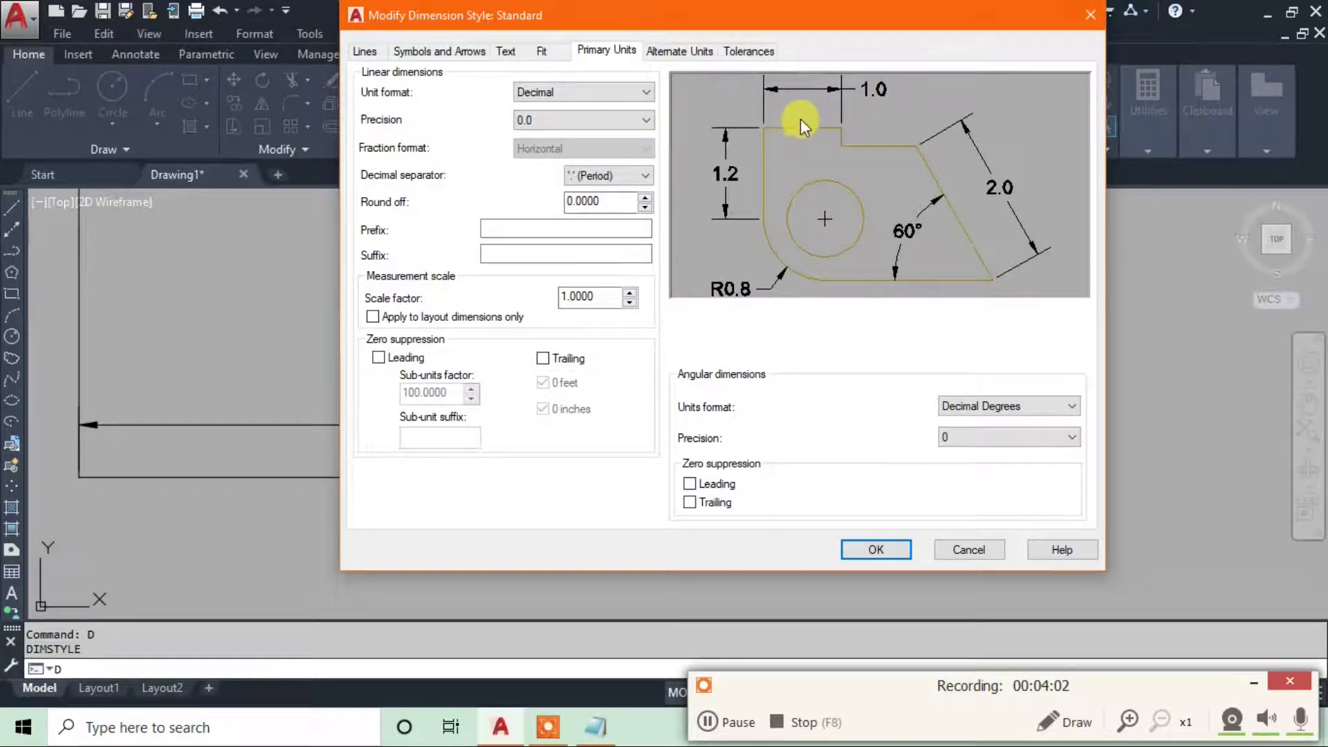
drag(580, 27, 553, 59)
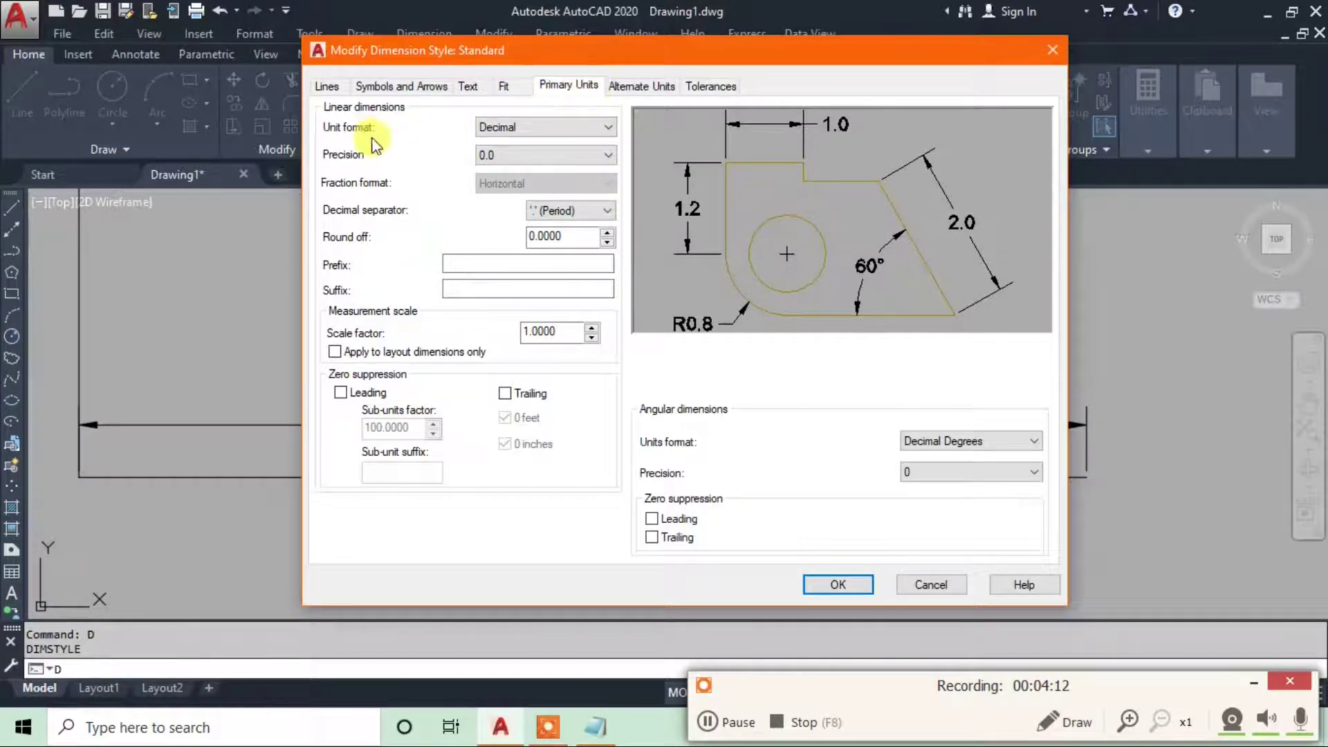
click(533, 127)
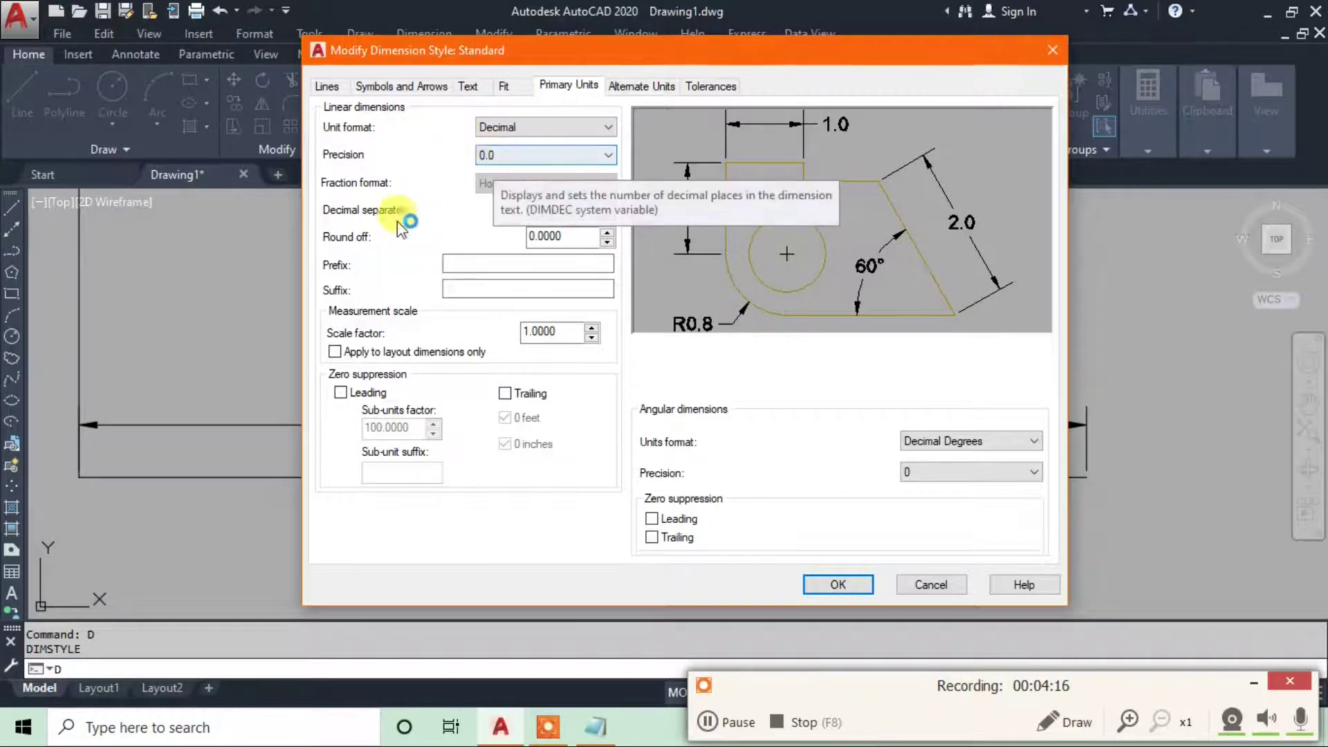
click(454, 270)
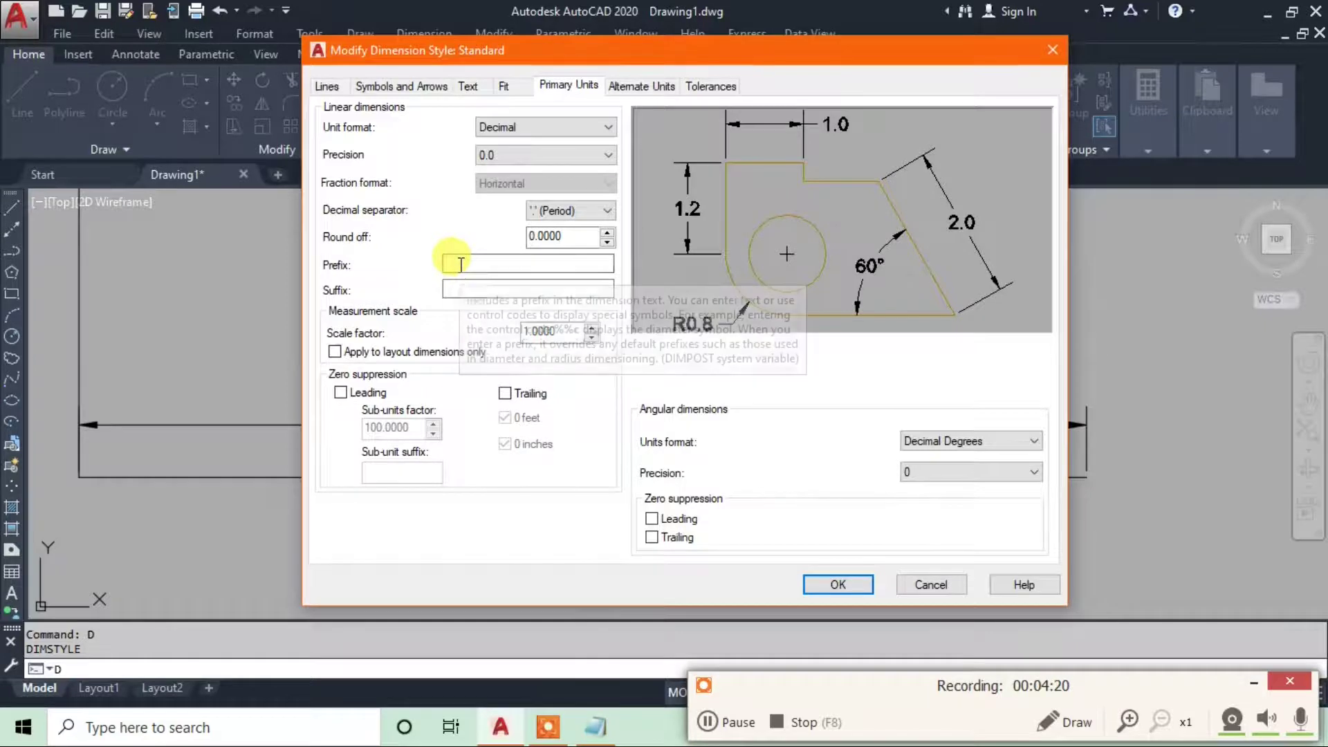
click(470, 288)
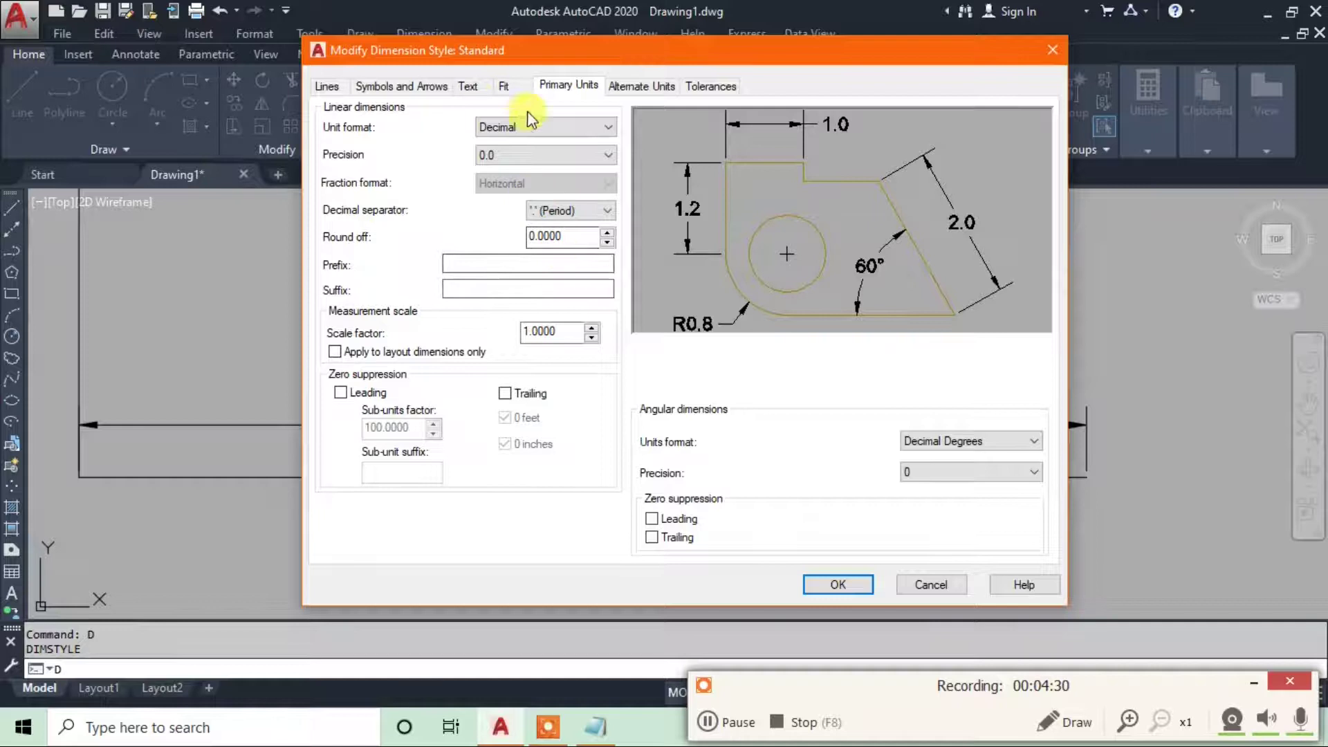
Try editing the dimension text height value on the Text settings
click(471, 86)
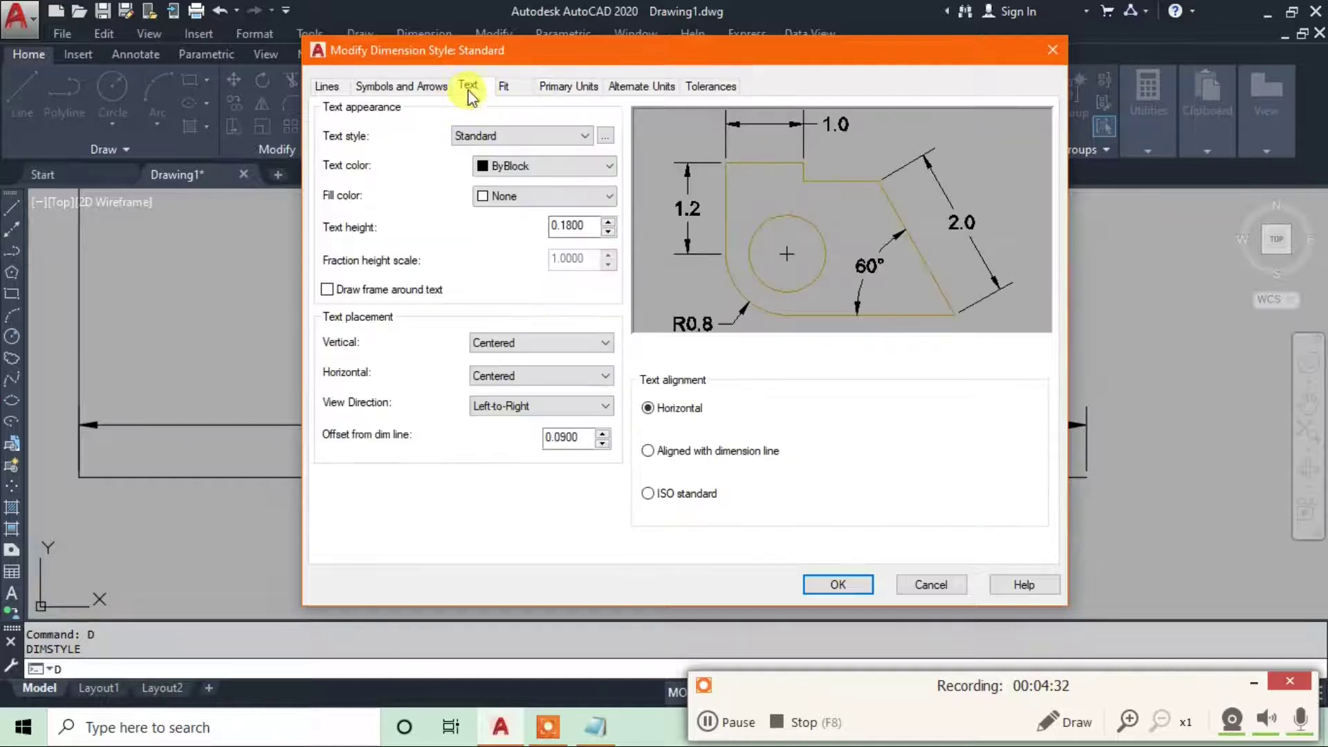
drag(596, 225, 539, 235)
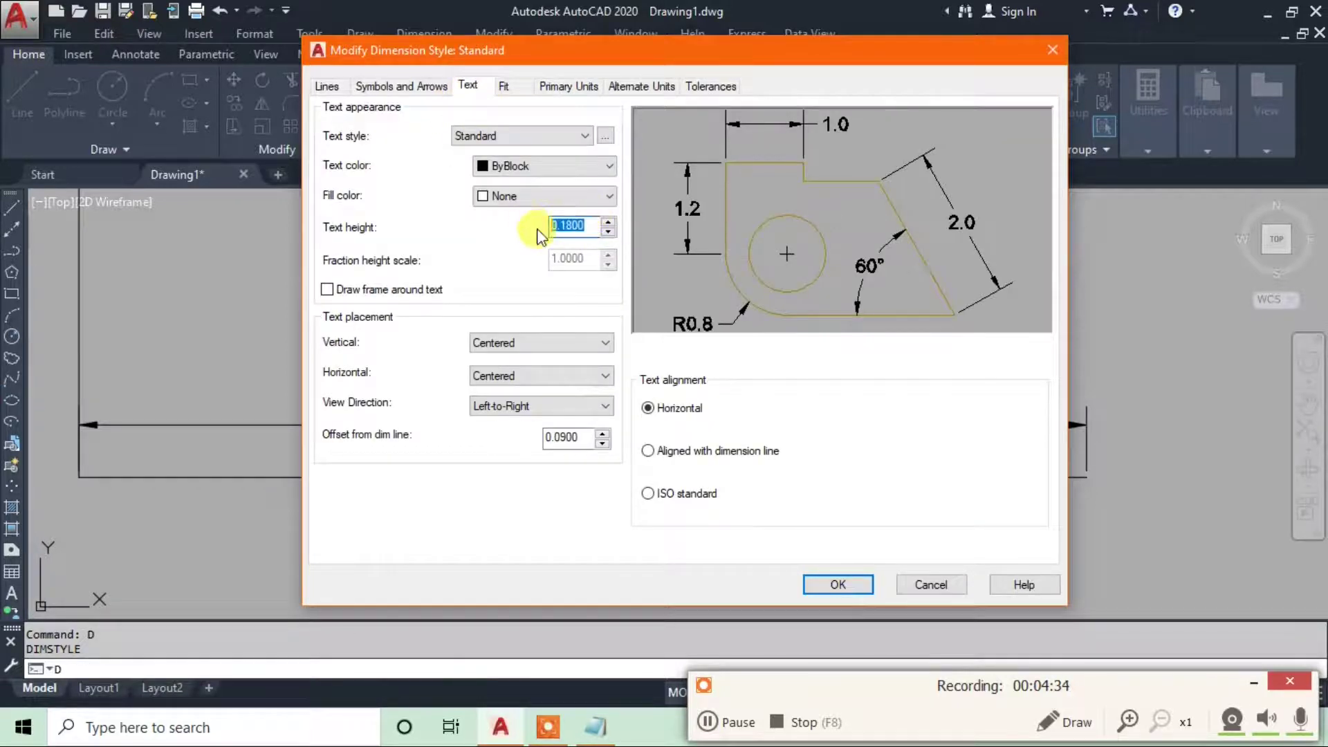
text(.)
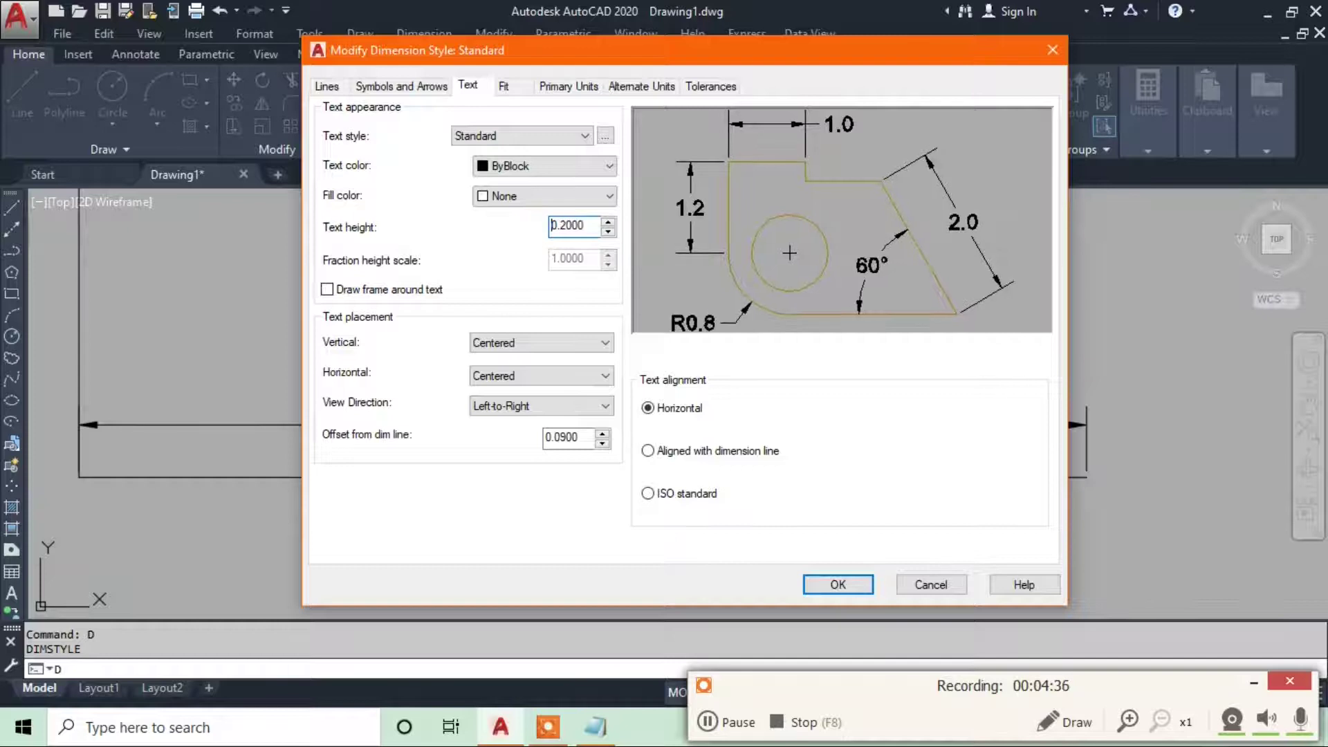
drag(588, 225, 550, 237)
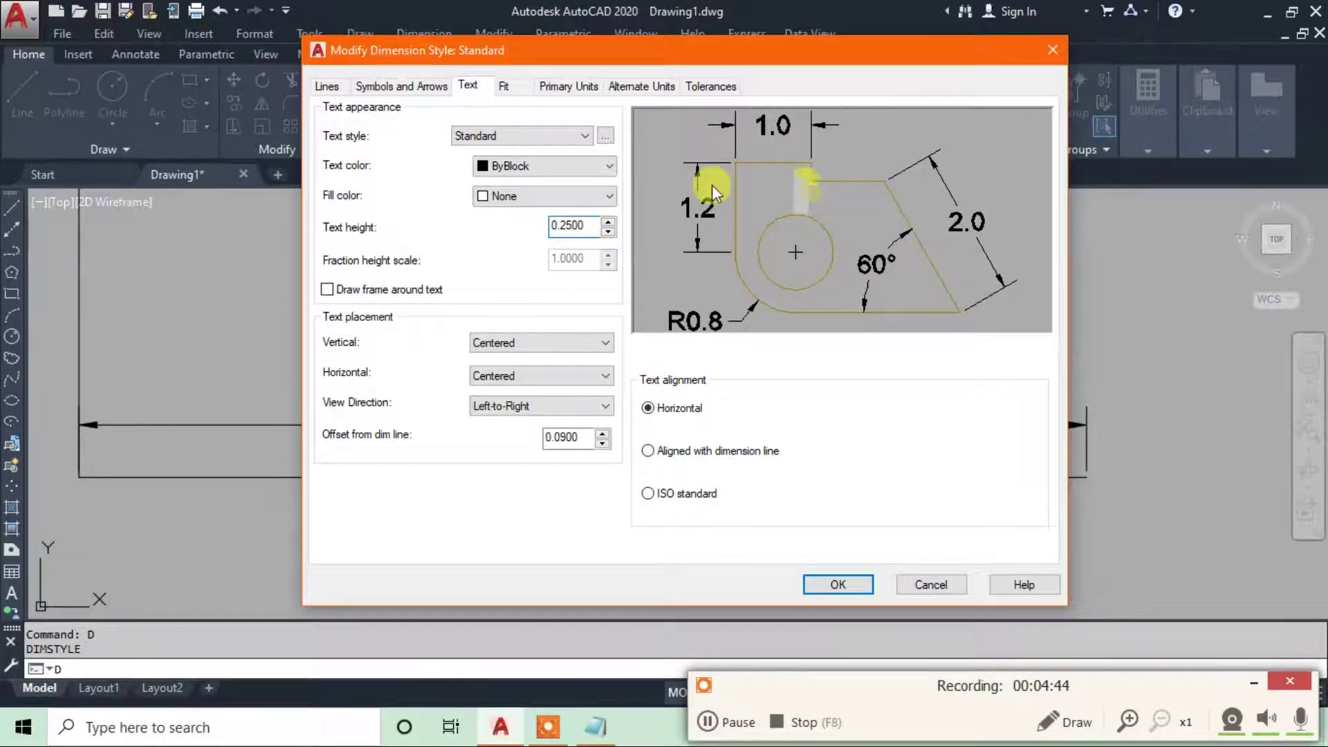
drag(591, 227, 498, 231)
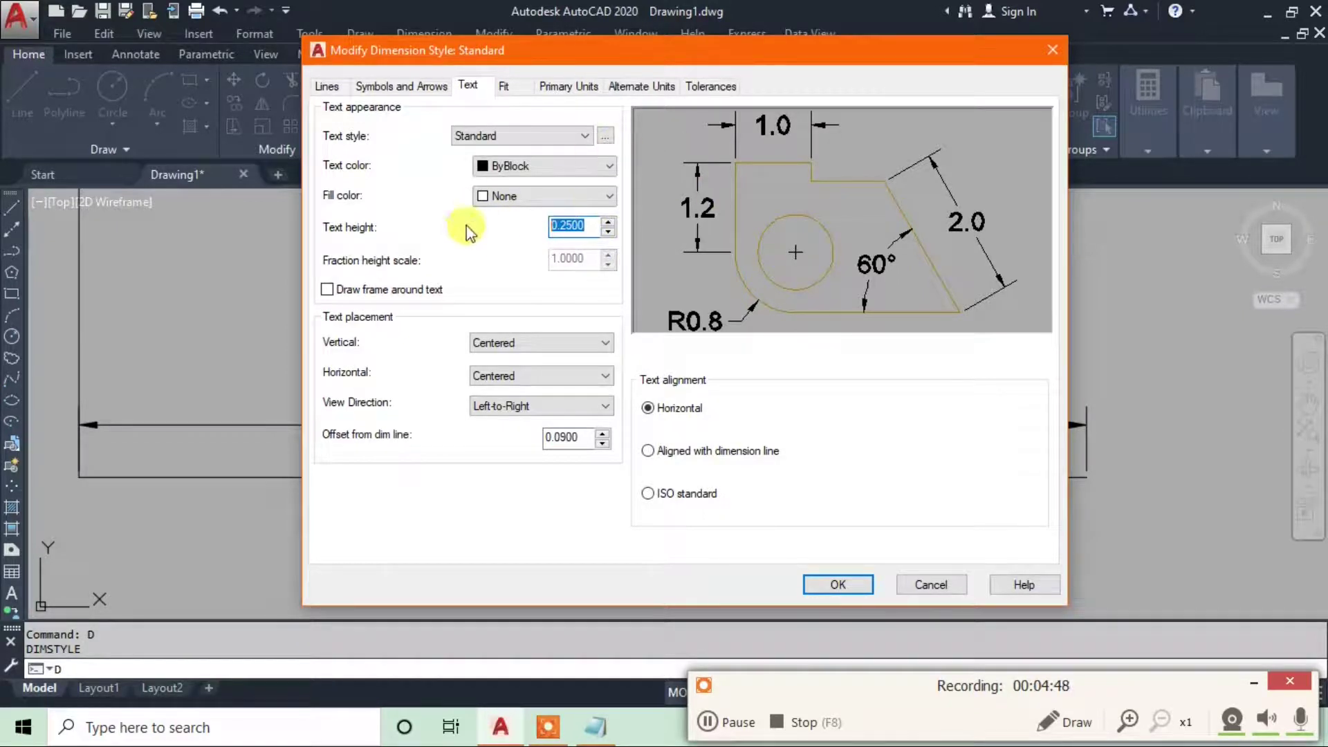
Set the Standard style's arrow size to 0.2
click(401, 86)
double_click(354, 281)
text(.2)
key(Tab)
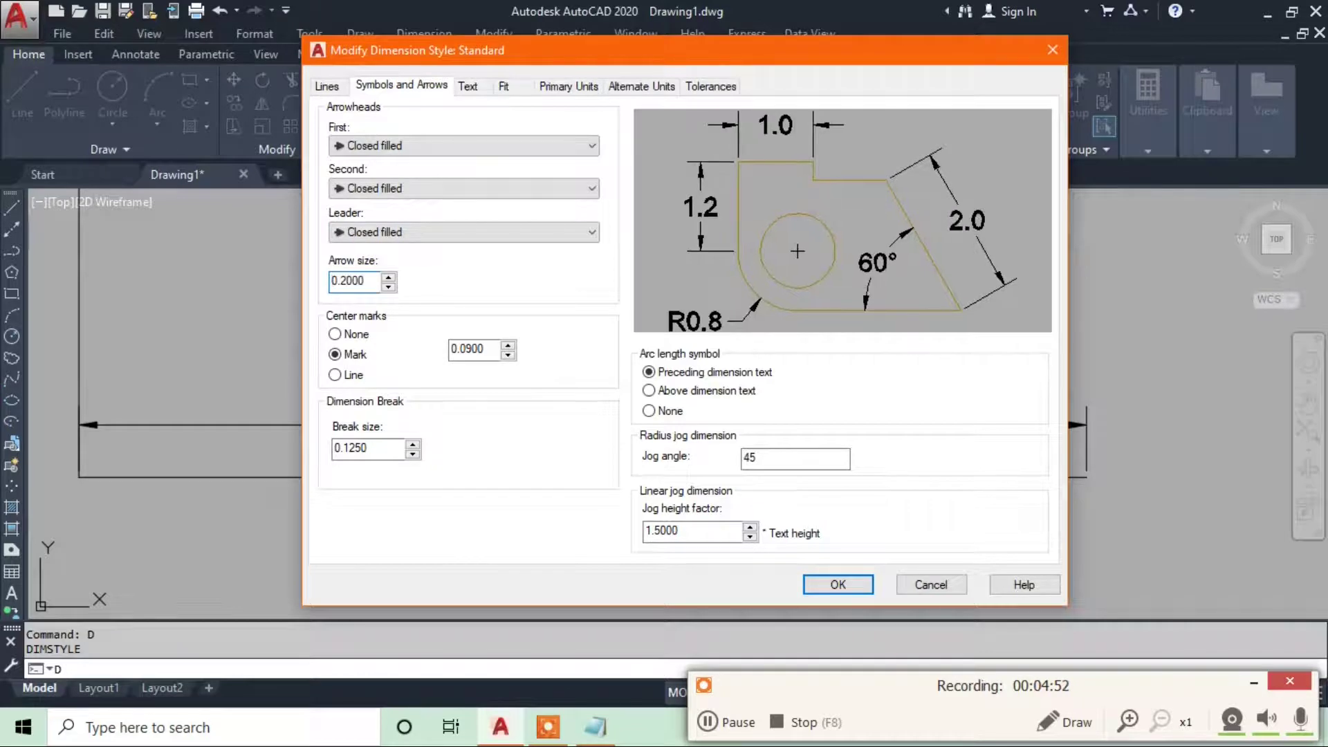
Suppress both extension lines, apply the style, and close the manager
click(320, 83)
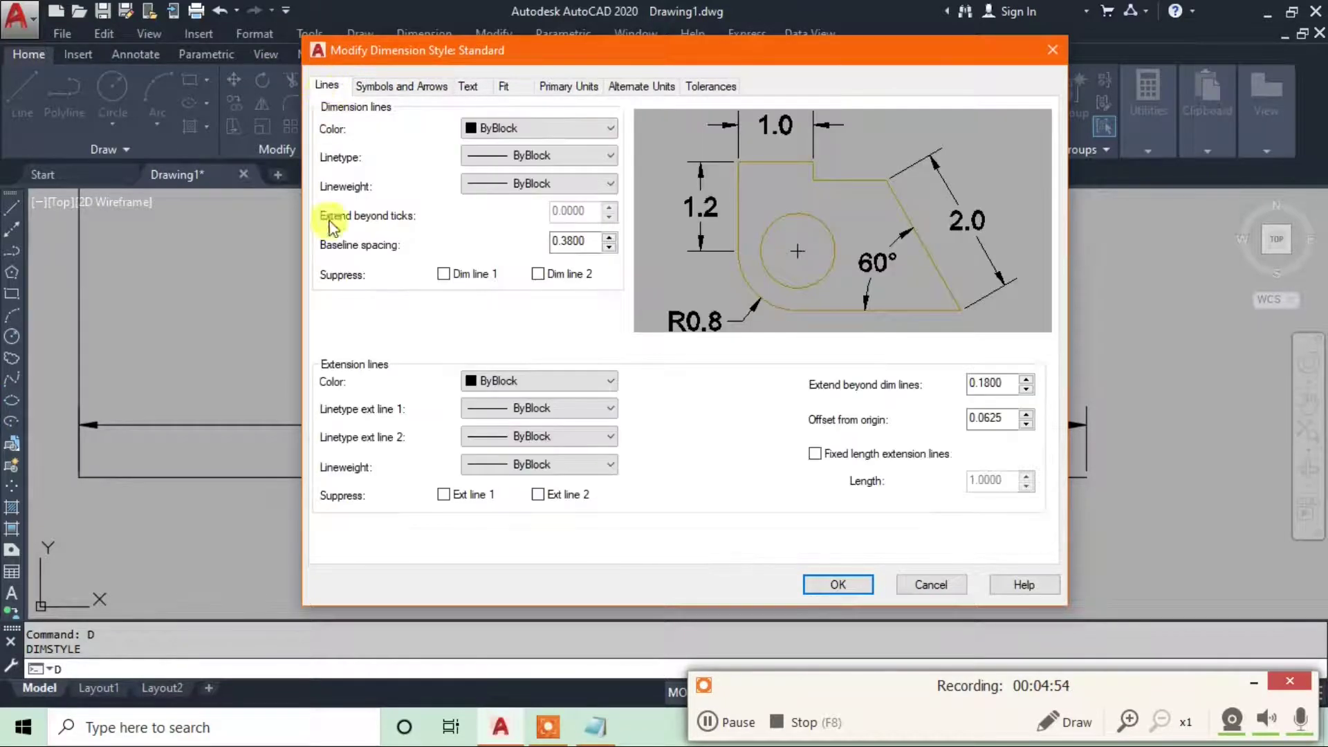
click(443, 495)
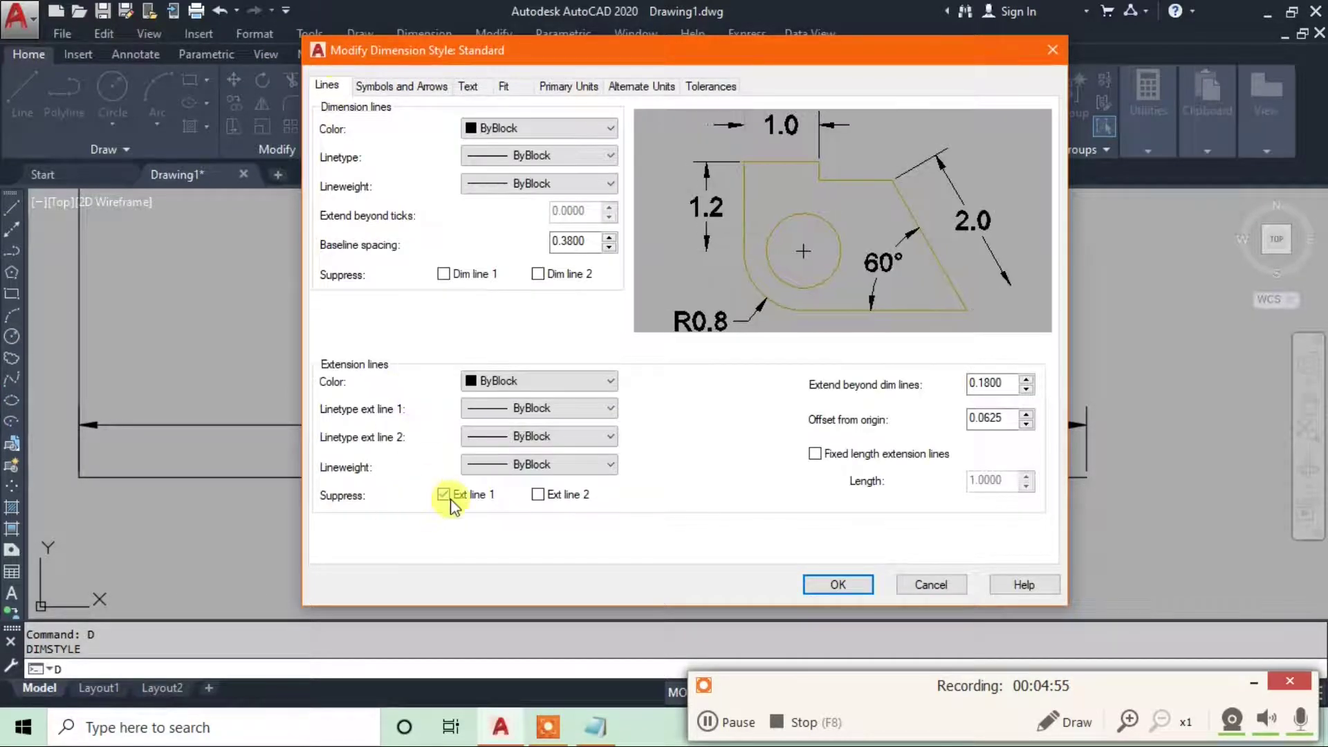
click(539, 494)
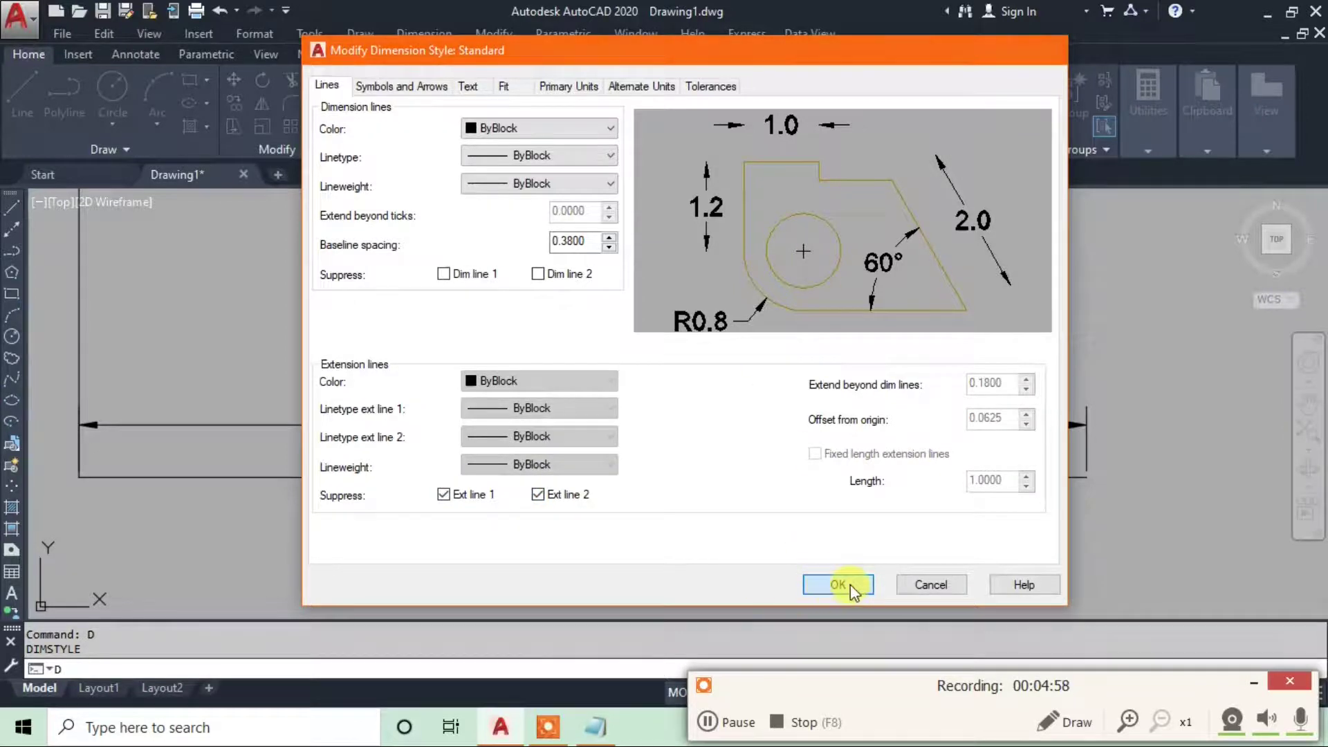
click(838, 584)
click(771, 510)
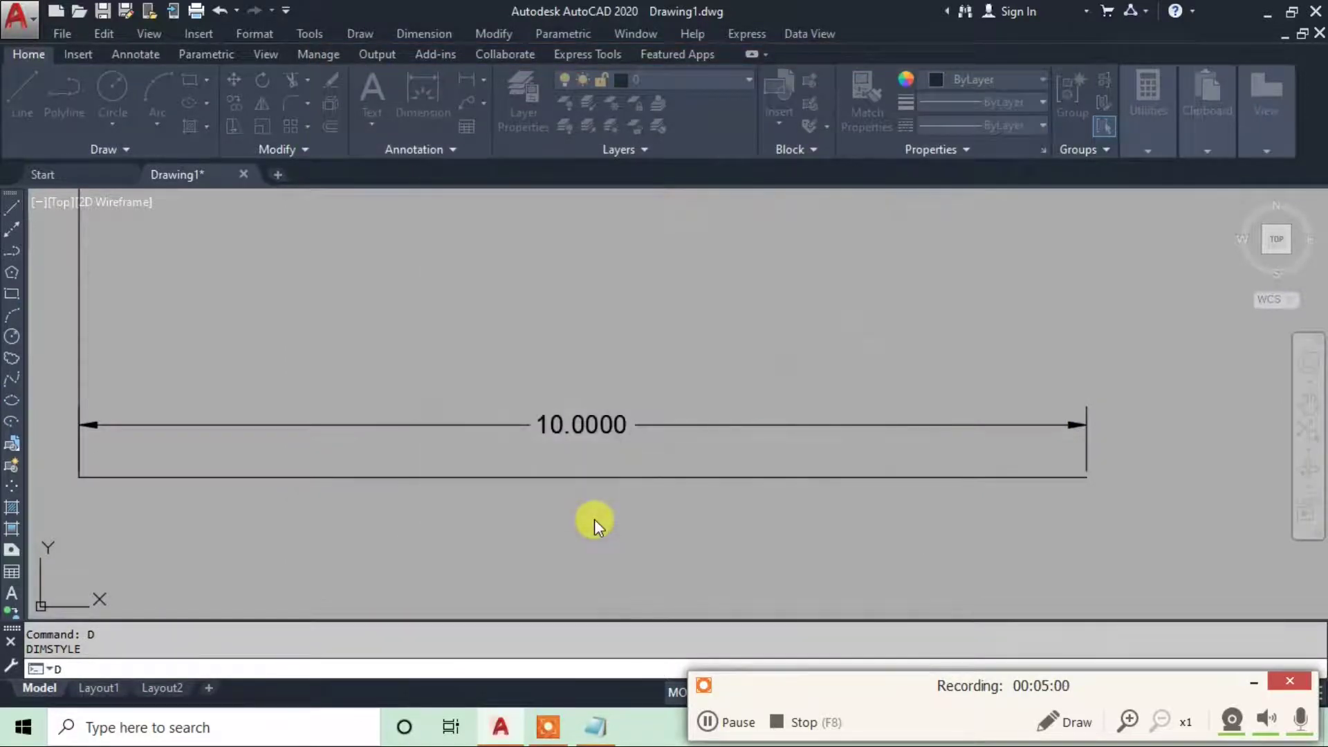
Pan and zoom around the 10.0 dimension to inspect it
scroll(593, 462, down, 2)
scroll(496, 439, up, 4)
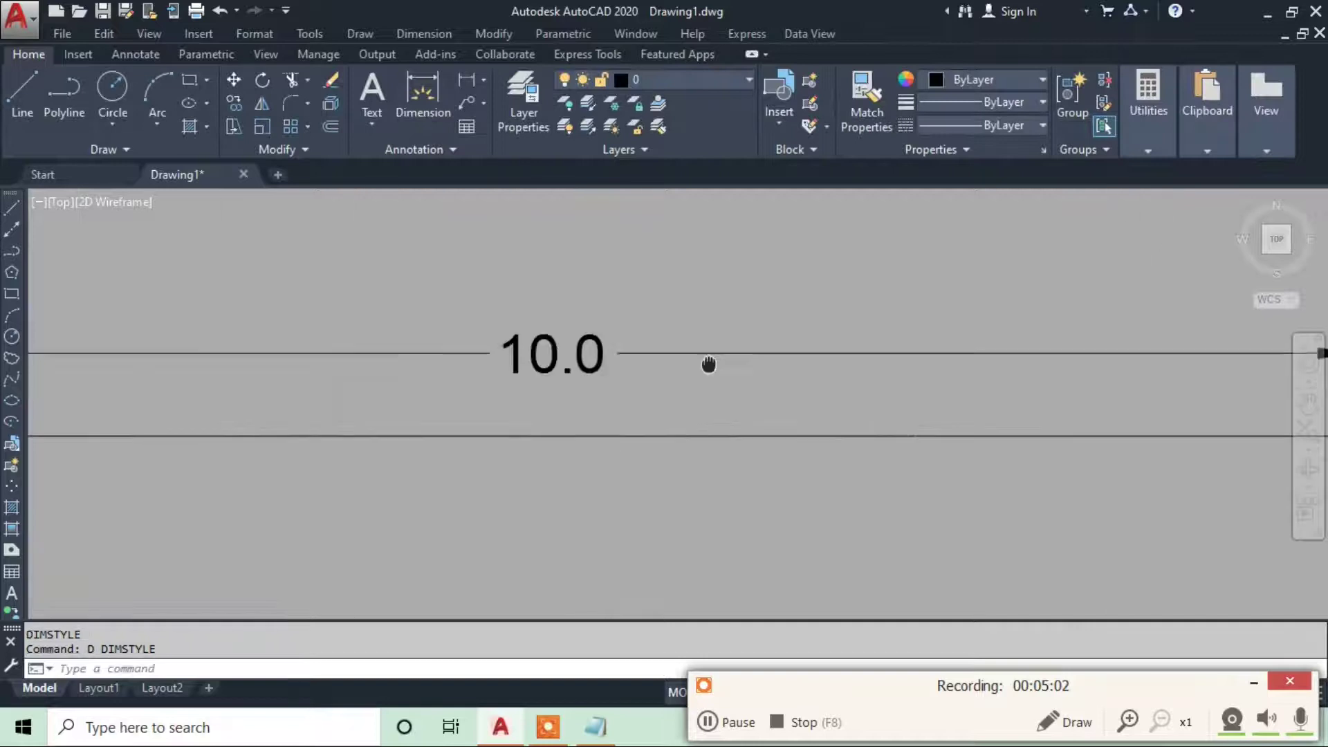
middle_drag(877, 388, 595, 343)
scroll(696, 379, down, 2)
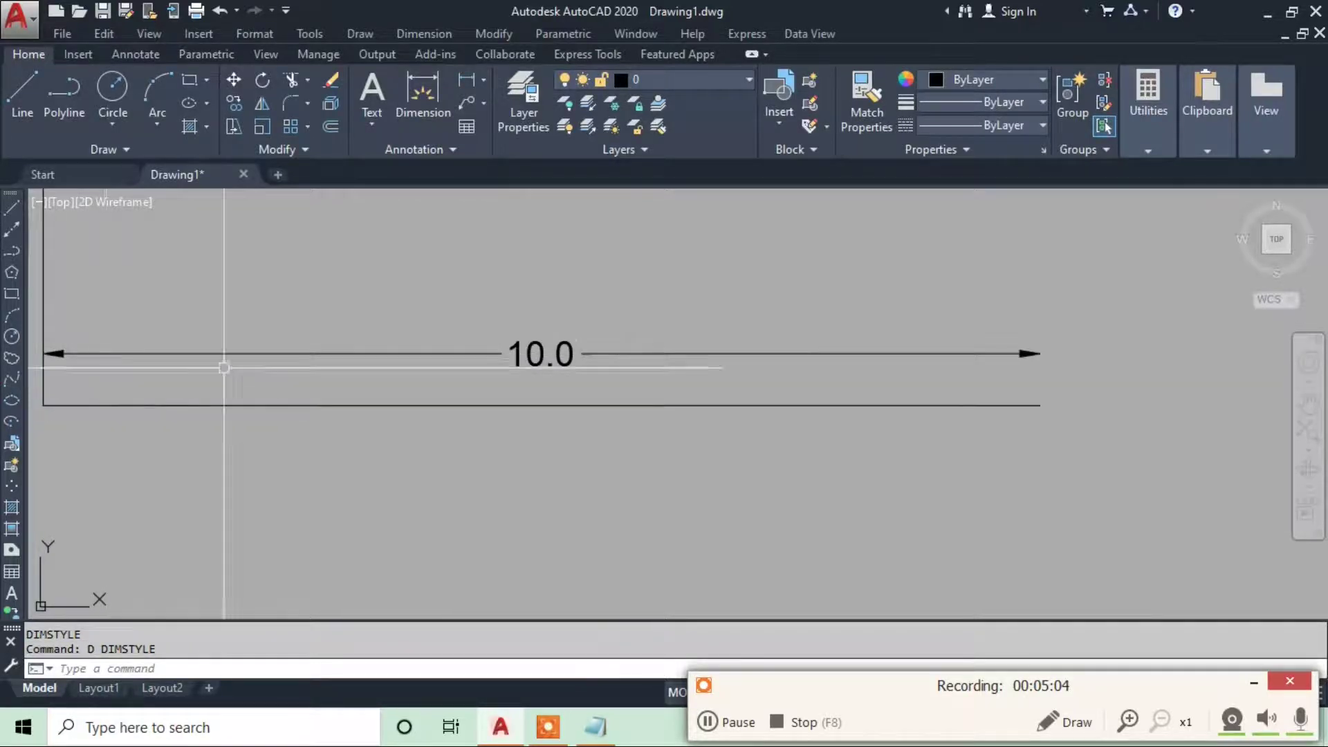
scroll(604, 368, up, 3)
scroll(604, 367, down, 1)
scroll(604, 367, down, 2)
scroll(1095, 349, up, 2)
scroll(1094, 349, down, 2)
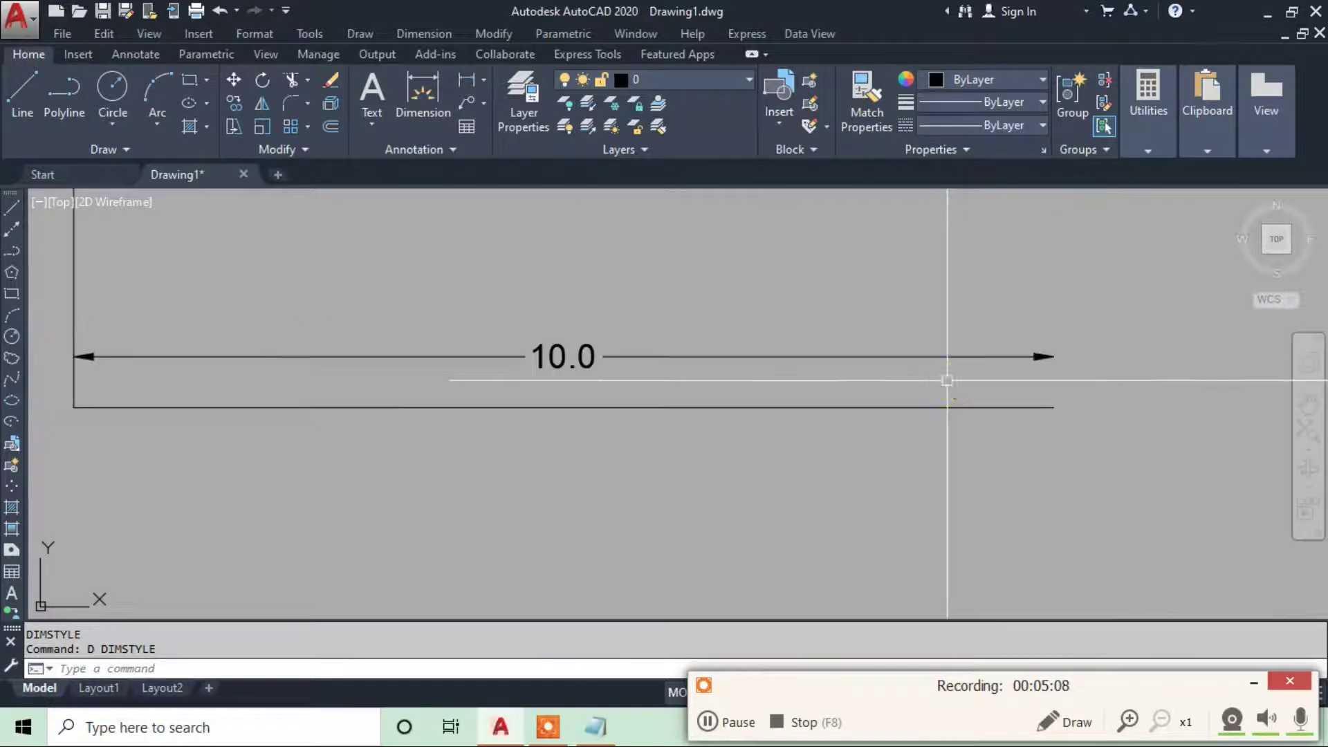
Change the Standard style's arrow size to 0.2500 and close the manager
text(d)
key(Return)
click(866, 313)
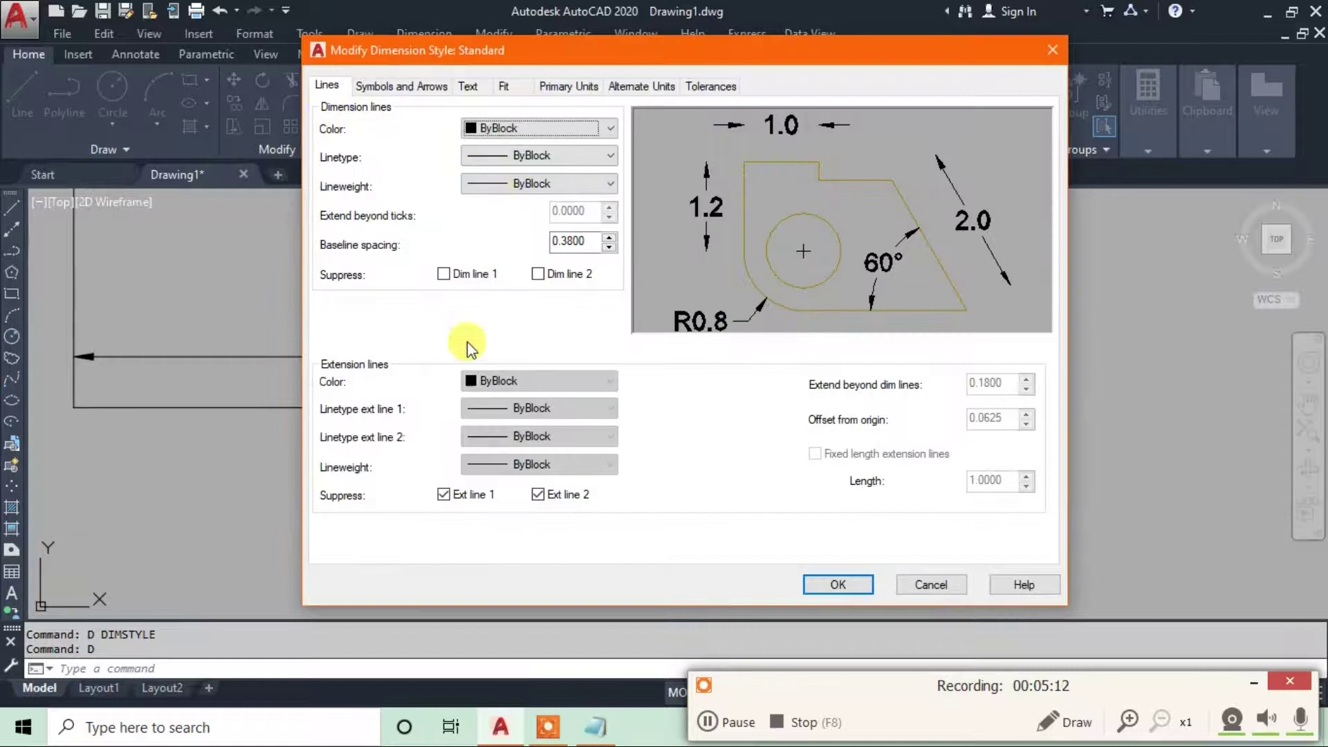
click(387, 87)
drag(367, 285, 335, 289)
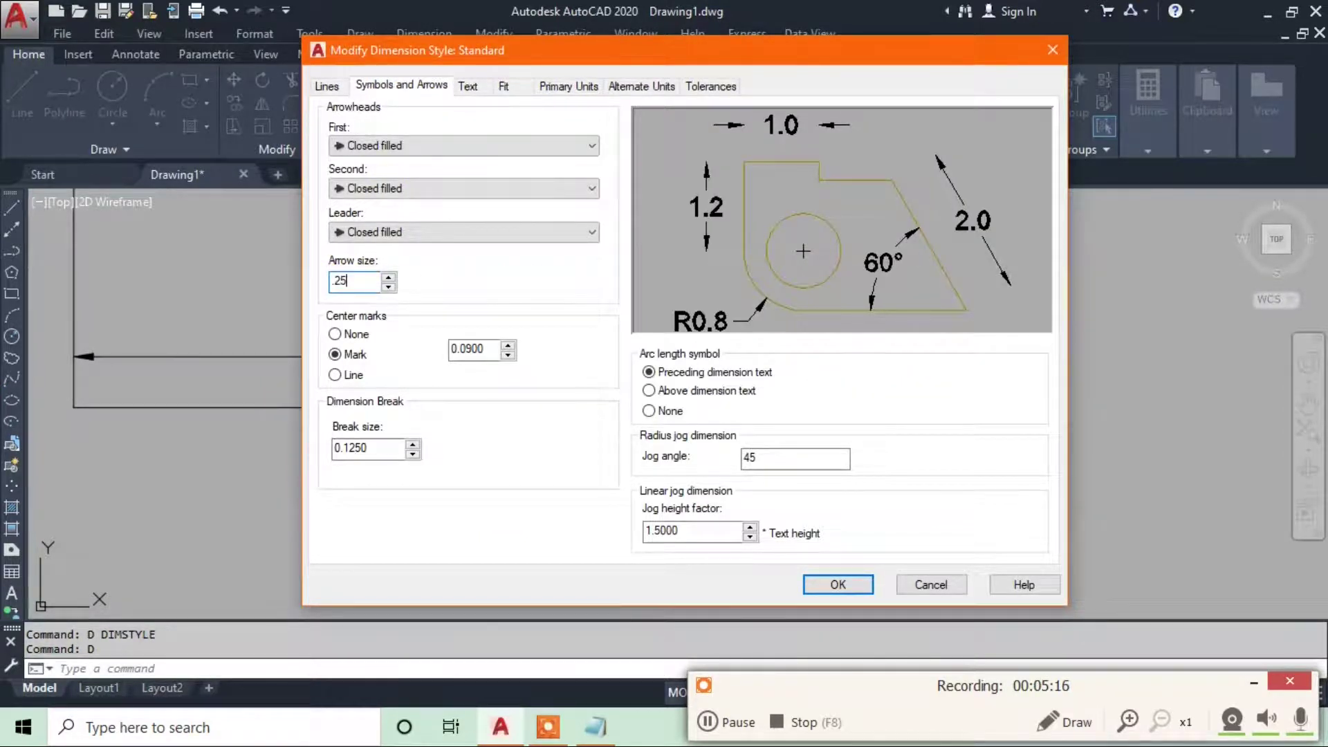
click(847, 586)
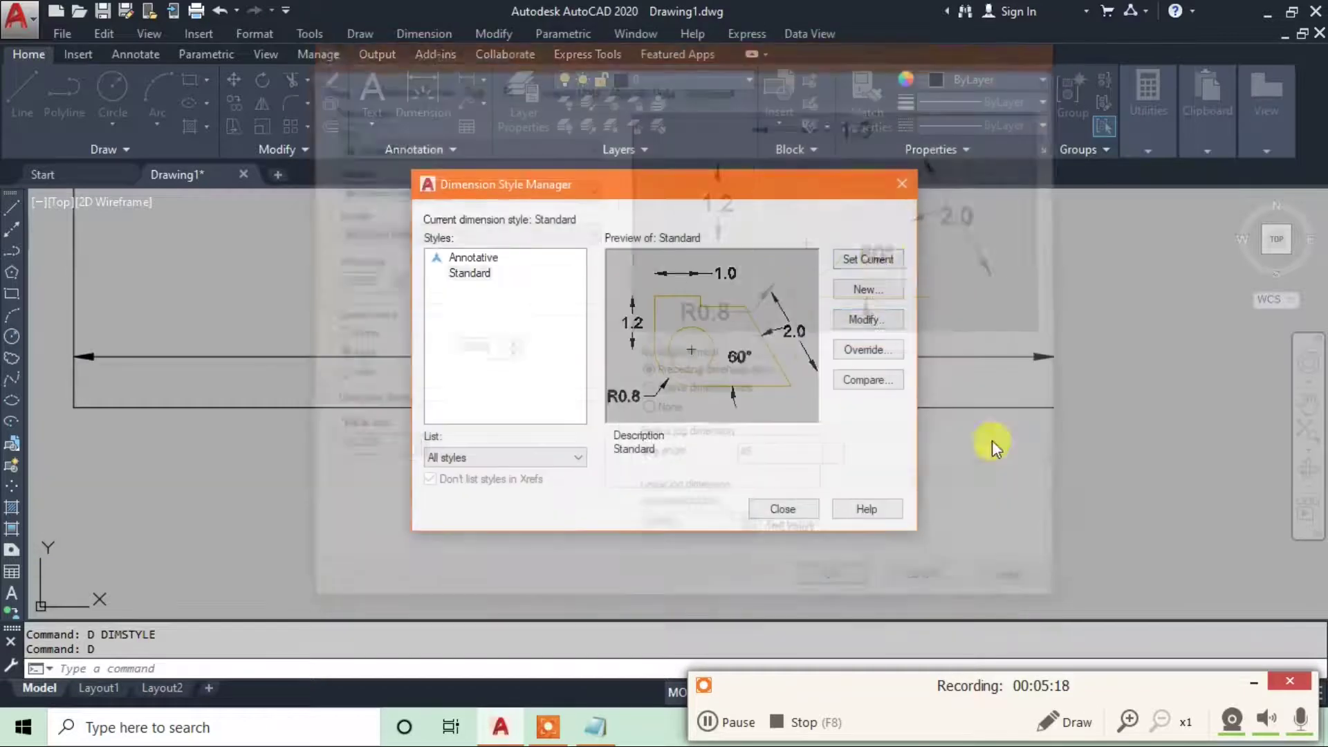
click(780, 508)
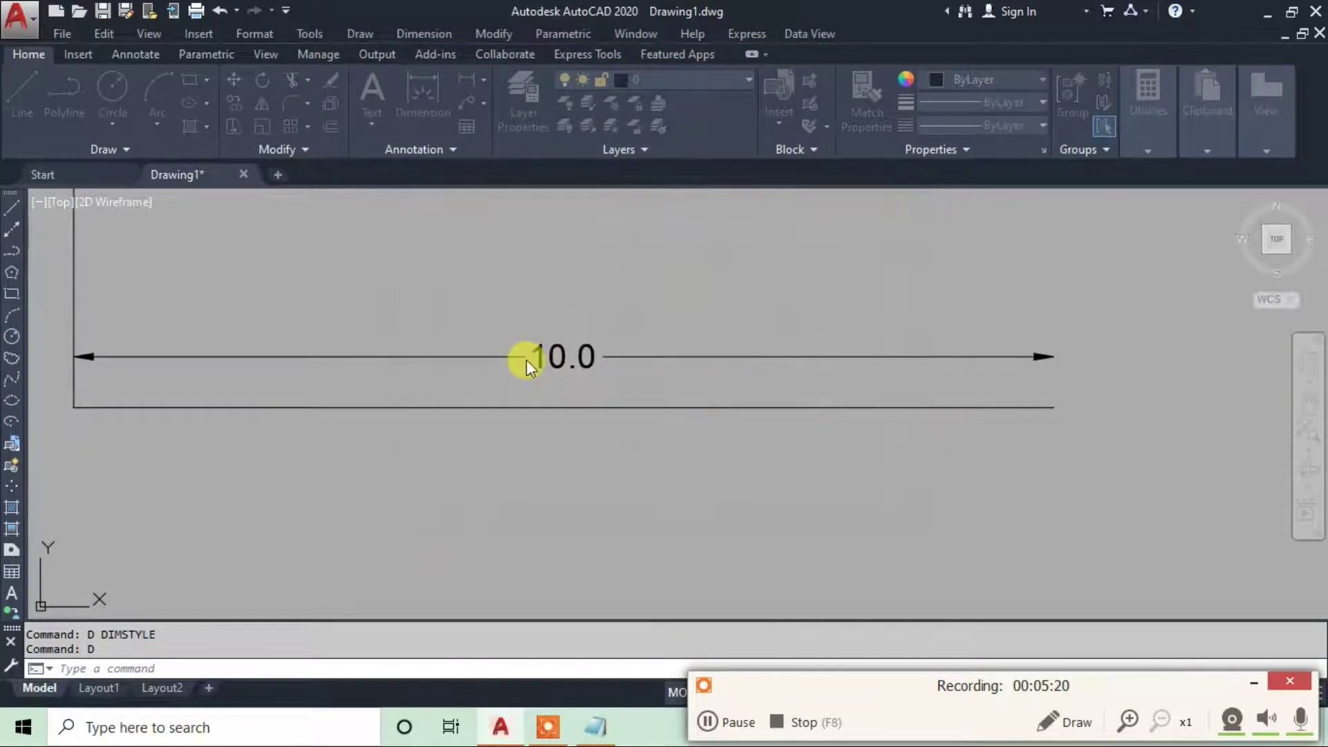
Bring up the Drawing Units settings with the UN command
scroll(533, 349, down, 2)
scroll(553, 355, up, 2)
scroll(553, 355, up, 2)
scroll(554, 355, down, 2)
scroll(636, 371, up, 2)
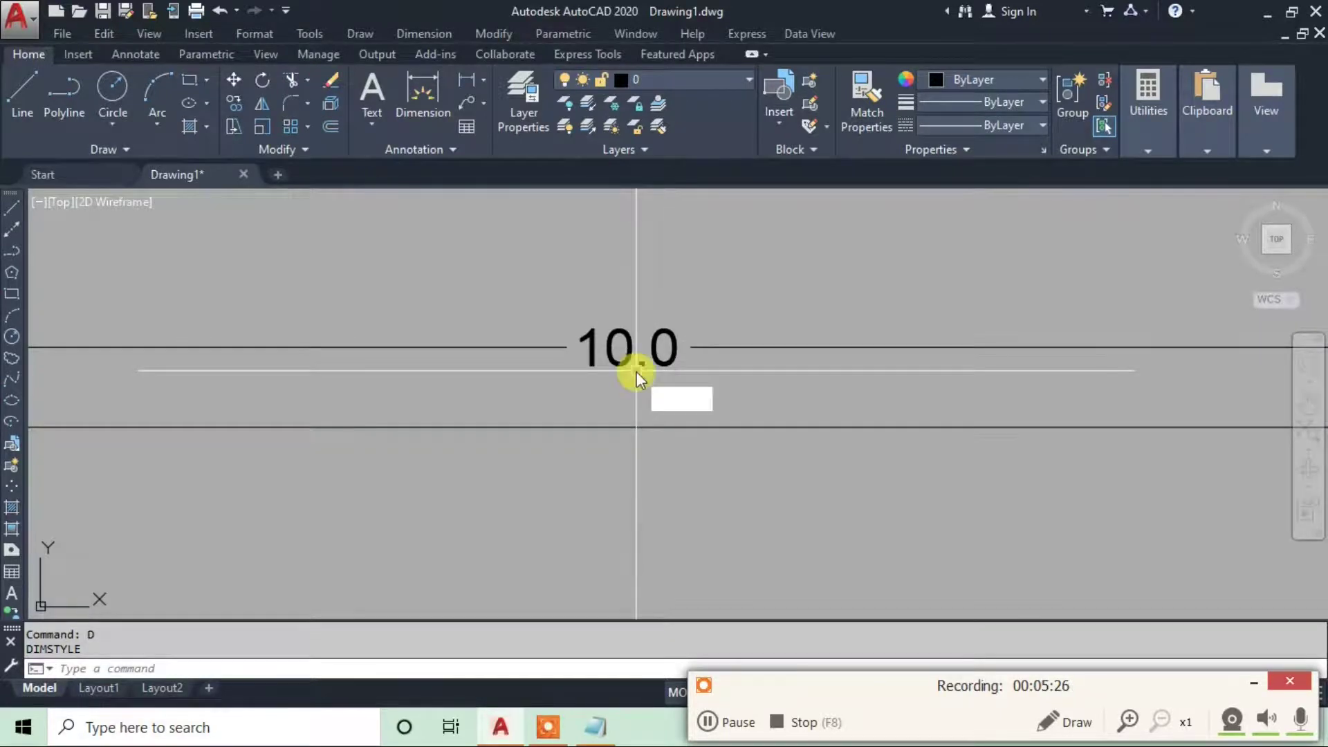
text(un)
key(Return)
Check the Drawing Units (Decimal, 0.0000, Meters) and dismiss without changes
mouse_move(526, 115)
mouse_down()
mouse_move(829, 115)
mouse_move(764, 115)
mouse_move(816, 120)
mouse_up()
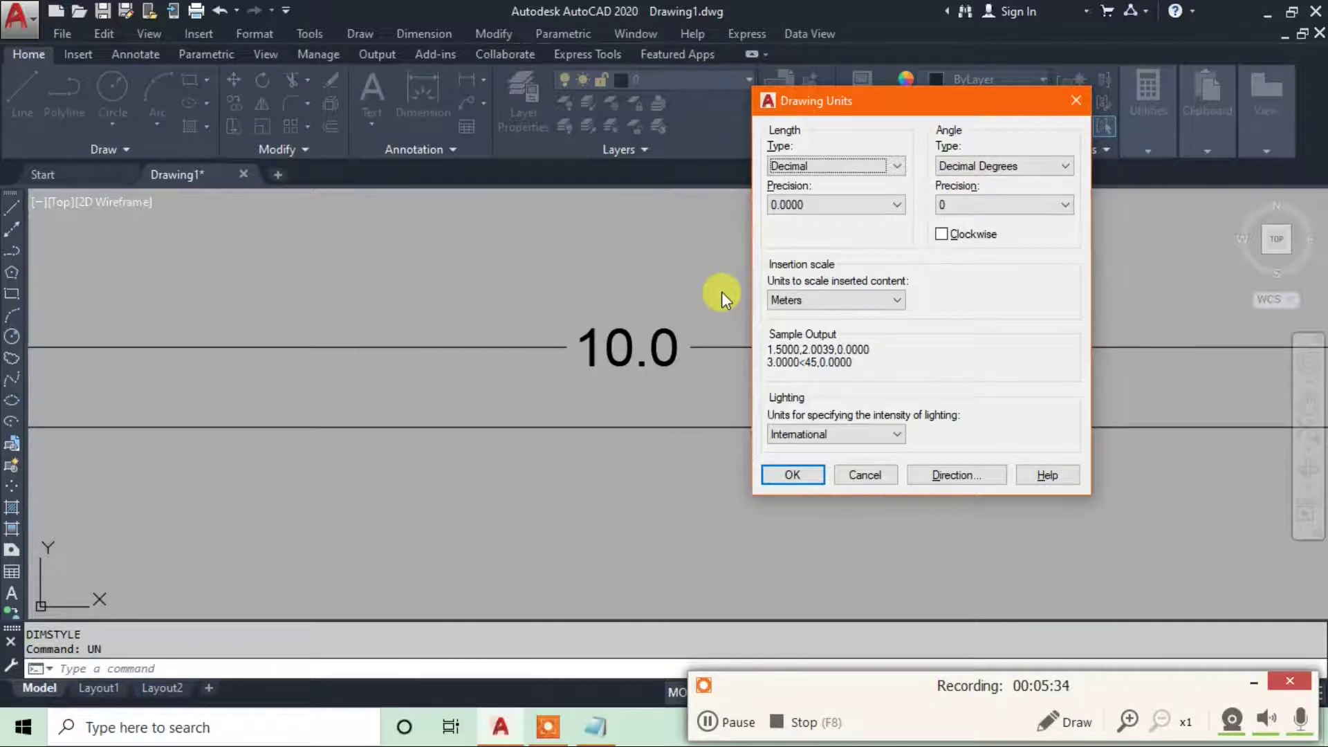
drag(831, 100, 788, 148)
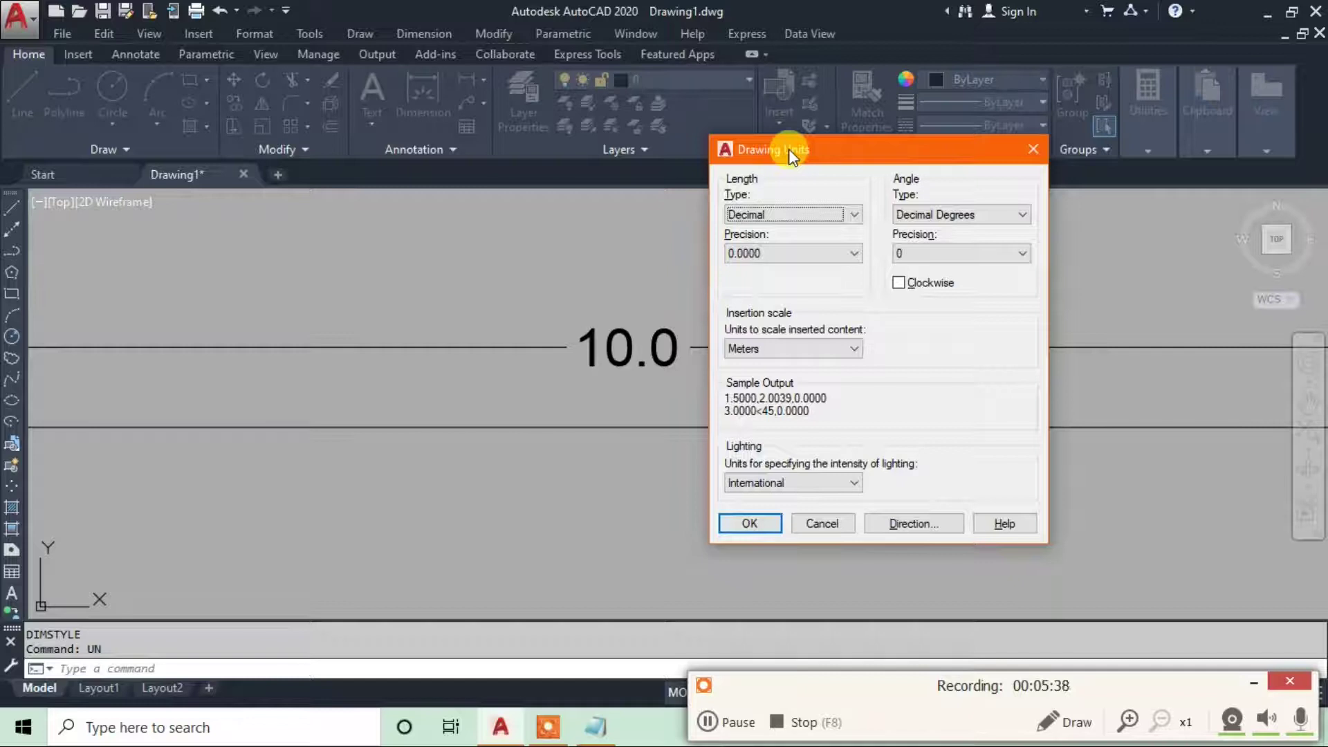
key(Return)
Add a METER suffix to the Standard style so the dimension reads 10.0METER
key(Return)
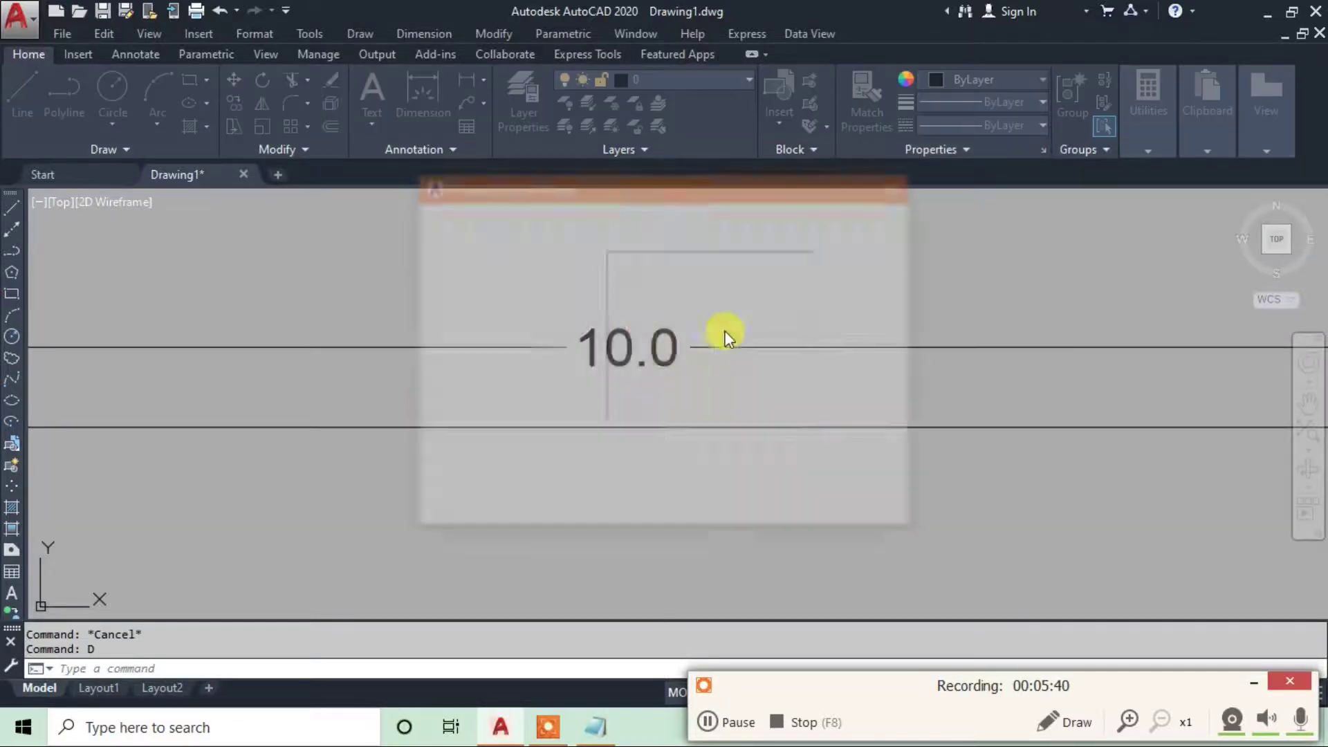
key(Return)
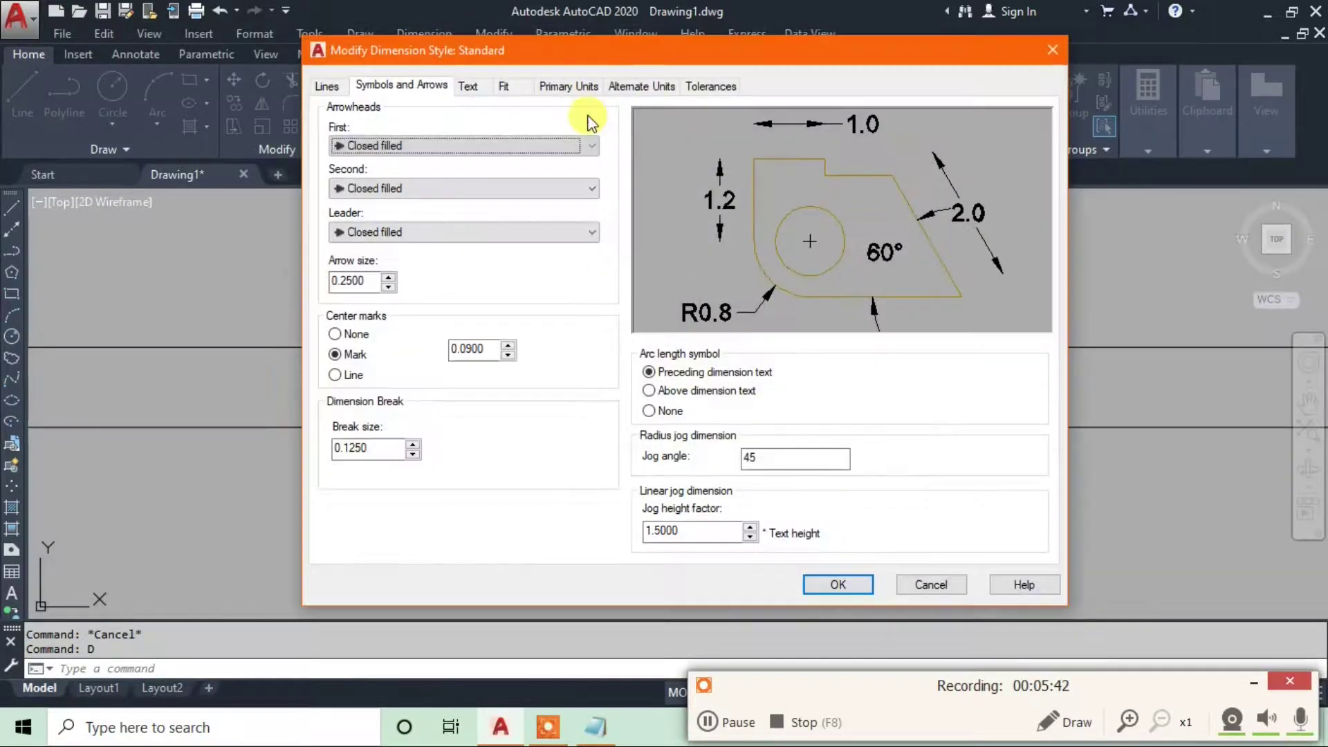
click(675, 104)
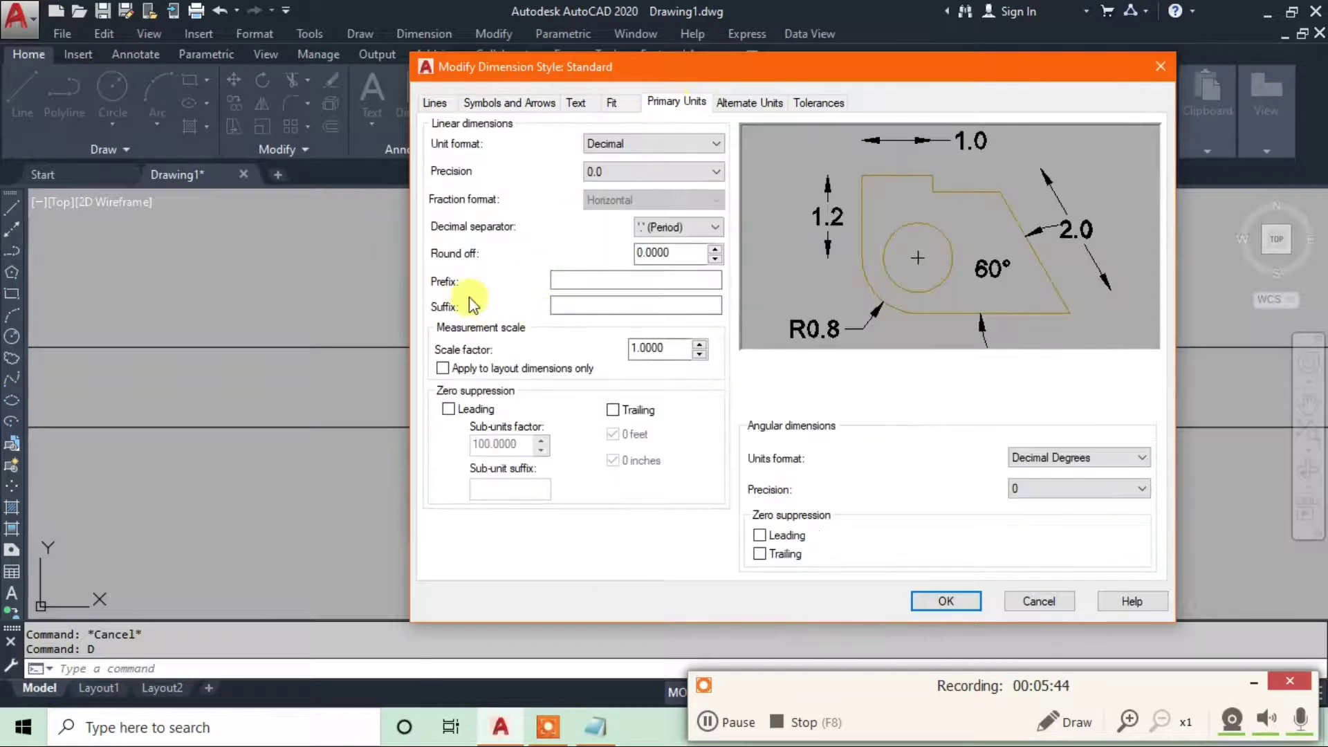
click(589, 306)
text(METER)
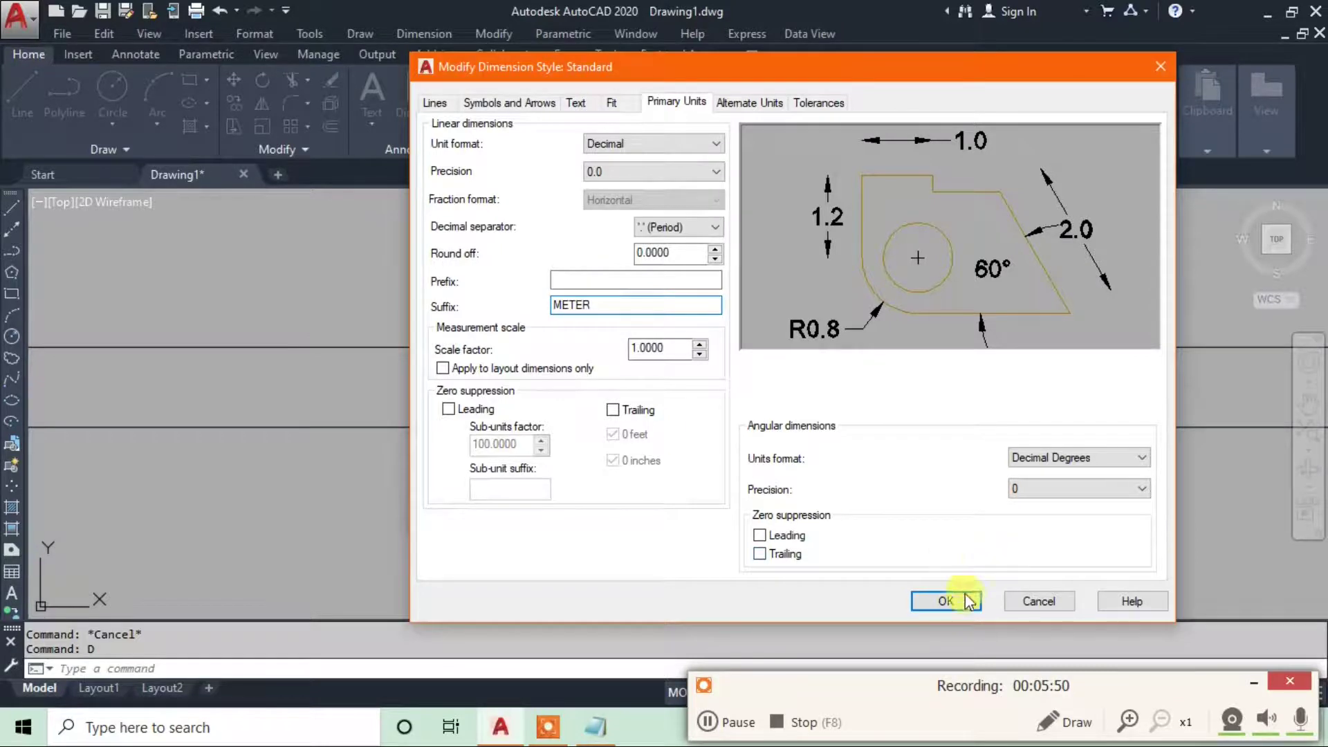
click(961, 597)
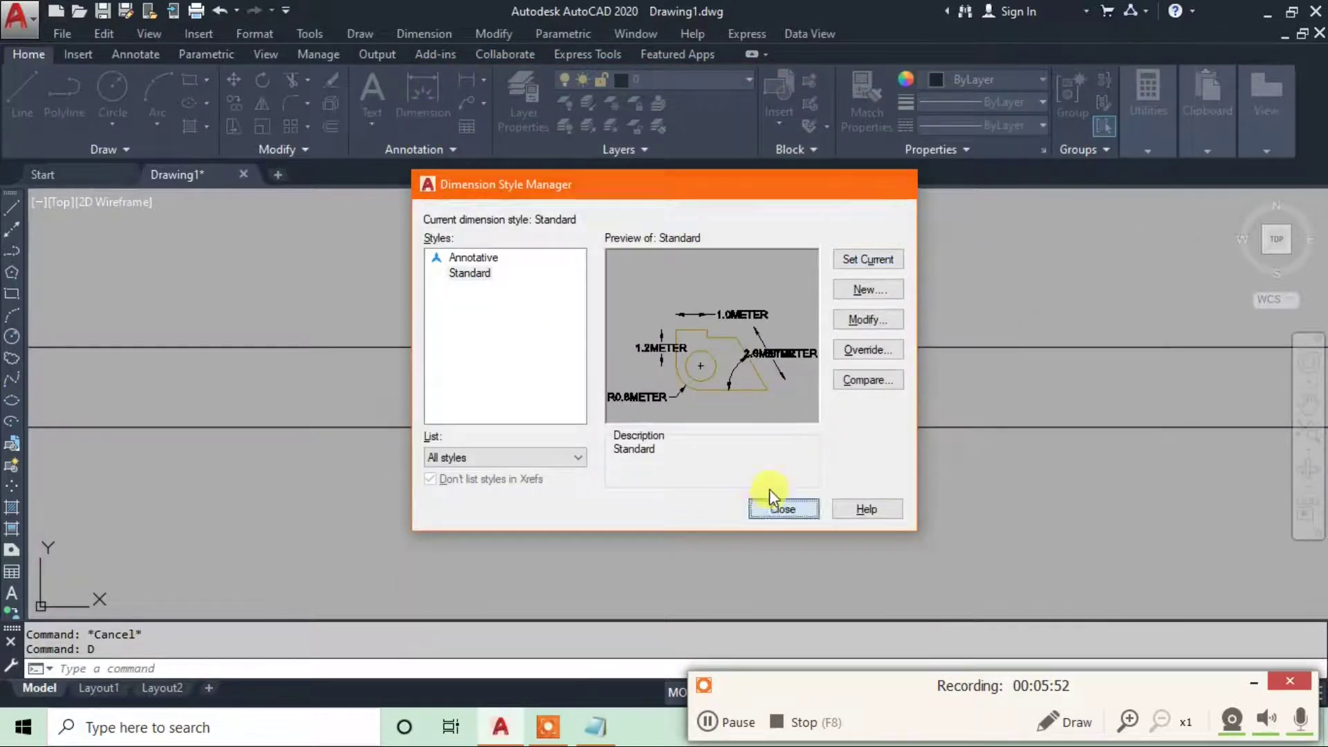
click(764, 508)
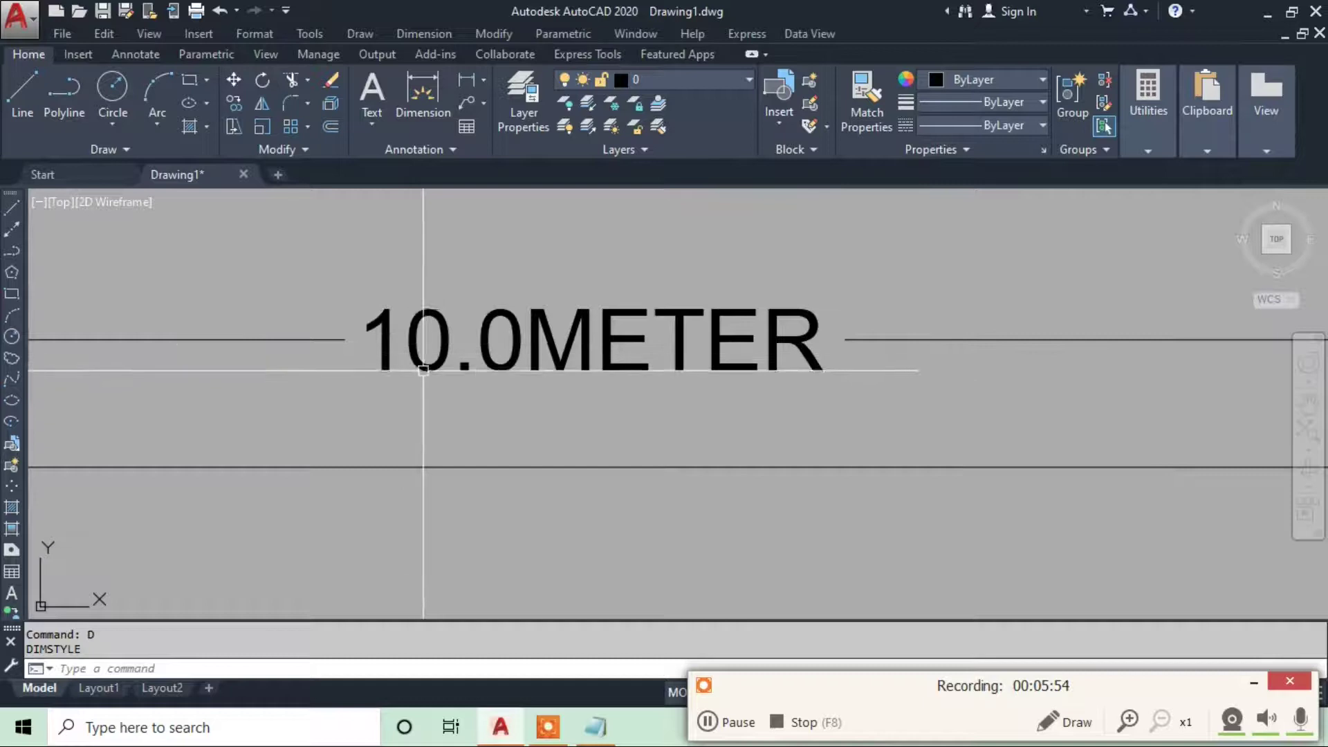
text(d)
key(Return)
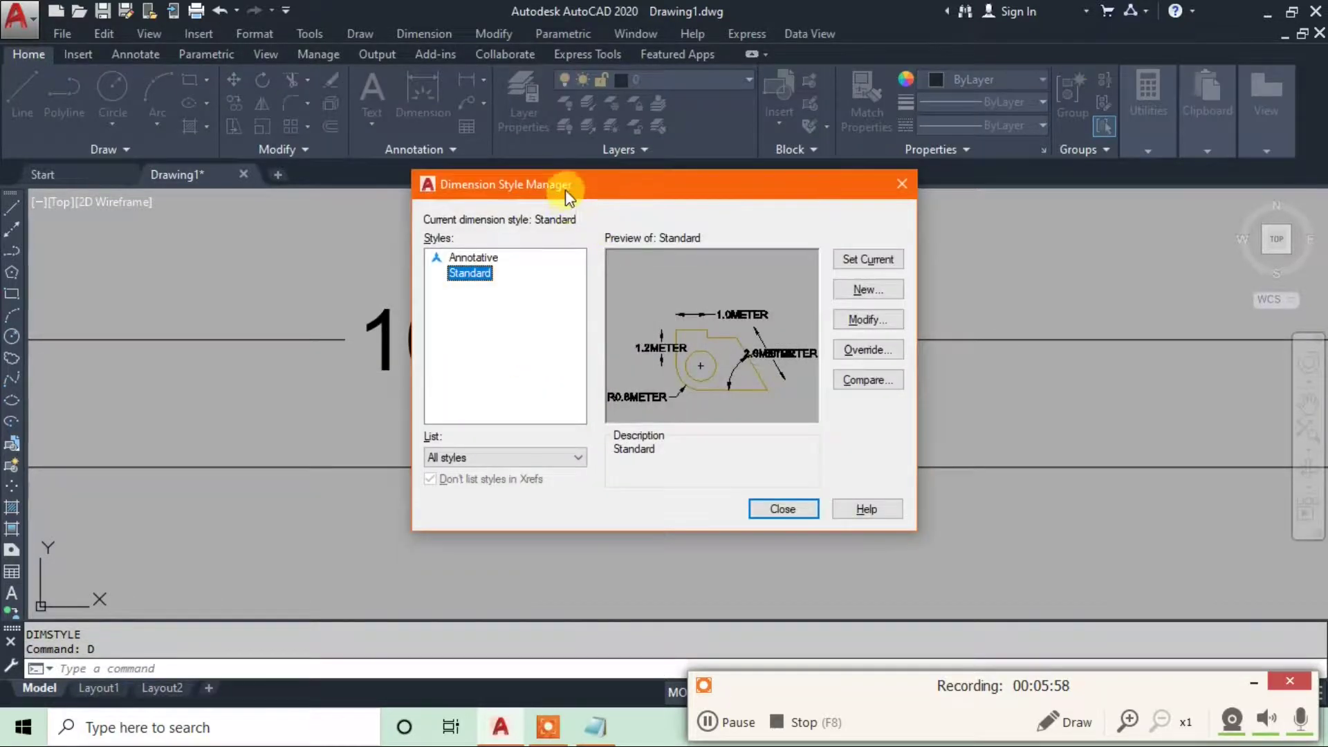
Insert a leading space before the METER suffix so the dimension reads 10.0 METER
drag(566, 189, 884, 146)
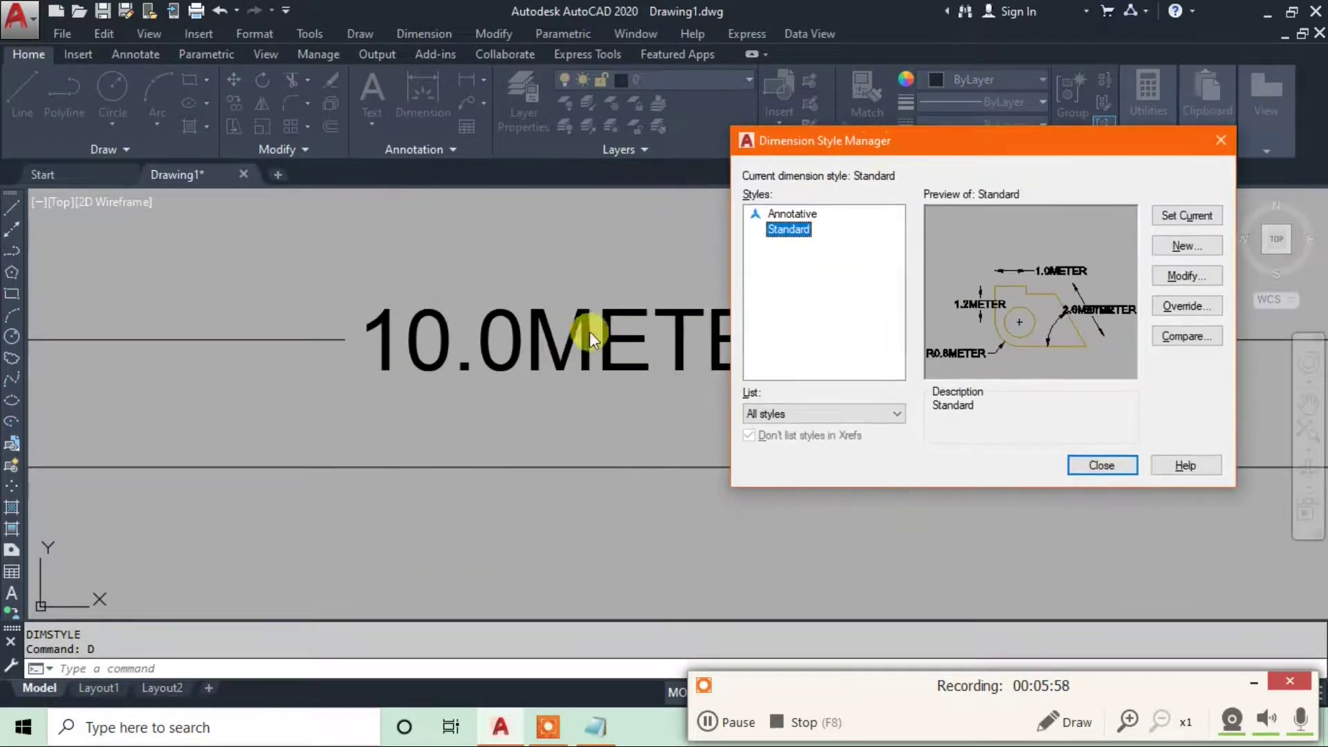
click(1176, 280)
click(648, 111)
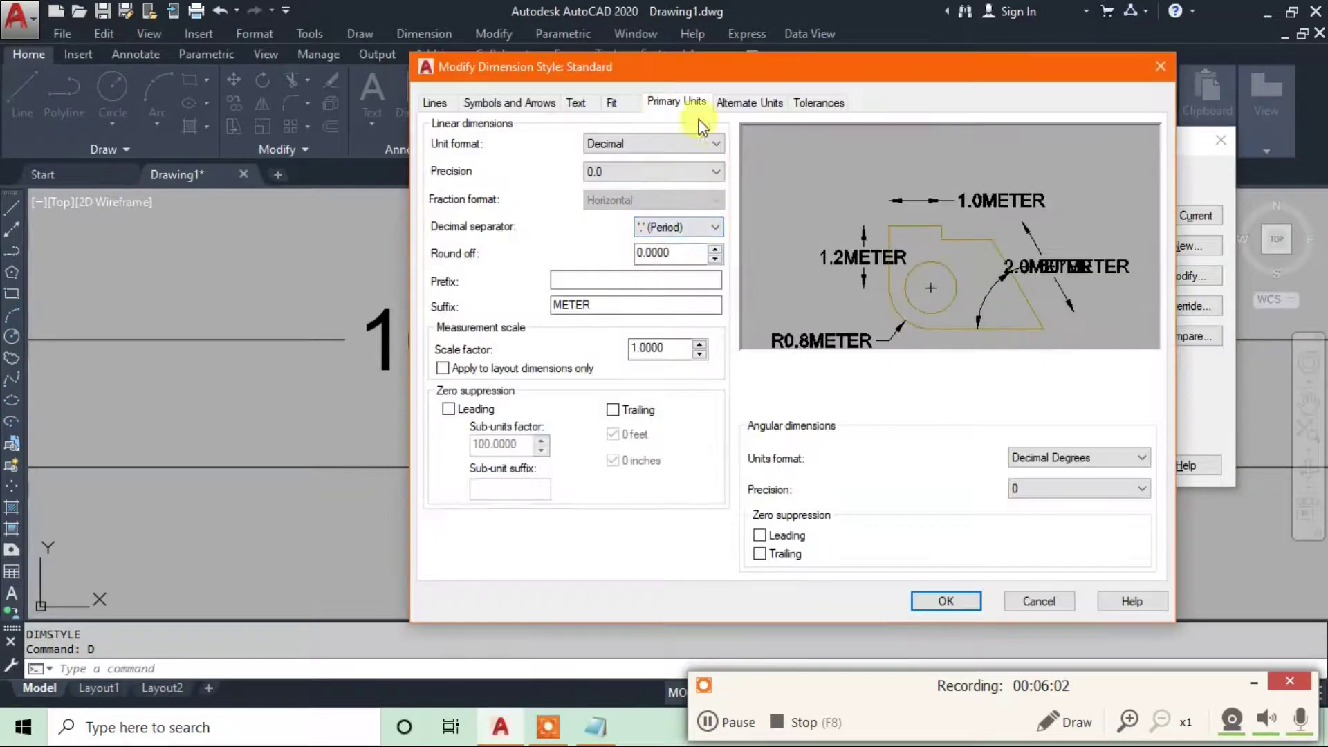
click(554, 305)
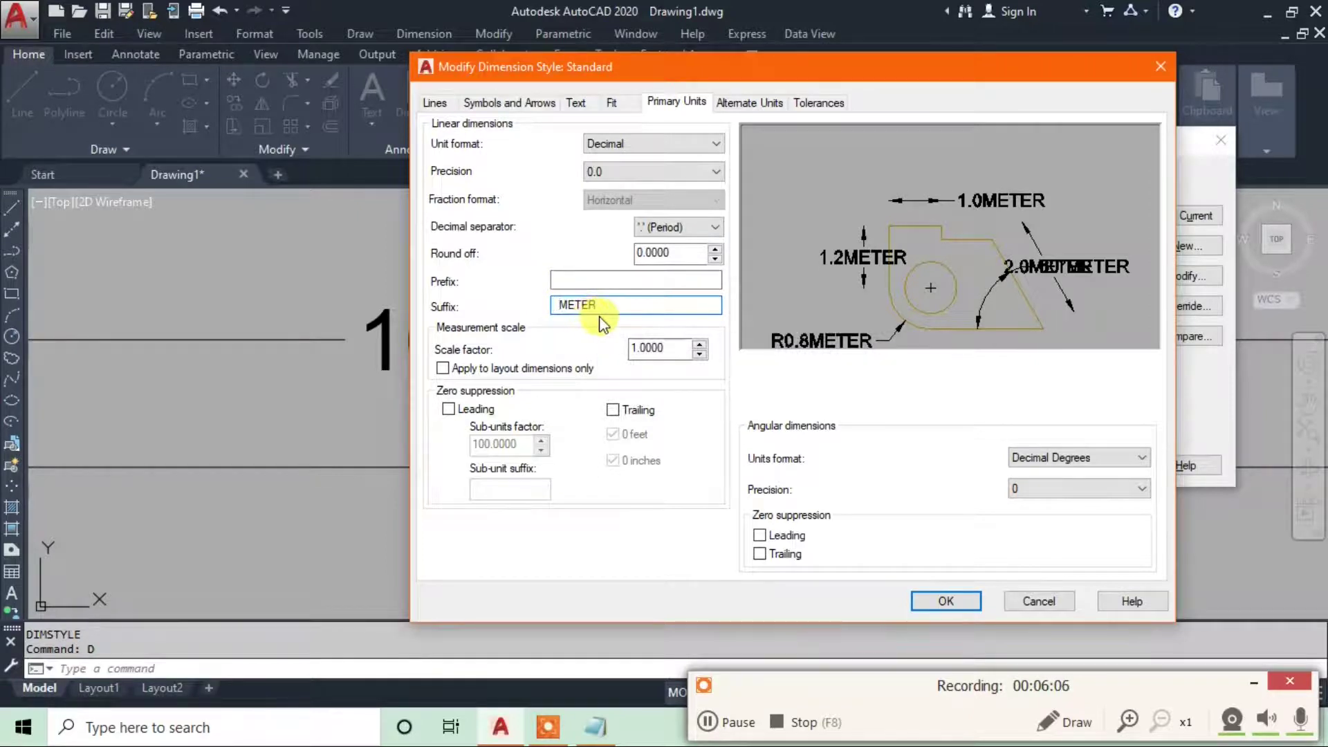
click(937, 606)
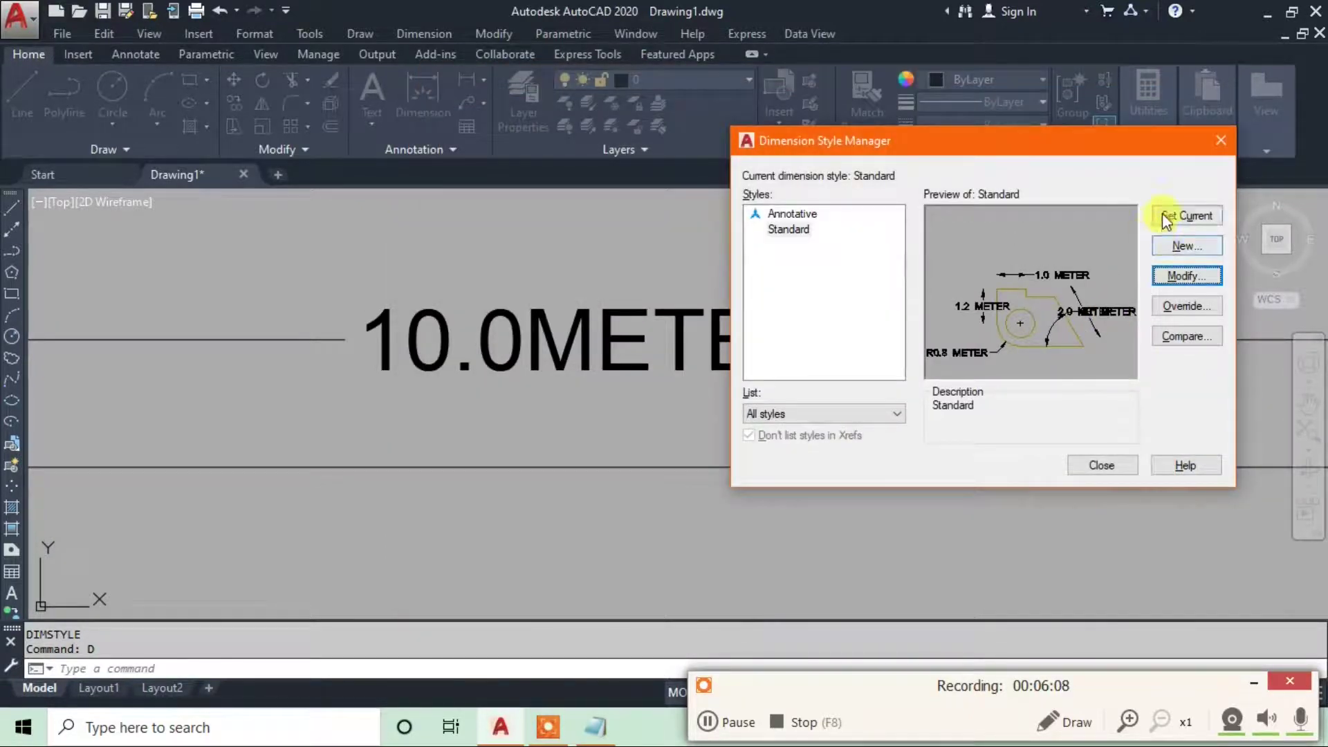
click(1086, 467)
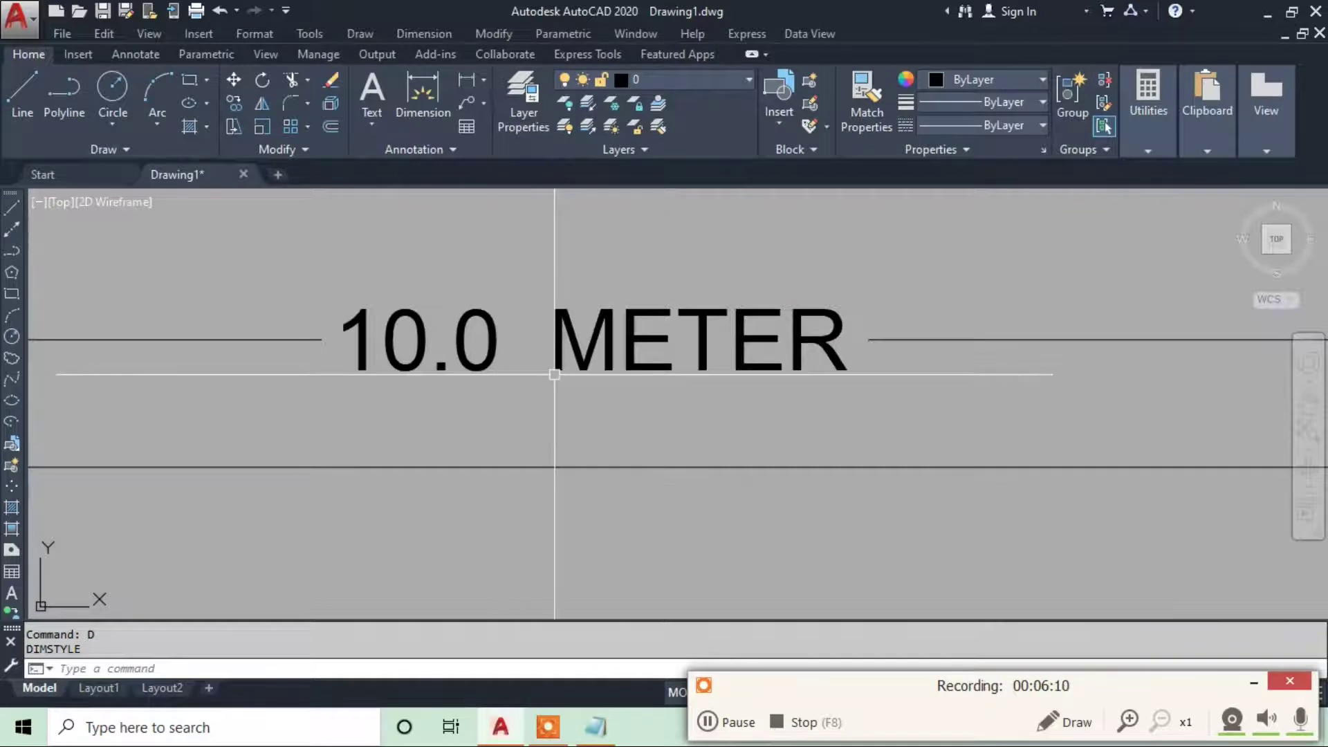
scroll(628, 424, down, 2)
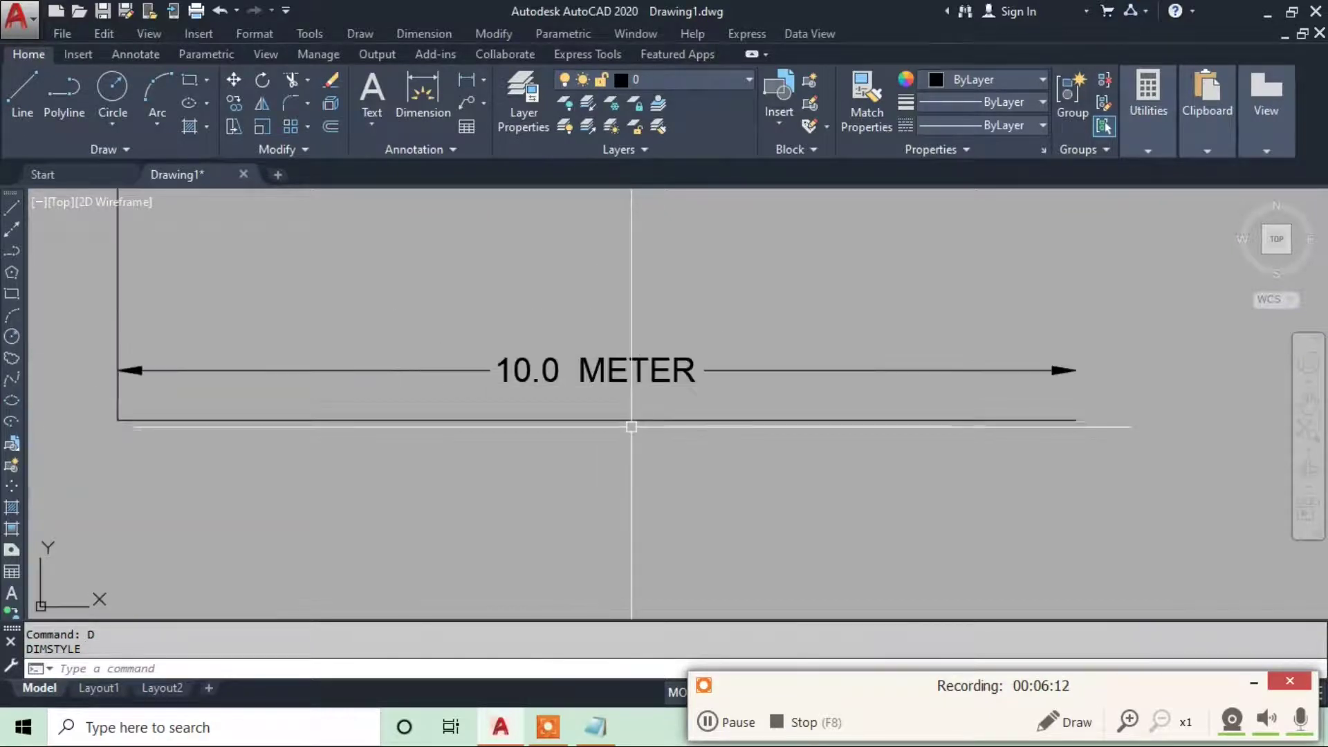
scroll(628, 426, up, 1)
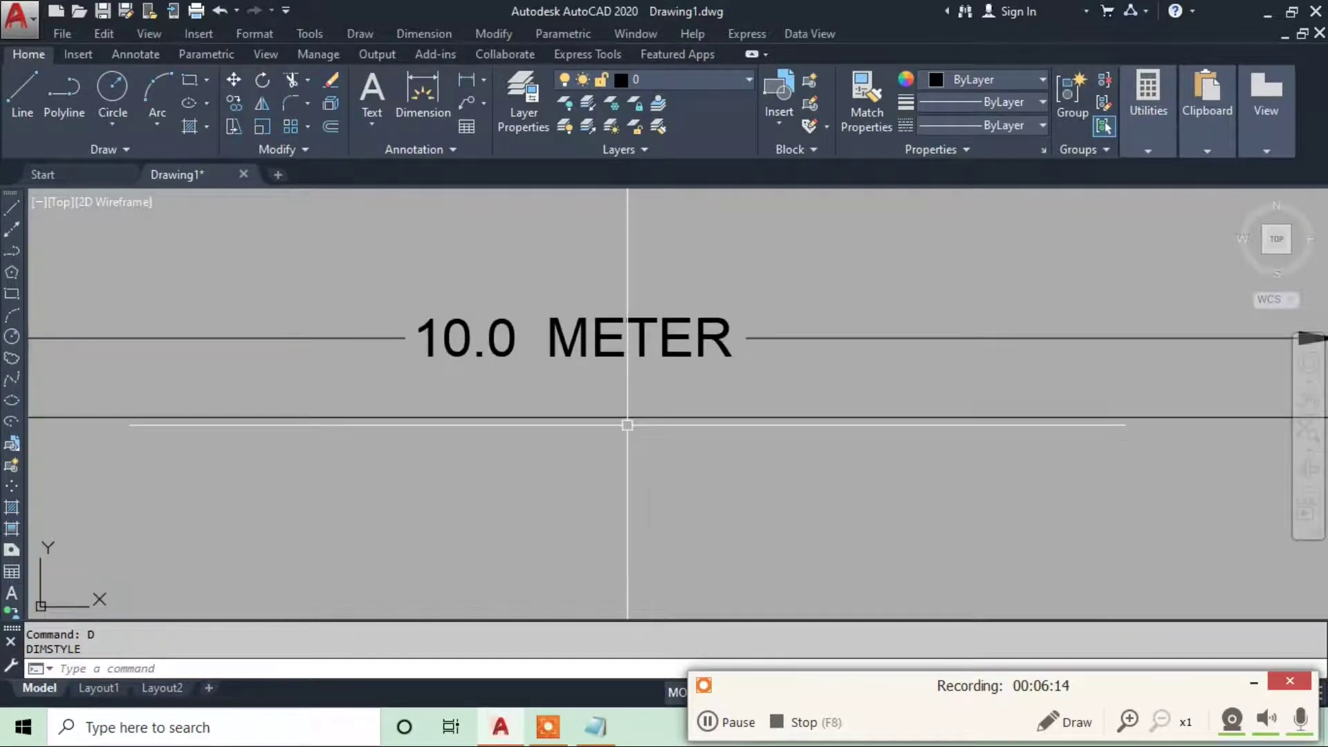
text(d)
key(Return)
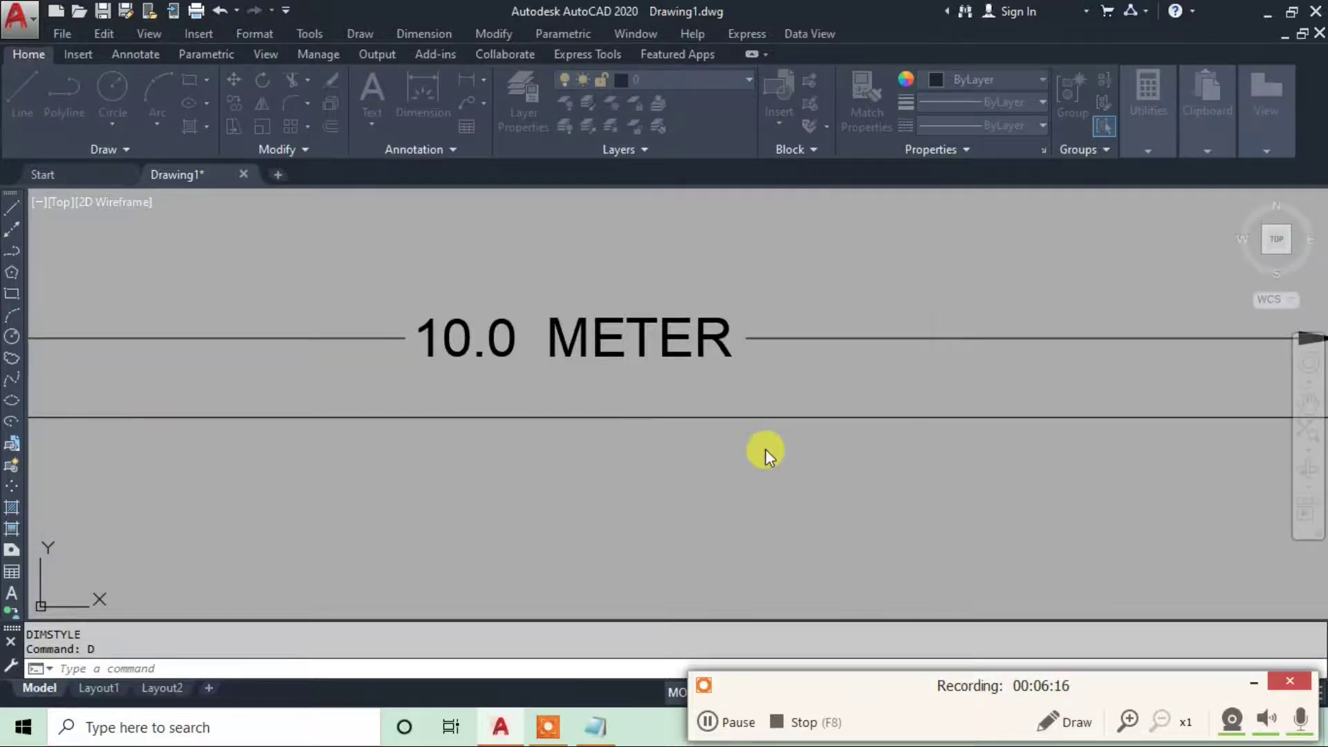
click(865, 331)
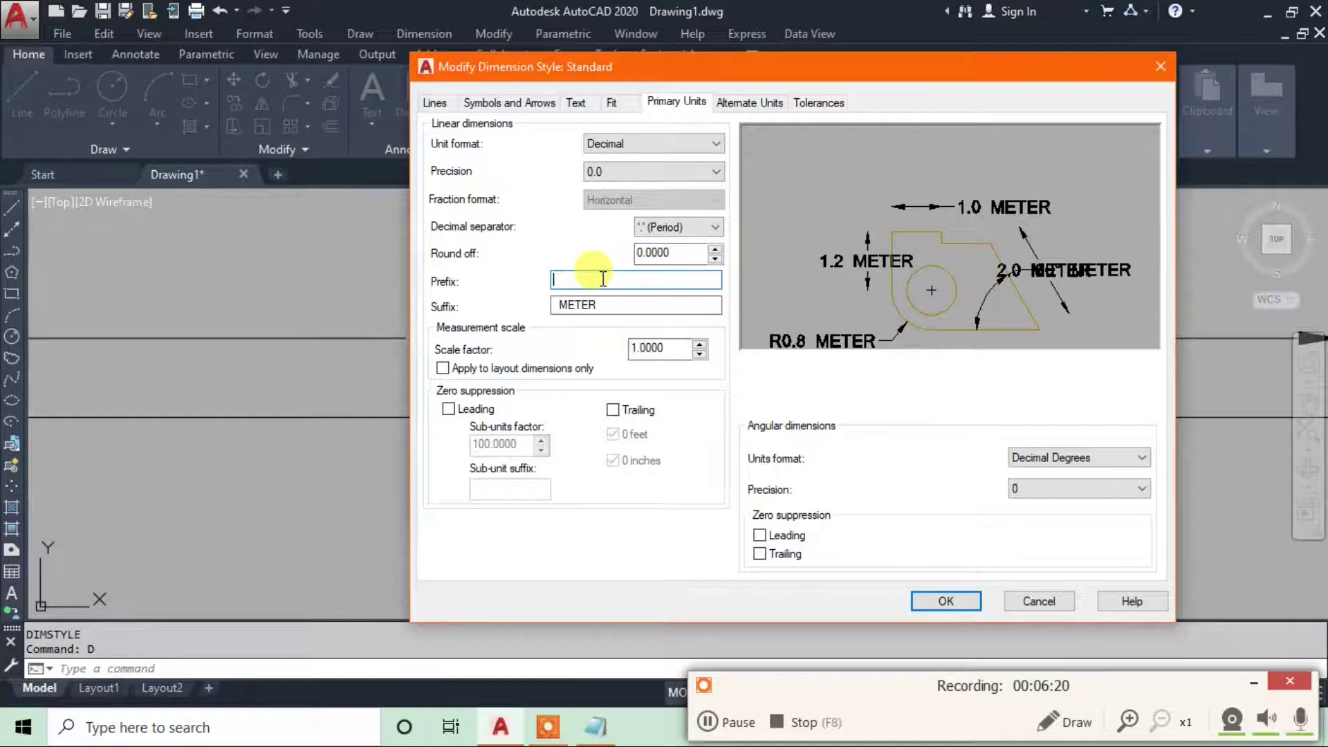
Try adding a METER prefix to the Standard style's dimension text
click(602, 278)
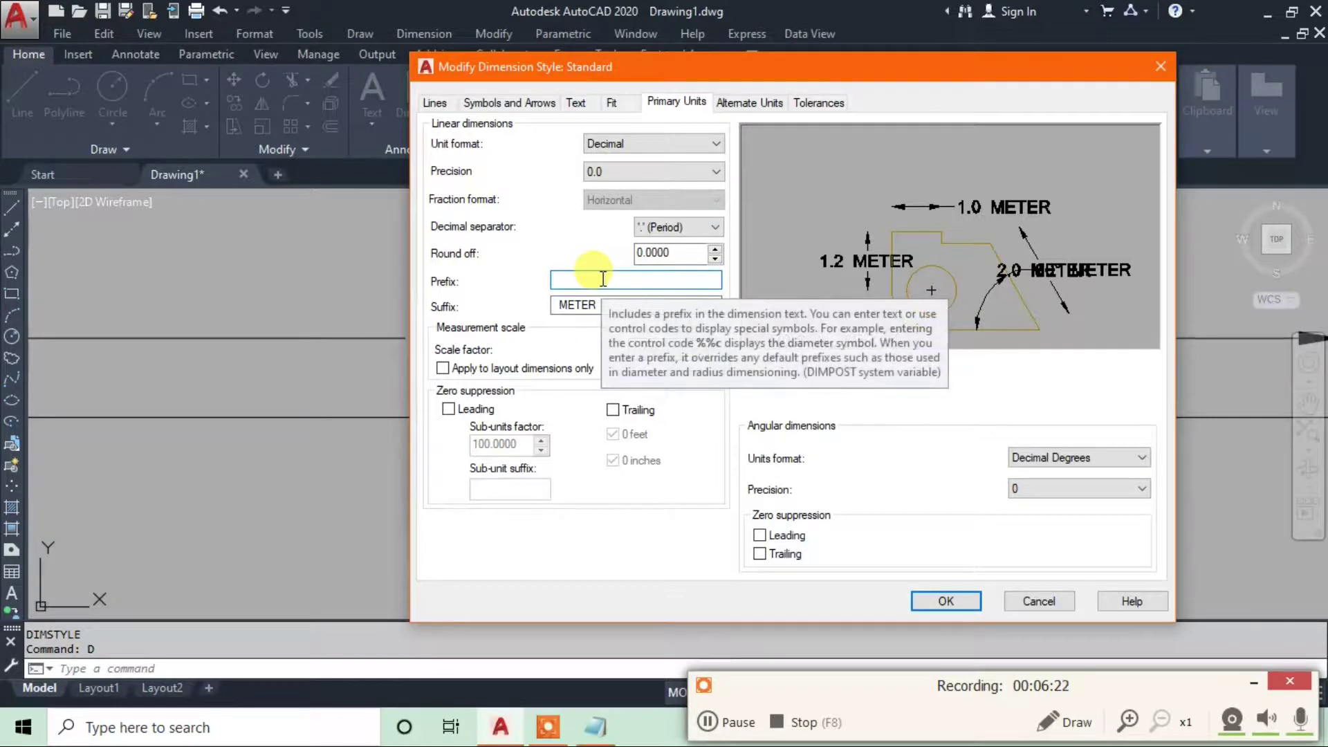
text(F)
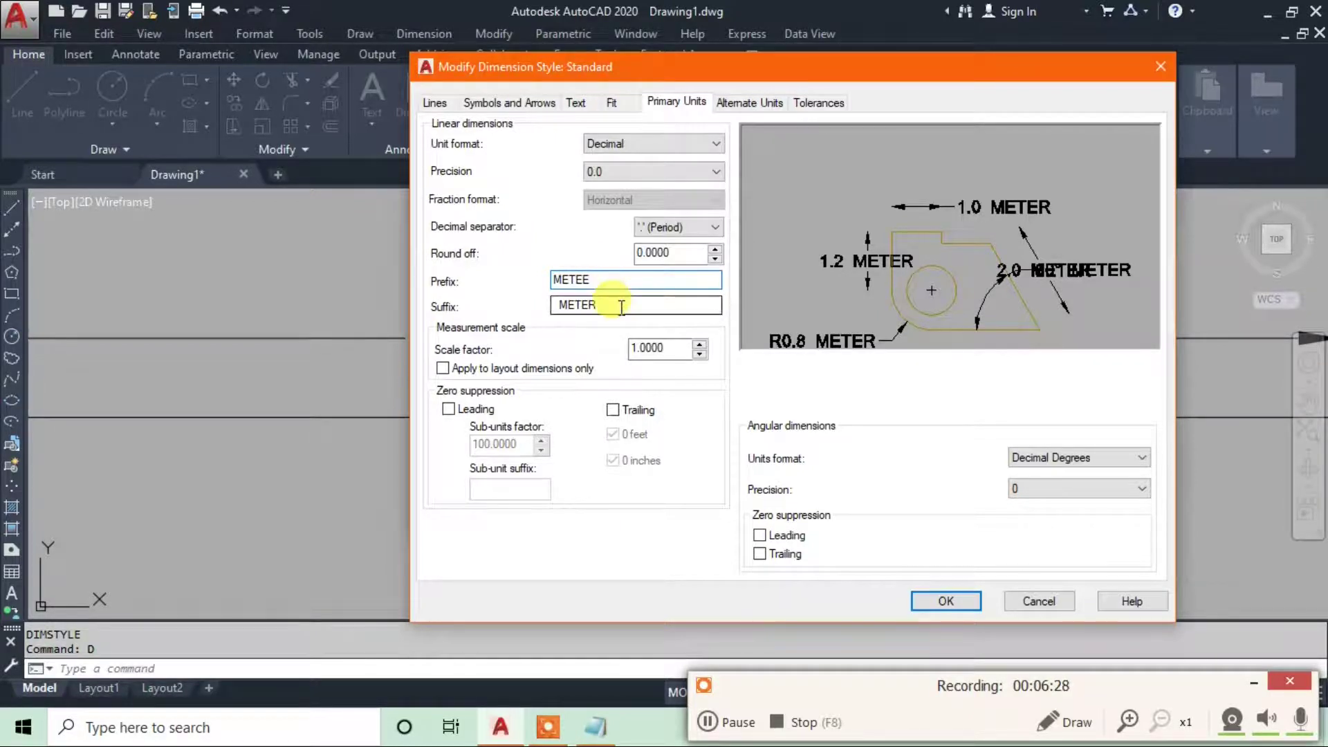
click(944, 600)
click(771, 499)
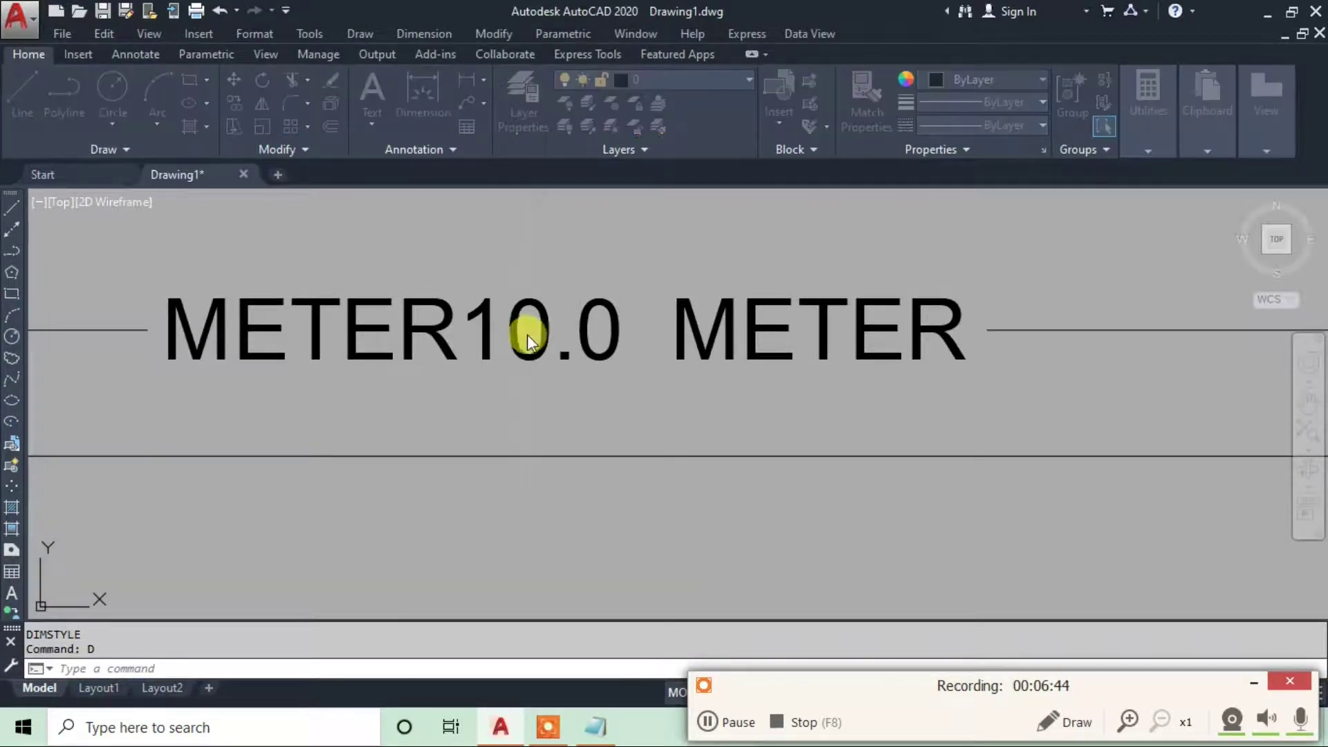
Clear the prefix again, keeping the METER suffix, so the dimension reads 10.0 METER
click(875, 320)
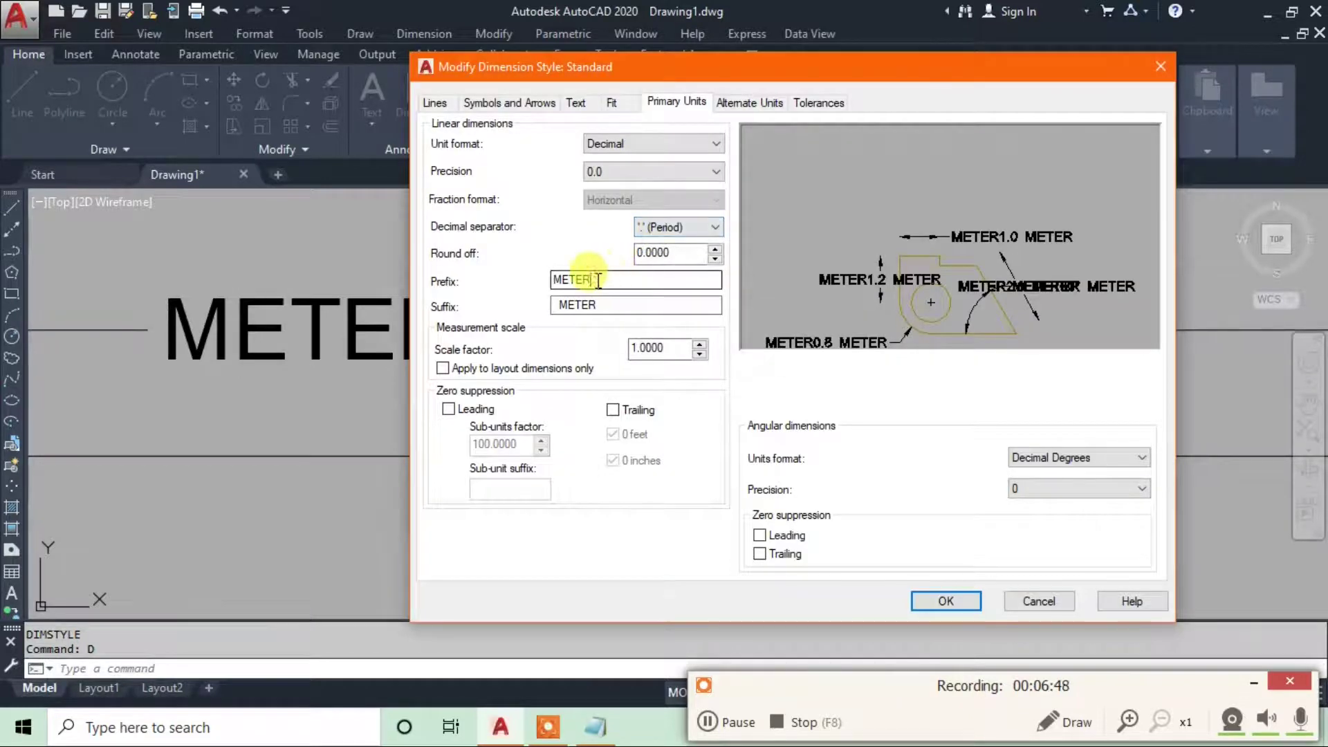
drag(599, 280, 509, 287)
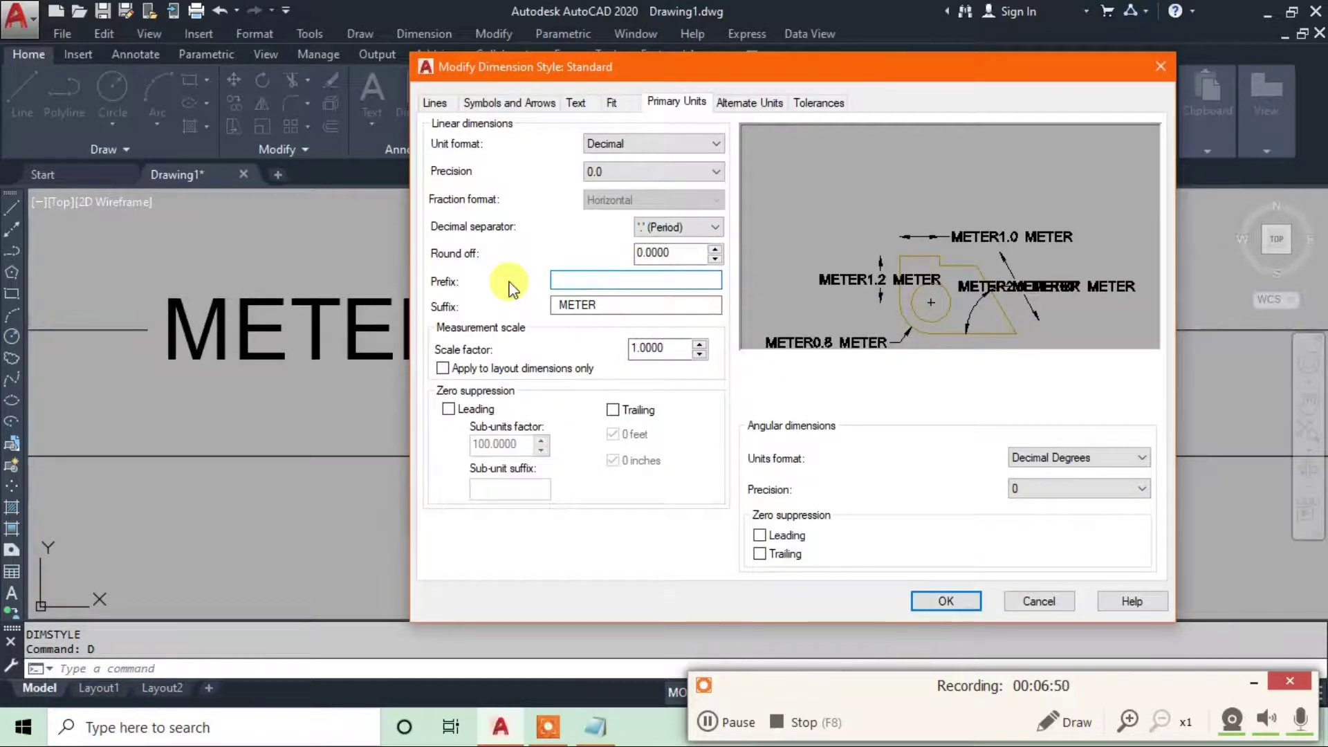
drag(636, 308, 513, 304)
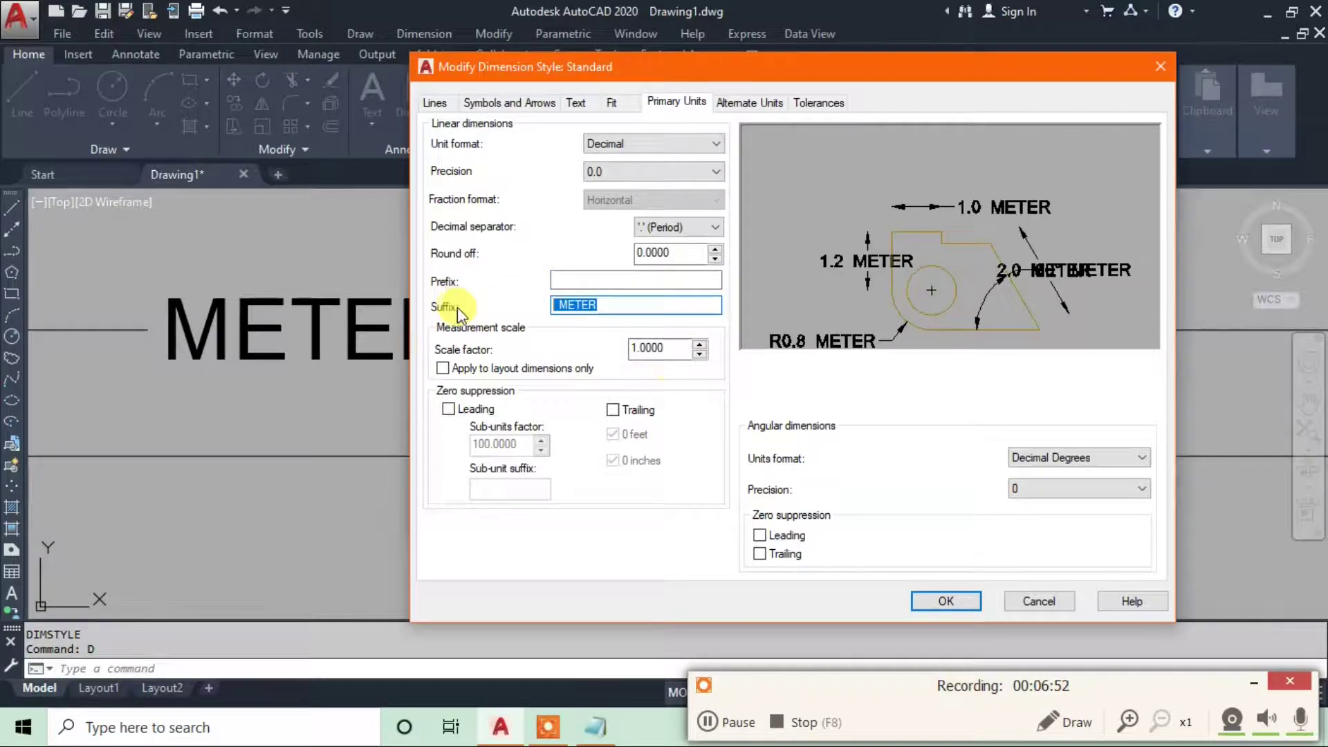
click(957, 605)
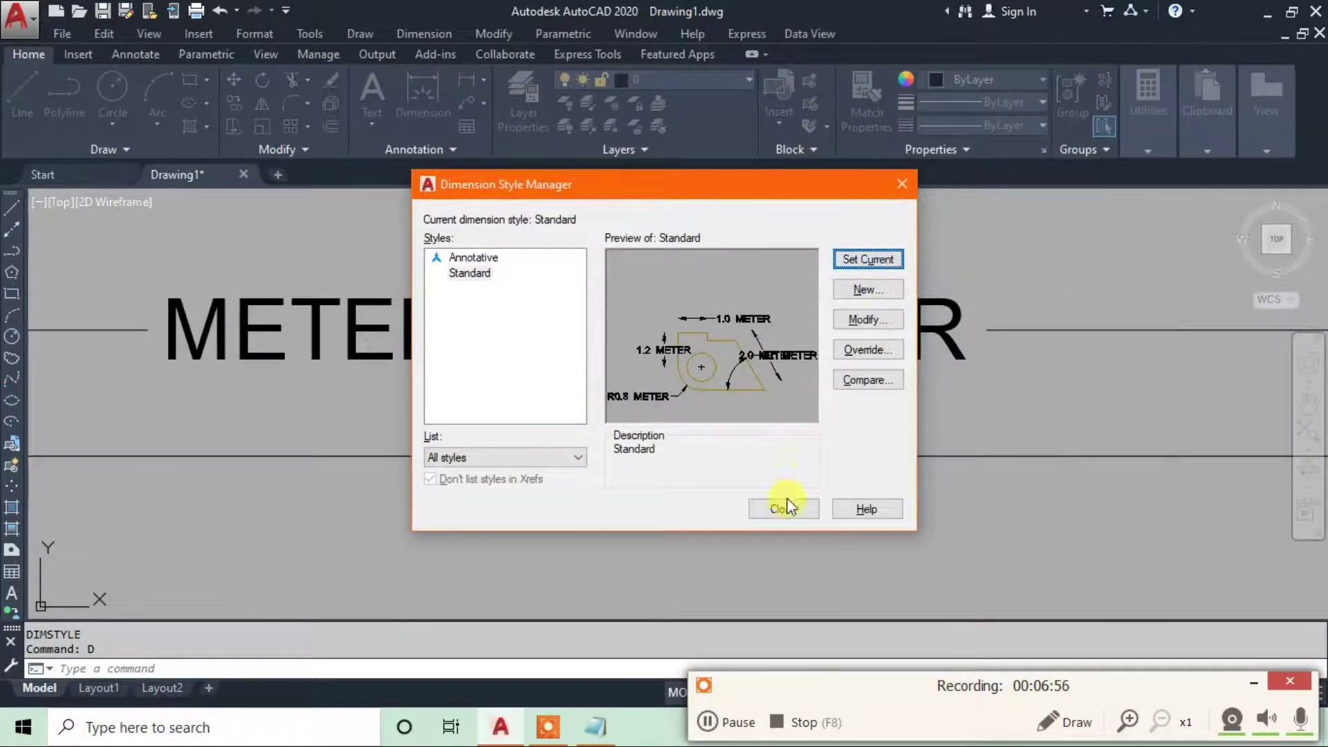
click(786, 504)
scroll(586, 329, down, 3)
middle_drag(522, 357, 676, 325)
scroll(675, 325, down, 2)
click(424, 33)
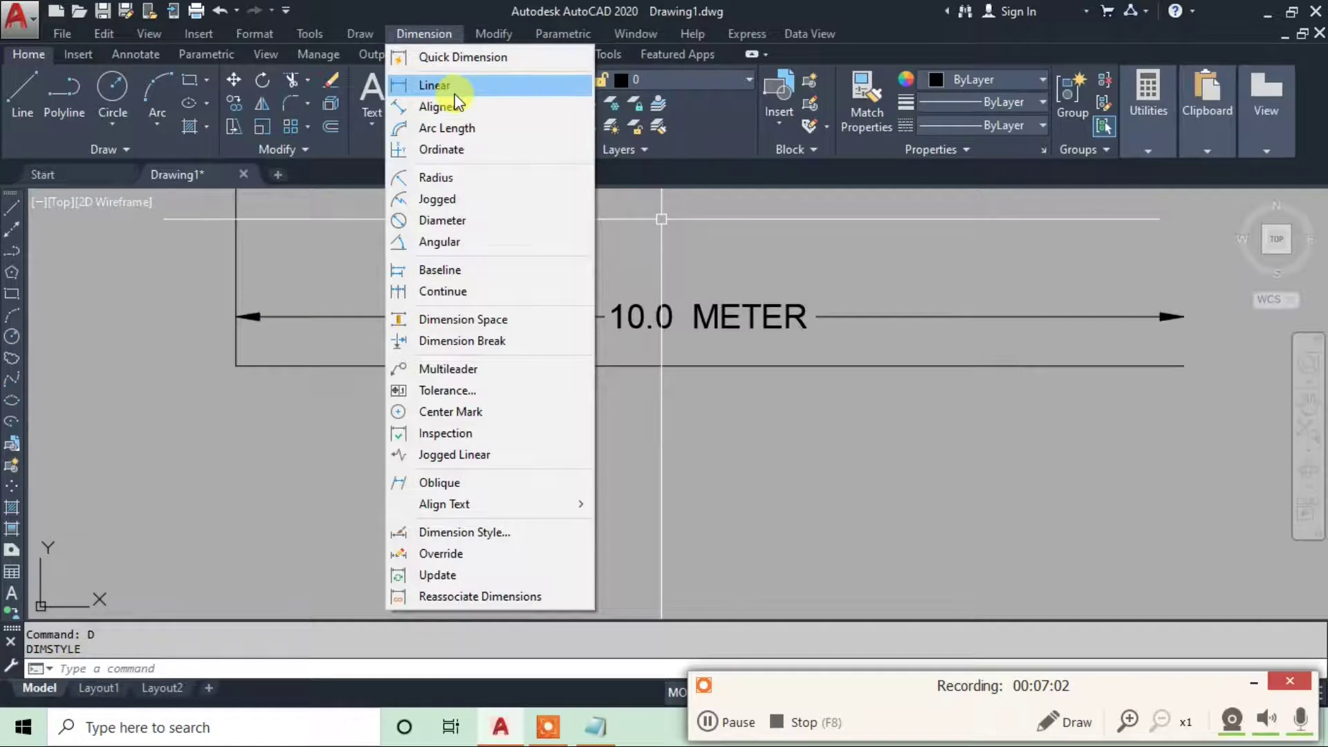
Add an aligned 10.0 METER dimension along the slanted line
click(455, 106)
scroll(616, 356, down, 5)
scroll(817, 276, up, 6)
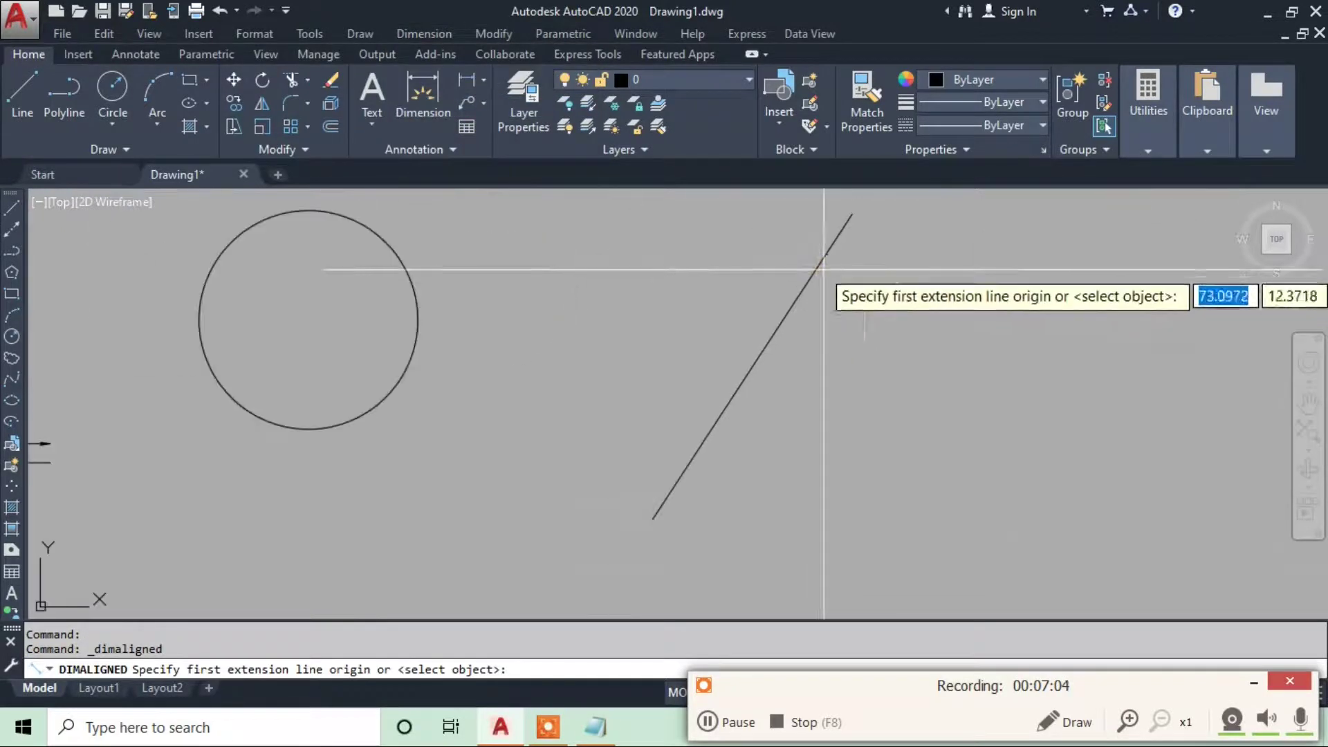
click(851, 215)
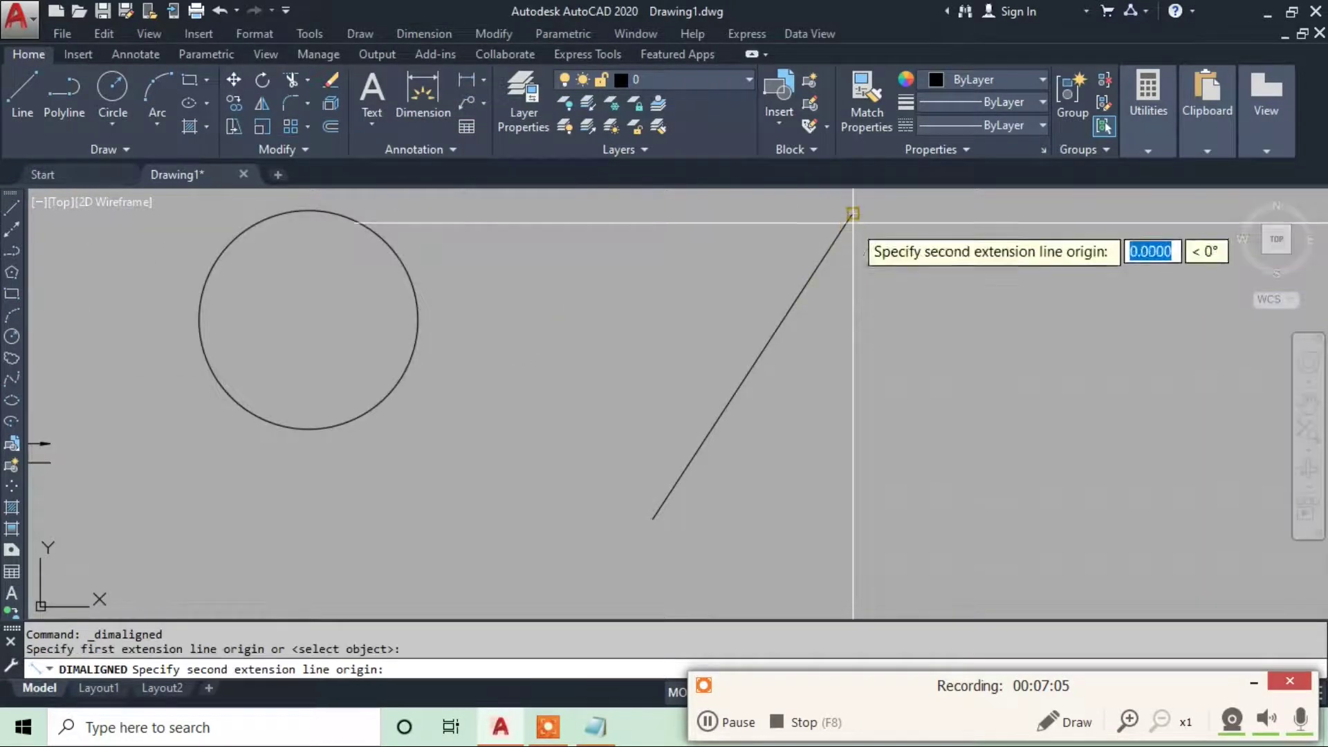
click(653, 517)
click(646, 450)
scroll(712, 378, up, 2)
scroll(713, 379, down, 3)
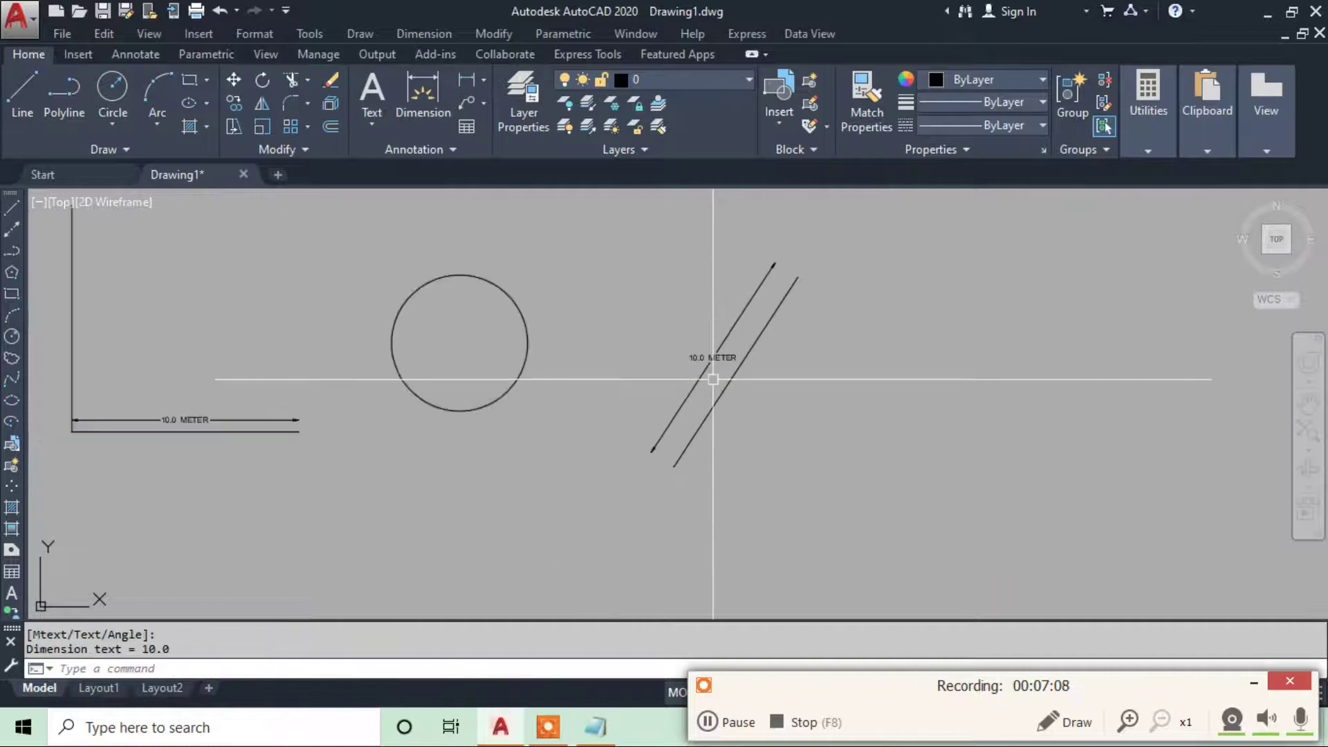
scroll(622, 360, up, 2)
Add an R3.0 METER radius dimension to the circle, then select it
click(424, 33)
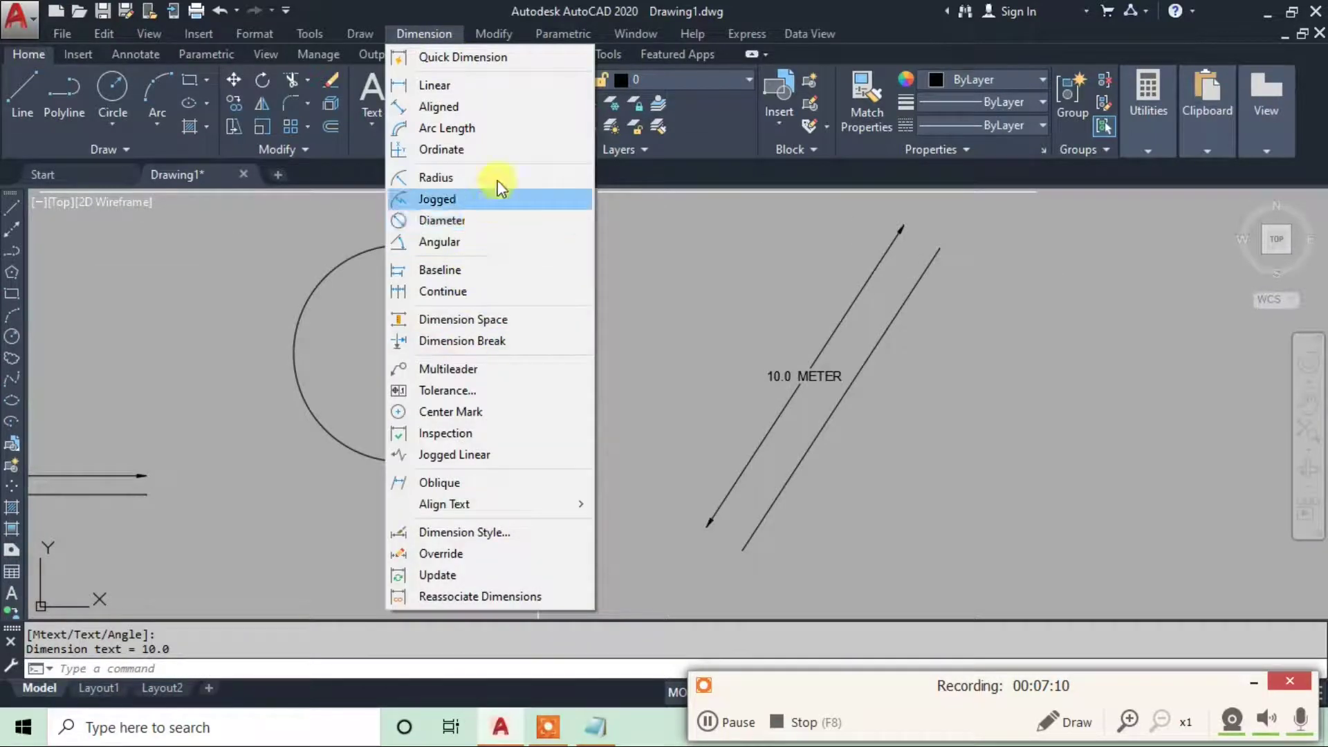
click(496, 179)
click(466, 273)
scroll(491, 289, up, 4)
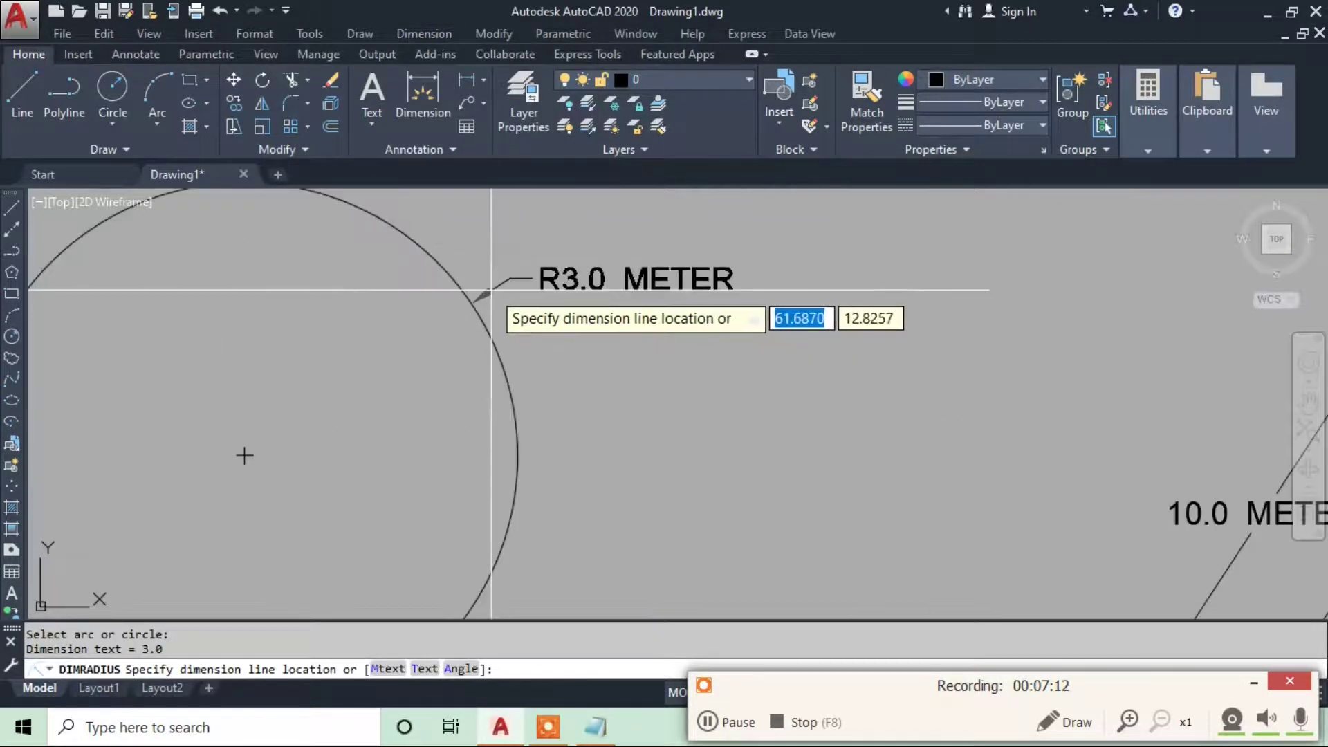
click(491, 289)
scroll(477, 292, up, 2)
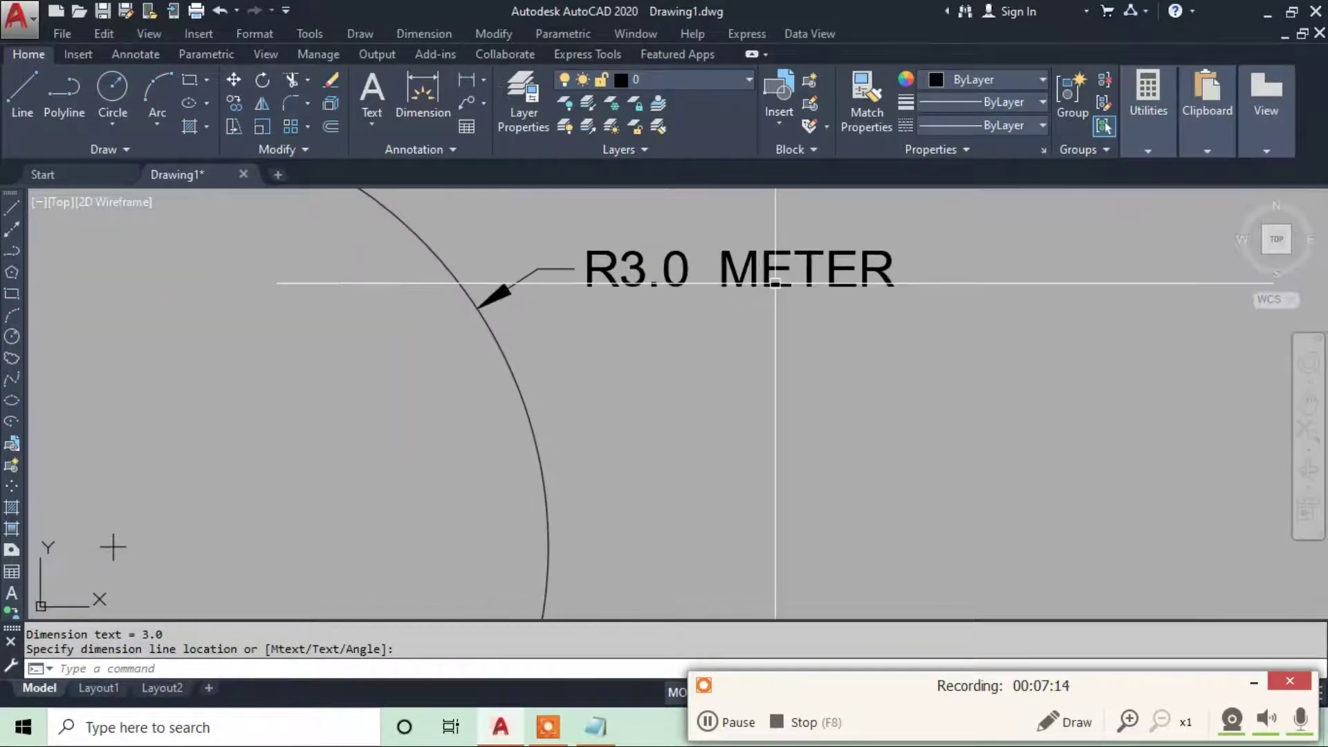
scroll(661, 286, down, 1)
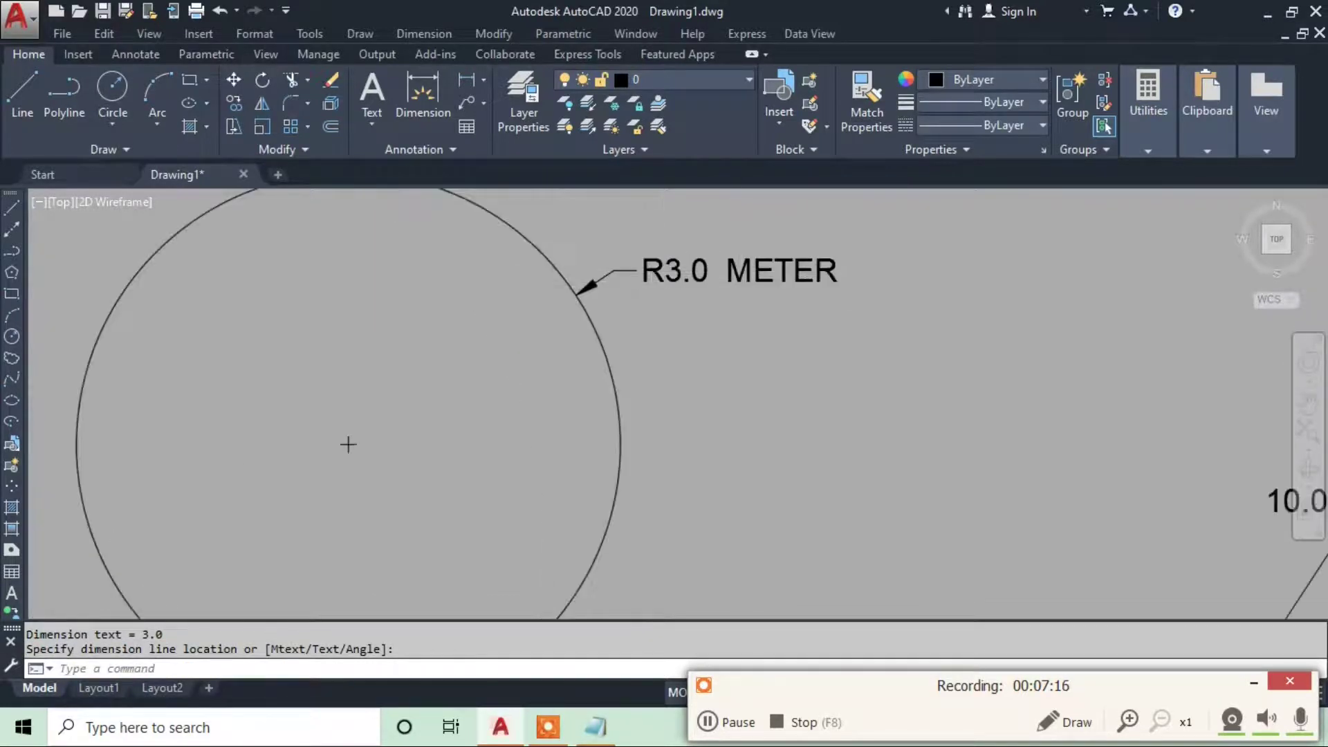
scroll(670, 282, down, 4)
scroll(715, 294, up, 2)
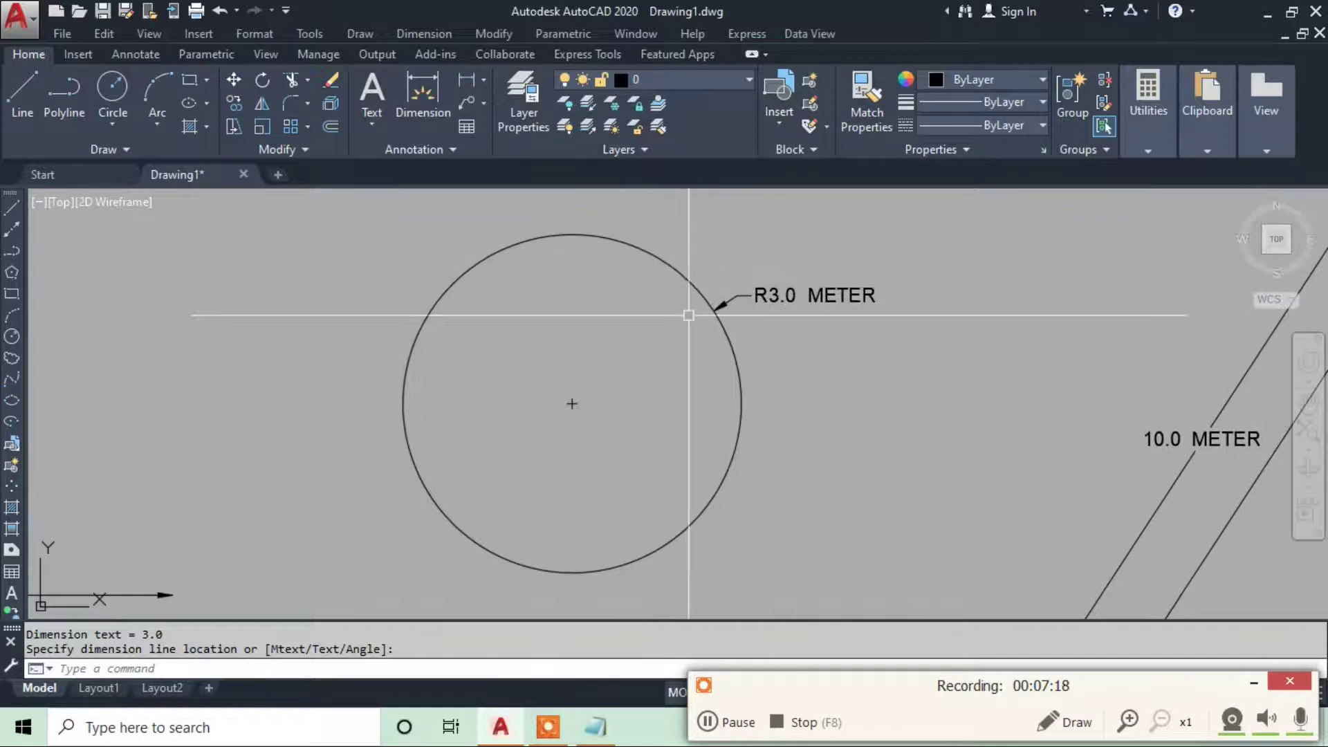
scroll(794, 288, up, 2)
scroll(744, 292, up, 2)
scroll(744, 291, down, 3)
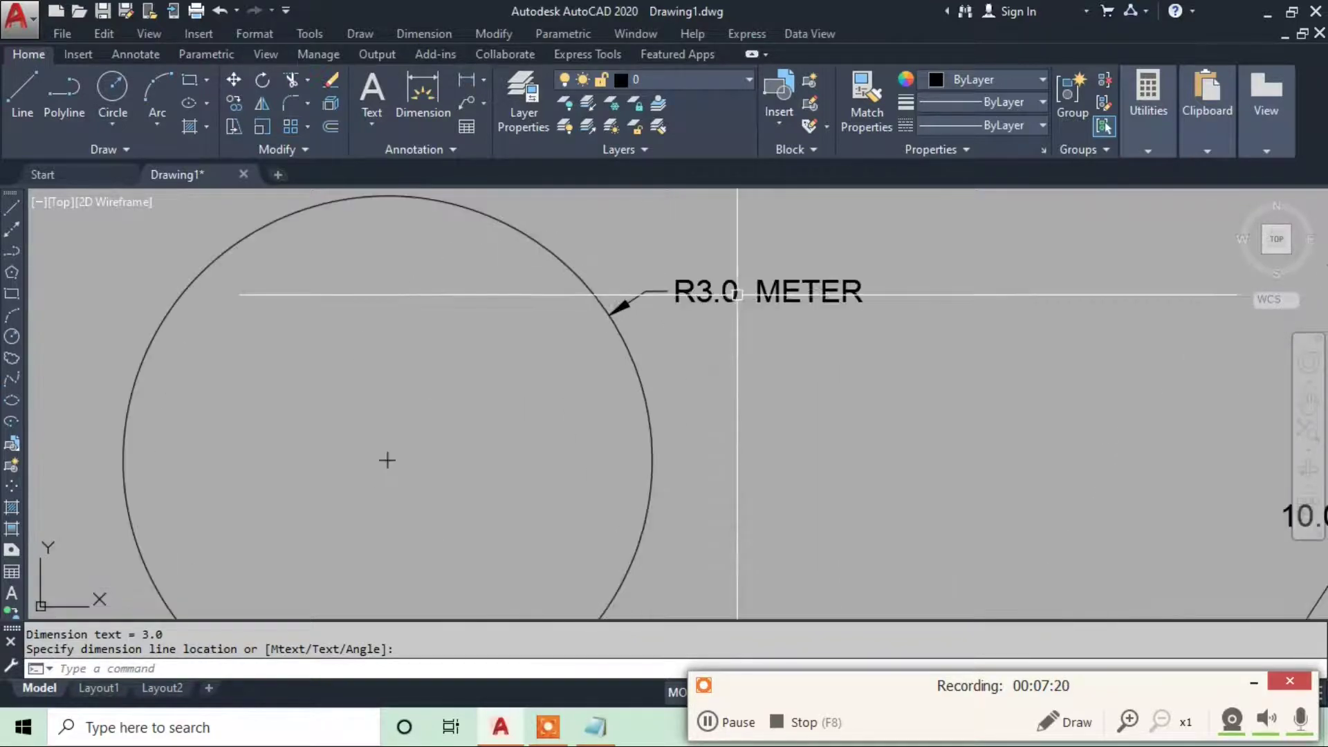
scroll(744, 292, up, 3)
click(776, 278)
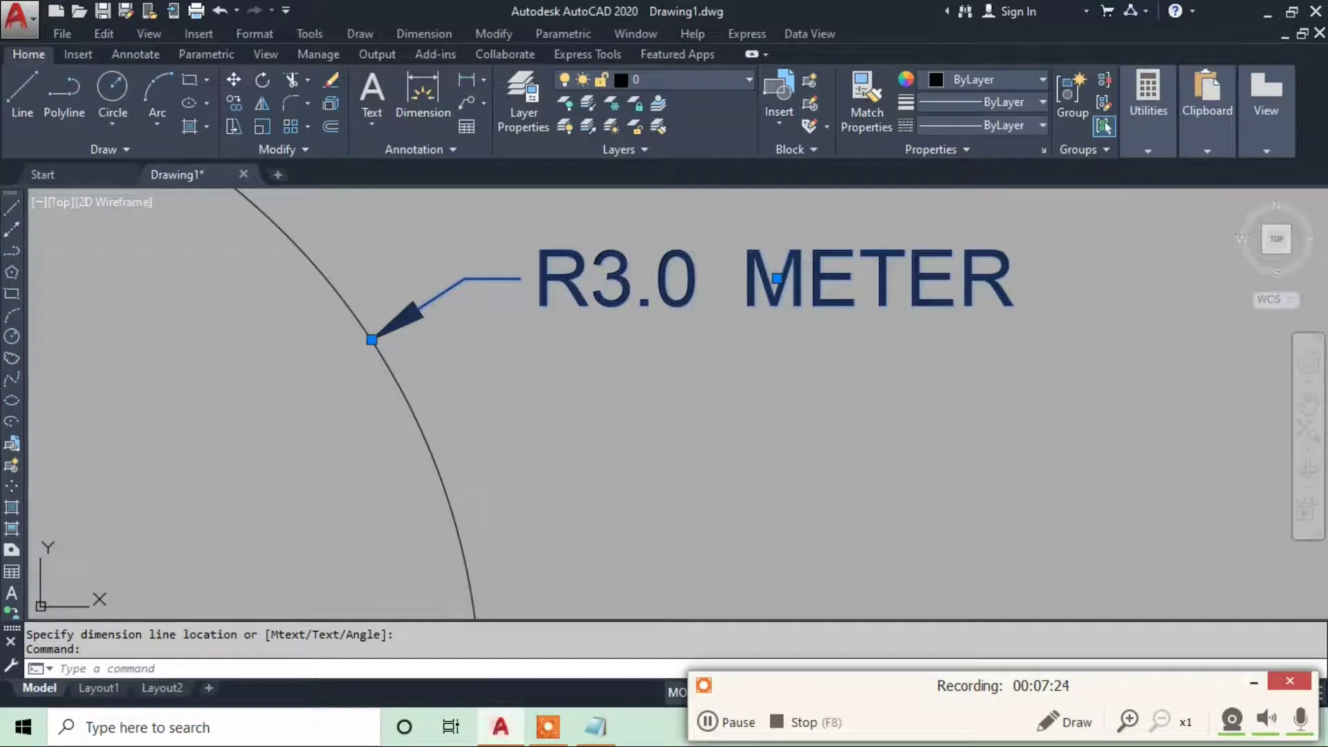
Replace the radius dimension text R3.0 METER with R-30
double_click(687, 296)
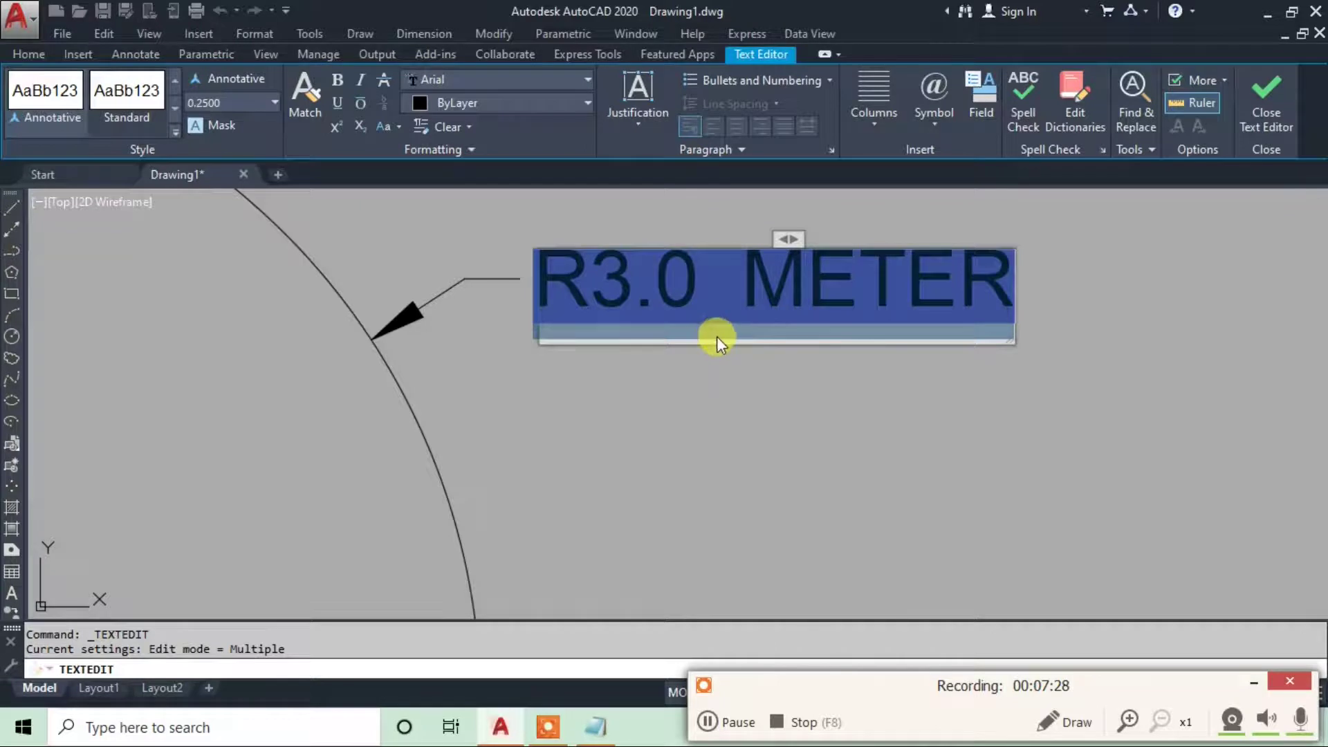
key(Delete)
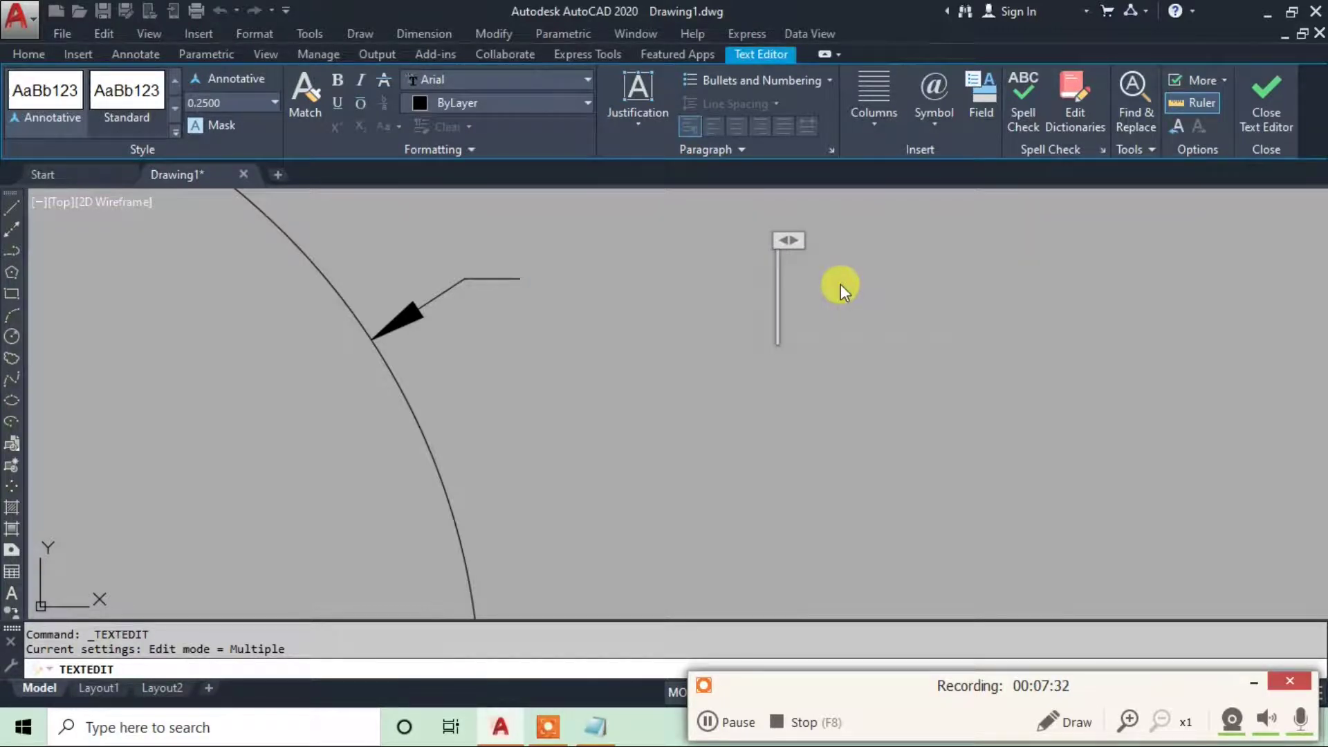
text(R)
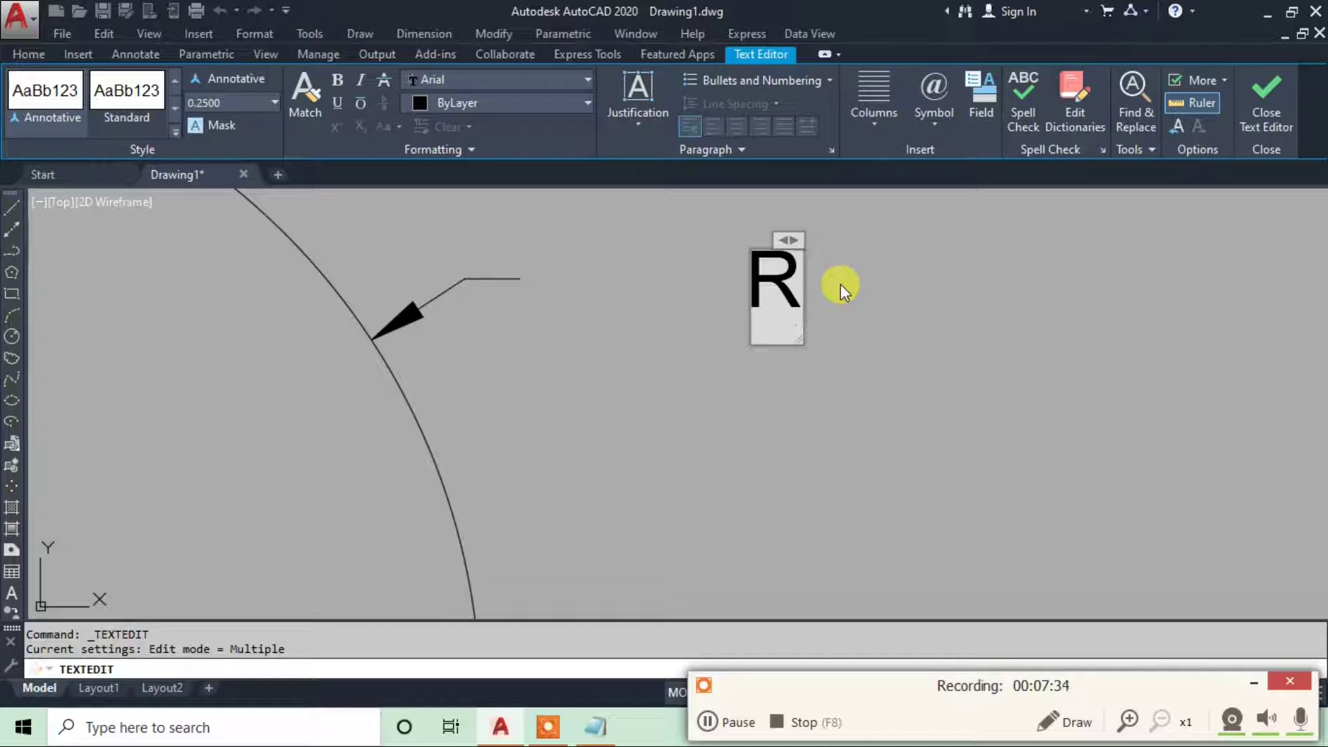
text(-30)
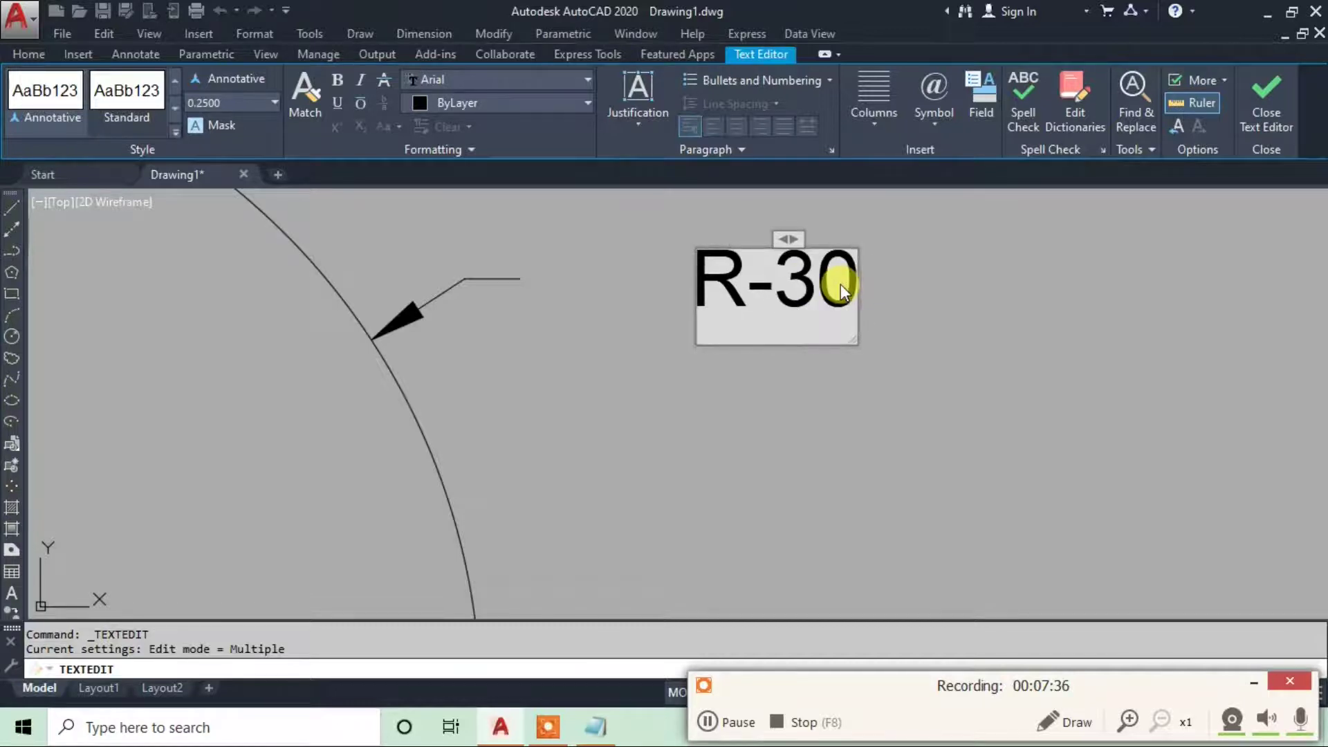
click(1265, 104)
scroll(781, 306, down, 3)
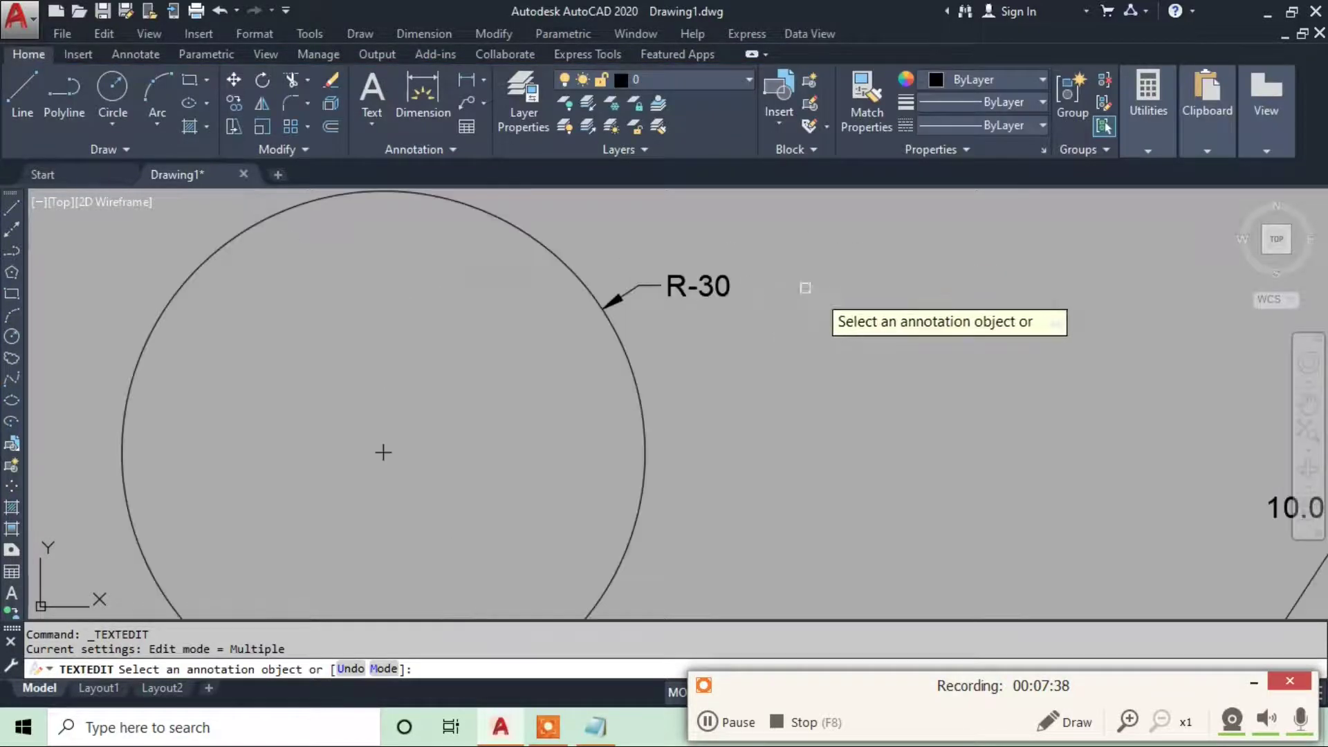
key(Escape)
scroll(807, 280, down, 3)
scroll(437, 407, up, 5)
scroll(437, 407, up, 1)
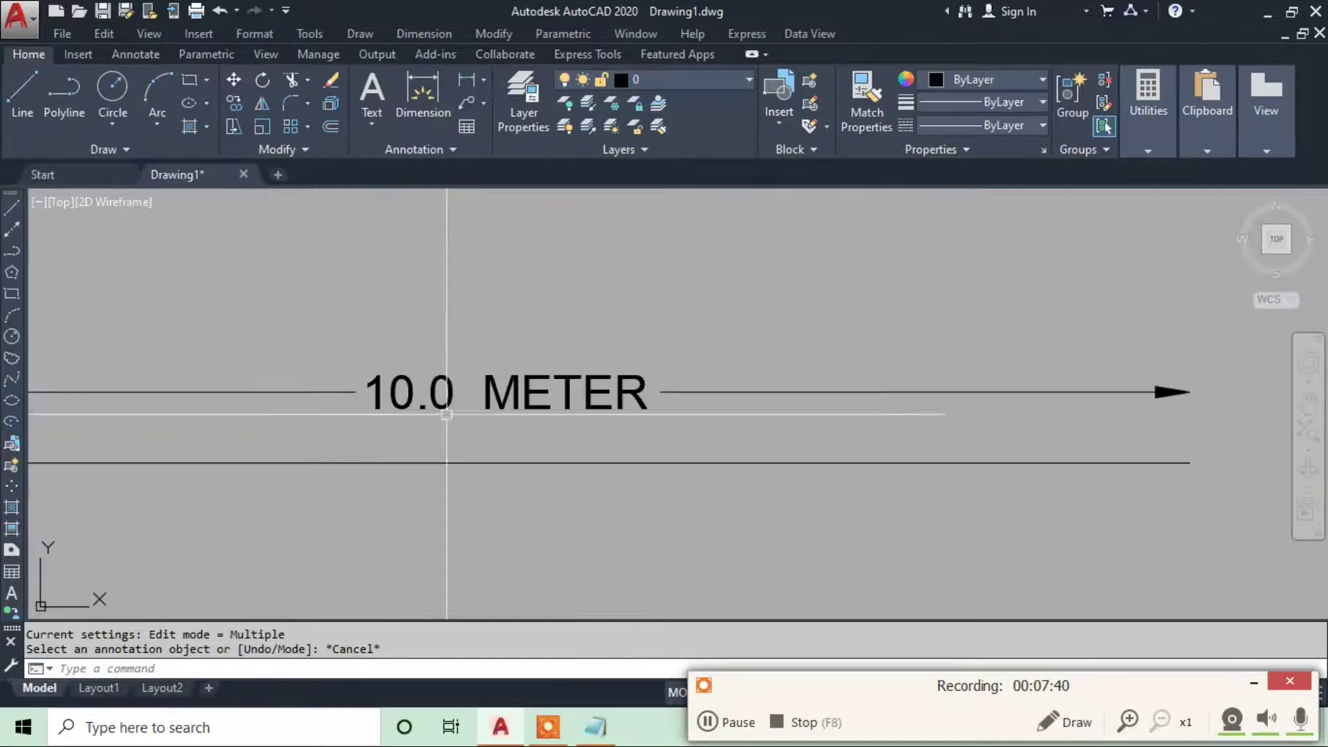
scroll(443, 359, down, 5)
scroll(478, 319, down, 2)
scroll(480, 207, up, 1)
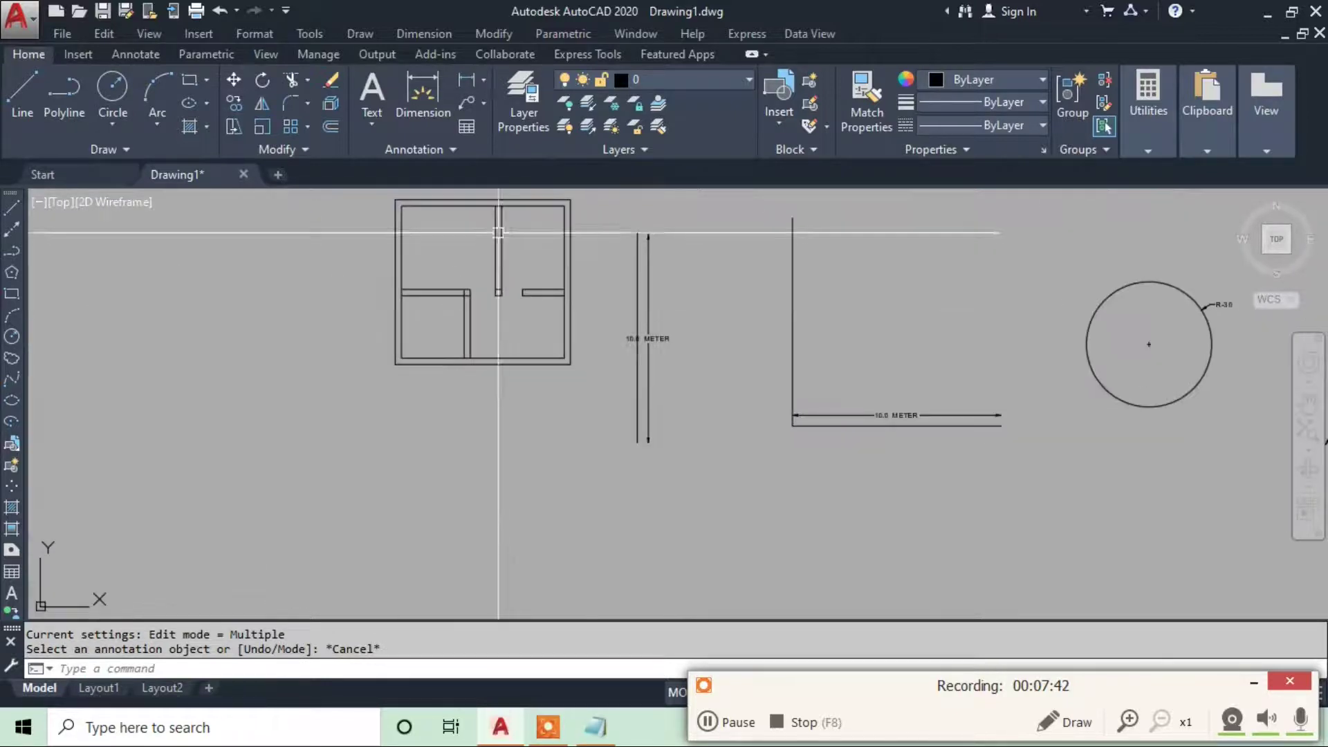
Add an 8.4 METER linear dimension across the floor plan's top edge
scroll(480, 204, up, 1)
click(424, 33)
click(437, 79)
scroll(402, 380, down, 2)
scroll(367, 320, up, 3)
click(363, 340)
click(806, 339)
key(Escape)
Add a 7.9 METER linear dimension down the plan's right side
key(Return)
click(805, 339)
middle_drag(758, 410, 735, 256)
click(784, 602)
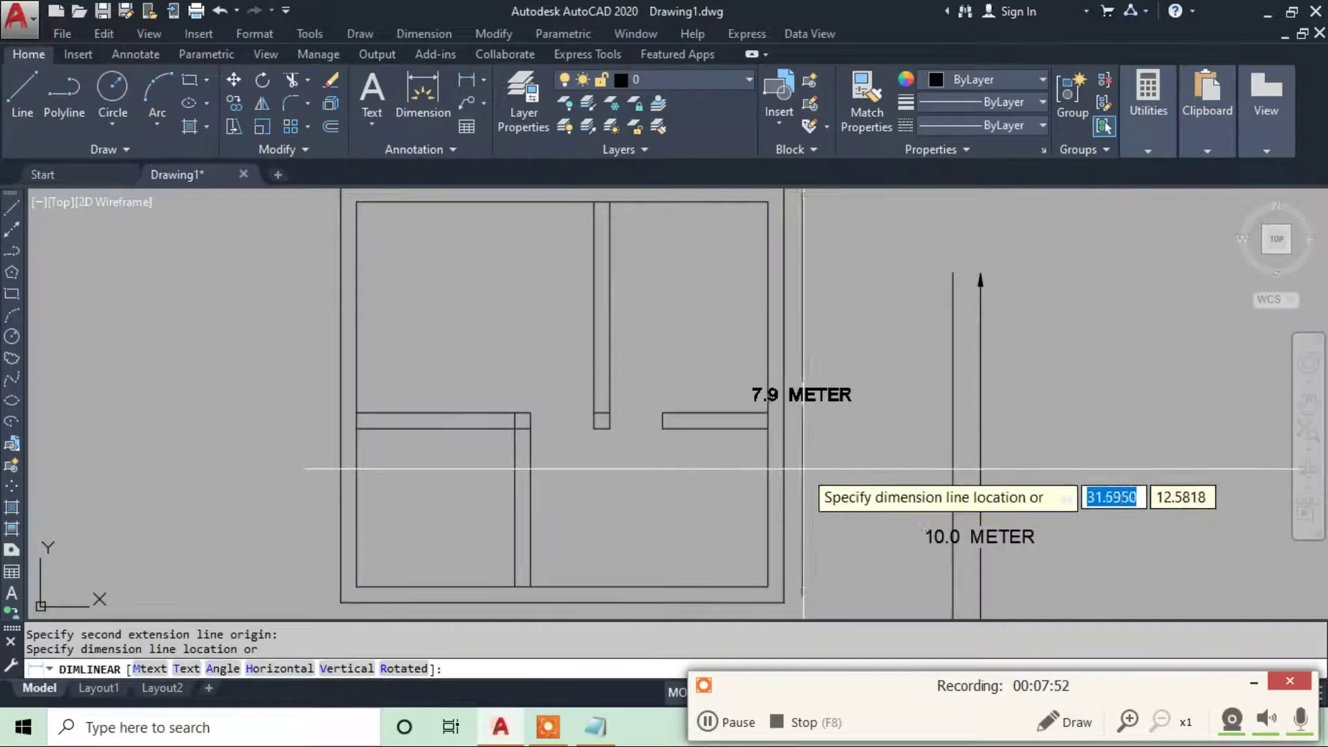
click(836, 465)
scroll(798, 416, down, 3)
key(Escape)
scroll(799, 416, up, 5)
scroll(796, 408, down, 1)
scroll(788, 401, down, 3)
scroll(772, 381, up, 4)
Open the Dimension Style Manager with D and move it aside
text(d)
key(Return)
mouse_move(732, 190)
mouse_down()
mouse_move(996, 111)
mouse_move(1087, 61)
mouse_up()
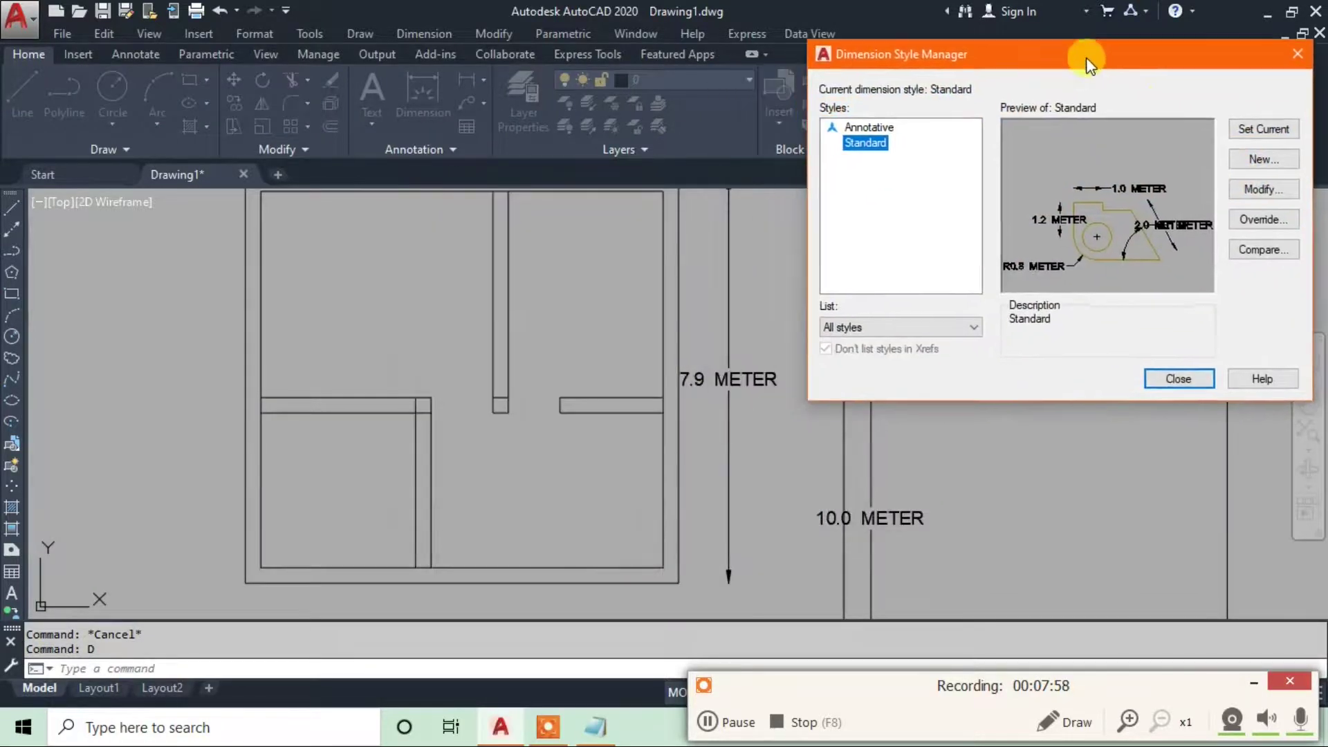
Set the Standard dimension style's text alignment to Aligned with dimension line
key(Return)
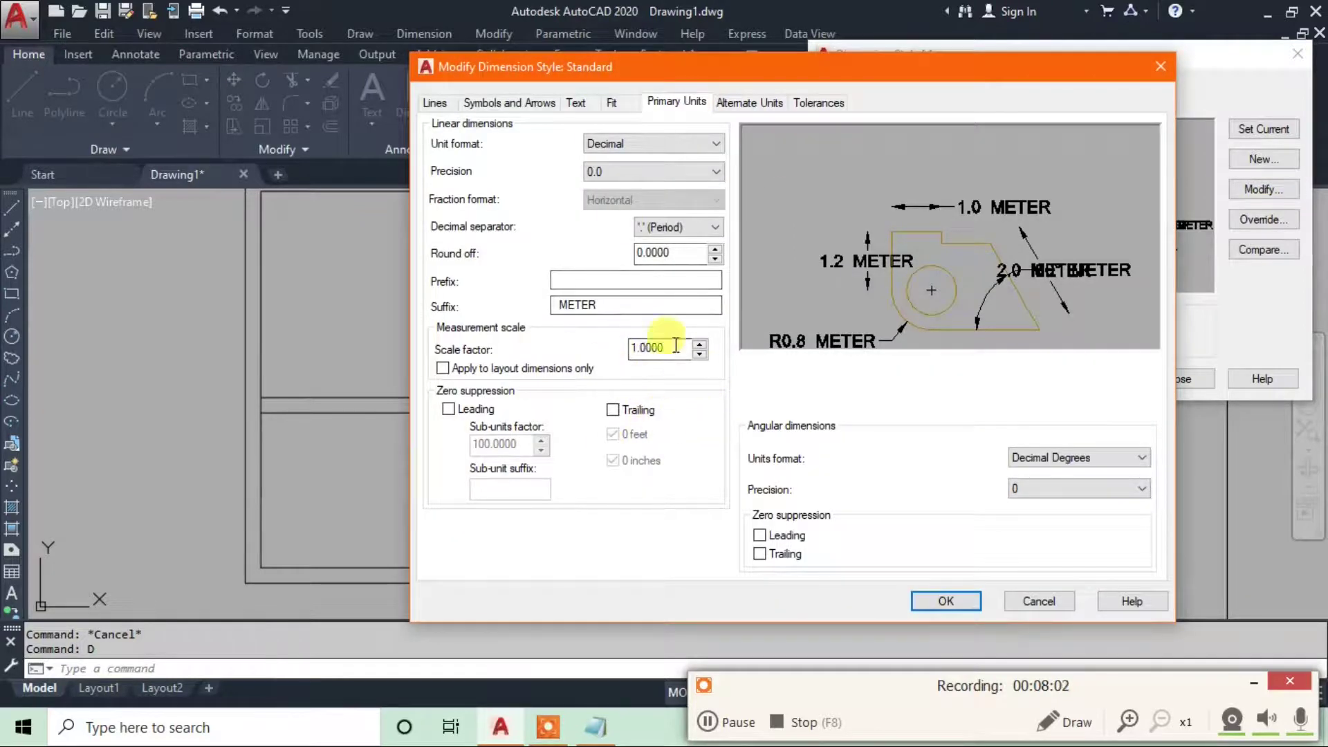
click(582, 106)
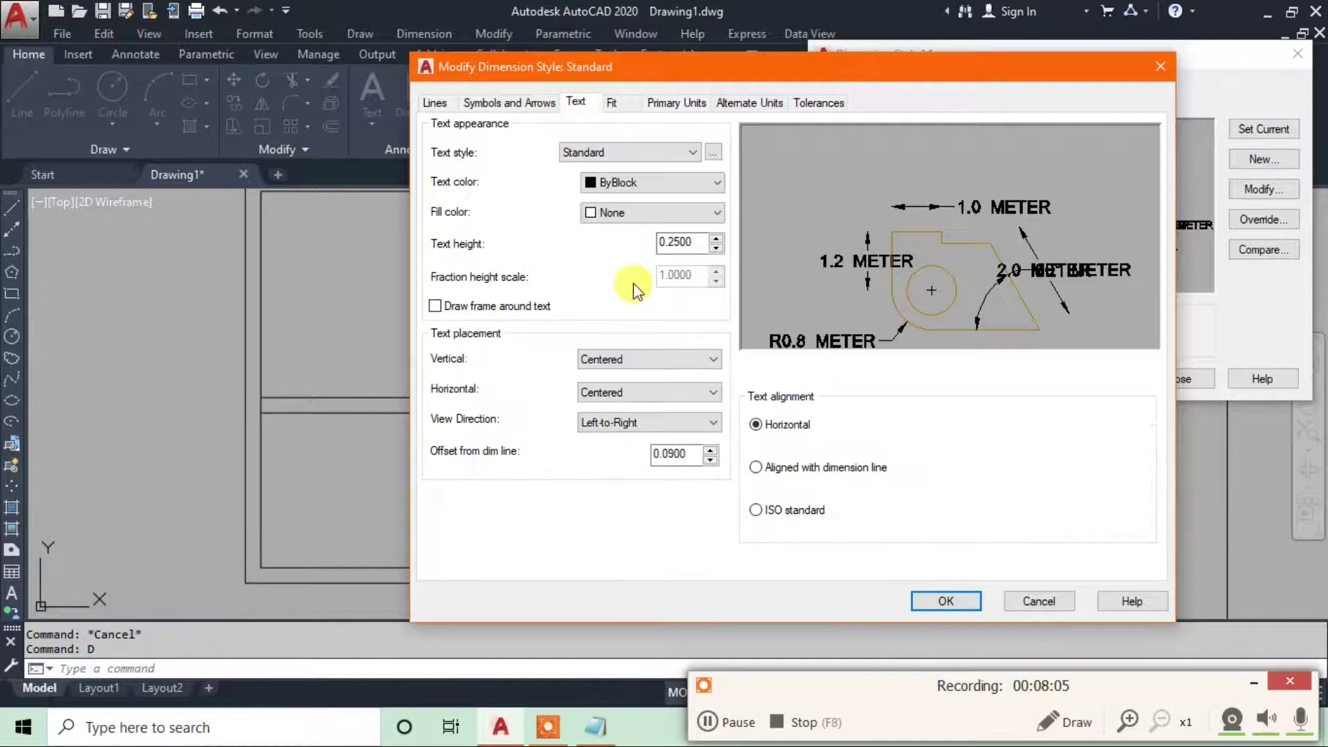
click(758, 467)
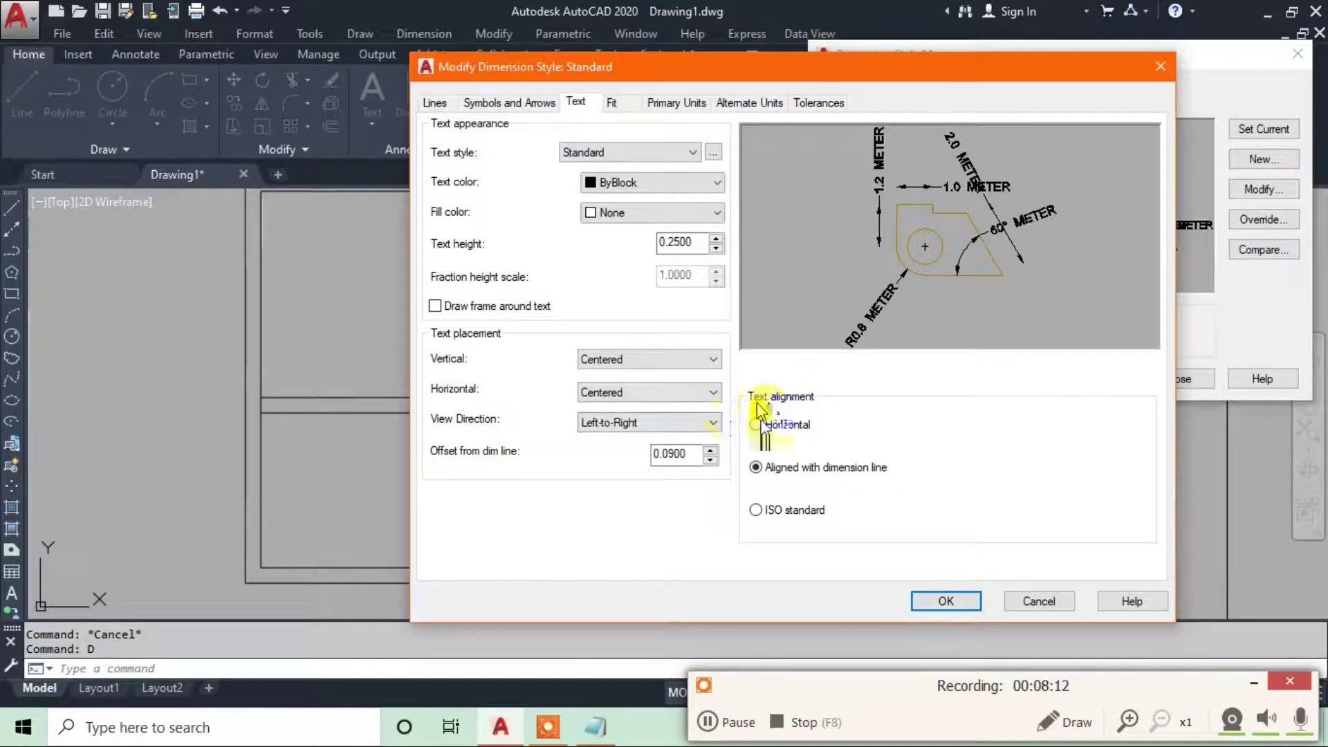
click(949, 603)
click(1178, 379)
scroll(673, 330, down, 4)
scroll(673, 330, up, 2)
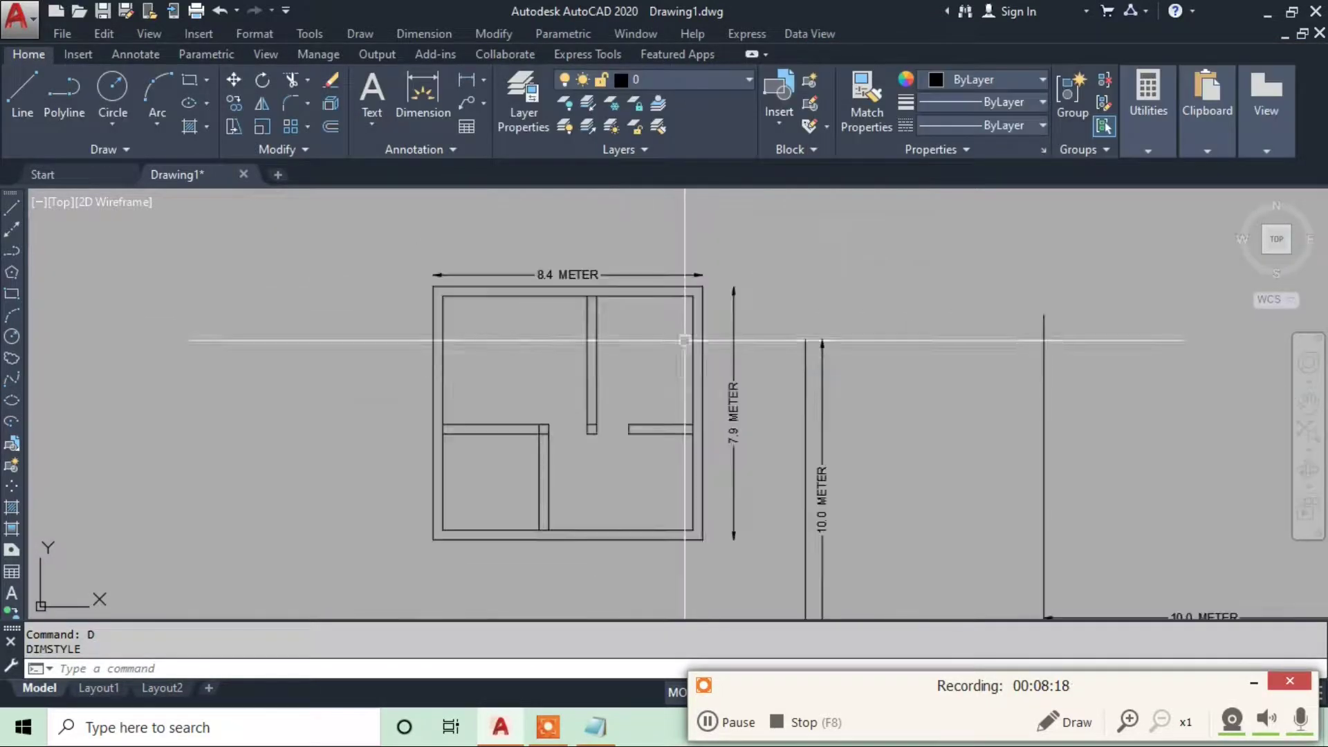
scroll(726, 429, up, 2)
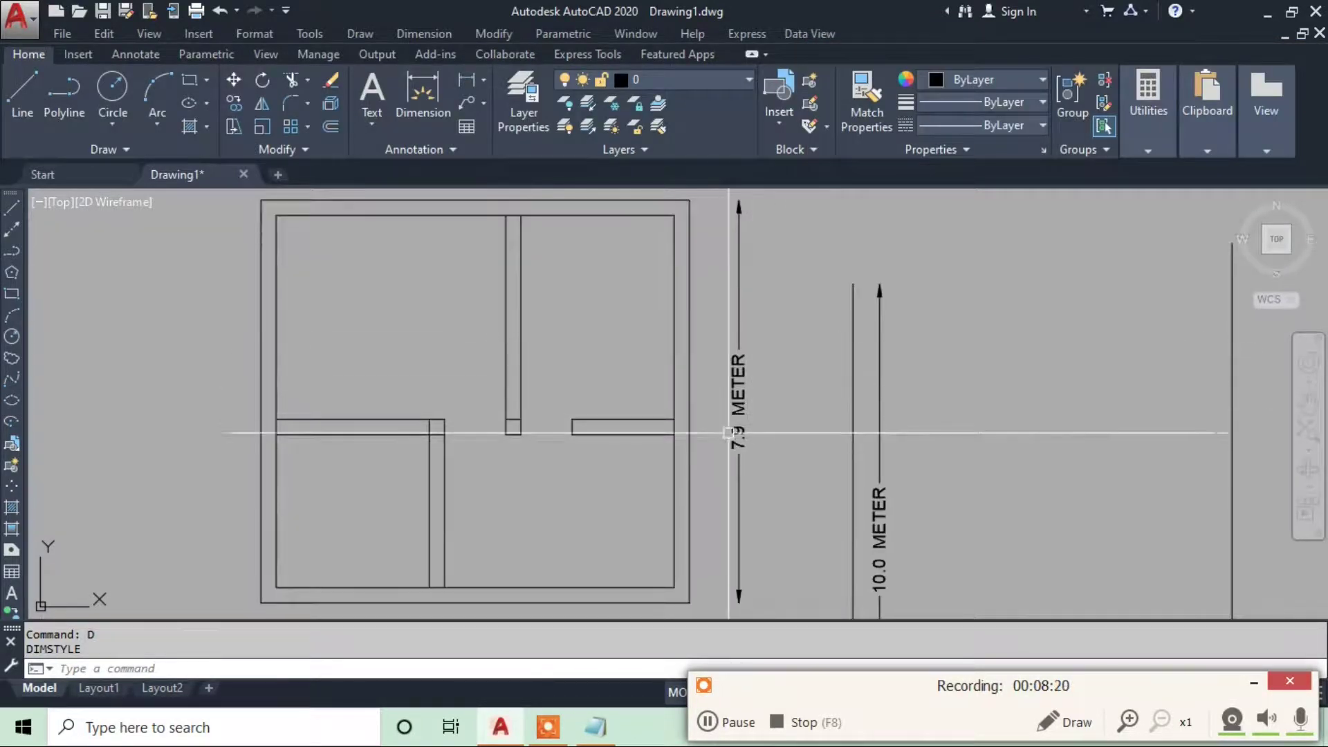
Start a linear dimension from the floor plan's top-left corner
click(424, 33)
click(408, 83)
scroll(802, 318, down, 2)
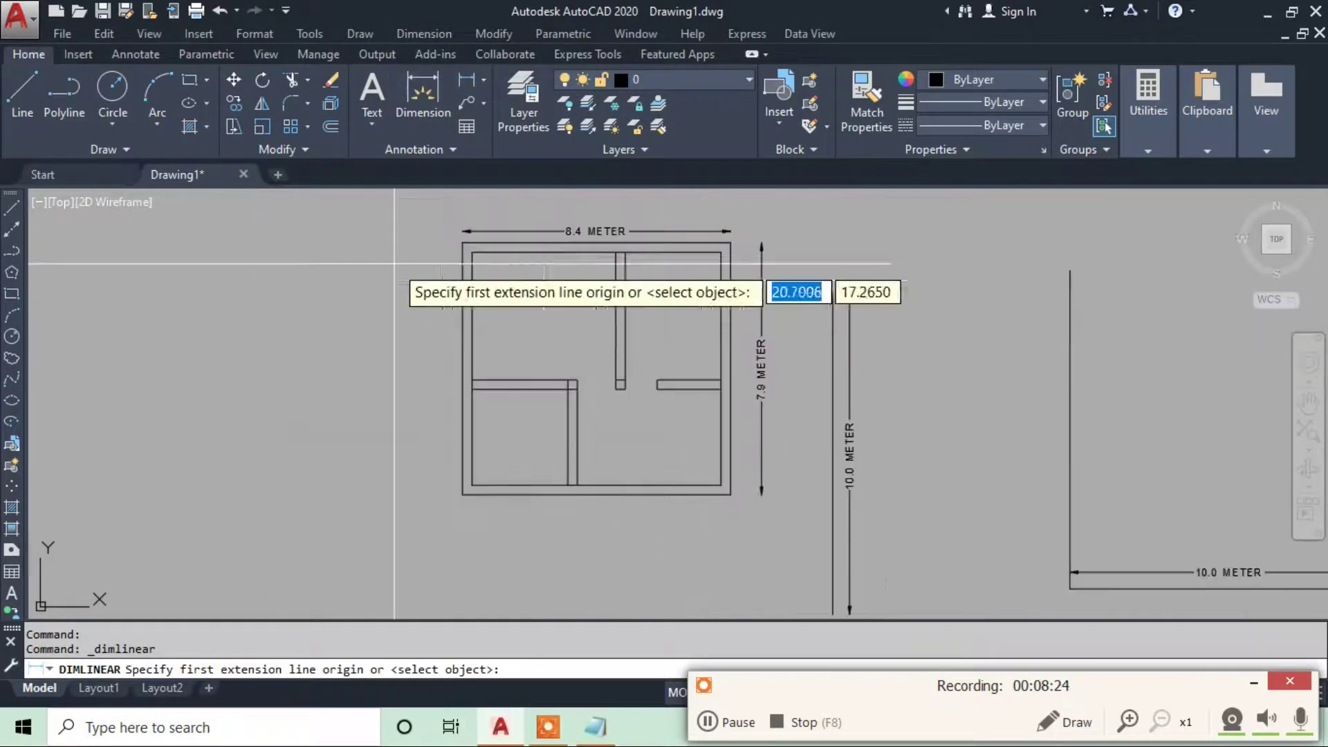
scroll(415, 261, up, 2)
click(488, 233)
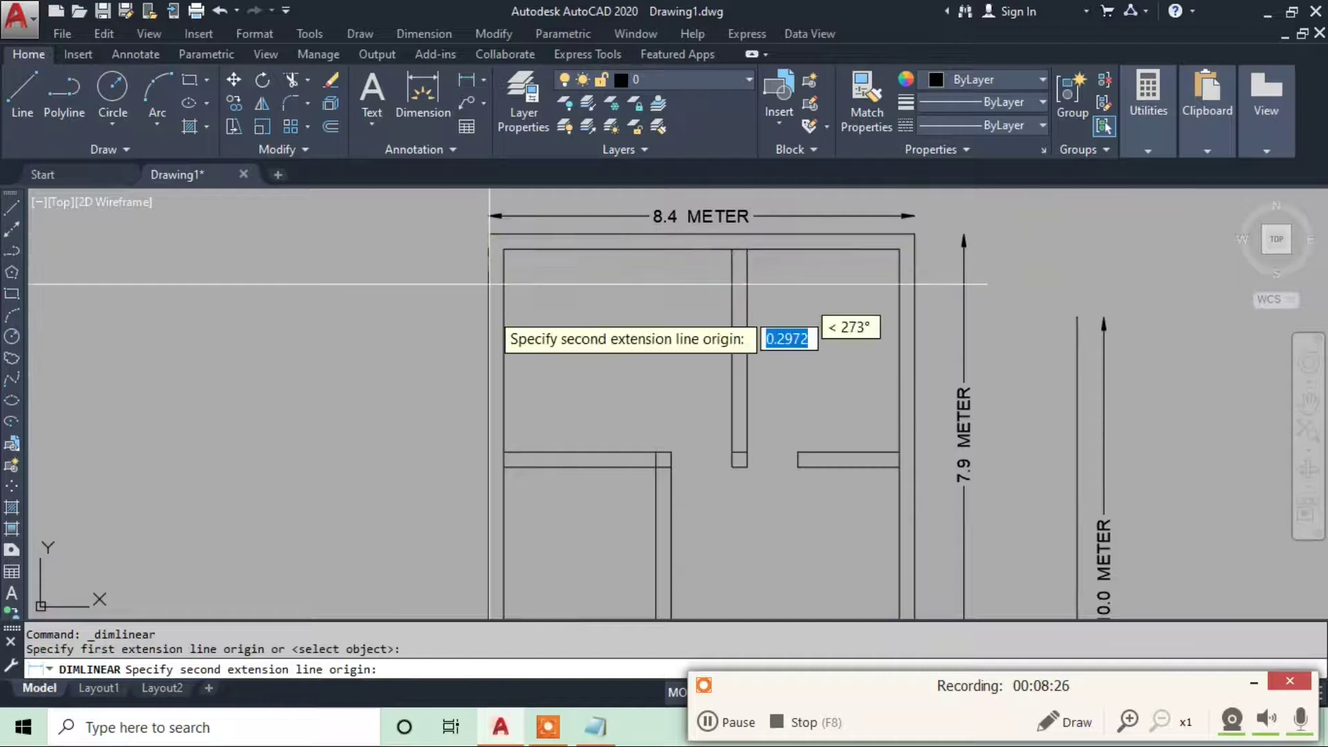
Complete a 7.9 METER dimension down the plan's left side
scroll(503, 260, down, 1)
scroll(515, 386, up, 1)
click(512, 515)
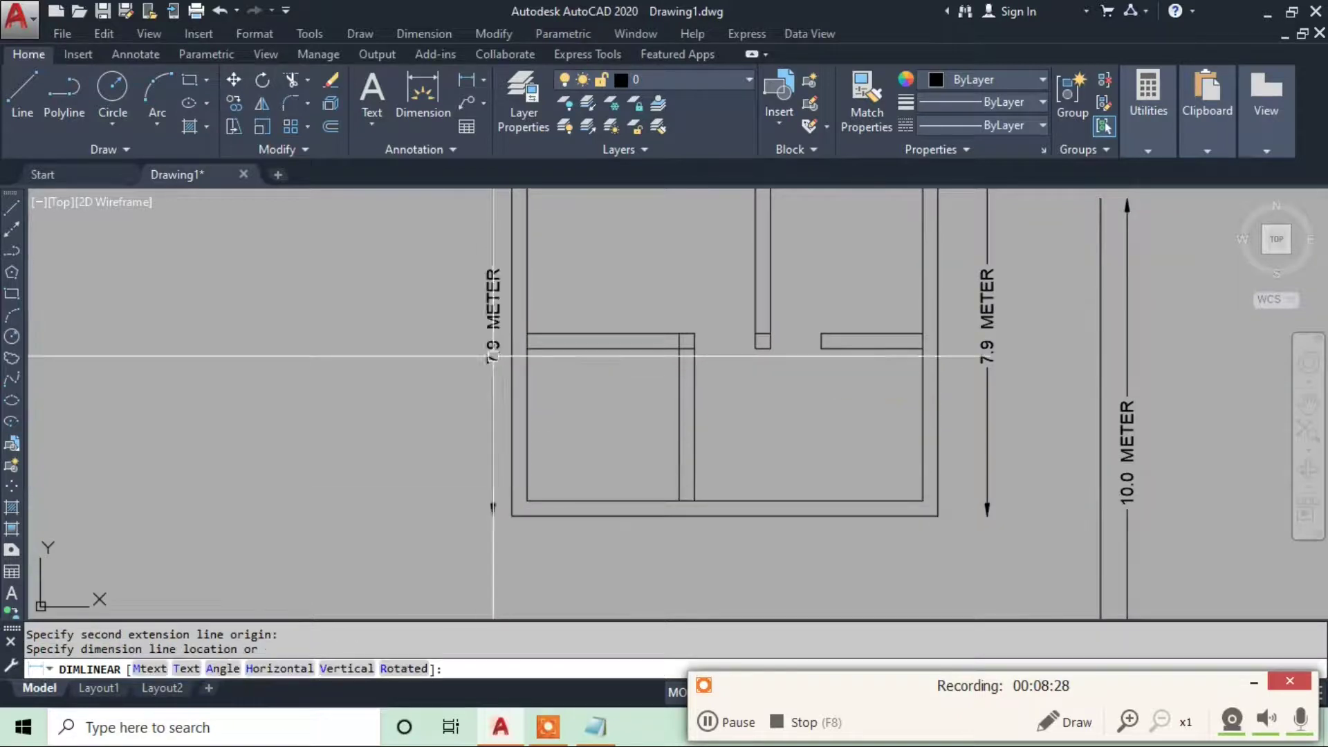
click(498, 367)
middle_drag(579, 335, 572, 362)
Recheck that the Standard style keeps text aligned with dimension lines
text(d)
key(Return)
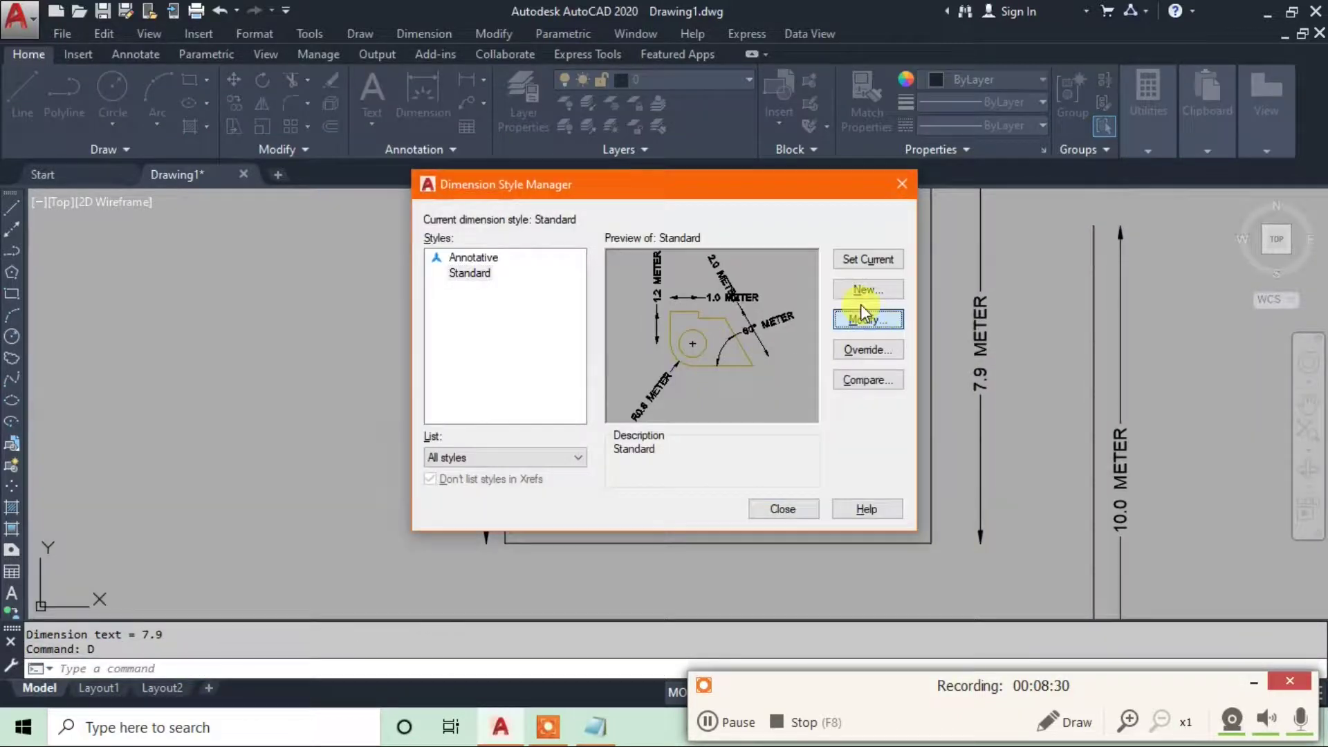
click(862, 313)
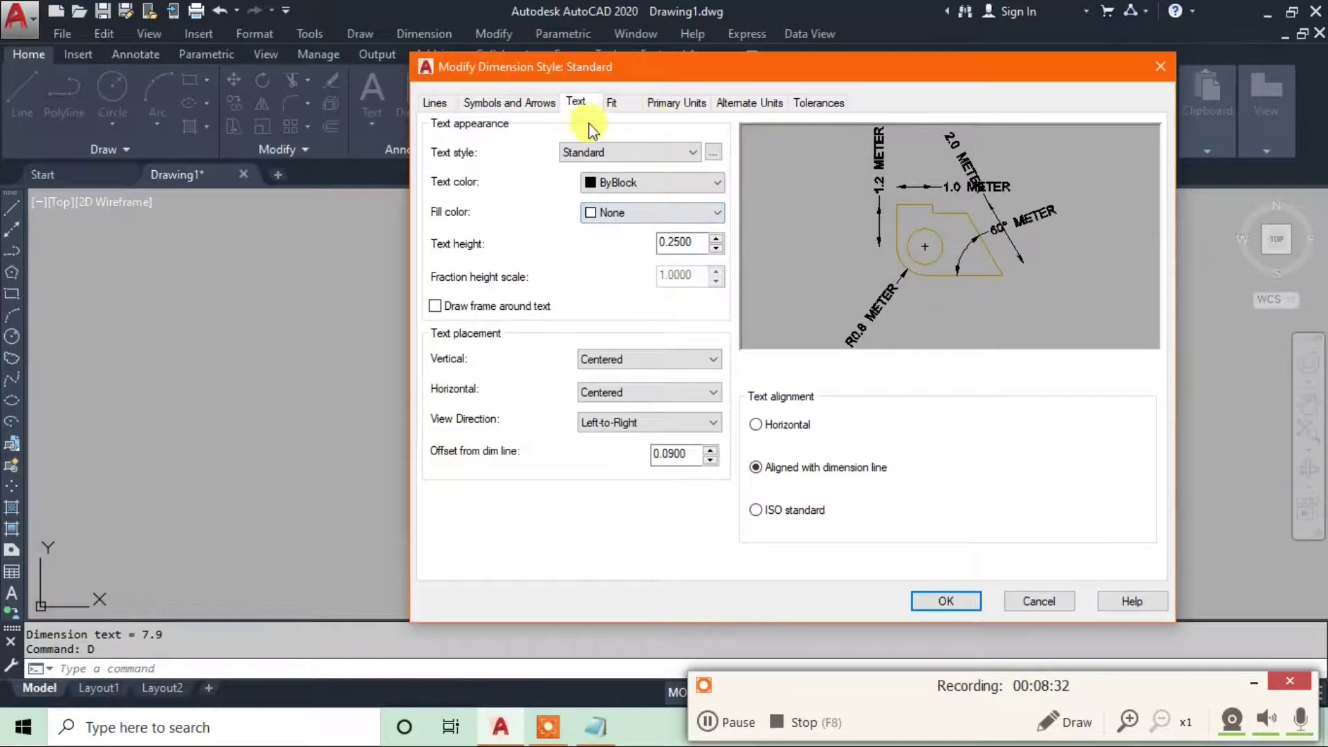
drag(683, 66, 846, 37)
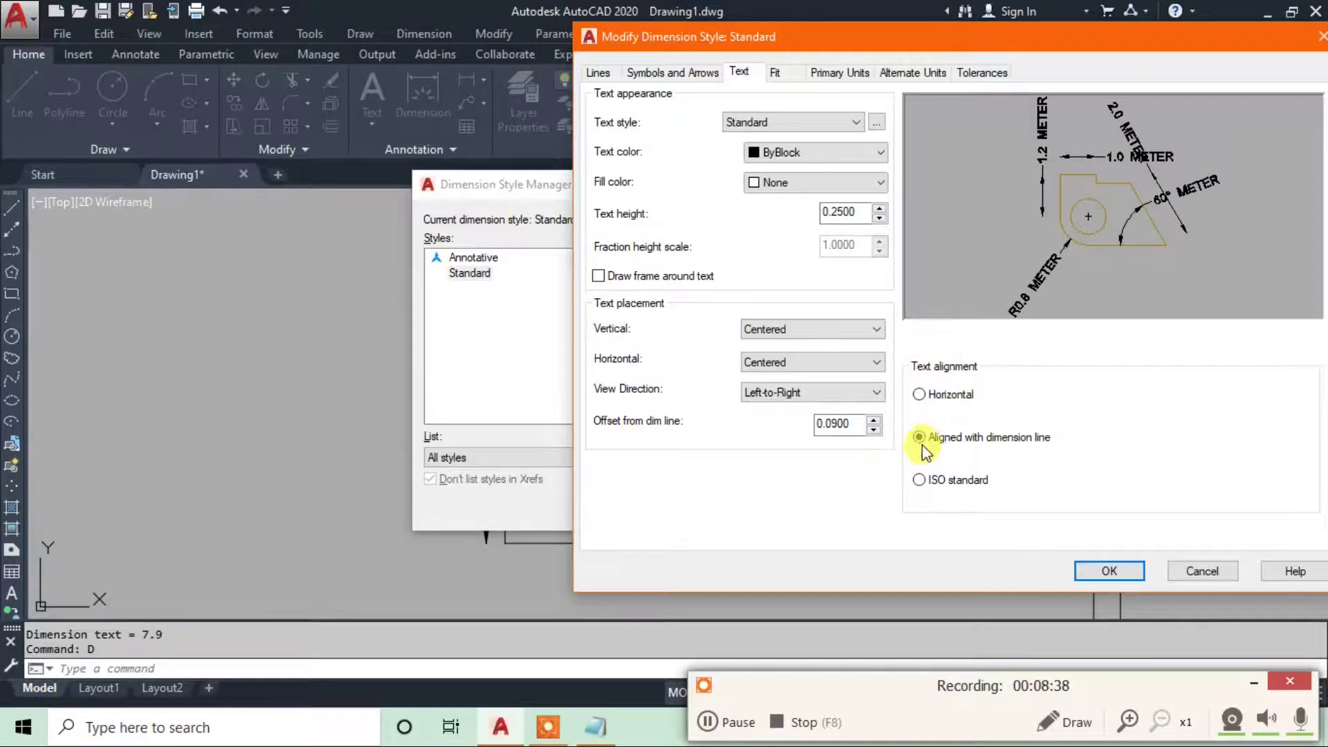
click(919, 480)
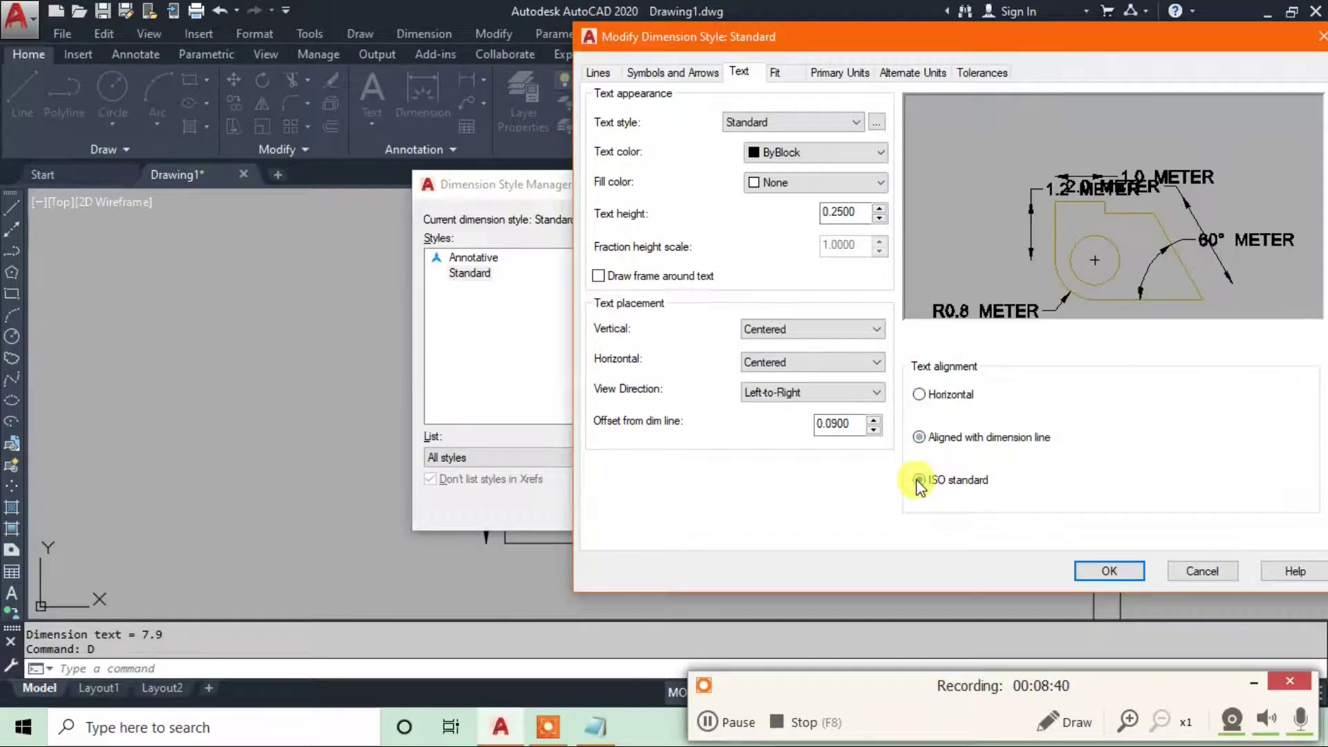
click(919, 437)
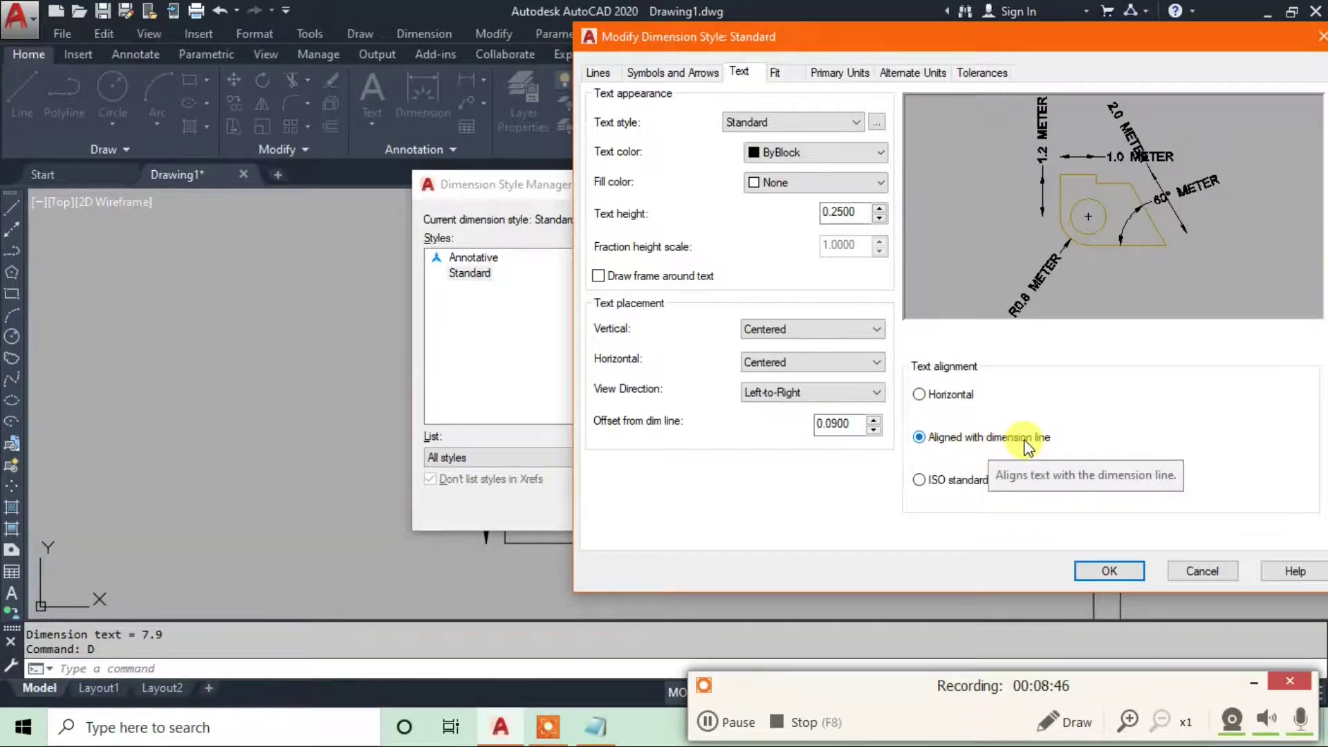
key(Return)
key(Escape)
scroll(686, 318, down, 3)
scroll(560, 361, down, 1)
scroll(675, 341, up, 1)
middle_drag(676, 341, 512, 313)
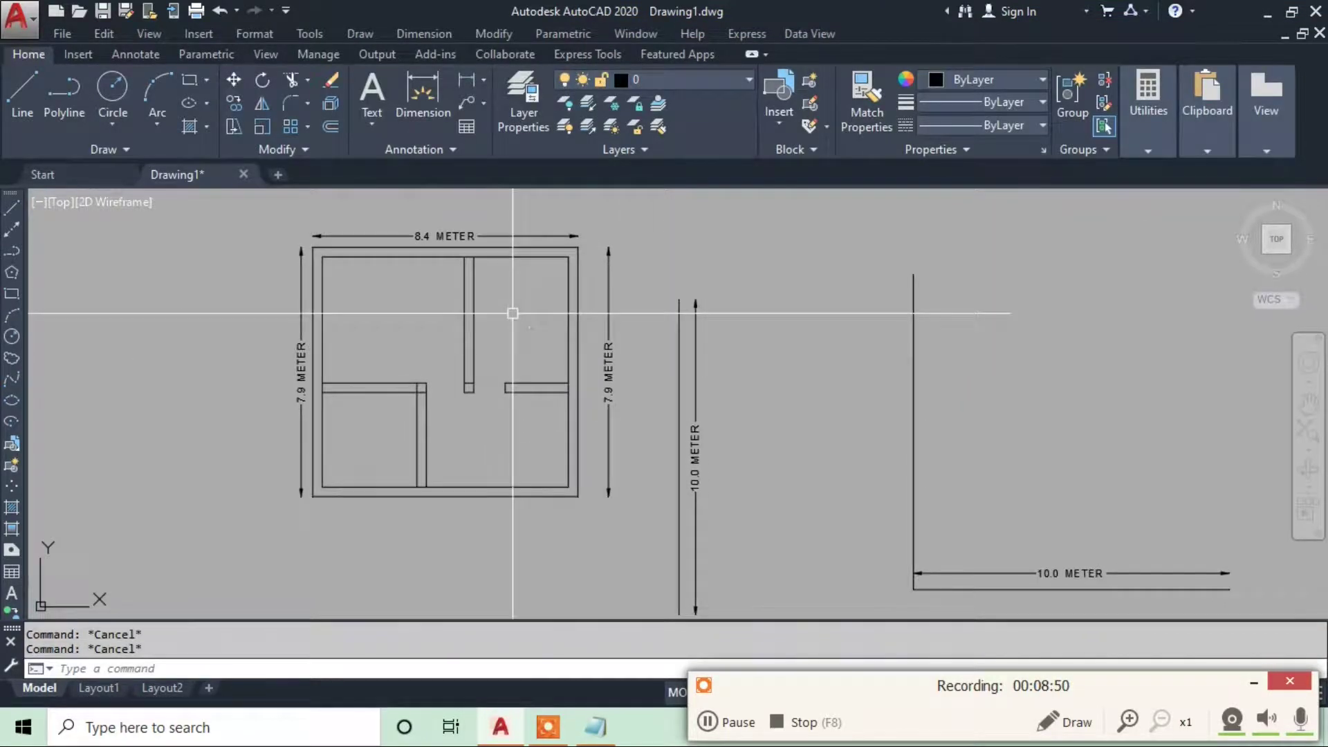
text(UN)
key(Return)
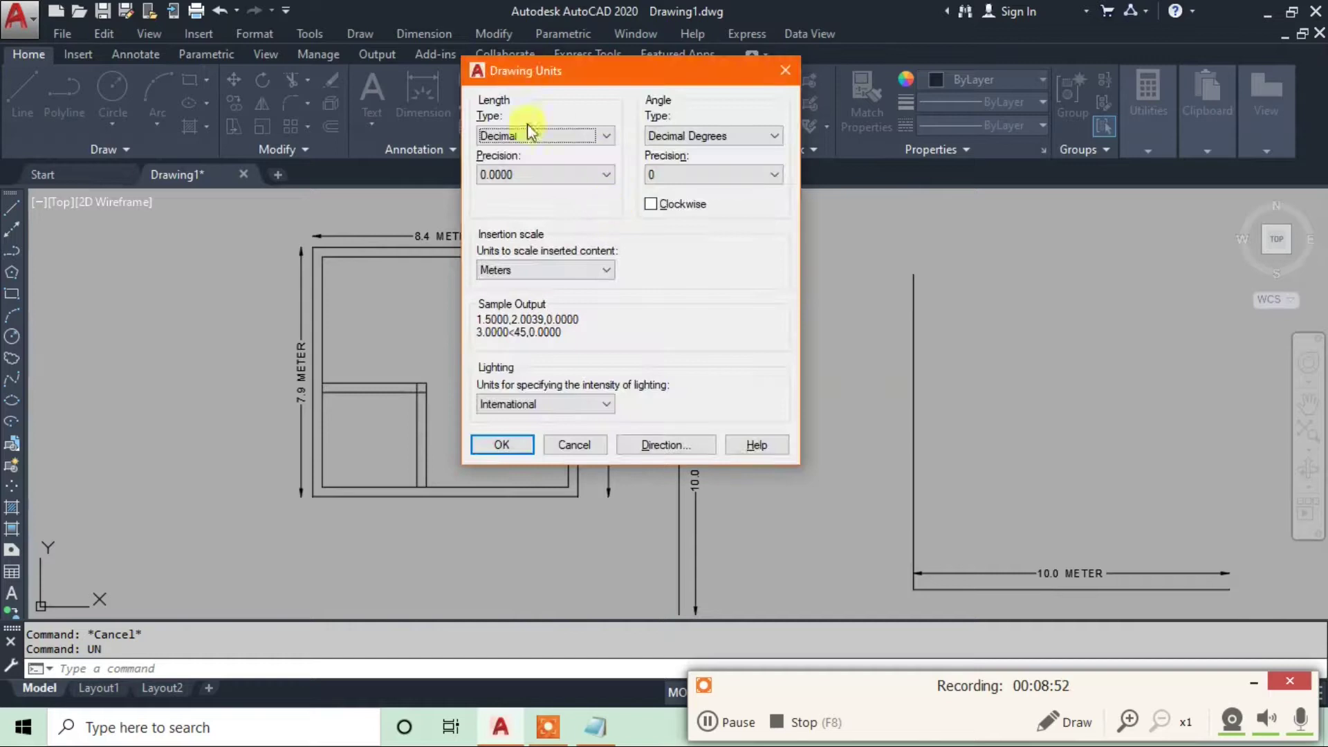
Set the drawing's insertion scale units to Centimeters
click(574, 269)
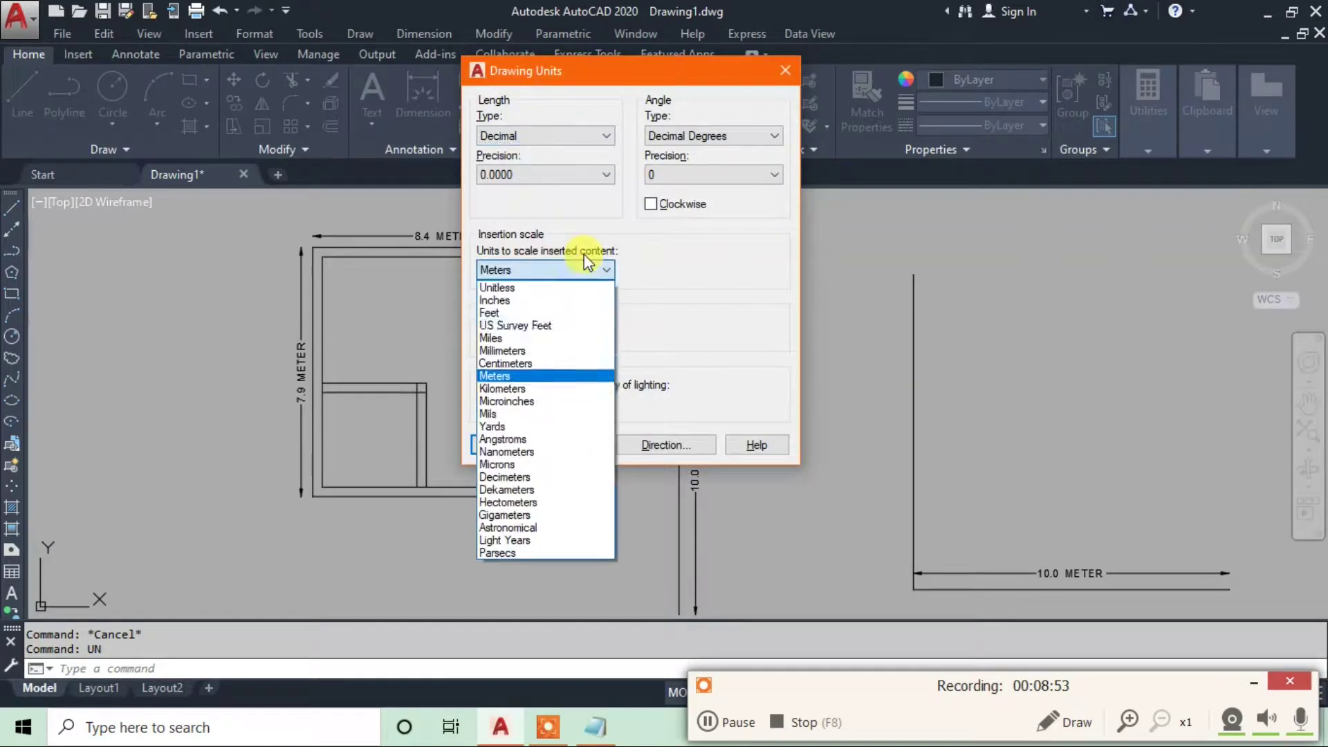
click(540, 352)
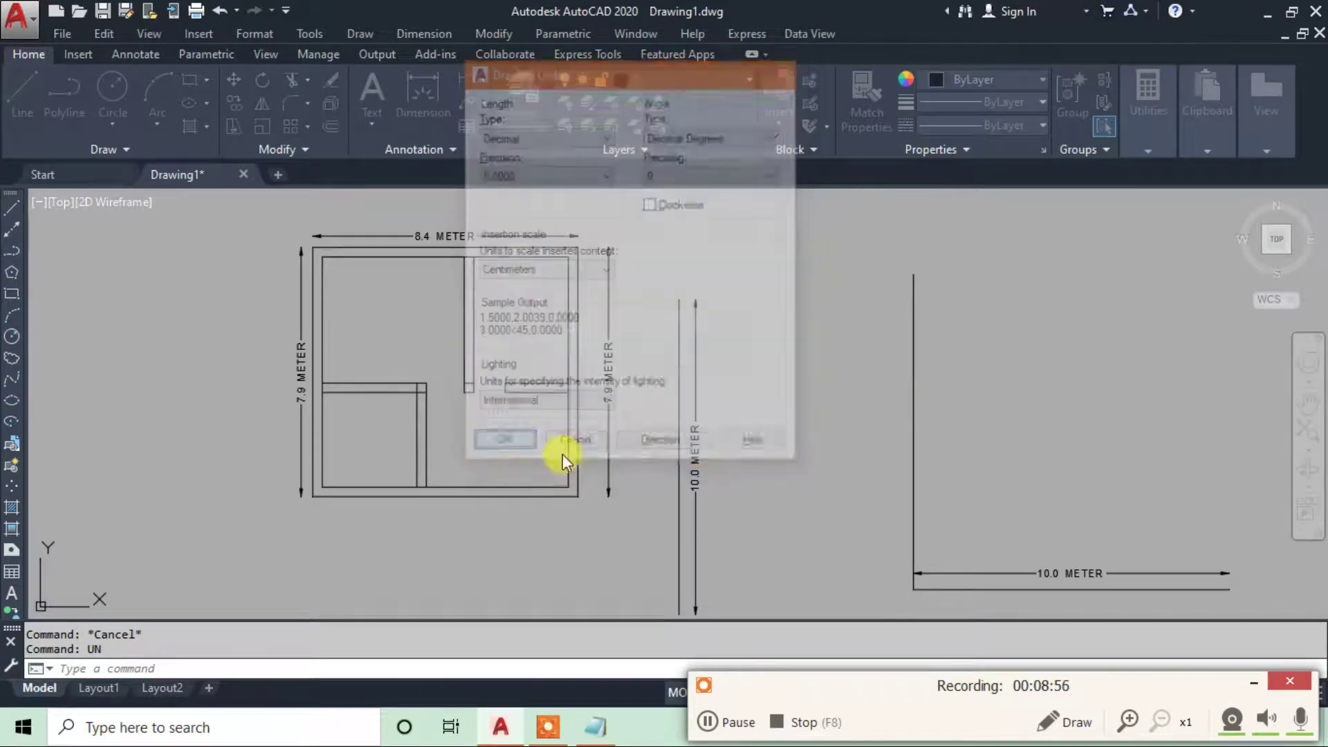
click(513, 443)
Erase the entire old floor plan with a crossing selection
scroll(493, 238, up, 4)
click(492, 237)
key(Escape)
click(517, 234)
scroll(327, 371, down, 3)
click(320, 371)
scroll(320, 371, down, 2)
click(1125, 295)
click(351, 494)
key(Return)
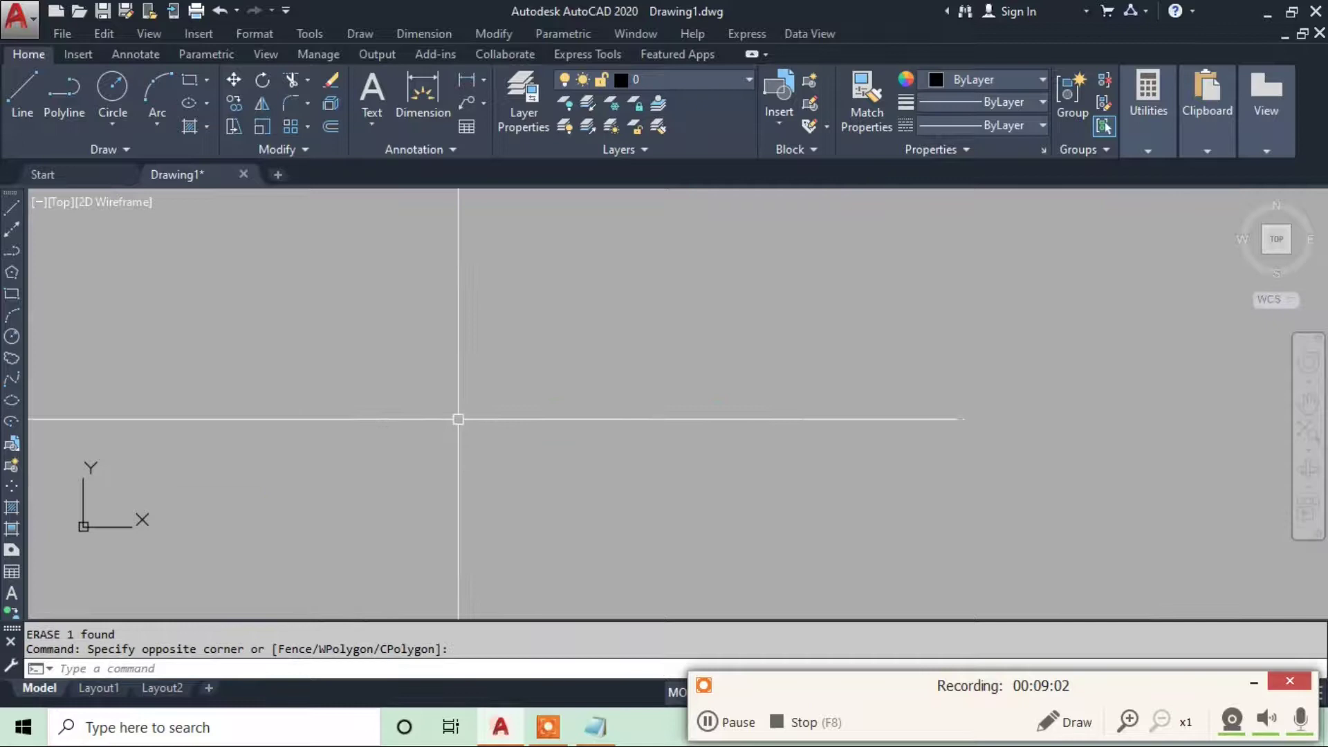
Draw a 150-unit horizontal line and a vertical line with Ortho on
text(l)
key(Return)
click(433, 400)
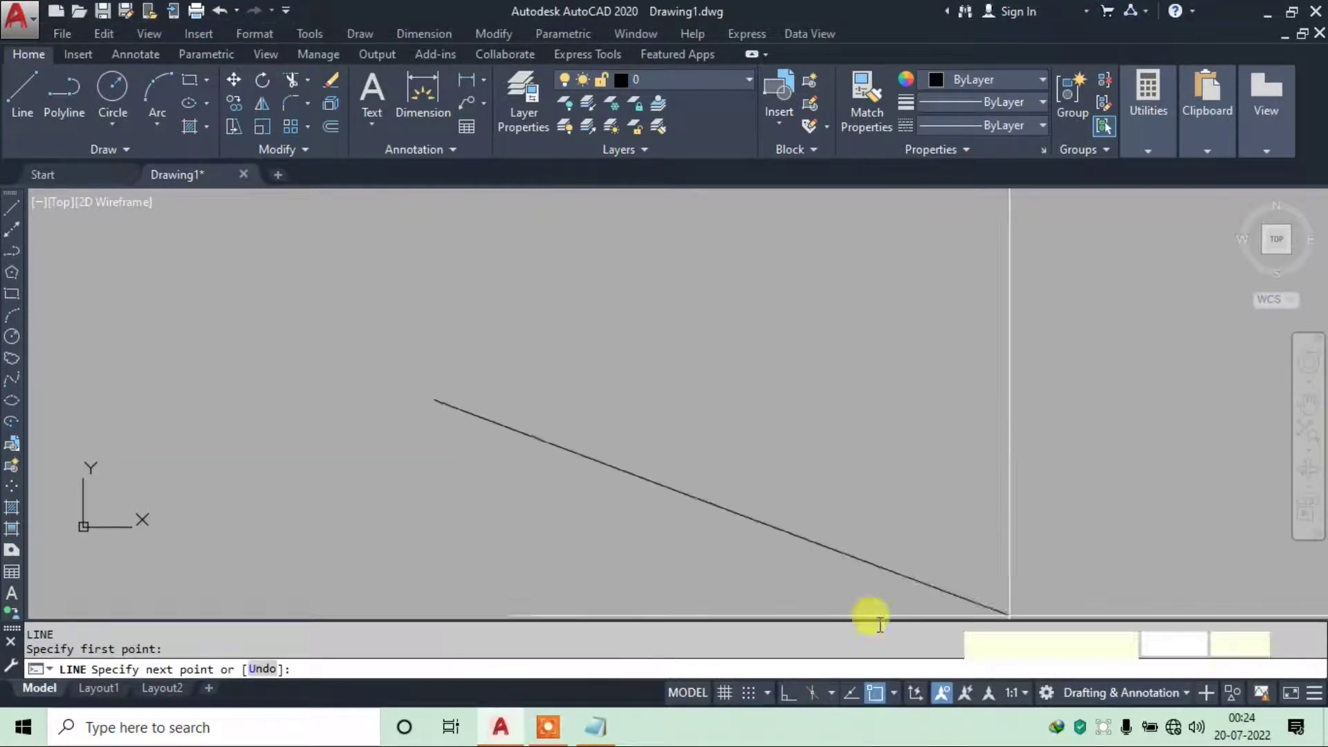
click(792, 691)
text(1)
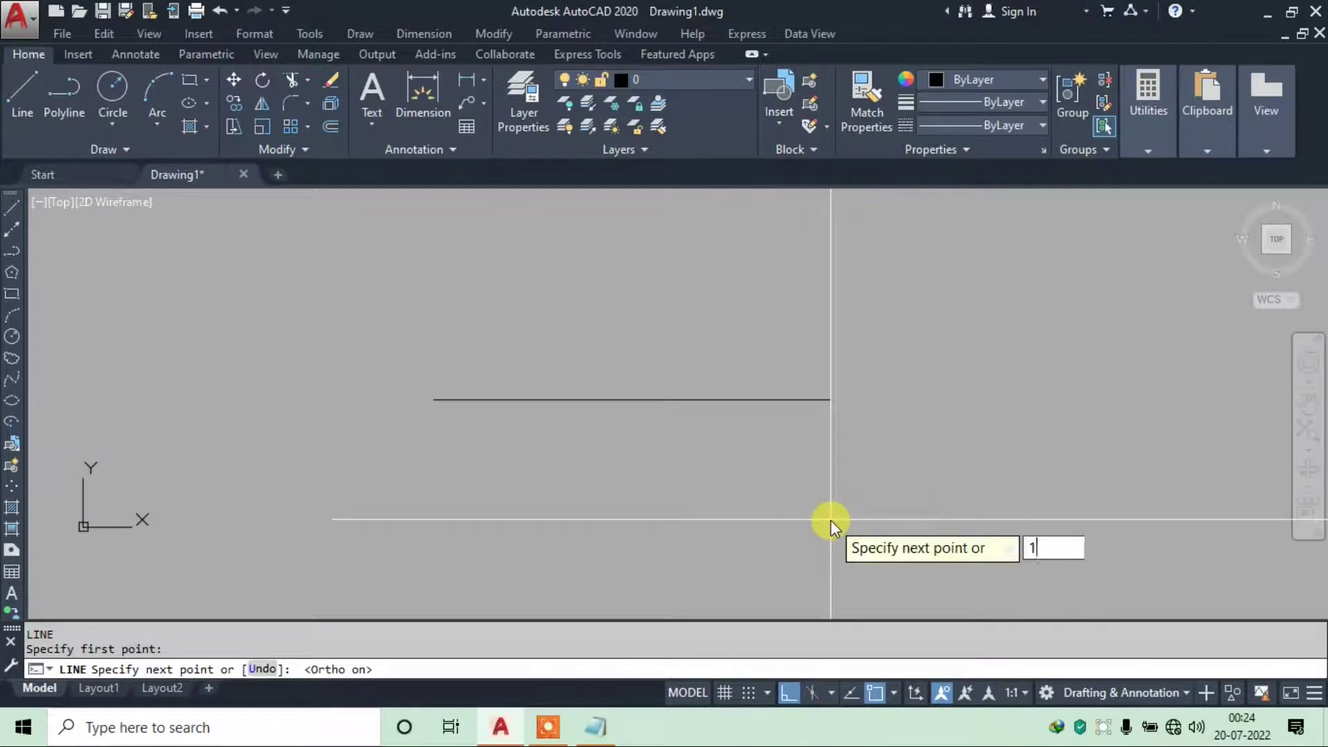
text(50)
key(Return)
key(Escape)
scroll(634, 395, down, 3)
scroll(838, 350, down, 5)
key(Return)
click(893, 297)
text(150)
key(Return)
key(Escape)
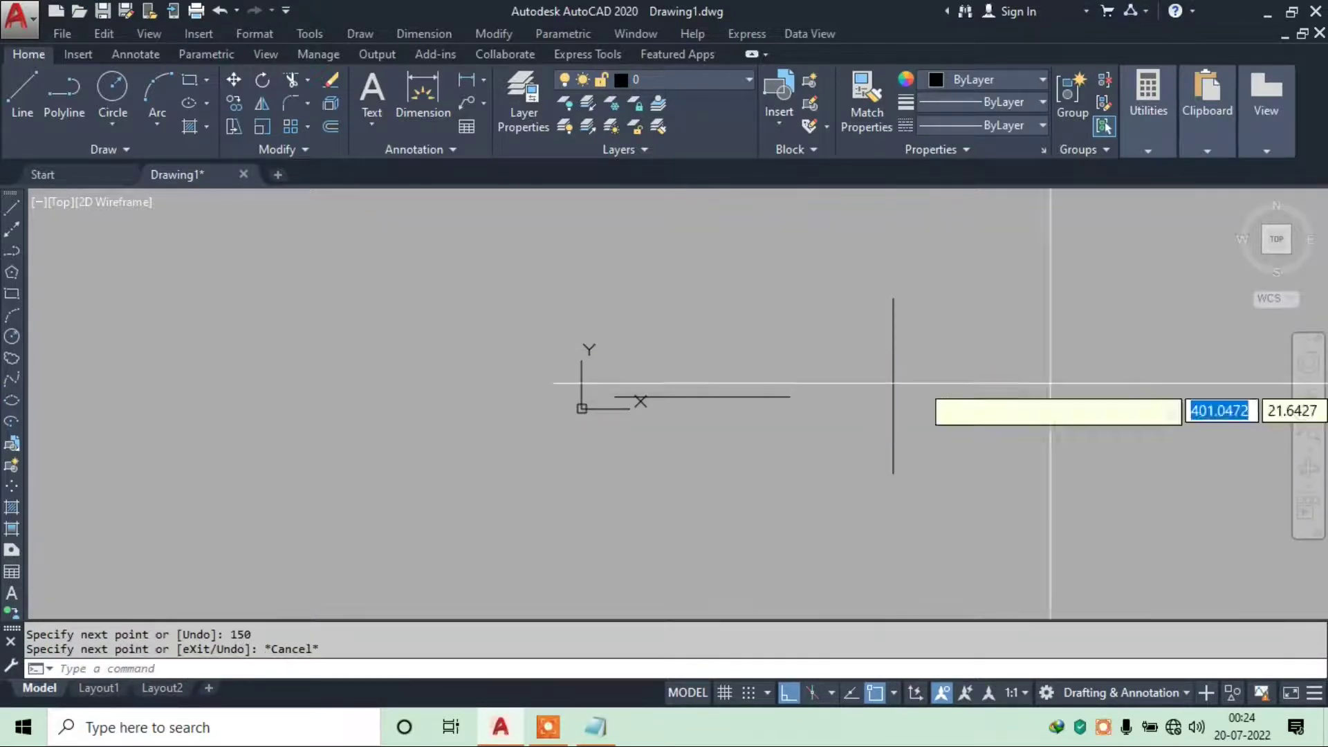
Draw a radius-50 circle to the left of the lines
text(c)
key(Return)
click(412, 395)
text(10)
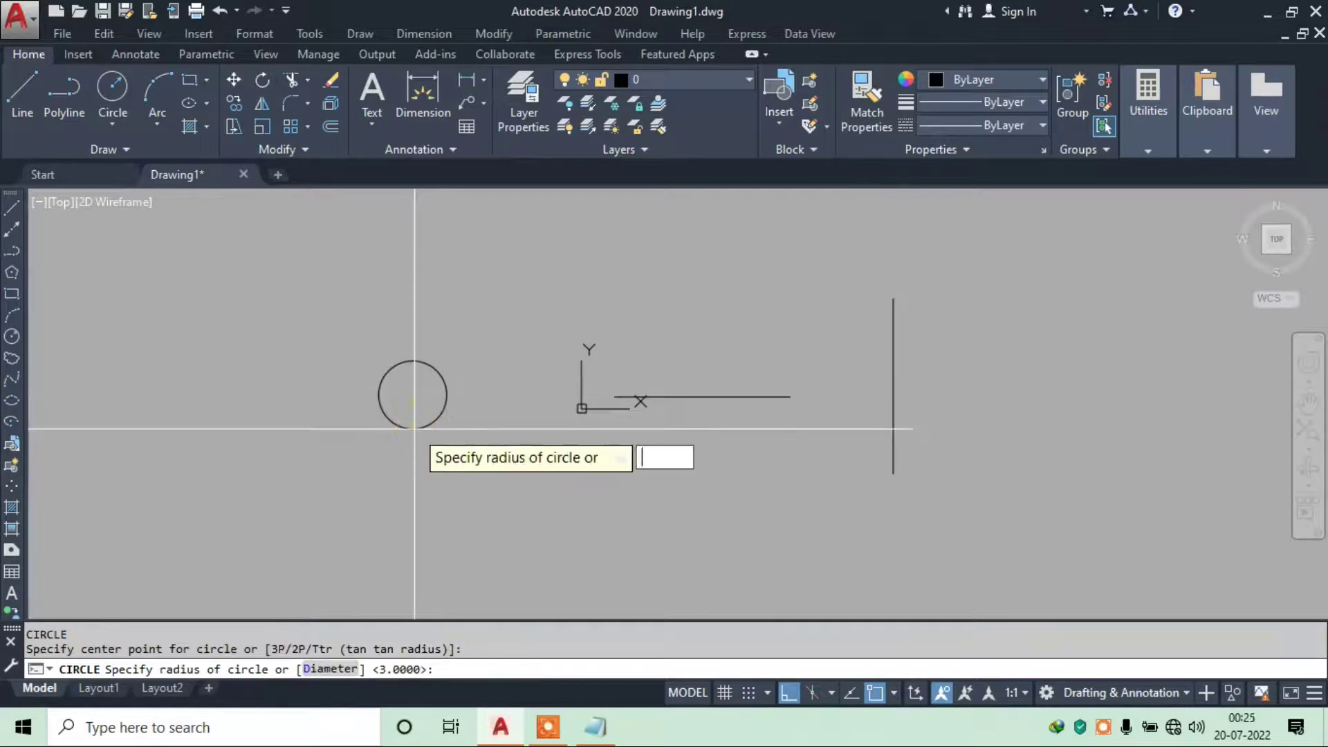
text(50)
key(Return)
Add a 150.0 METER dimension above the horizontal line, then open Dimension Style Manager
click(425, 34)
click(436, 86)
scroll(685, 398, up, 2)
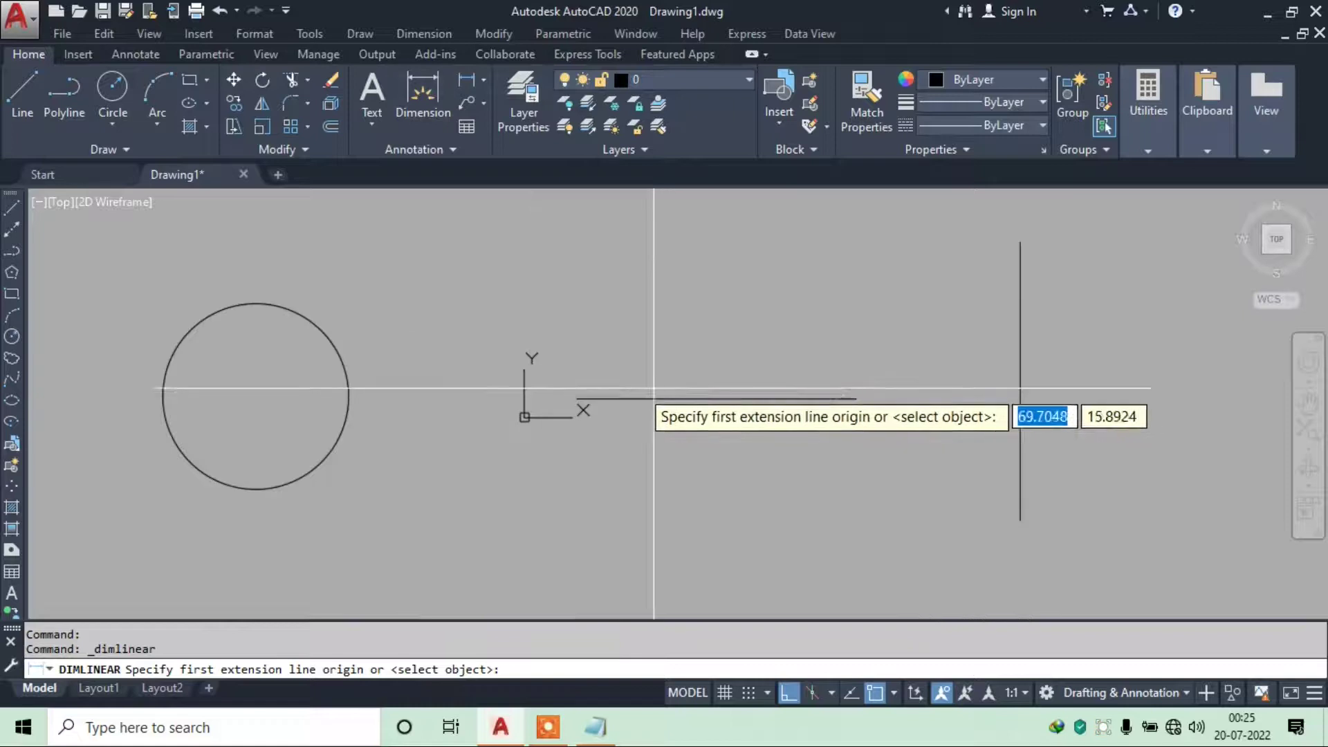
click(577, 398)
click(854, 398)
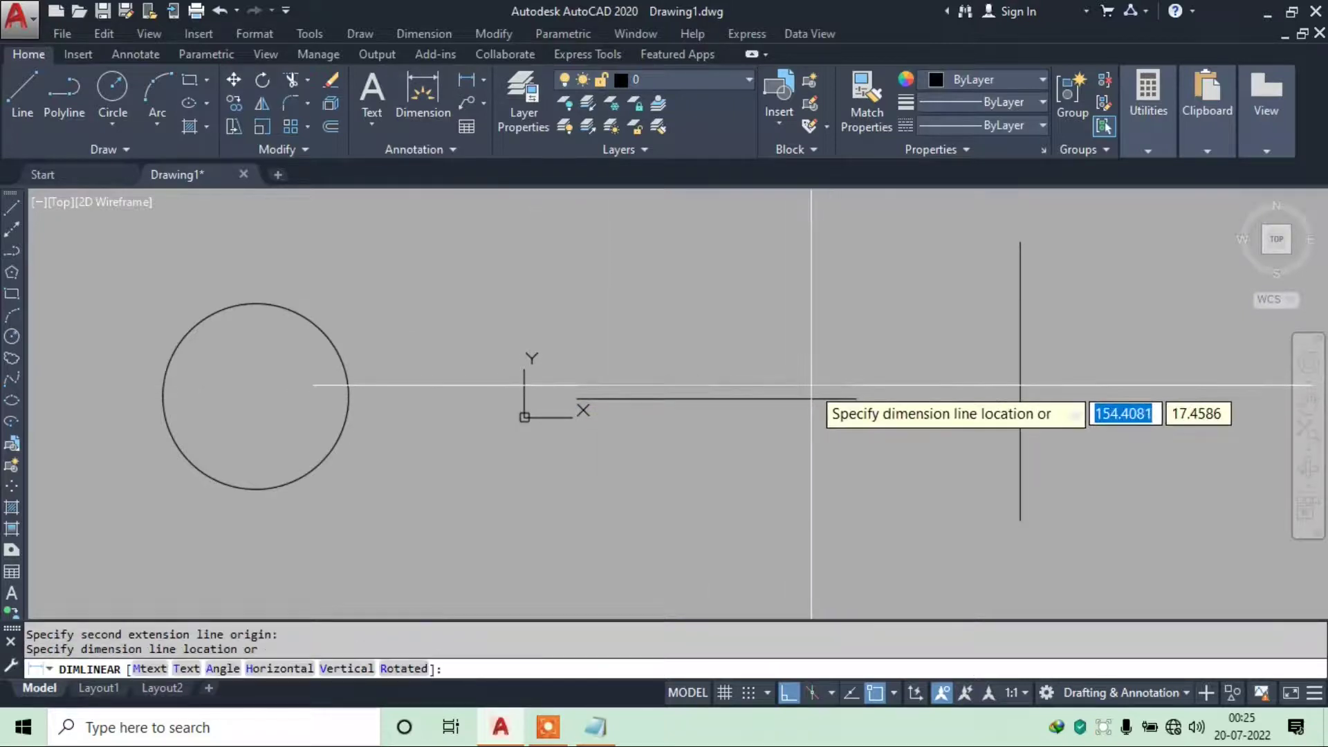
click(721, 392)
scroll(720, 393, up, 5)
scroll(721, 393, up, 3)
scroll(691, 374, up, 3)
scroll(684, 341, down, 2)
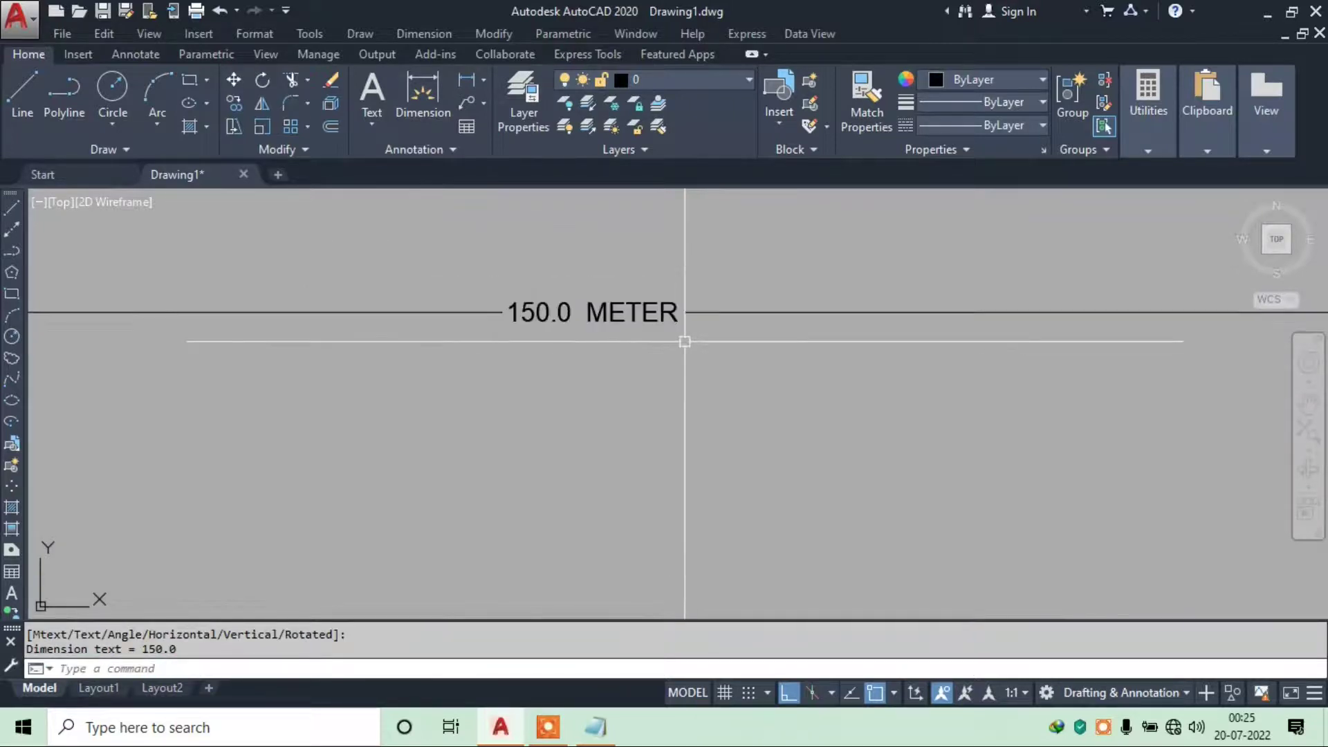
scroll(685, 341, down, 4)
scroll(659, 422, up, 2)
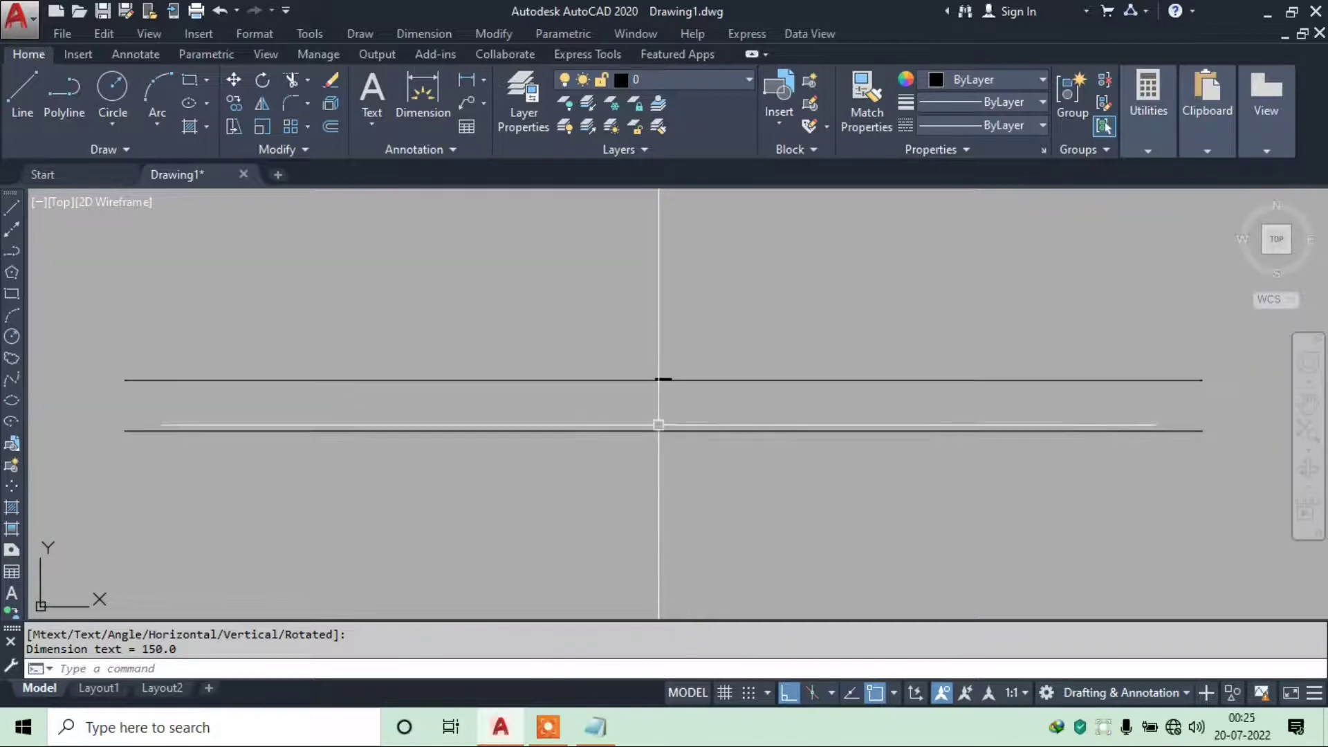
scroll(82, 390, up, 2)
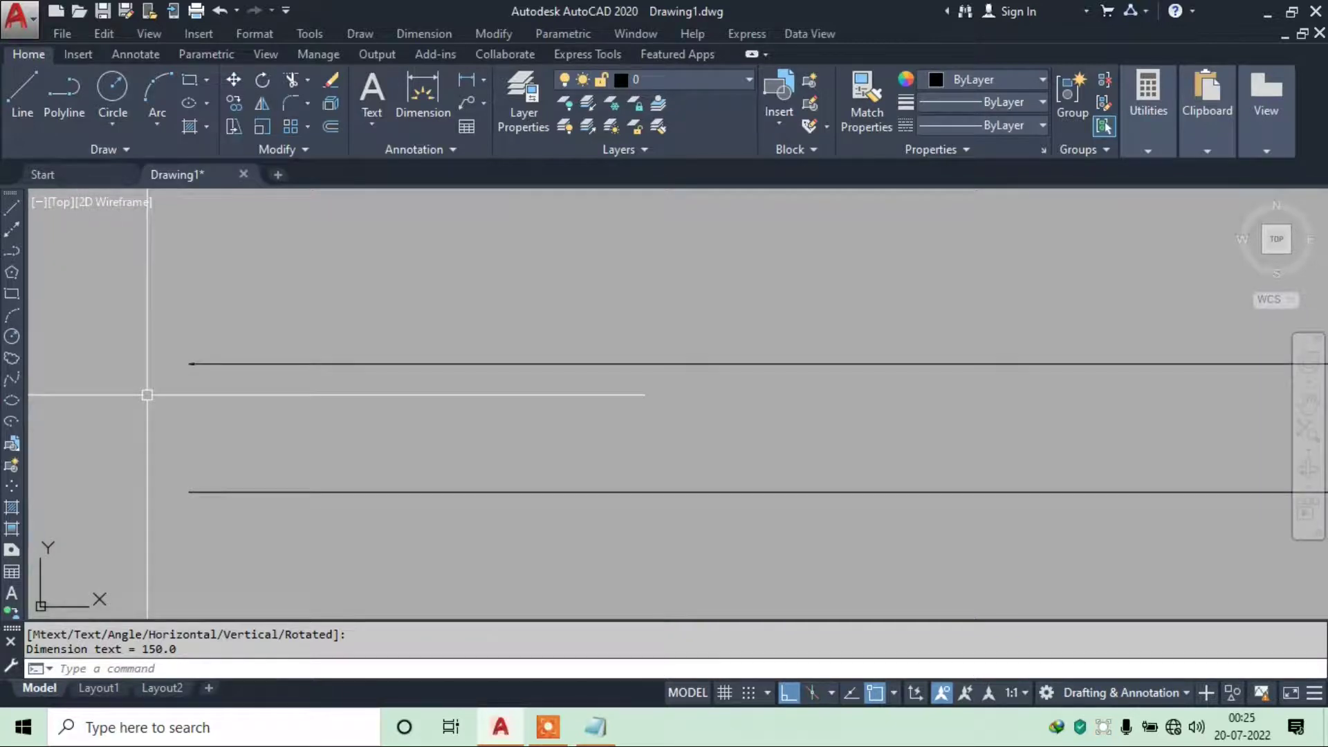
scroll(166, 387, down, 2)
scroll(197, 386, down, 4)
scroll(528, 380, up, 1)
scroll(614, 351, up, 6)
scroll(614, 351, up, 3)
text(D)
key(Return)
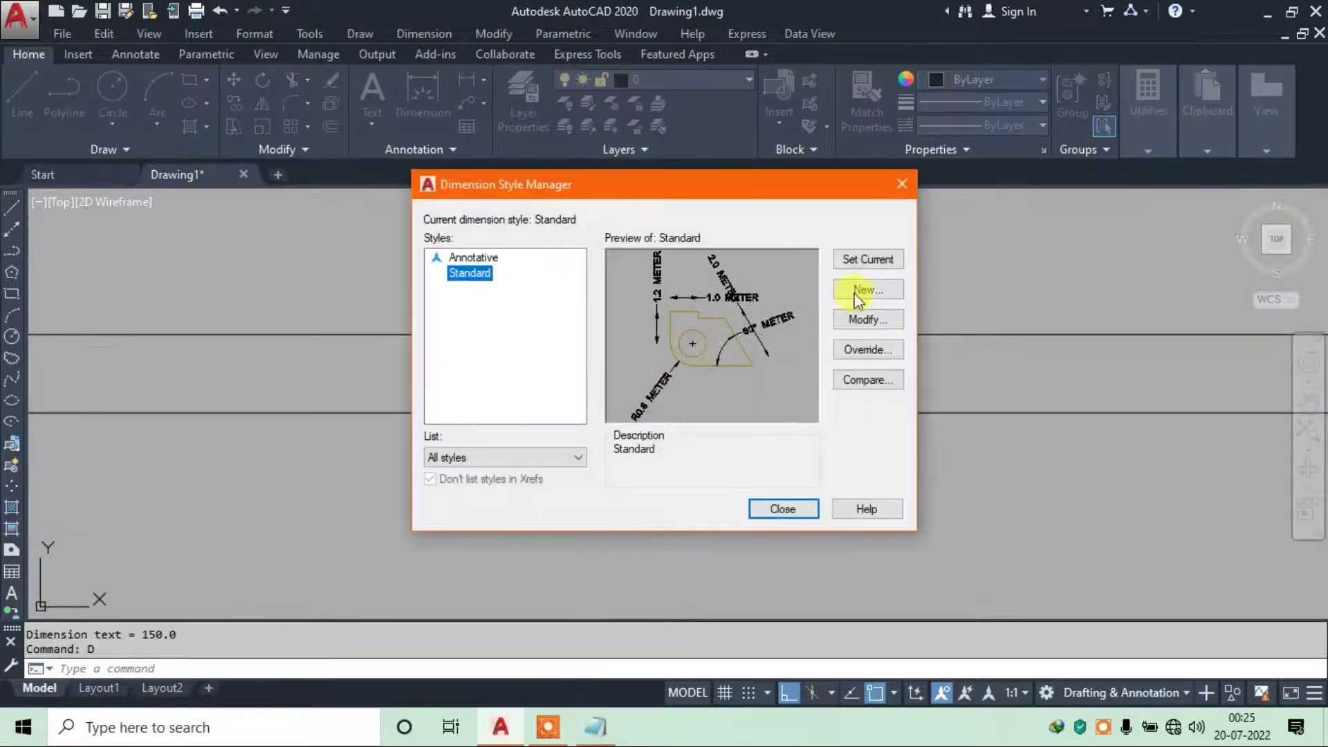
Give the Standard dimension style a CENTIMETER suffix, text height 20 and arrow size 20
click(857, 316)
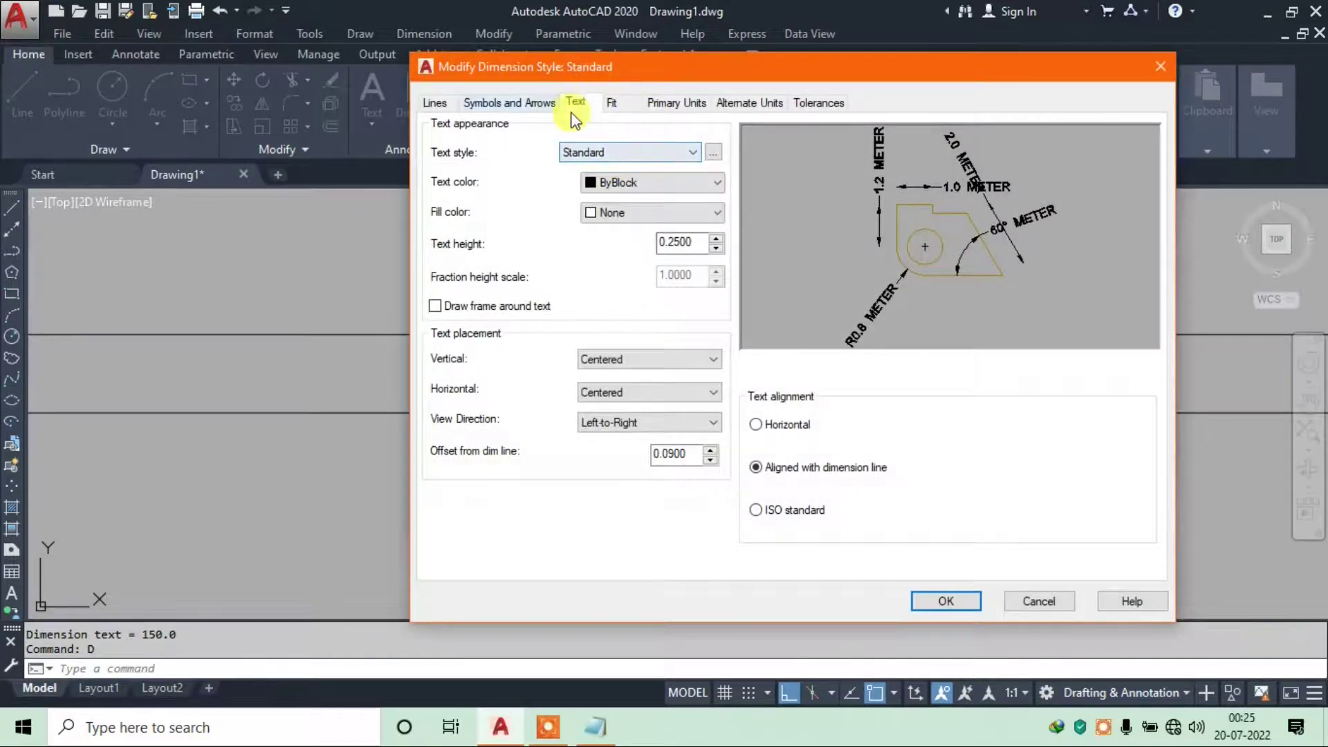
click(653, 102)
double_click(572, 305)
text(CENTI)
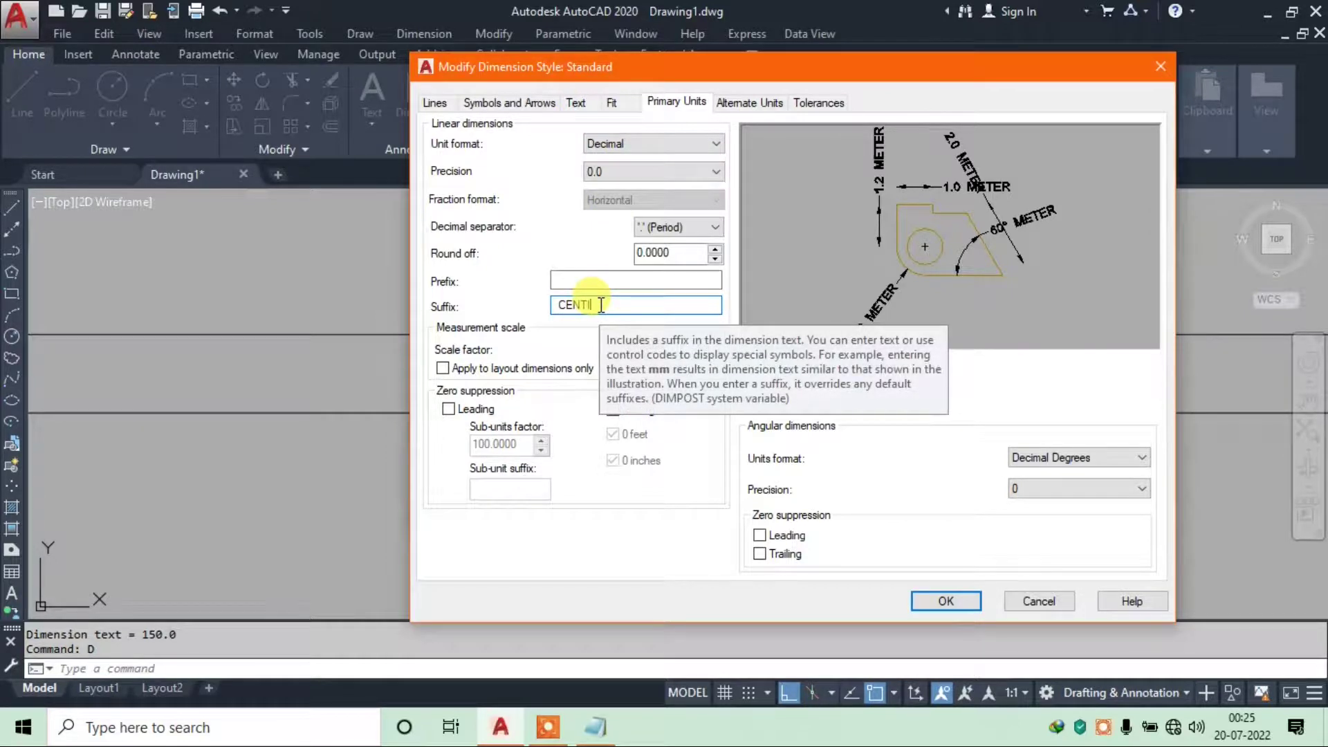
text(METER)
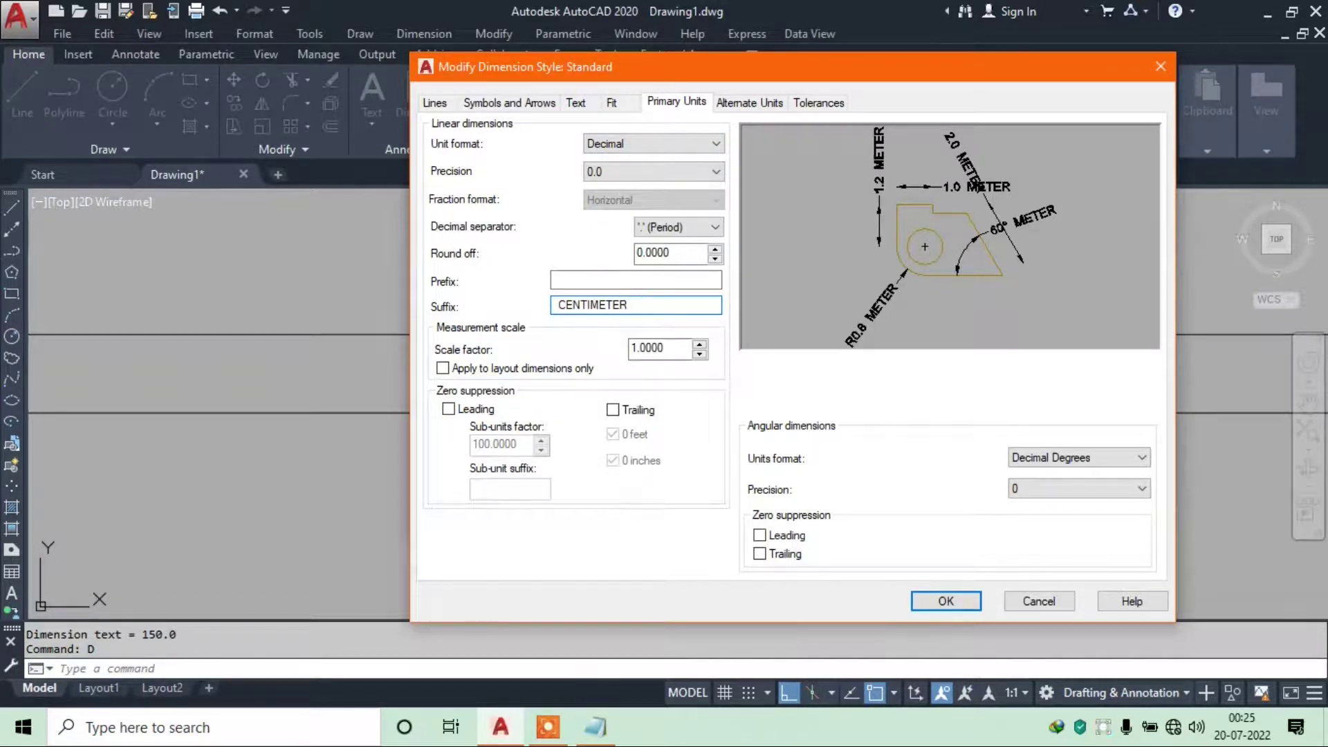
click(574, 103)
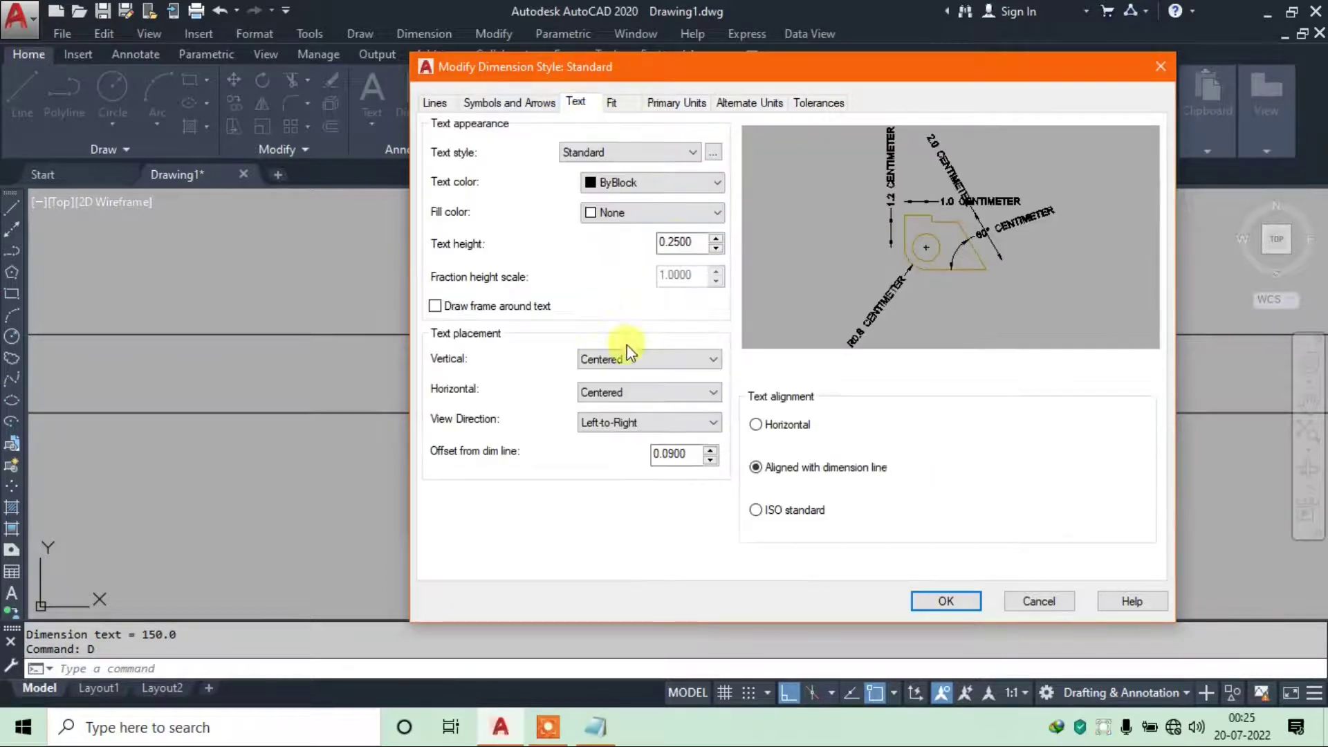
drag(695, 239, 621, 254)
text(10.0000)
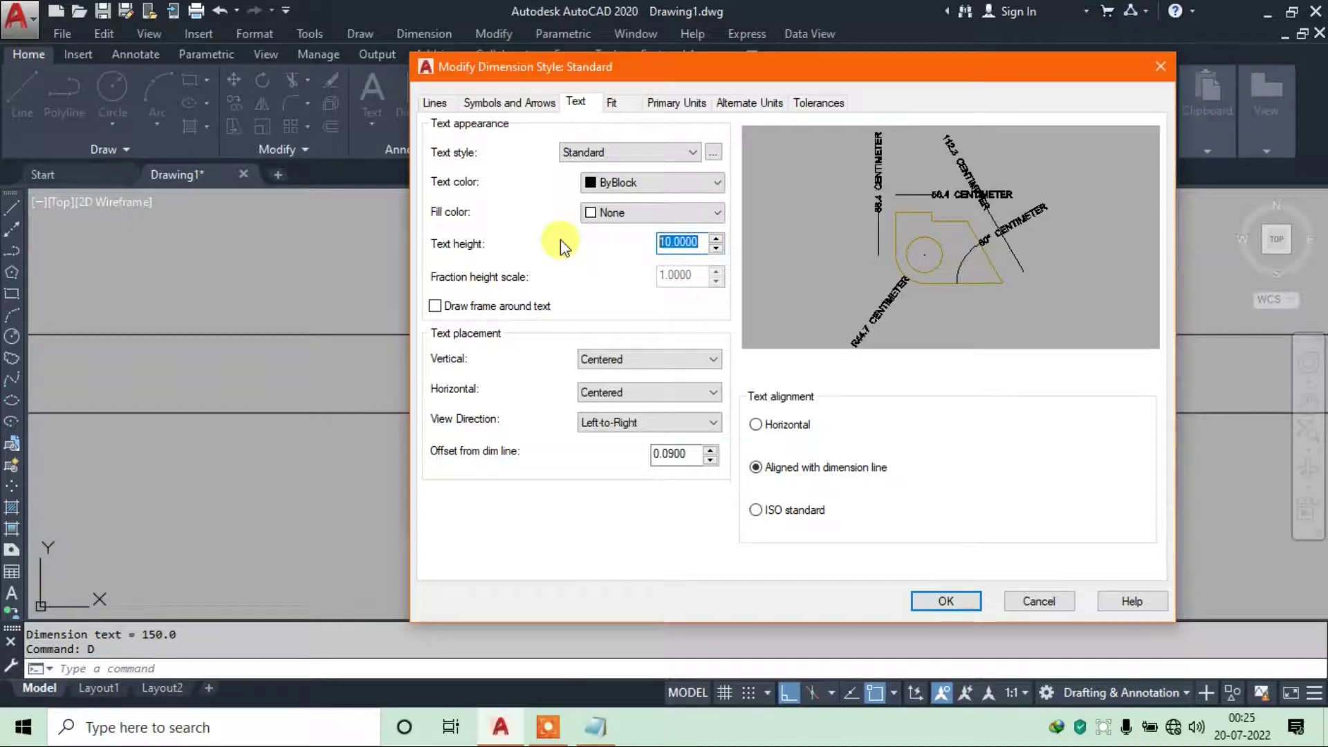
text(20)
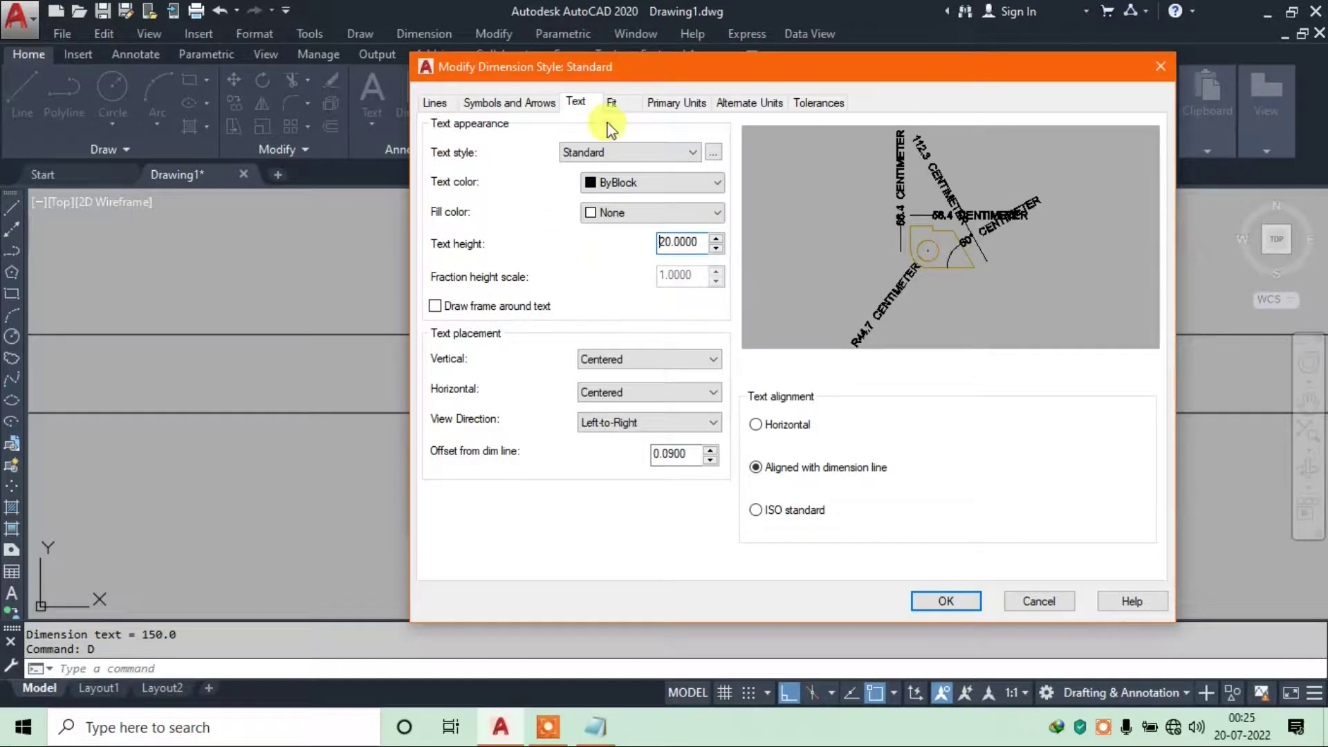
click(525, 104)
drag(475, 297, 408, 303)
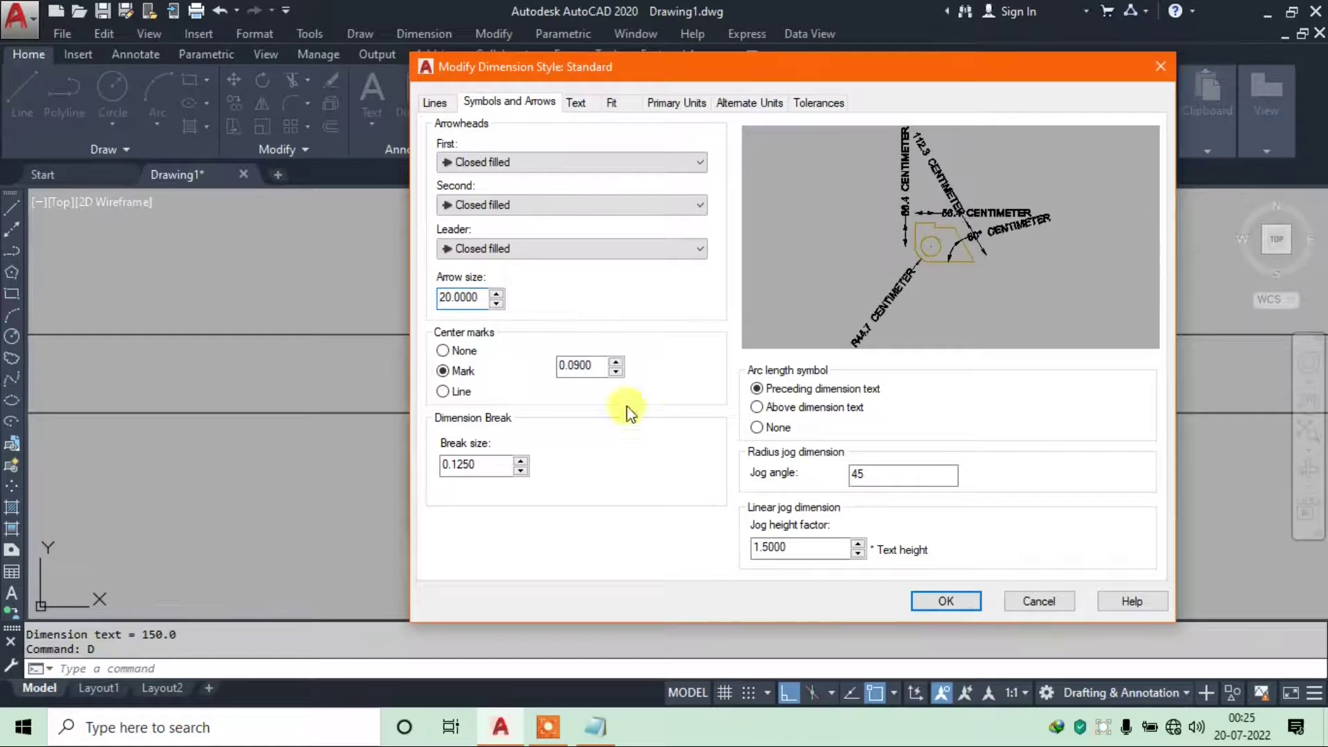
click(973, 597)
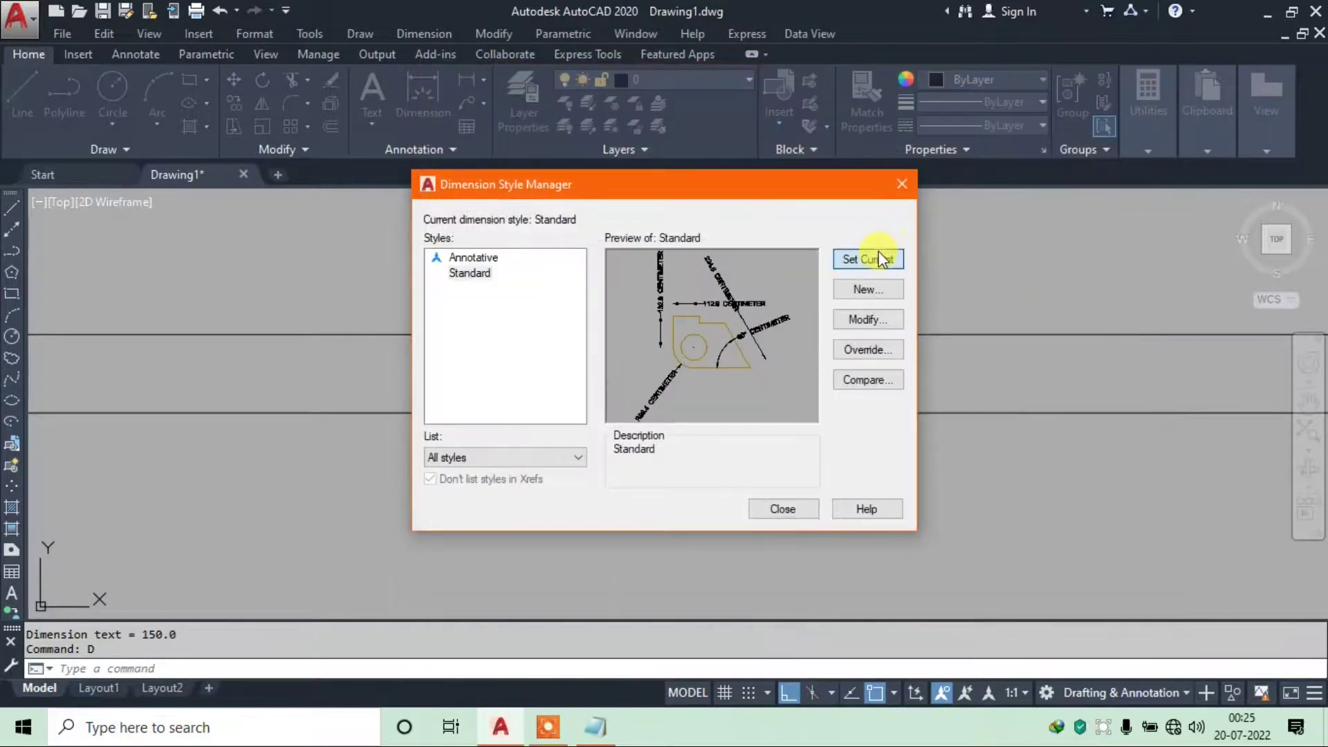
click(789, 509)
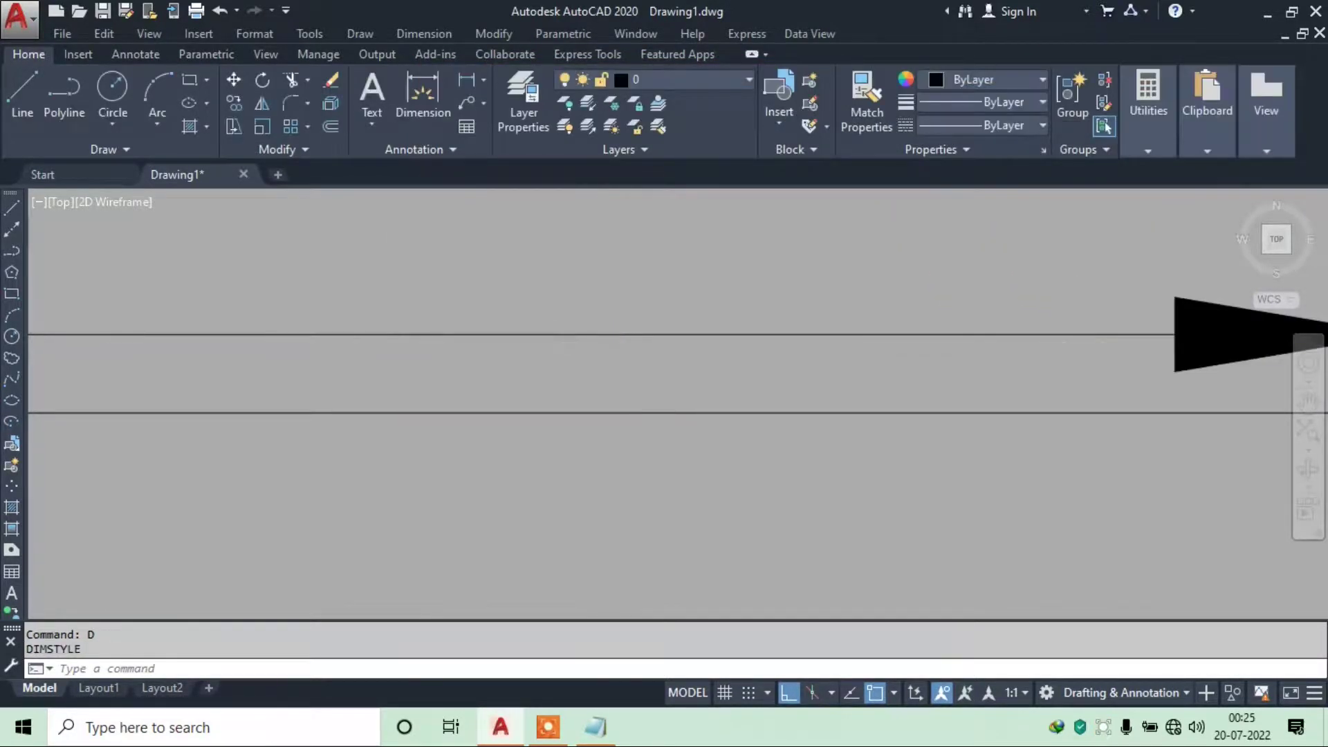
Reduce the Standard style's text height to 10 and arrow size to 12
text(D)
key(Return)
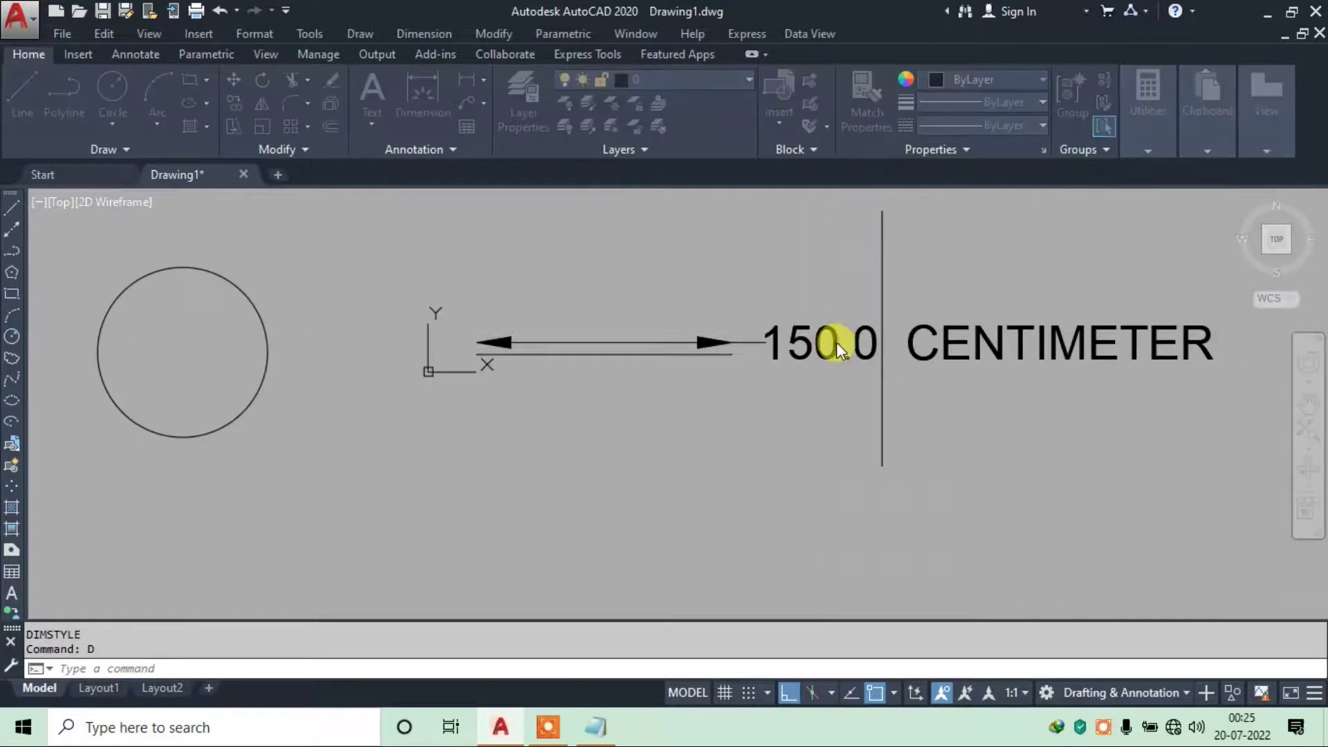
drag(690, 175, 406, 147)
click(581, 294)
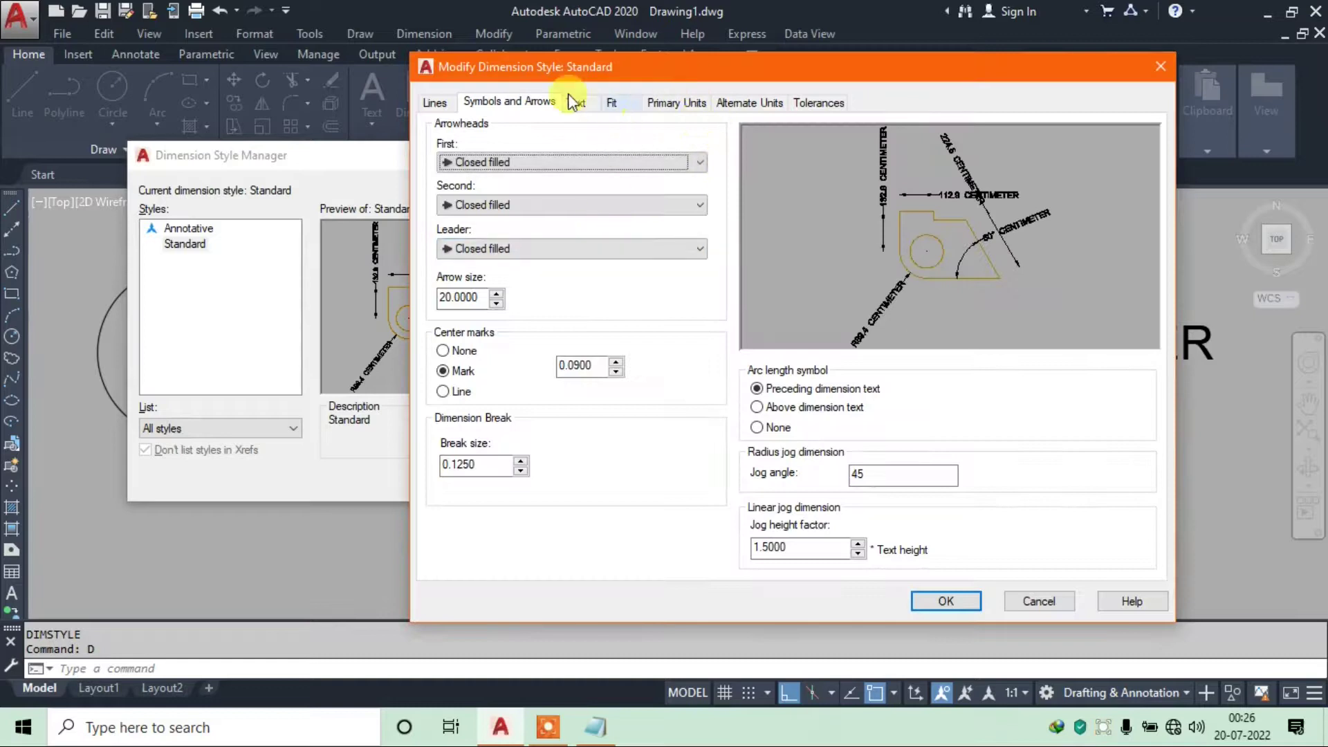
click(578, 103)
double_click(678, 242)
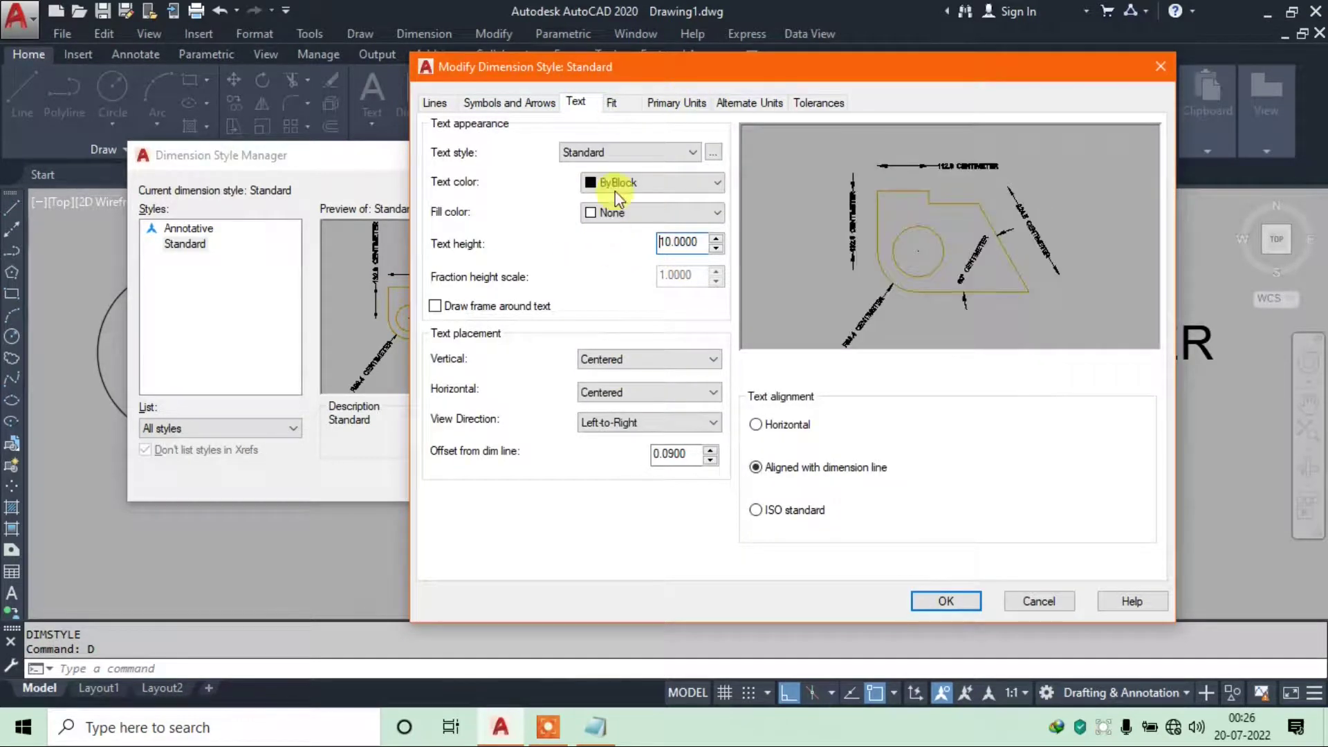
click(546, 108)
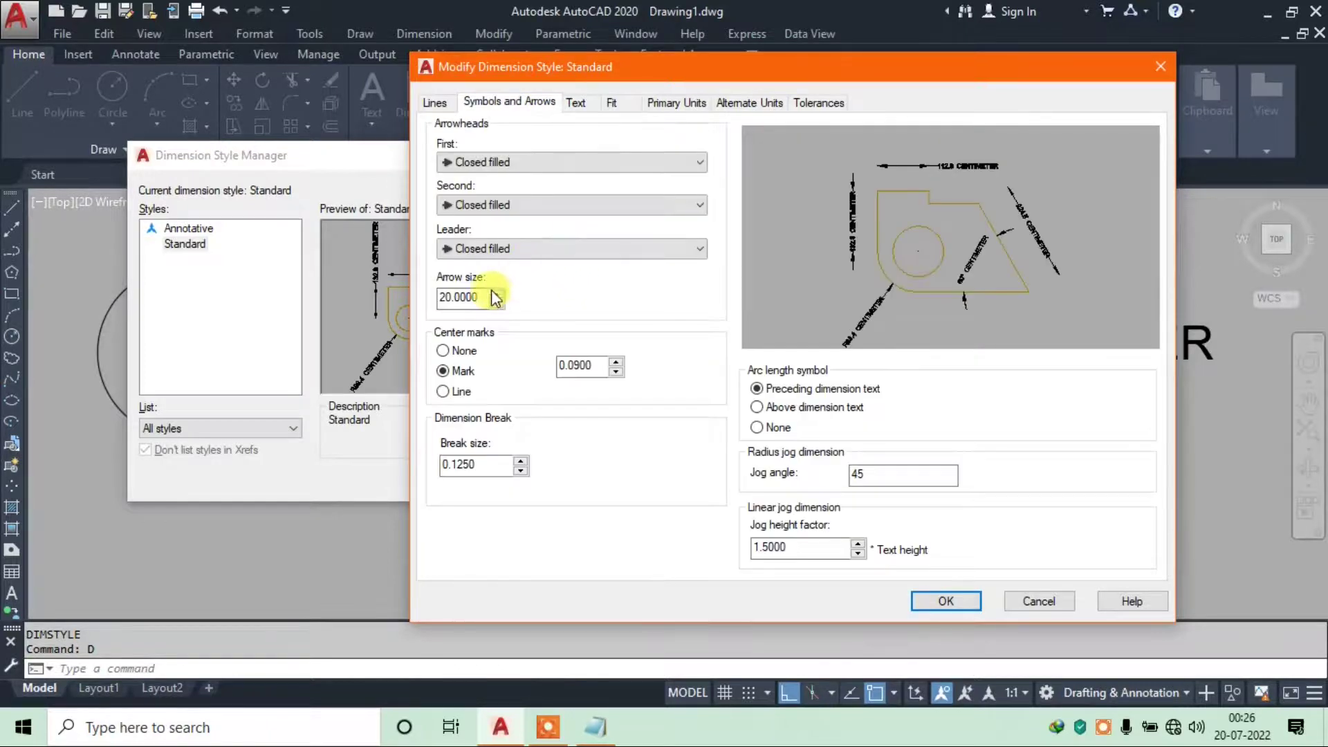
drag(495, 297, 411, 290)
text(12.0000)
click(399, 294)
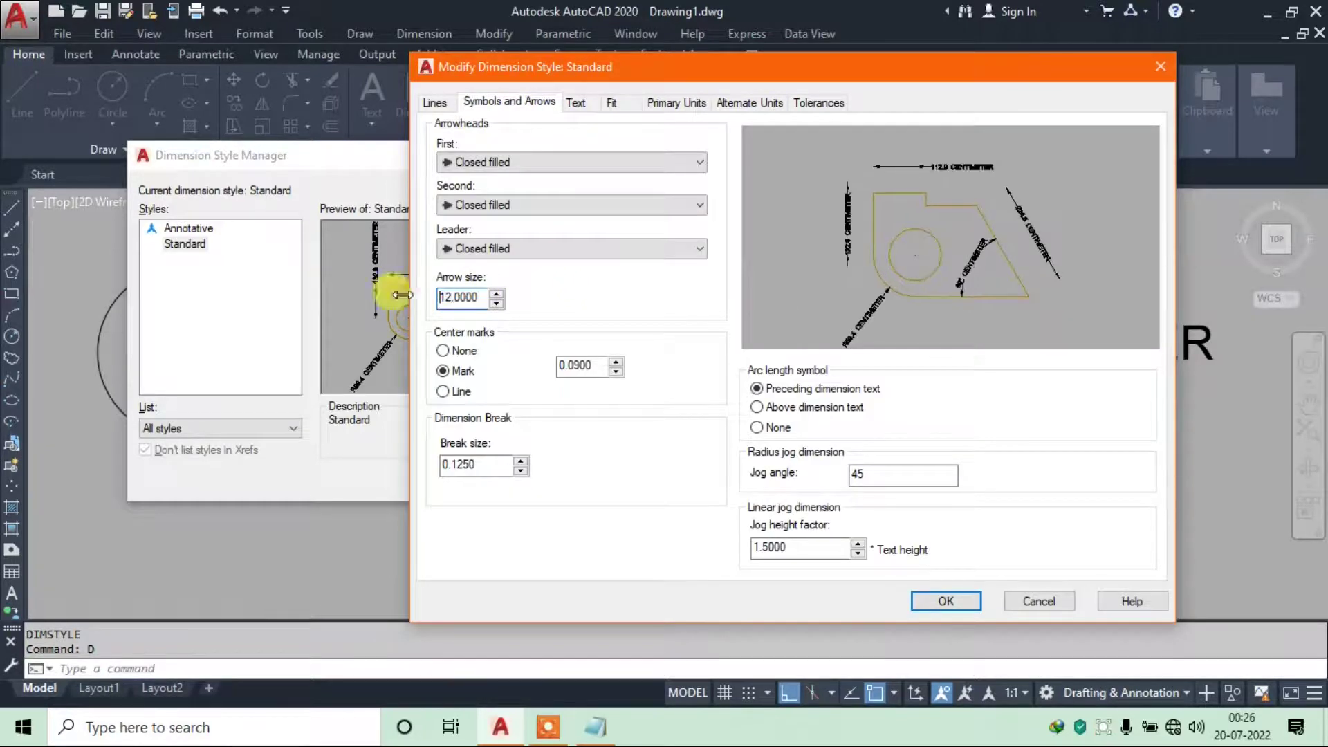
click(948, 602)
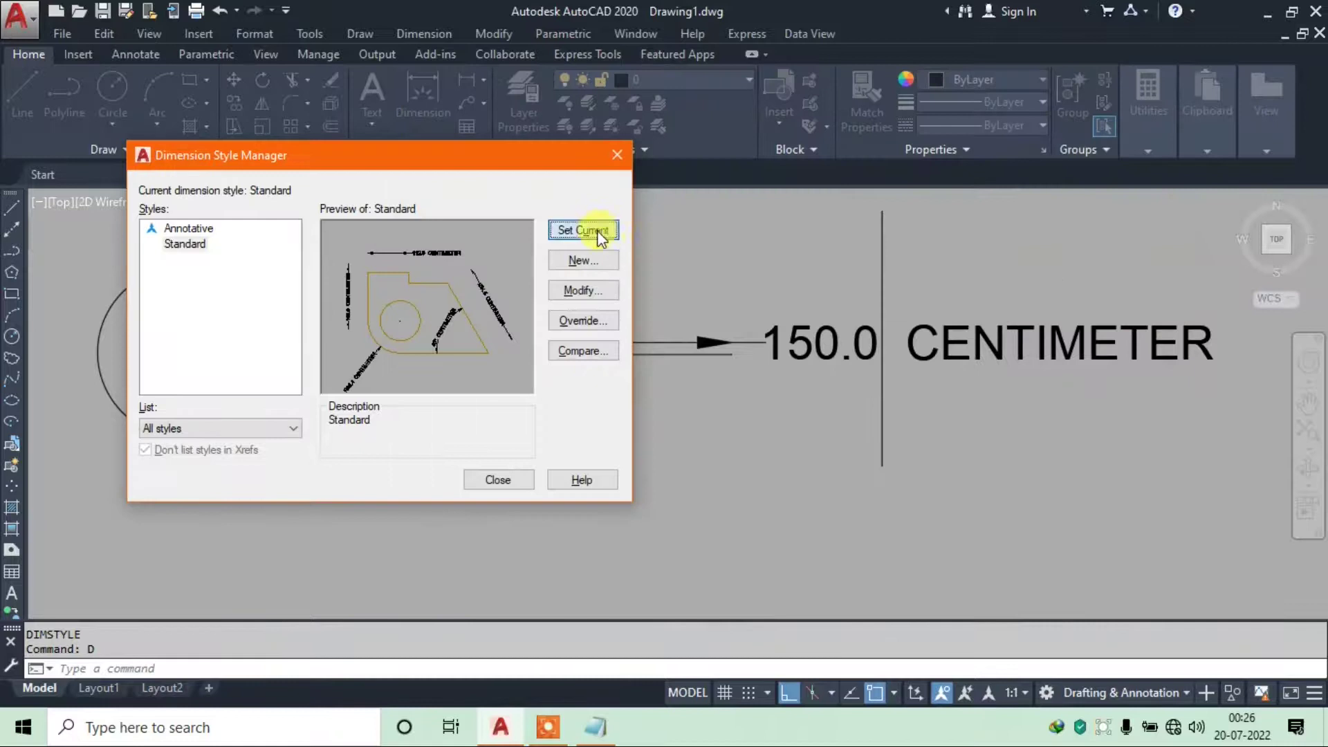
click(497, 480)
scroll(592, 373, up, 5)
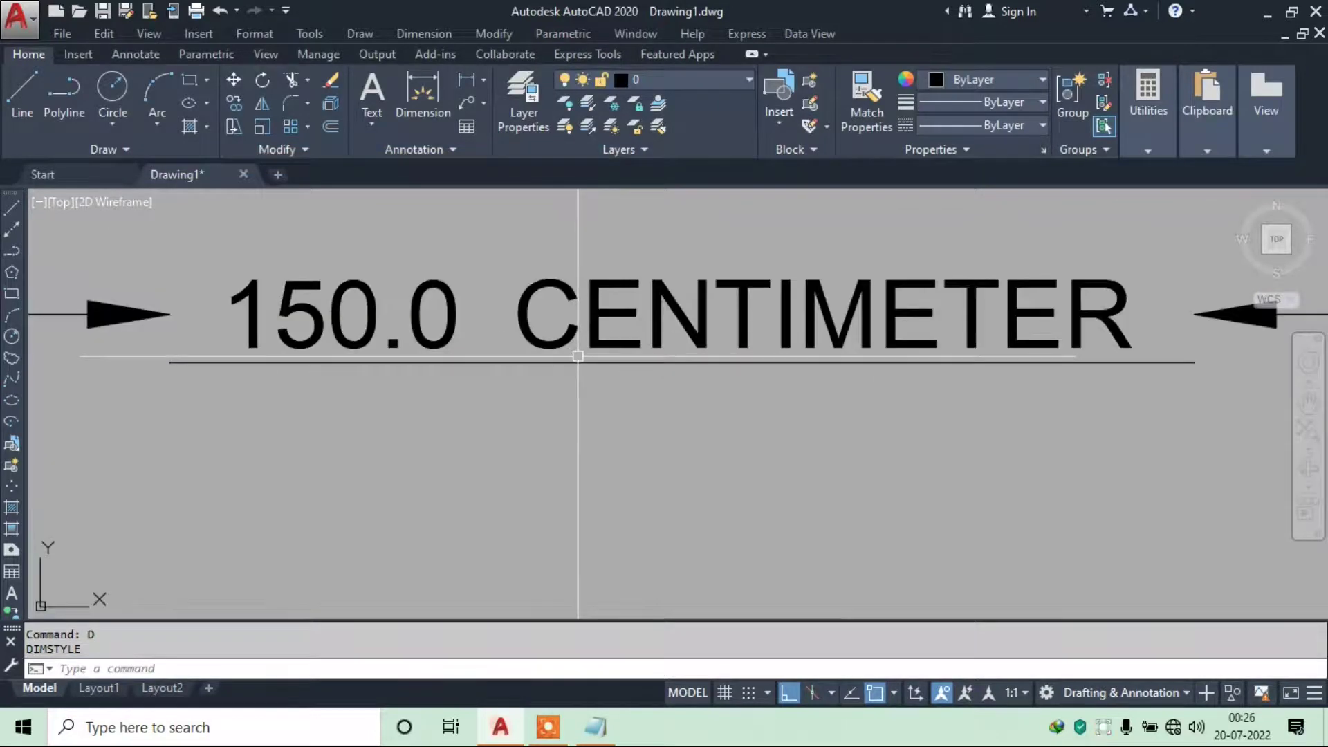
Change the Standard style's text height and arrow size both to 7
scroll(593, 357, down, 5)
text(D)
key(Return)
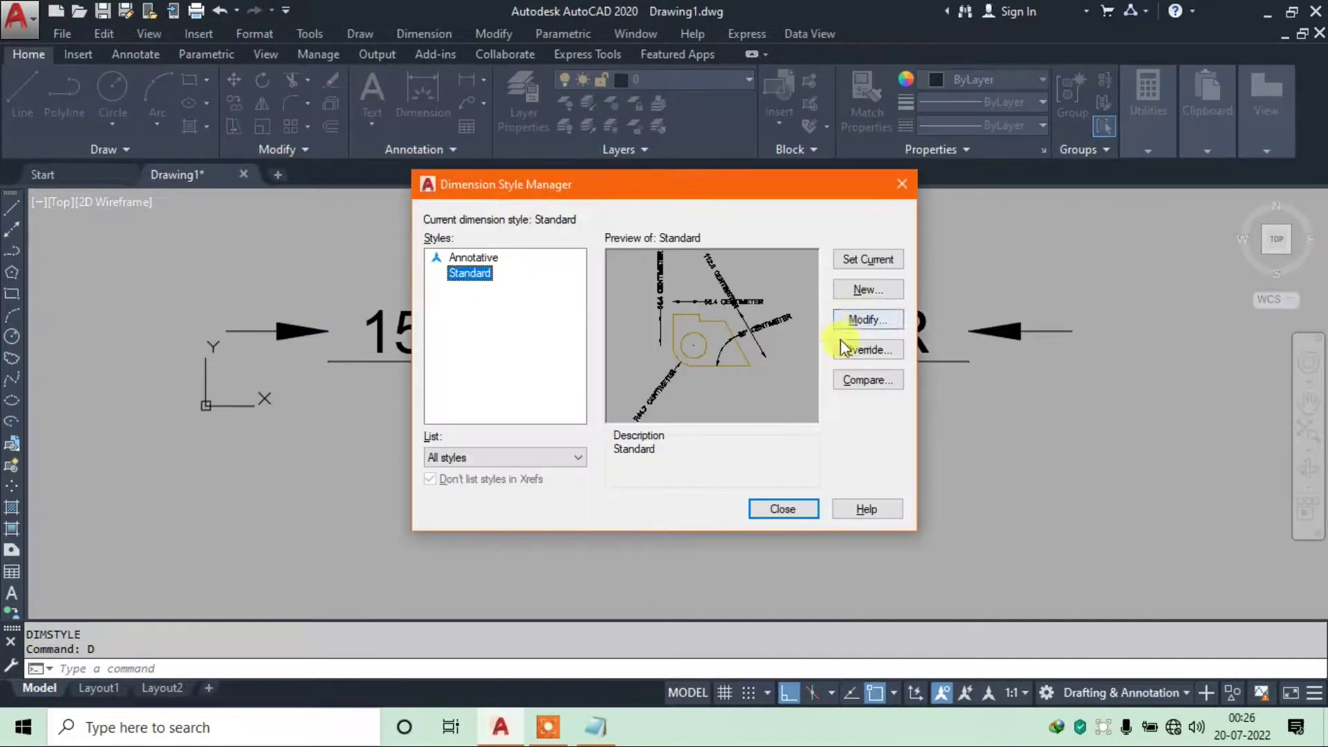
click(857, 322)
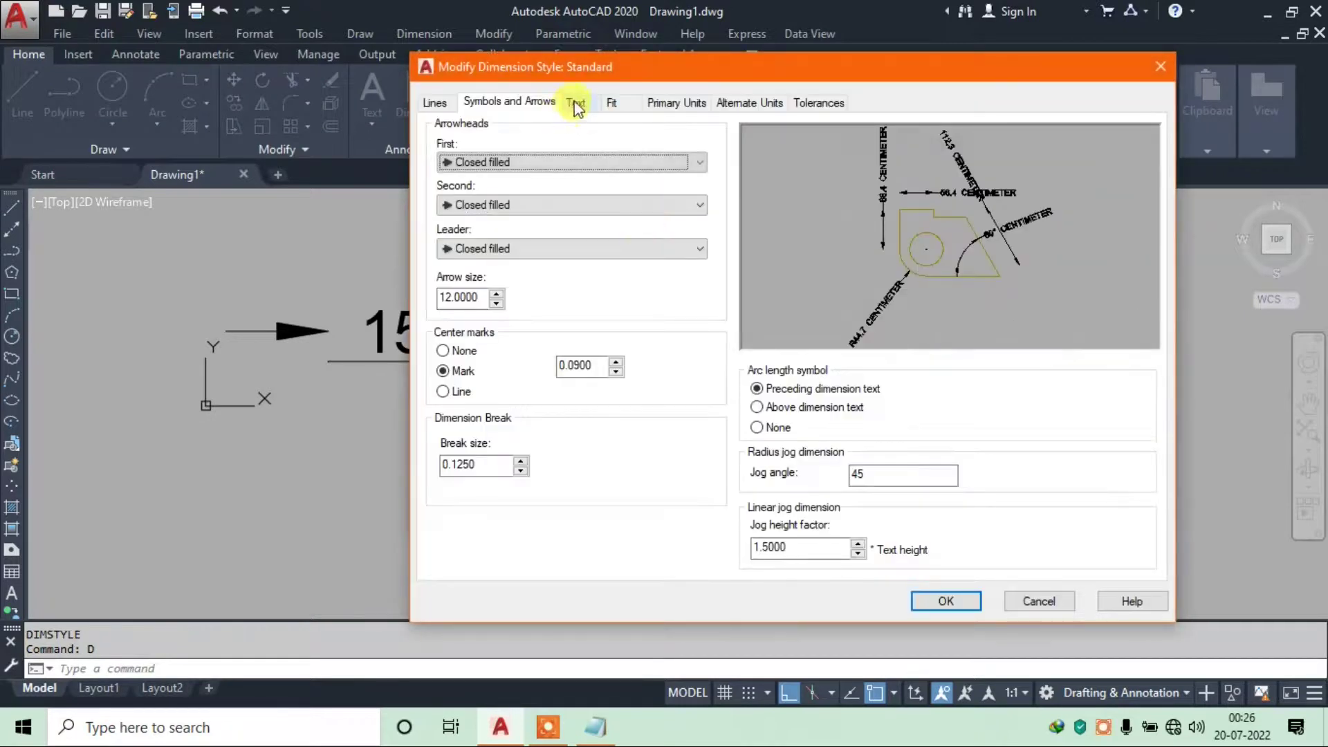
click(575, 101)
double_click(681, 242)
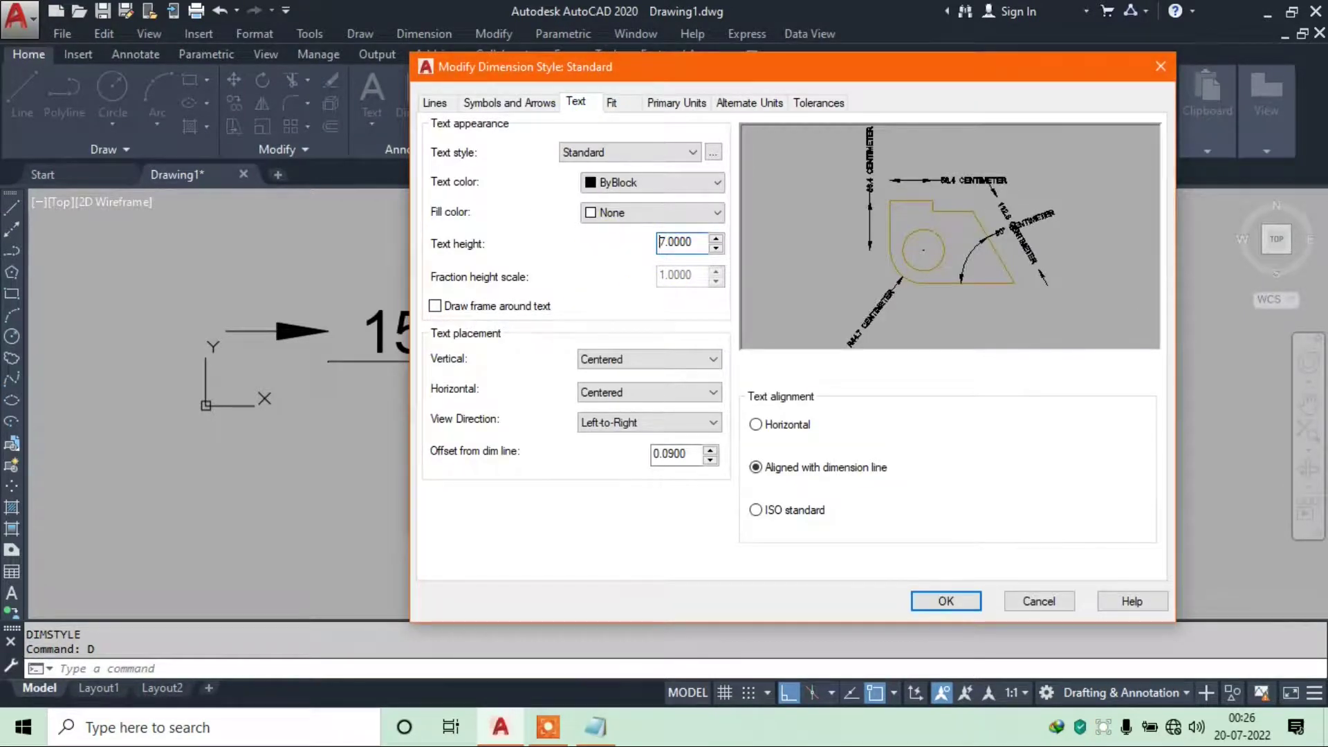
click(509, 102)
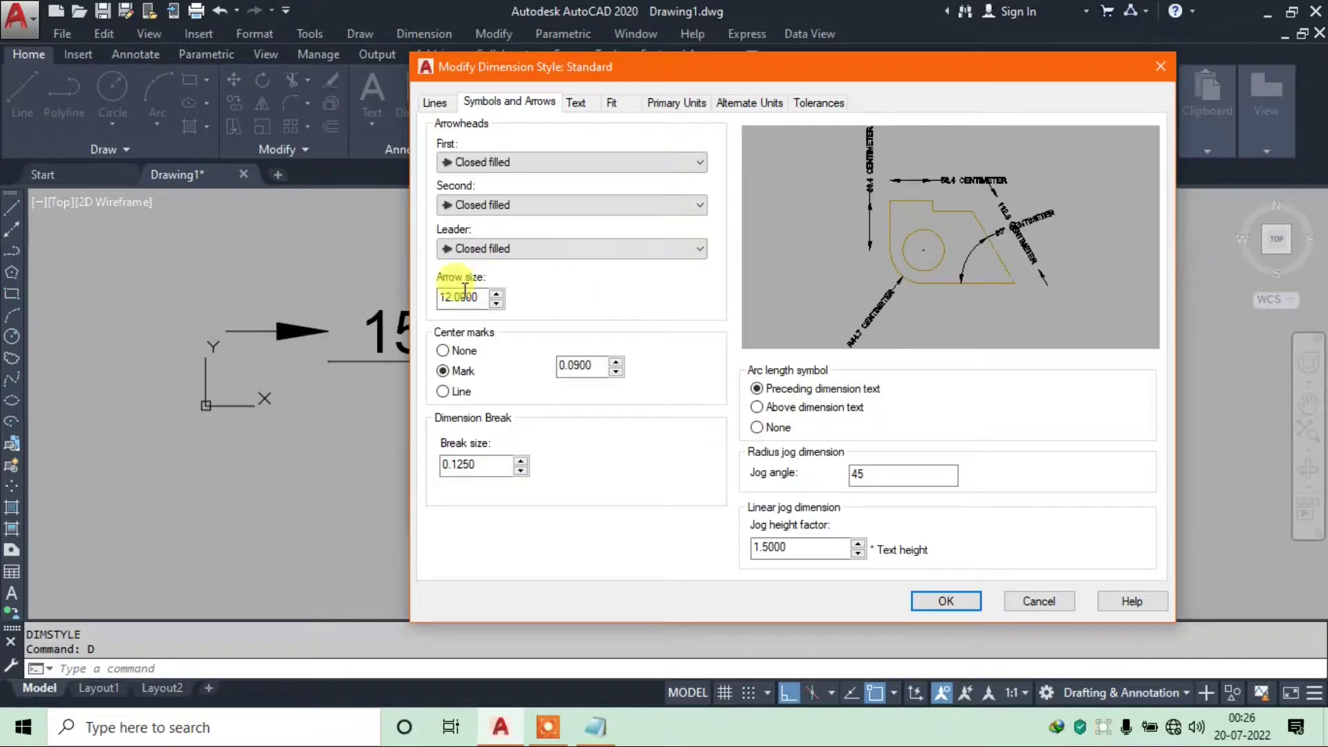
double_click(470, 296)
text(7)
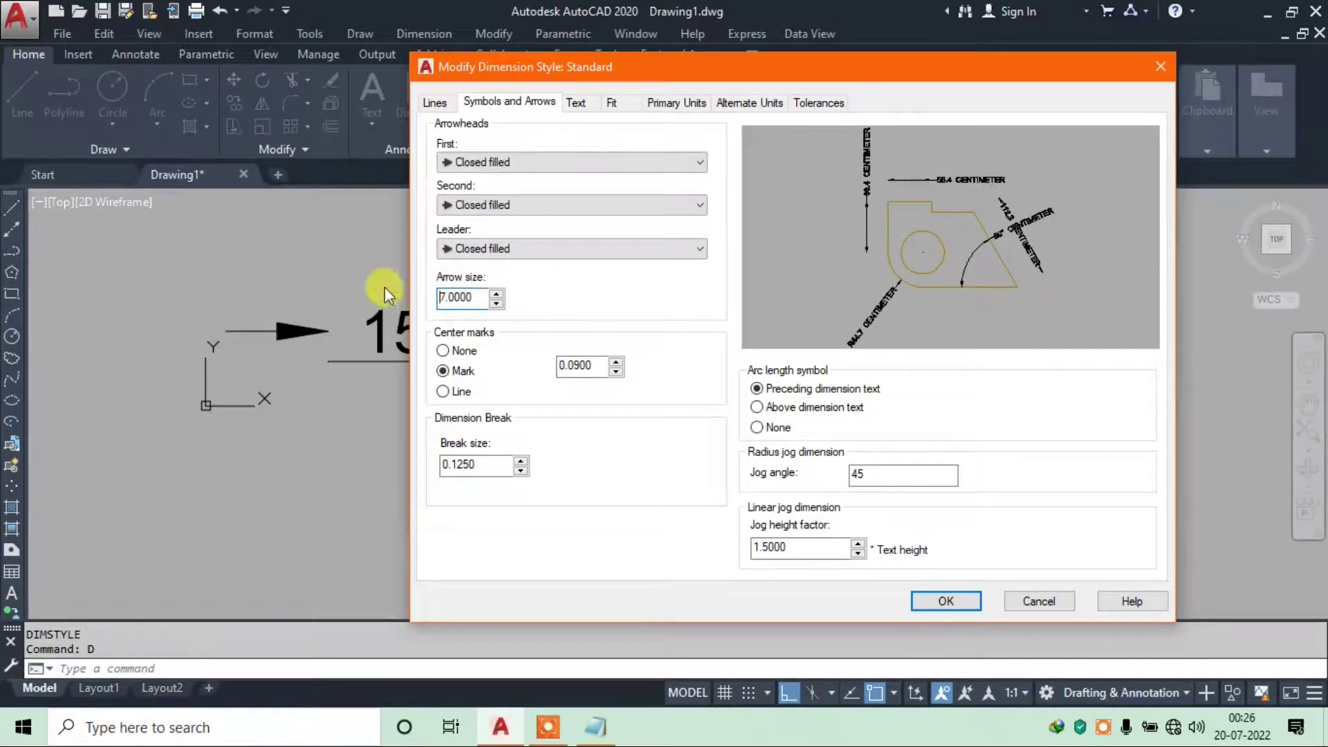
click(941, 601)
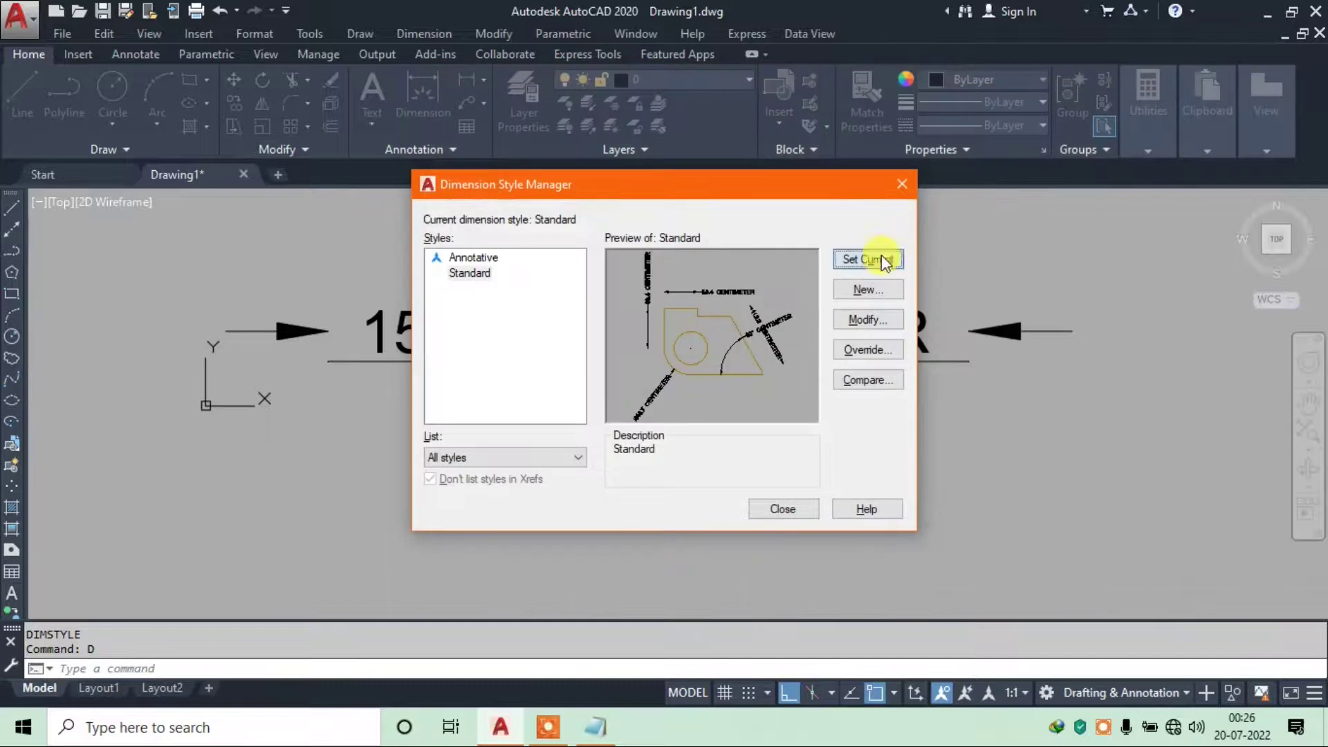
click(773, 503)
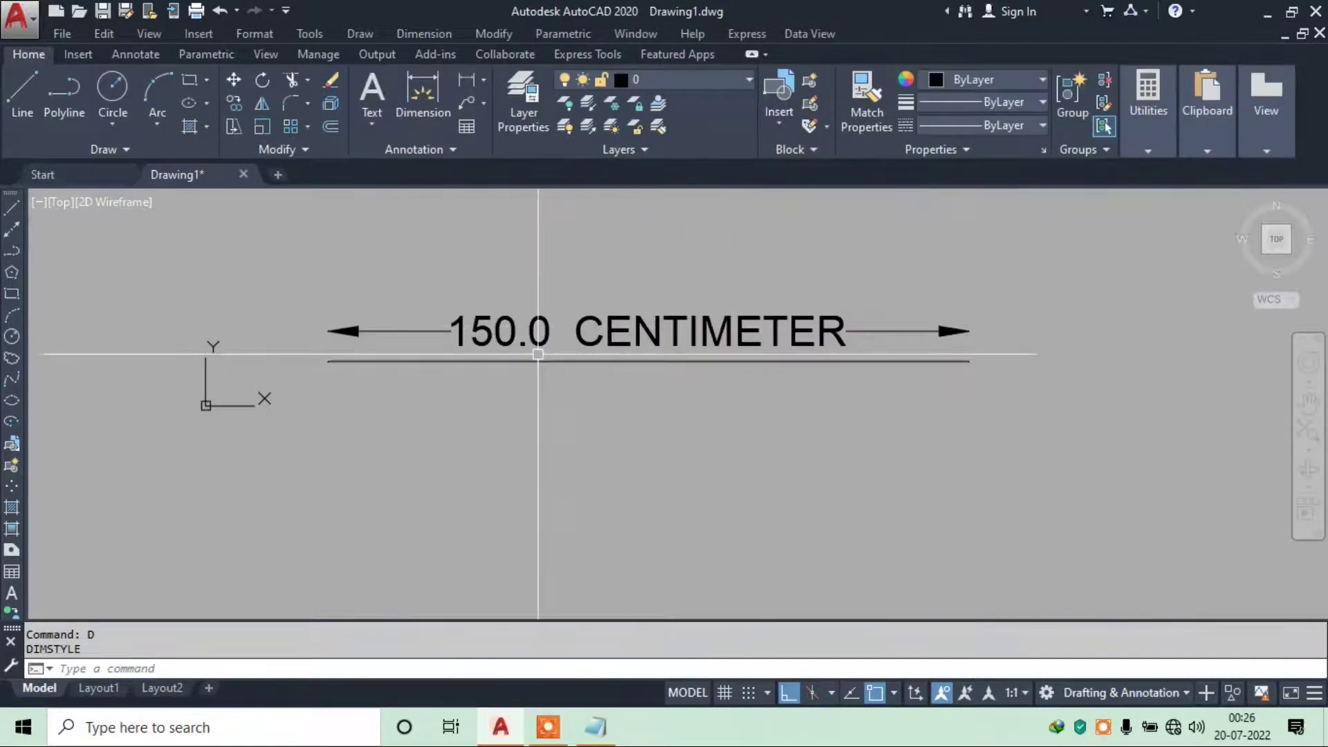
Add a 150.0 CENTIMETER linear dimension to the vertical line
scroll(533, 389, up, 2)
scroll(588, 346, down, 8)
scroll(629, 293, up, 2)
click(424, 33)
click(435, 81)
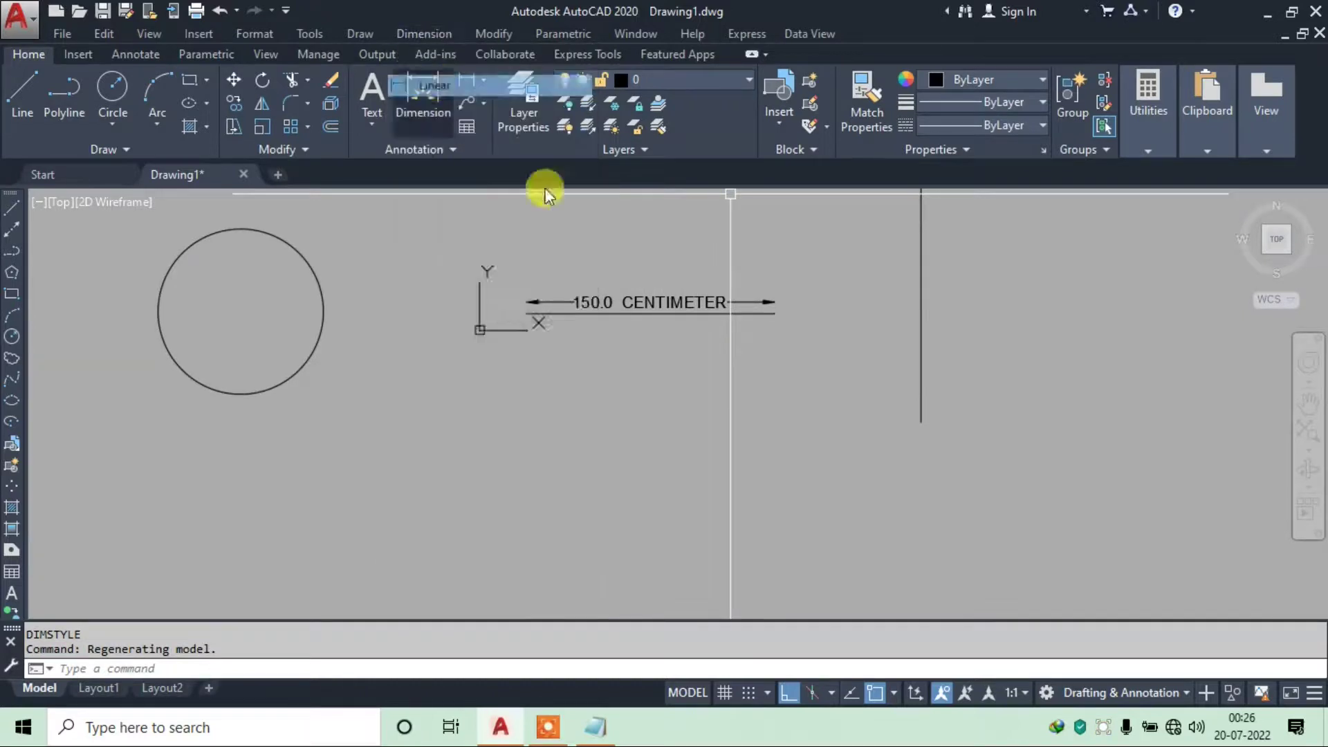
middle_drag(796, 243, 665, 305)
click(789, 235)
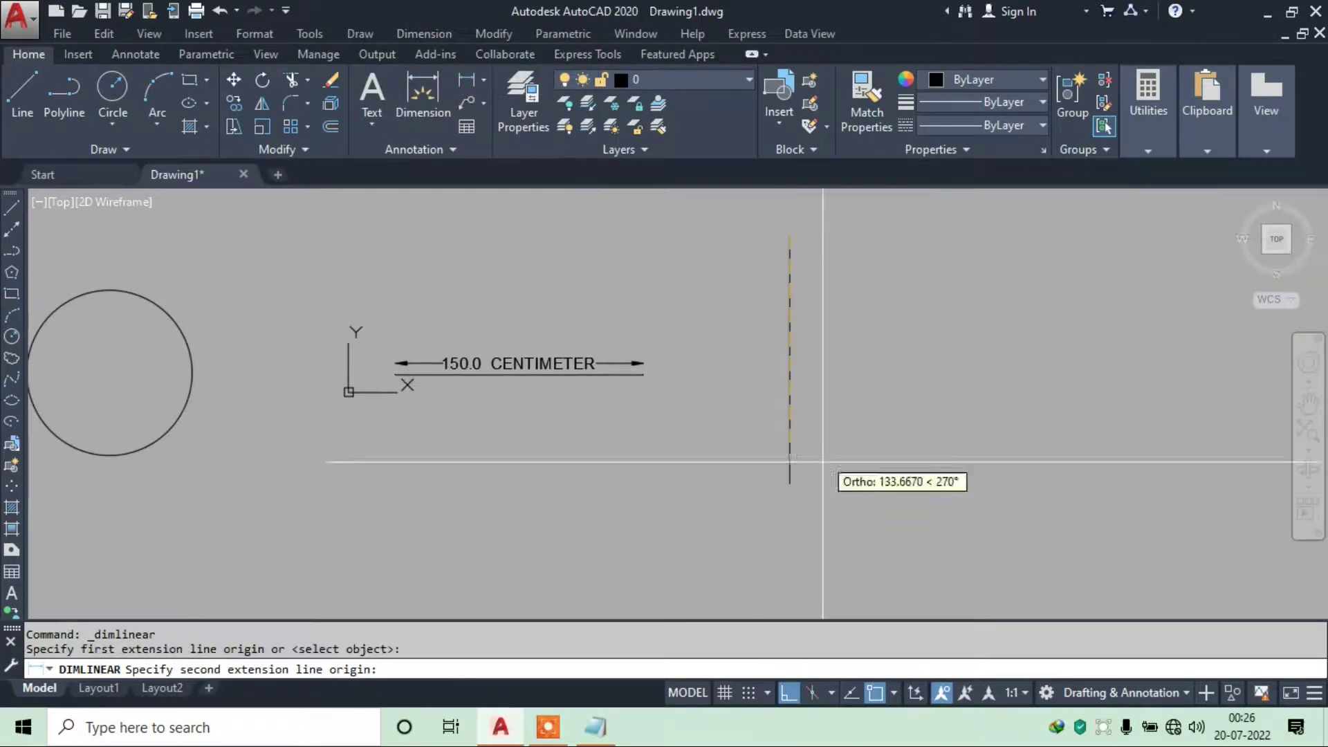
click(789, 483)
click(803, 448)
middle_drag(602, 401, 633, 396)
scroll(620, 379, up, 2)
scroll(602, 350, up, 3)
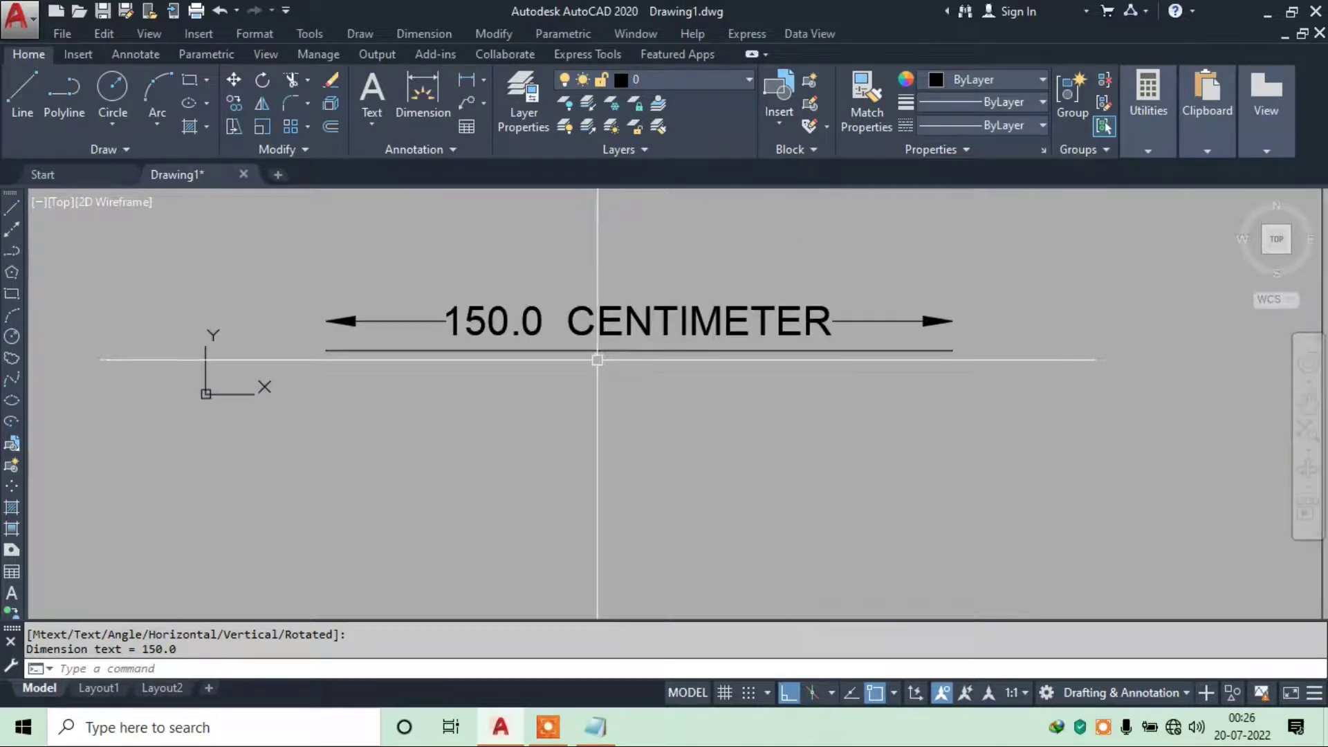
scroll(711, 356, up, 1)
scroll(720, 356, up, 1)
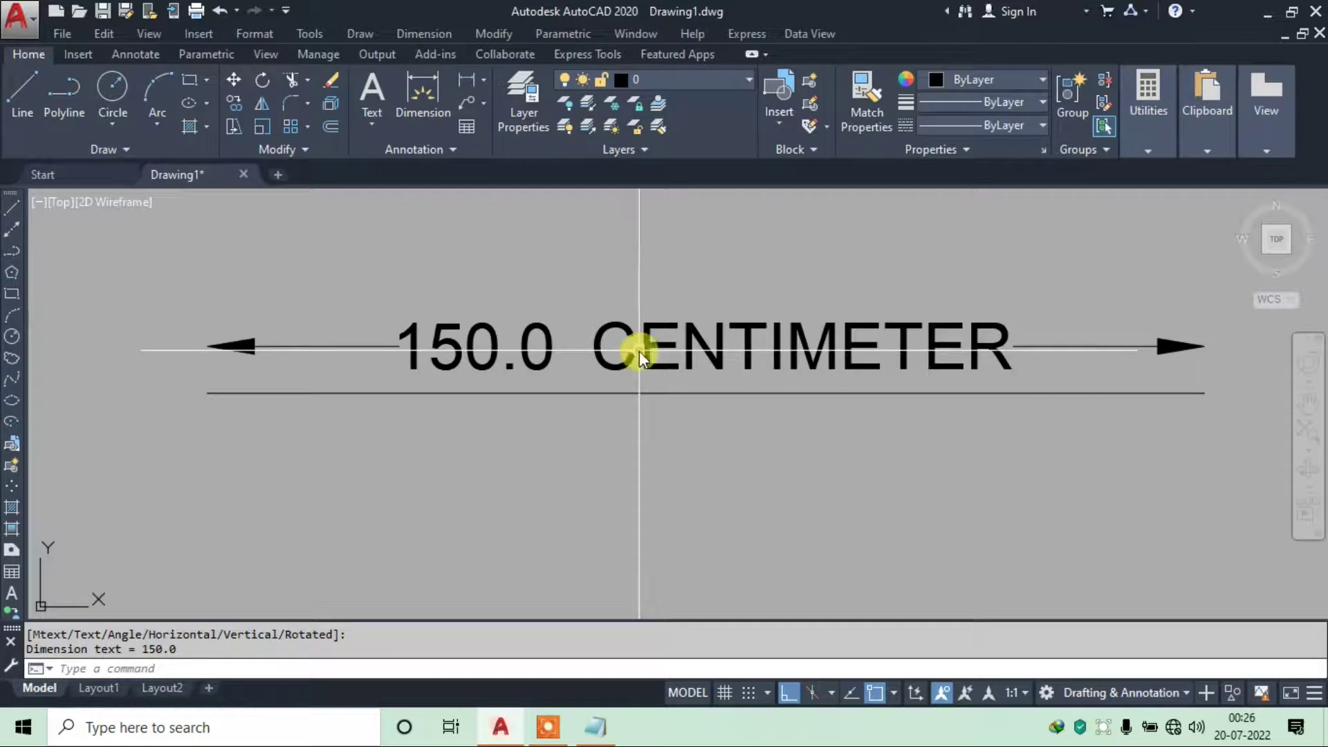
text(d)
key(Return)
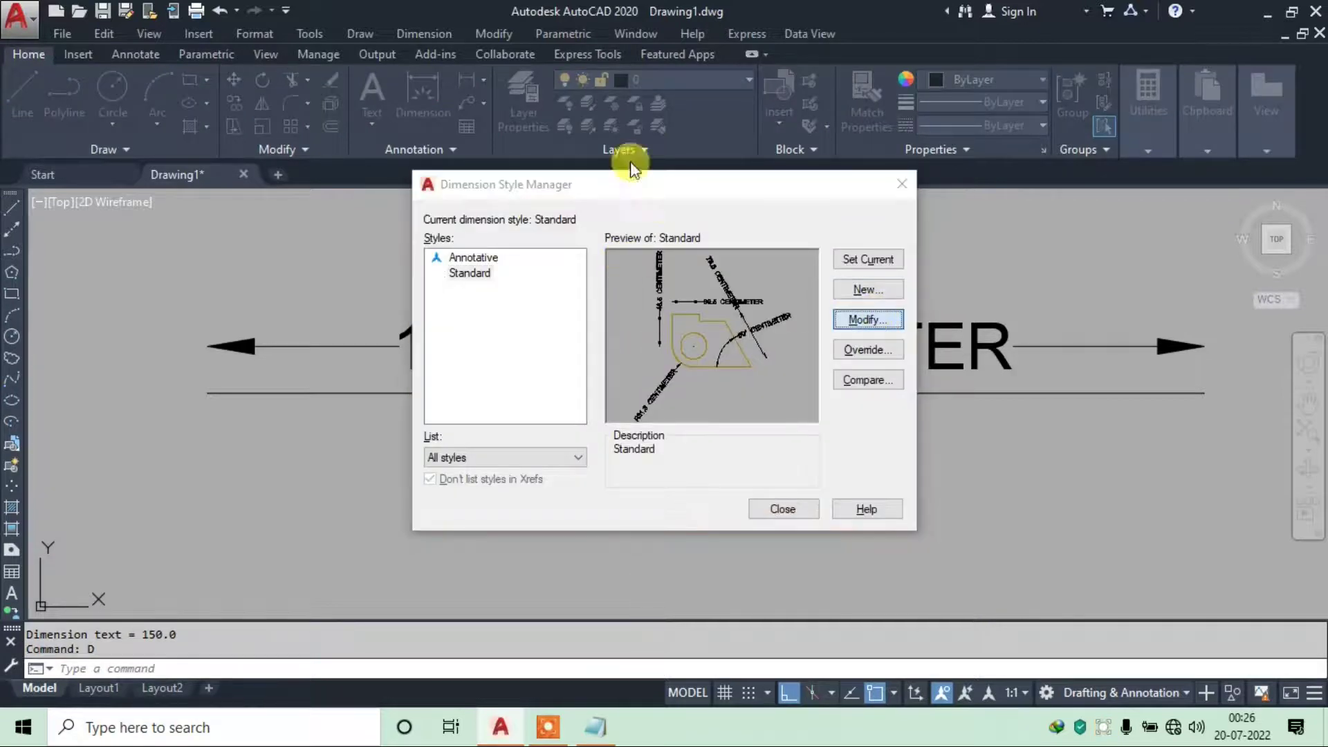
Change the Standard style's dimension suffix from CENTIMETER to MM
key(Return)
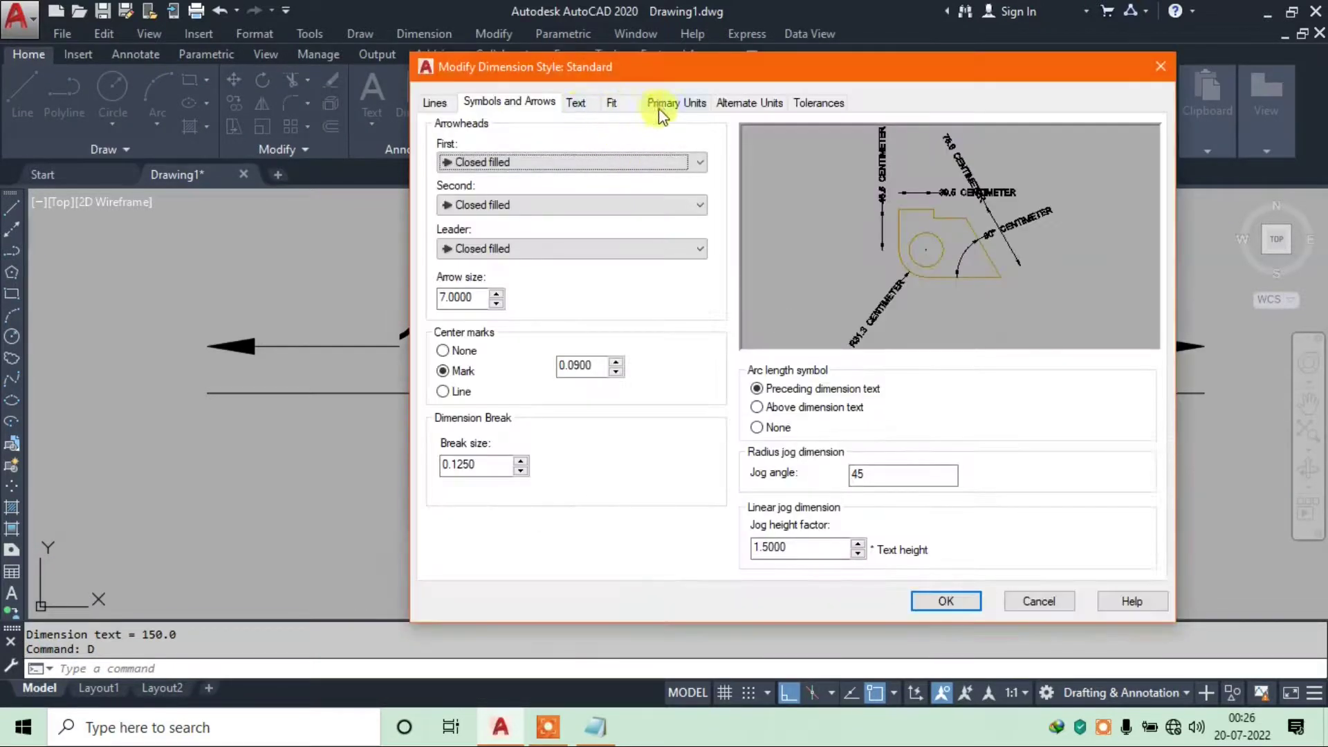
click(650, 104)
drag(637, 302, 595, 305)
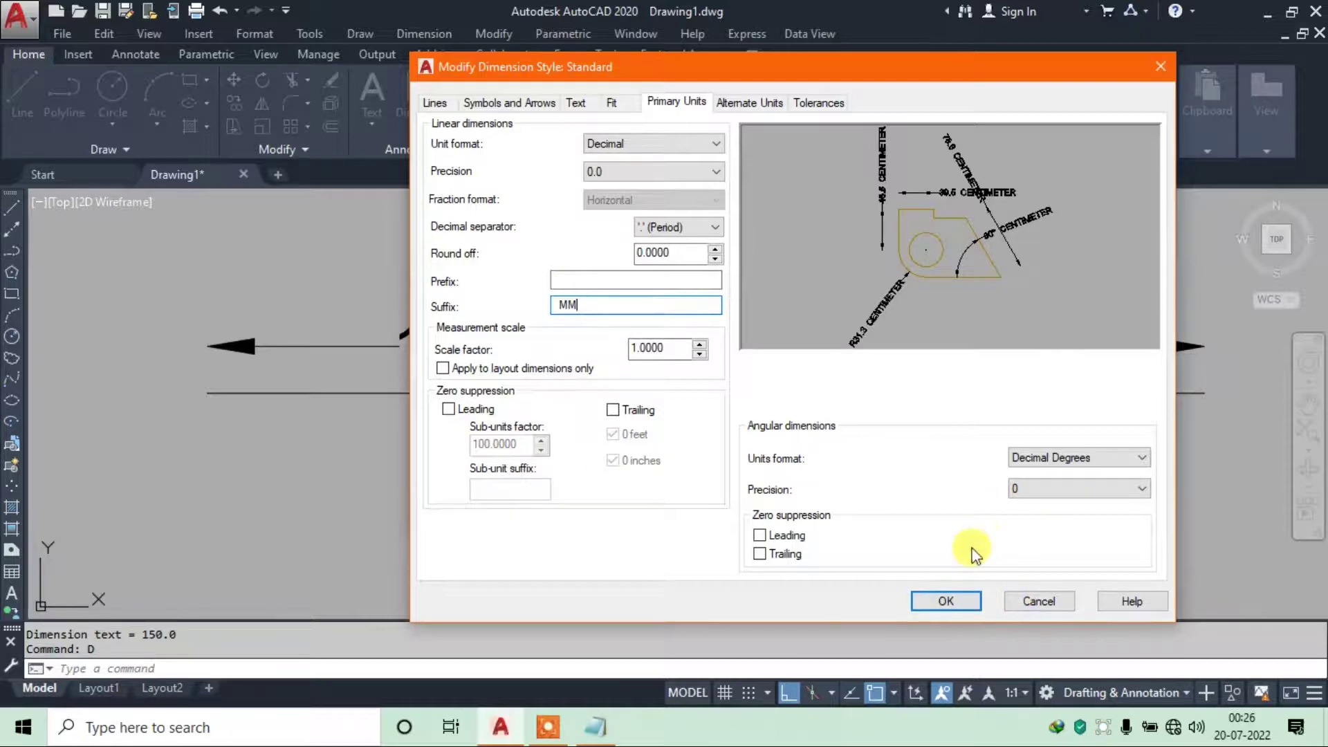
click(946, 601)
click(795, 516)
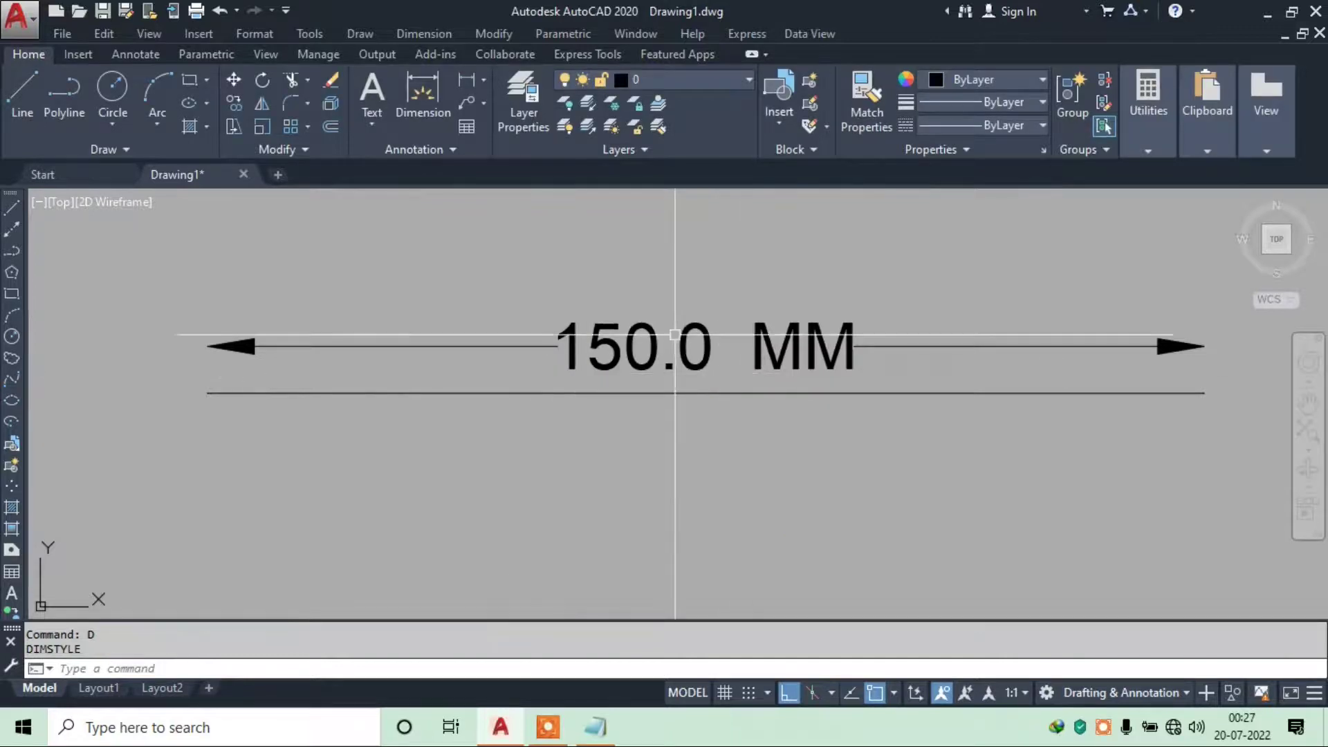
Window-select and erase the circle and both old dimensions
scroll(674, 336, down, 5)
scroll(613, 282, up, 4)
scroll(484, 342, down, 3)
scroll(413, 337, up, 4)
scroll(691, 288, down, 3)
scroll(575, 323, up, 1)
scroll(633, 338, up, 1)
scroll(632, 338, down, 2)
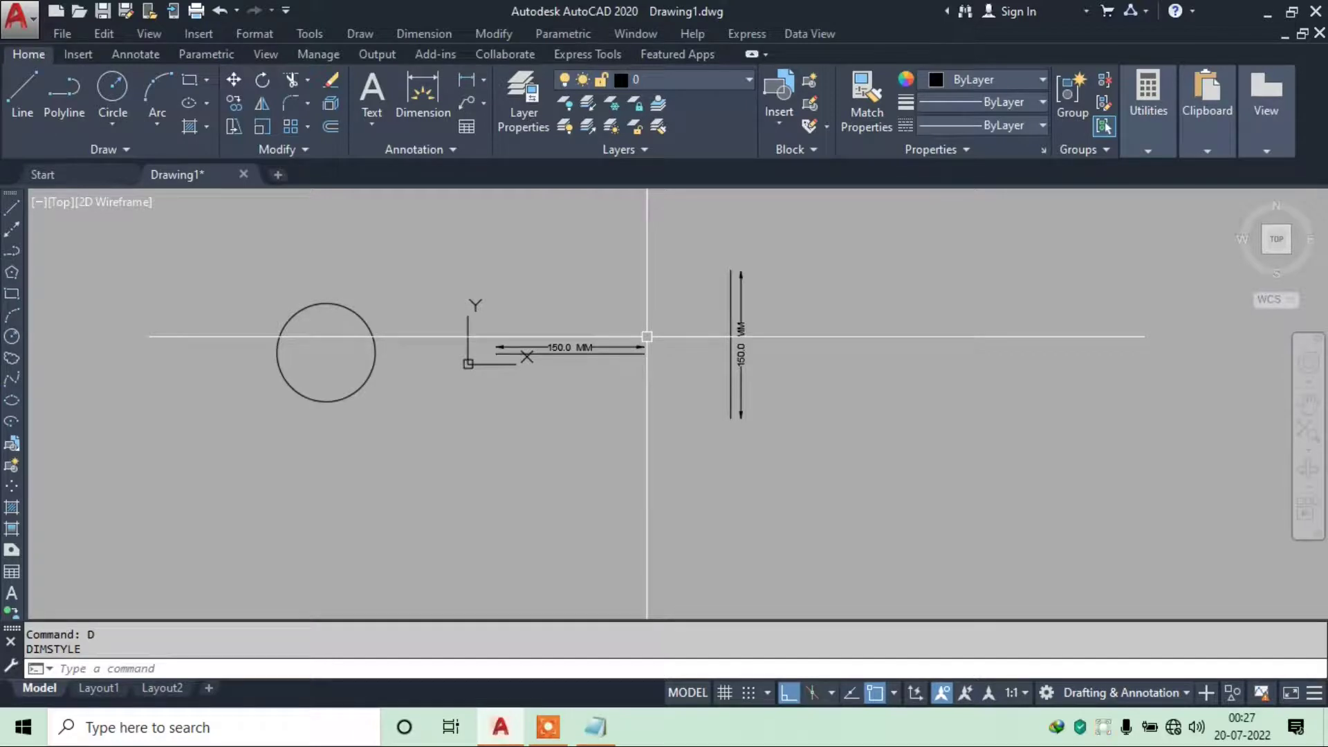
click(750, 208)
click(283, 446)
text(e)
key(Return)
key(Escape)
key(Escape)
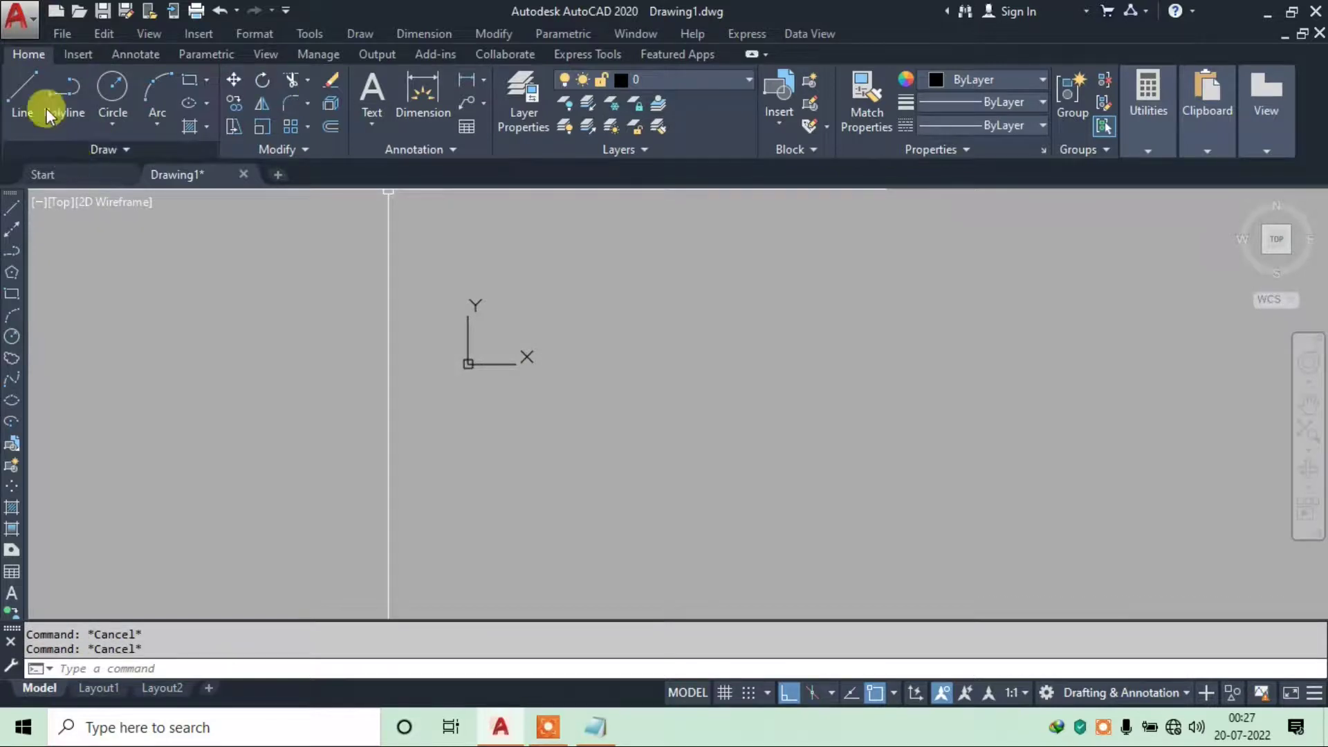
Draw an L of lines: 10 units vertical, then 20 units horizontal
click(39, 98)
click(631, 365)
text(10)
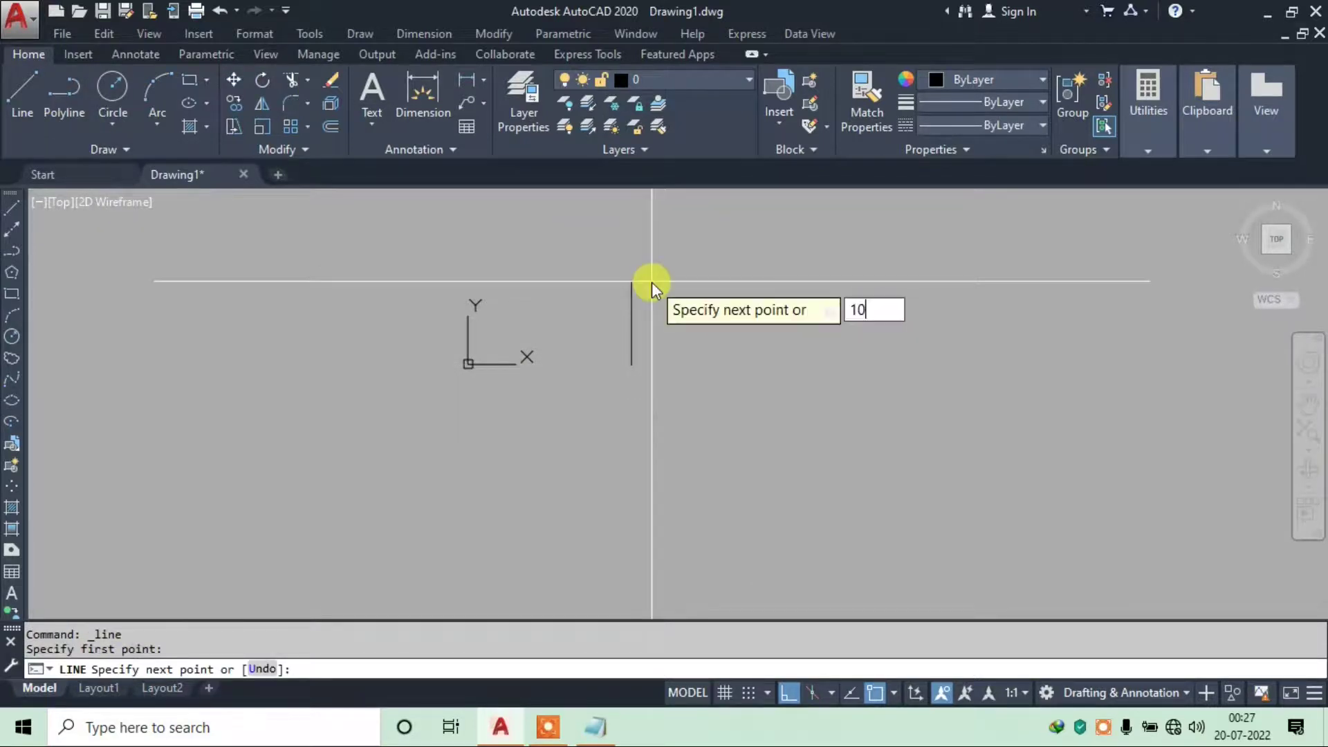
key(Return)
text(20)
key(Return)
key(Escape)
Add linear dimensions to the vertical line and the 20.0 MM horizontal line
scroll(692, 343, up, 5)
scroll(449, 386, up, 5)
middle_drag(436, 386, 599, 273)
mouse_move(579, 324)
middle_down()
mouse_move(570, 345)
mouse_move(577, 327)
middle_up()
click(424, 34)
click(434, 78)
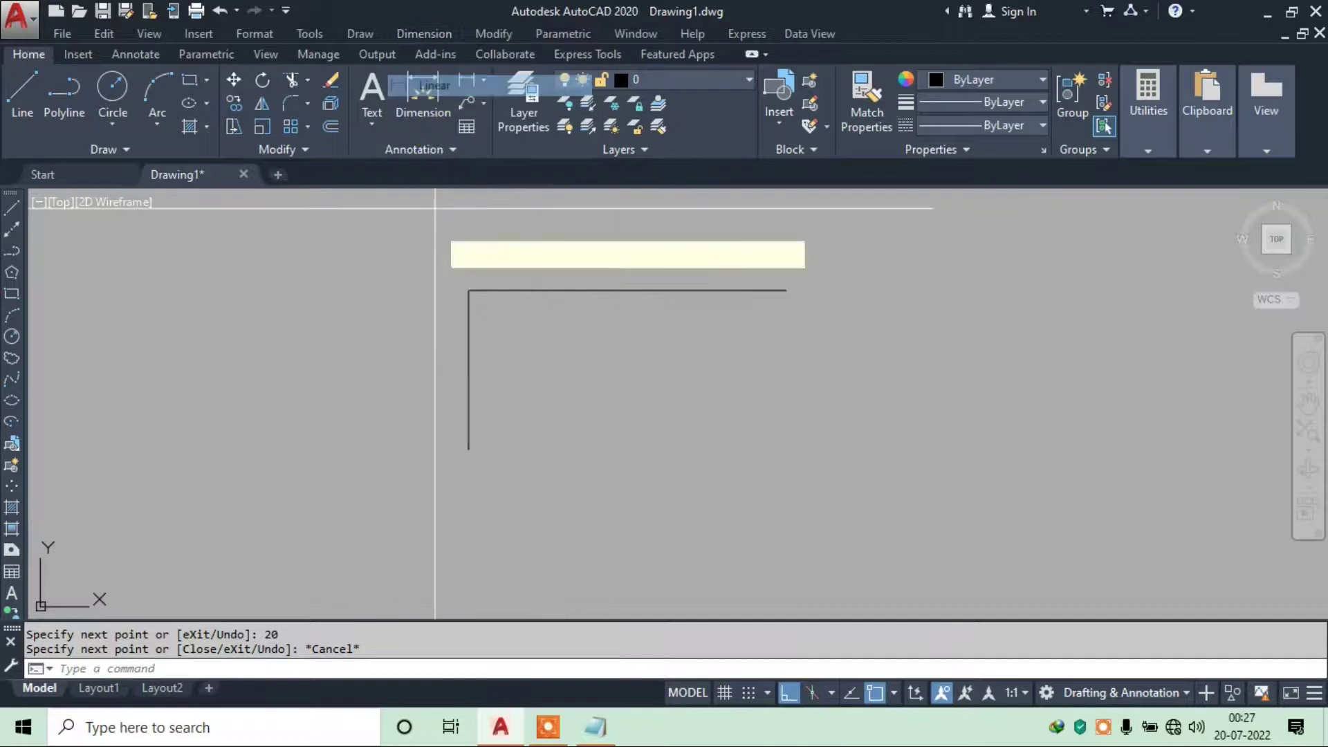
click(468, 290)
click(468, 447)
scroll(443, 399, down, 3)
click(439, 380)
key(Escape)
key(Return)
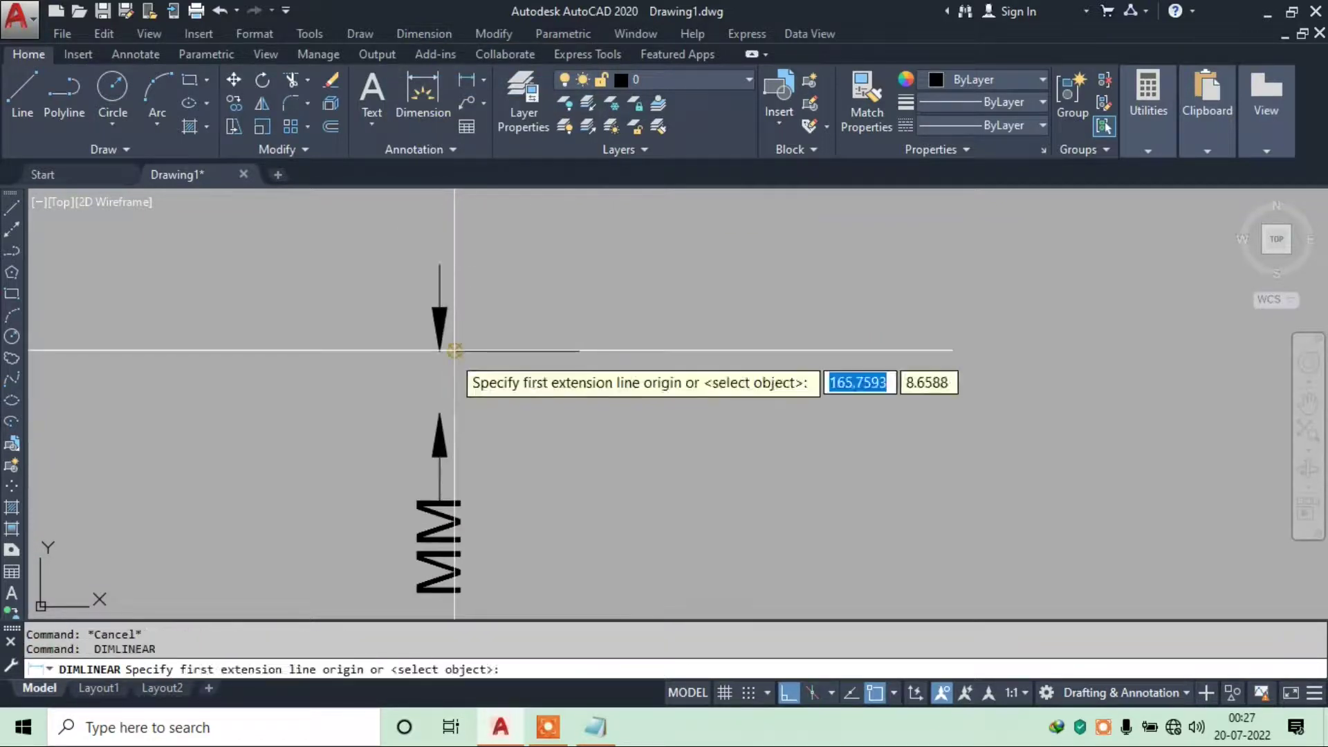
click(454, 350)
click(574, 351)
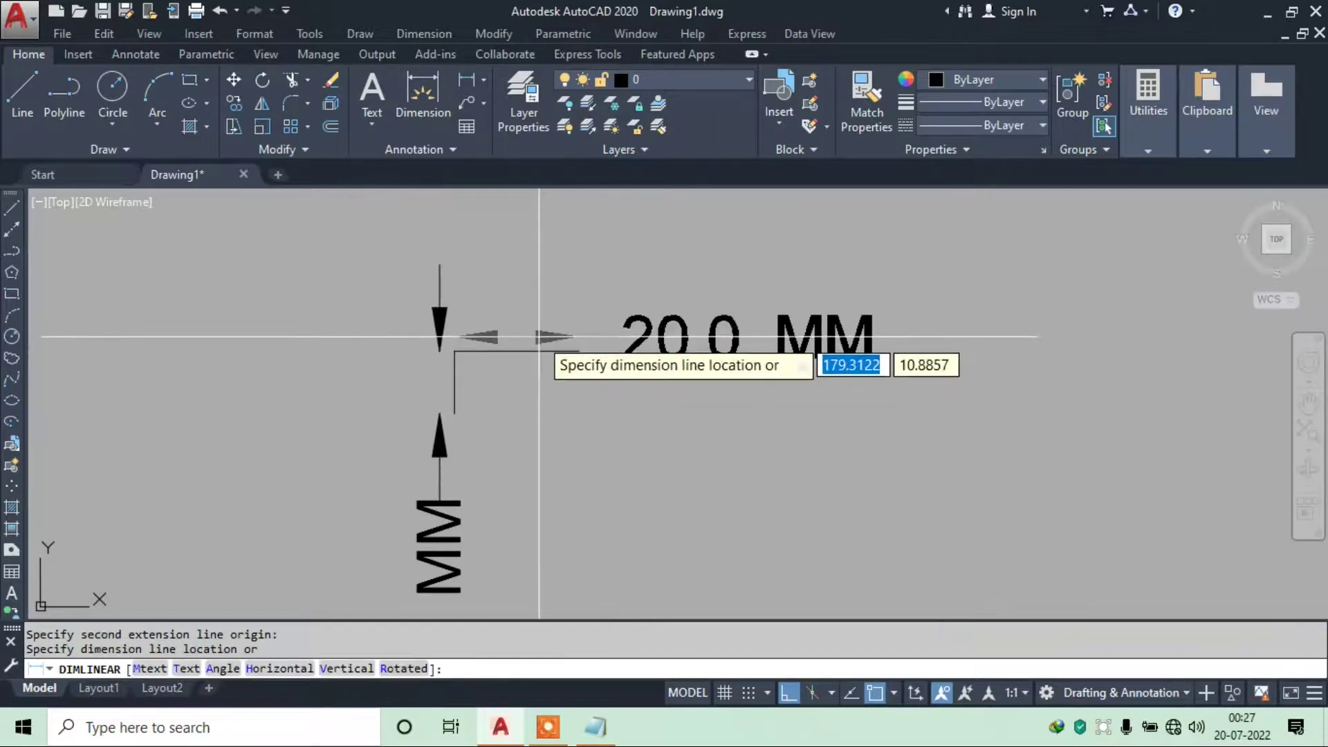
click(539, 337)
scroll(622, 297, down, 2)
scroll(608, 323, up, 2)
key(Return)
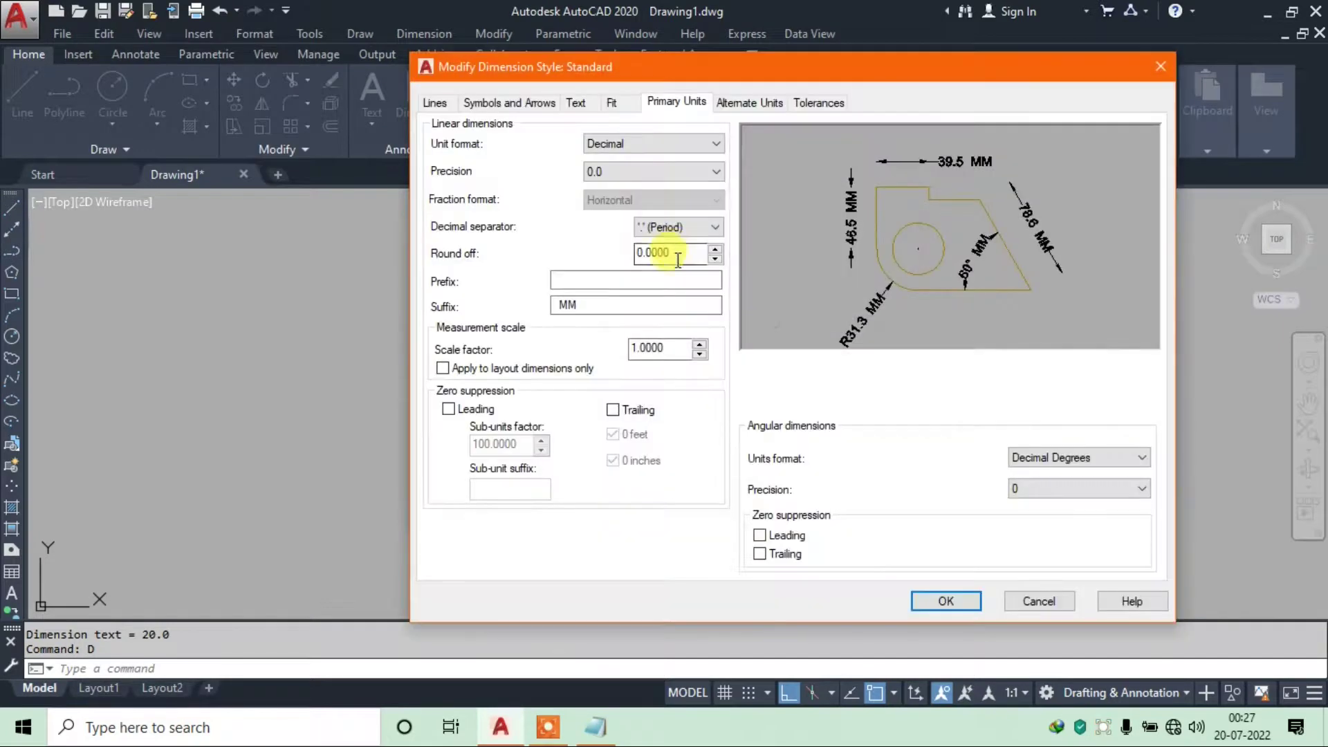
Set the Standard style's text height and arrow size both to 3
click(575, 102)
double_click(674, 241)
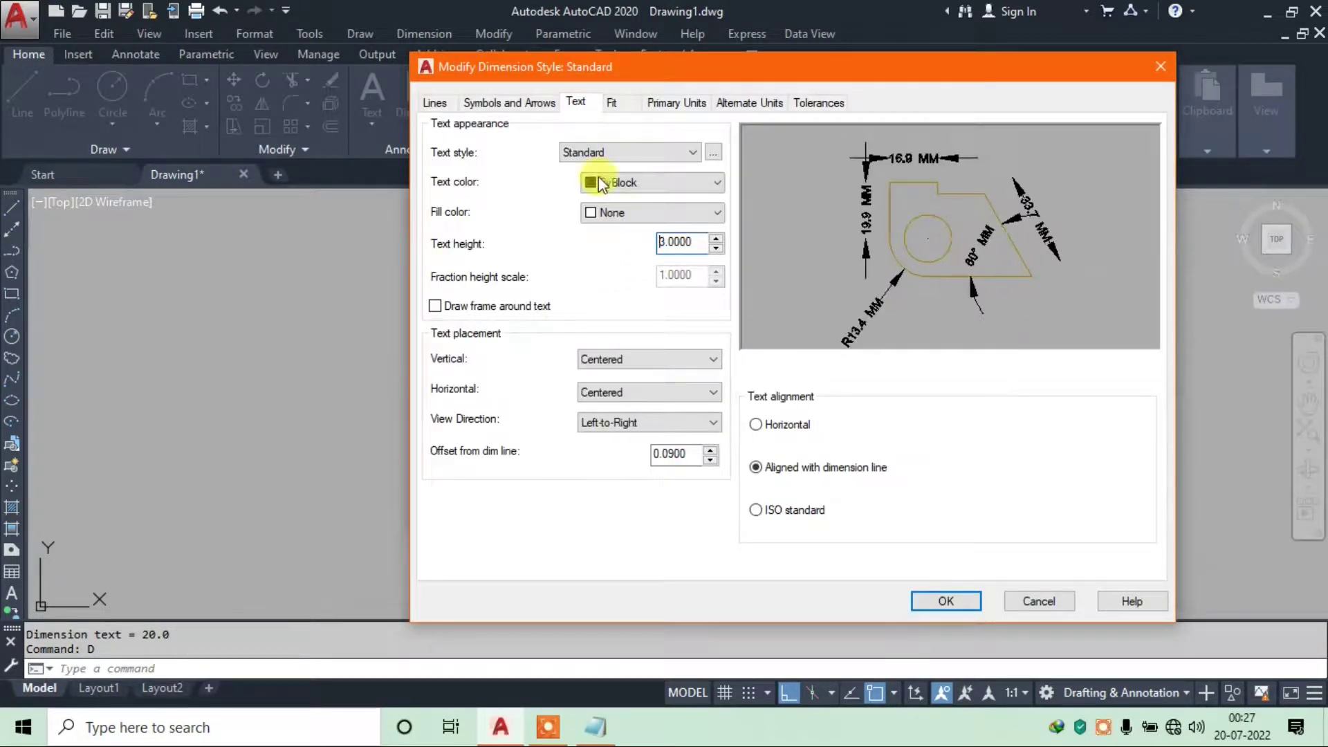
click(532, 104)
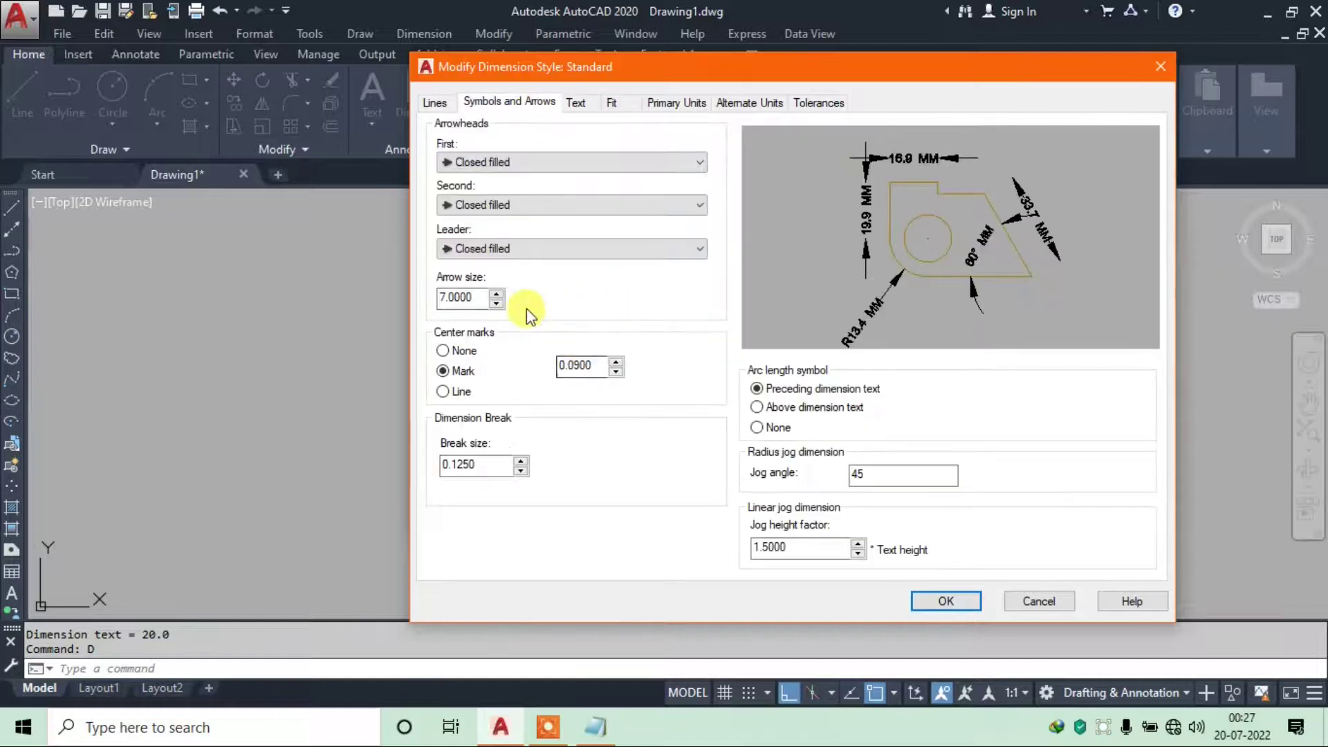
double_click(480, 299)
text(3.0000)
click(413, 305)
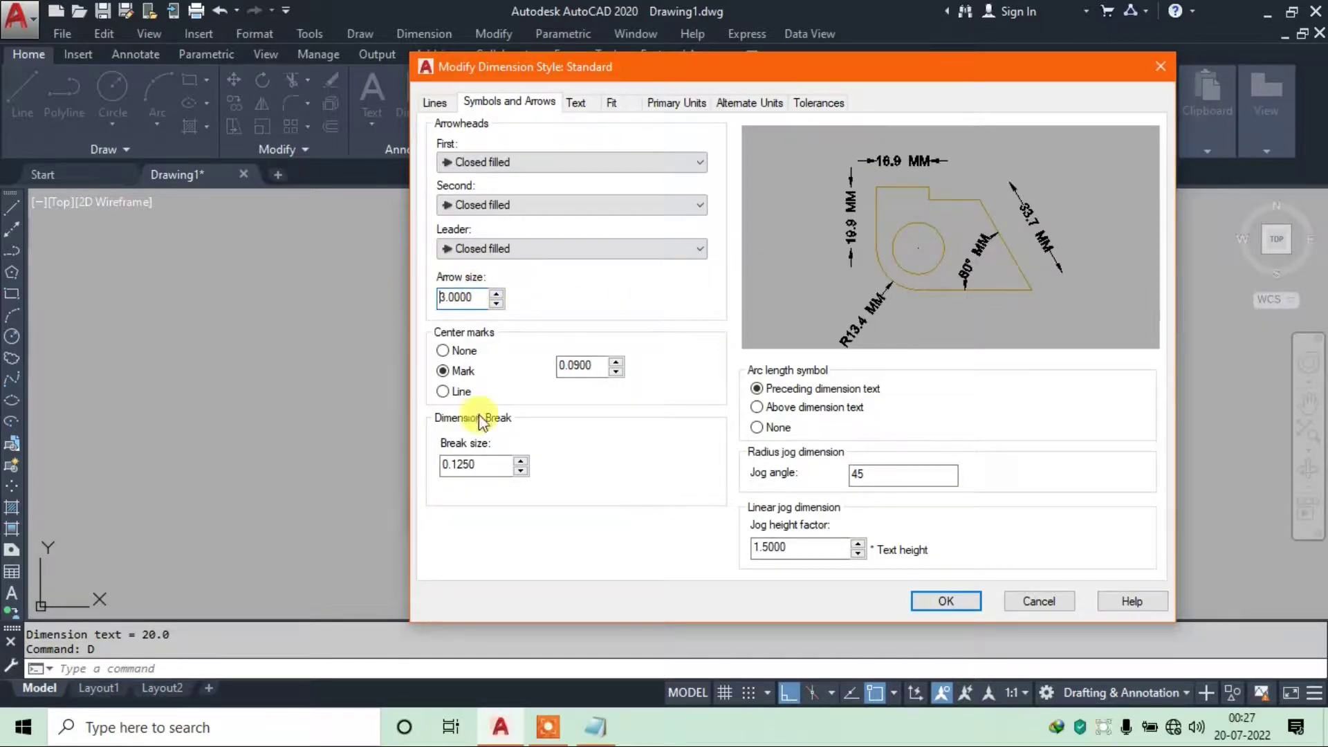
click(935, 607)
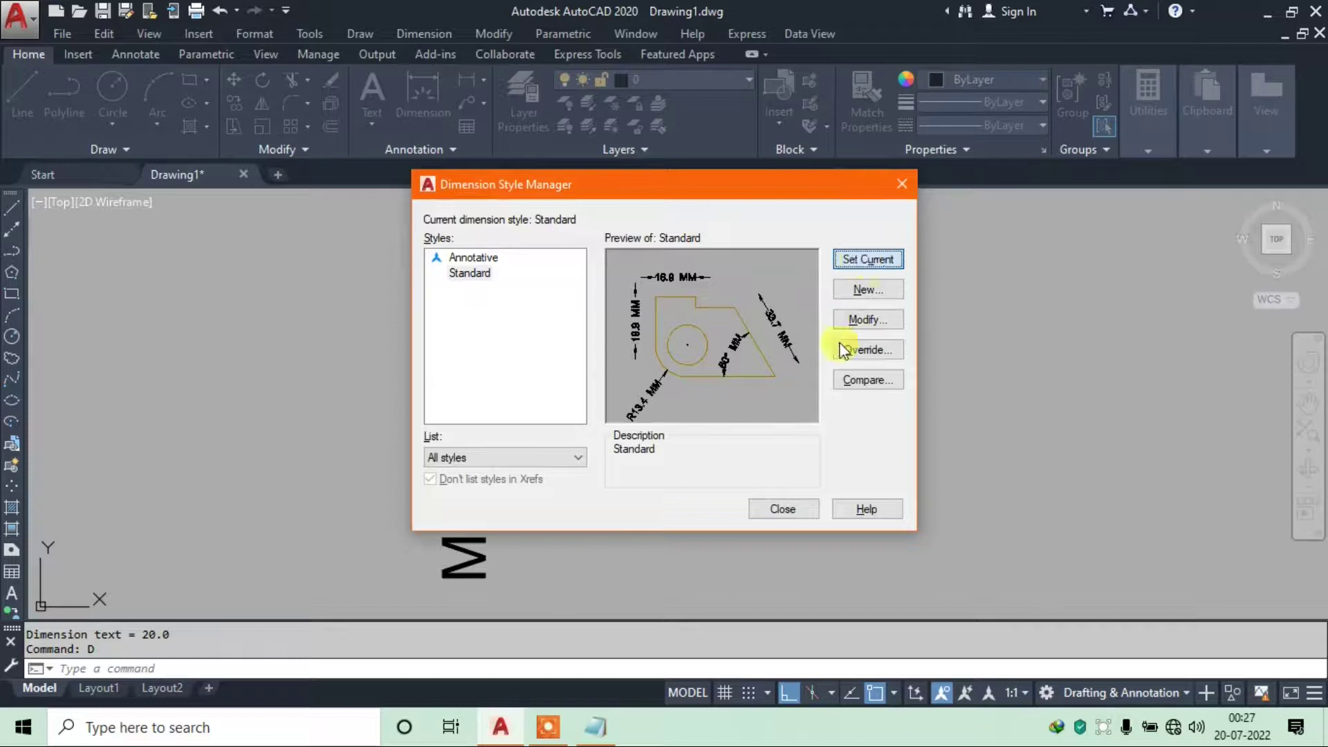
click(793, 508)
scroll(567, 366, up, 3)
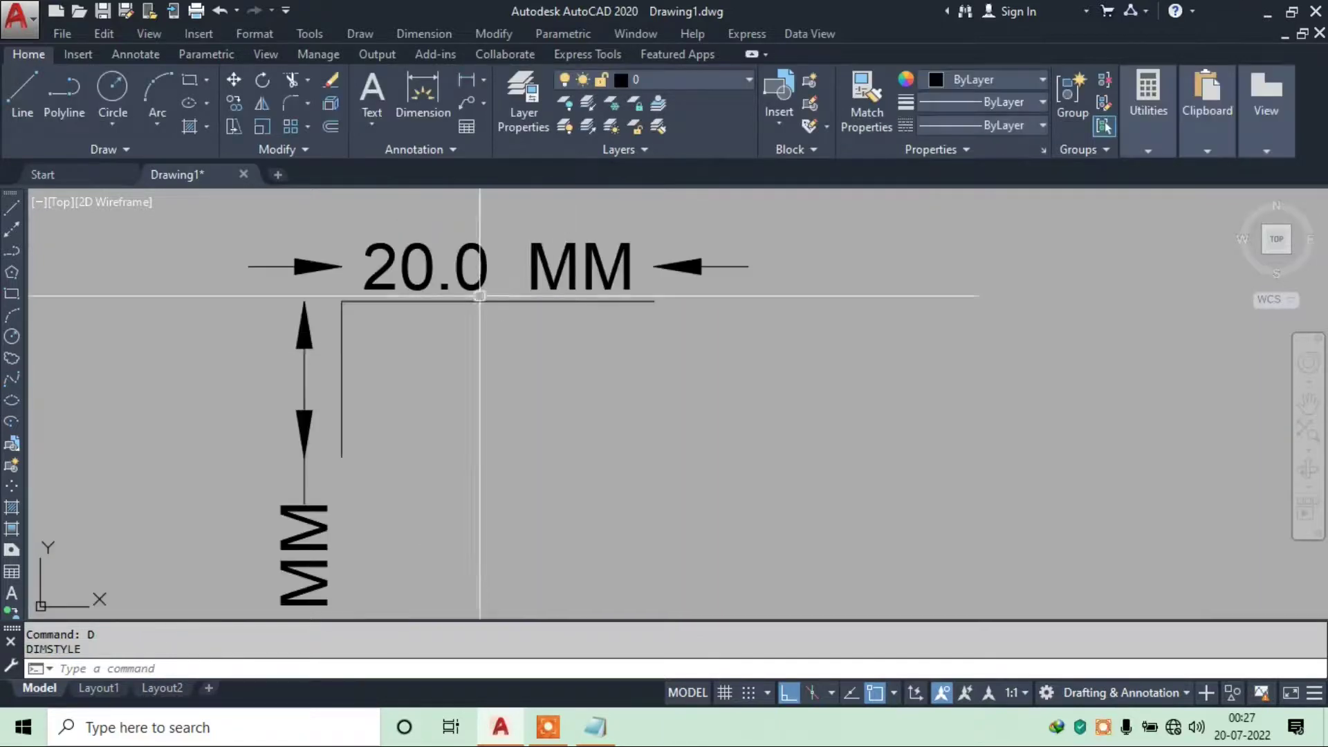
middle_drag(563, 359, 702, 301)
scroll(504, 435, down, 2)
middle_drag(484, 415, 505, 342)
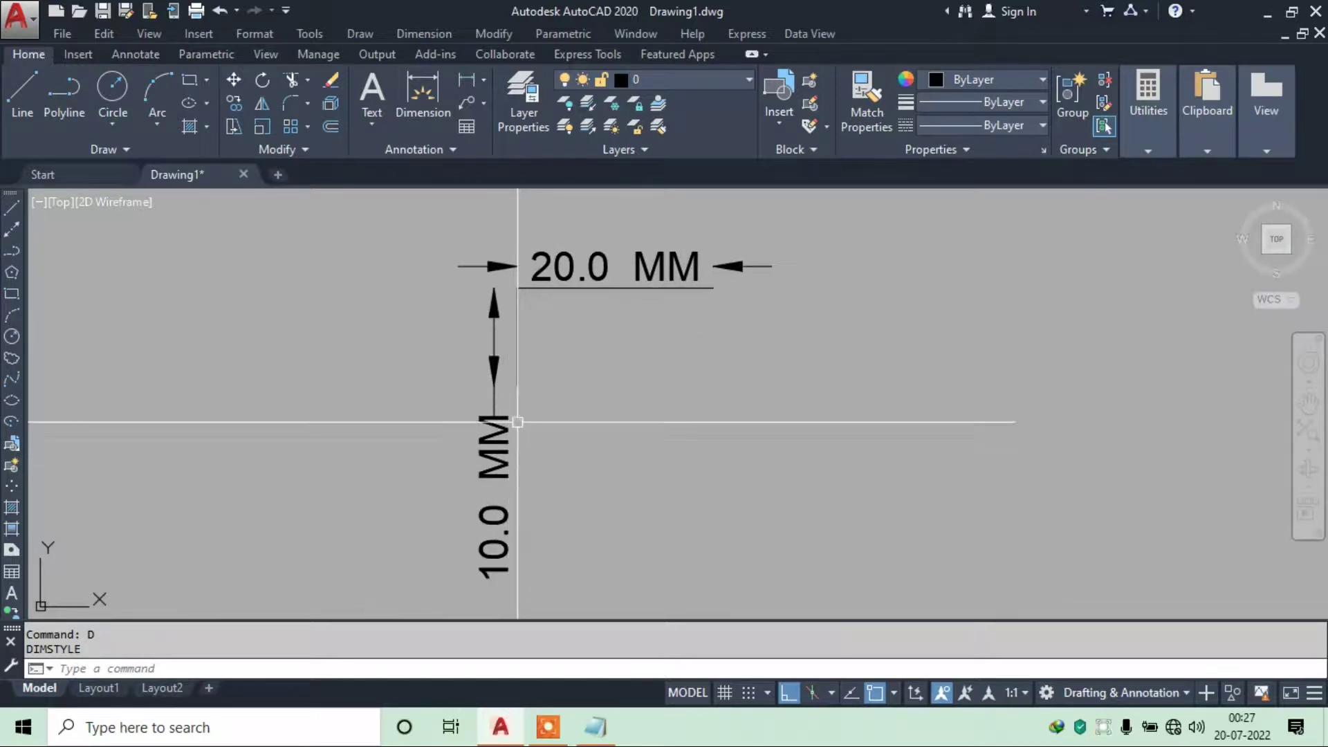
text(d)
key(Return)
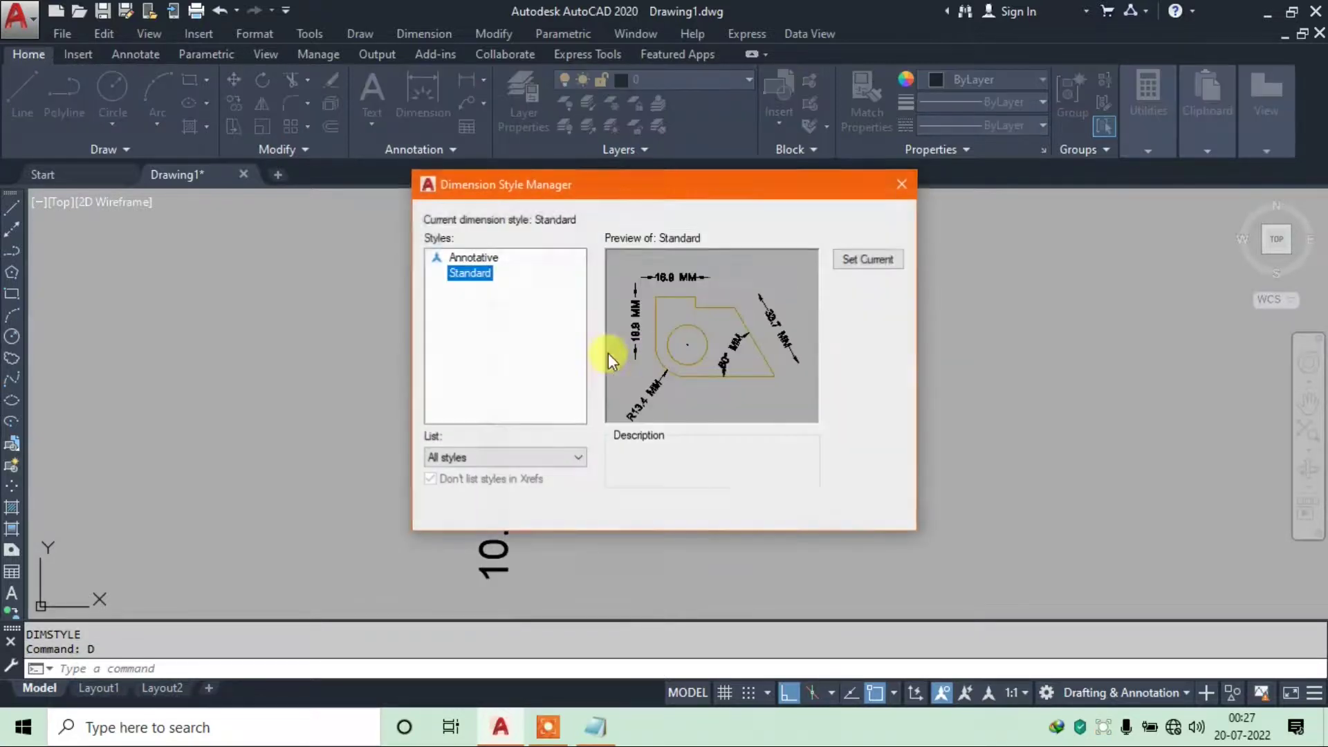
Set the Standard style's text height to 2 and arrow size to 1.5
key(Return)
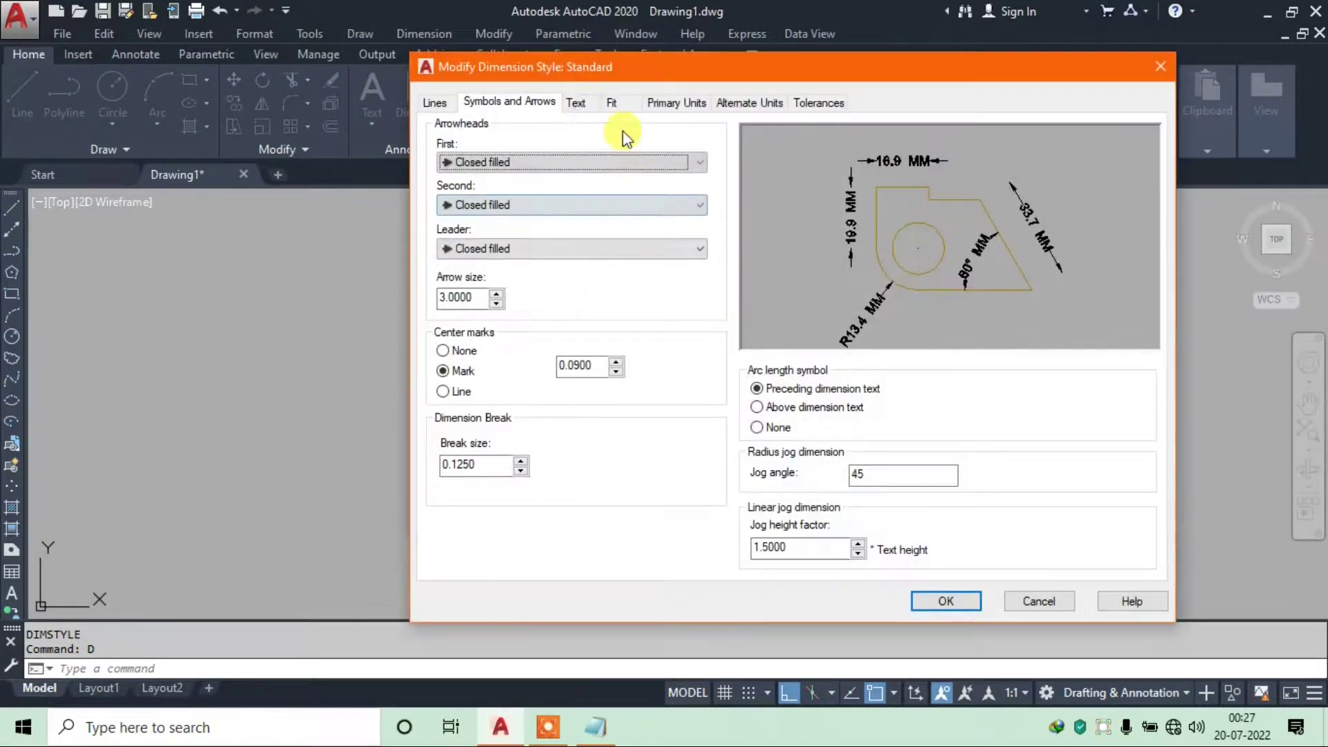
click(669, 109)
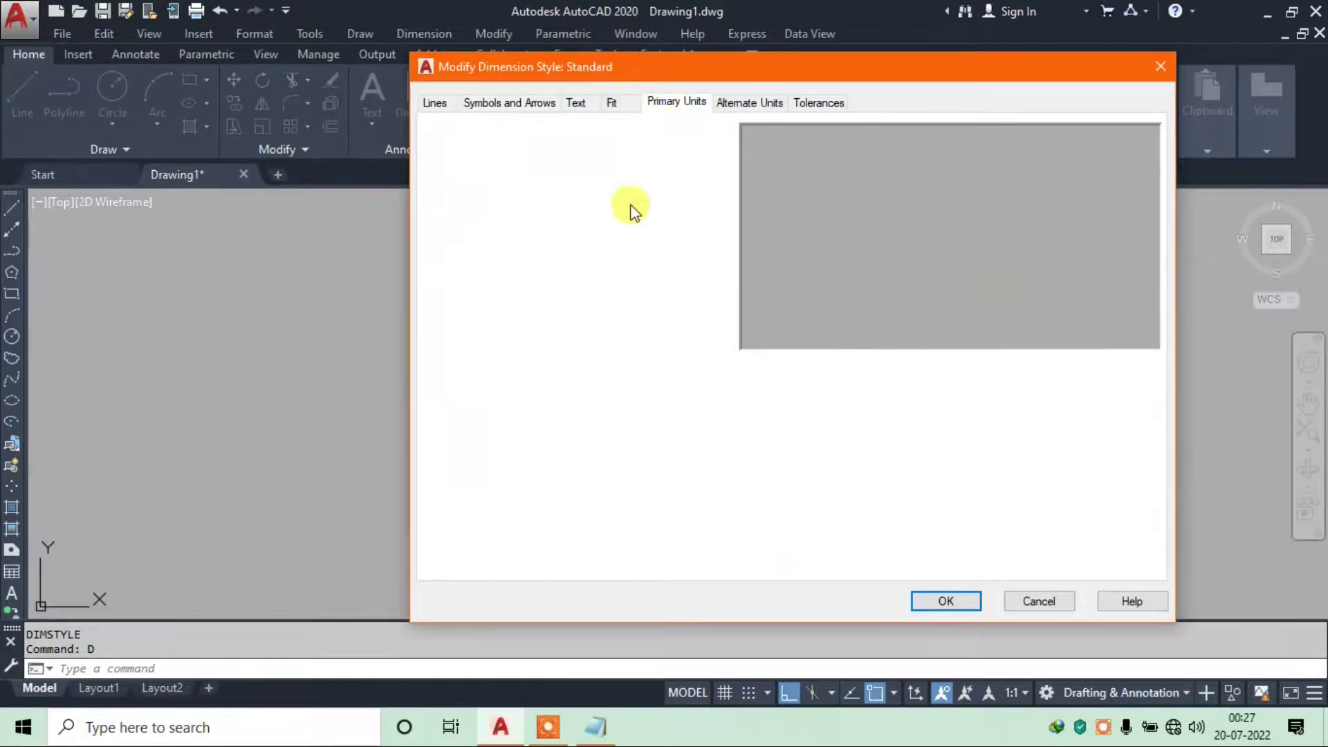
click(575, 104)
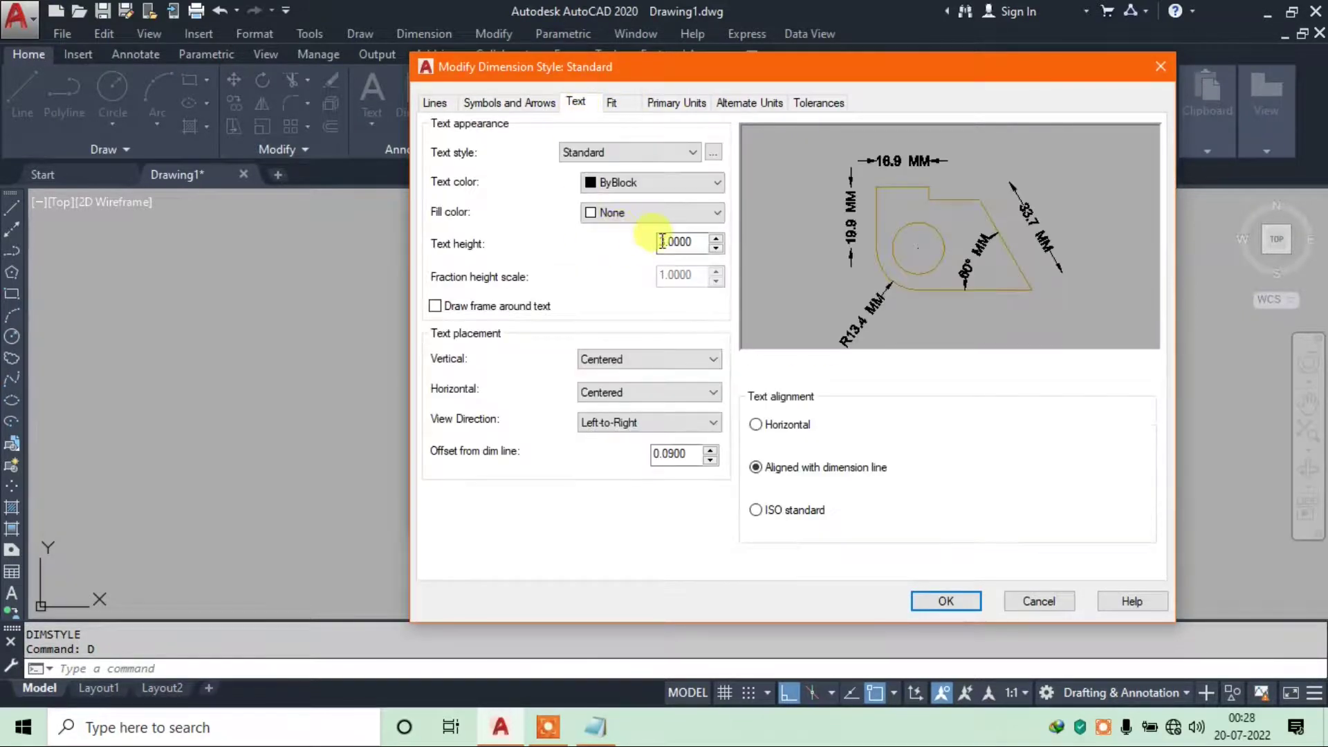
drag(639, 239, 637, 240)
text(2.0000)
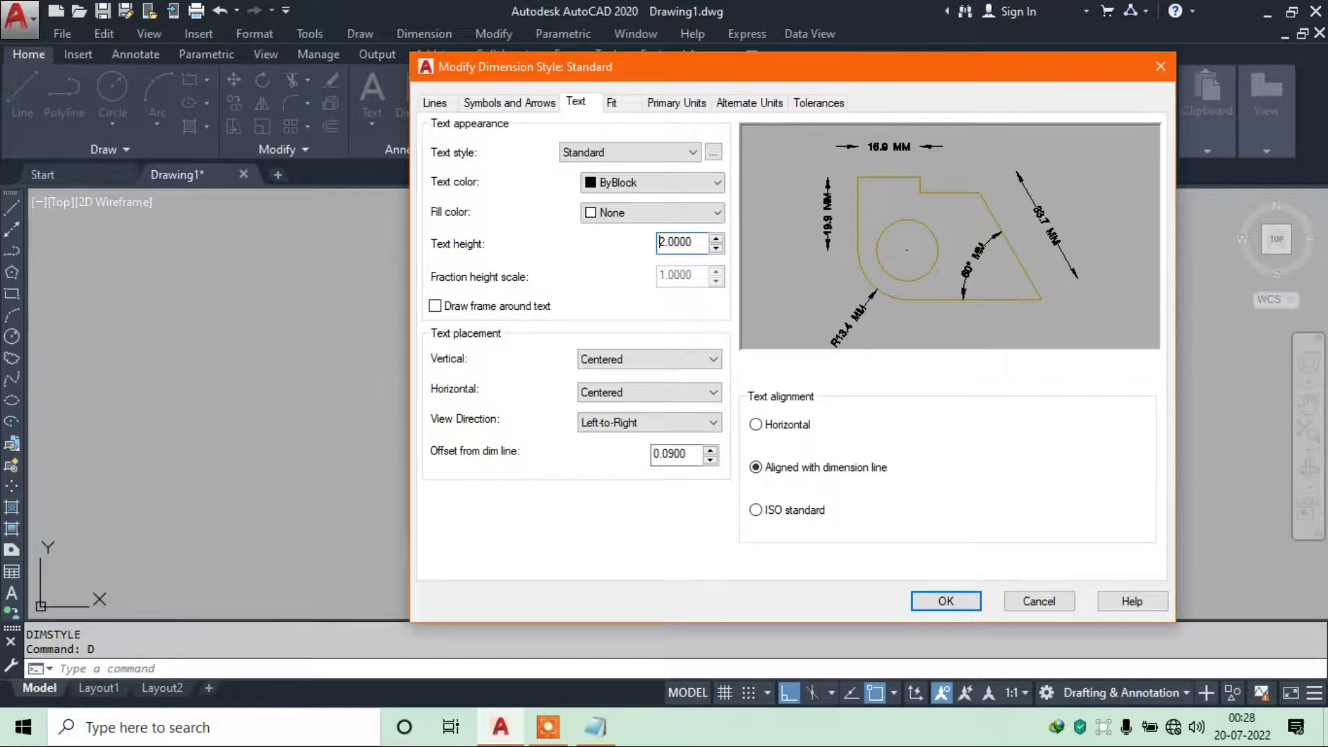
key(ctrl+shift+Tab)
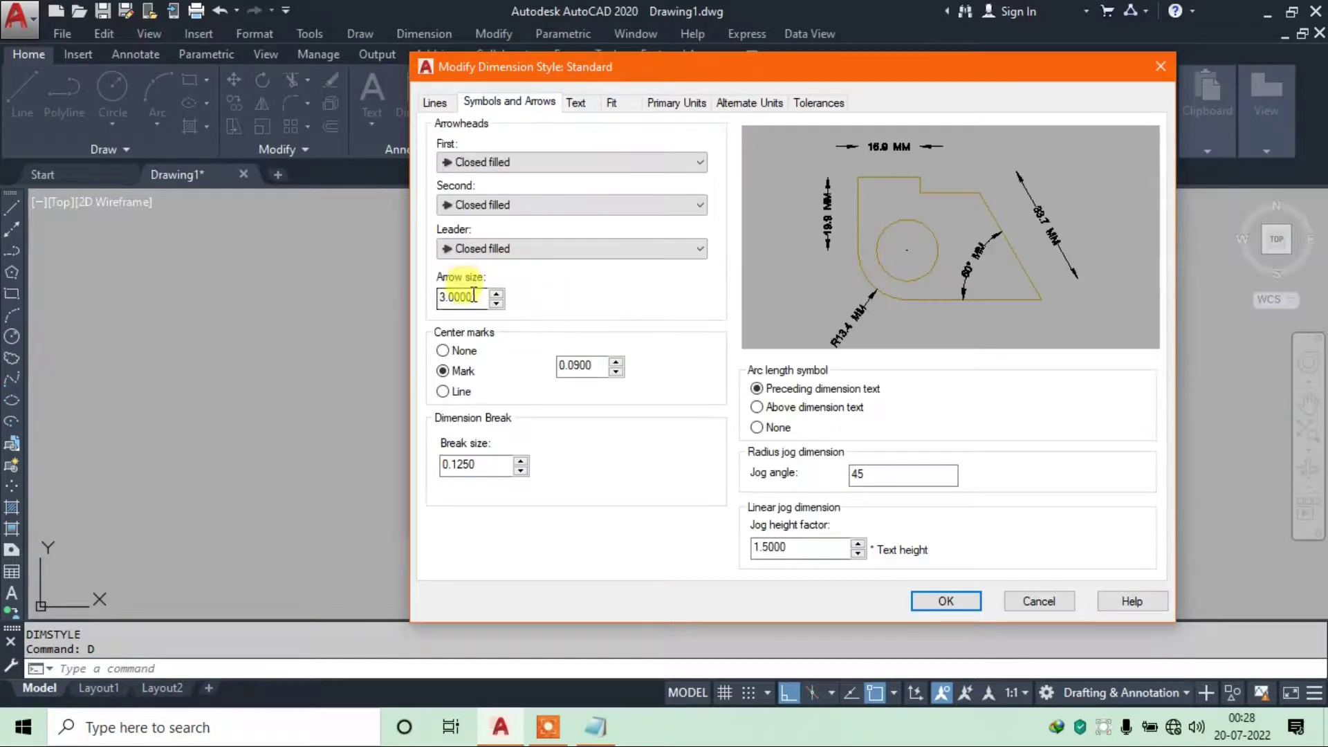
drag(473, 295, 397, 303)
click(390, 306)
click(958, 607)
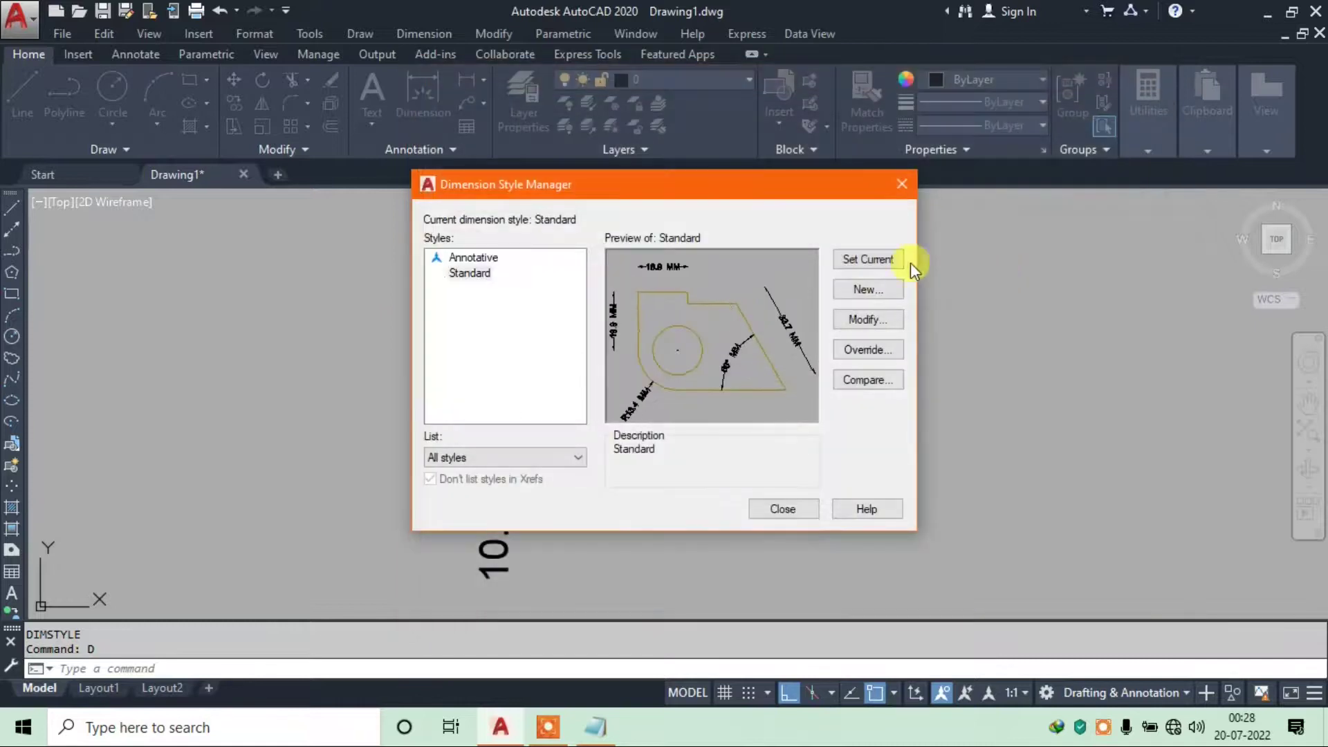
click(785, 508)
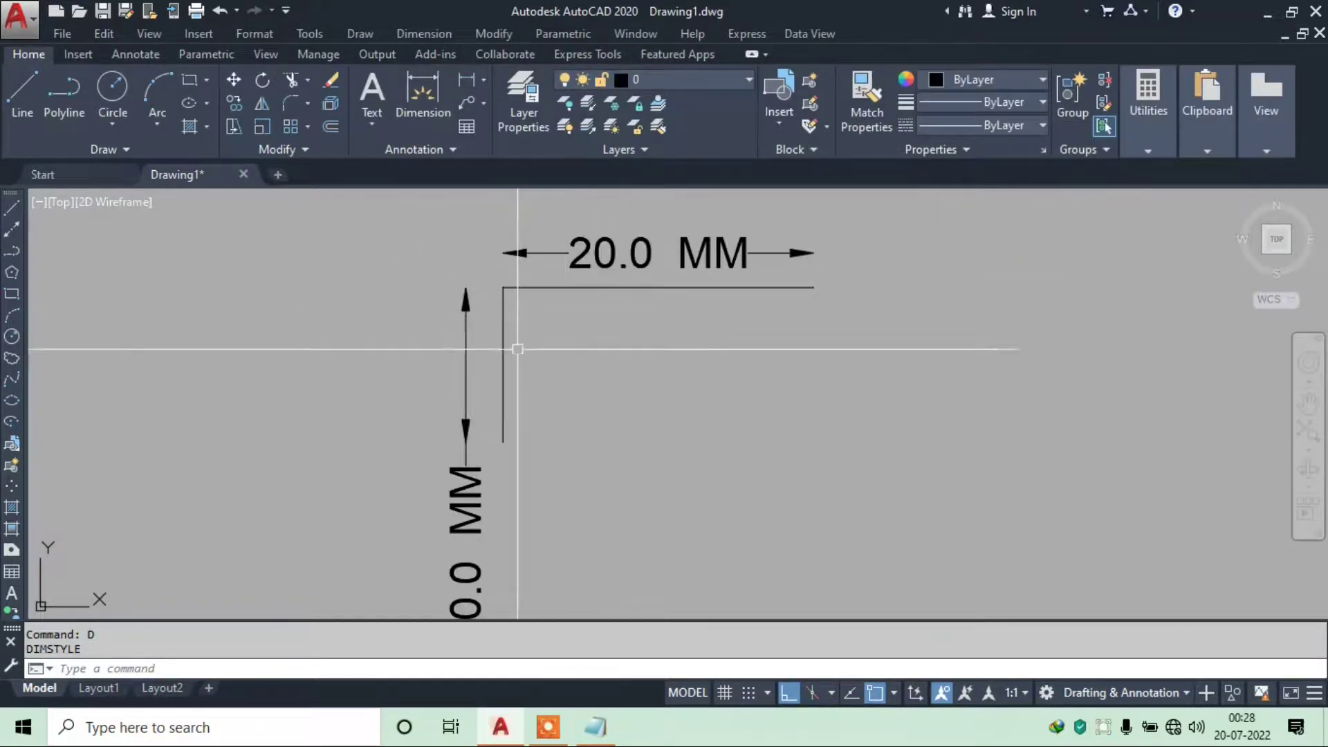
Erase the vertical 10.0 MM dimension, leaving only the 20.0 MM one
scroll(466, 399, down, 2)
scroll(498, 339, up, 2)
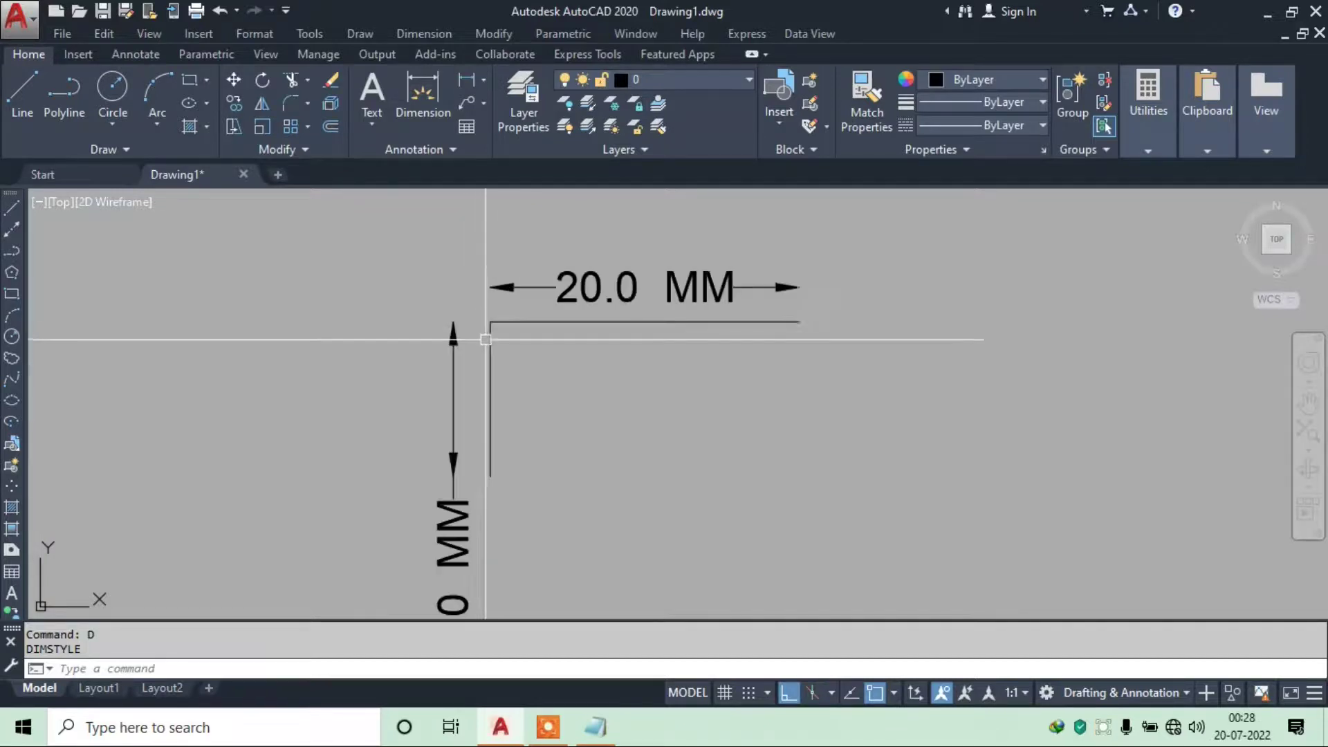
scroll(489, 407, down, 2)
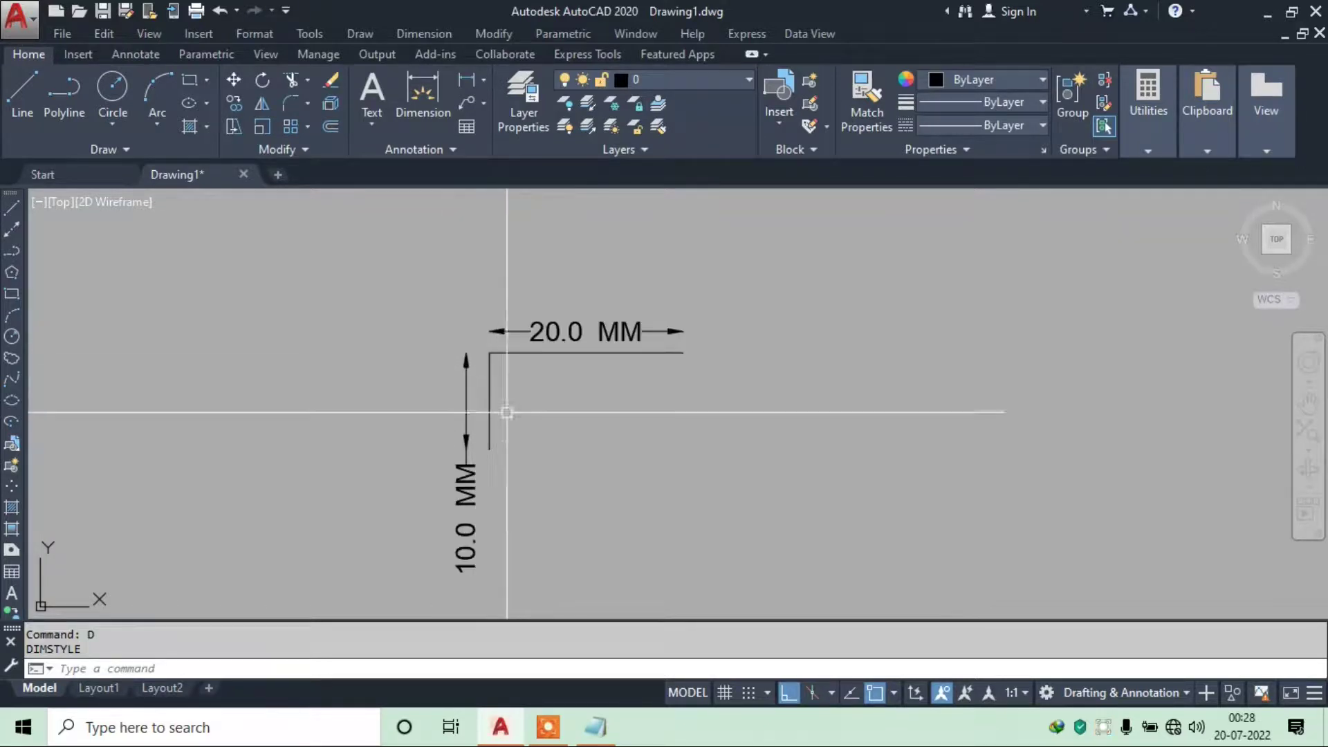
scroll(492, 404, up, 2)
click(529, 545)
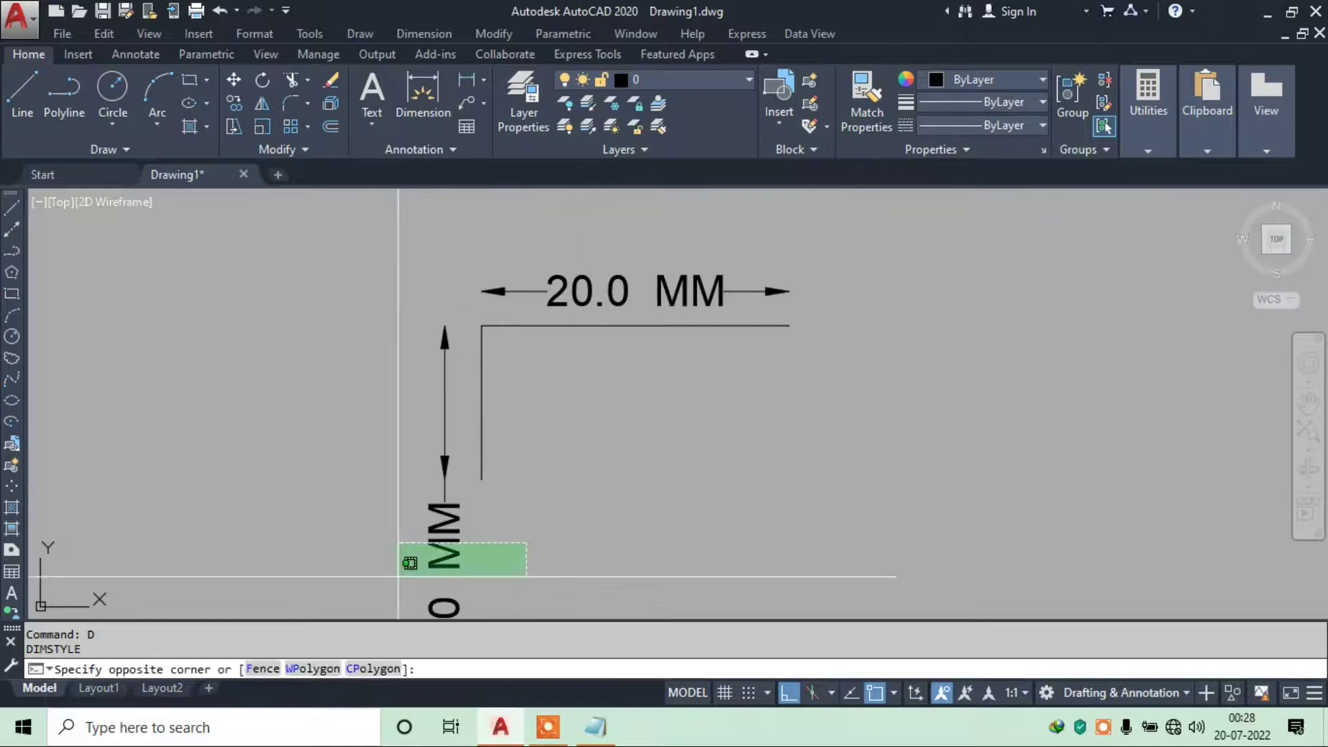
click(399, 571)
click(399, 528)
key(Delete)
key(Escape)
text(D)
key(Return)
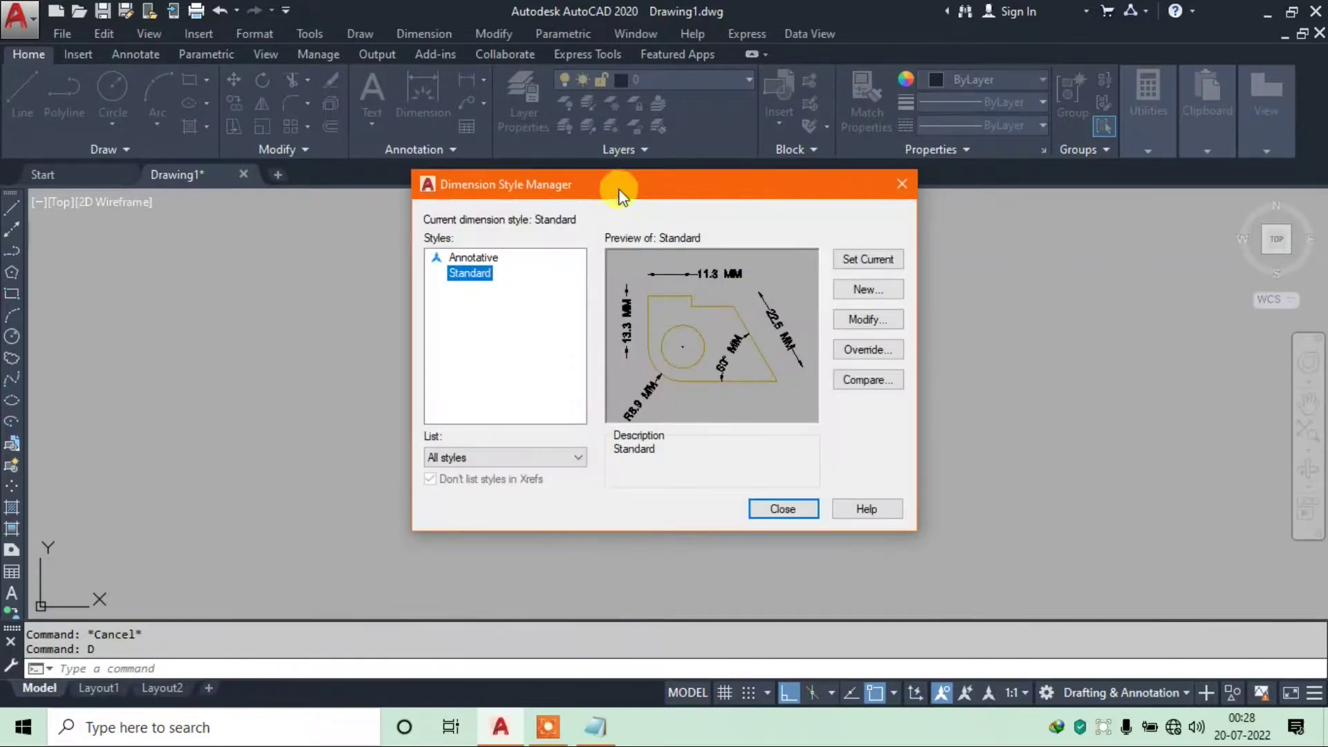
Create a SMALL OBJECTS style from Standard with text height 1 and arrow size 1
drag(629, 194, 723, 143)
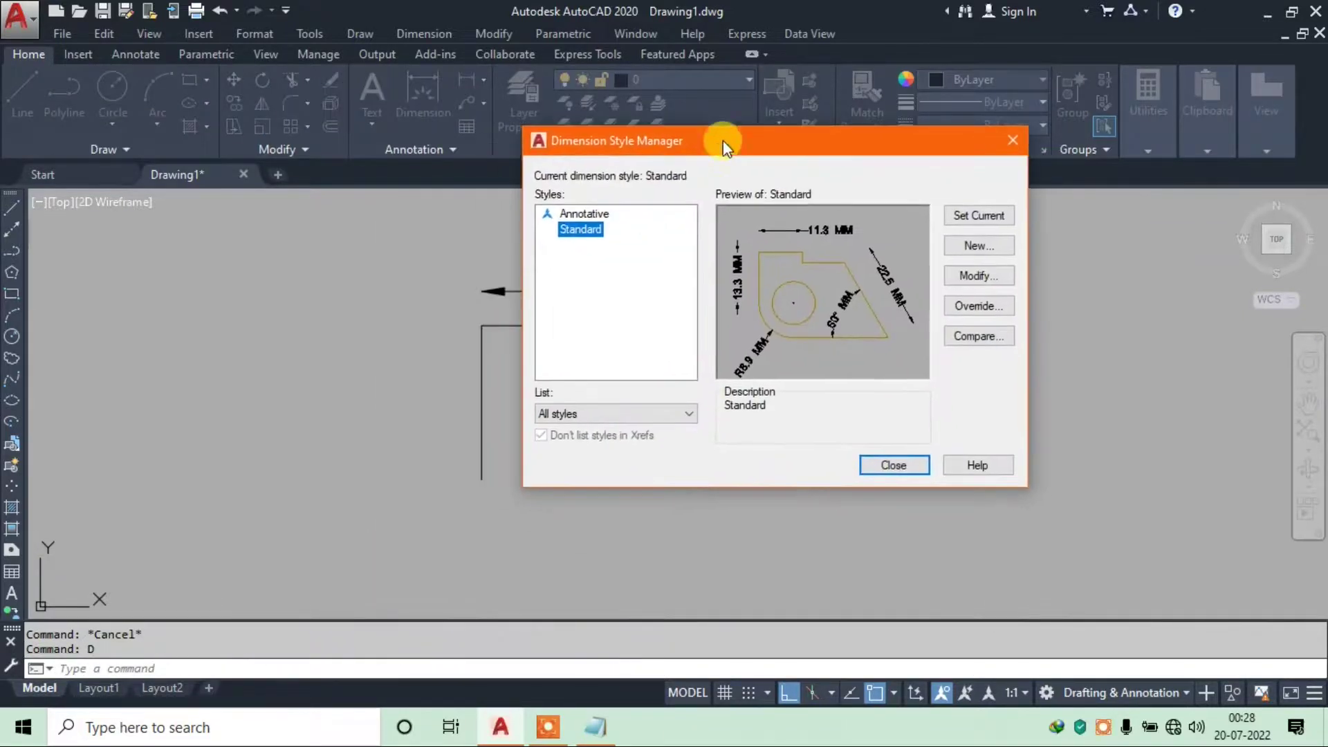
click(976, 247)
text(SMALL OBJECTS)
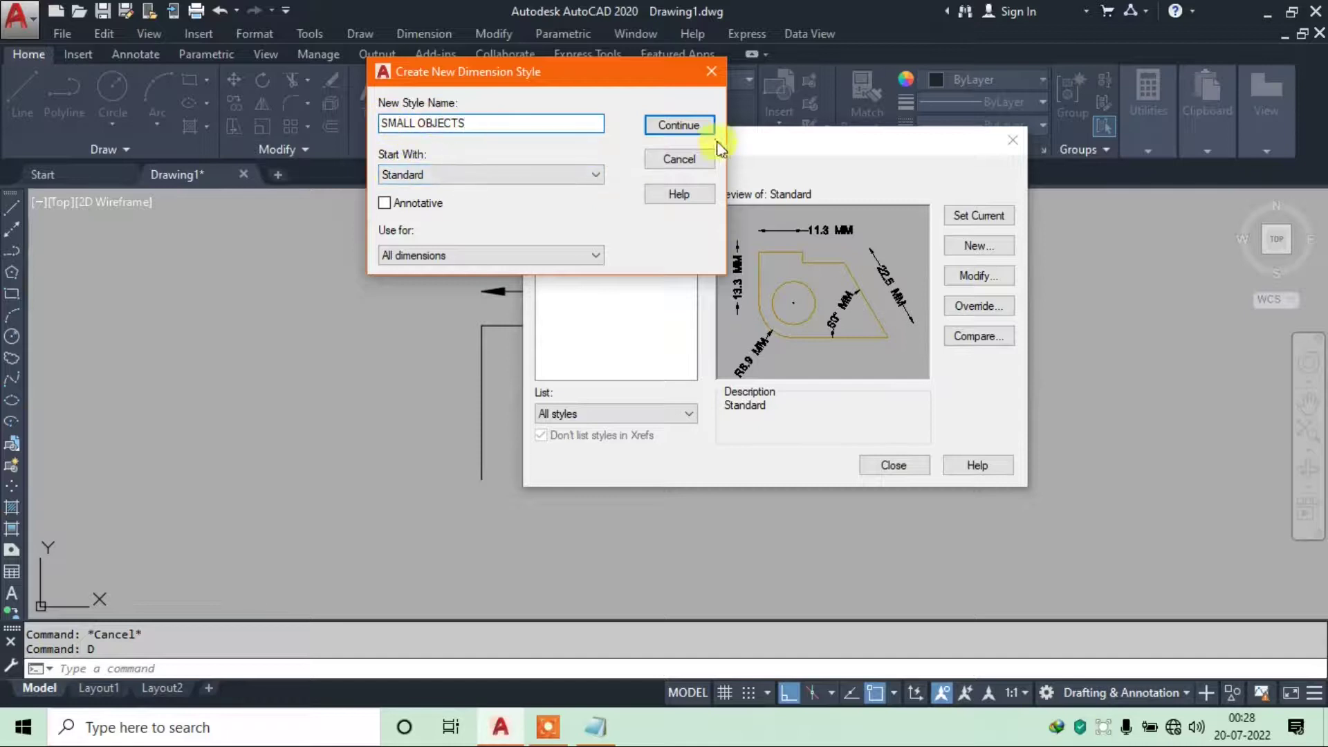
click(697, 130)
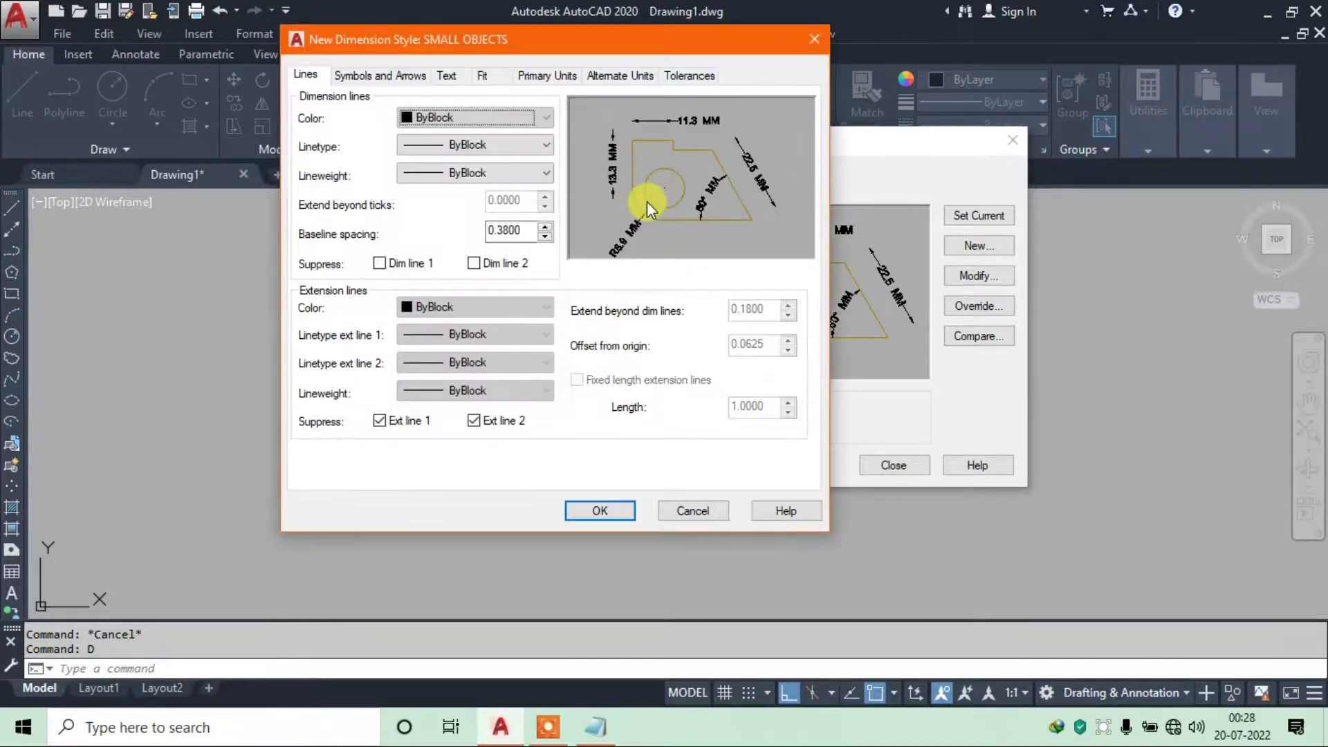
click(529, 77)
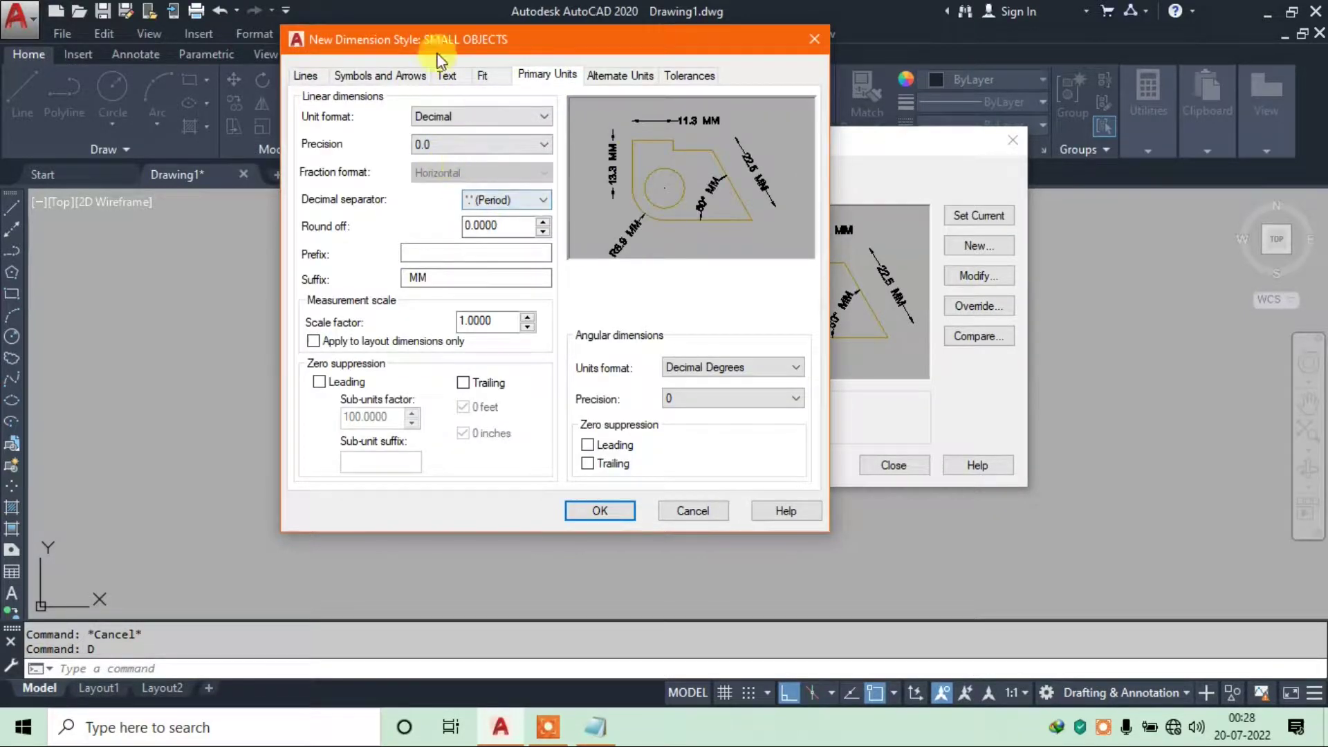
click(448, 75)
double_click(505, 214)
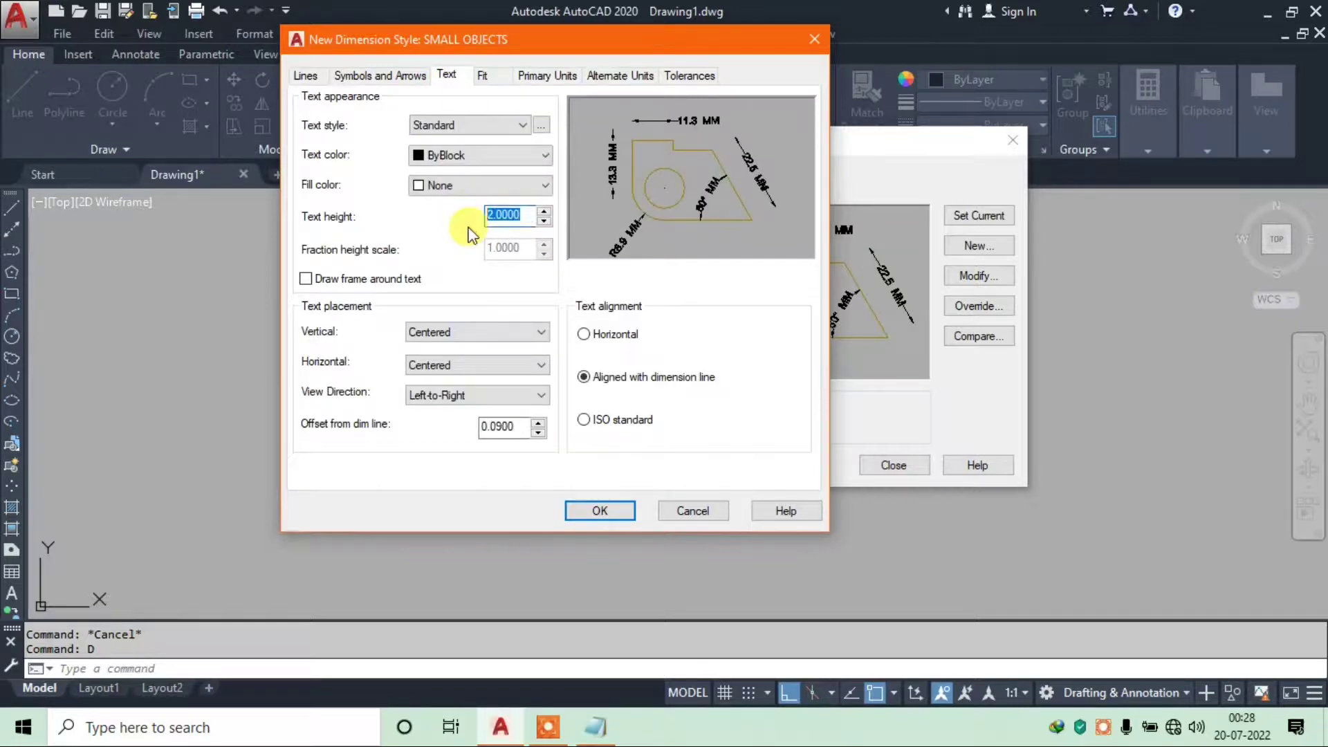
key(Tab)
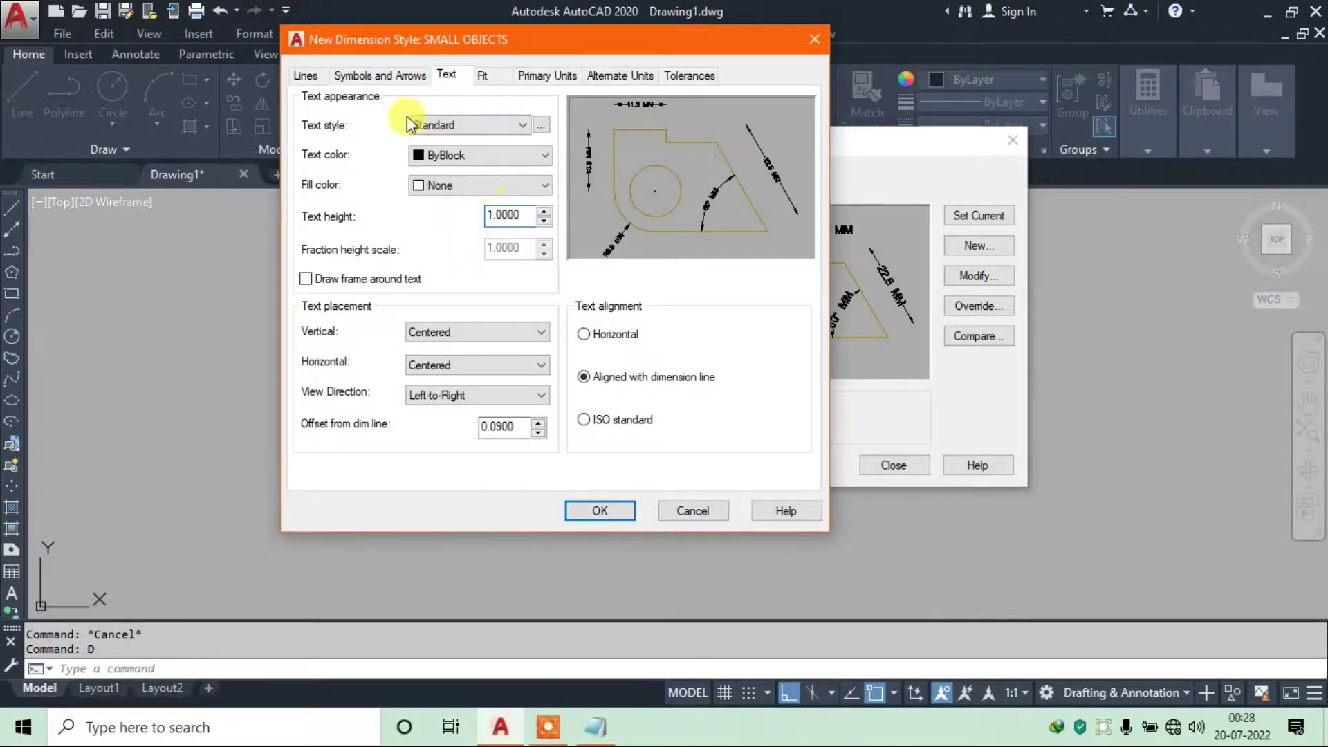
click(380, 74)
double_click(330, 270)
text(1)
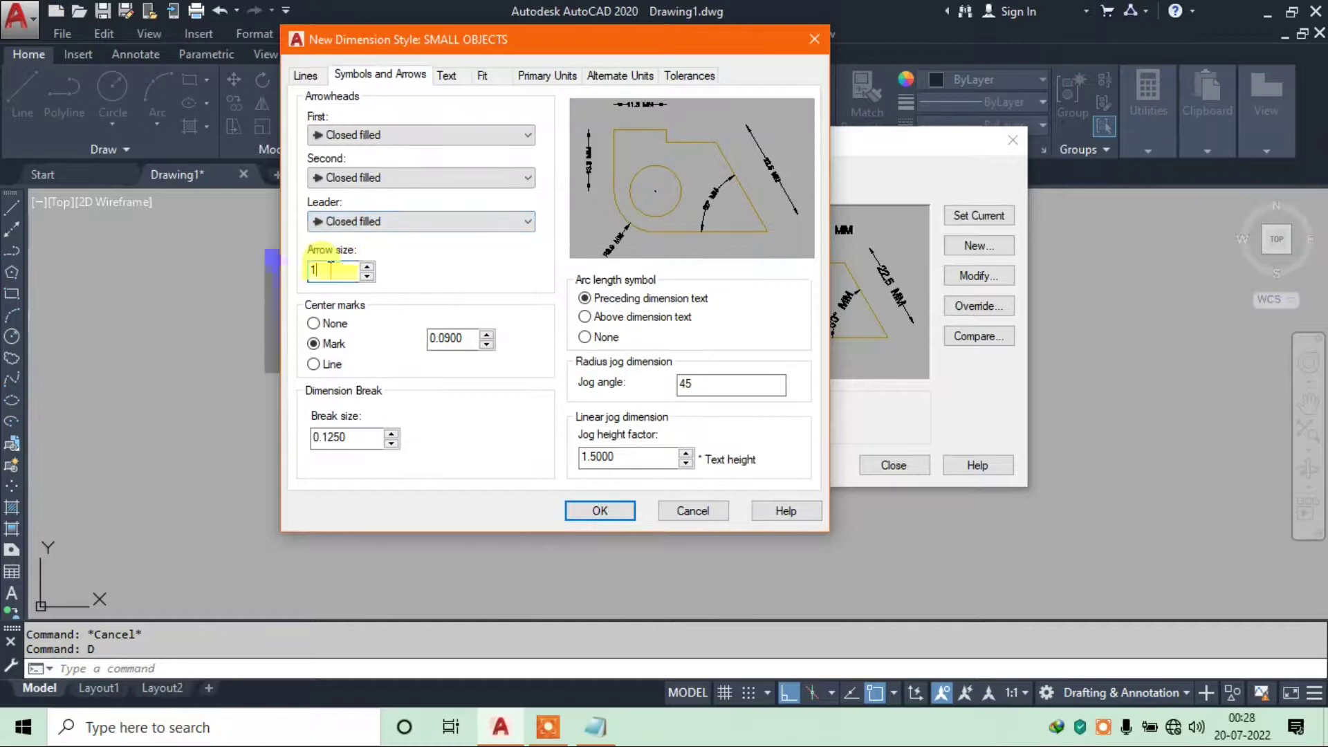
key(Tab)
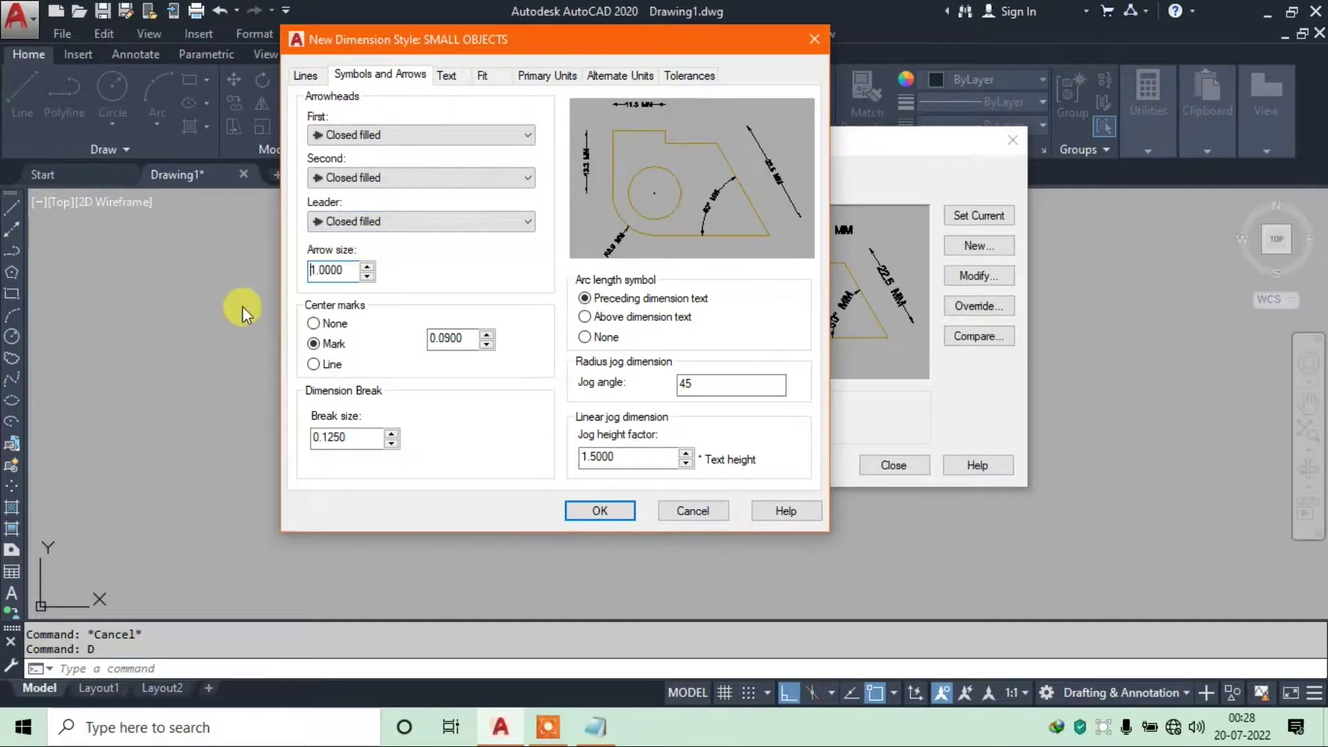
click(583, 516)
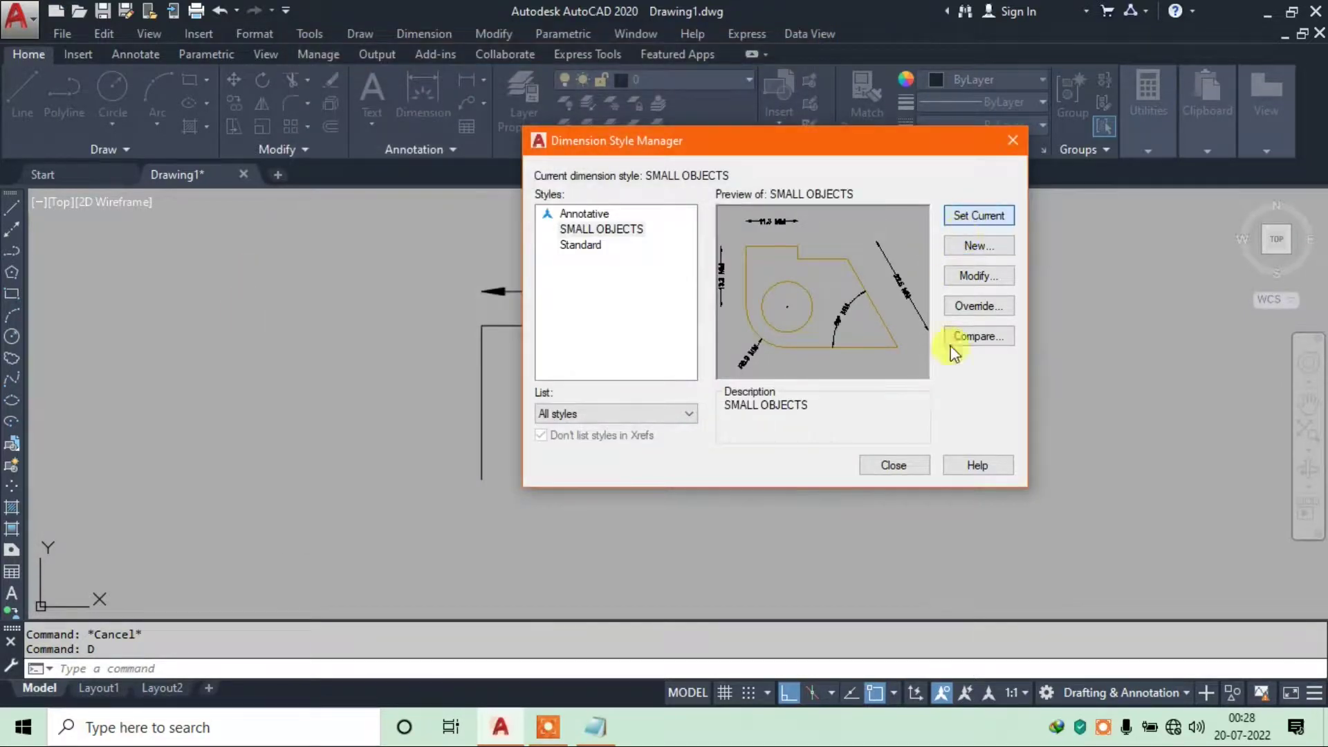
click(906, 470)
Add a 10.0 MM linear dimension along the vertical line
click(422, 34)
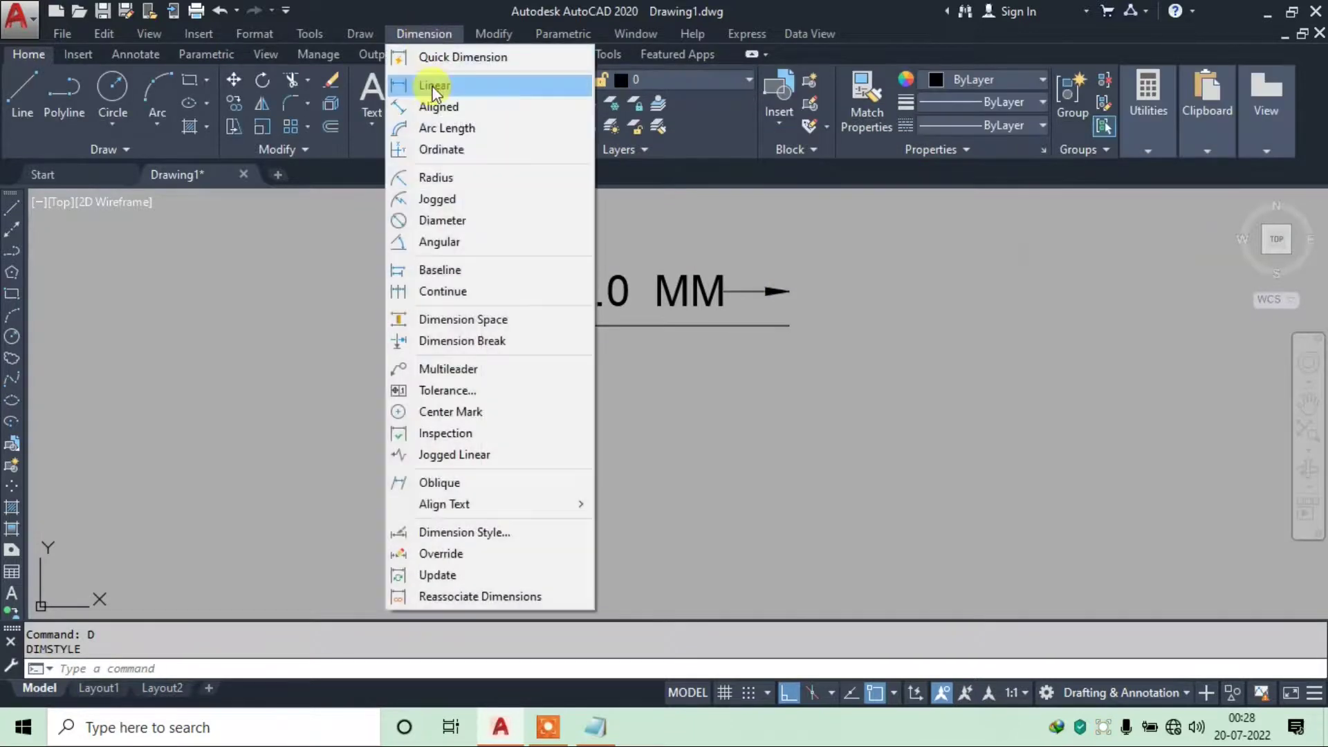
click(436, 86)
click(481, 325)
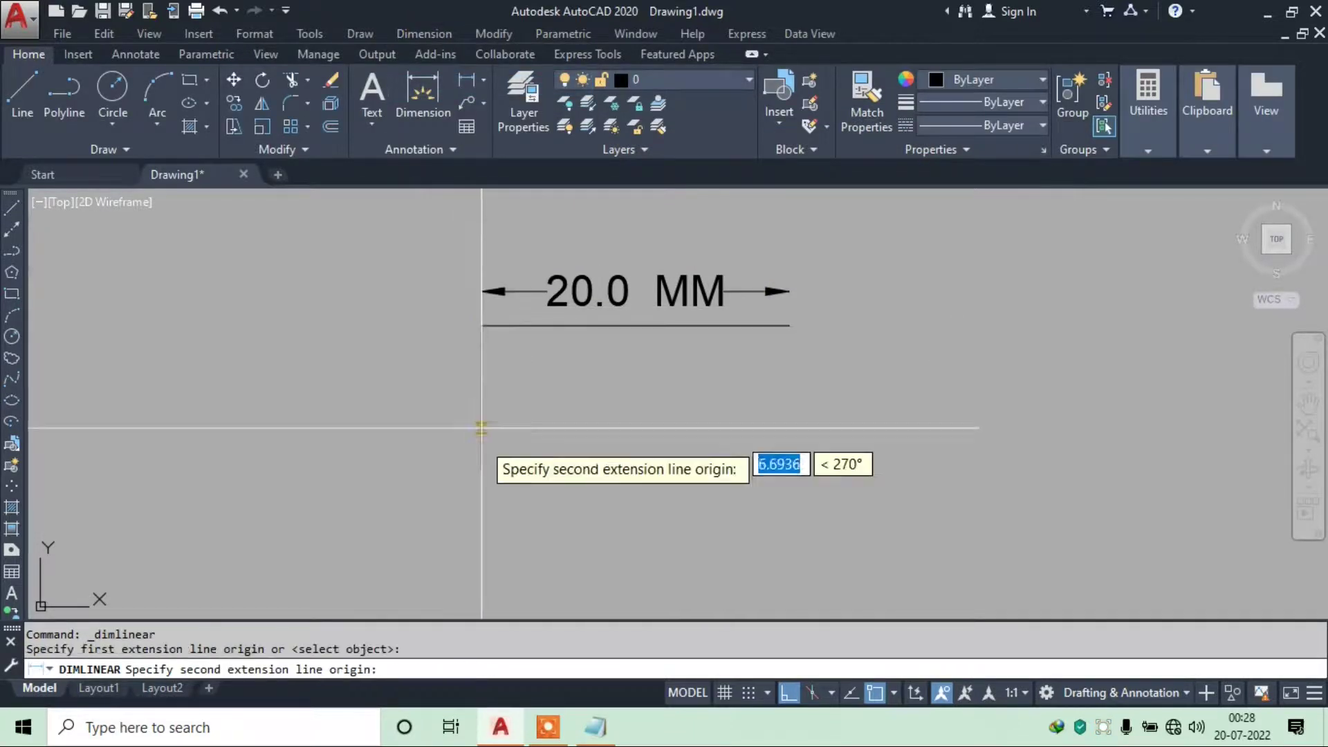
click(481, 478)
scroll(477, 448, up, 2)
click(462, 446)
scroll(542, 448, down, 3)
scroll(534, 379, down, 2)
scroll(488, 385, up, 3)
Reopen the Dimension Style Manager with D and move it aside
text(D)
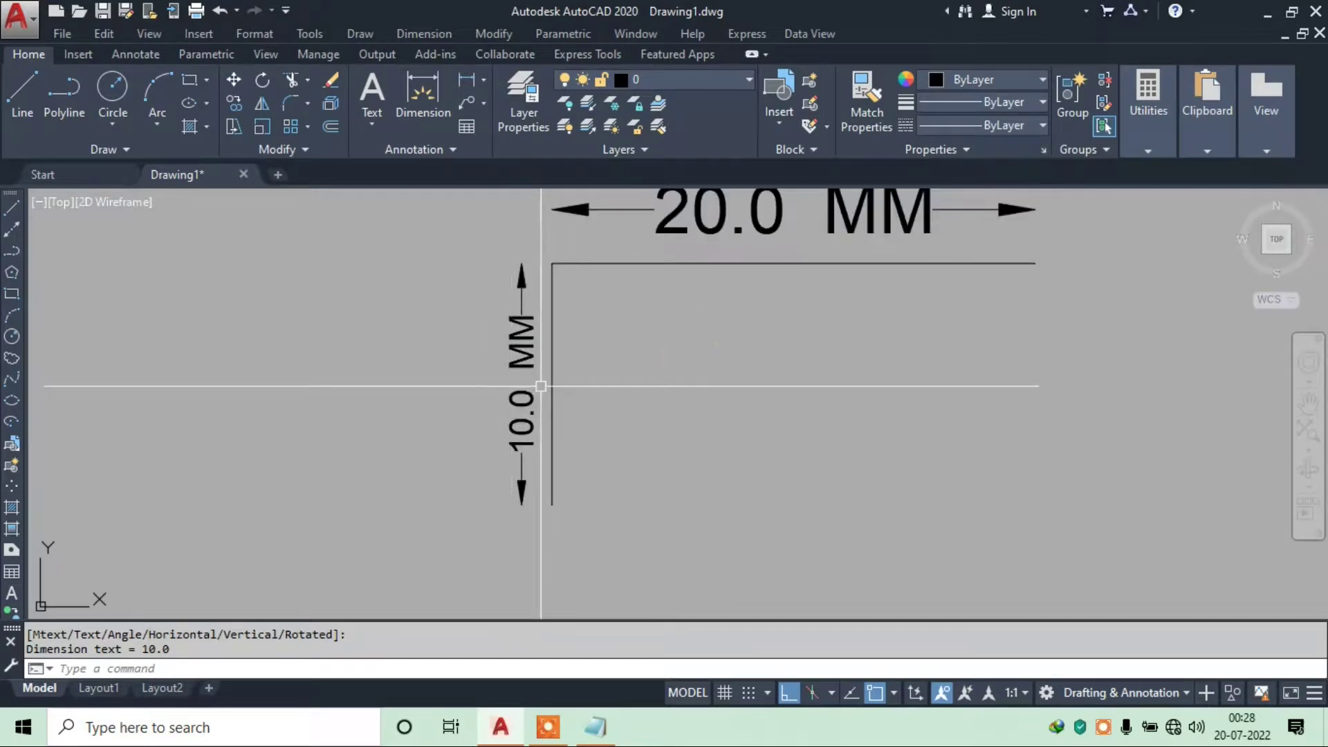
key(Return)
drag(713, 185, 969, 135)
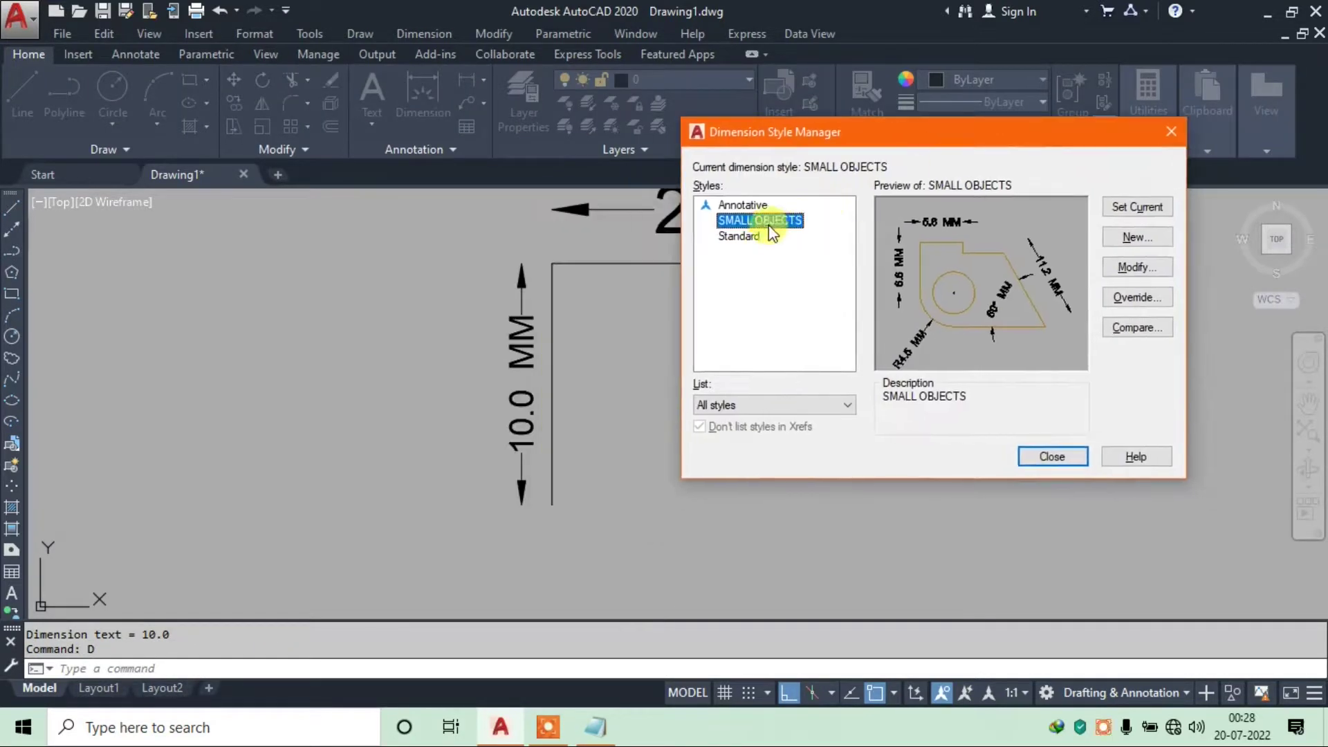
Preview the Standard style, close the Dimension Style Manager, and cancel the stray selection
click(740, 238)
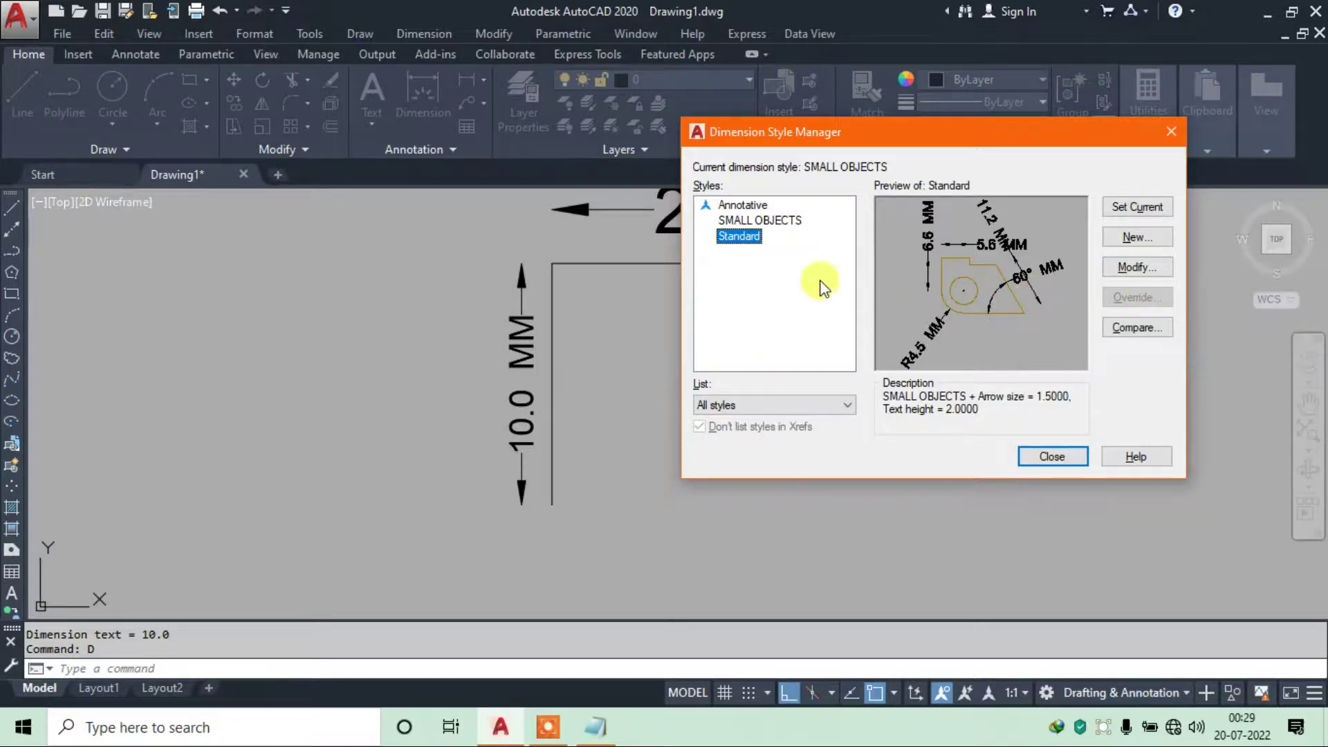
click(764, 222)
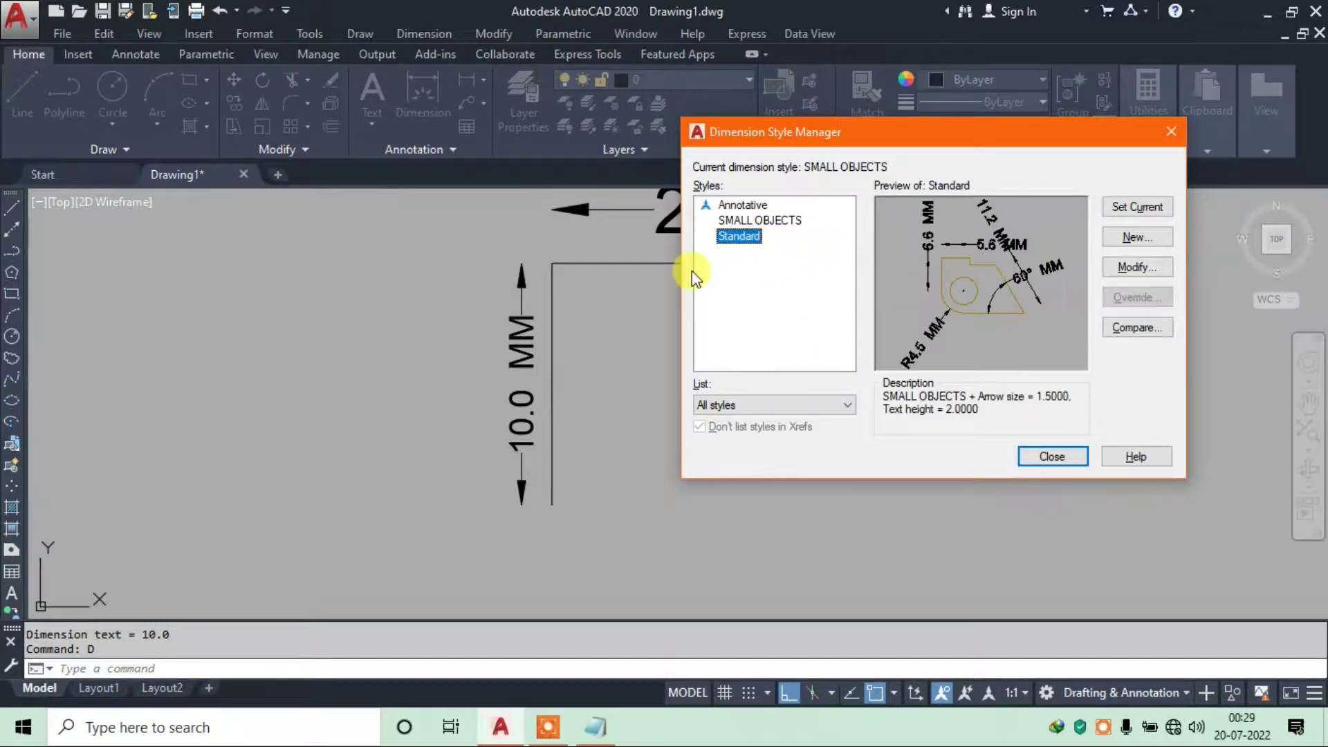
click(1171, 132)
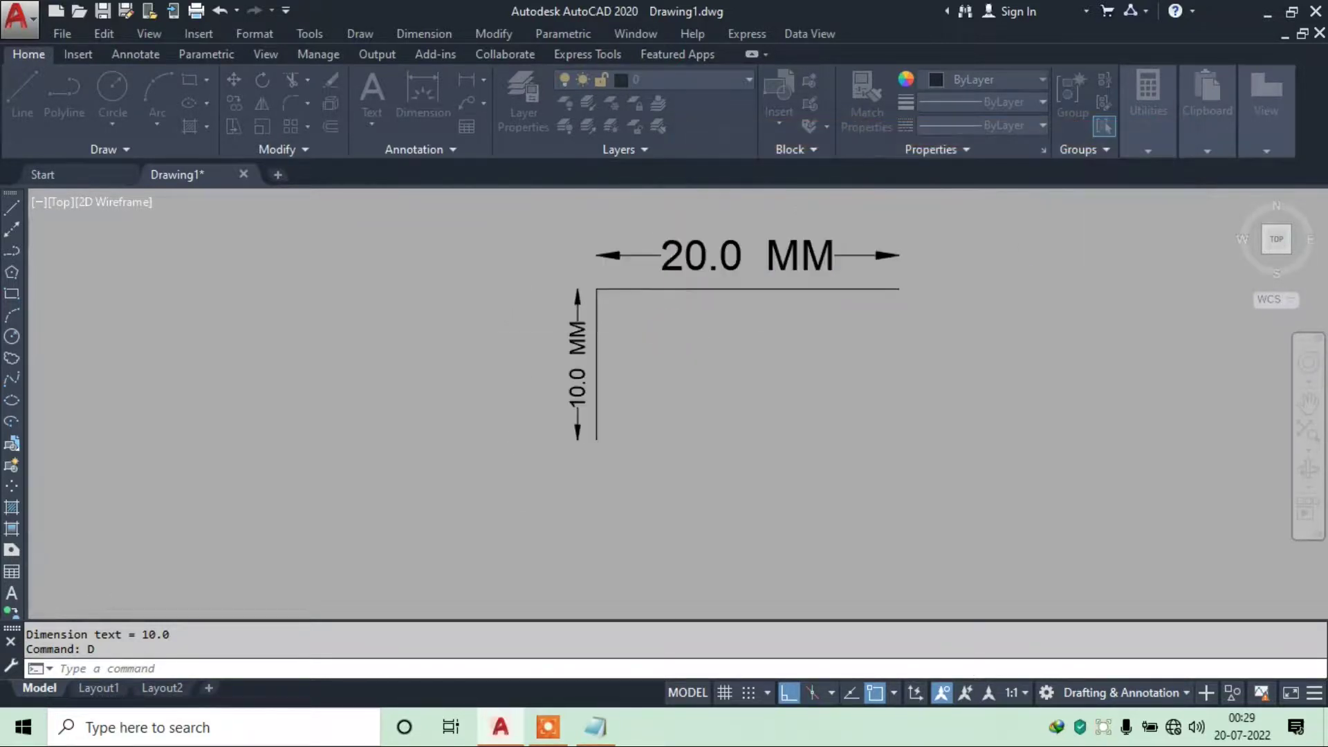
scroll(771, 313, down, 5)
click(771, 313)
key(Escape)
scroll(771, 313, up, 6)
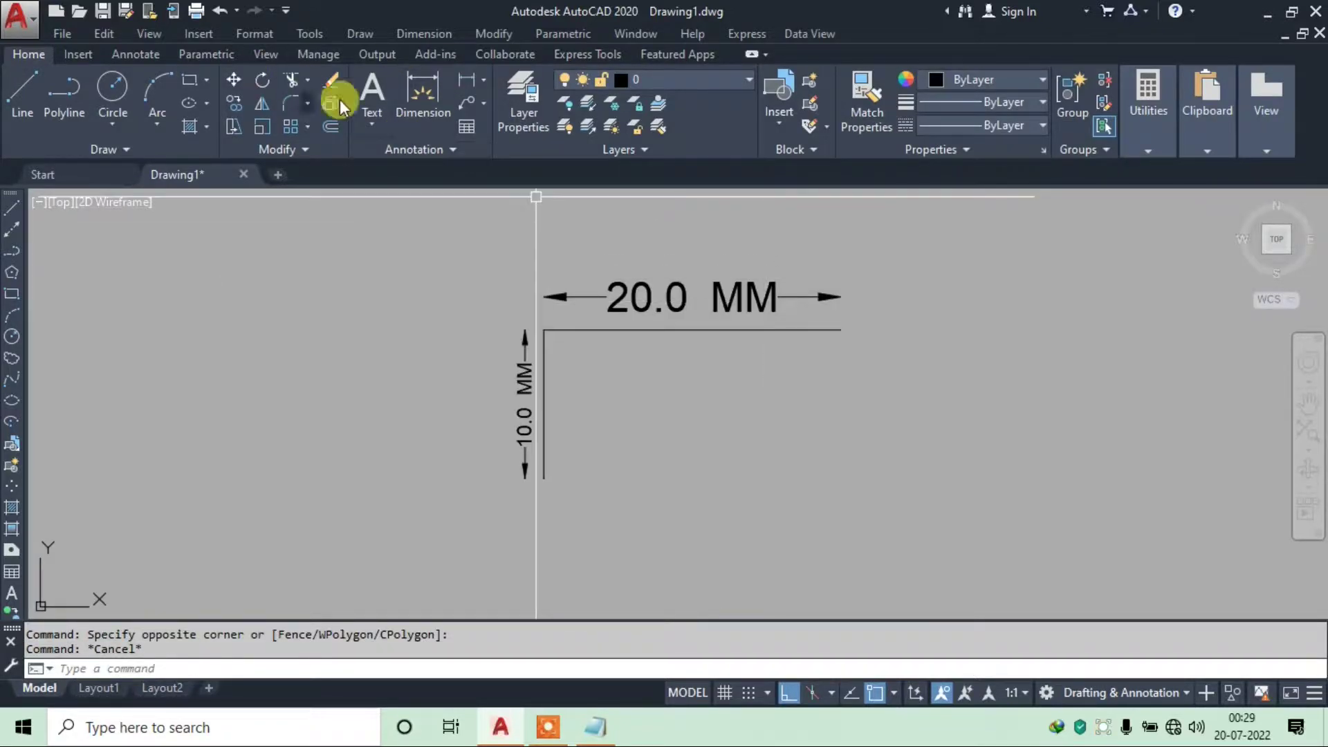
Window-select the old L-shape and its dimensions and erase them
click(405, 33)
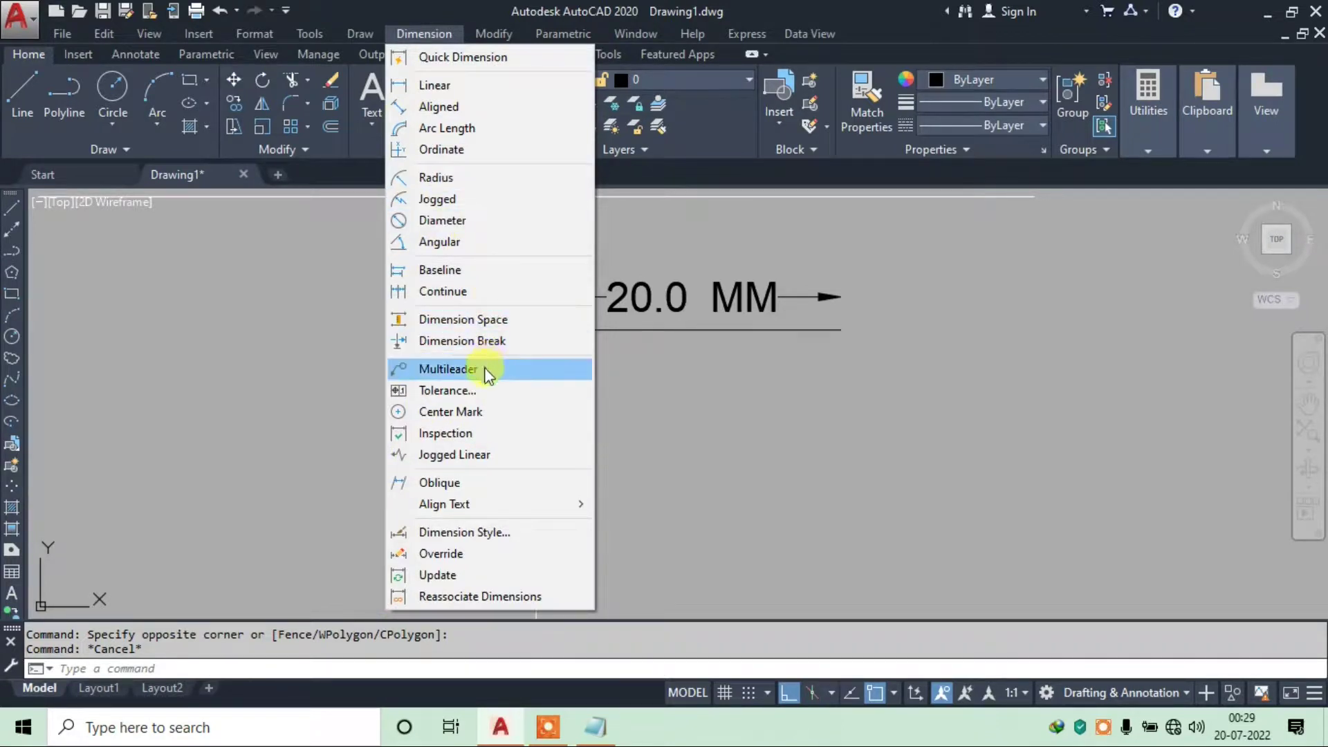
click(783, 377)
scroll(629, 336, down, 4)
key(Escape)
click(779, 272)
click(558, 388)
text(e)
key(Return)
key(Escape)
Switch the drafting snap settings to isometric snap via DS
text(DS)
key(Return)
click(622, 392)
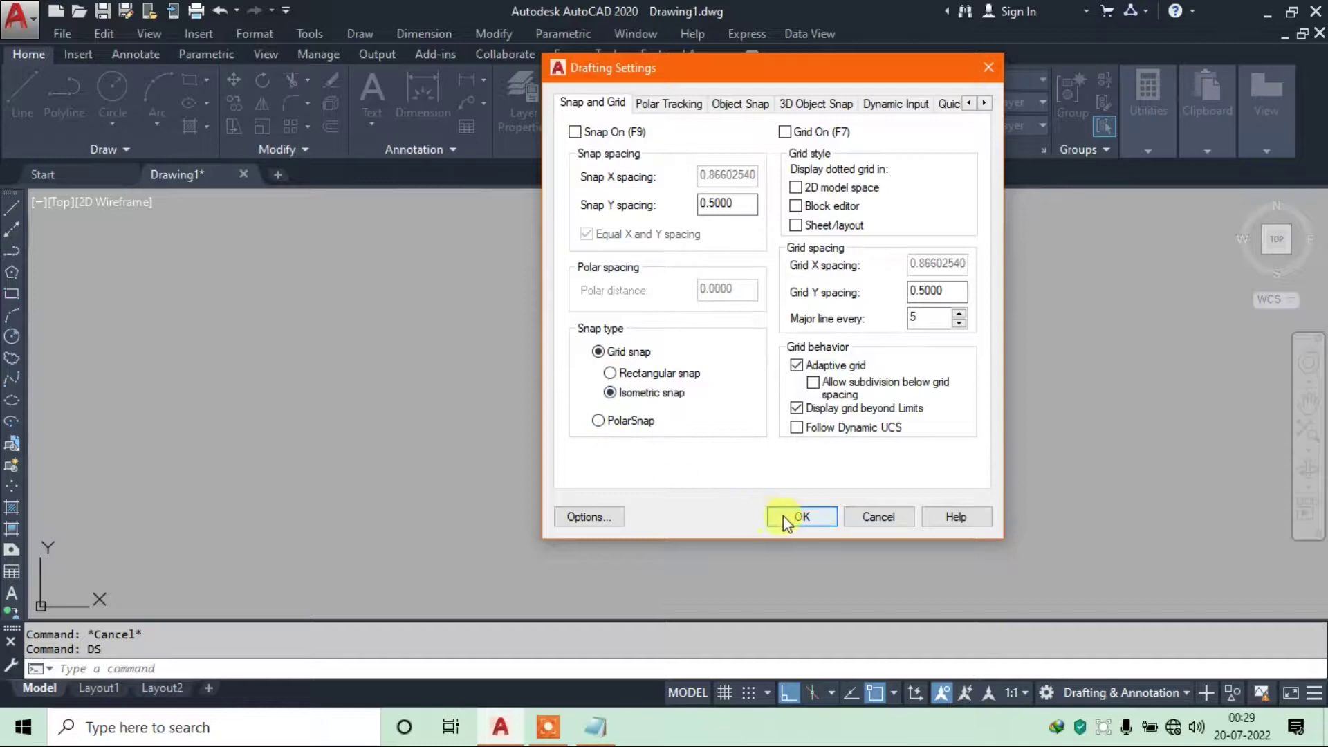
click(782, 516)
Set Architectural length units with Inches insertion scale, then begin a line at the square's first corner
text(un)
key(Return)
click(529, 136)
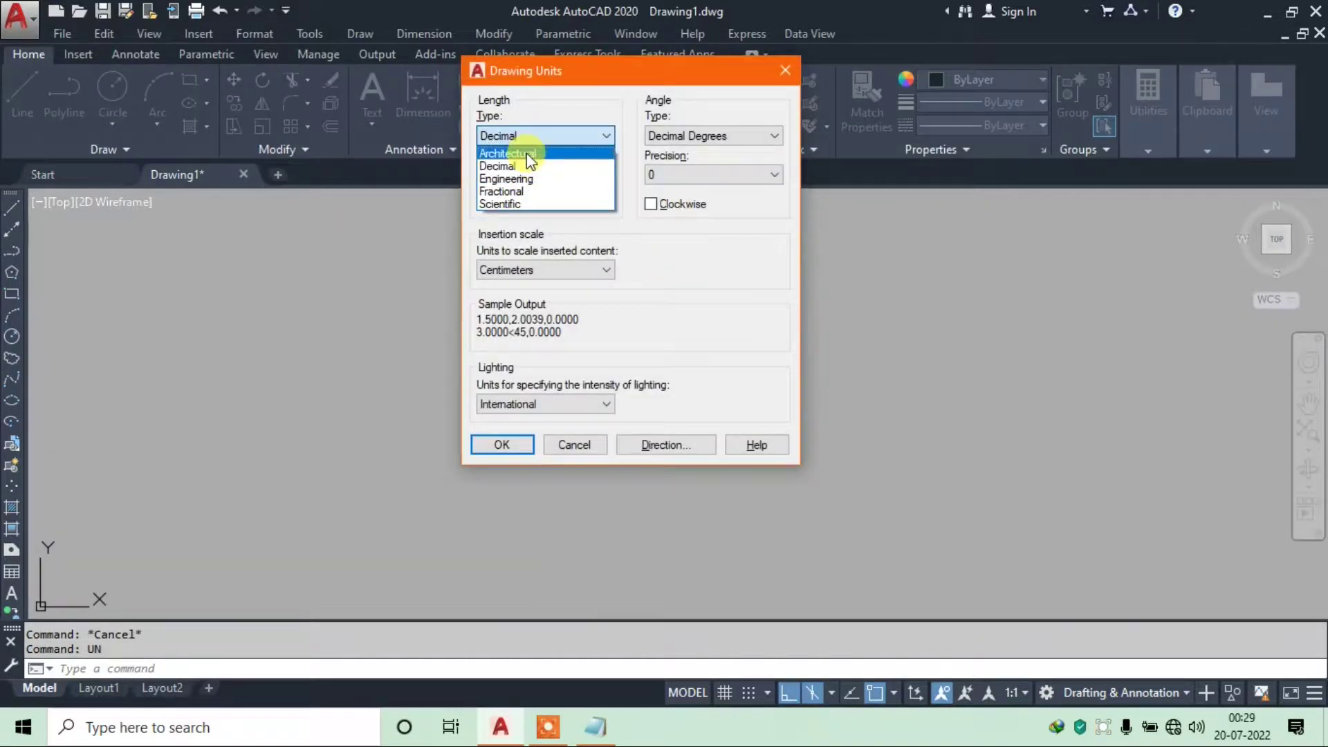
click(559, 270)
click(522, 300)
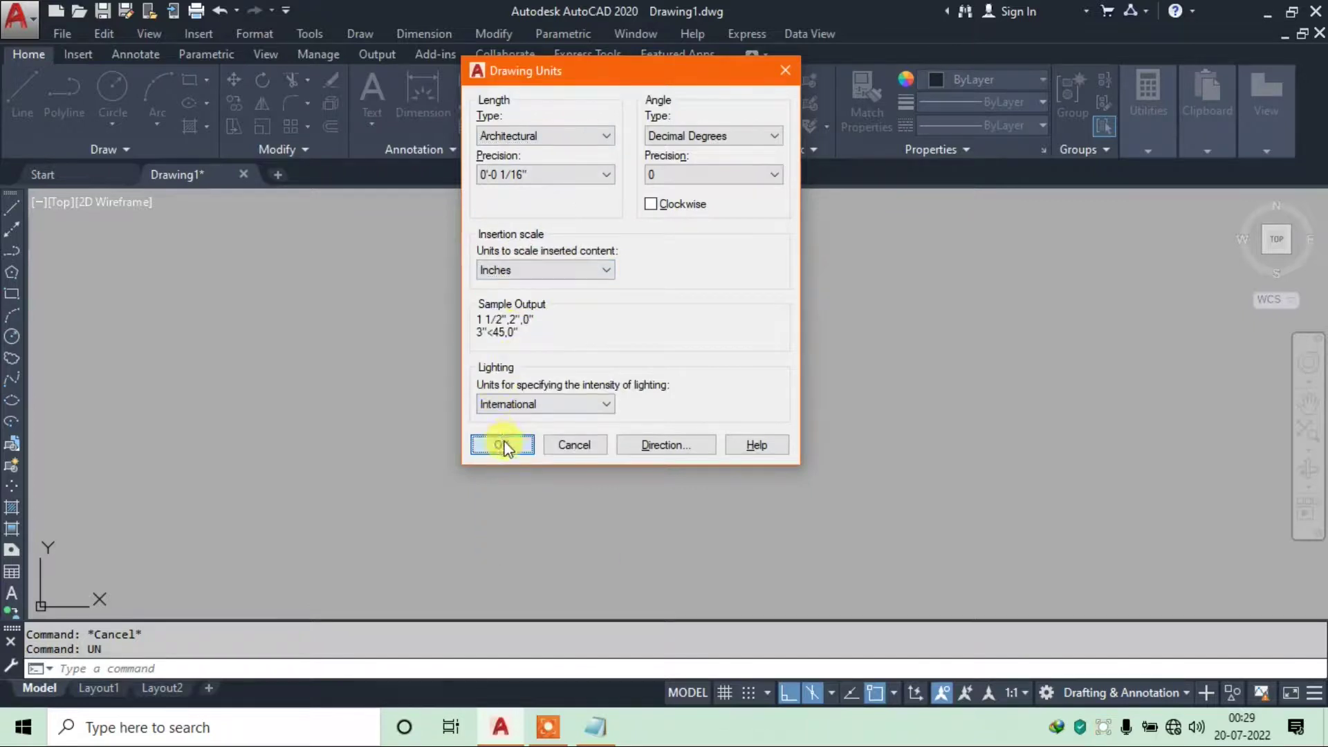
click(503, 445)
click(22, 86)
click(533, 396)
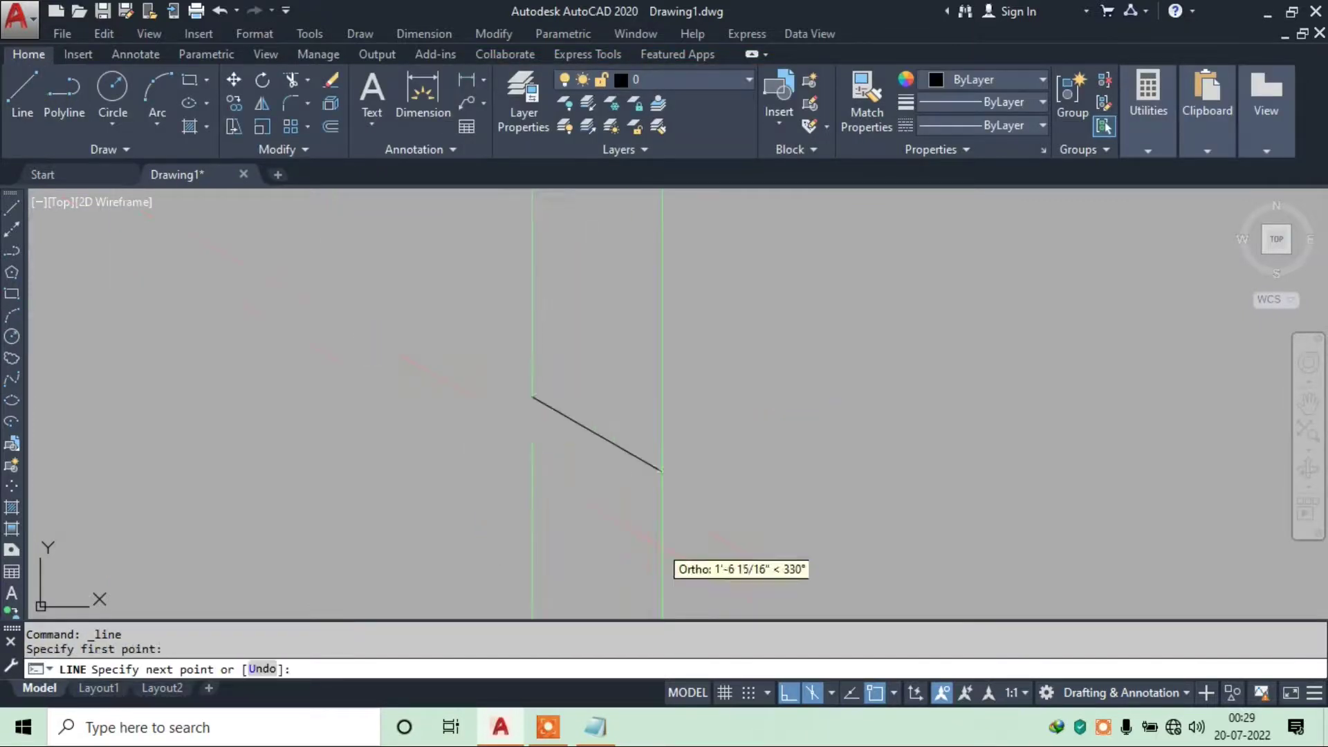
Draw four 6' isometric sides forming a diamond, using F5 for the top isoplane, and centre it
text(6')
key(Return)
scroll(612, 392, down, 3)
scroll(612, 392, up, 5)
key(F5)
text(6')
key(Return)
text(6')
key(Return)
text(6)
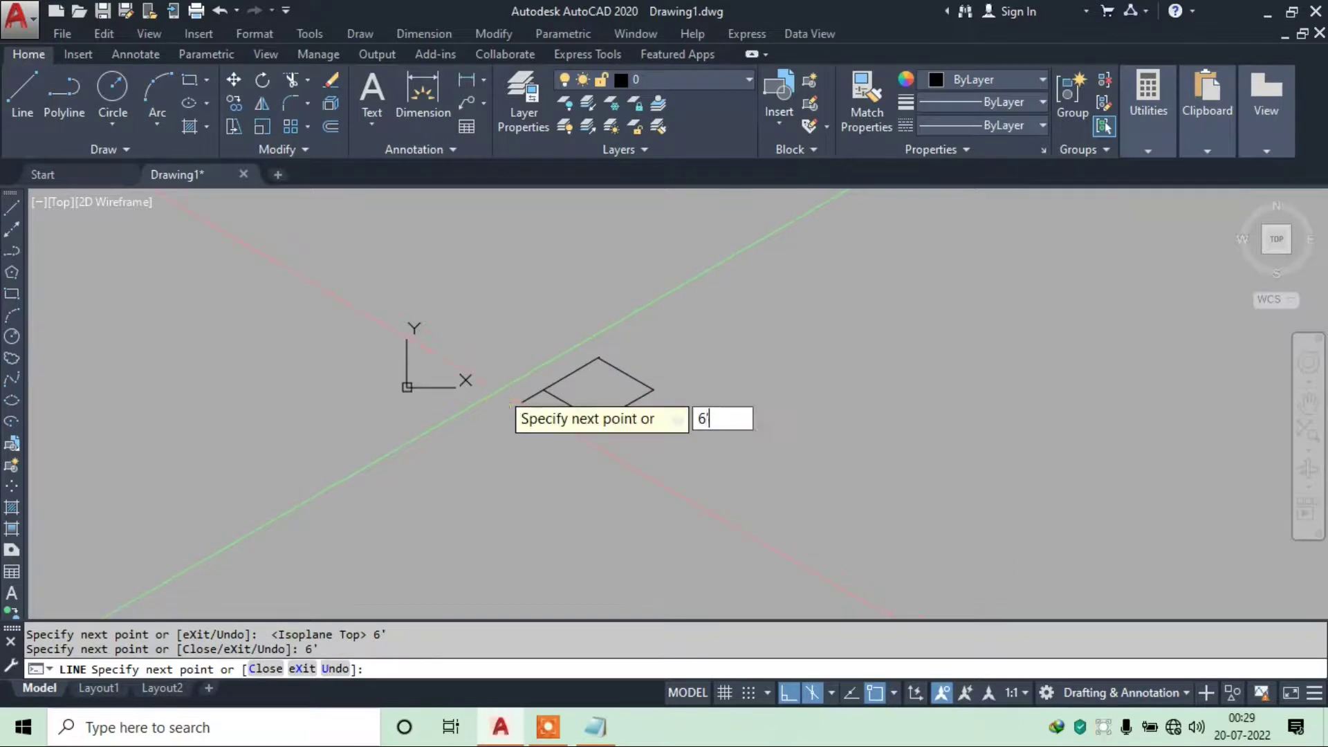
key(Escape)
scroll(570, 408, up, 4)
scroll(664, 315, down, 1)
middle_drag(684, 234, 606, 259)
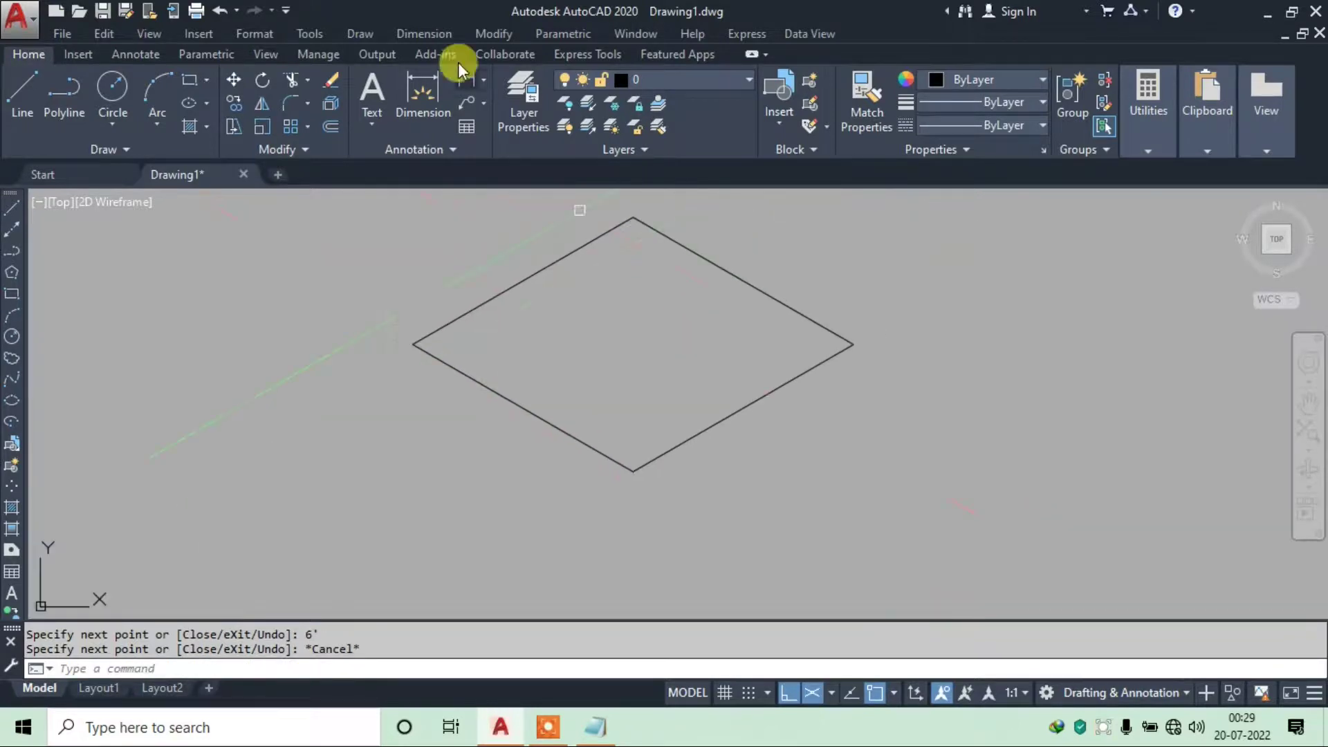
Cancel an accidental selection and check the drawing units settings
click(446, 35)
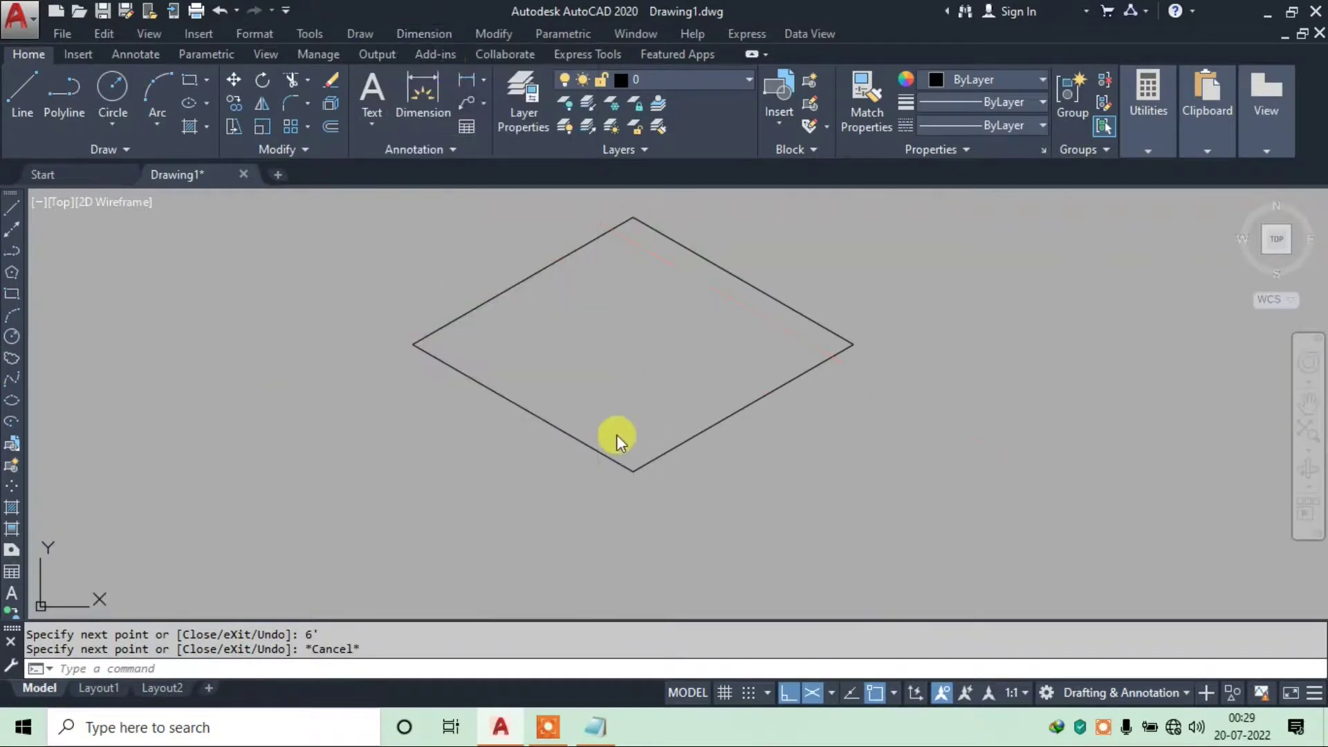
click(633, 422)
key(Escape)
key(Escape)
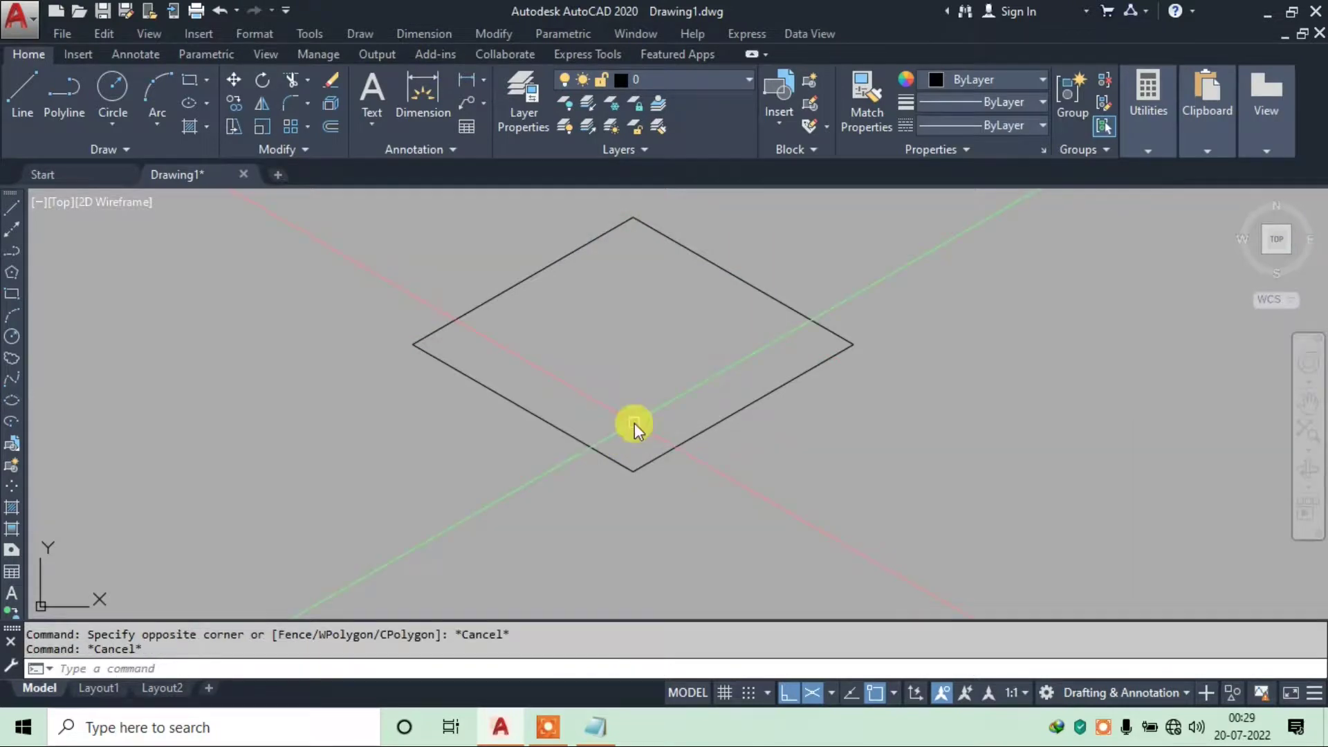
text(un)
key(Return)
key(Escape)
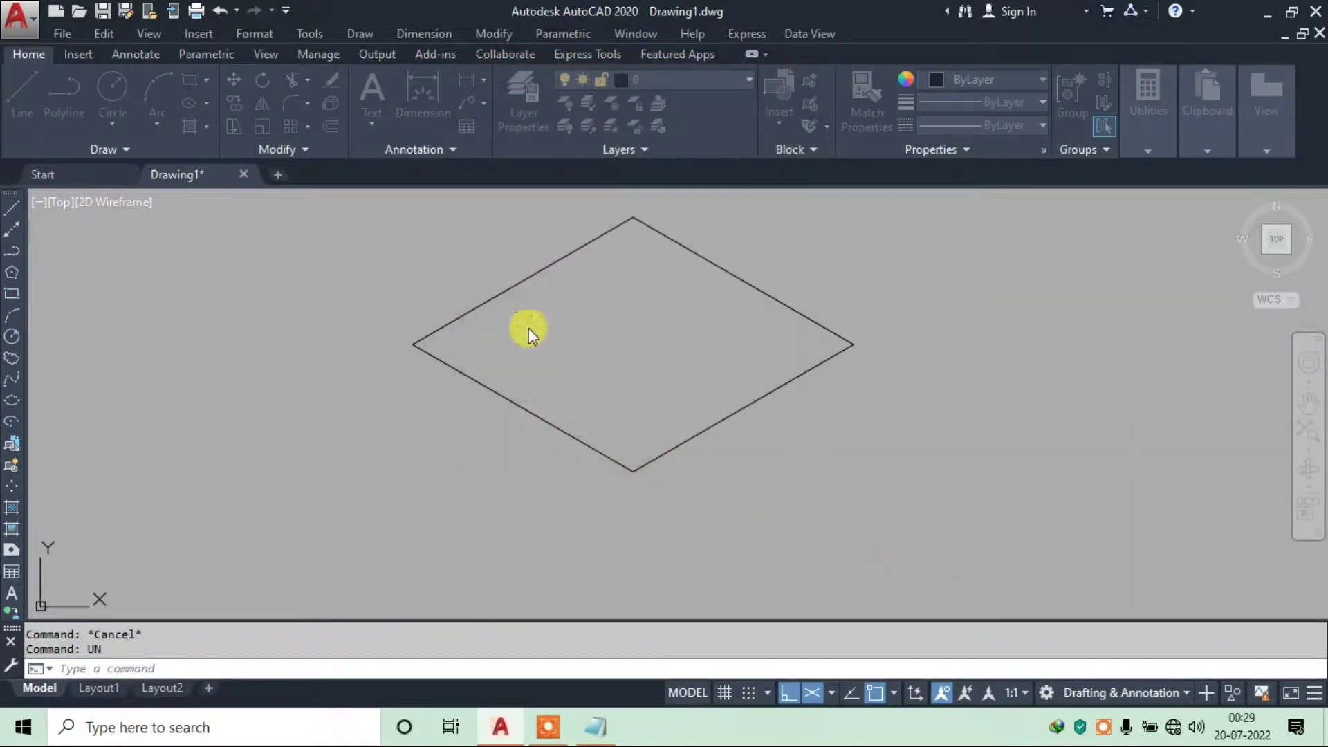
Start a new dimension style named FEET AND INCHES in the Dimension Style Manager
text(d)
key(Return)
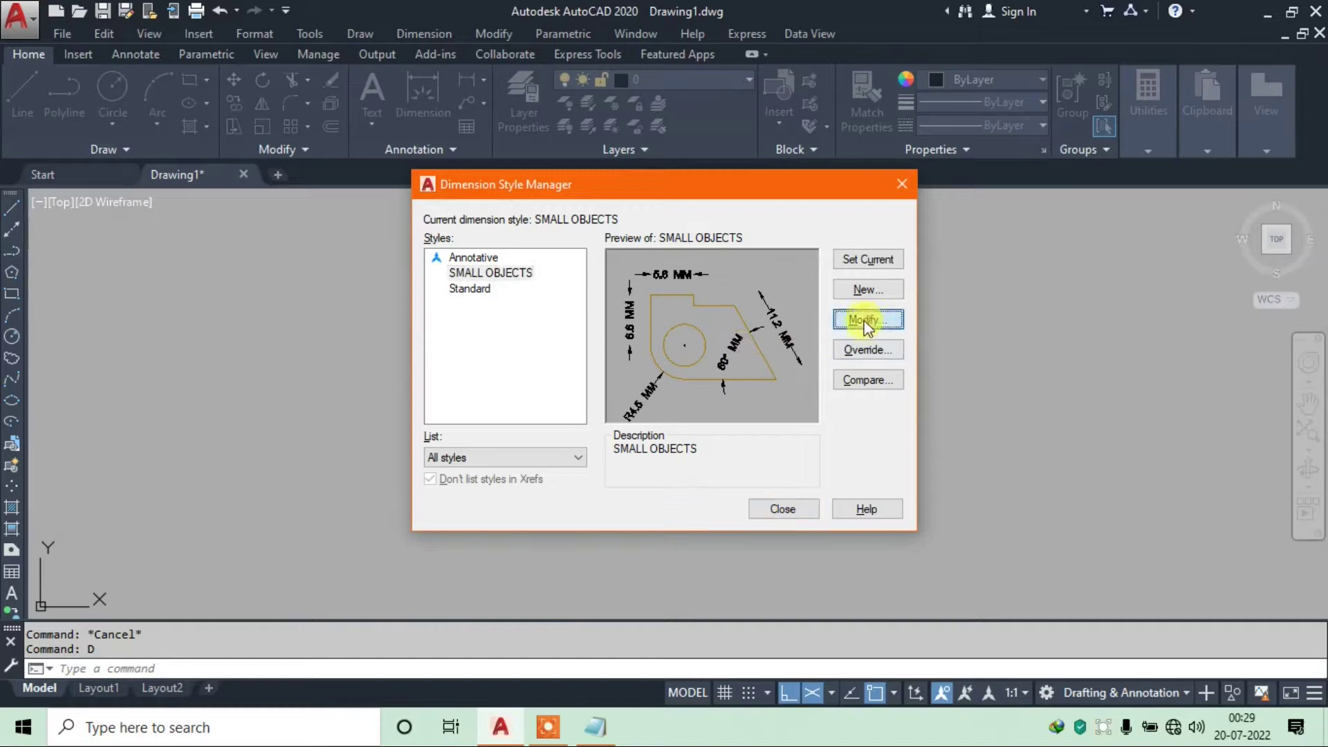
click(866, 322)
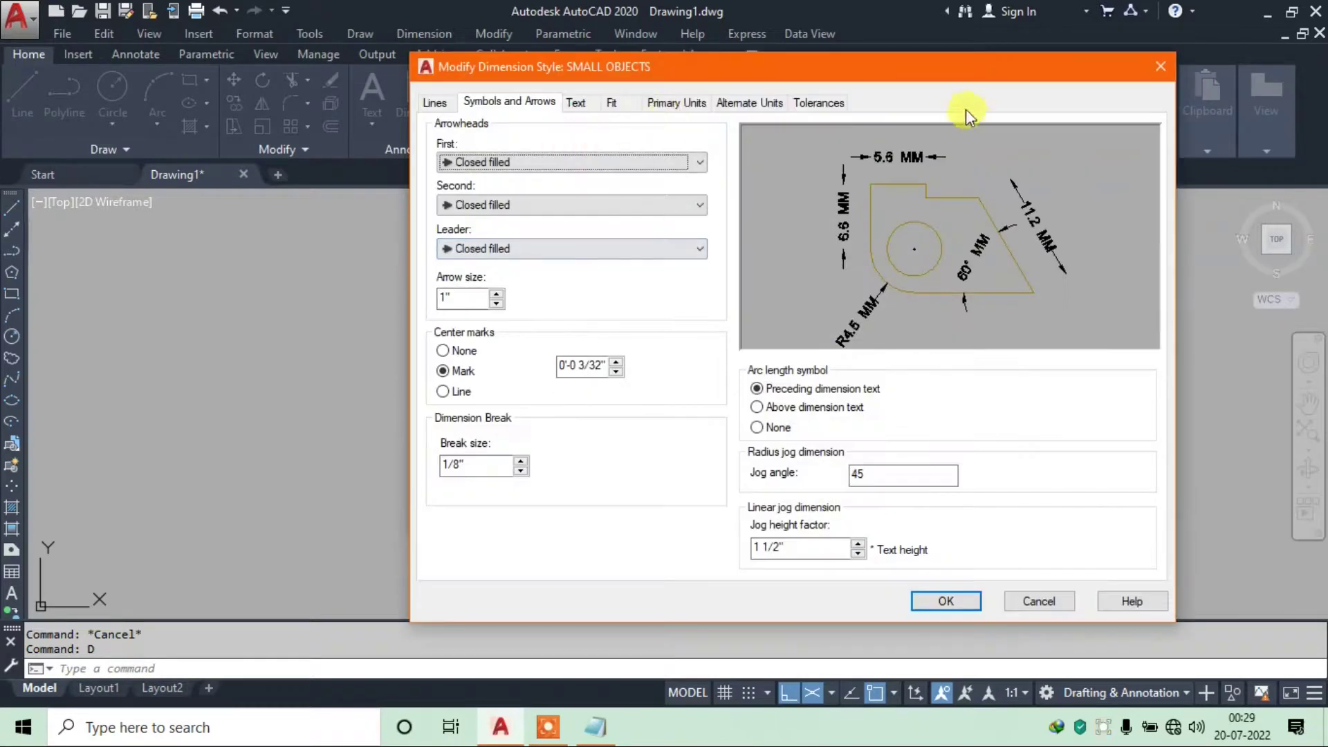
click(1160, 67)
click(882, 293)
text(FEET AND INCHES)
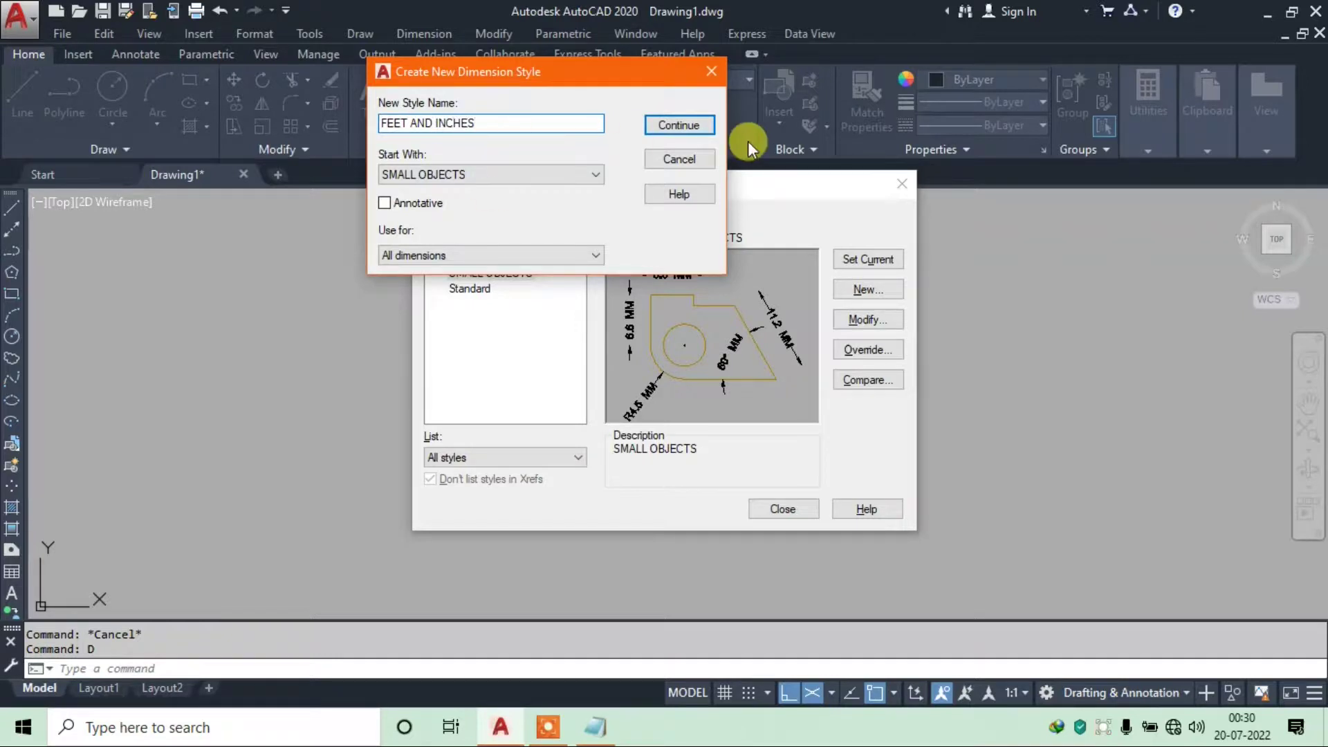
click(708, 124)
Give the style Architectural unit format, 8 text height and 8 arrow size
click(553, 76)
click(507, 116)
click(465, 165)
click(446, 75)
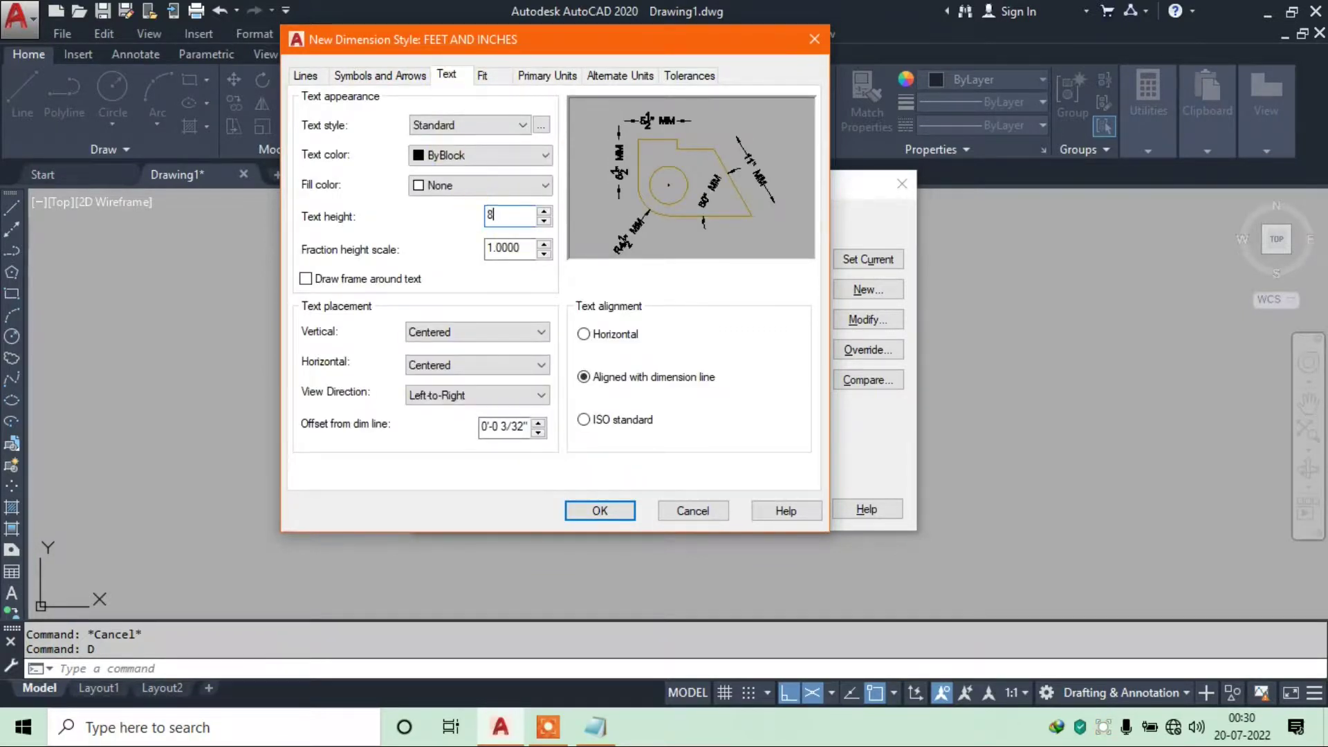
click(515, 197)
click(365, 73)
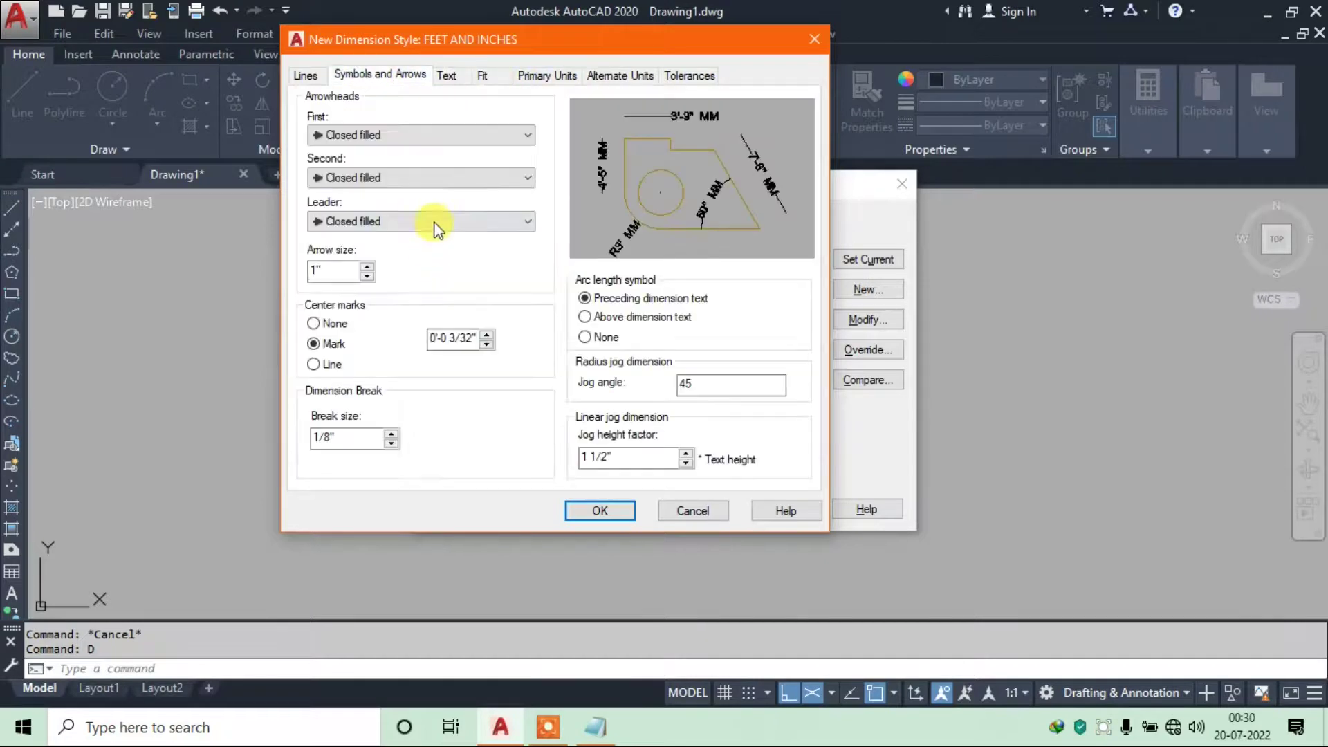
drag(323, 272, 272, 278)
text(8)
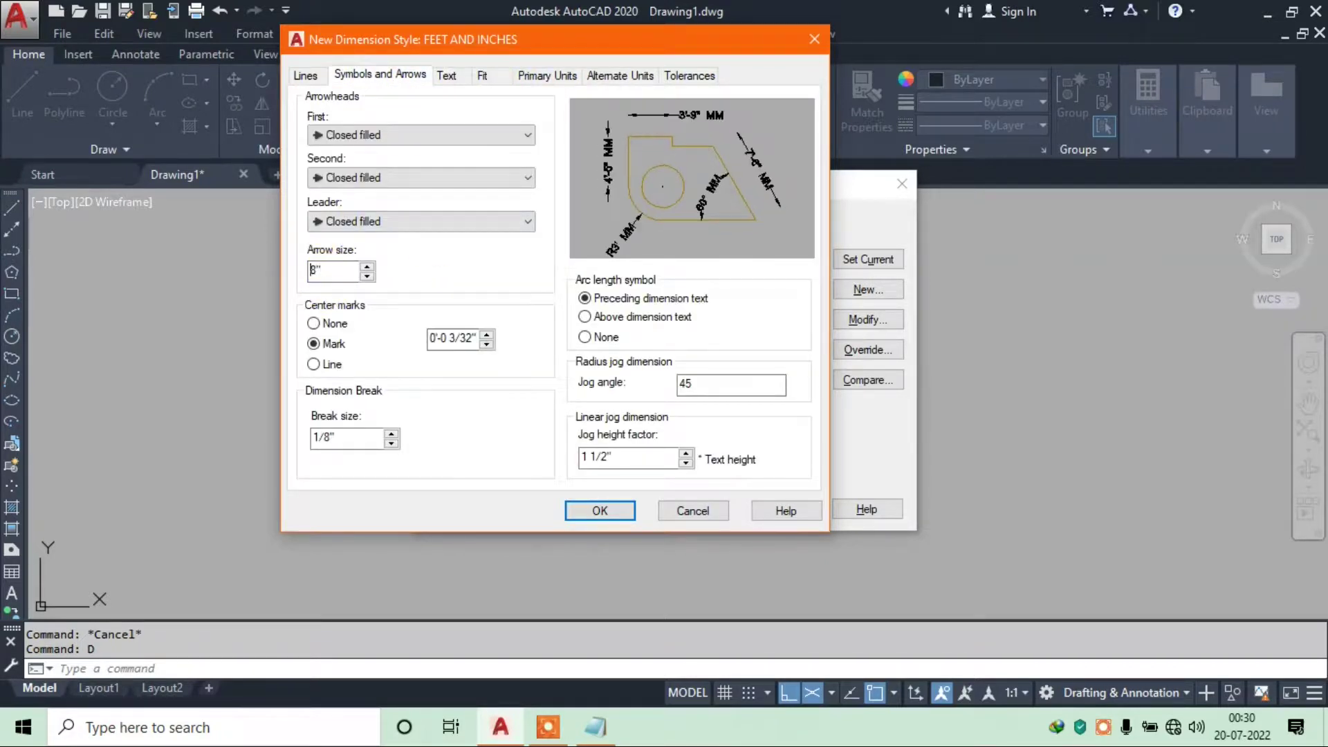
Remove the MM suffix, suppress the second extension line, and save the style
click(534, 78)
double_click(418, 277)
key(BackSpace)
click(304, 75)
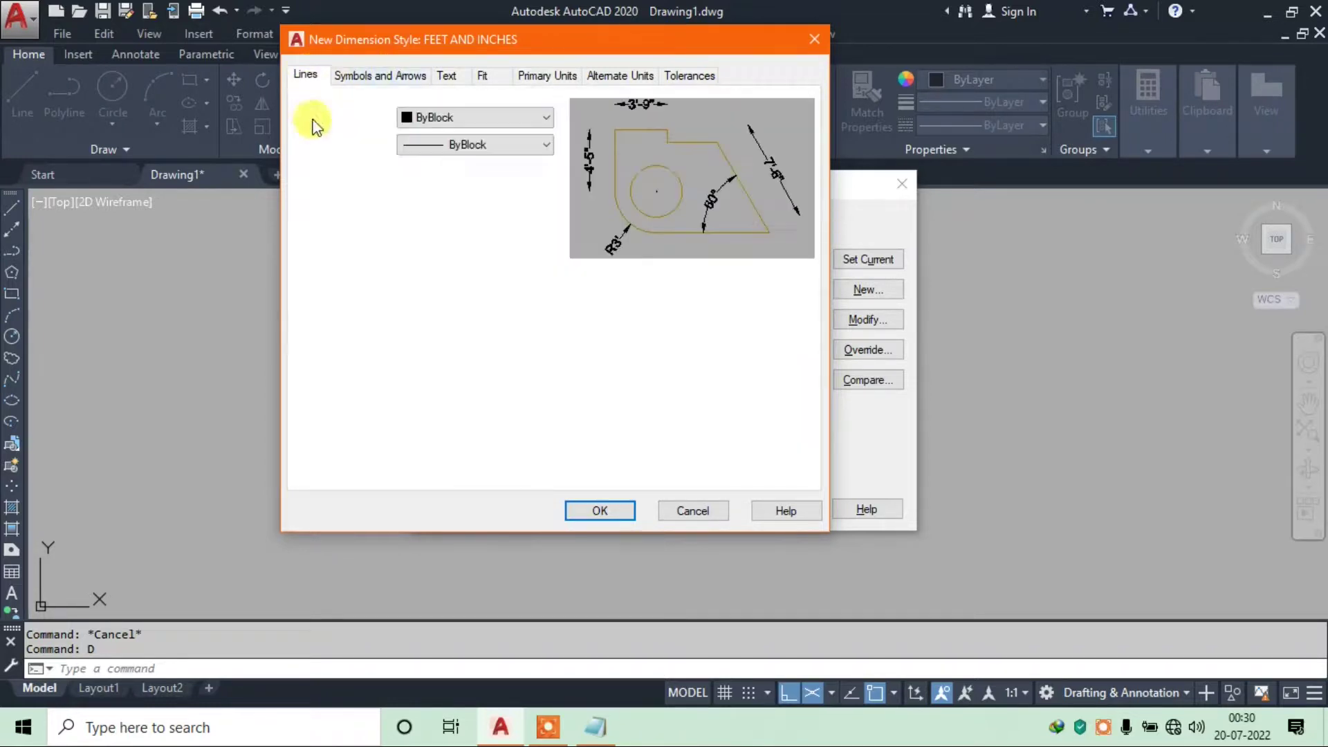
click(474, 420)
click(574, 512)
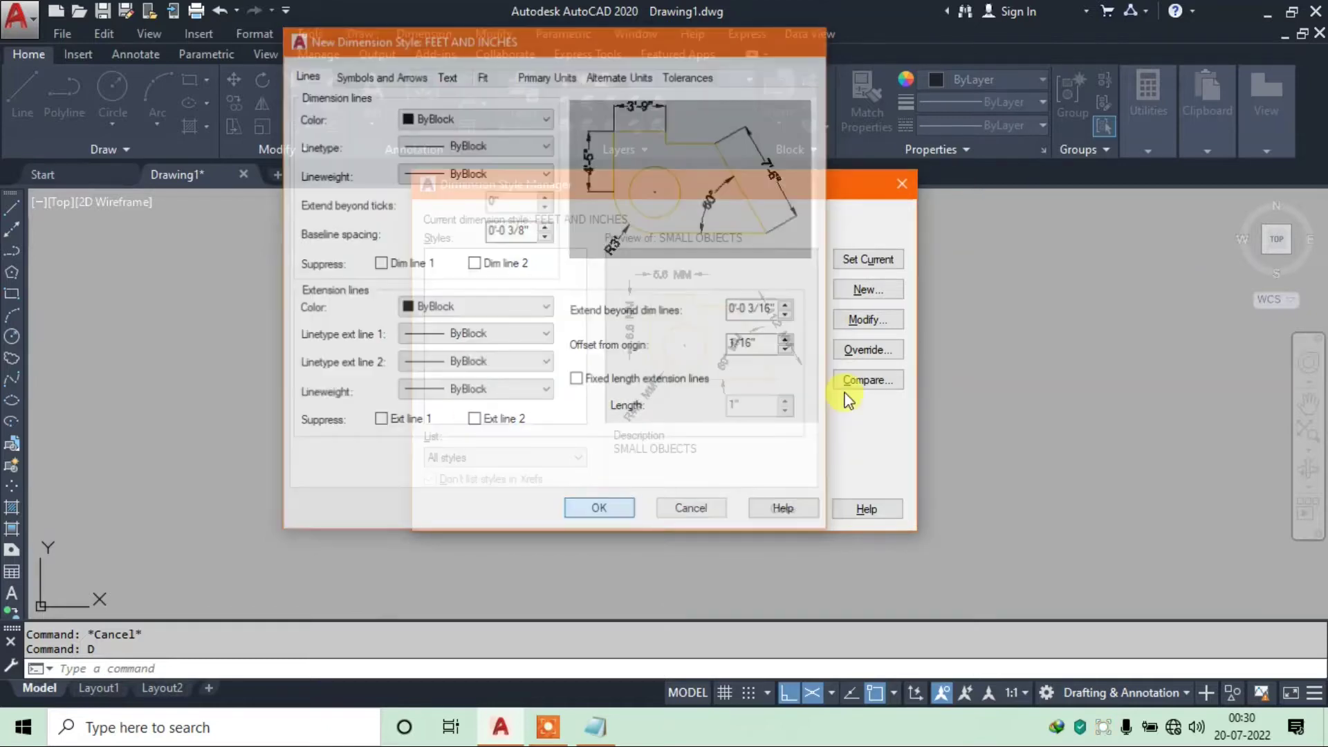
Make FEET AND INCHES the current dimension style and close the manager
click(867, 259)
click(785, 509)
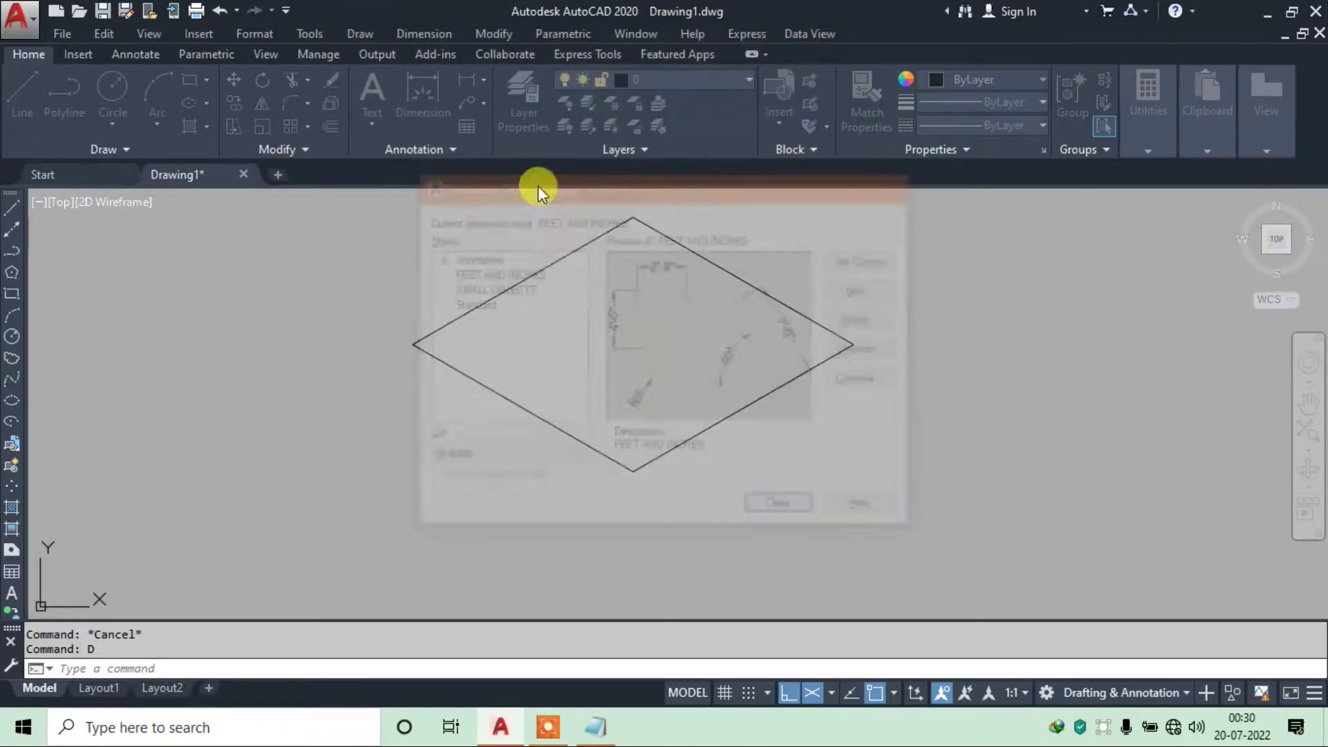
click(419, 33)
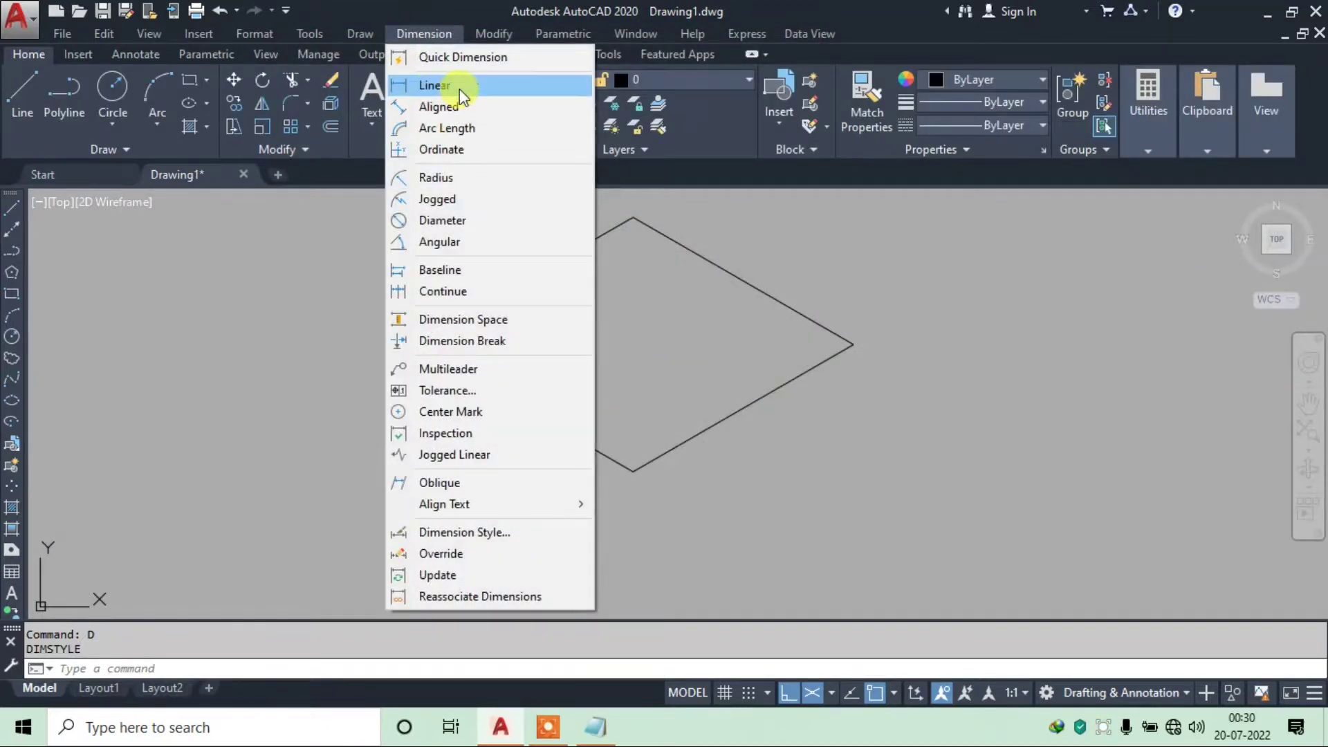
Add an aligned 6' dimension below the square's lower-left edge
click(459, 89)
click(413, 344)
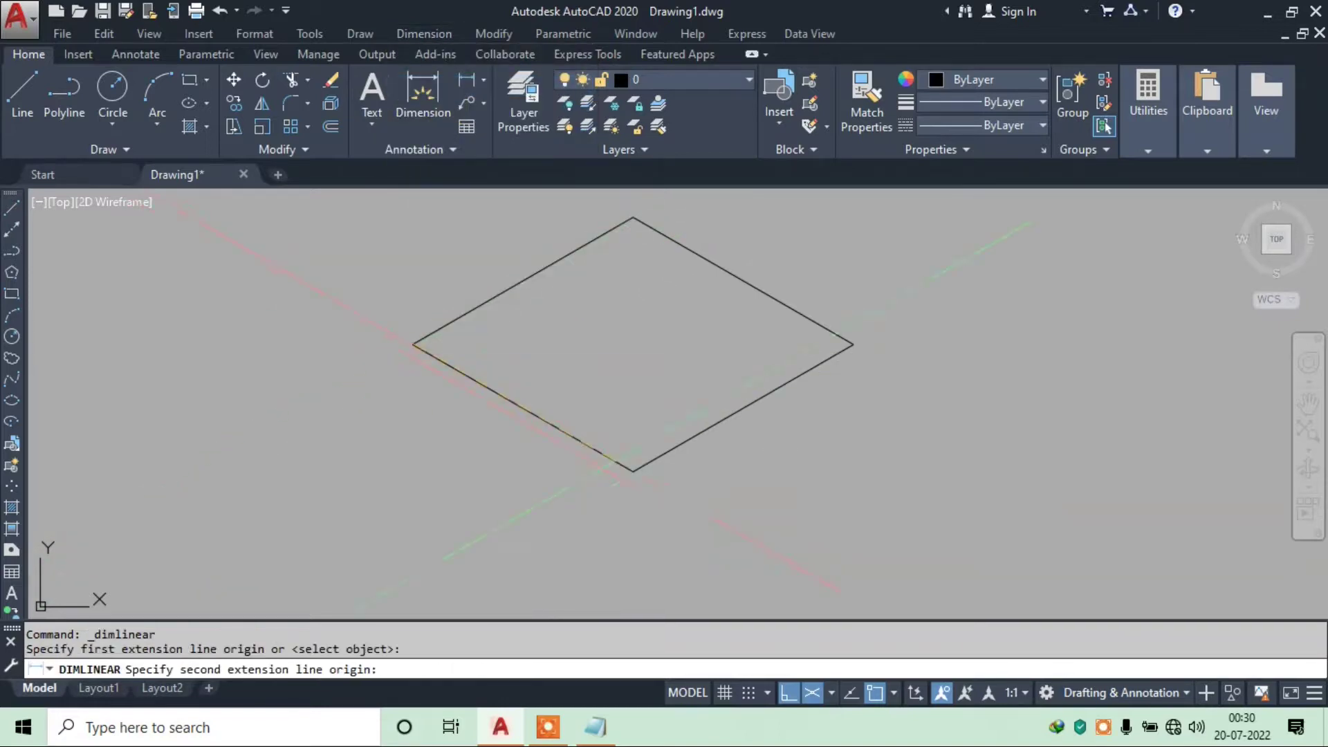
click(633, 471)
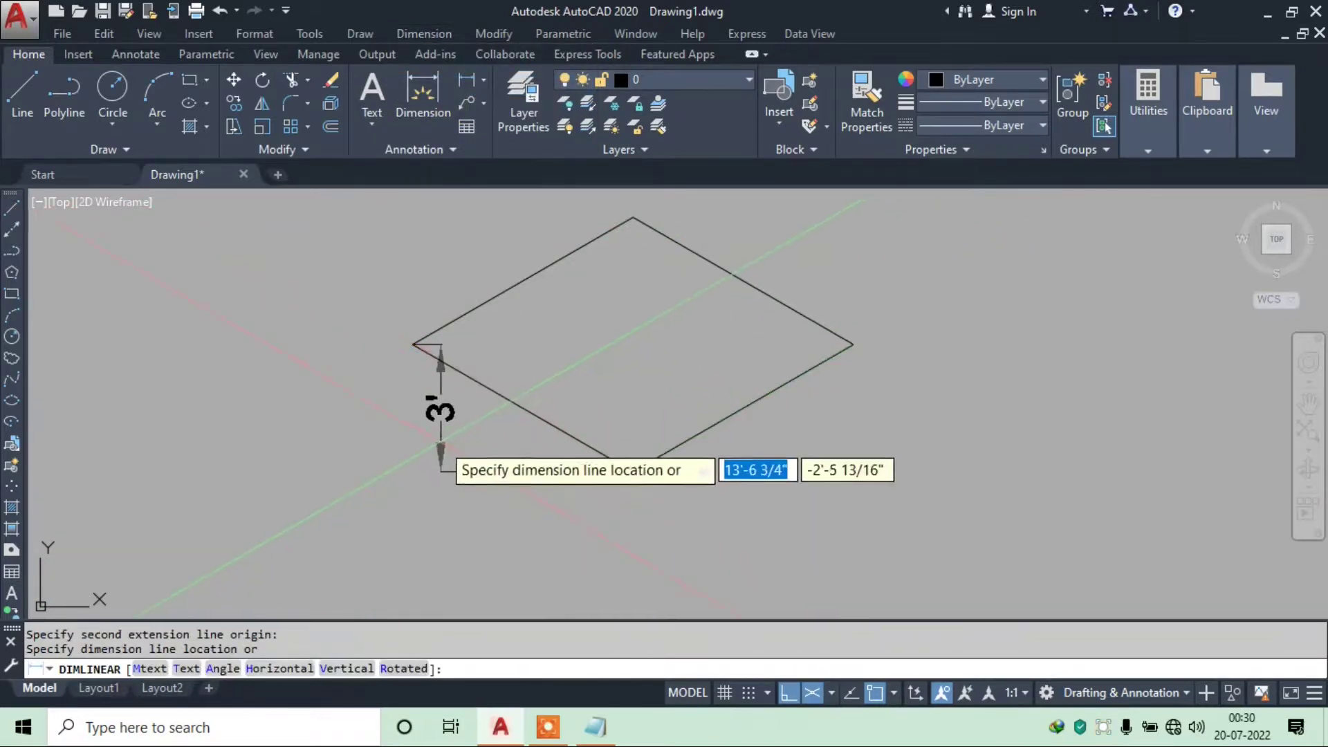
key(Escape)
click(442, 34)
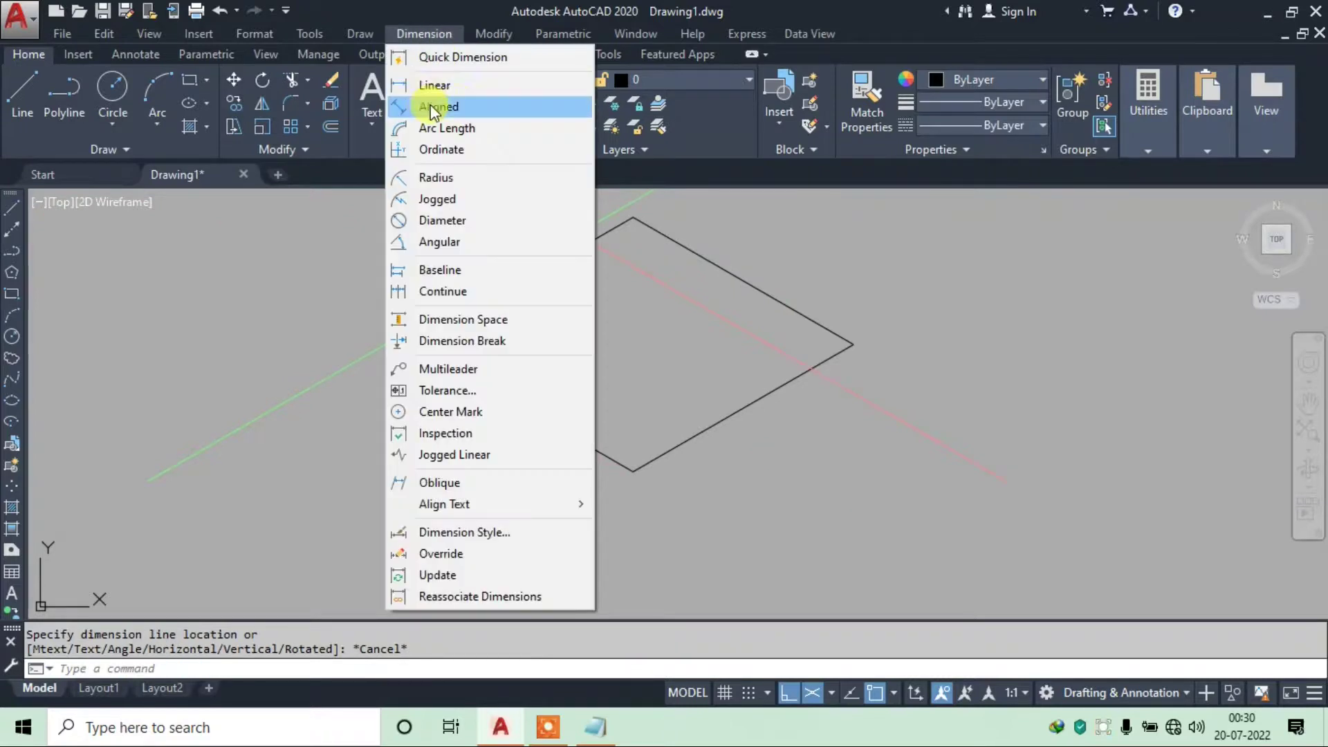
click(485, 108)
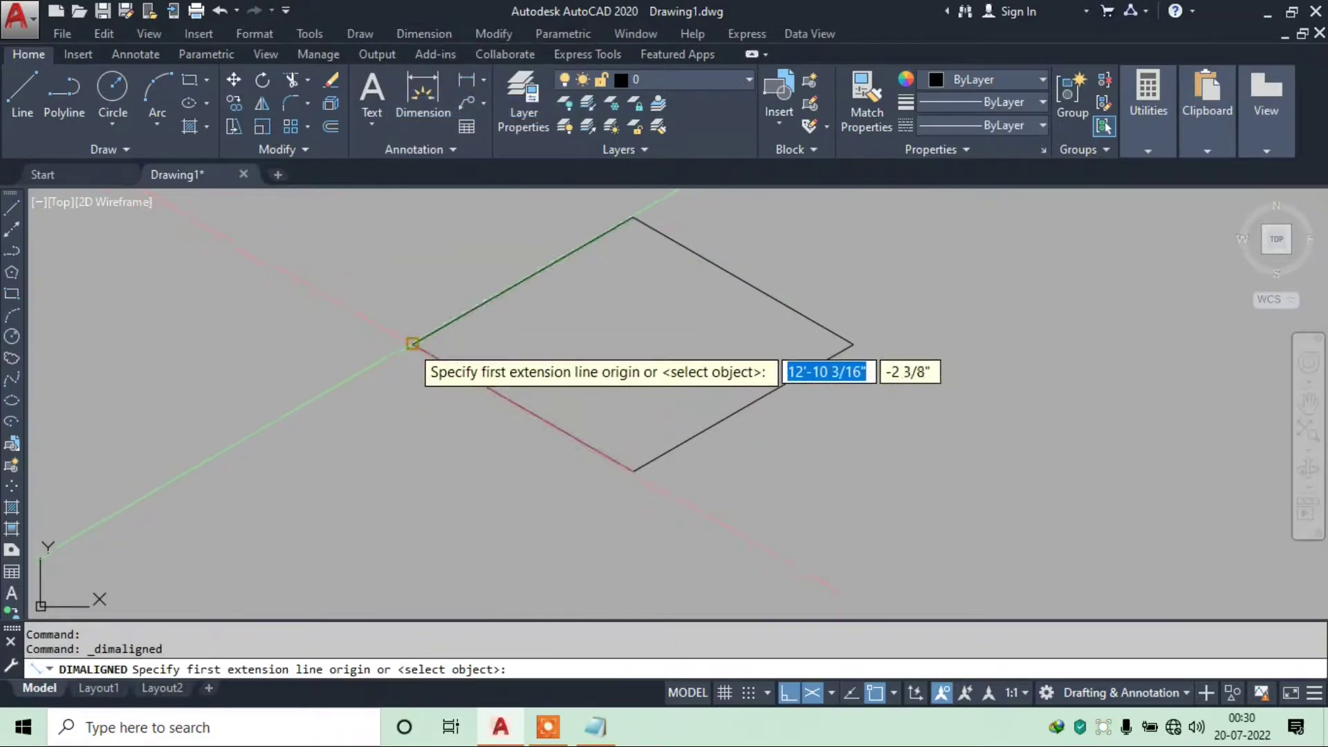
click(412, 343)
click(631, 469)
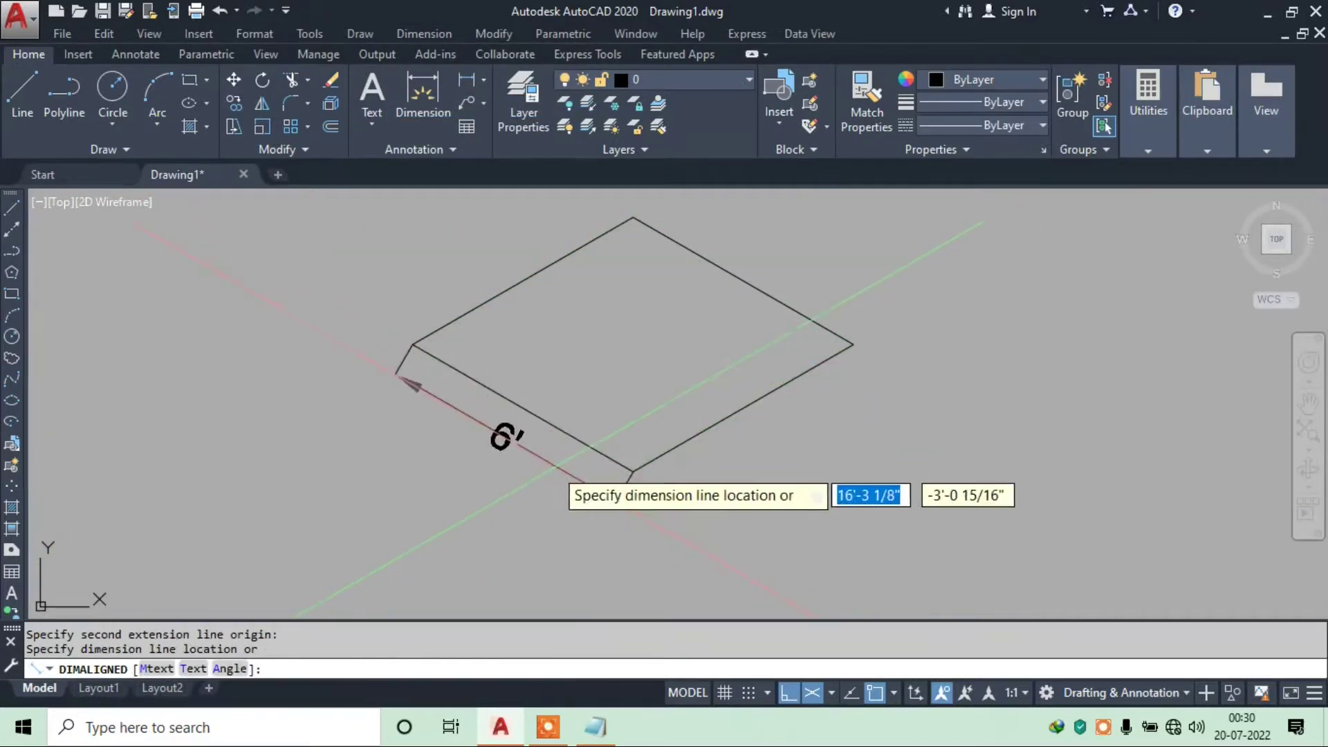
click(544, 487)
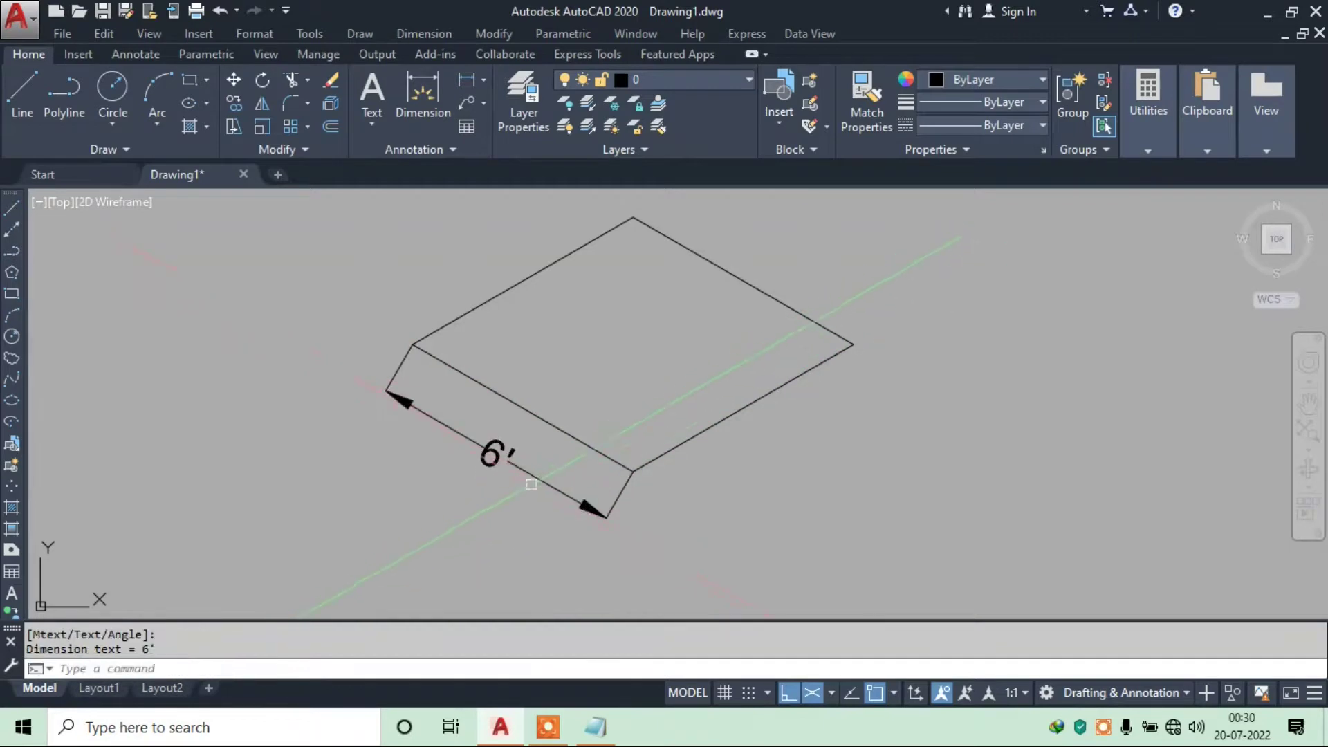
scroll(530, 484, up, 2)
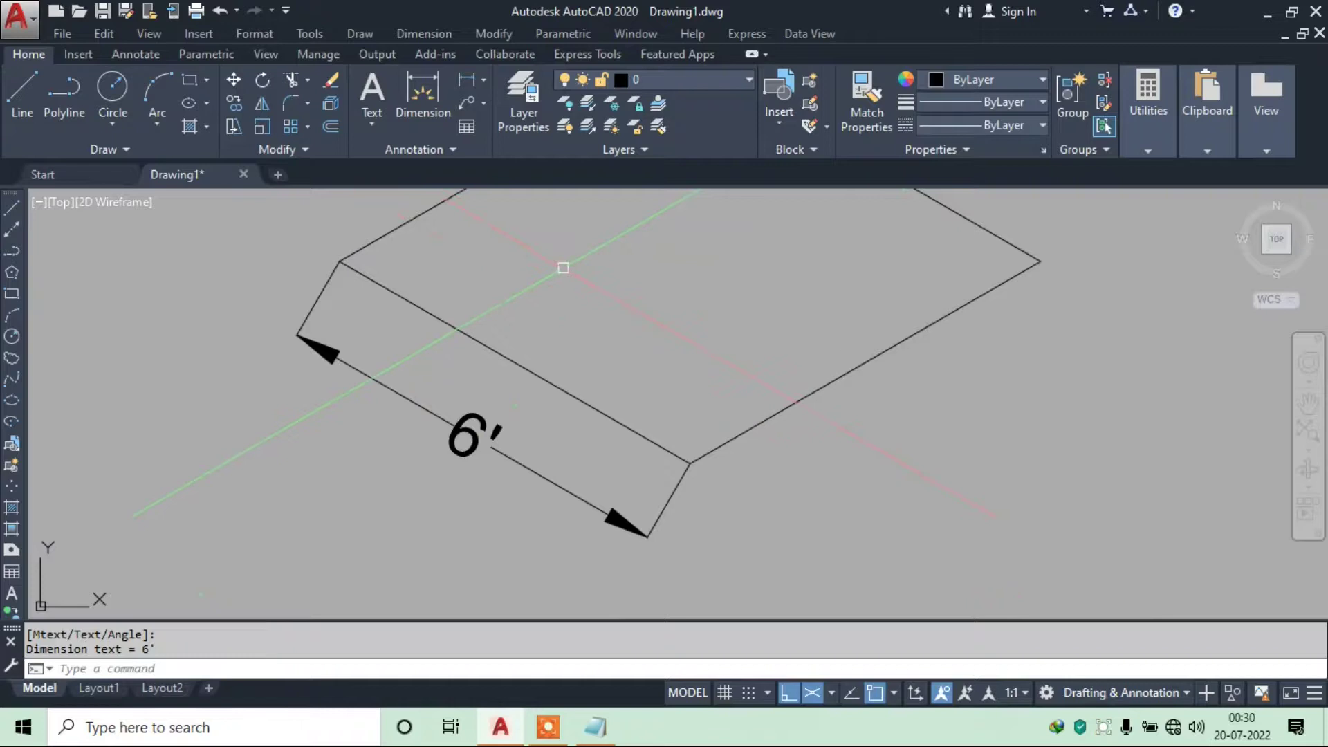
Add an aligned 6' dimension along the lower-right edge and recentre the view
click(423, 34)
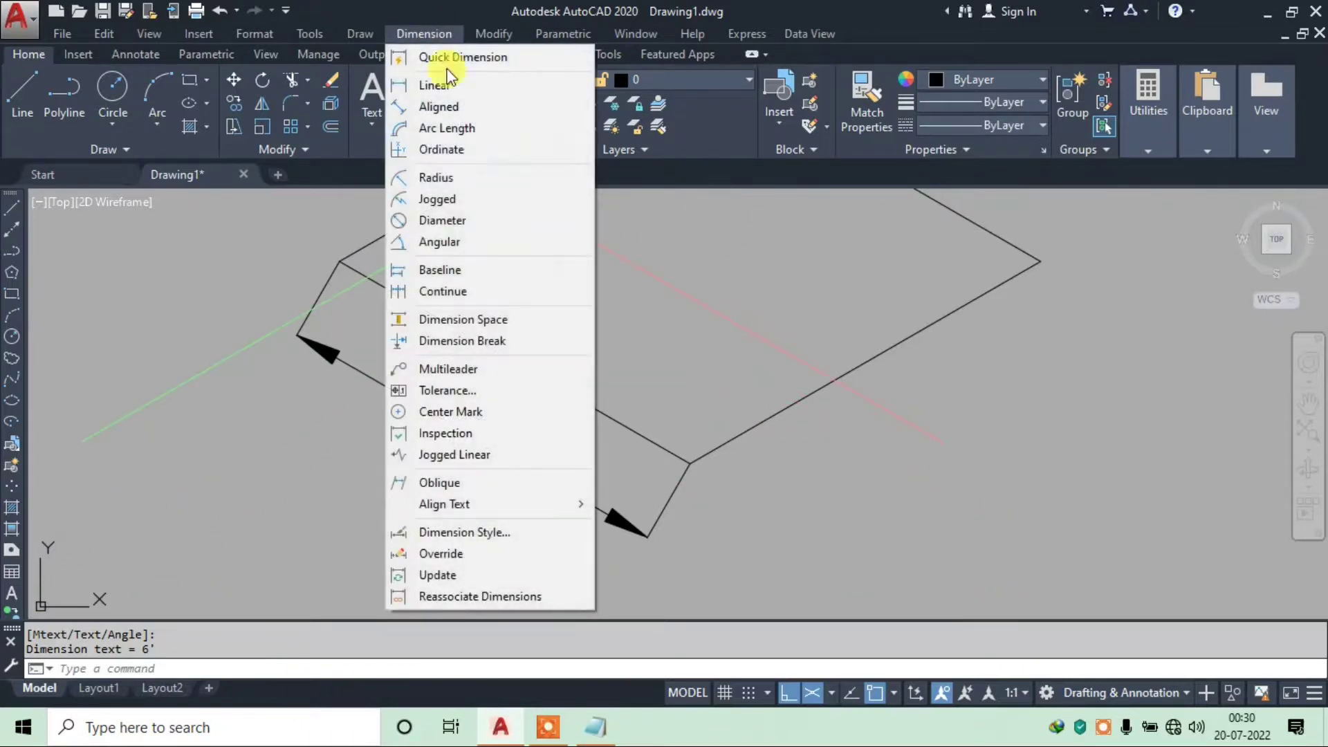
click(476, 107)
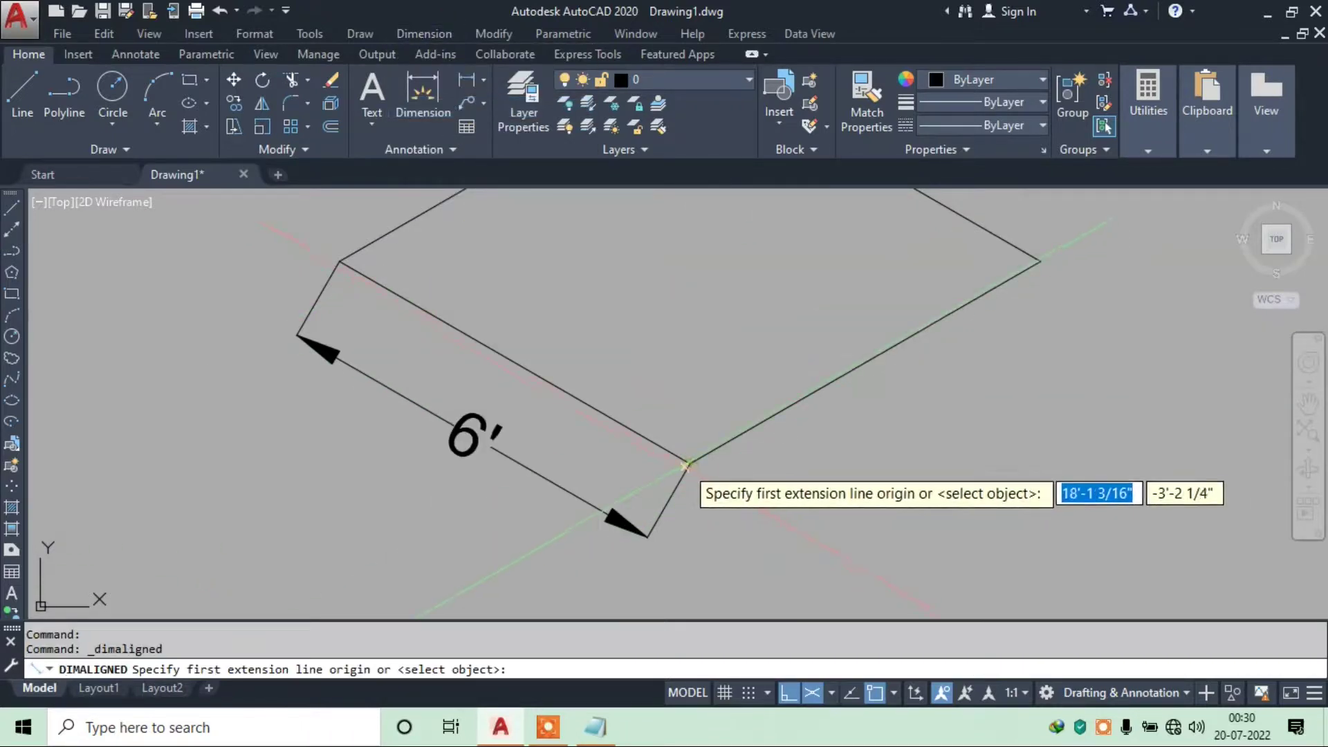
click(689, 463)
click(1037, 262)
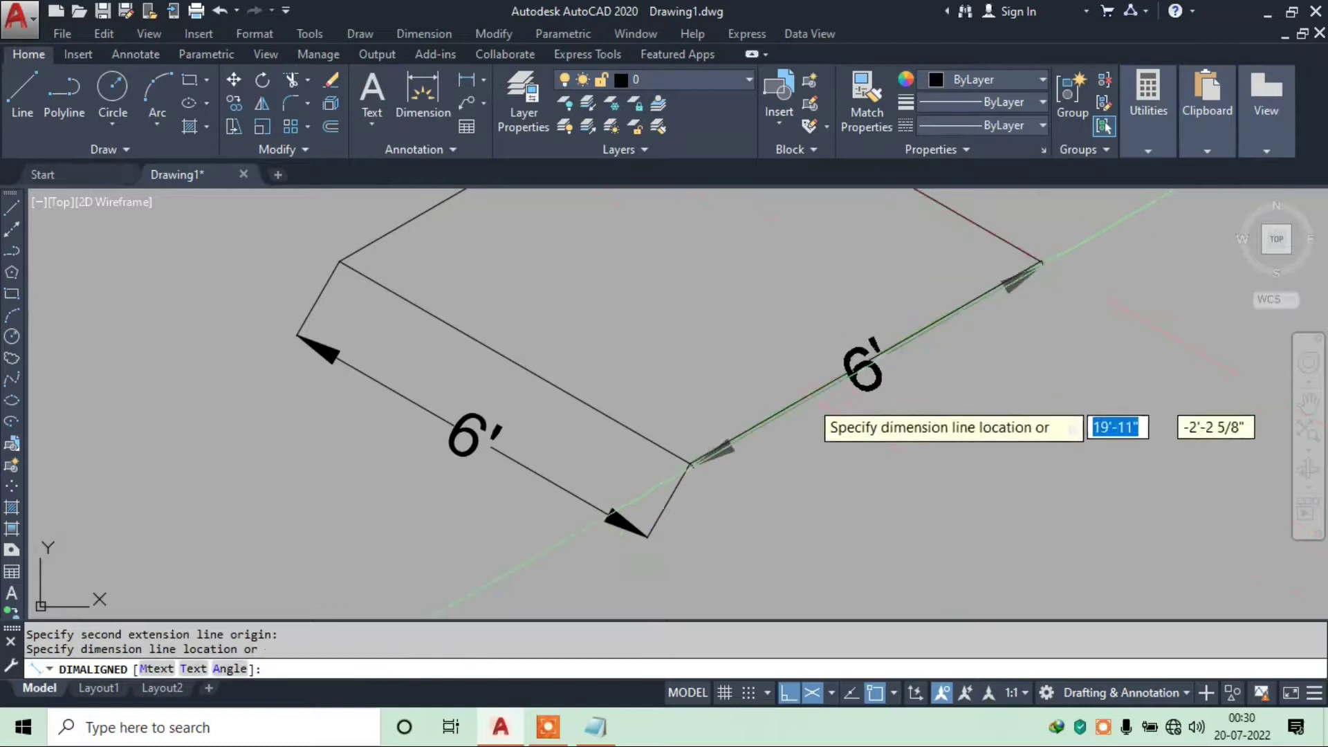
click(807, 474)
scroll(719, 332, down, 2)
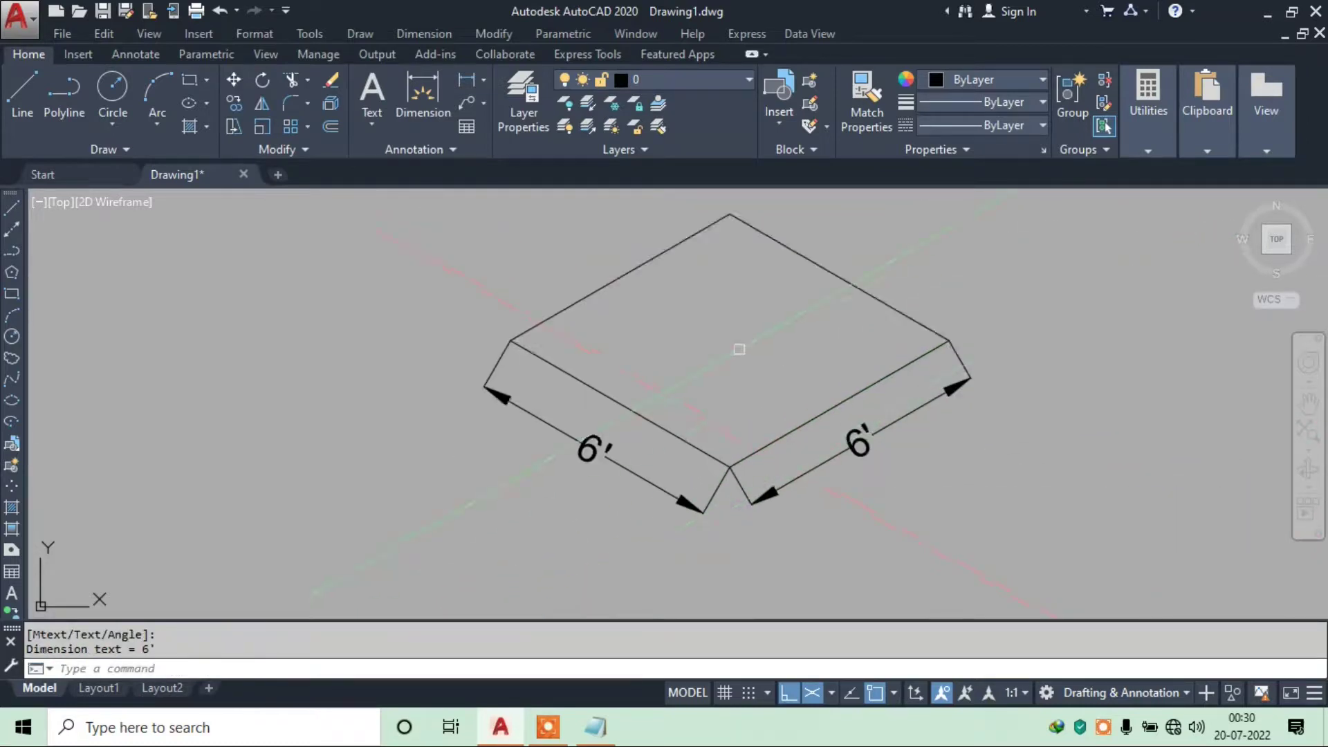
middle_drag(738, 346, 587, 421)
key(Escape)
Add aligned 6' dimensions to the upper-right and upper-left edges
key(Return)
click(587, 288)
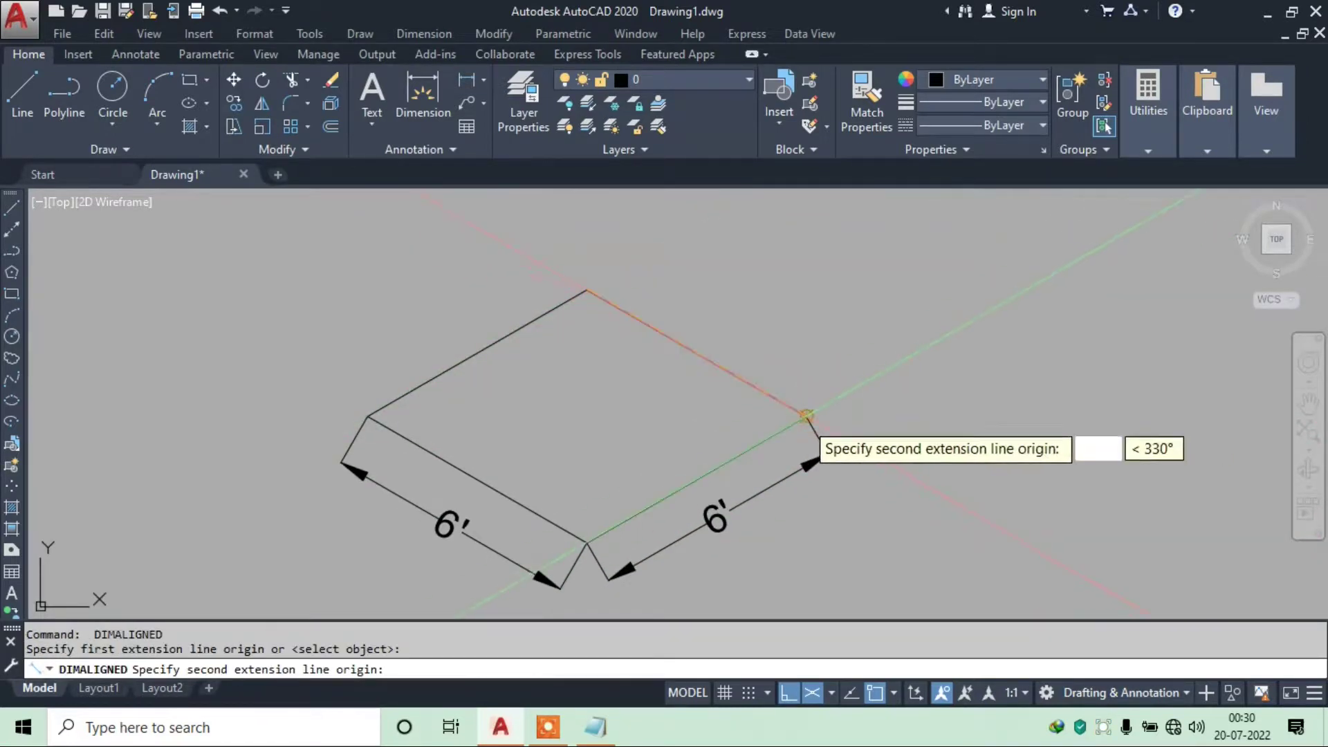
click(807, 415)
click(823, 379)
key(Return)
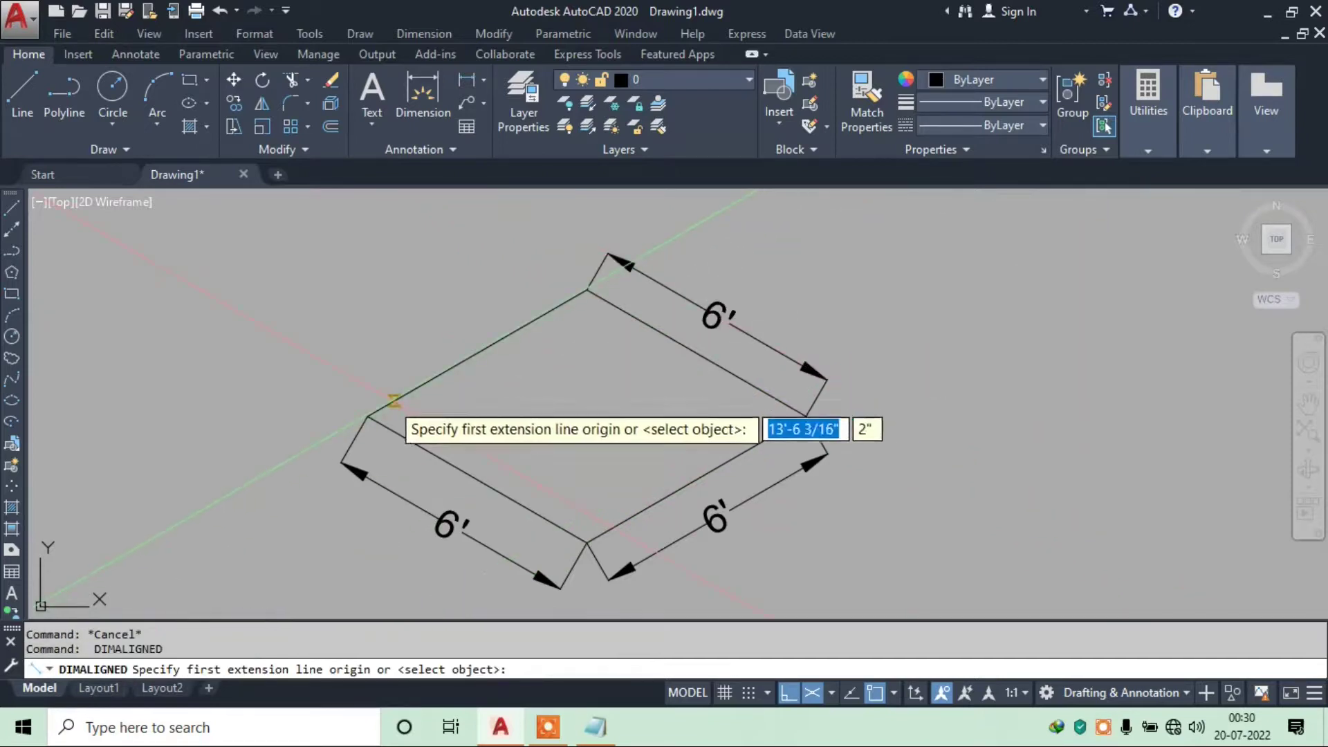
click(368, 416)
click(587, 289)
click(543, 260)
scroll(628, 291, down, 2)
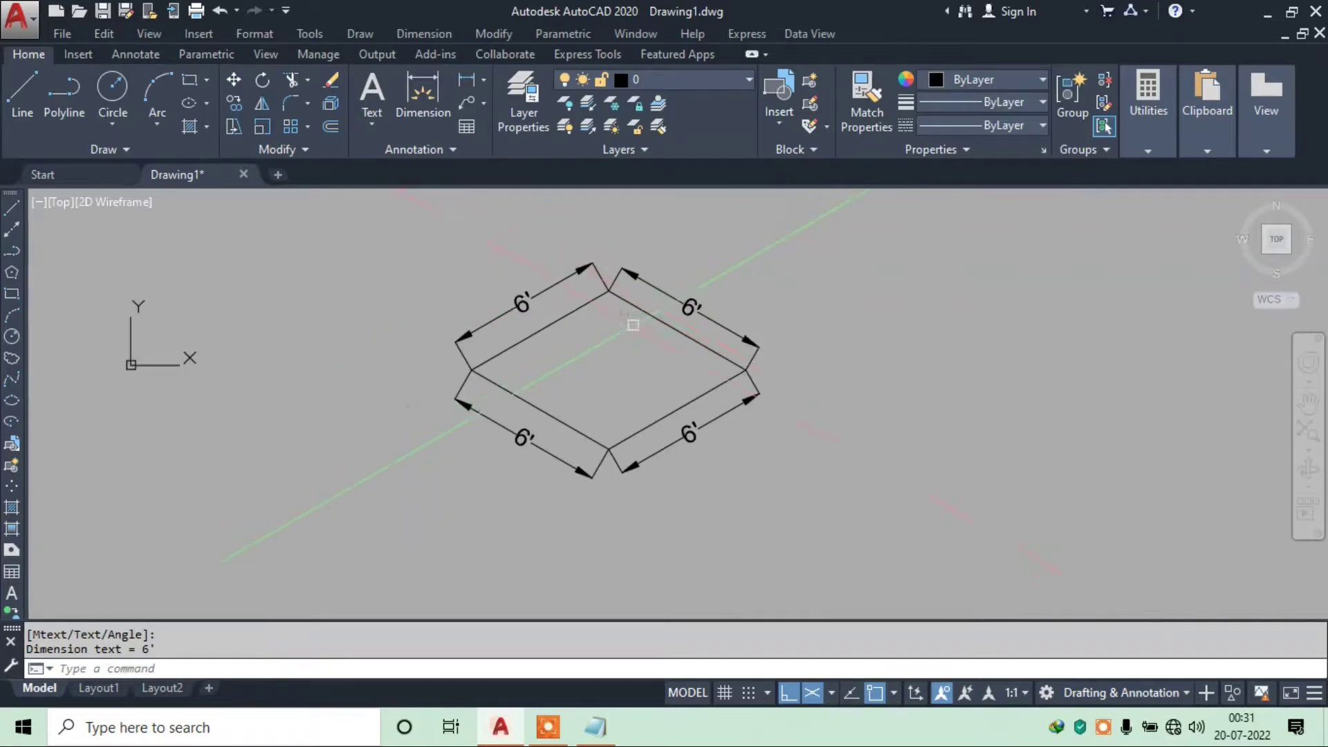
scroll(664, 304, up, 2)
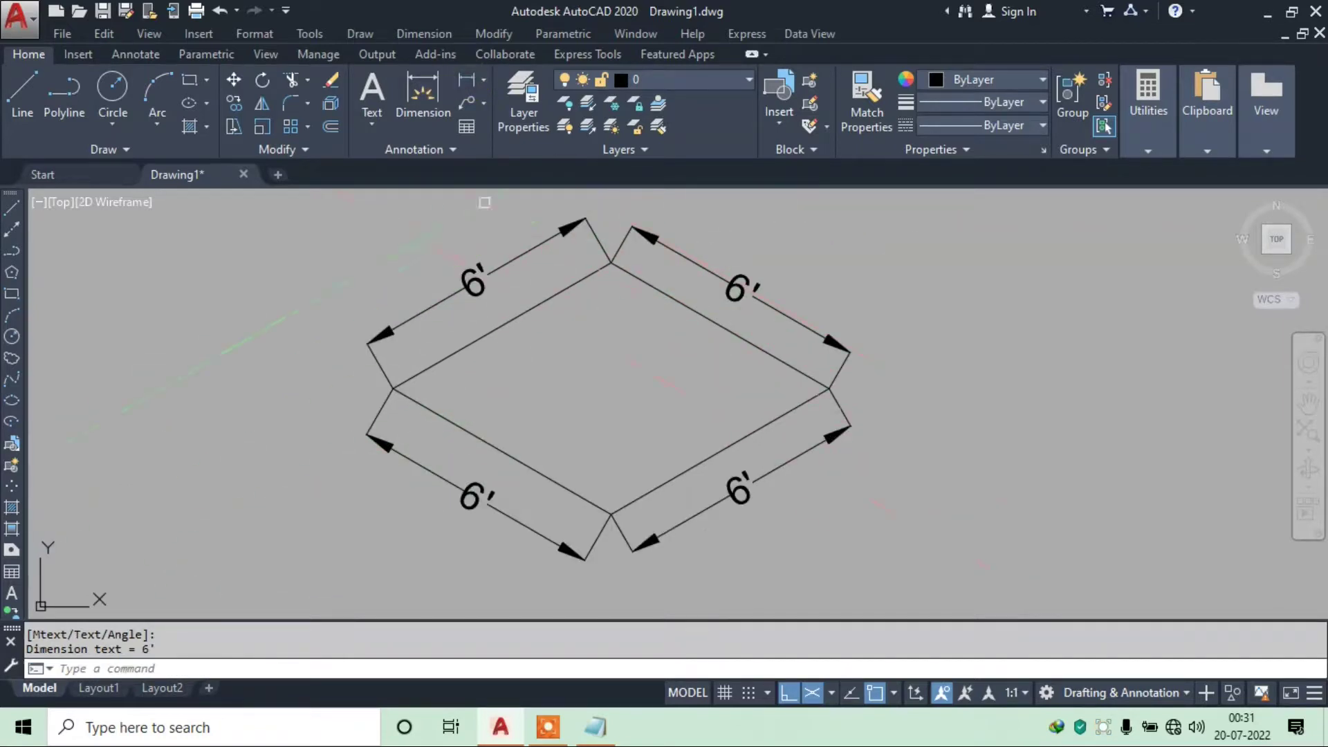
click(424, 33)
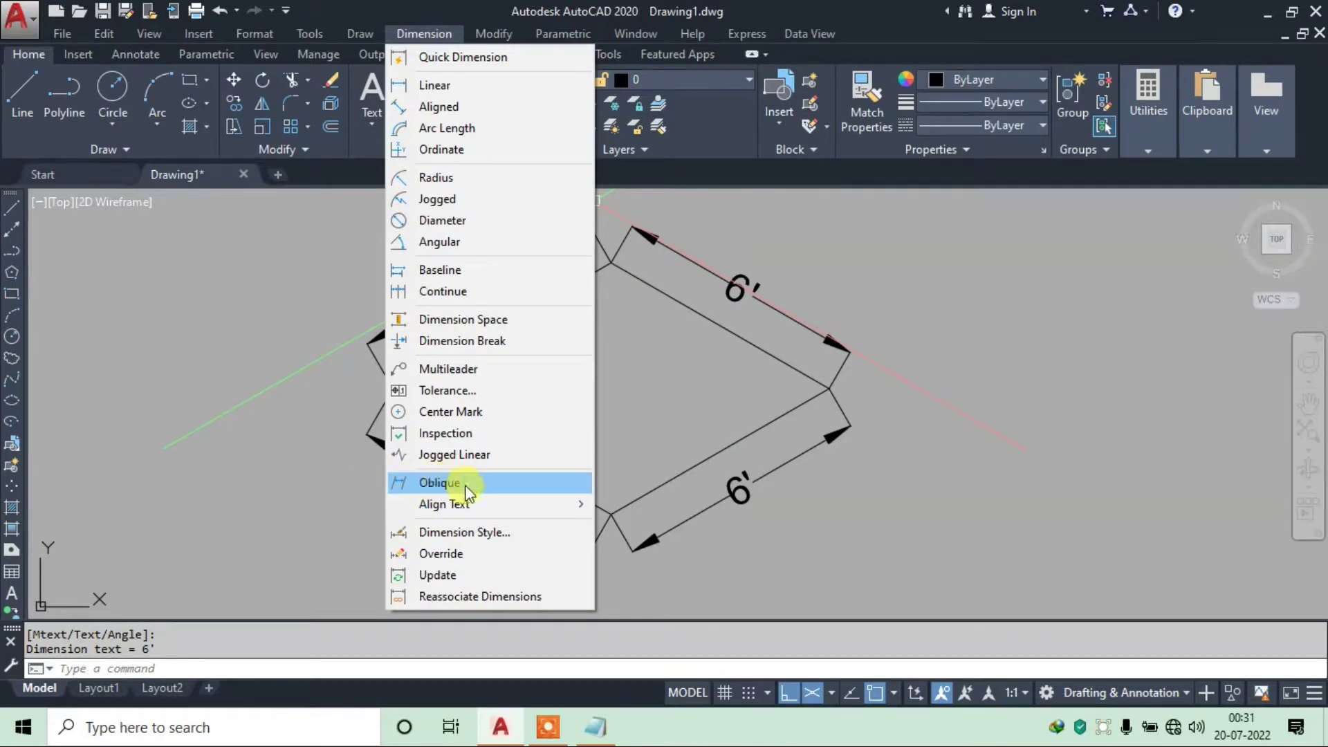
Oblique the lower-right and lower-left 6' dimensions to align with the adjacent square edges
click(474, 484)
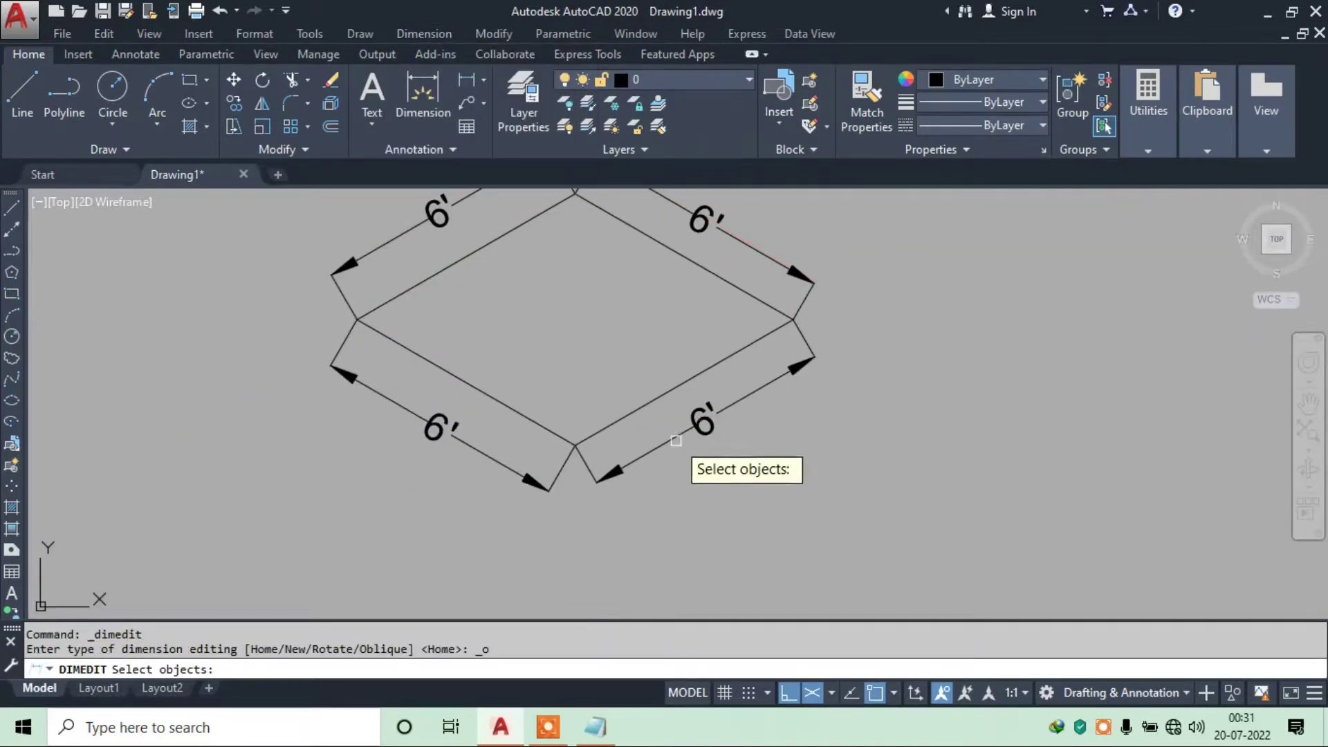
click(675, 441)
key(Return)
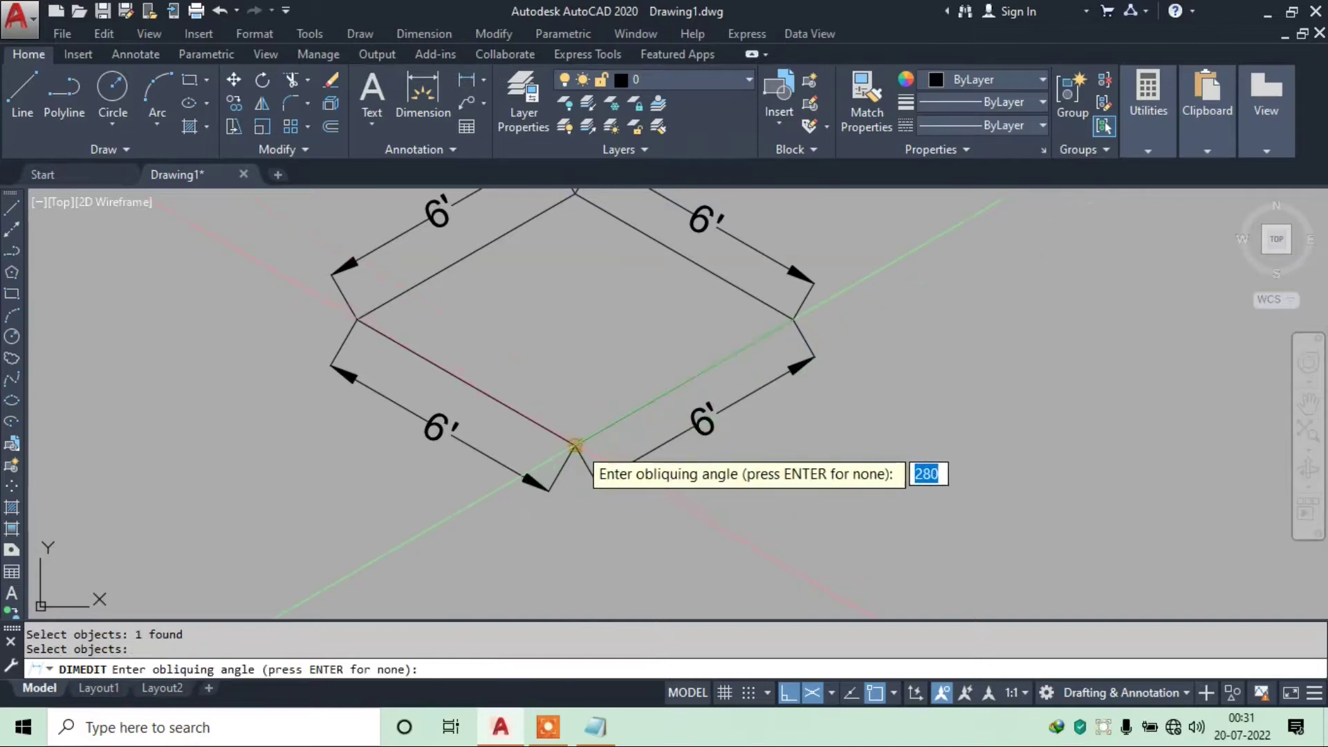
click(575, 446)
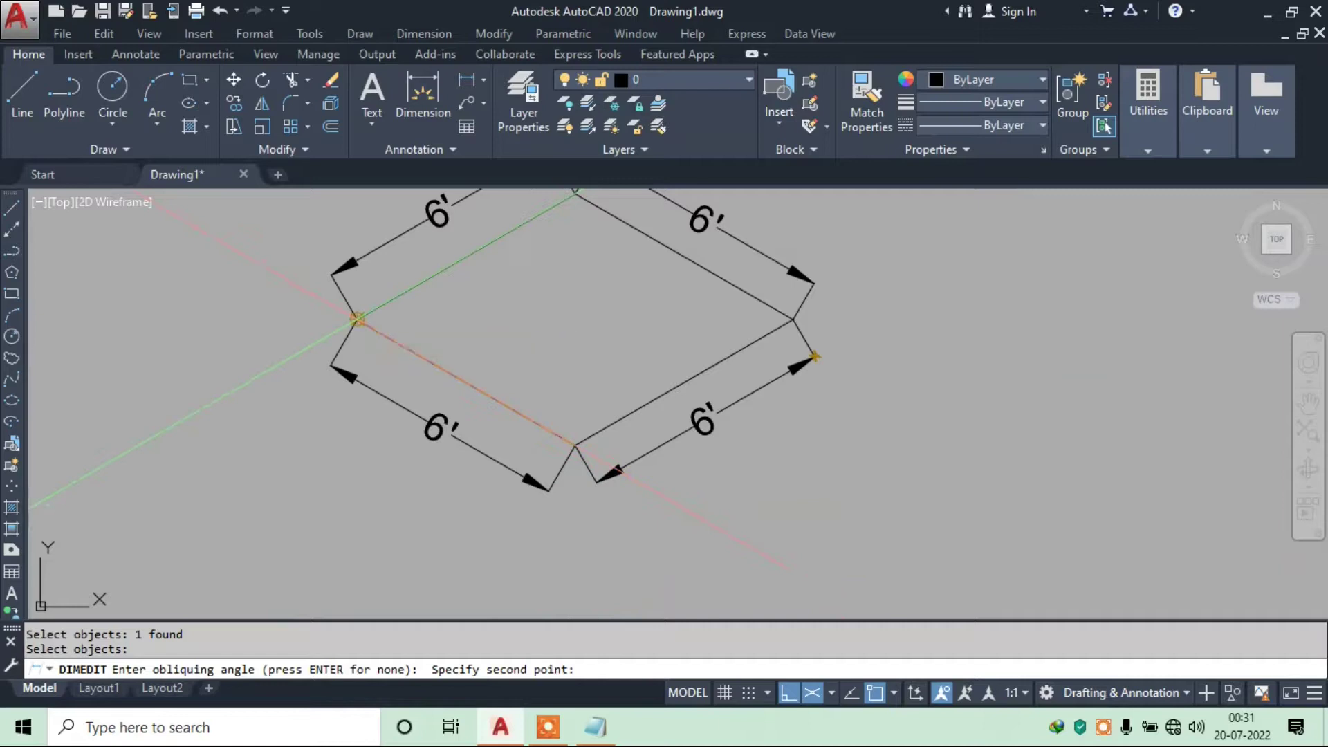
click(357, 319)
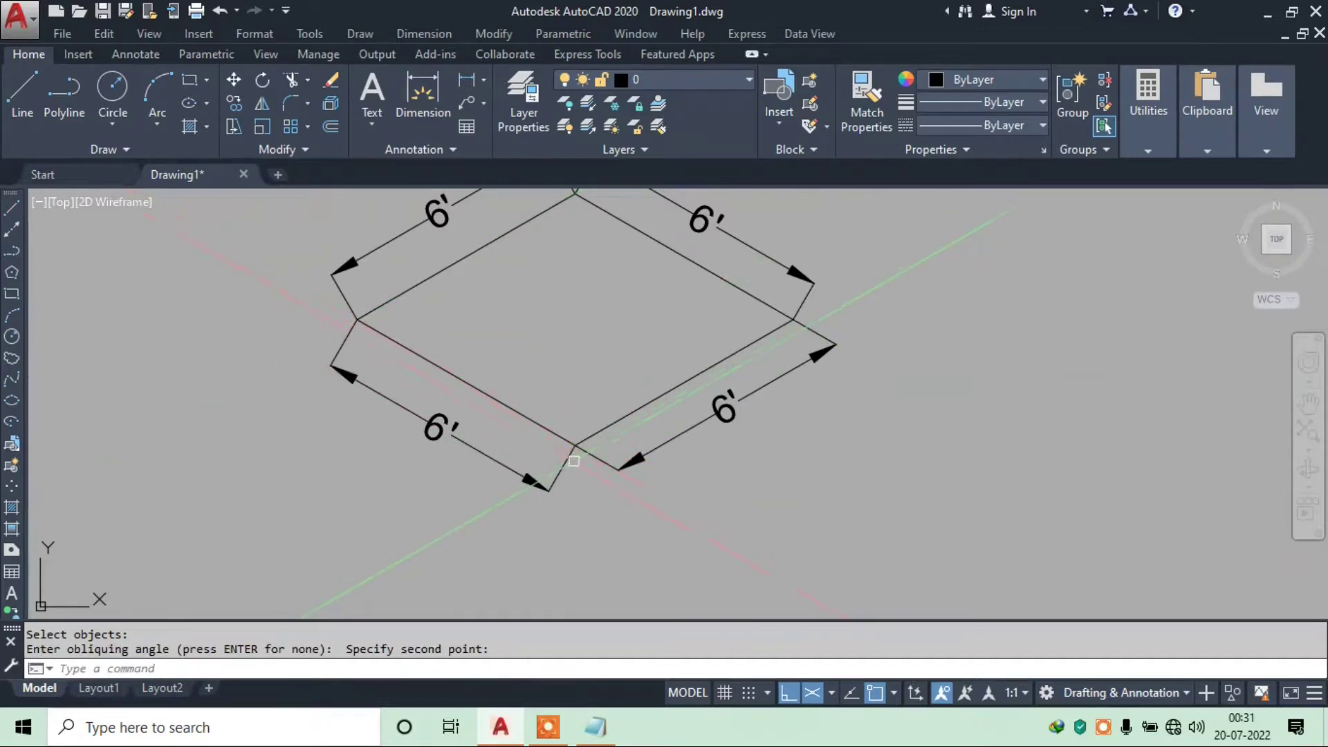
click(576, 454)
key(Return)
key(Escape)
key(Escape)
click(424, 33)
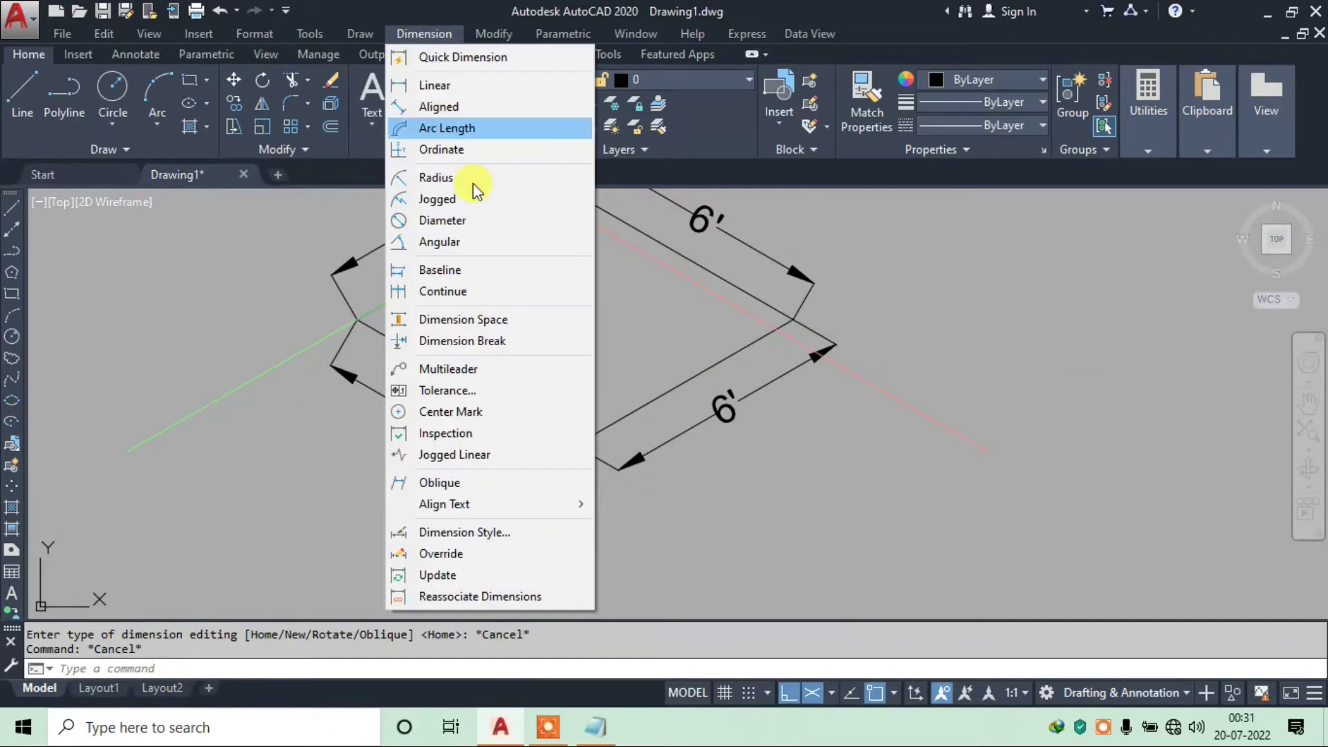
click(450, 482)
click(560, 473)
key(Return)
click(574, 445)
click(792, 319)
key(Escape)
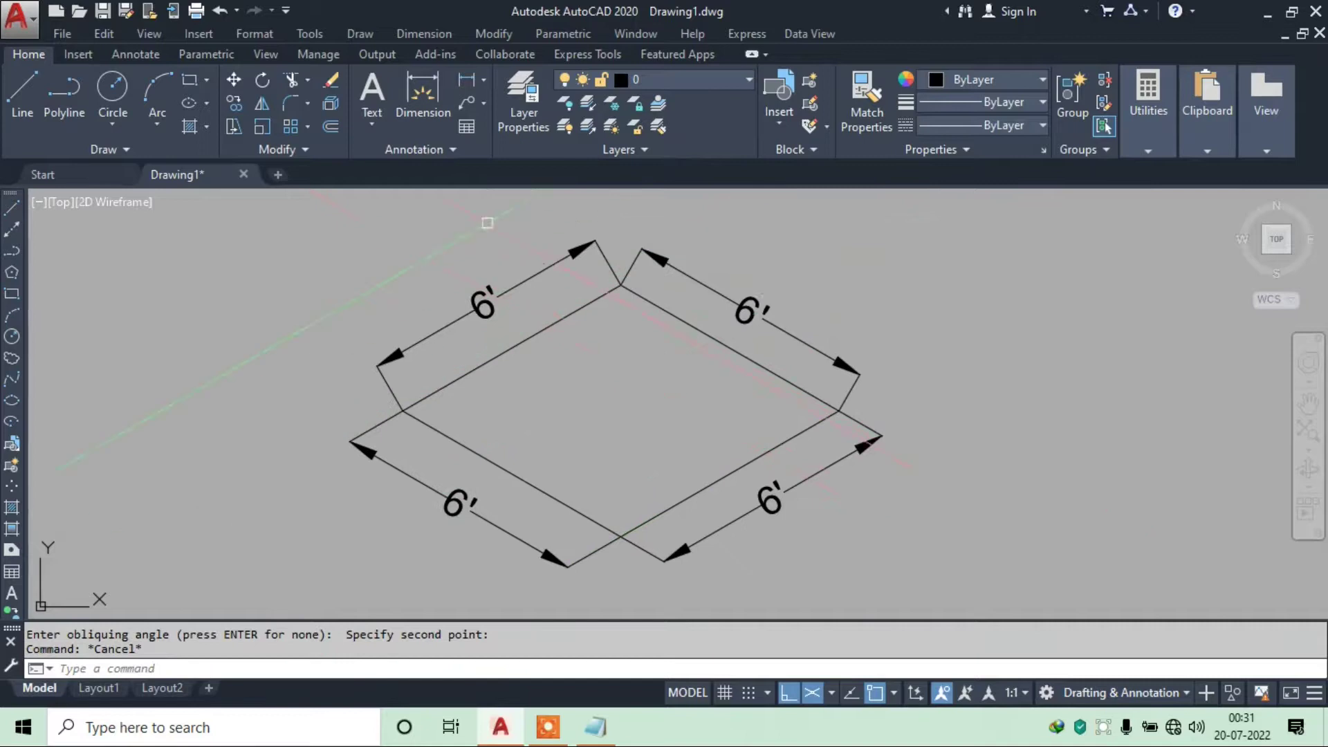
Oblique the upper-left and upper-right 6' dimensions to follow the square's isometric edges
click(423, 33)
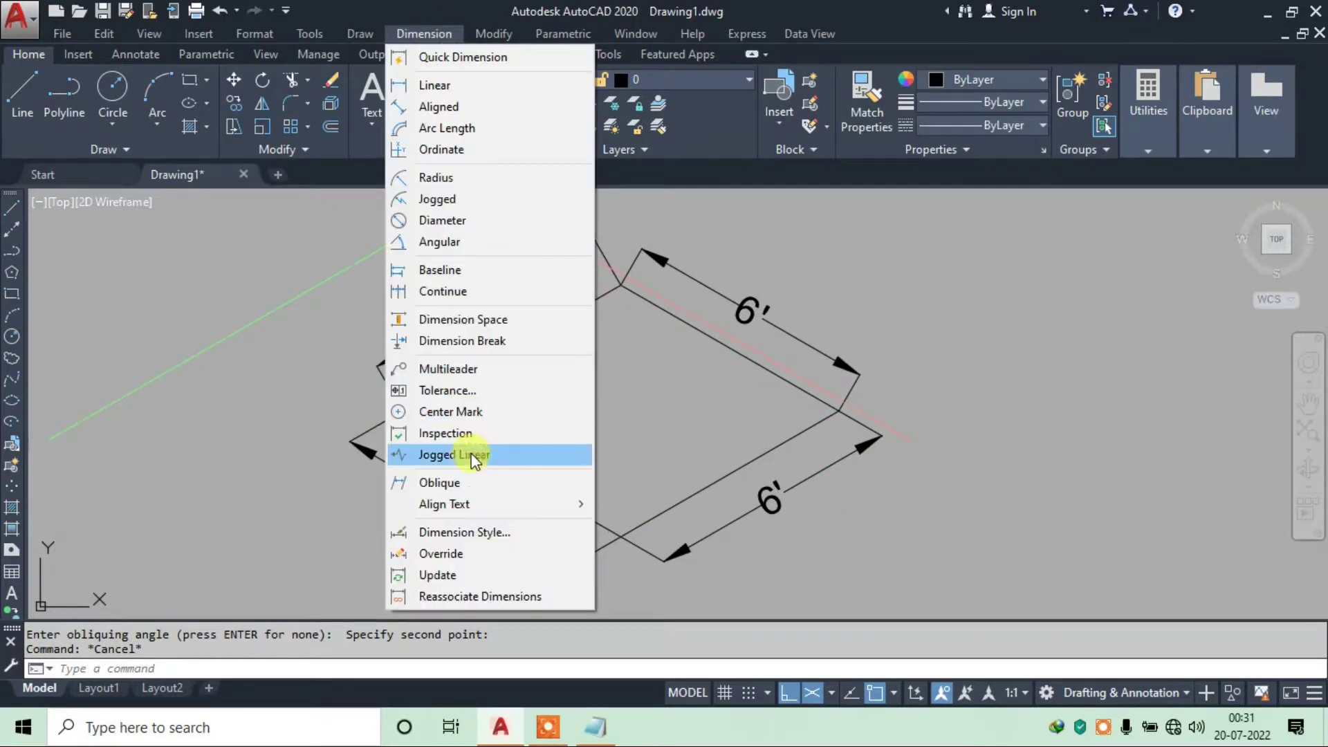
click(467, 482)
click(505, 293)
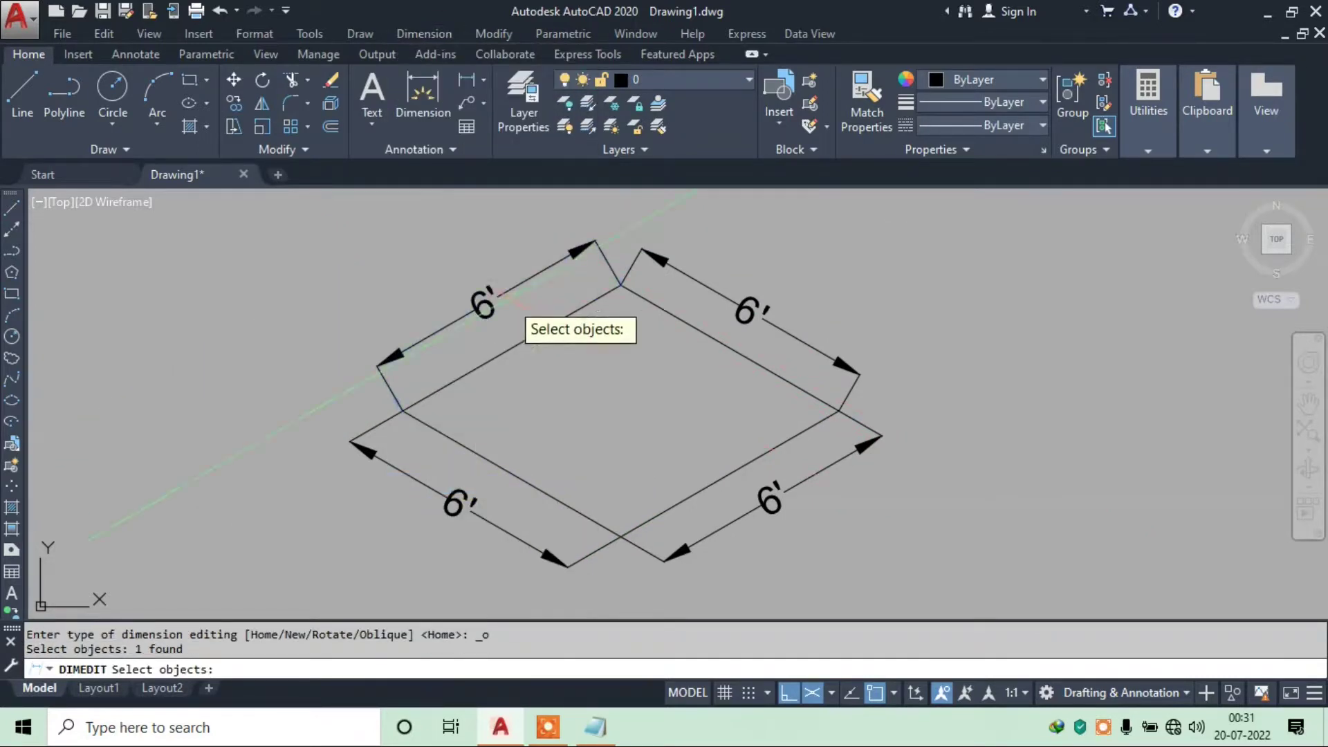
key(Return)
click(403, 411)
click(621, 537)
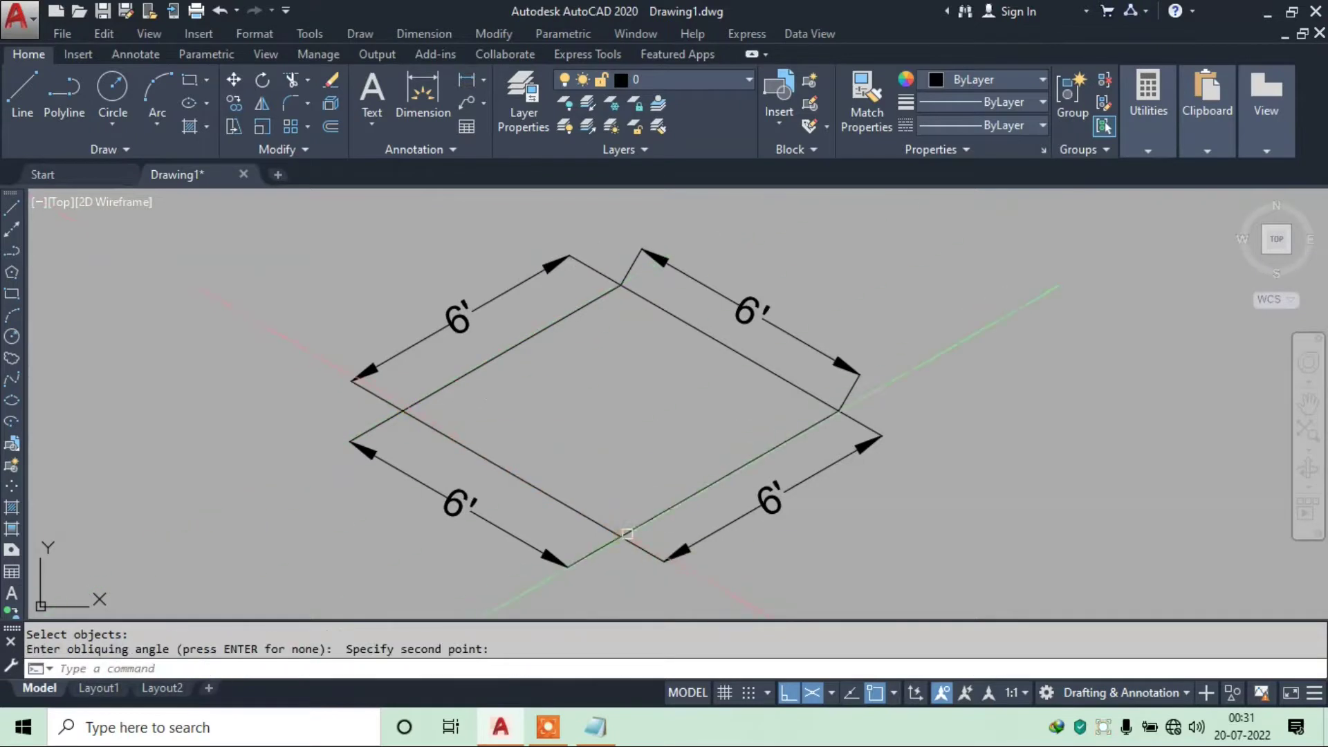
key(Escape)
click(424, 33)
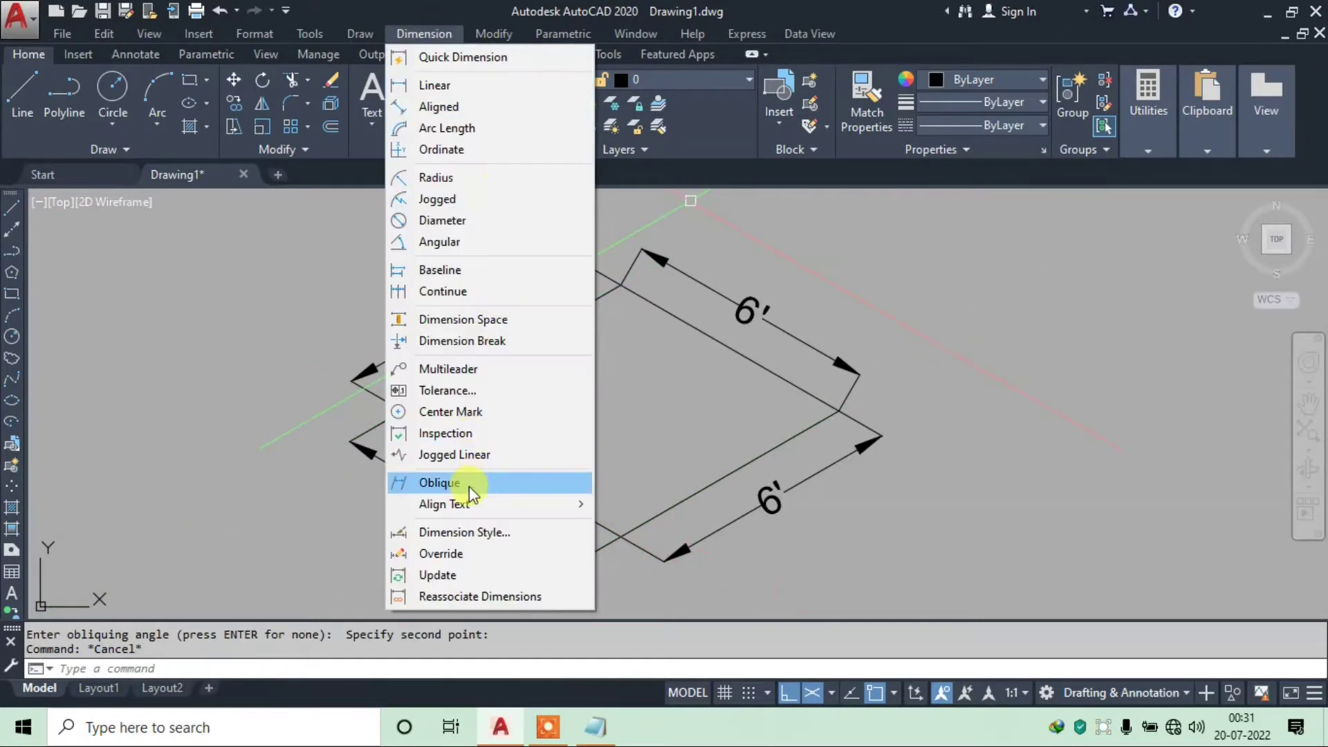
click(469, 483)
click(677, 282)
key(Return)
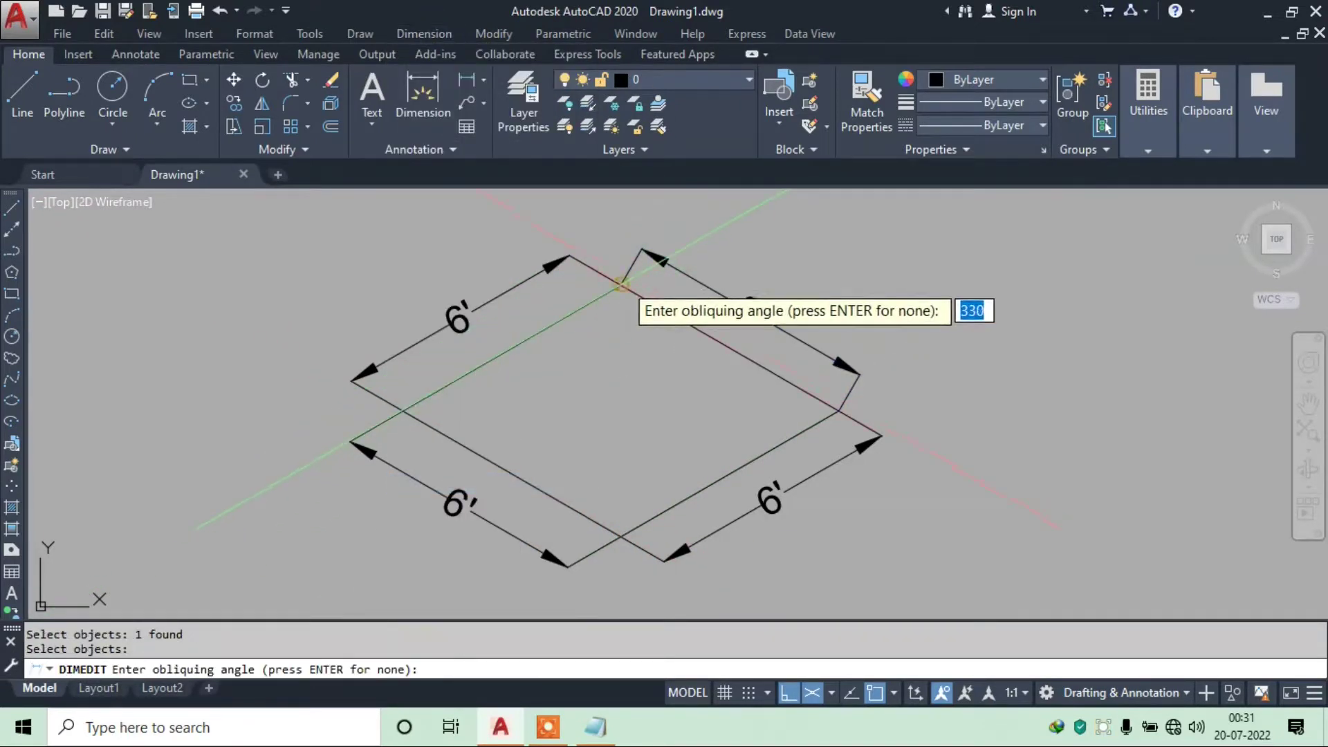
click(621, 284)
click(403, 410)
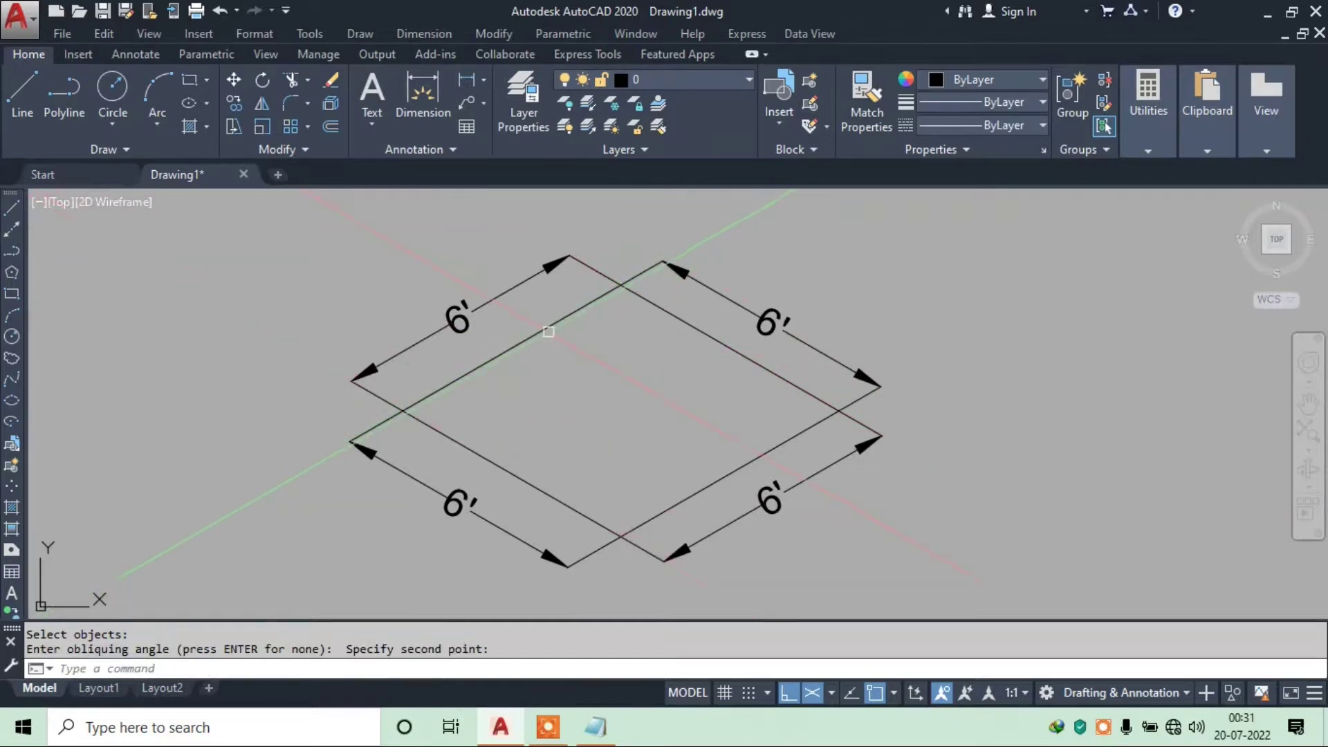
scroll(546, 332, down, 2)
scroll(605, 380, up, 1)
scroll(604, 326, up, 2)
middle_drag(674, 302, 724, 348)
key(Escape)
key(Escape)
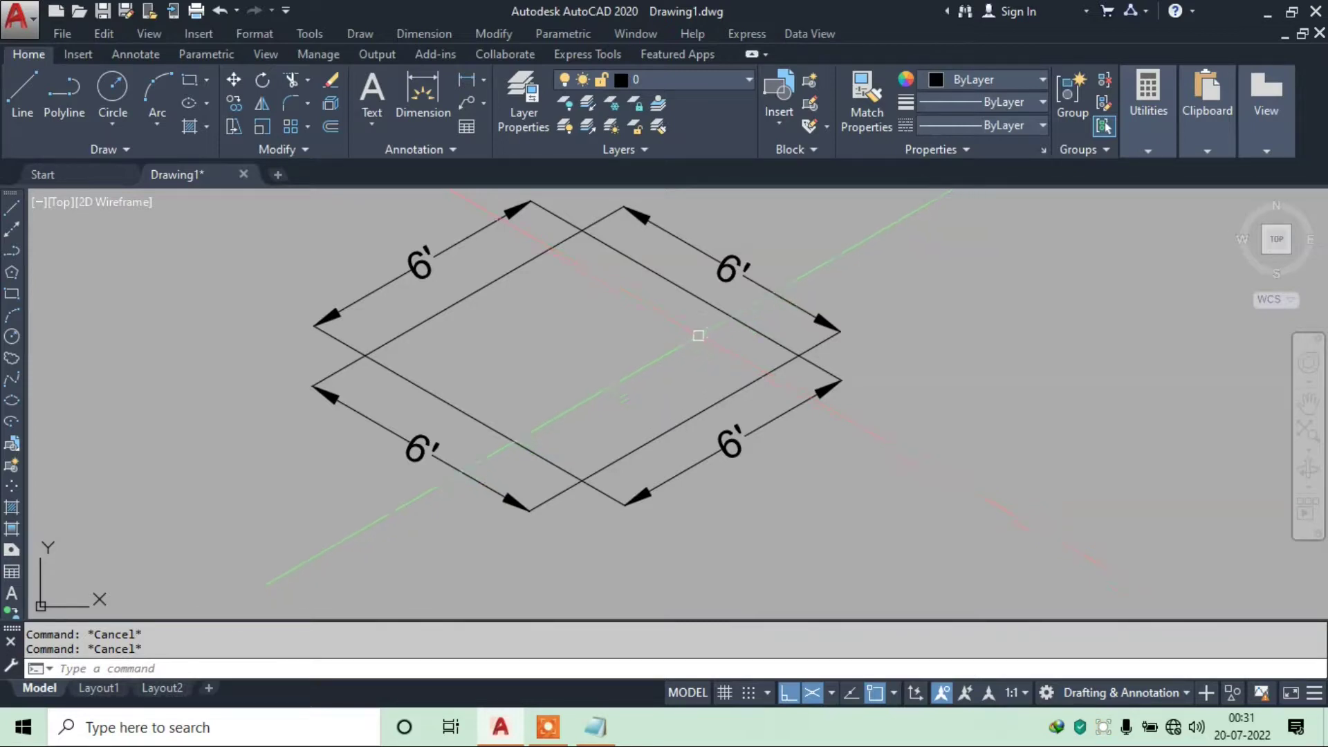
click(421, 33)
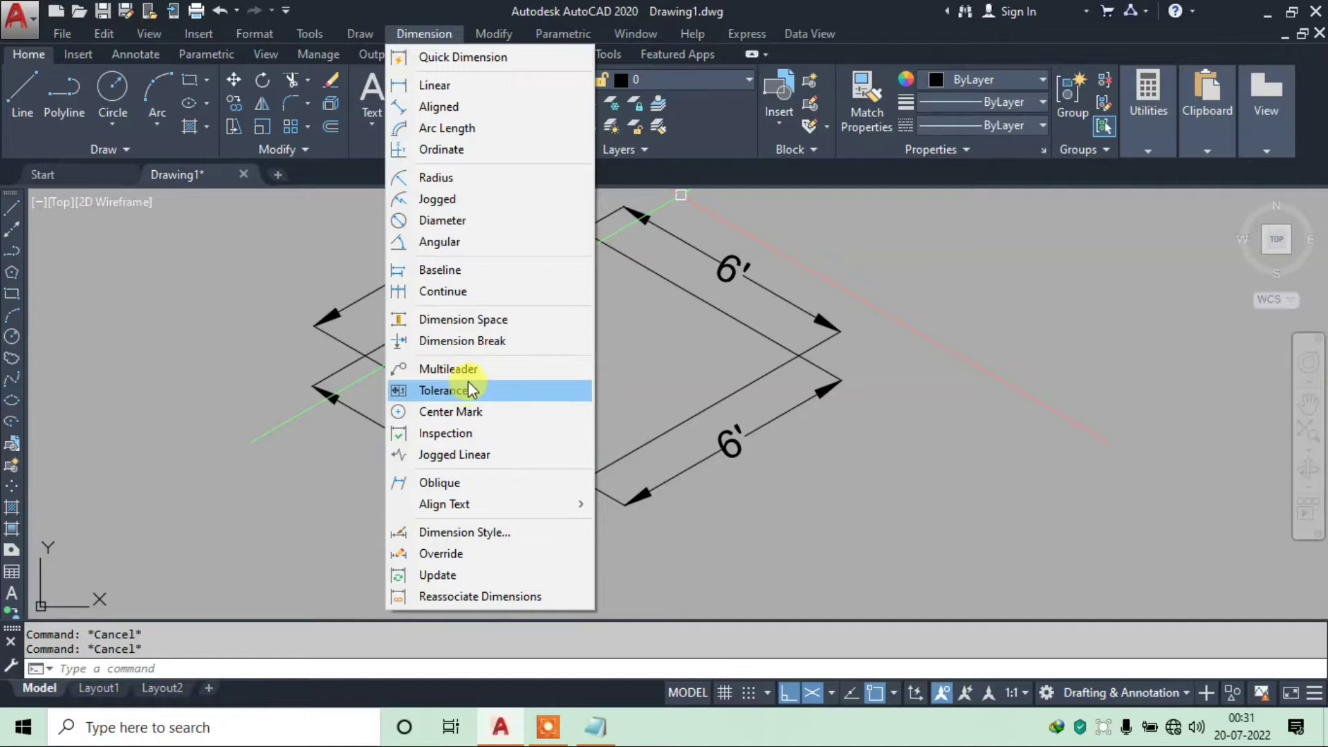
Switch snapping from isometric to rectangular in Drafting Settings (DS)
key(Escape)
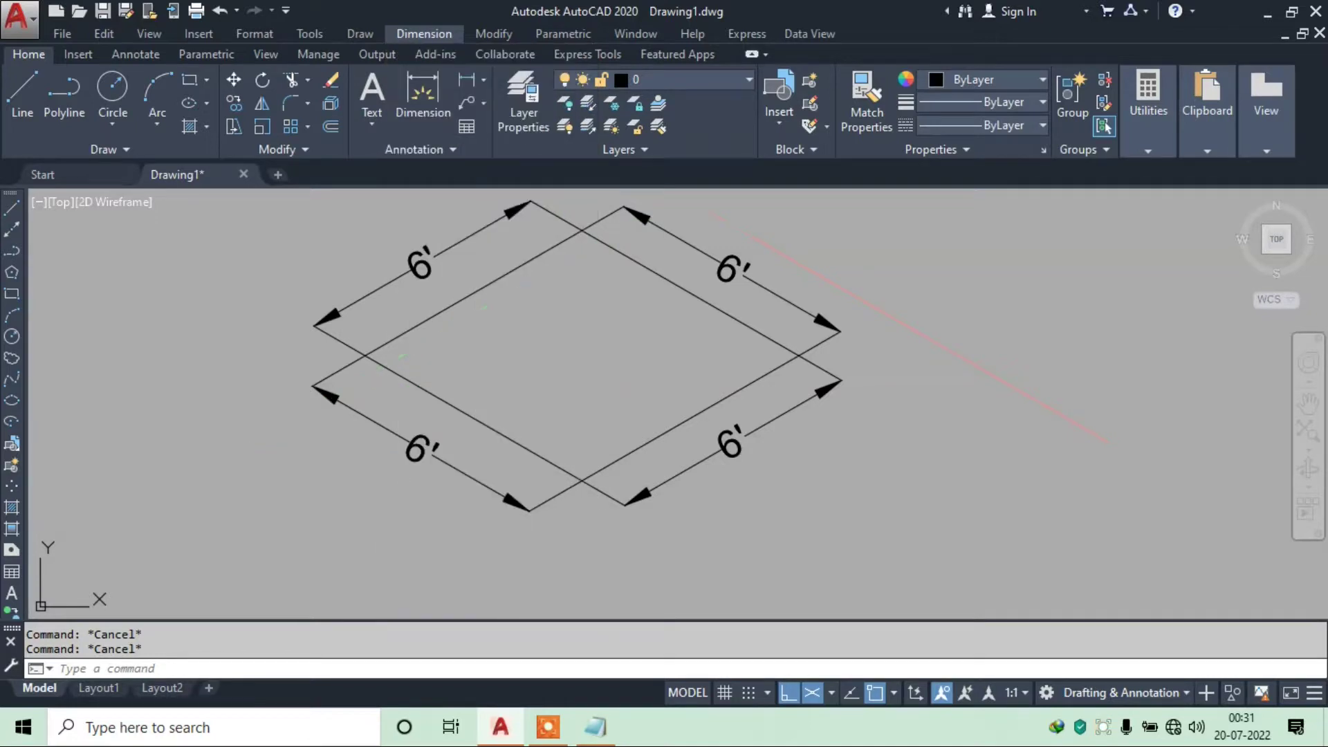
click(628, 375)
key(Escape)
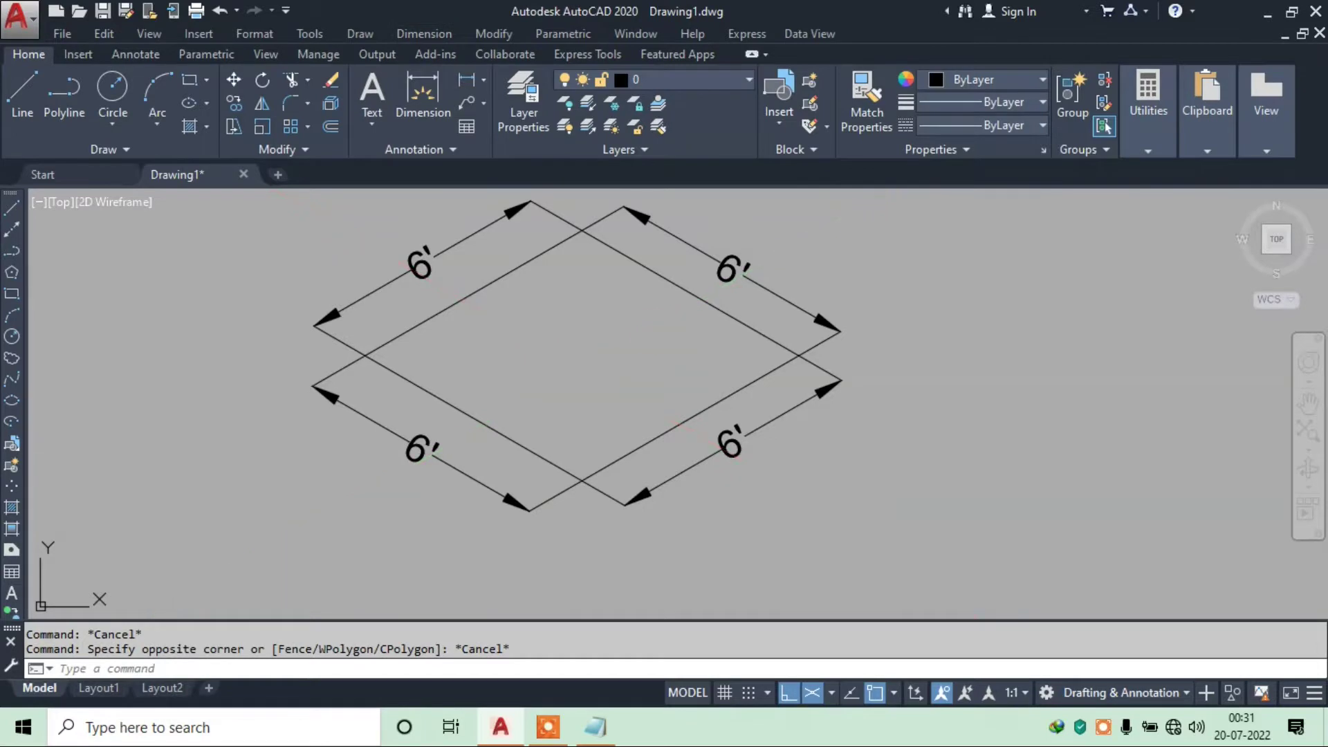
text(ds)
key(Return)
click(656, 373)
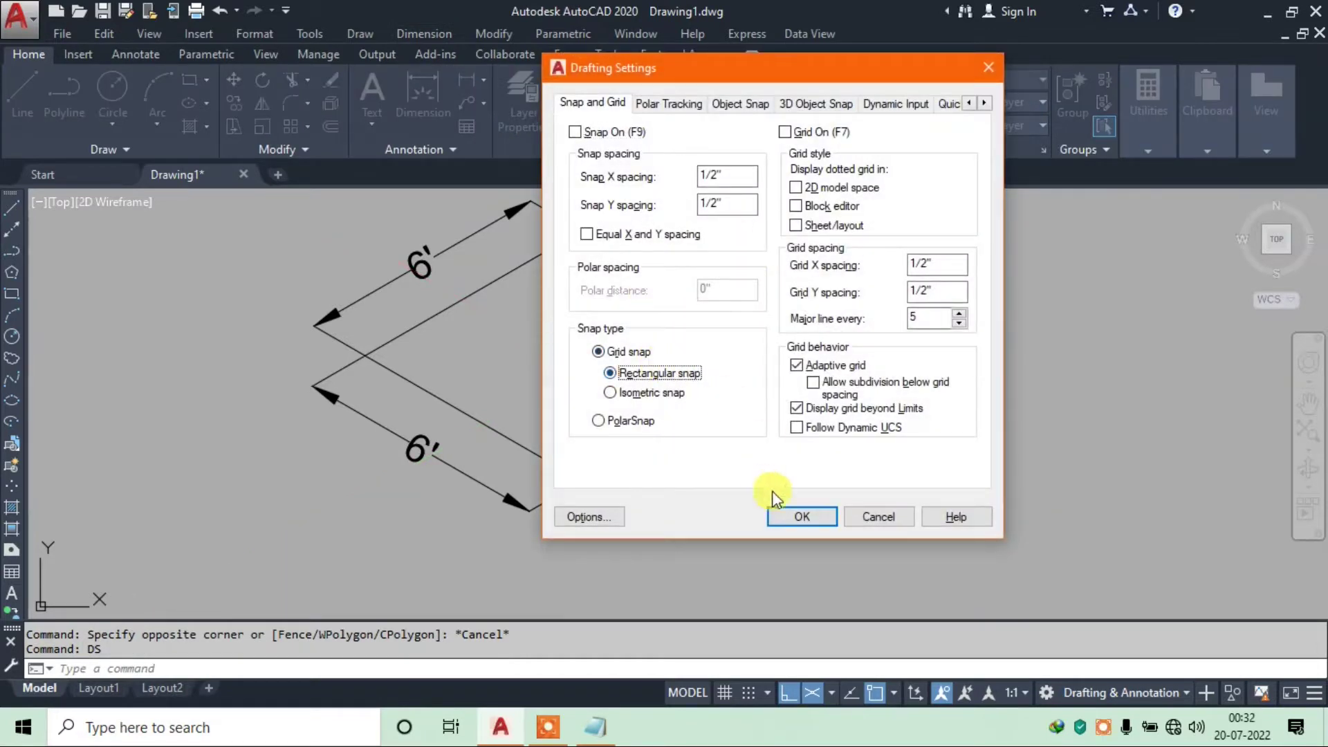
click(800, 515)
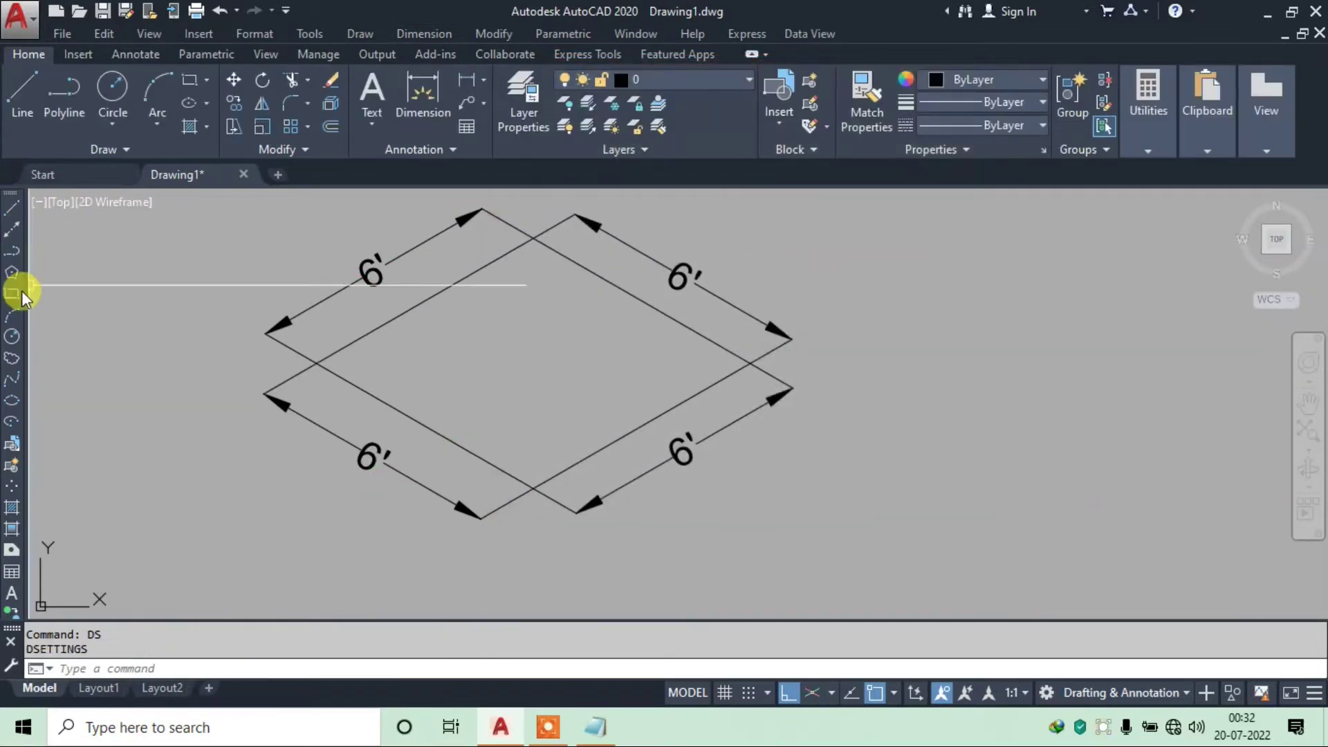
Draw a long thin slab rectangle to the right of the dimensioned square
click(12, 293)
middle_drag(759, 325, 343, 321)
click(569, 301)
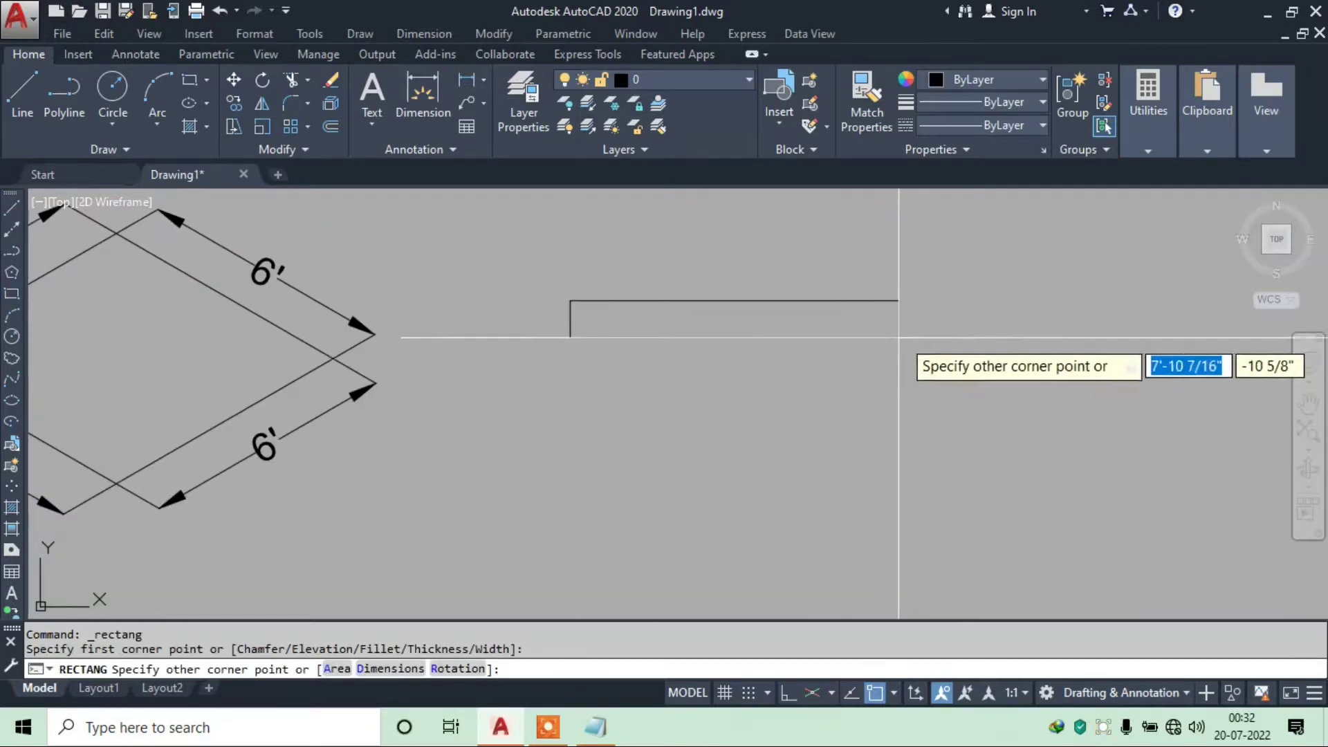
click(967, 330)
click(424, 34)
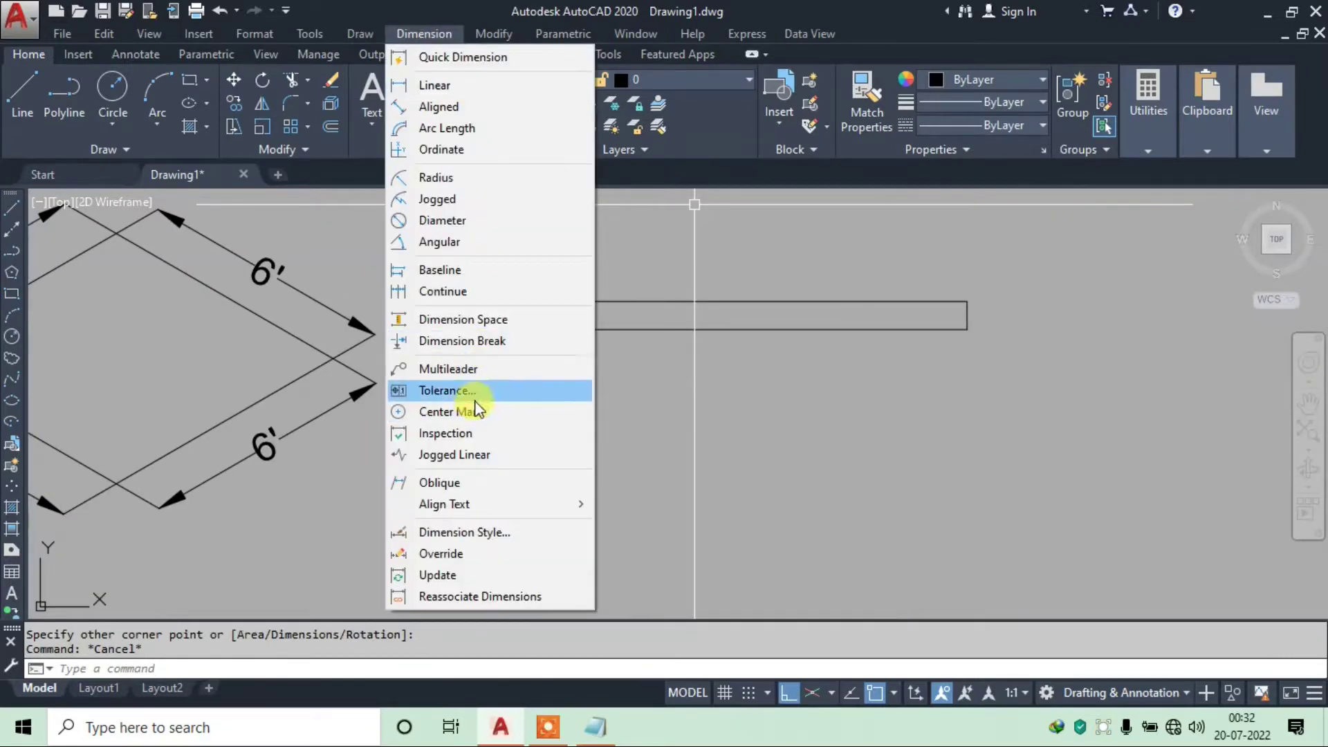
Add a multileader from the slab's top edge labelled 'SLAB 9" CONCRETE M30 GRADE'
click(484, 368)
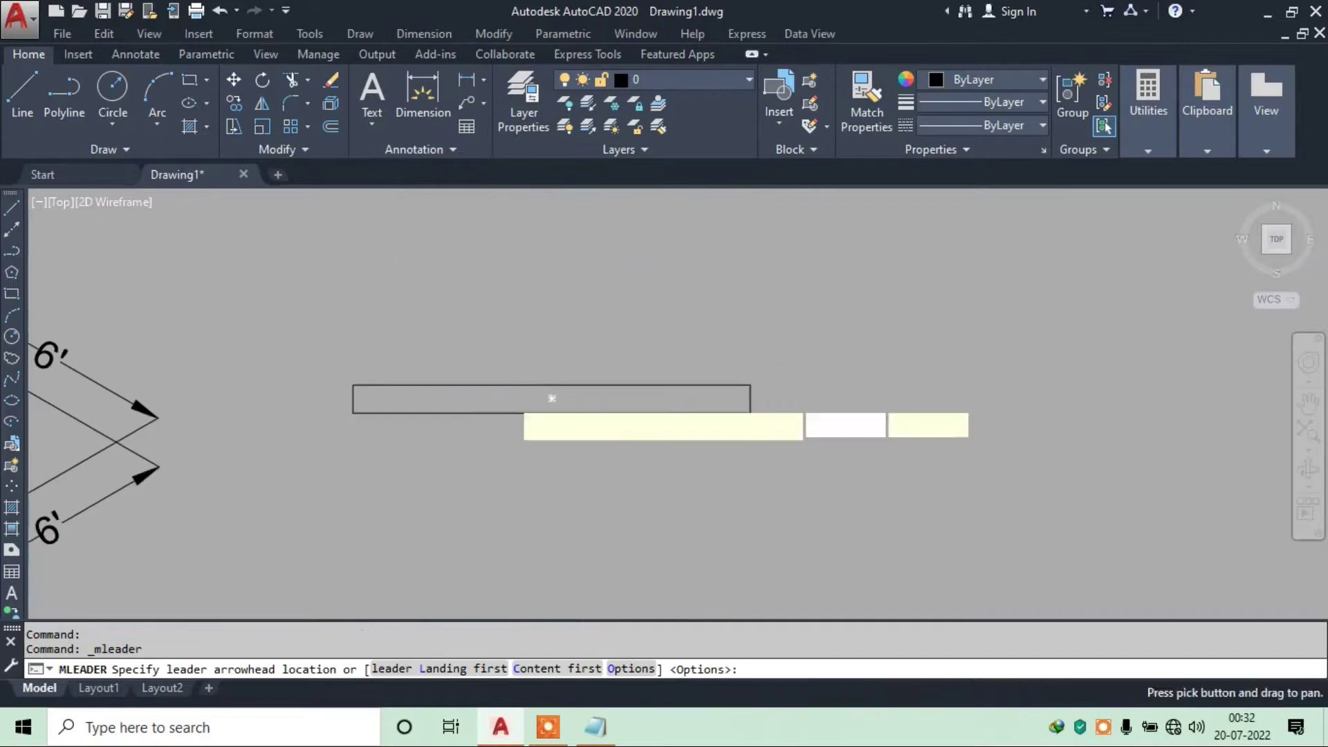
click(600, 382)
click(788, 692)
scroll(641, 418, up, 3)
click(551, 227)
text(SLAB 9")
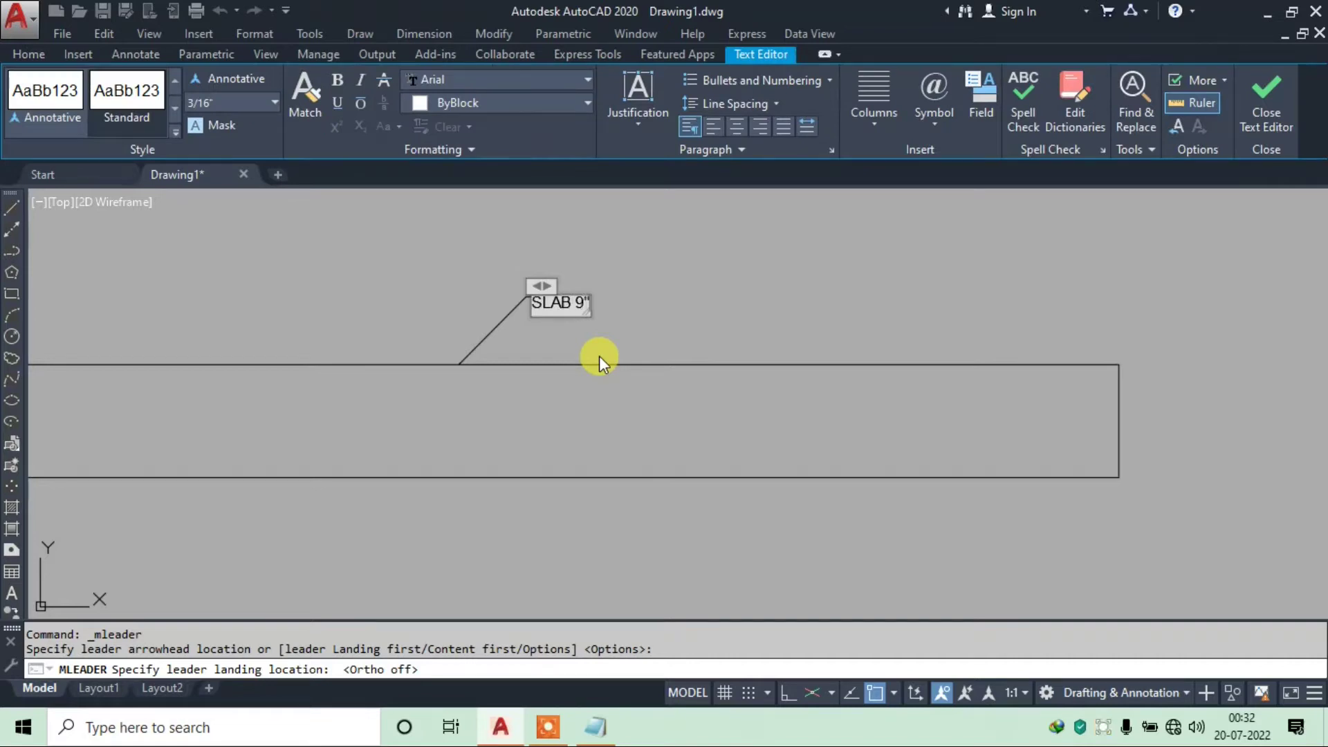
text( CONCRETE 3)
key(BackSpace)
text(M30)
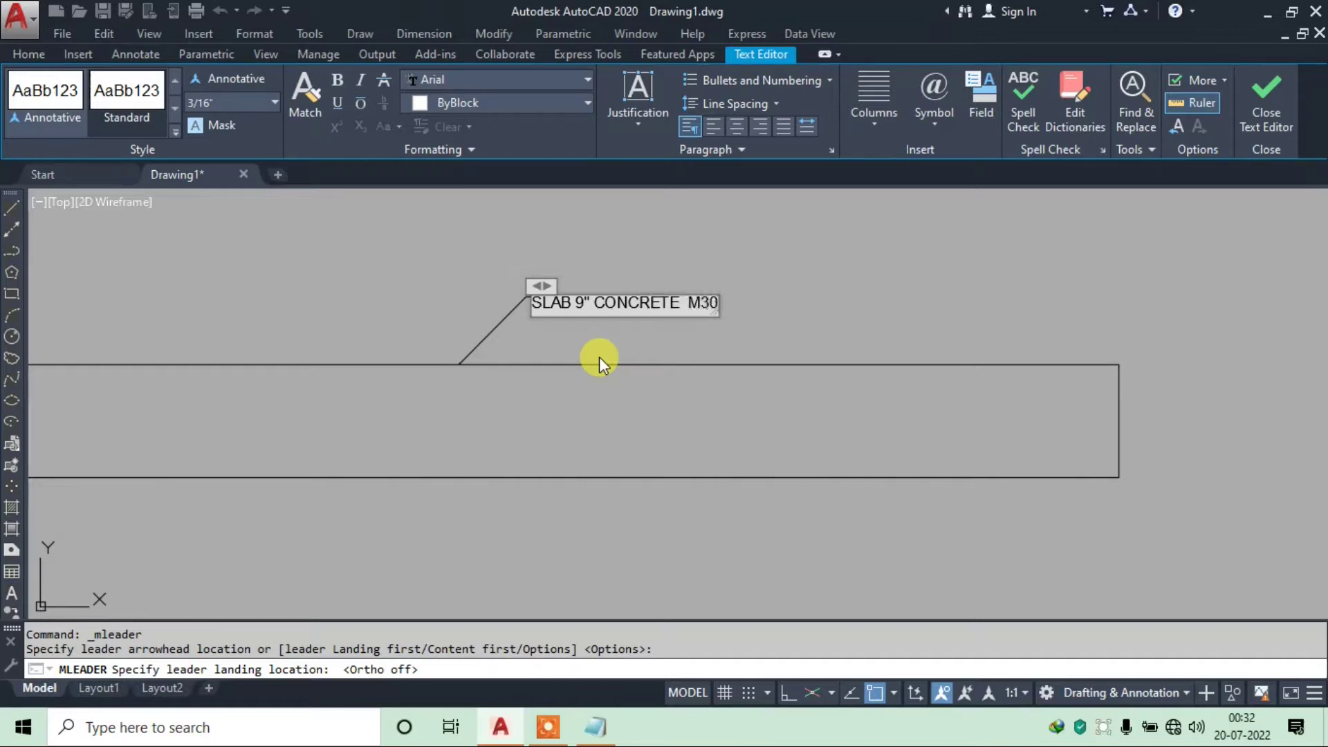
text( GRADE)
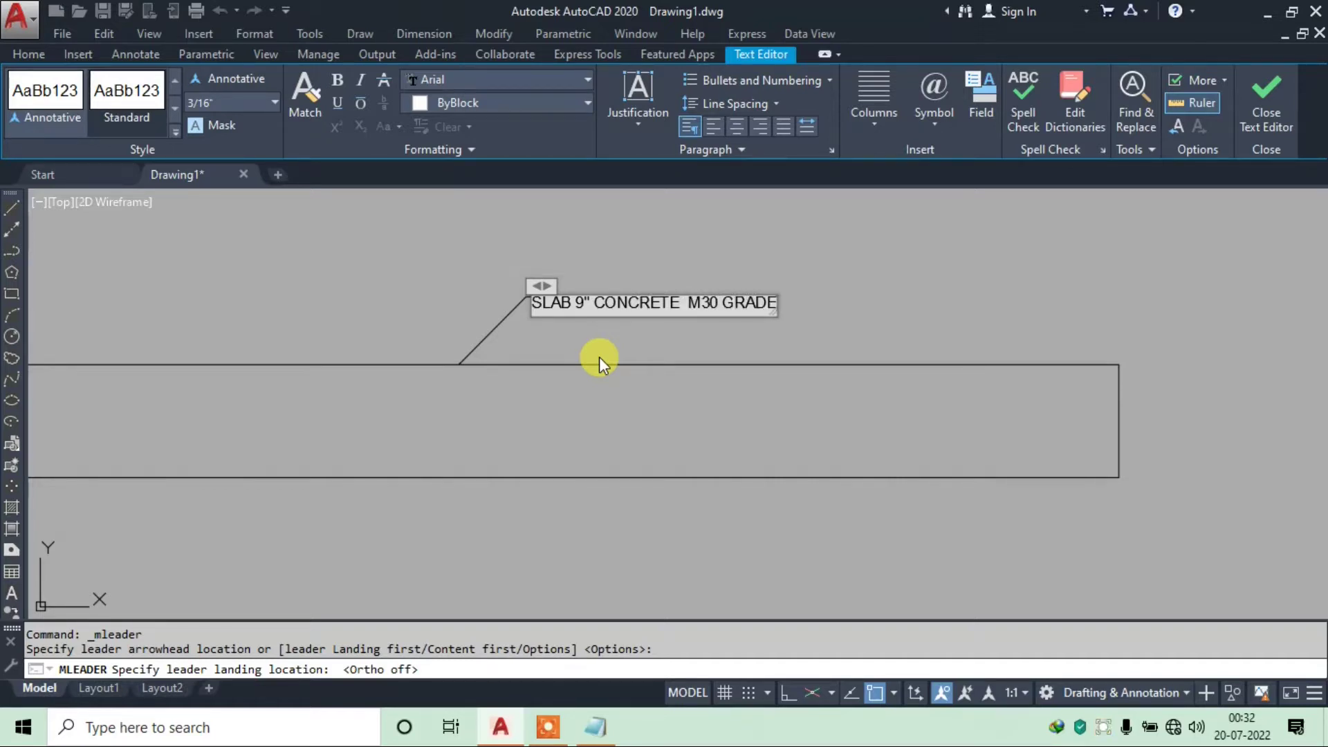
Set the whole label text to 6" height and finish editing
key(ctrl+a)
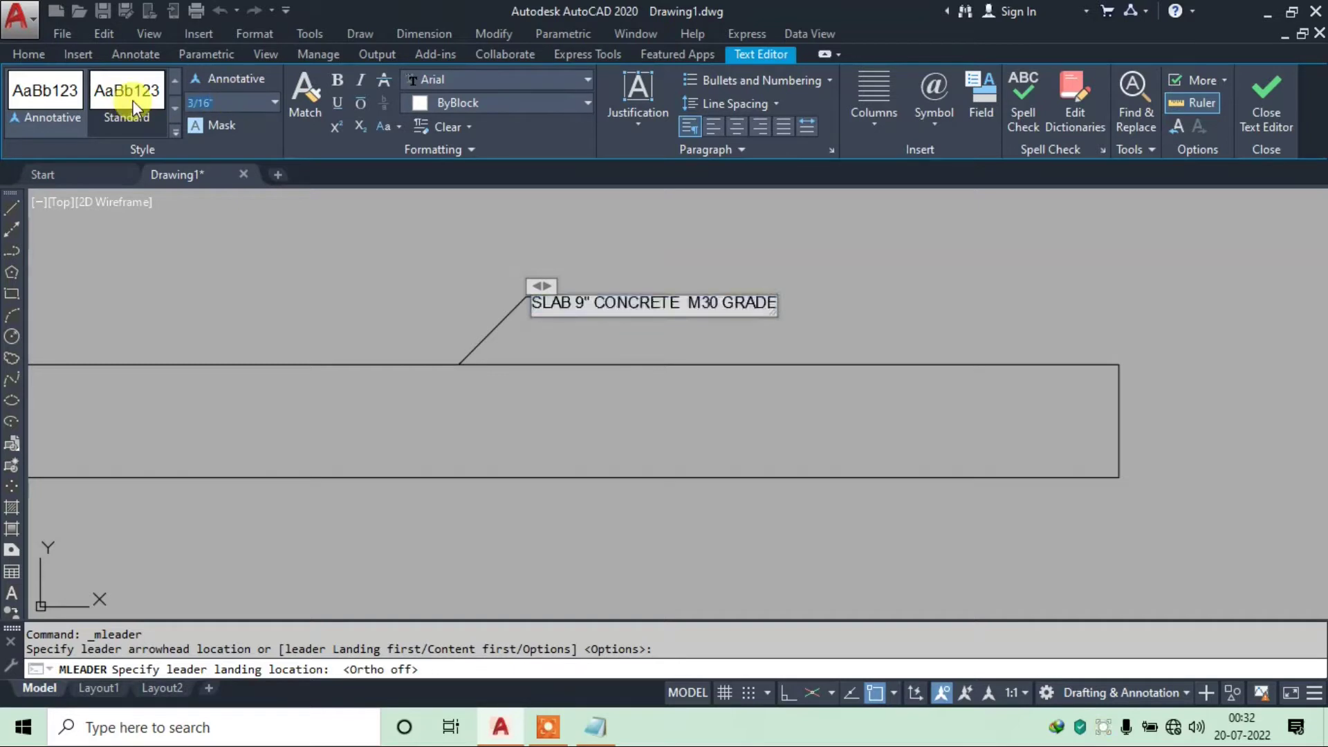
text(6)
key(Return)
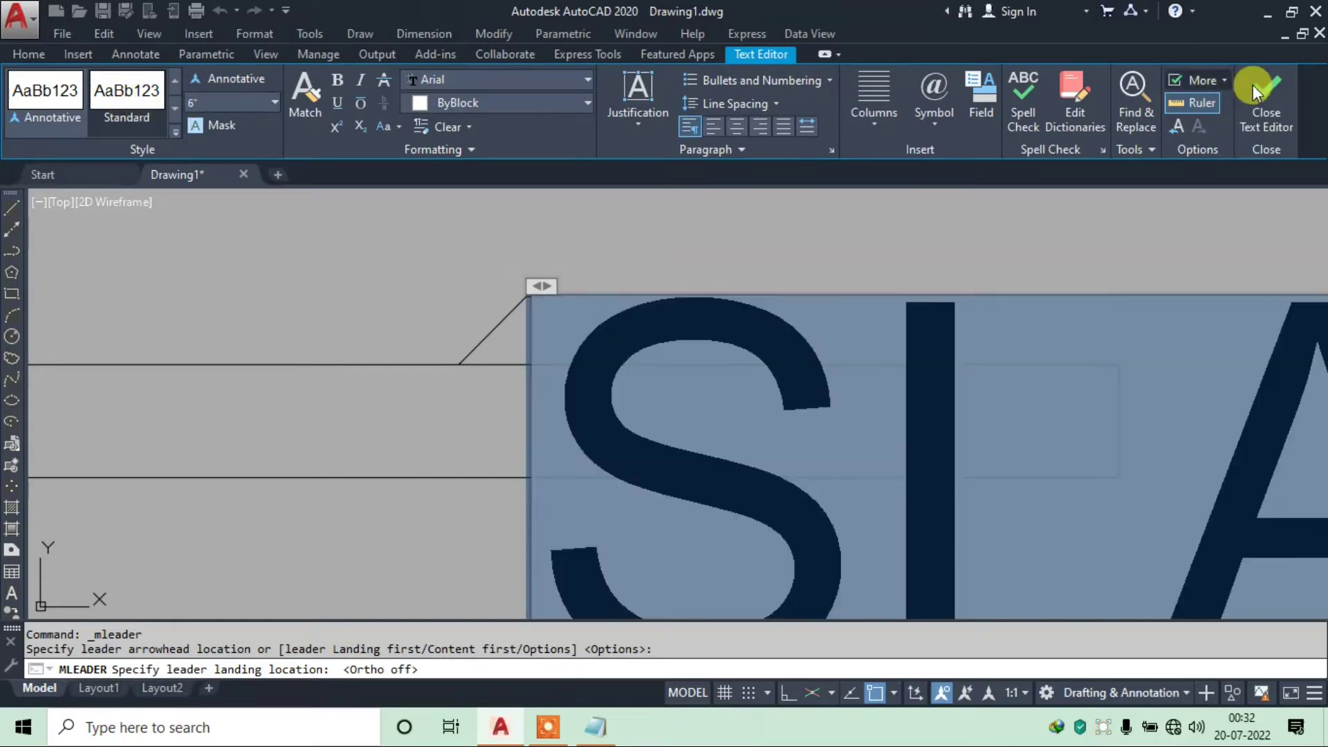
scroll(853, 257, down, 5)
click(853, 258)
scroll(781, 346, down, 2)
mouse_move(780, 346)
middle_down()
mouse_move(700, 346)
mouse_move(659, 382)
middle_up()
click(553, 356)
scroll(494, 388, up, 2)
scroll(539, 391, up, 2)
scroll(489, 433, down, 4)
key(Escape)
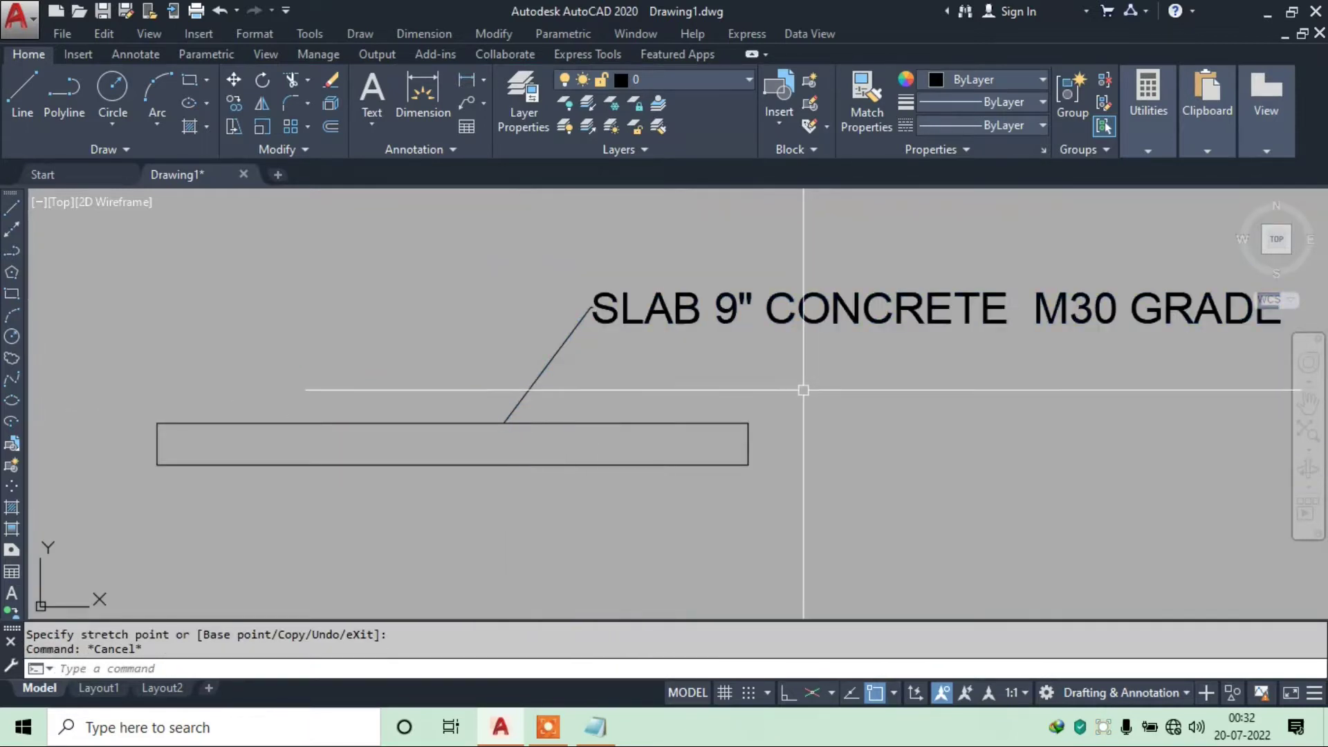
Grip-stretch the slab leader's landing to a new horizontal position
scroll(593, 335, up, 3)
scroll(492, 288, up, 3)
scroll(491, 288, up, 3)
click(587, 260)
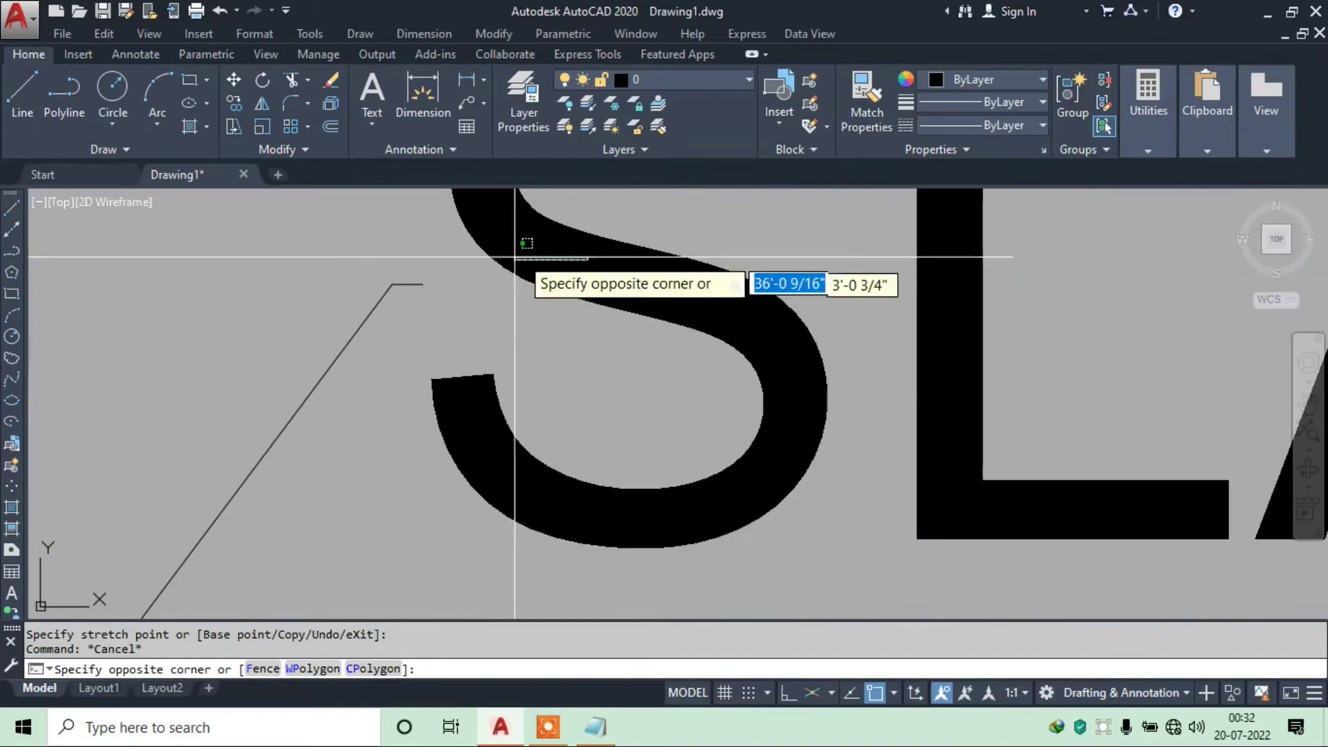
click(526, 297)
scroll(424, 282, down, 5)
click(394, 276)
scroll(745, 297, down, 2)
scroll(622, 311, down, 3)
click(646, 285)
scroll(756, 334, up, 3)
scroll(548, 377, down, 2)
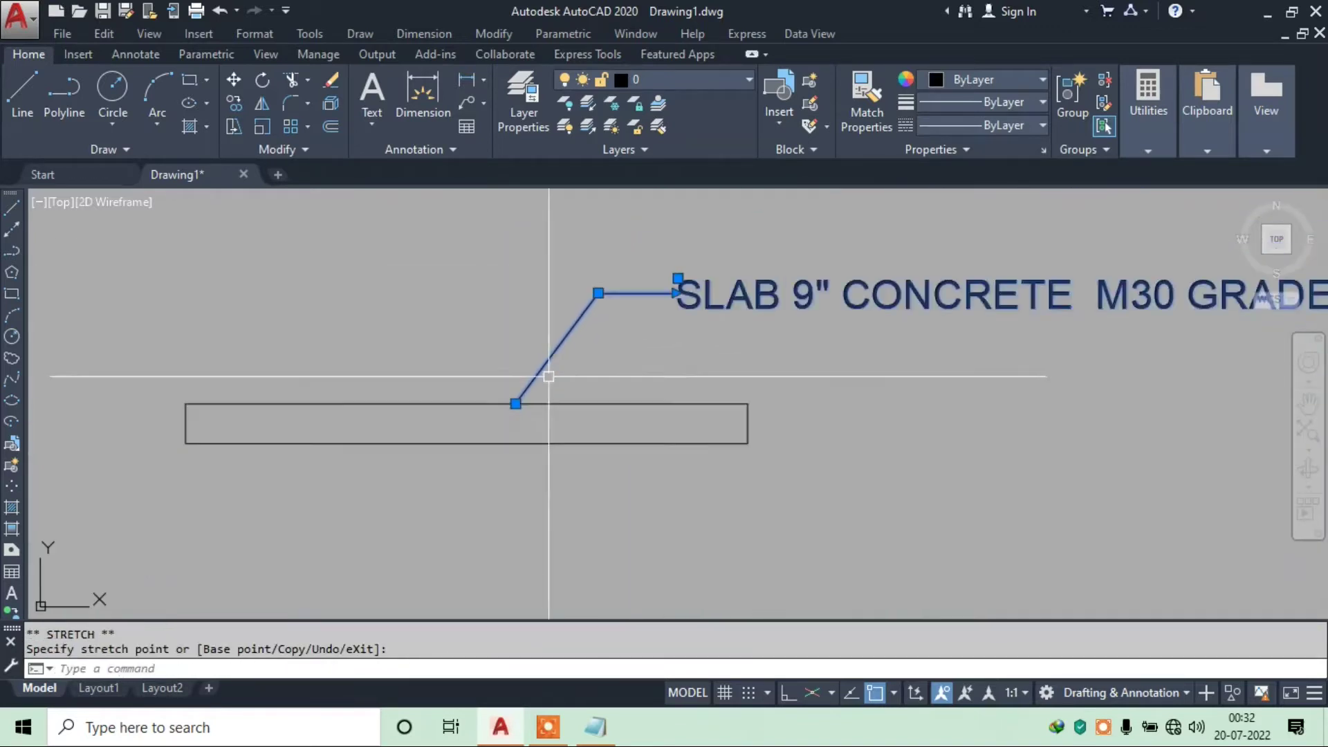
key(Escape)
Open the slab multileader's Properties palette with CH
click(637, 290)
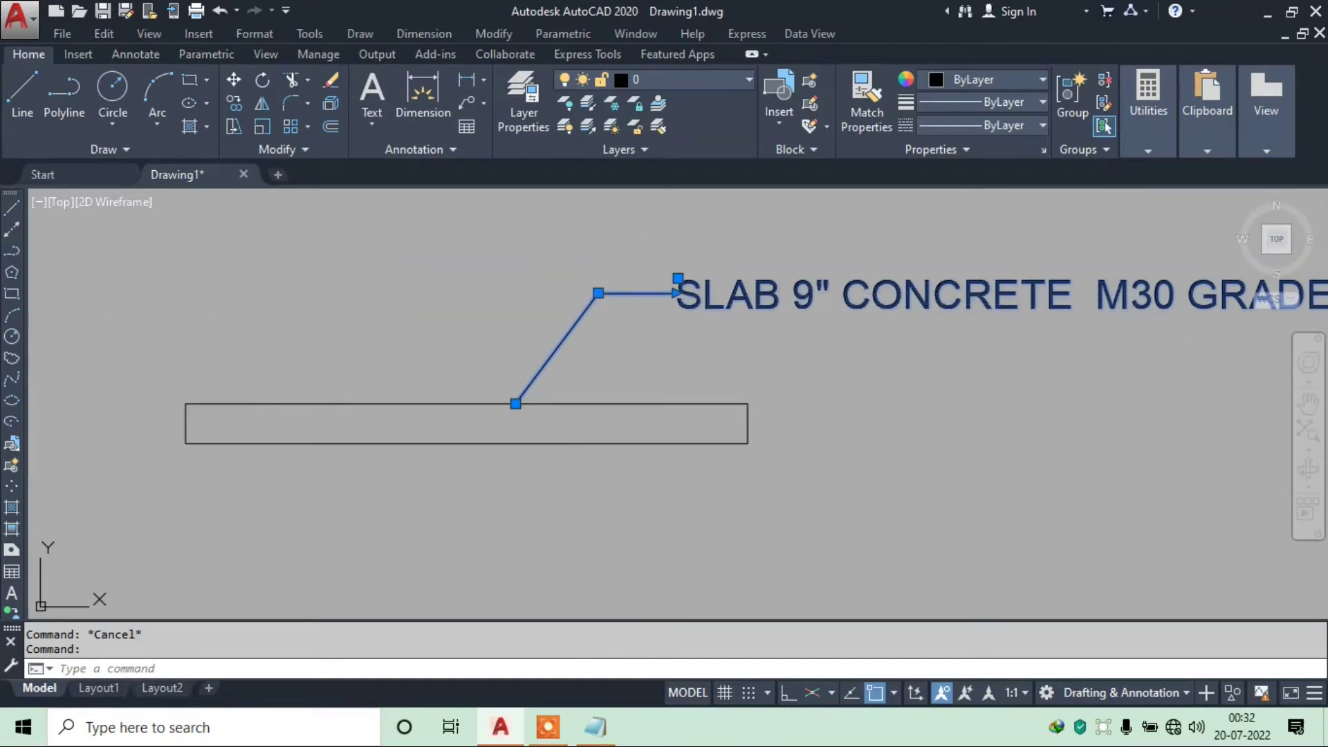
text(ch)
key(Return)
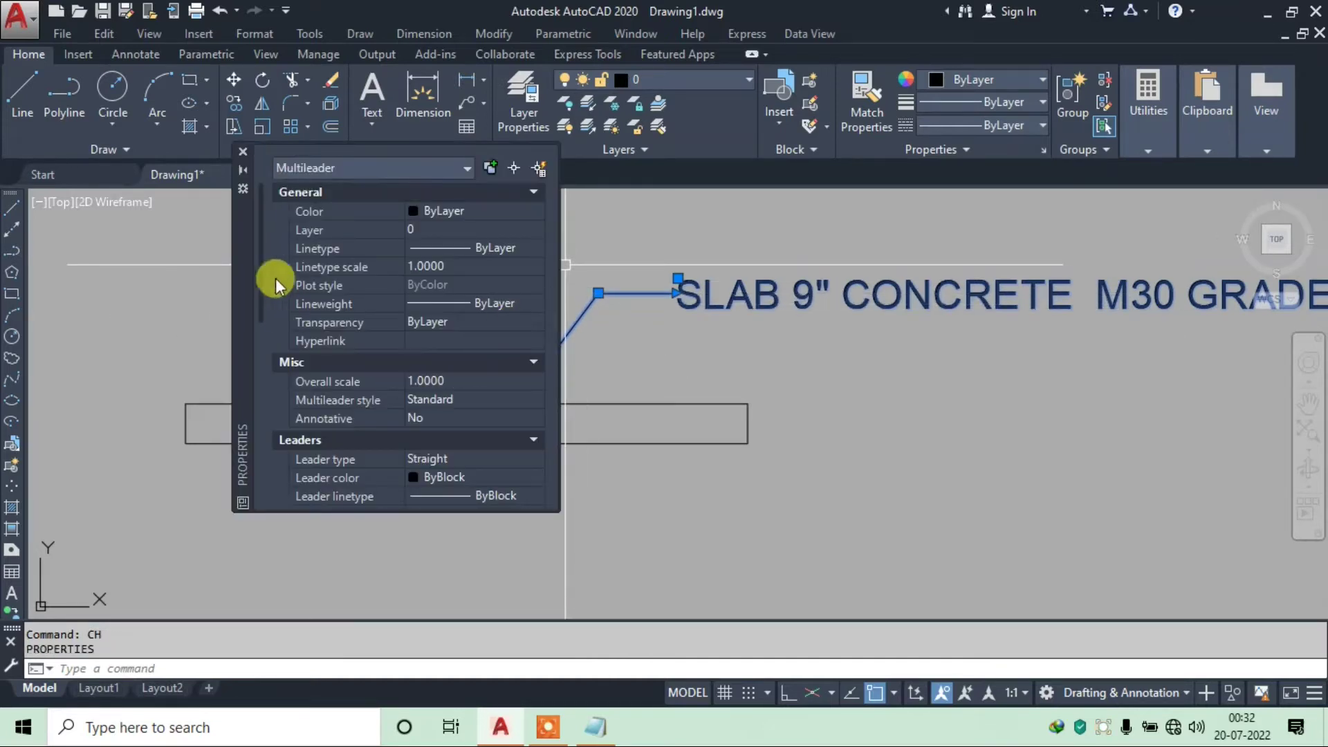
drag(260, 297, 268, 384)
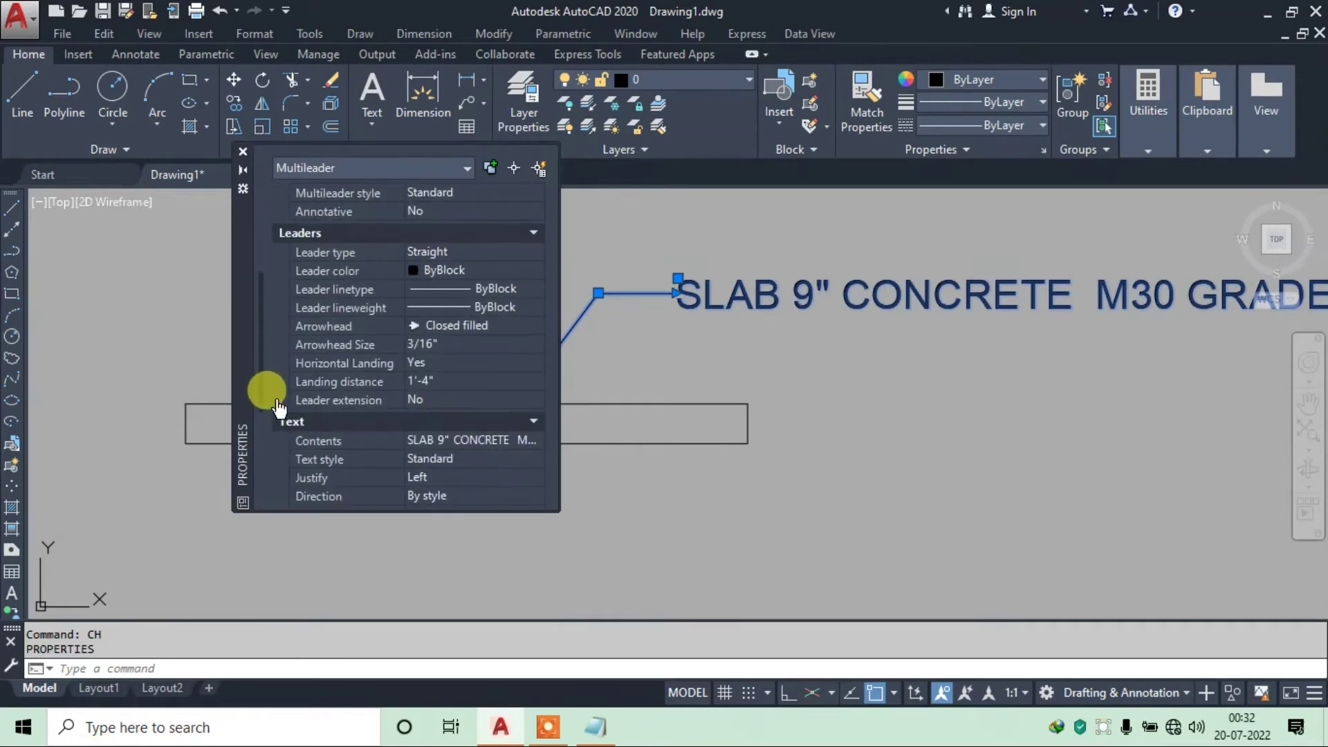
click(423, 344)
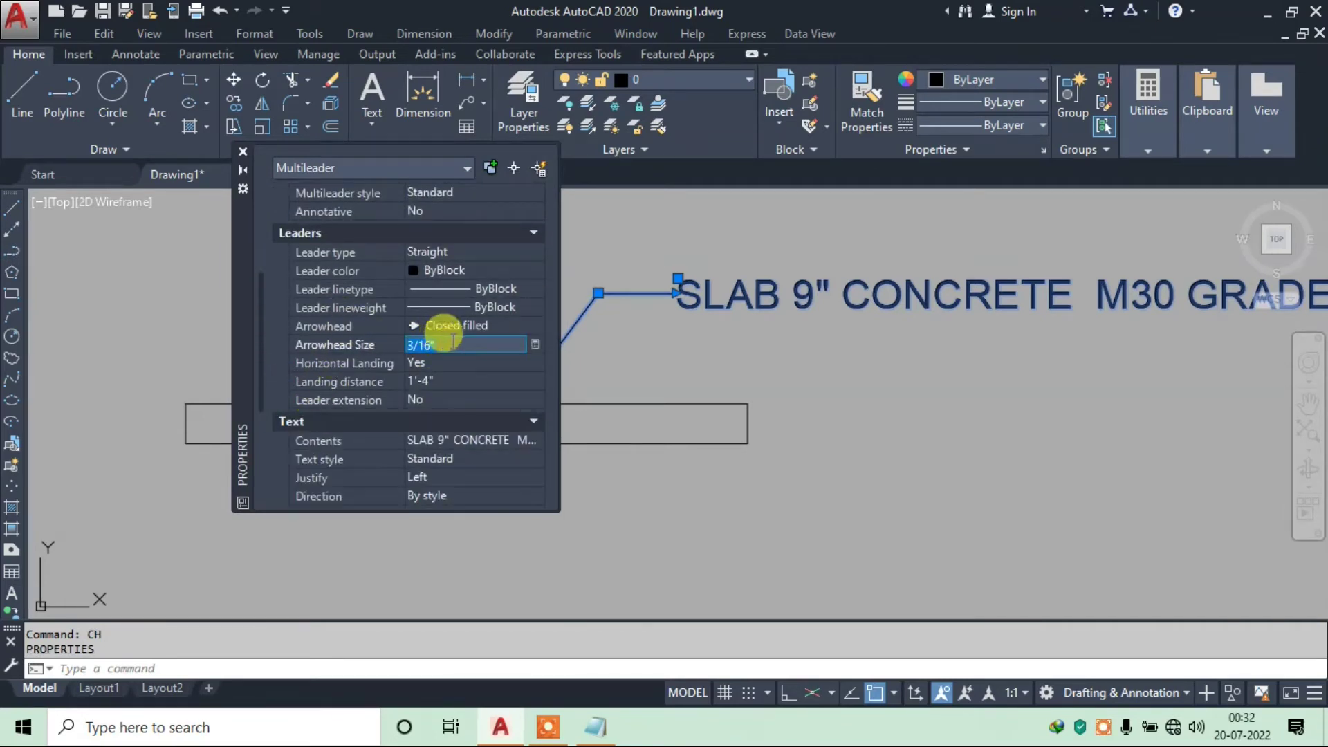
drag(248, 274, 194, 317)
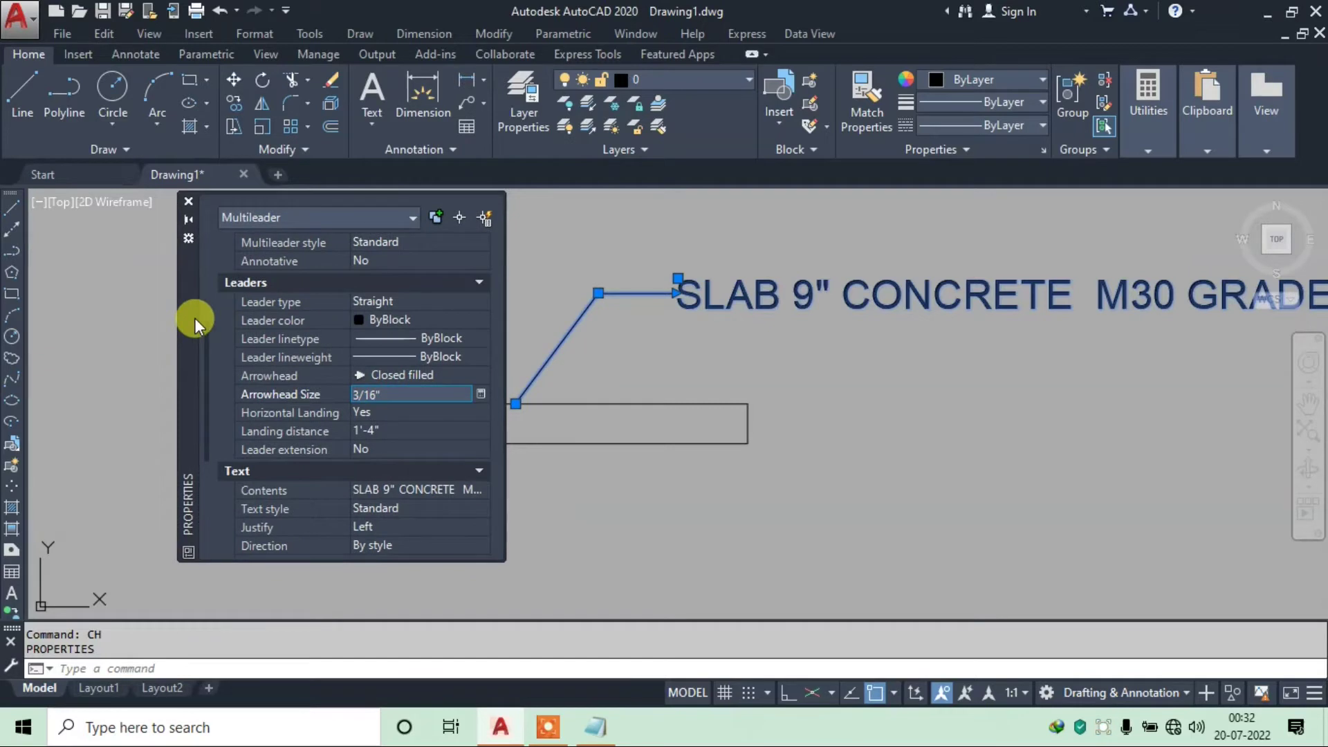
scroll(533, 388, up, 3)
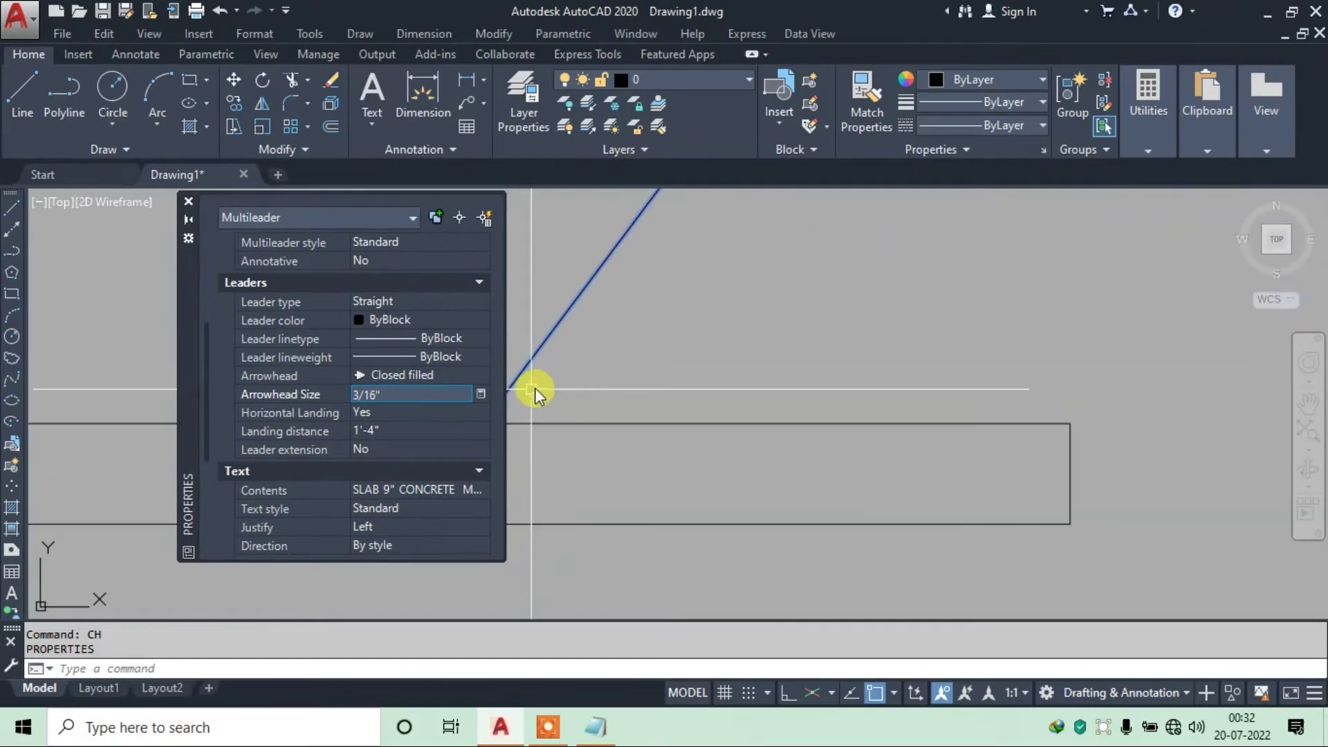
middle_drag(571, 415, 747, 425)
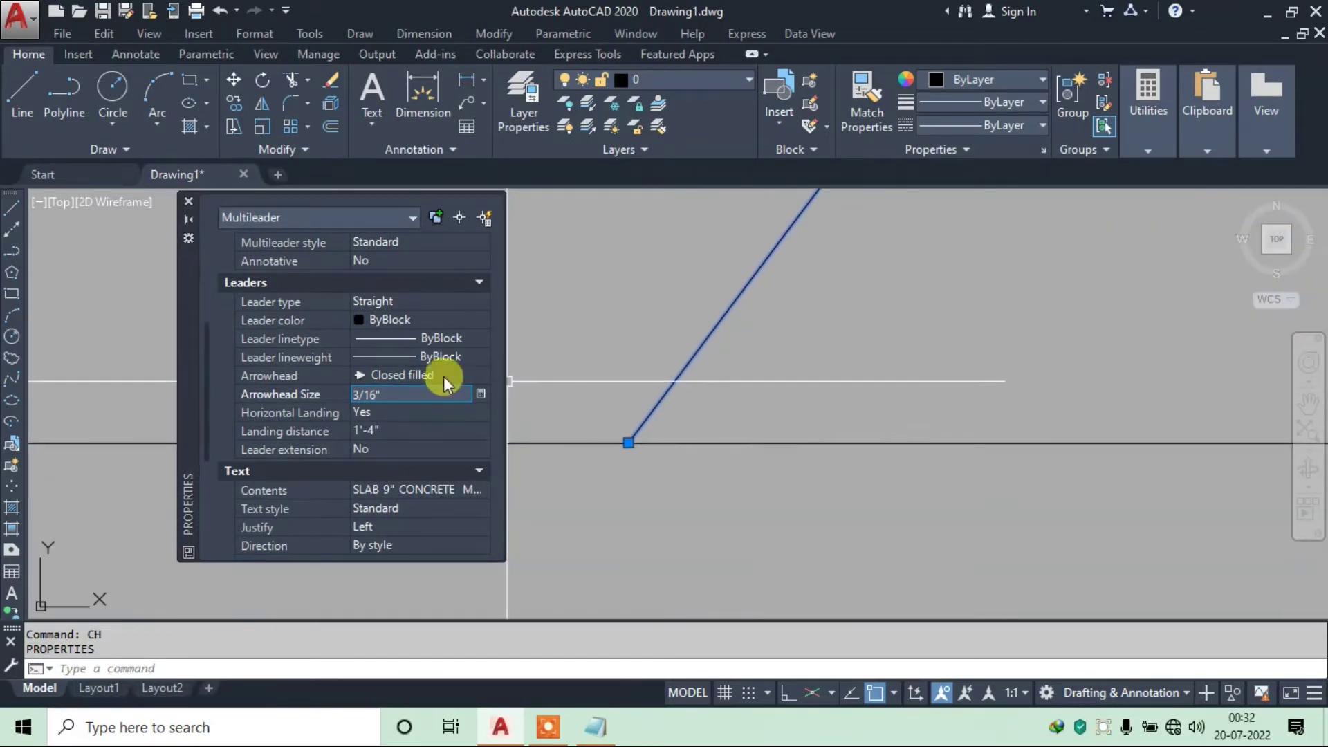
Increase the leader's arrowhead size through 1", 2" and 3"
click(270, 394)
text(1)
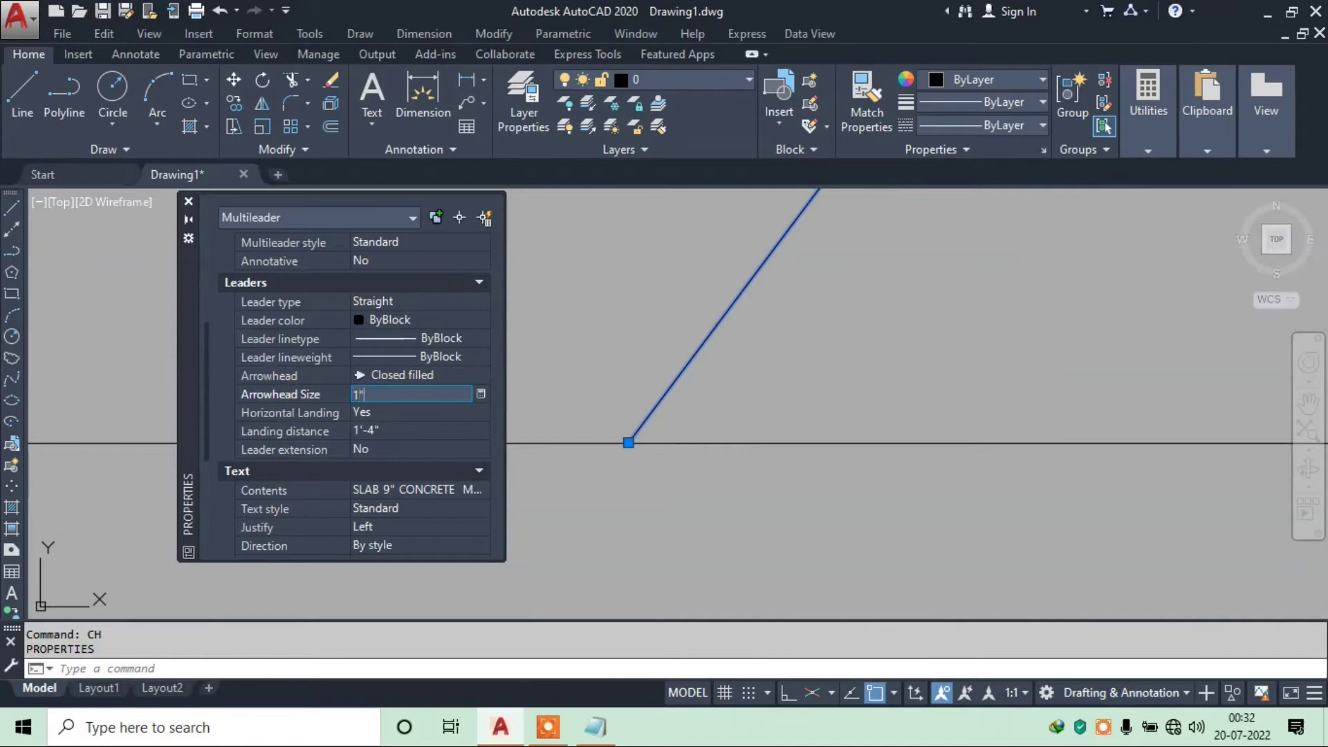
click(270, 392)
text(2)
key(Return)
scroll(364, 396, up, 2)
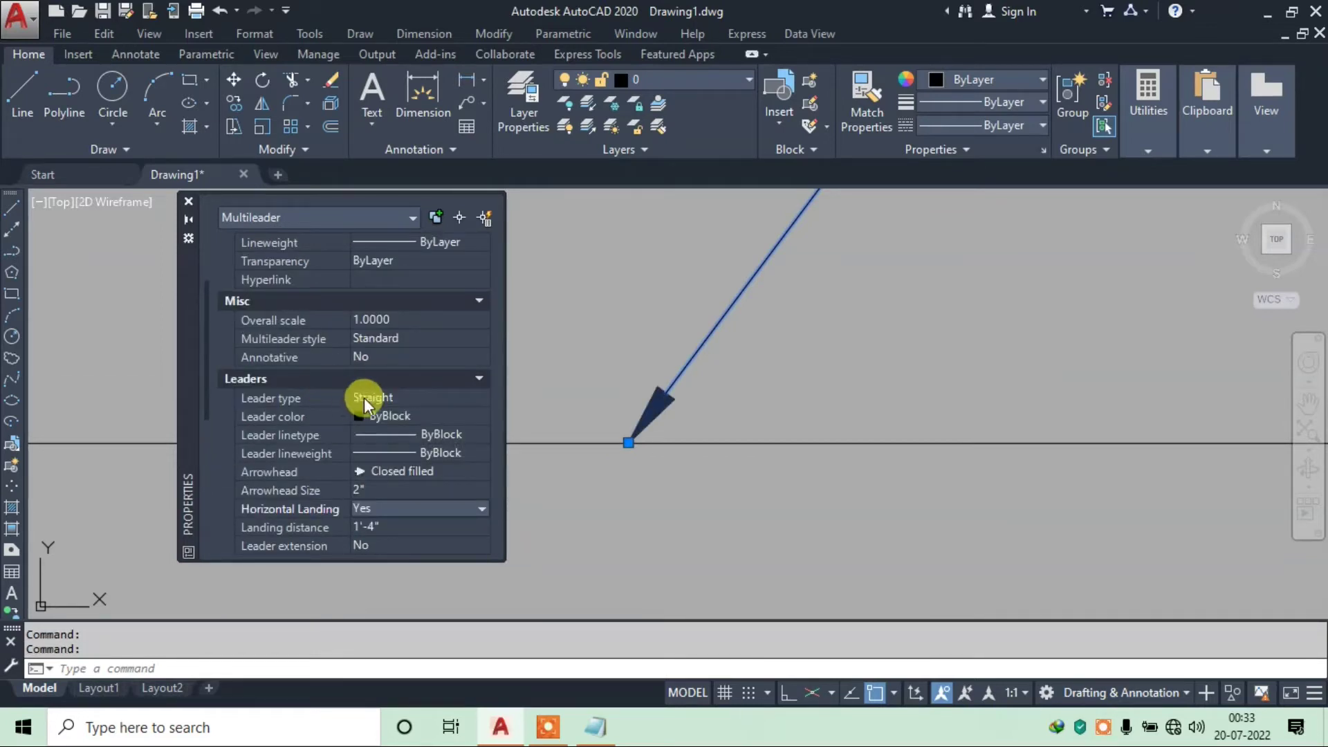
click(375, 488)
text(3)
click(310, 509)
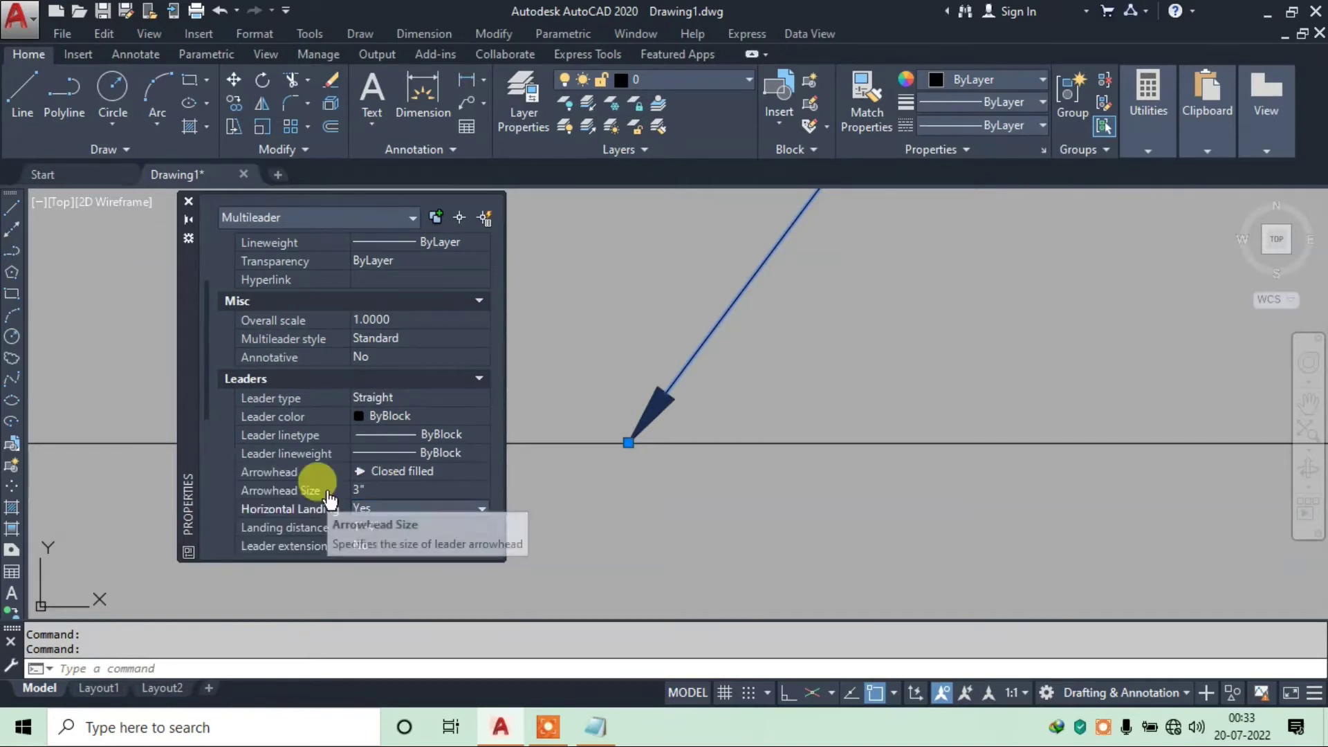
Set the arrowhead size to 5" then finally 6", and close Properties
scroll(885, 392, down, 3)
click(383, 487)
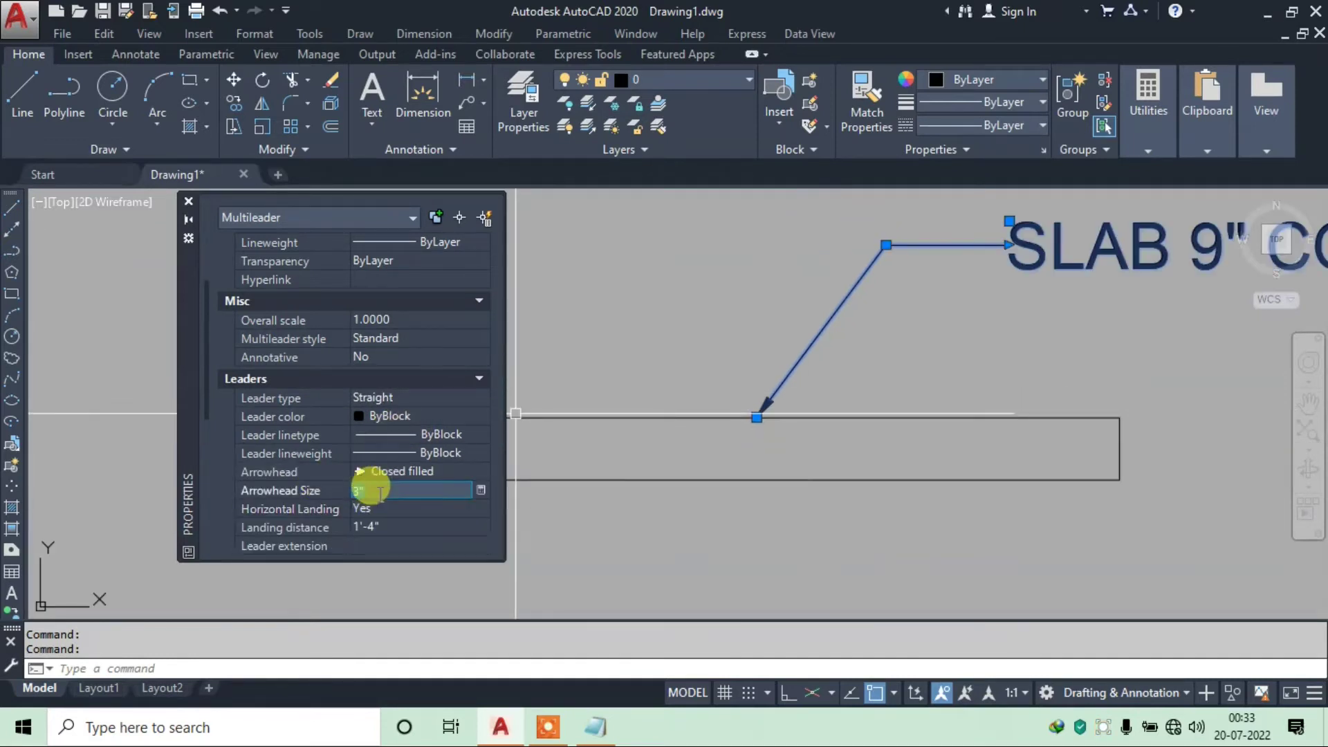
text(5)
click(344, 500)
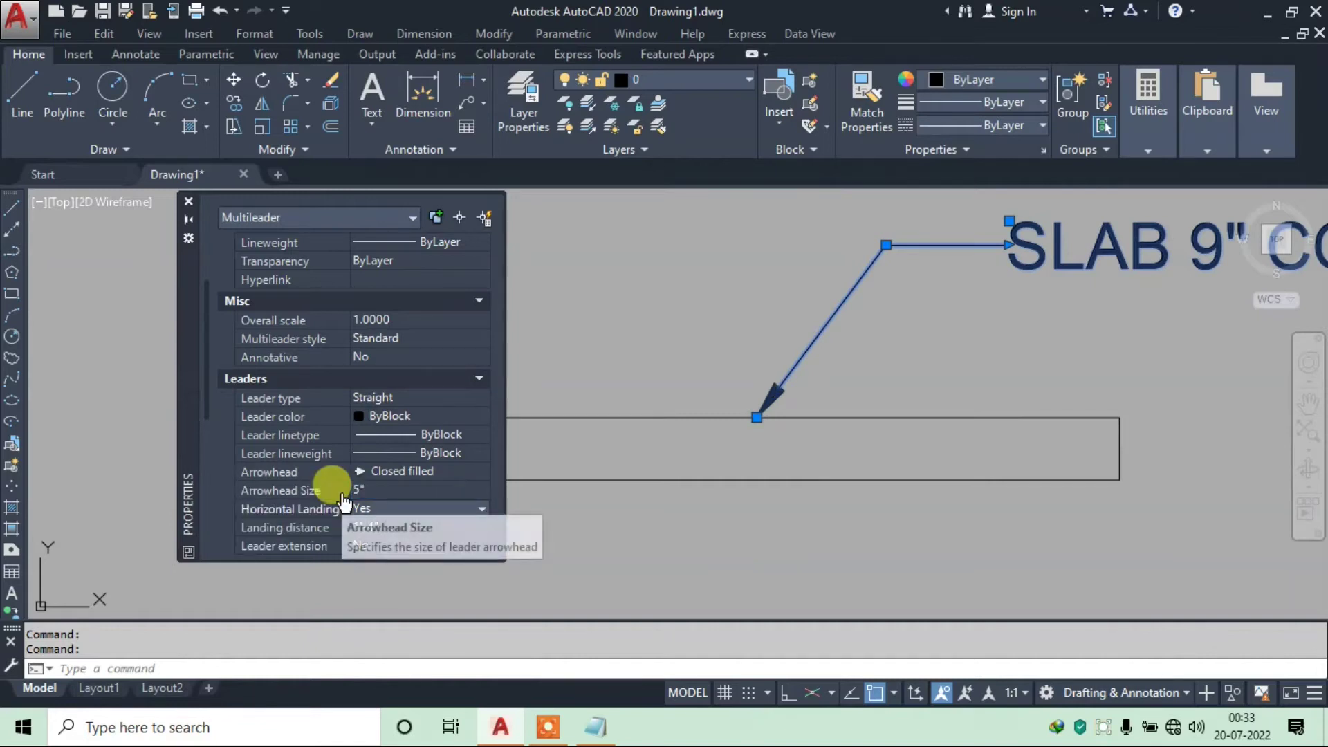
text(6)
click(366, 504)
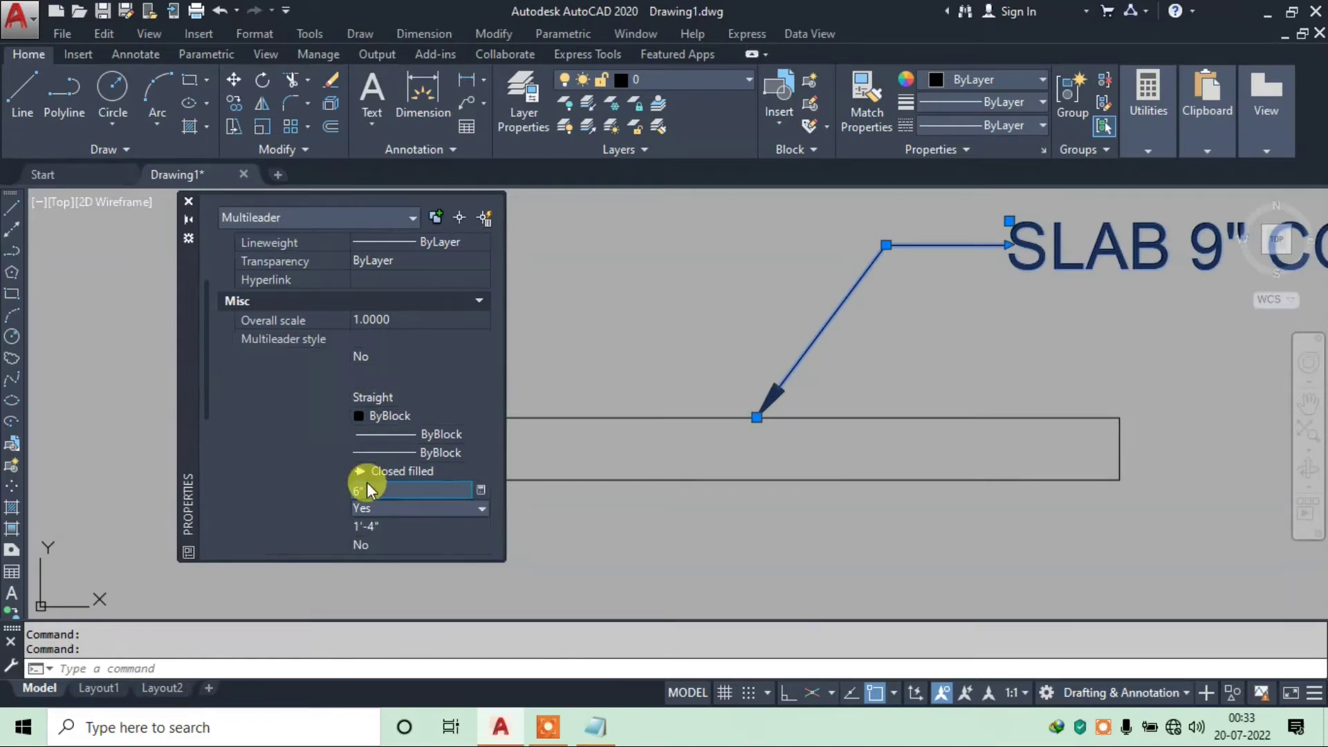
click(188, 205)
scroll(336, 332, down, 5)
key(Escape)
scroll(489, 202, up, 2)
scroll(560, 301, up, 4)
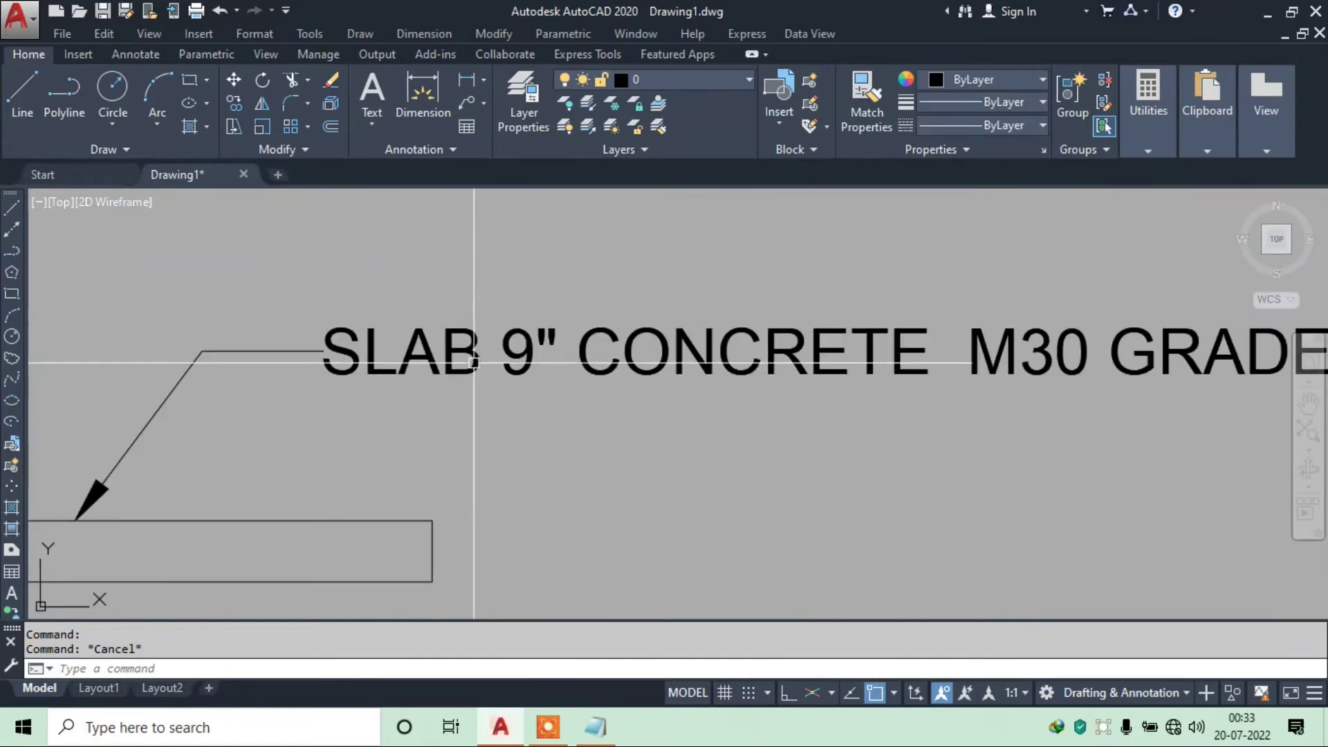
Underline the slab label and set its font to Bahnschrift Light Condensed
double_click(475, 351)
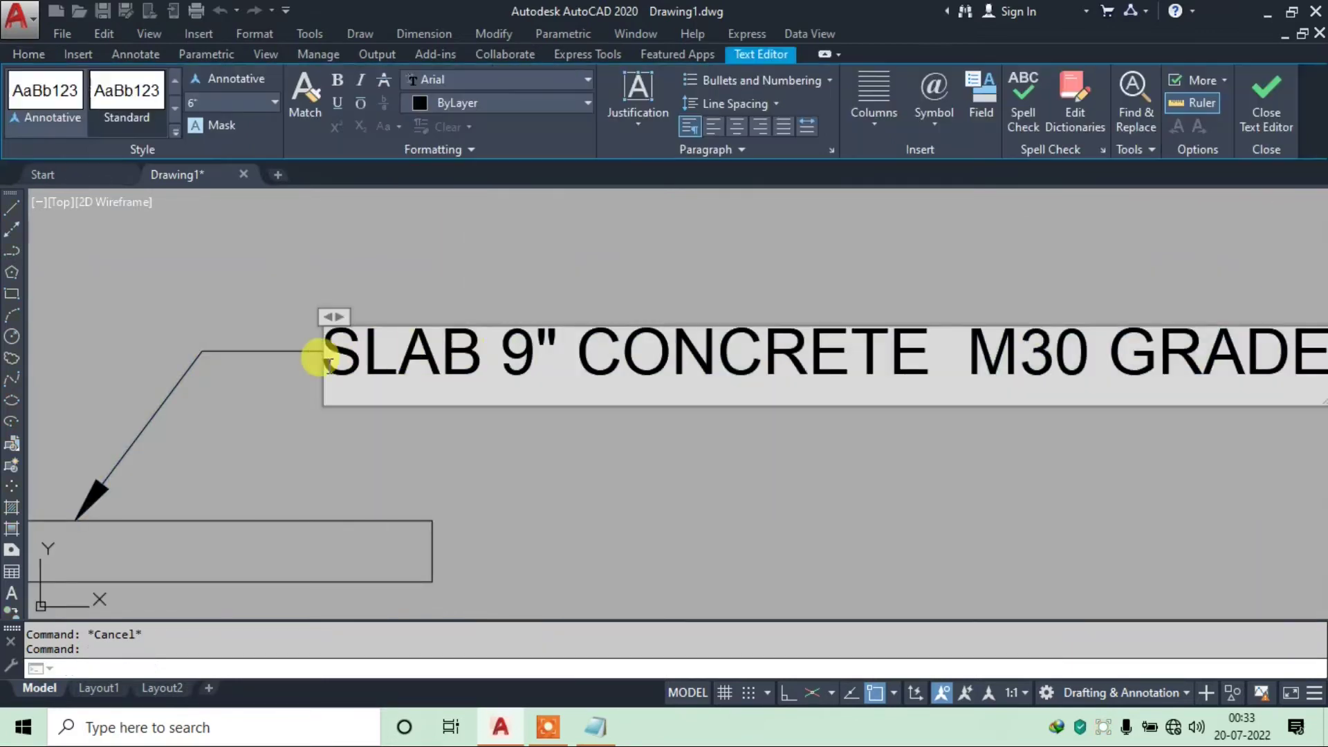
scroll(325, 353, down, 1)
drag(335, 349, 971, 410)
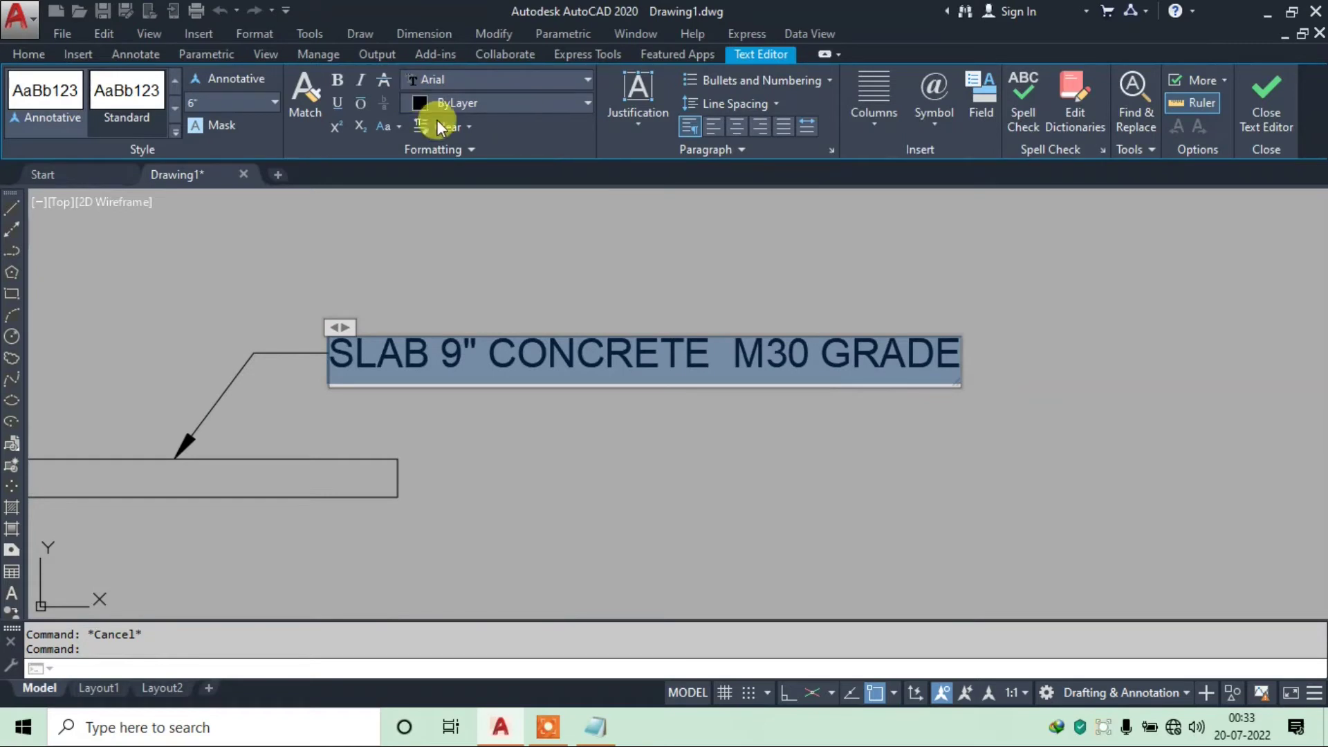
click(338, 104)
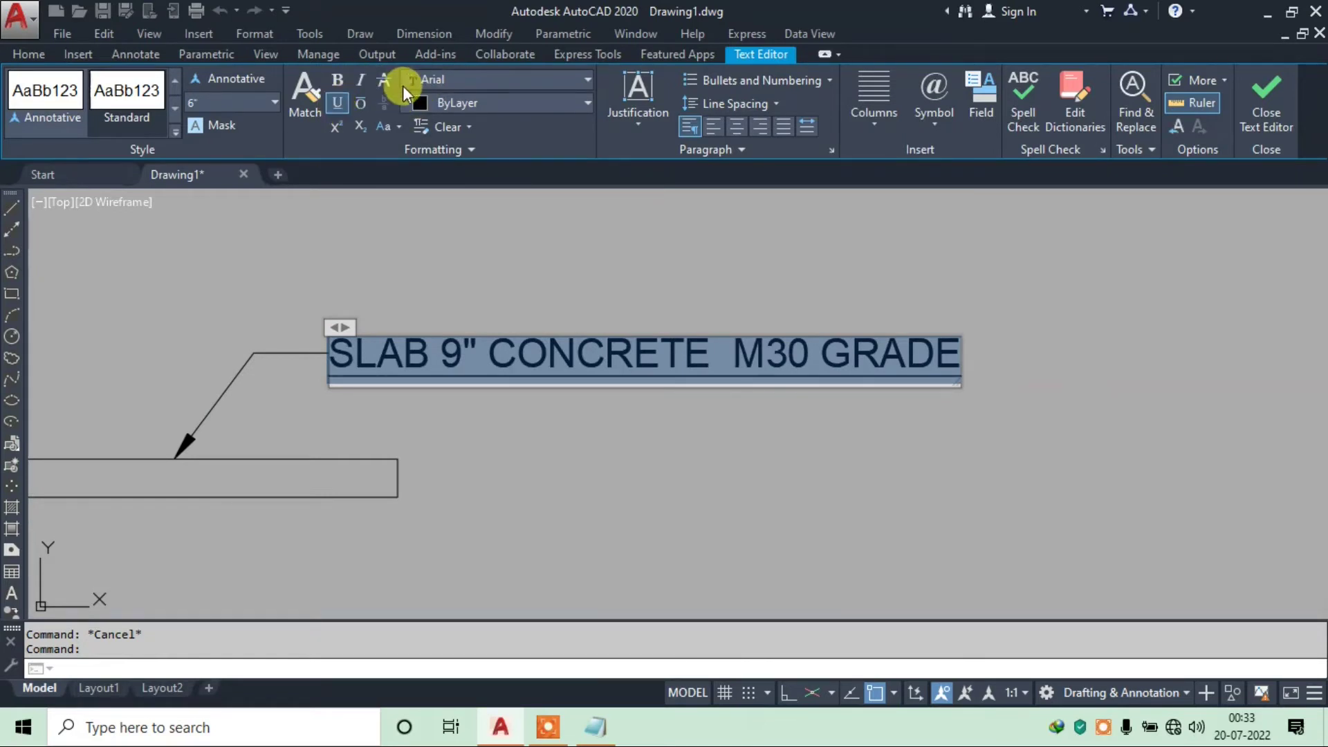
click(475, 81)
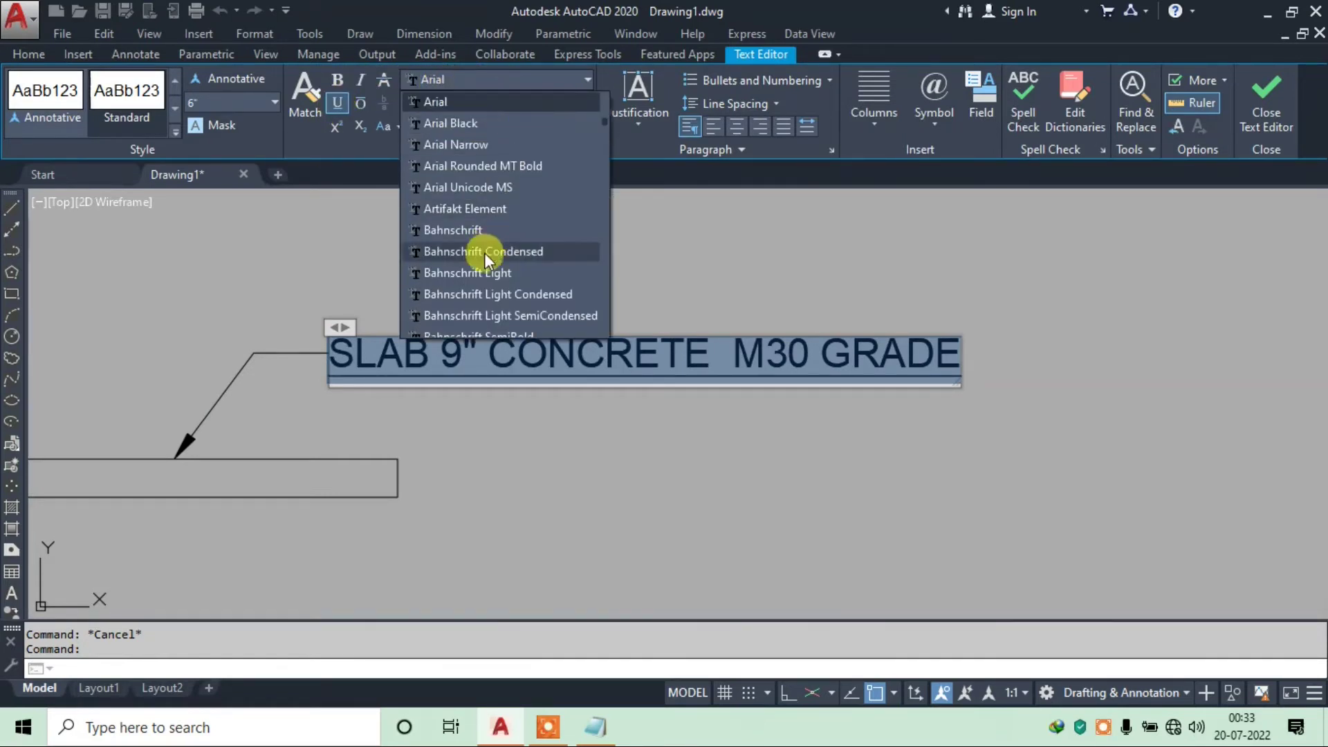
scroll(489, 261, down, 1)
click(516, 234)
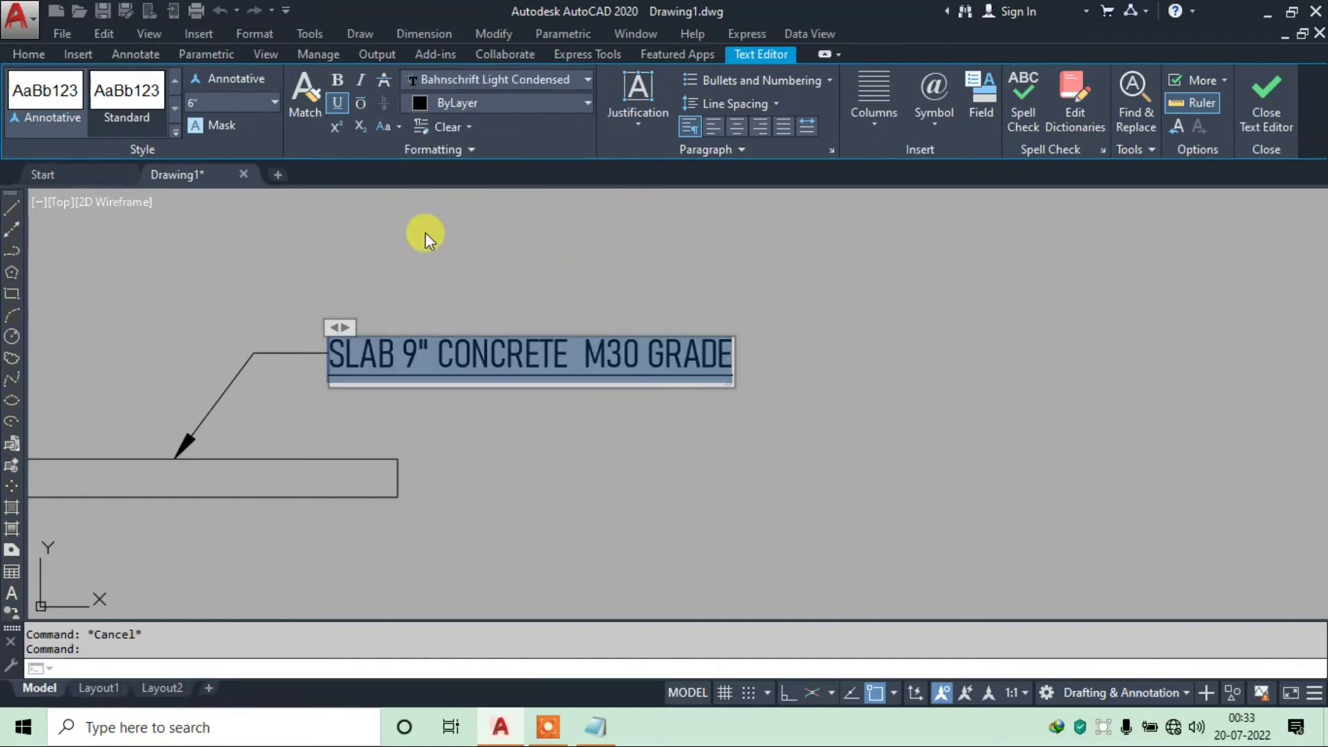
Make the label orange (205,105,40) and bold, then close the Text Editor
click(476, 103)
click(459, 190)
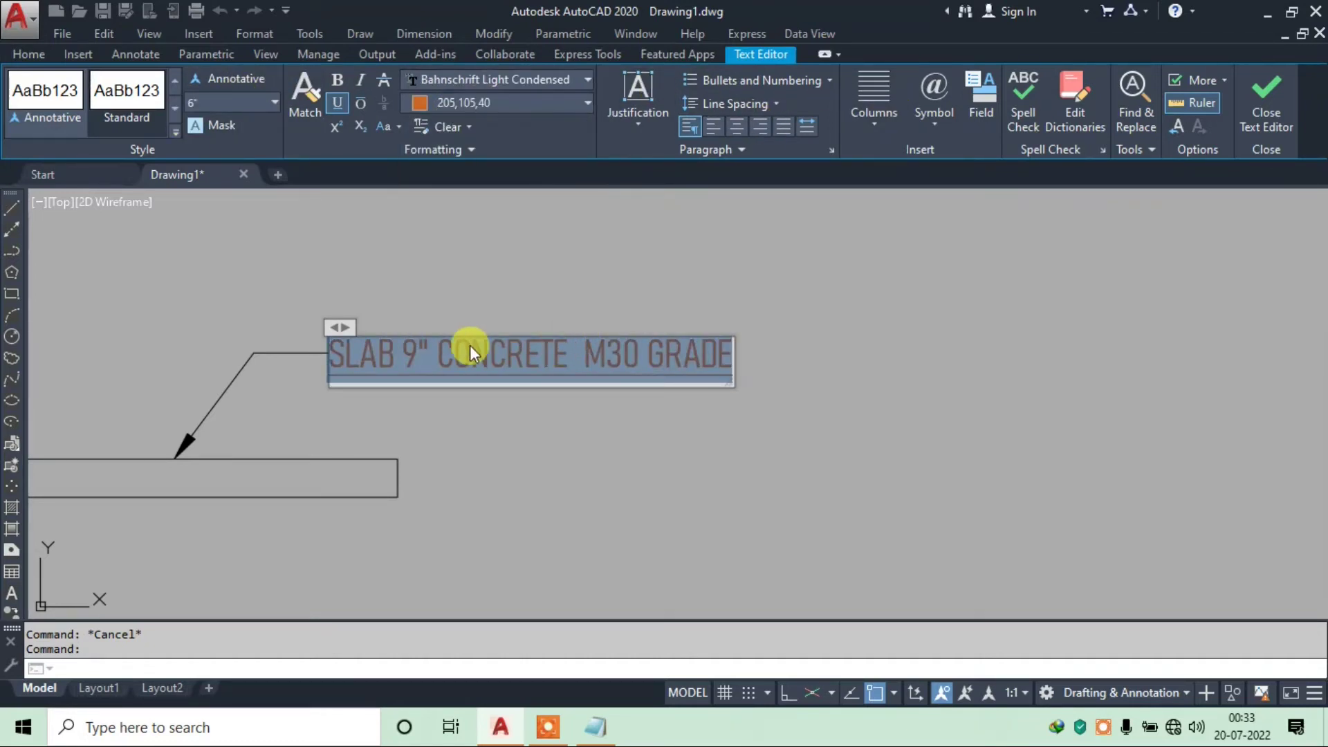
click(337, 79)
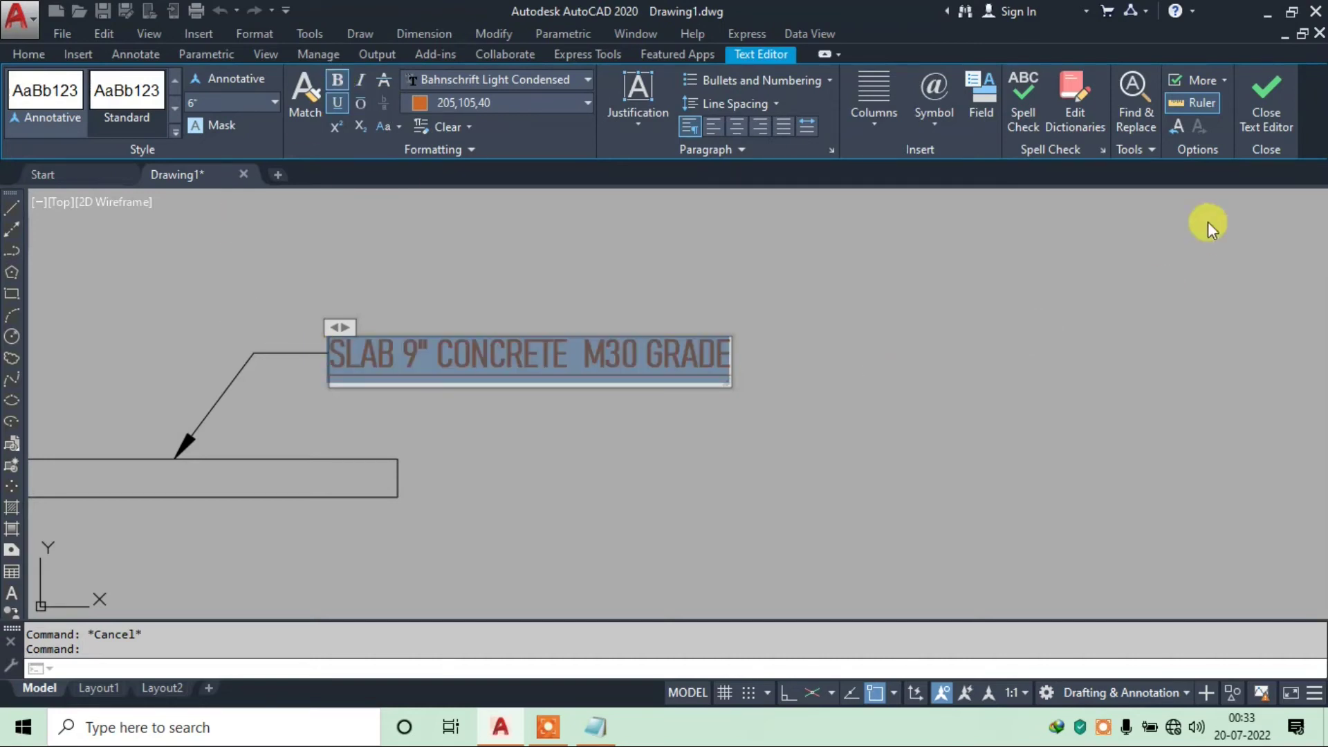
click(1234, 118)
scroll(388, 366, up, 3)
middle_drag(388, 367, 639, 299)
scroll(562, 310, down, 3)
scroll(676, 325, down, 2)
scroll(671, 328, up, 1)
middle_drag(532, 346, 613, 346)
scroll(537, 344, down, 4)
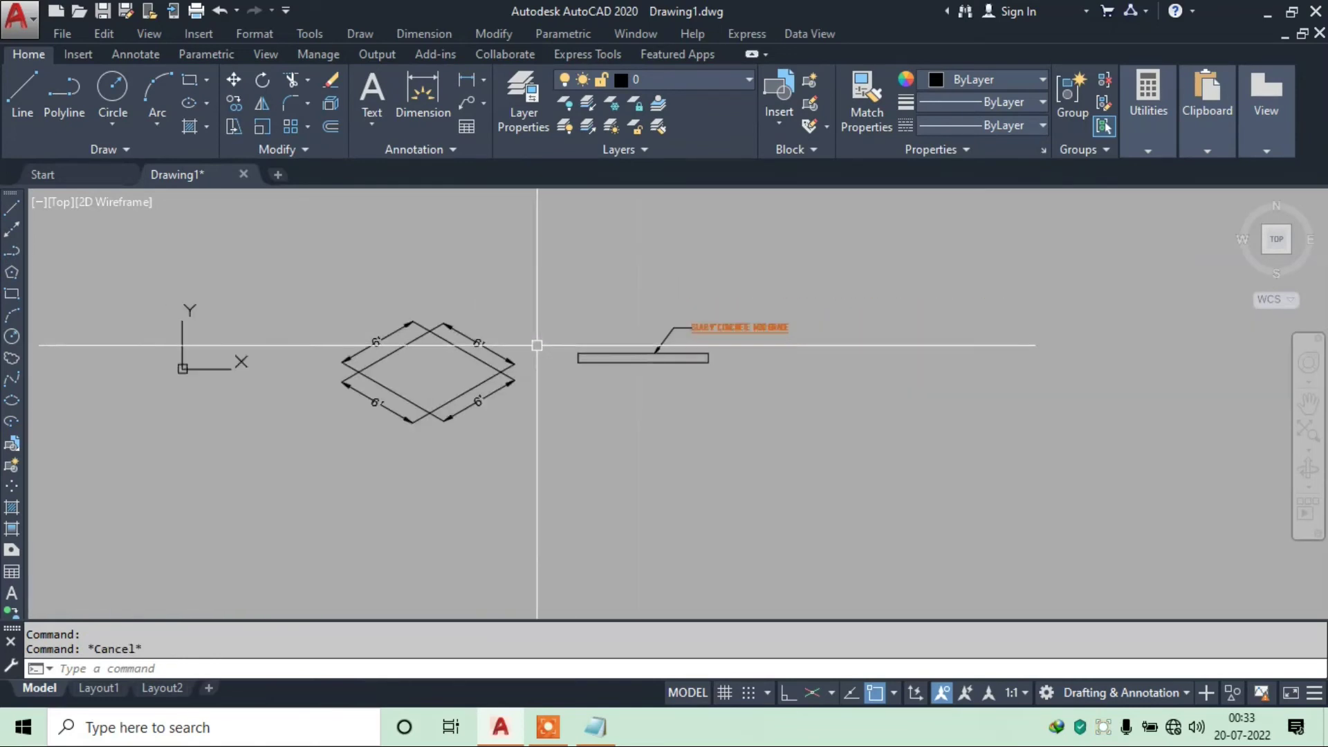
scroll(537, 345, up, 2)
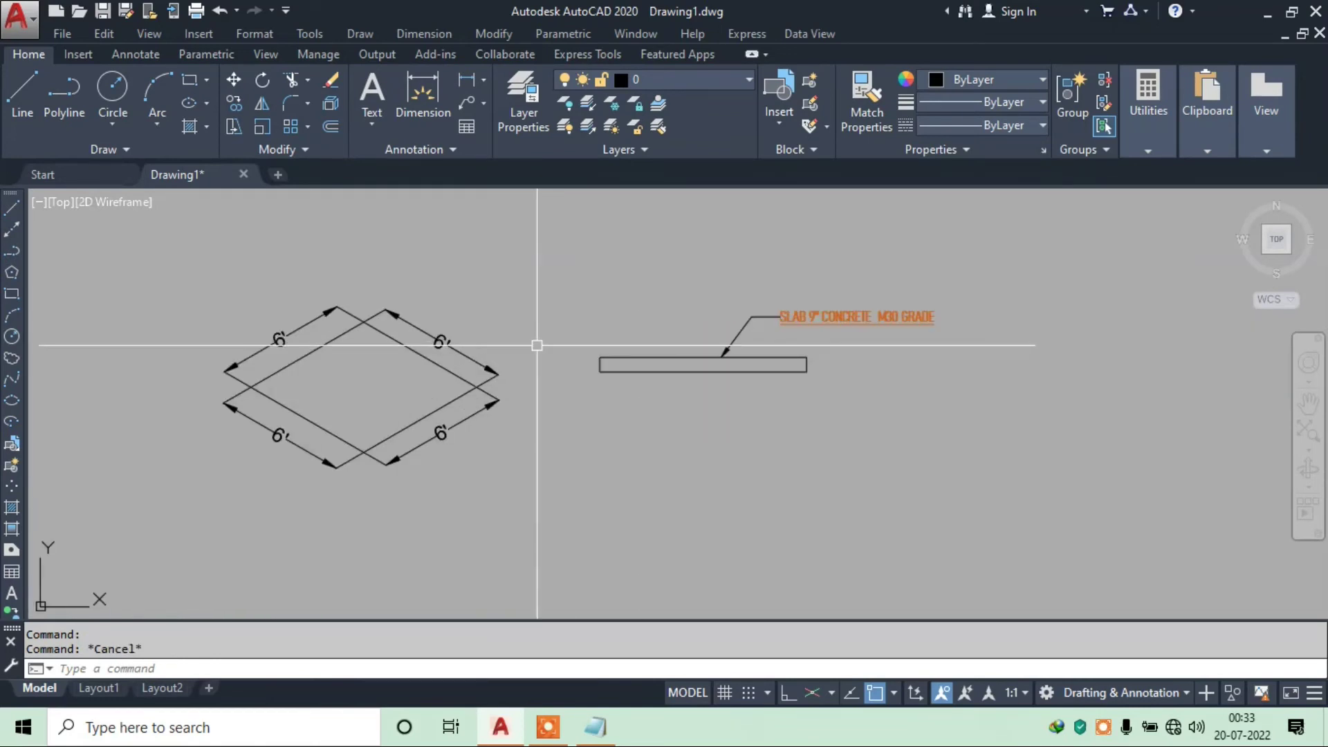